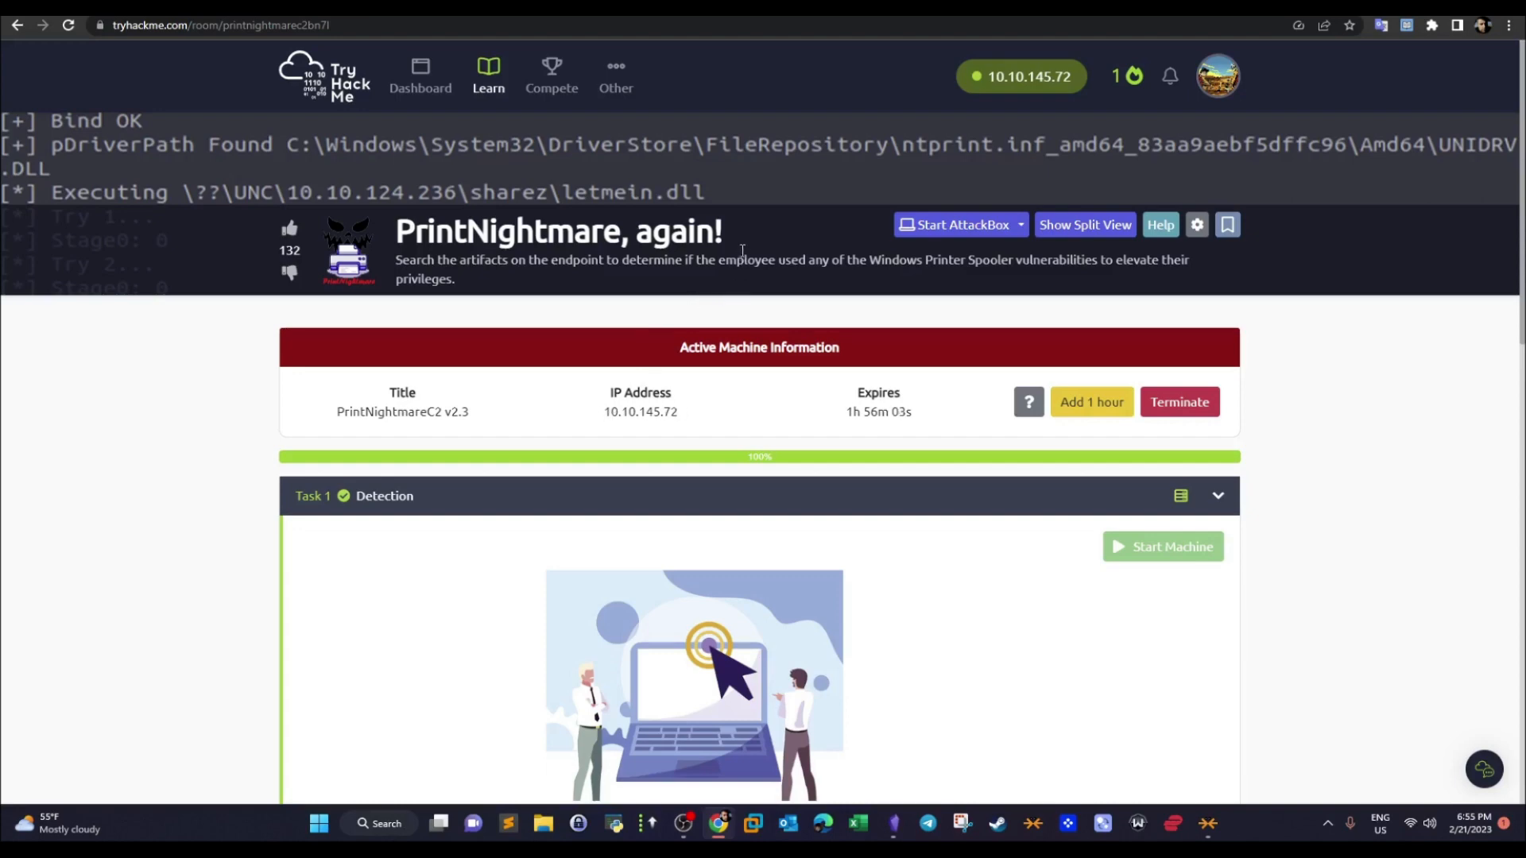
{"action": "left_click_drag", "start_coordinate": [743, 240], "coordinate": [395, 254]}
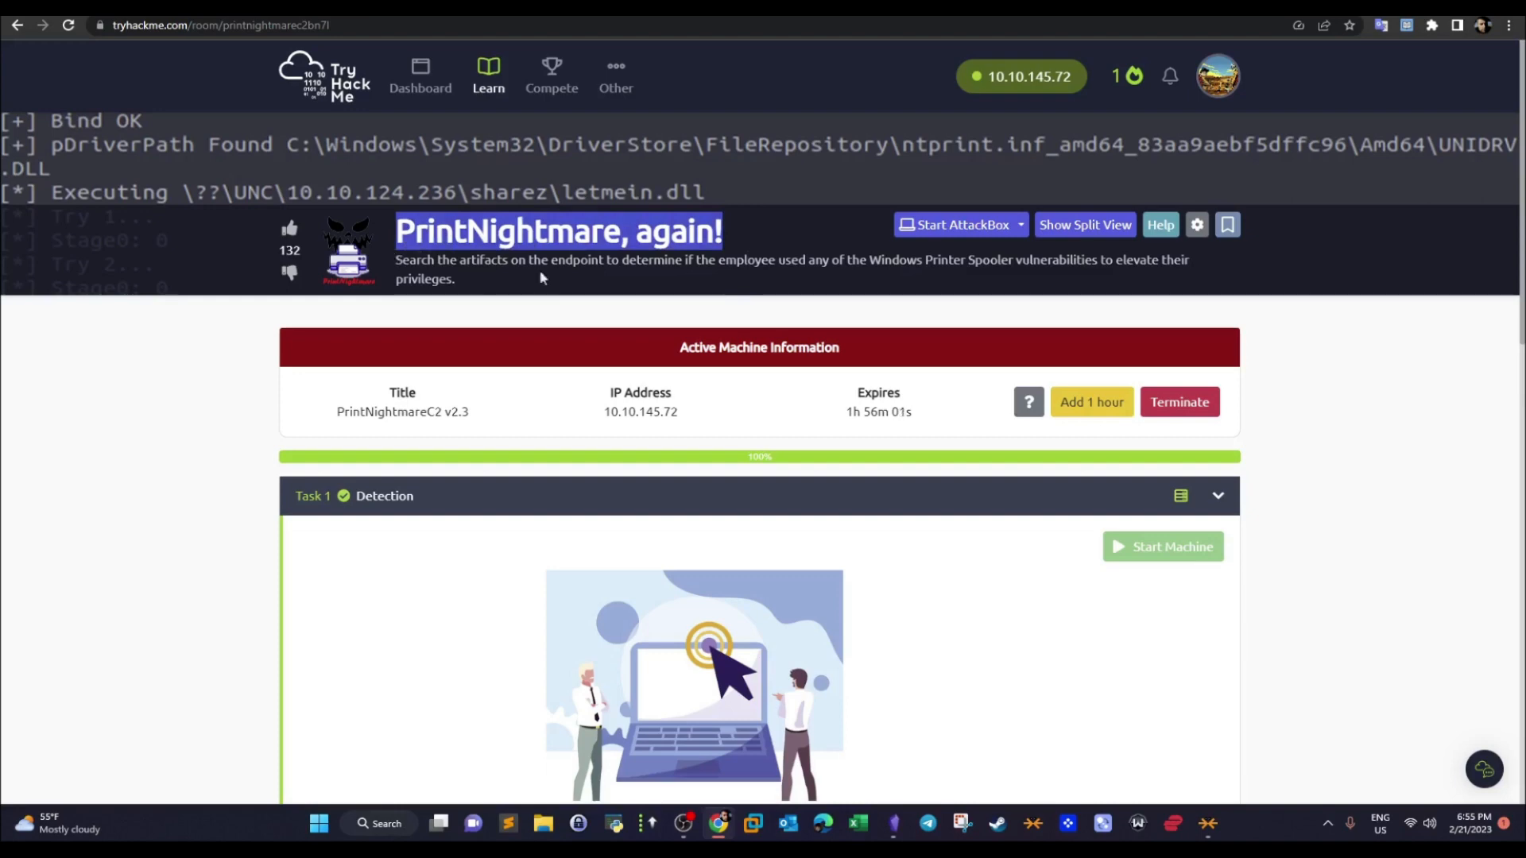
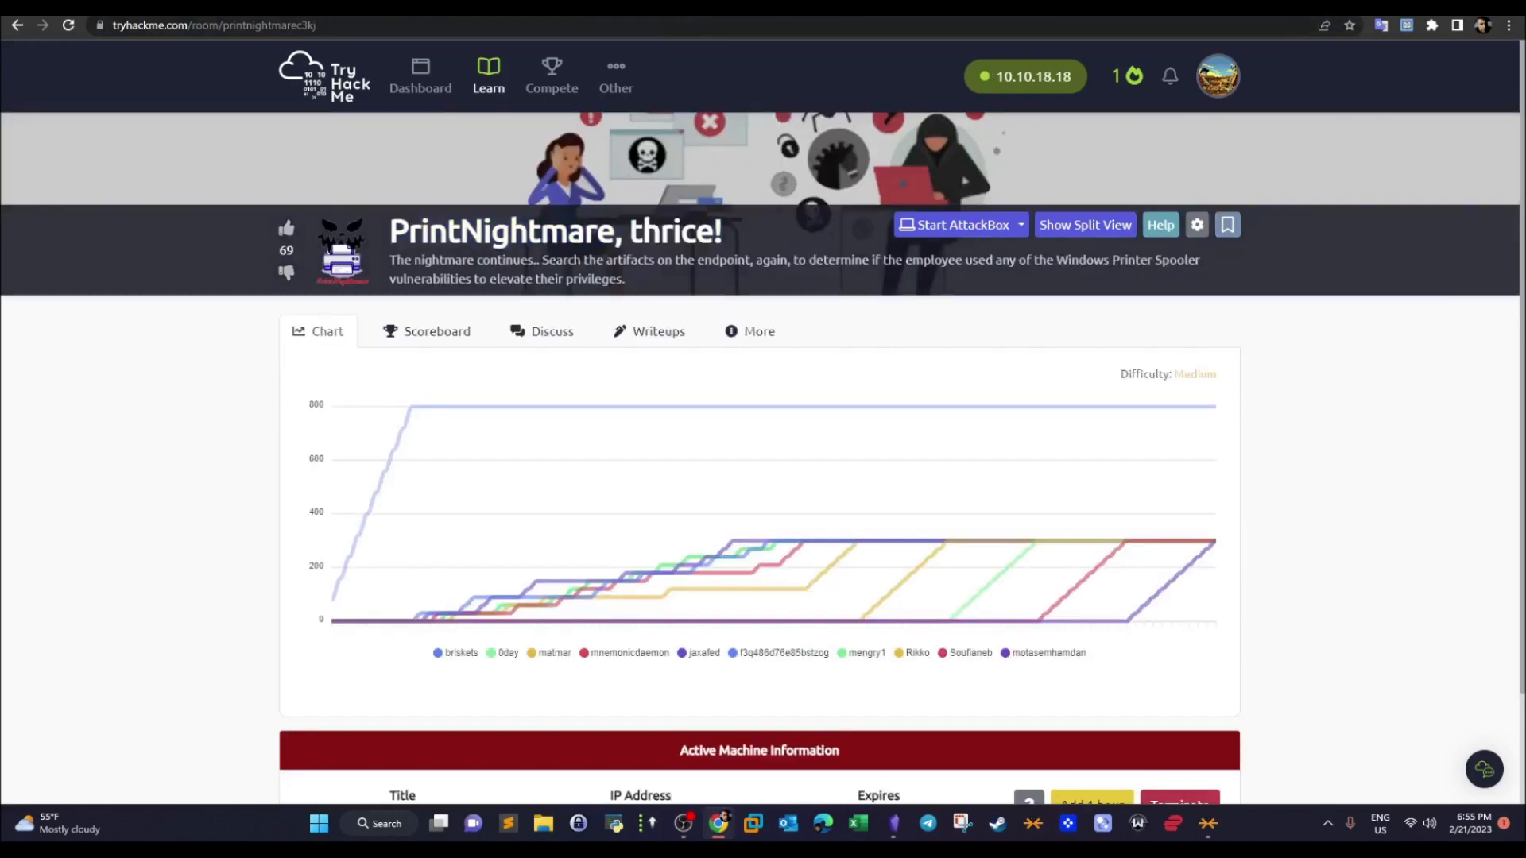
- Highlight the room title "PrintNightmare, thrice!" in the page header
{"action": "left_click_drag", "start_coordinate": [402, 257], "coordinate": [748, 234]}
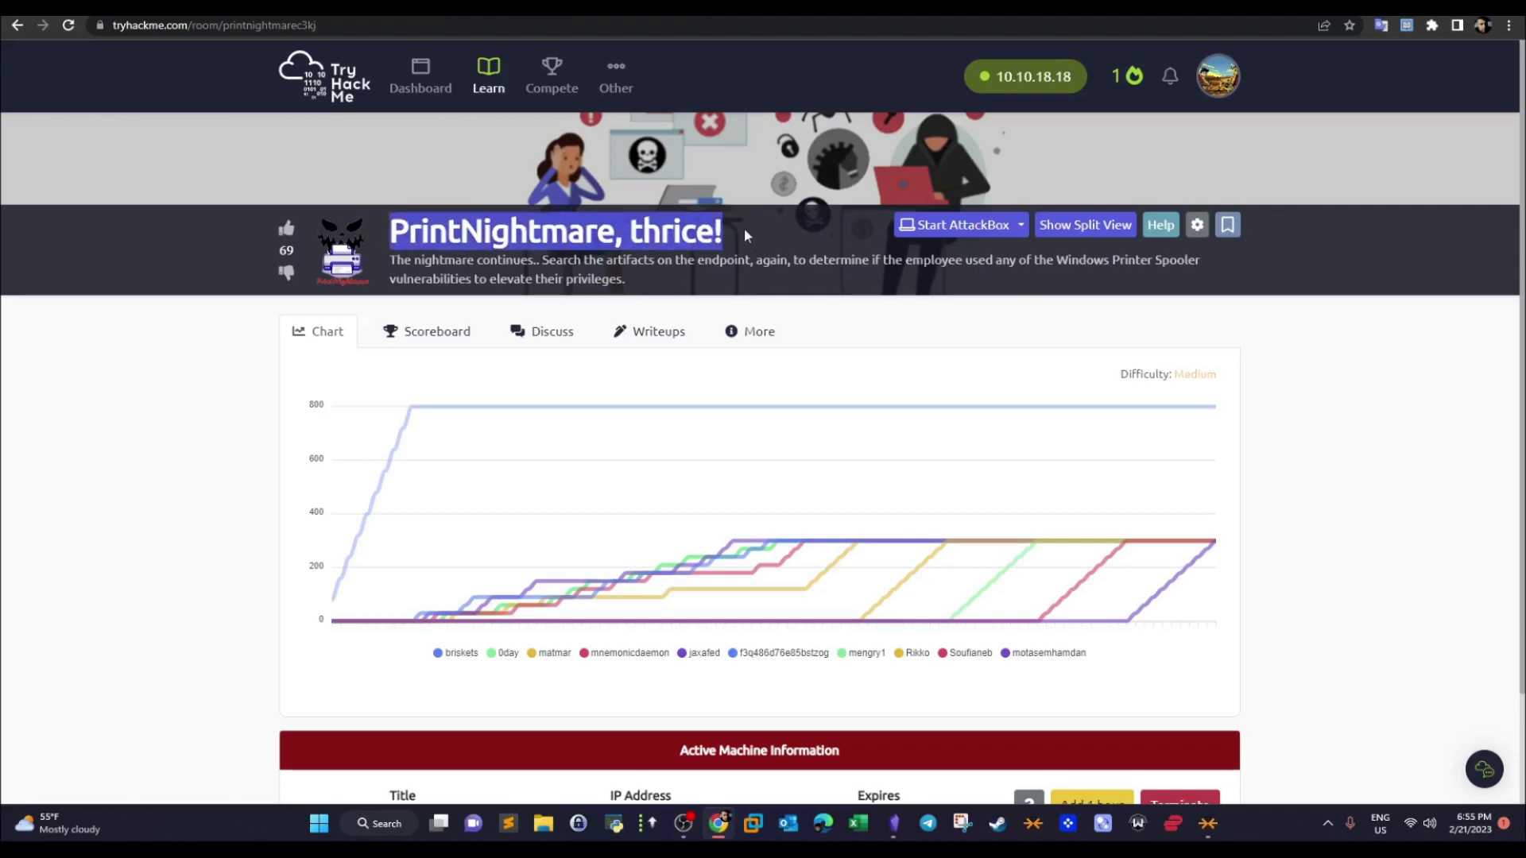
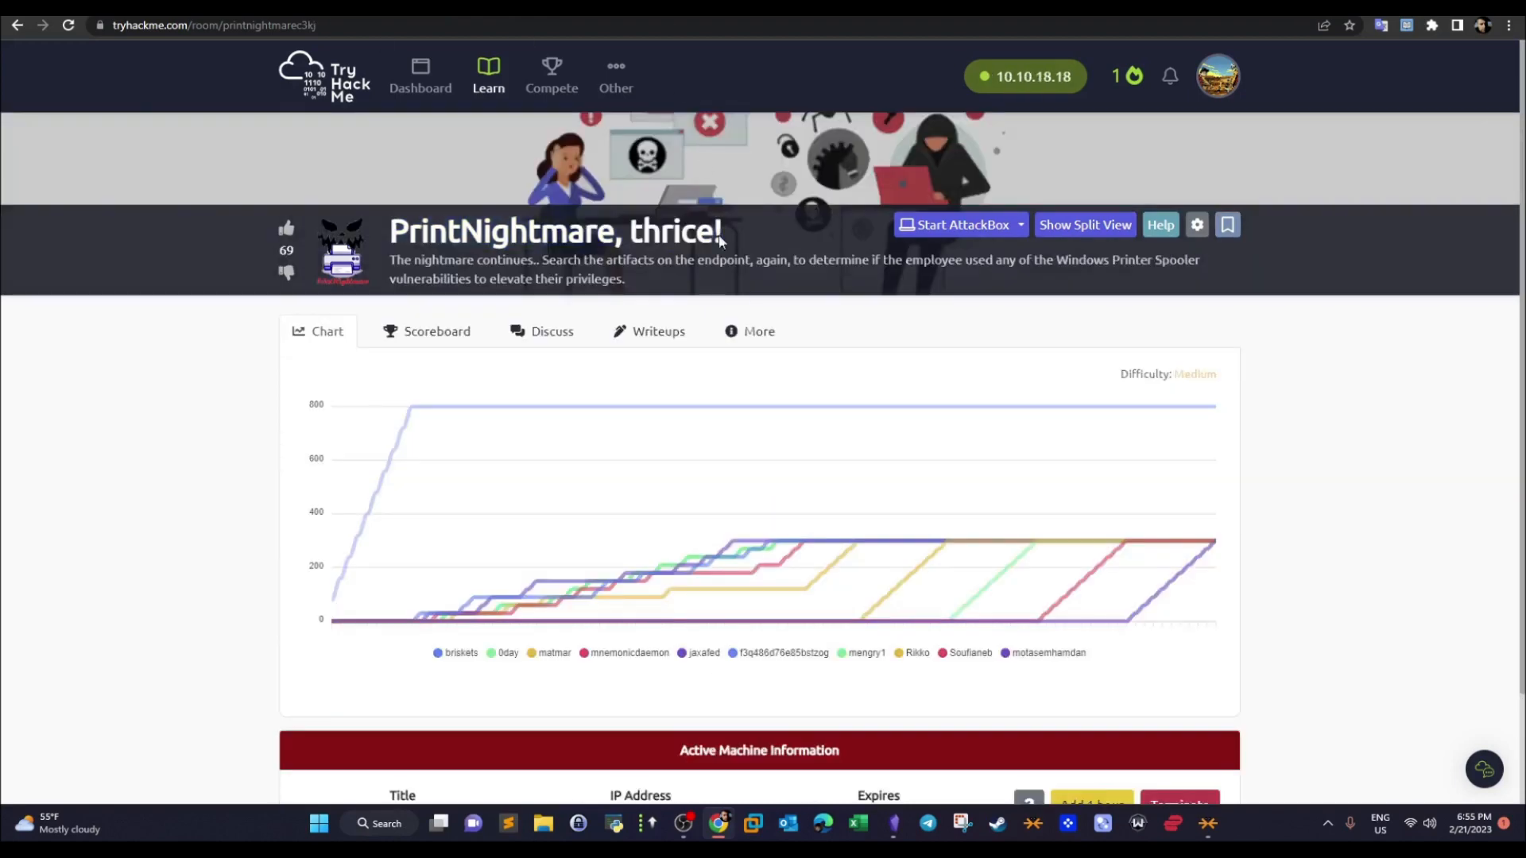
- Review the Detection task's scenario, task instruction and first questions in the PrintNightmare, thrice! room
{"action": "scroll", "coordinate": [1521, 257], "scroll_direction": "down", "scroll_amount": 2}
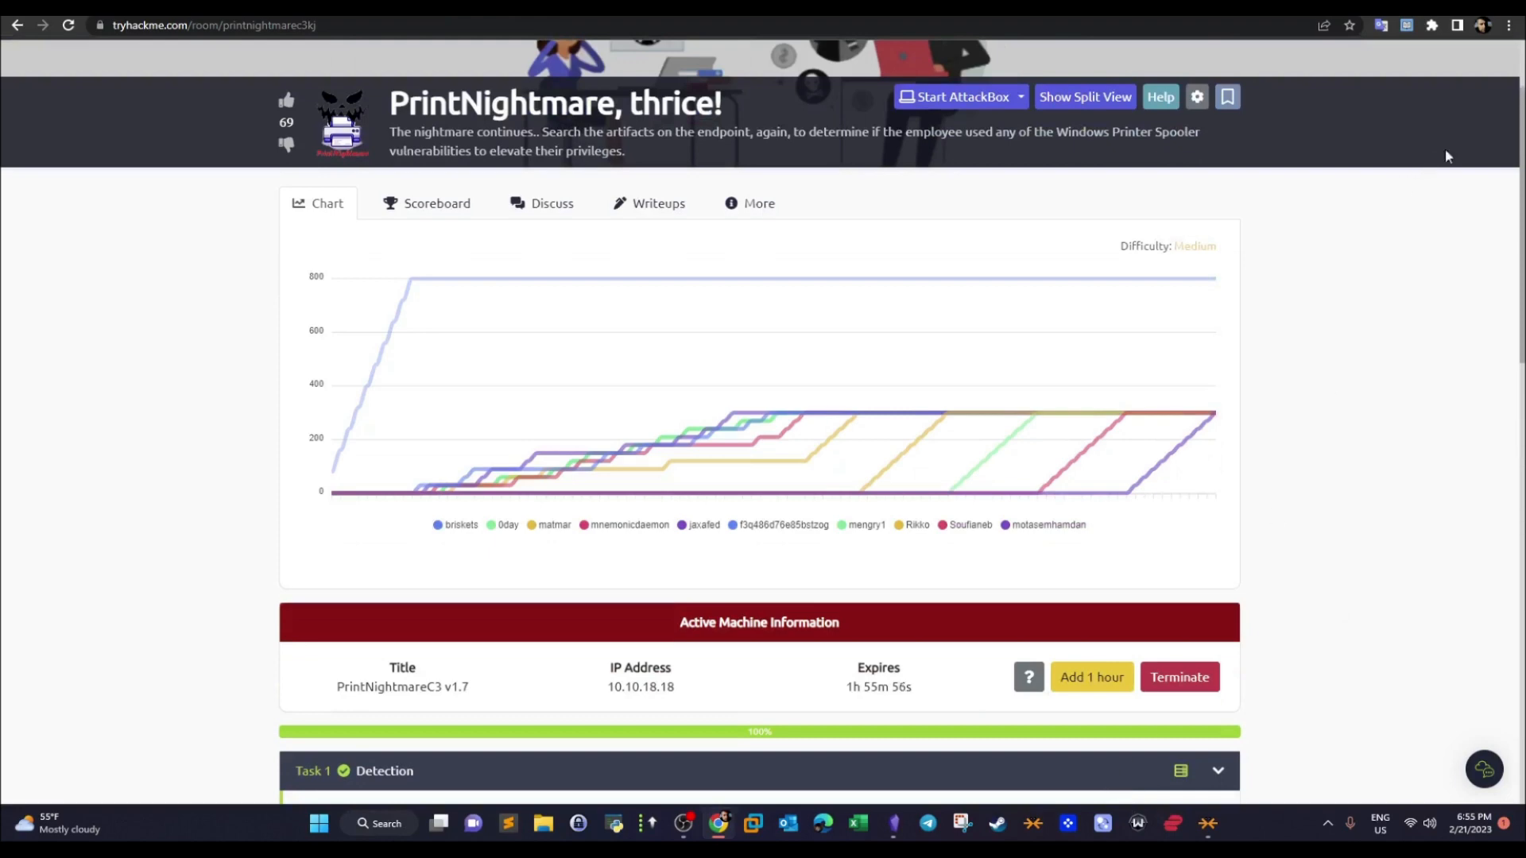
{"action": "scroll", "coordinate": [1500, 300], "scroll_direction": "down", "scroll_amount": 5}
{"action": "scroll", "coordinate": [1501, 301], "scroll_direction": "up", "scroll_amount": 1}
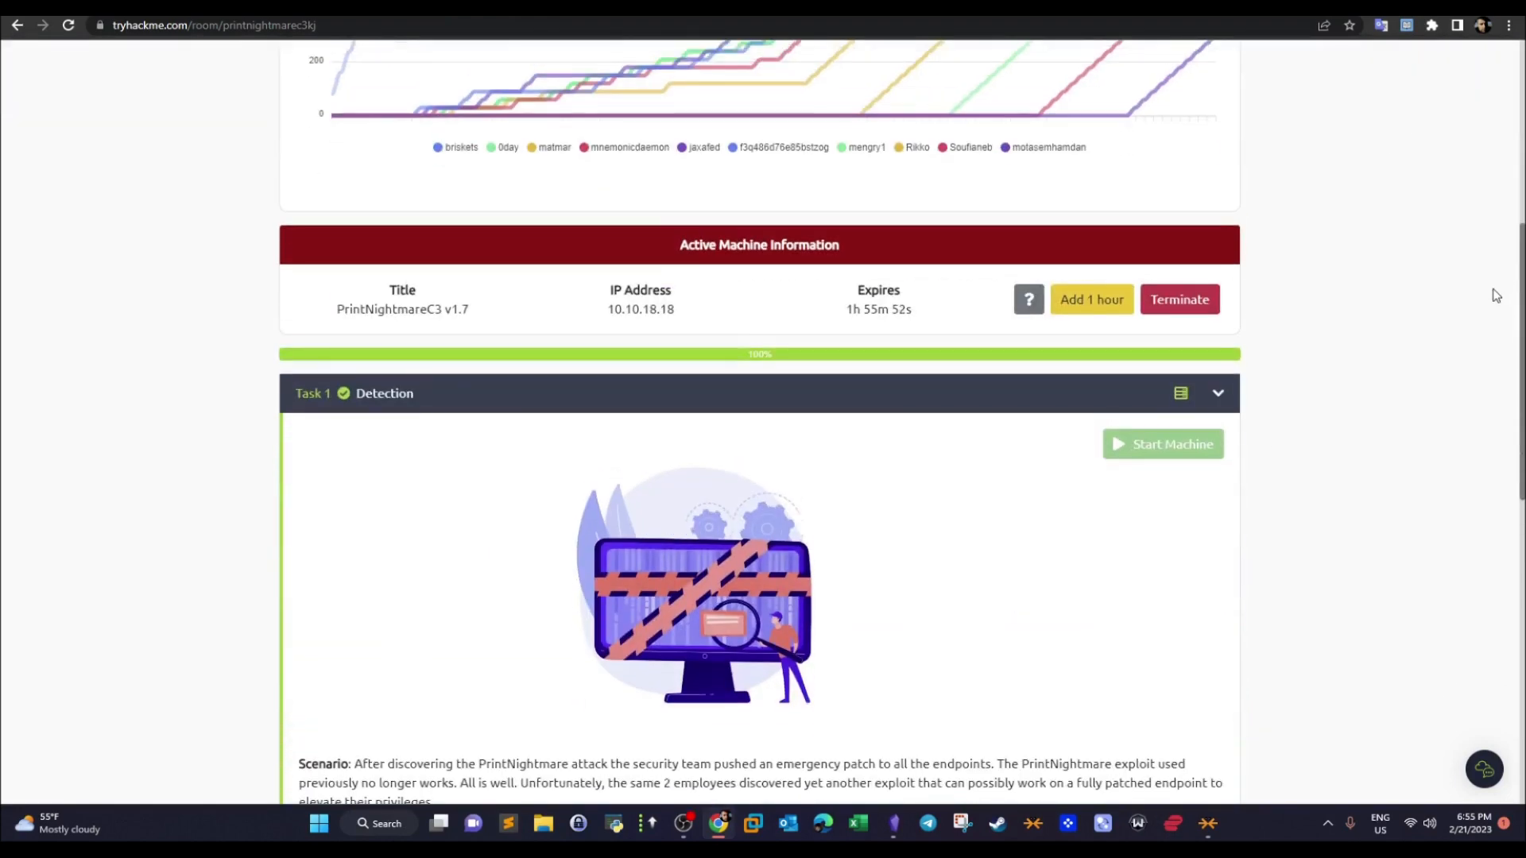
{"action": "scroll", "coordinate": [1486, 349], "scroll_direction": "down", "scroll_amount": 4}
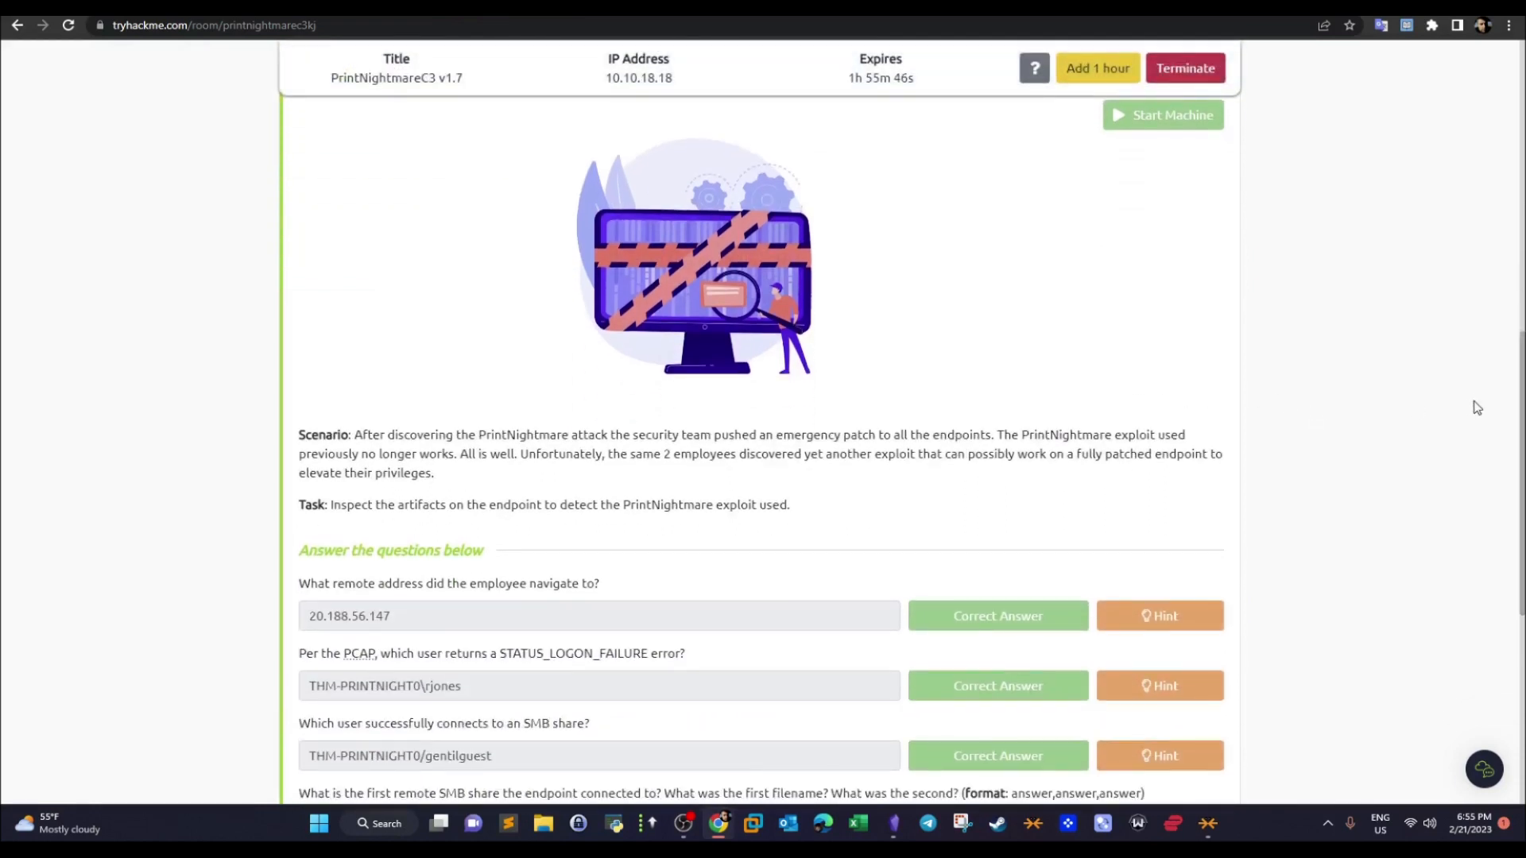
{"action": "scroll", "coordinate": [1521, 411], "scroll_direction": "up", "scroll_amount": 1}
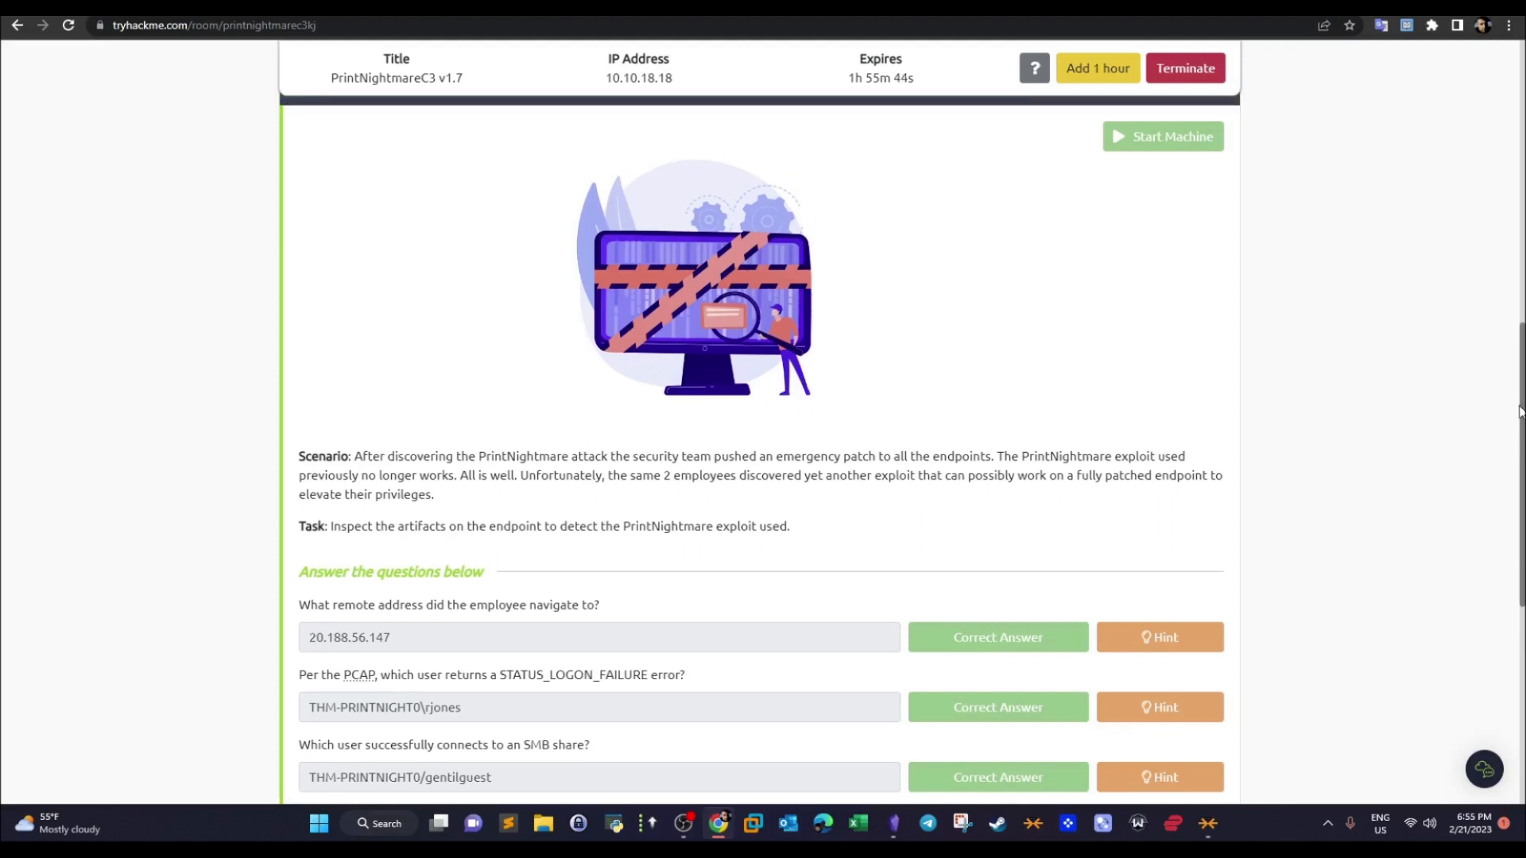
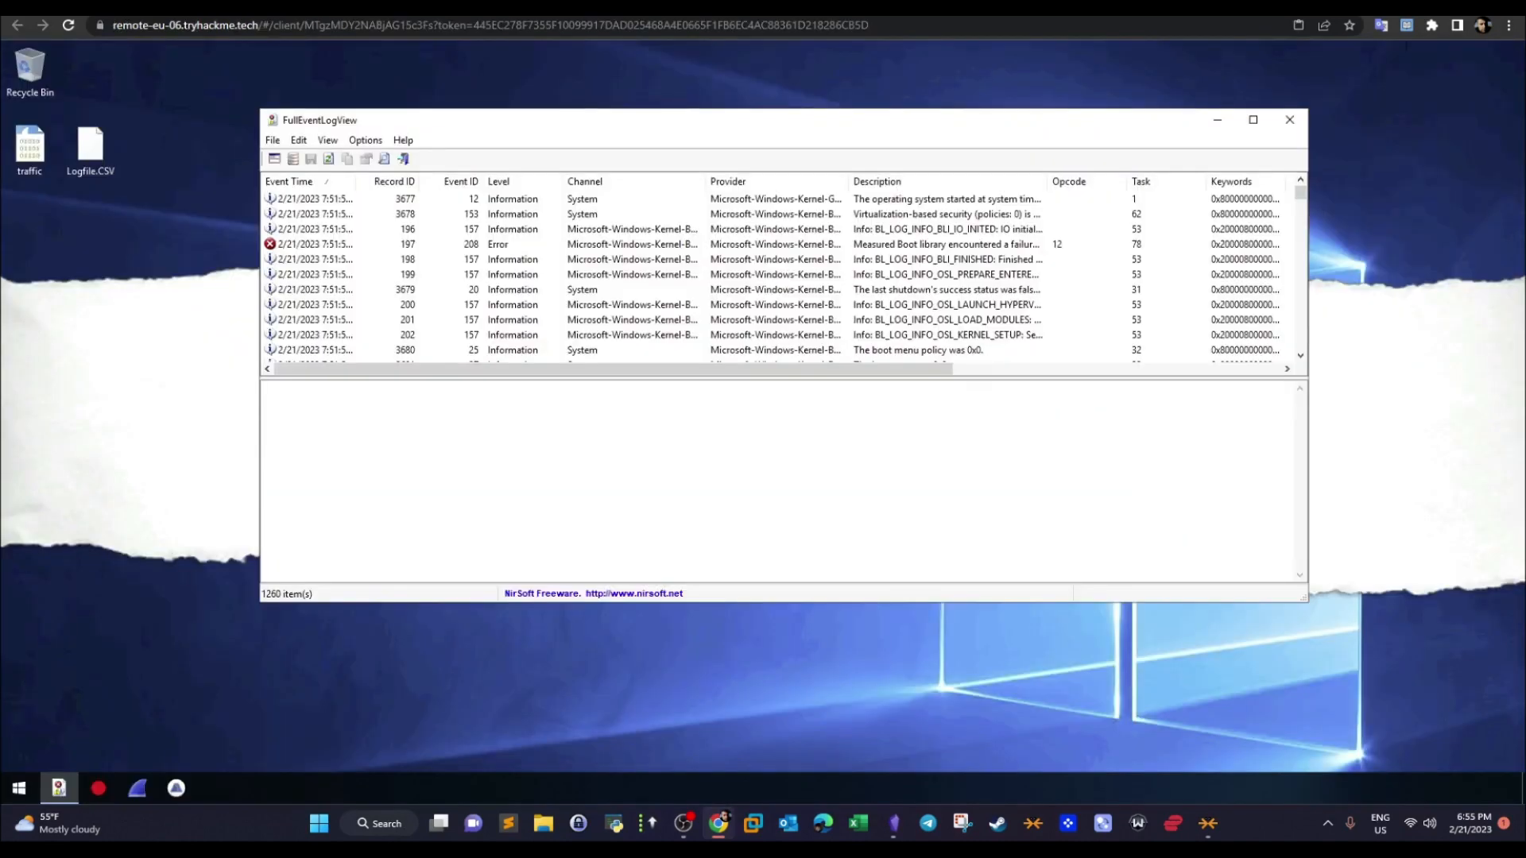
- Maximize the FullEventLogView window and enlarge its event list pane to show more events
{"action": "double_click", "coordinate": [566, 127]}
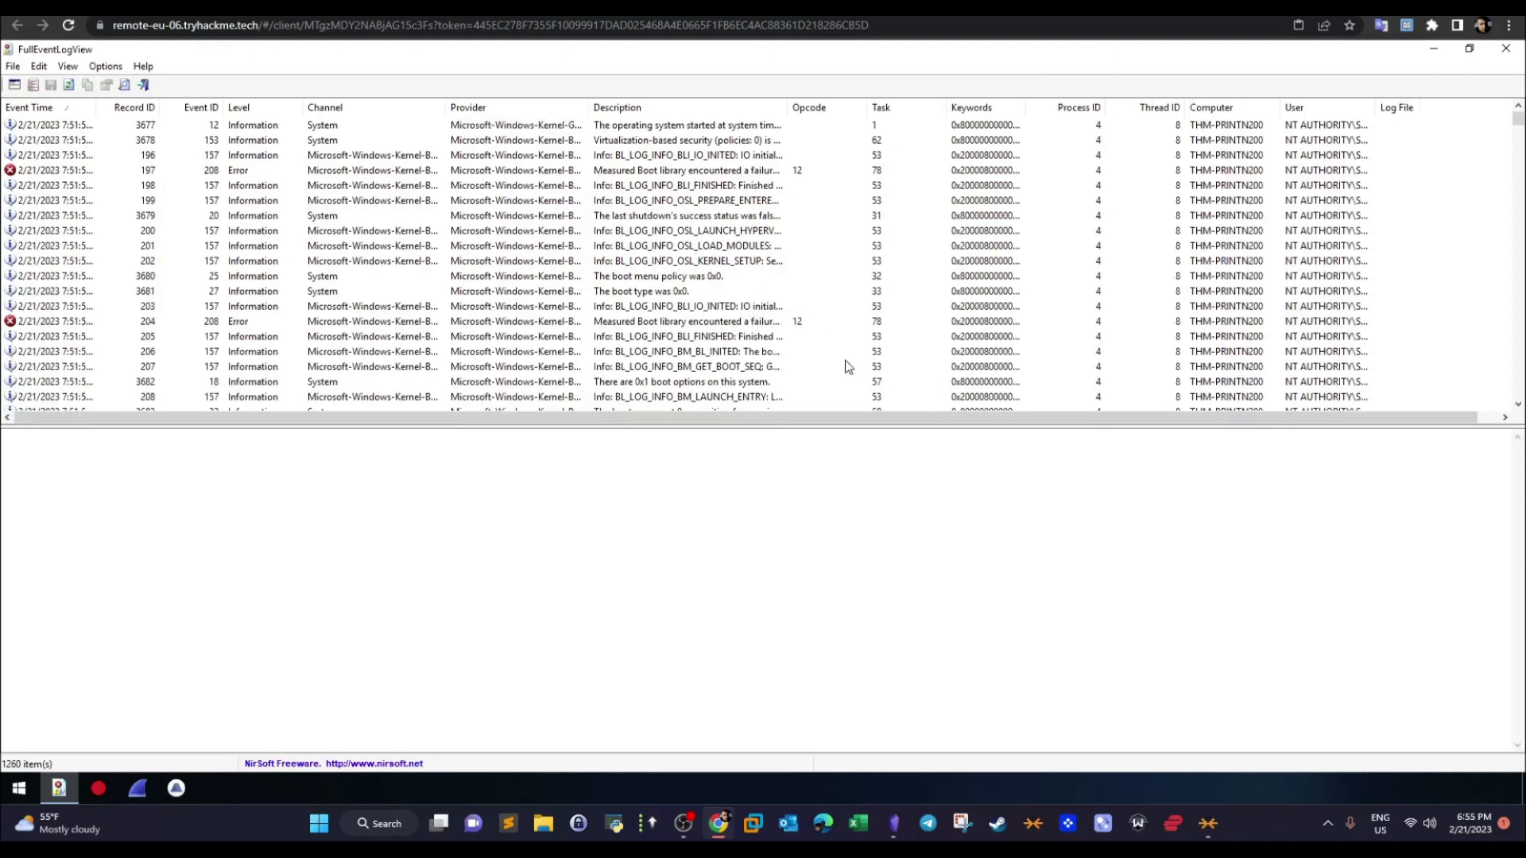
{"action": "left_click_drag", "start_coordinate": [884, 427], "coordinate": [883, 571]}
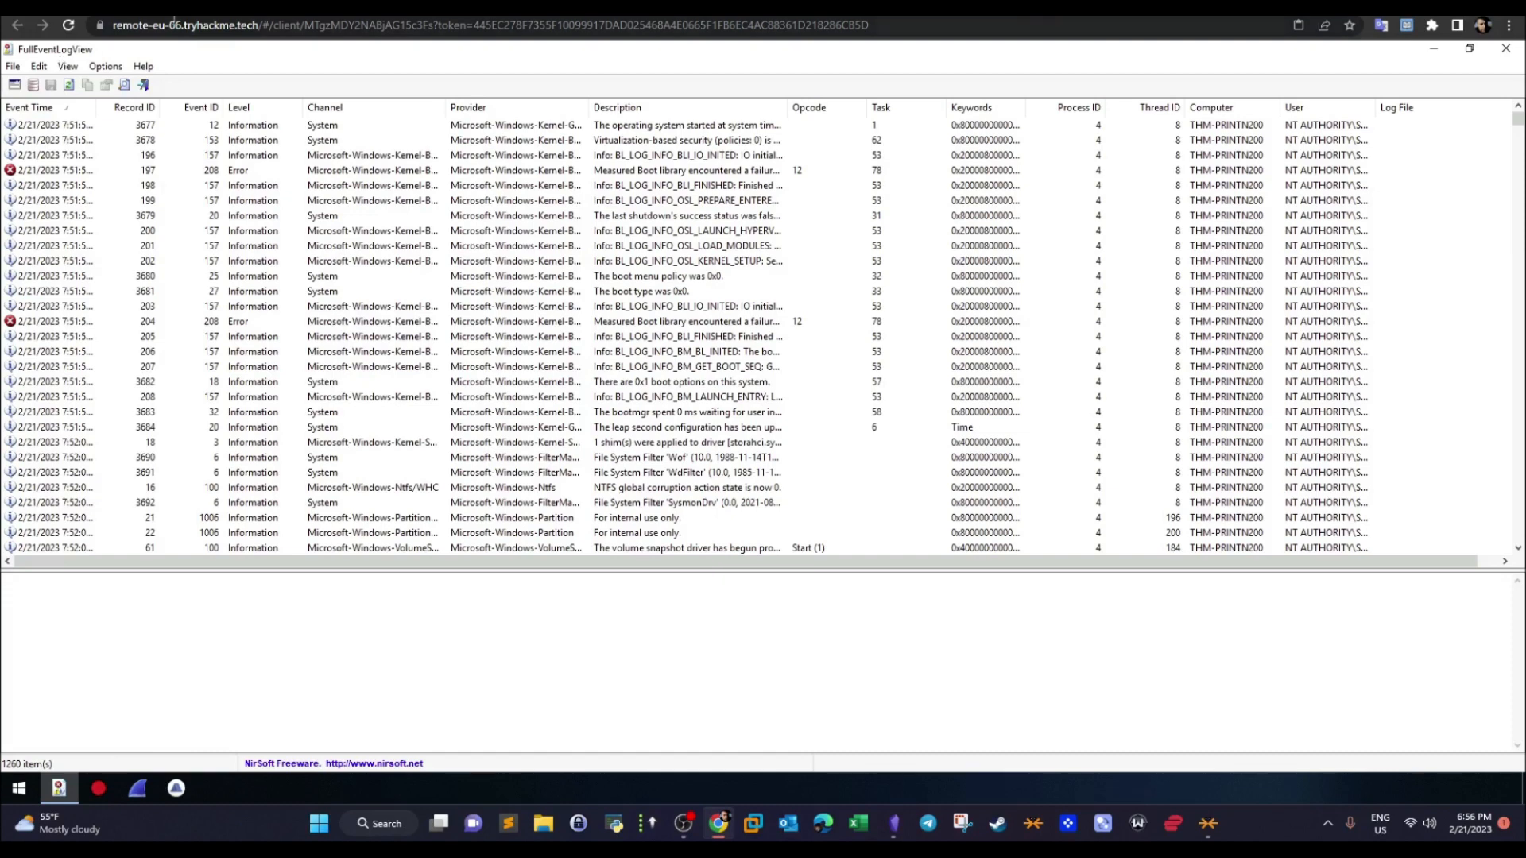
- Review the scenario, task instruction and questions of the Detection task in the PrintNightmare, again! room, then return to the remote machine
{"action": "mouse_move", "coordinate": [194, 17]}
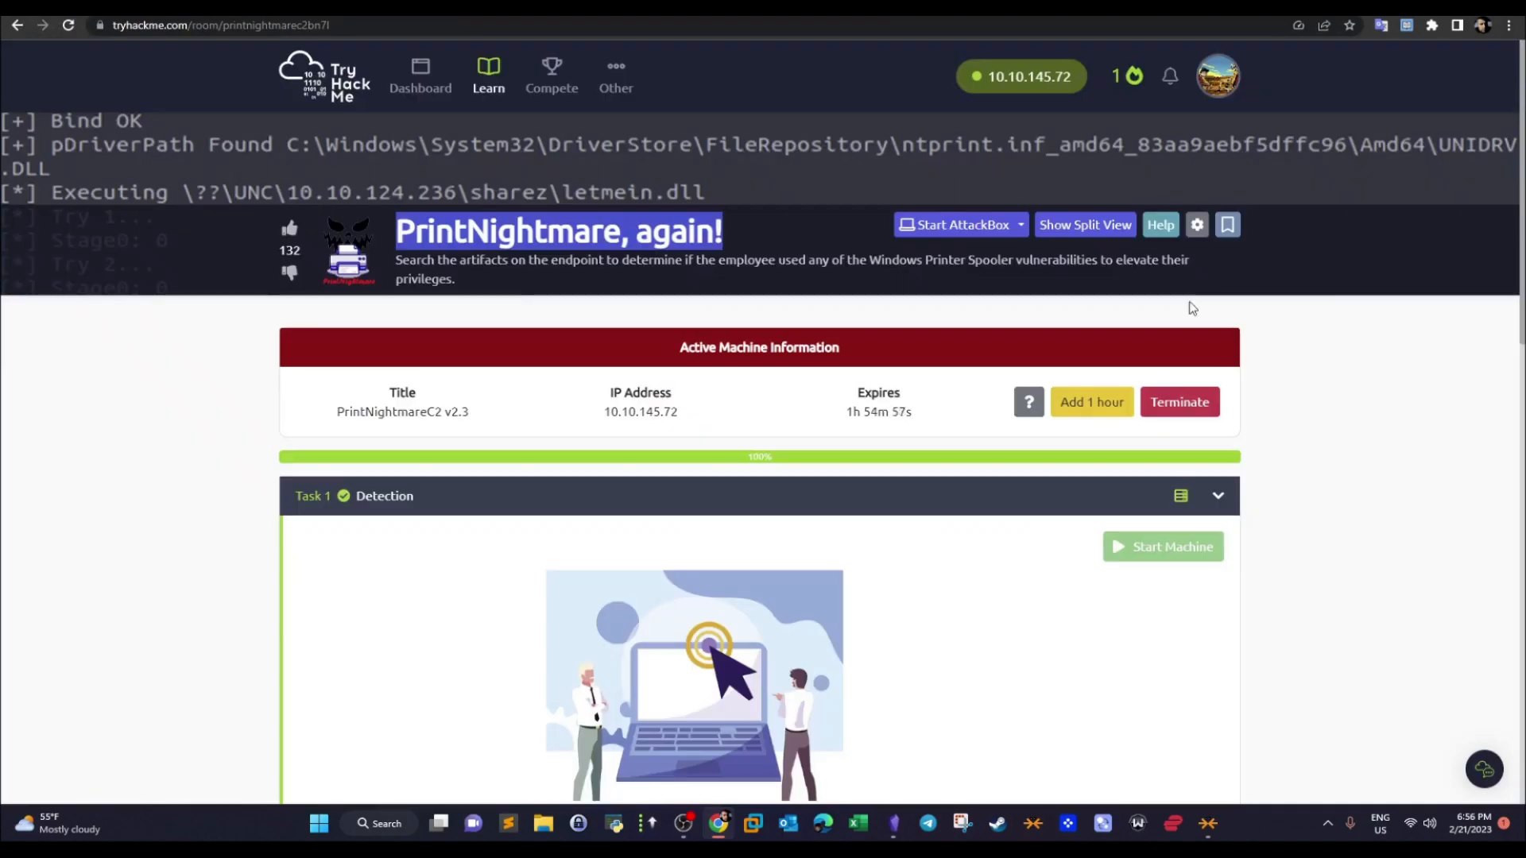
{"action": "scroll", "coordinate": [1484, 314], "scroll_direction": "down", "scroll_amount": 10}
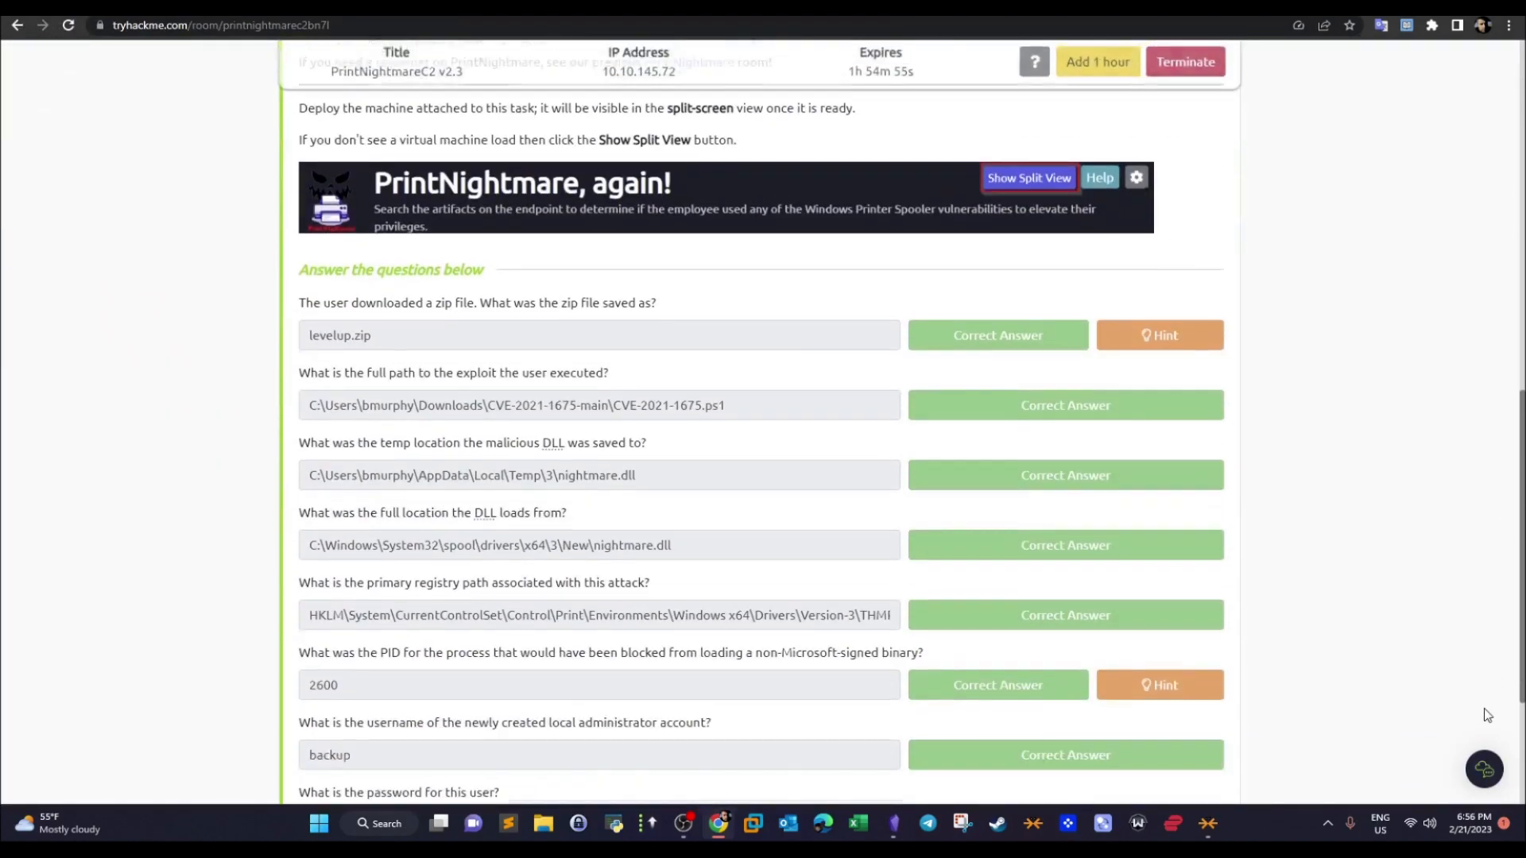
{"action": "scroll", "coordinate": [1485, 723], "scroll_direction": "down", "scroll_amount": 4}
{"action": "scroll", "coordinate": [1487, 726], "scroll_direction": "up", "scroll_amount": 3}
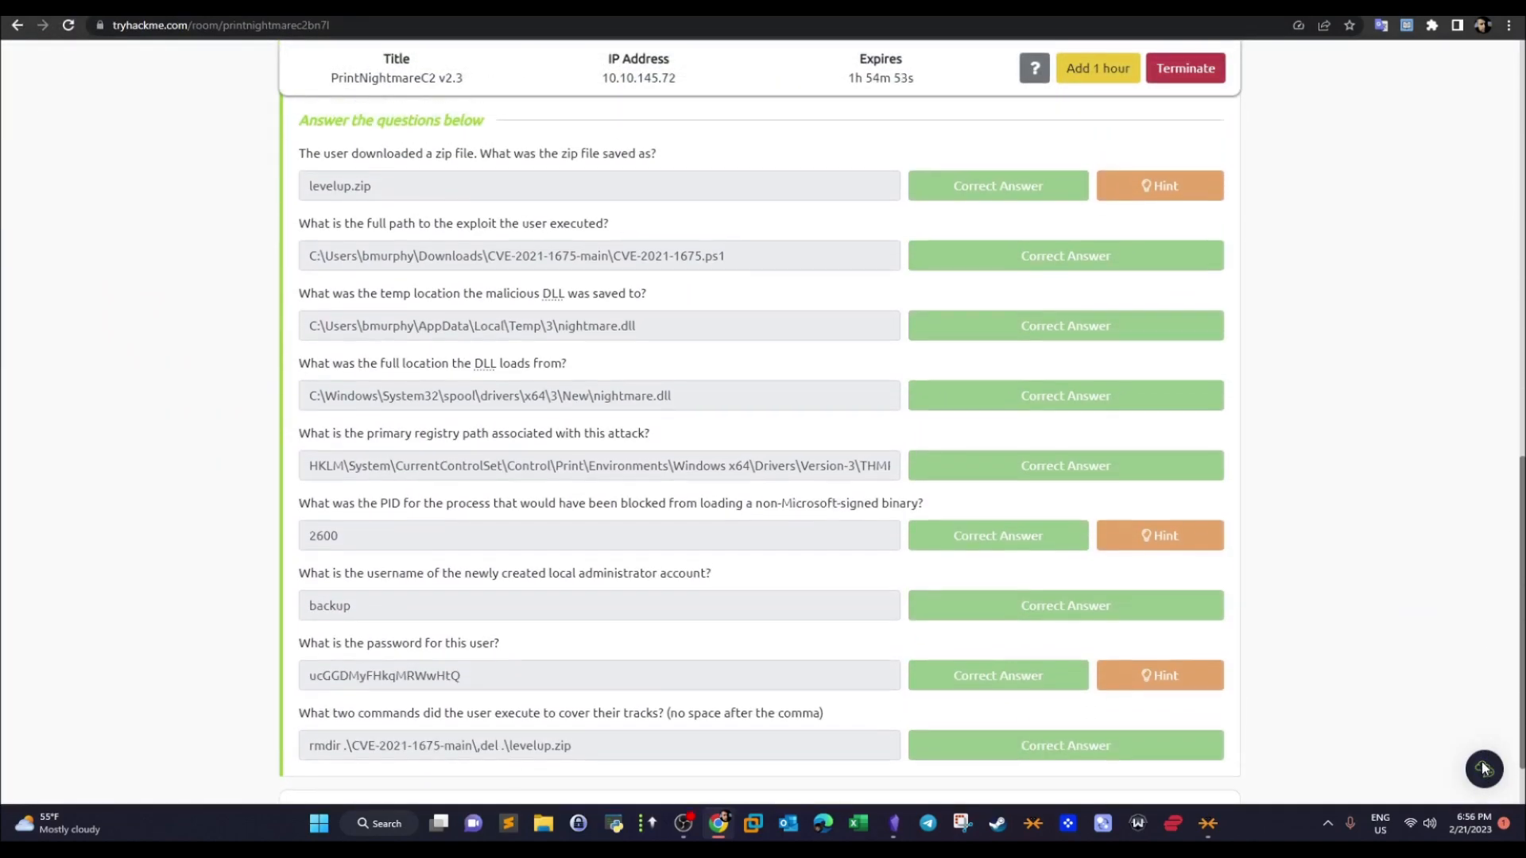
{"action": "scroll", "coordinate": [1489, 729], "scroll_direction": "down", "scroll_amount": 4}
{"action": "scroll", "coordinate": [1491, 755], "scroll_direction": "up", "scroll_amount": 2}
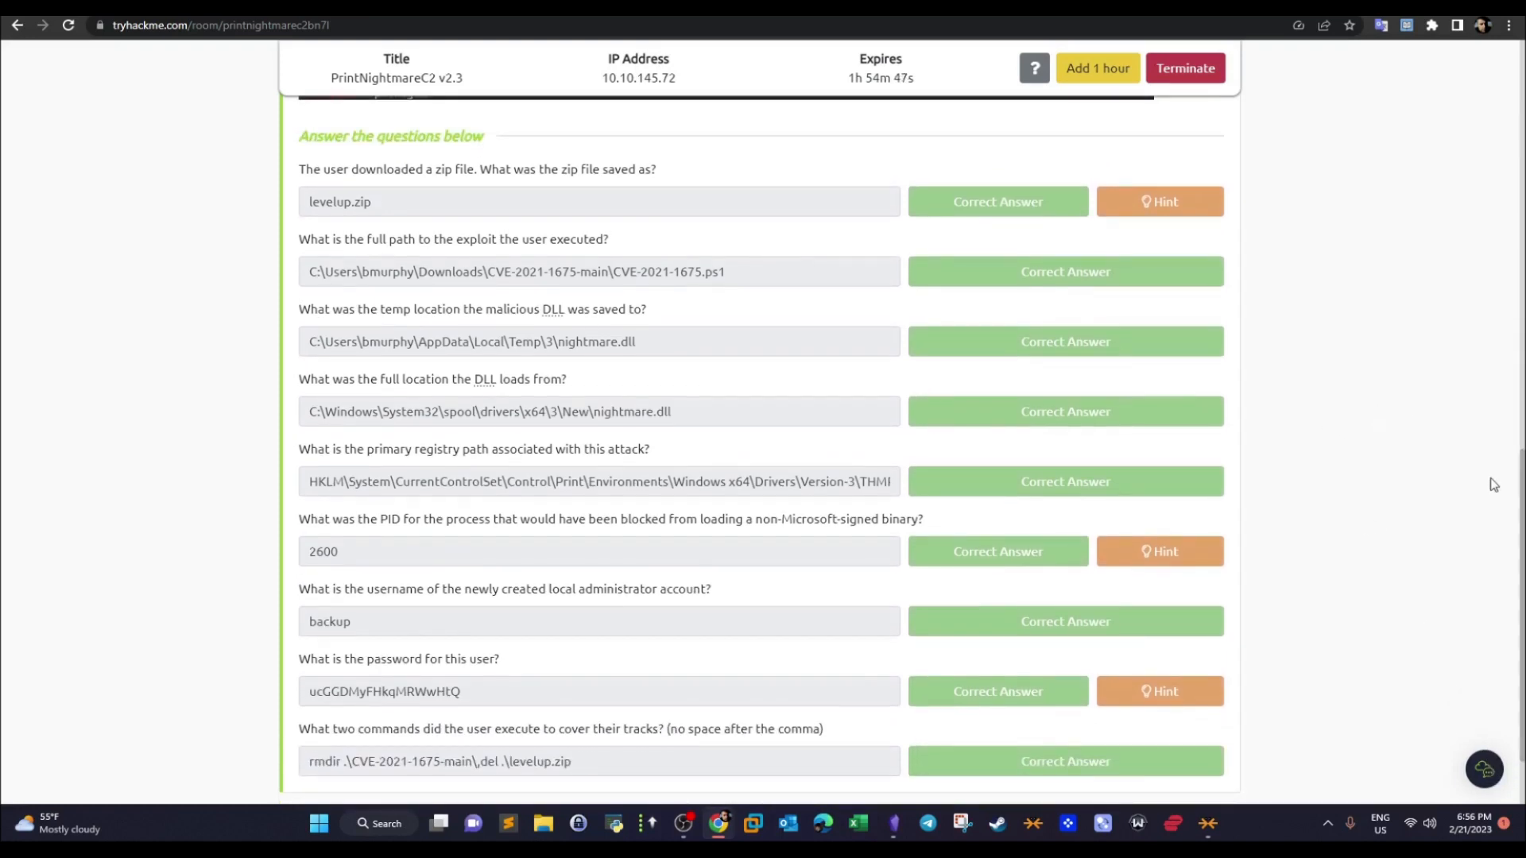
{"action": "left_click_drag", "start_coordinate": [1521, 511], "coordinate": [1463, 284]}
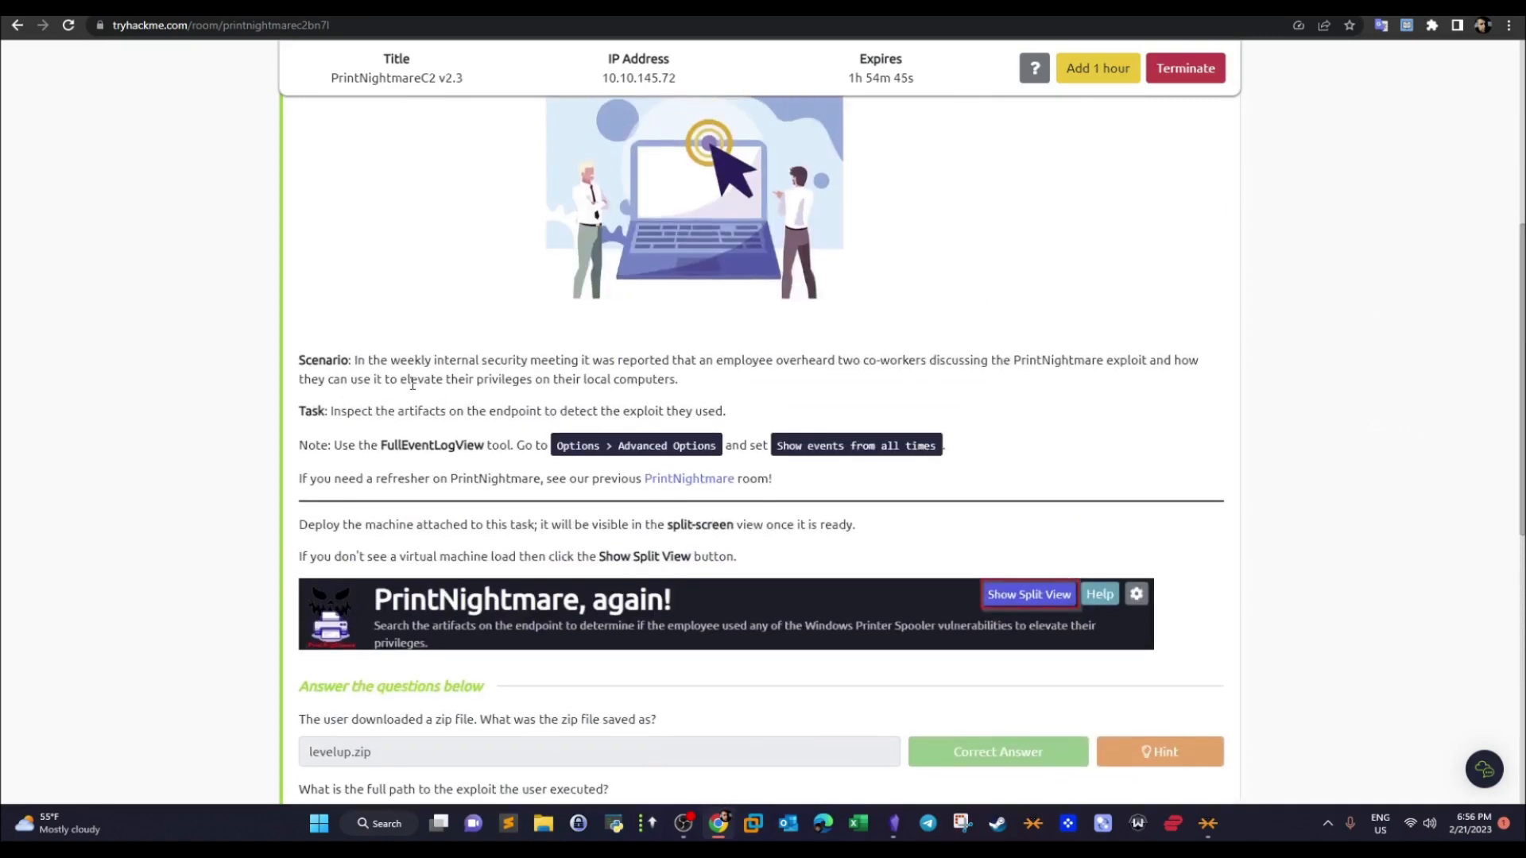
{"action": "left_click_drag", "start_coordinate": [365, 360], "coordinate": [1217, 373]}
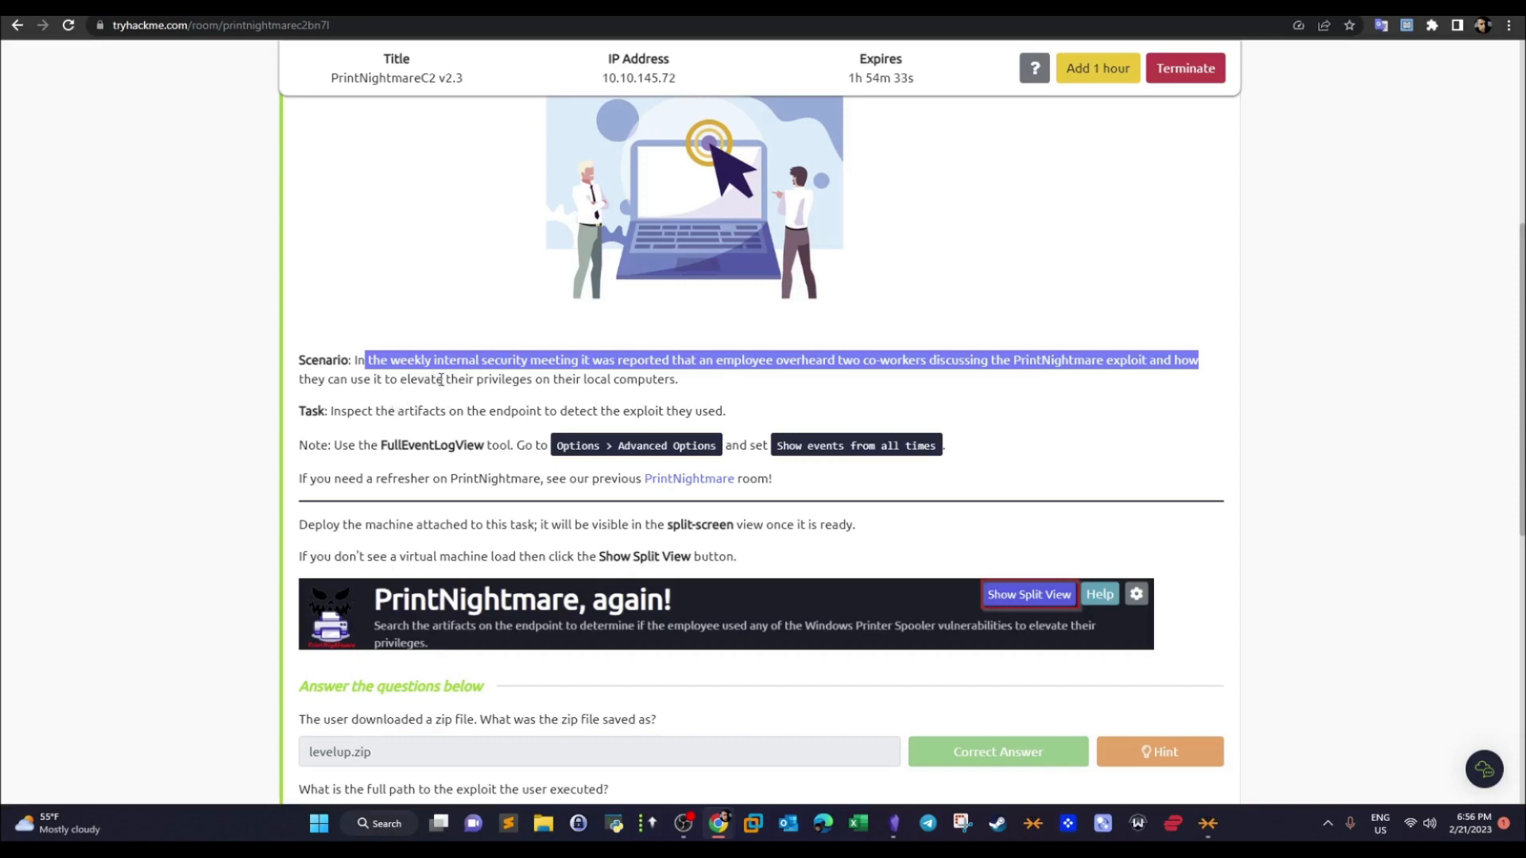
{"action": "left_click_drag", "start_coordinate": [696, 383], "coordinate": [729, 402]}
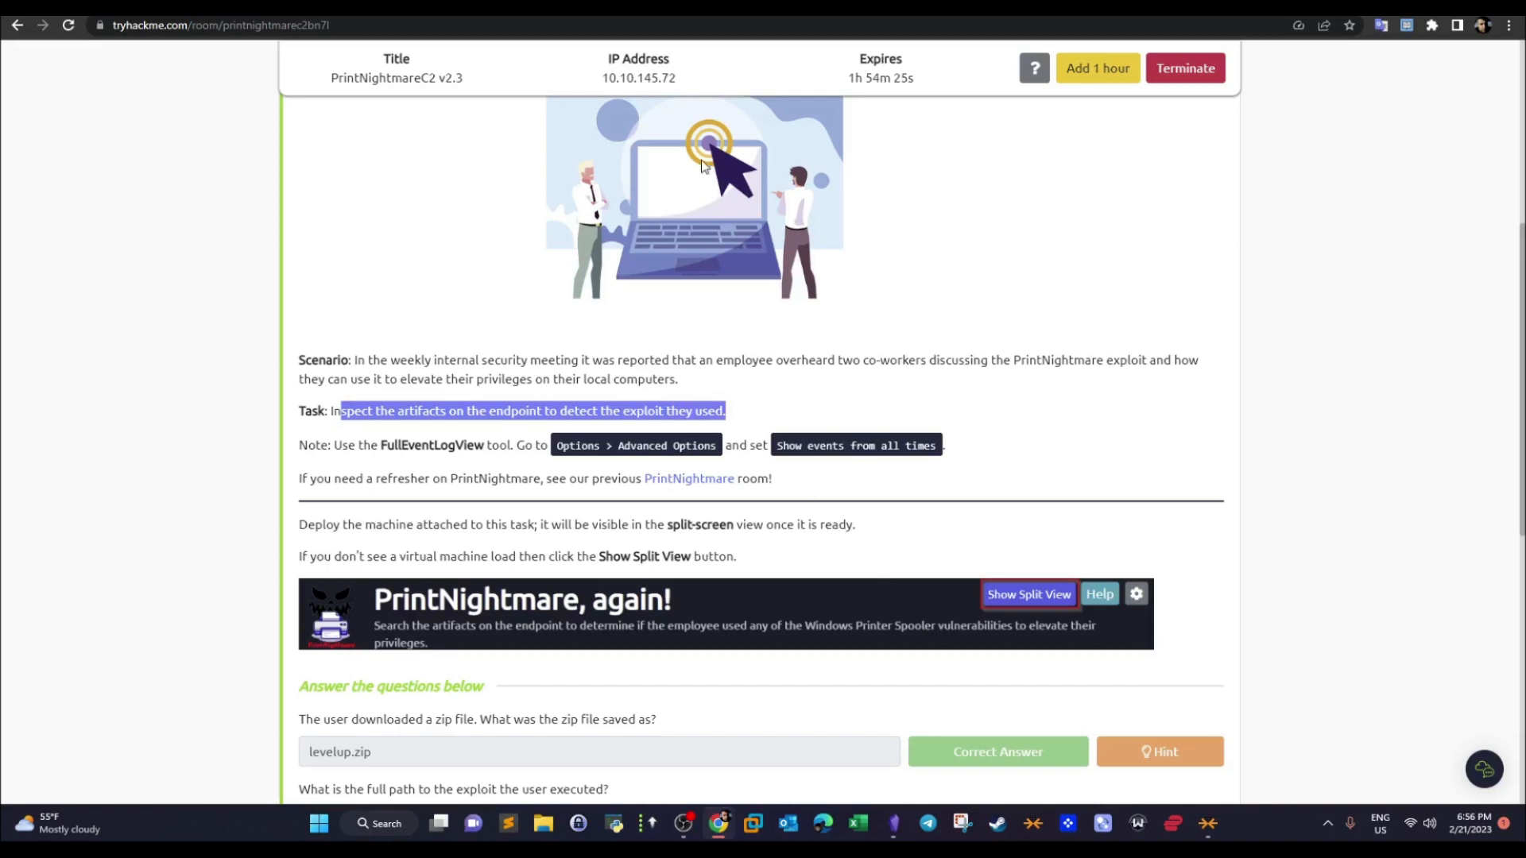
{"action": "left_click", "coordinate": [525, 8]}
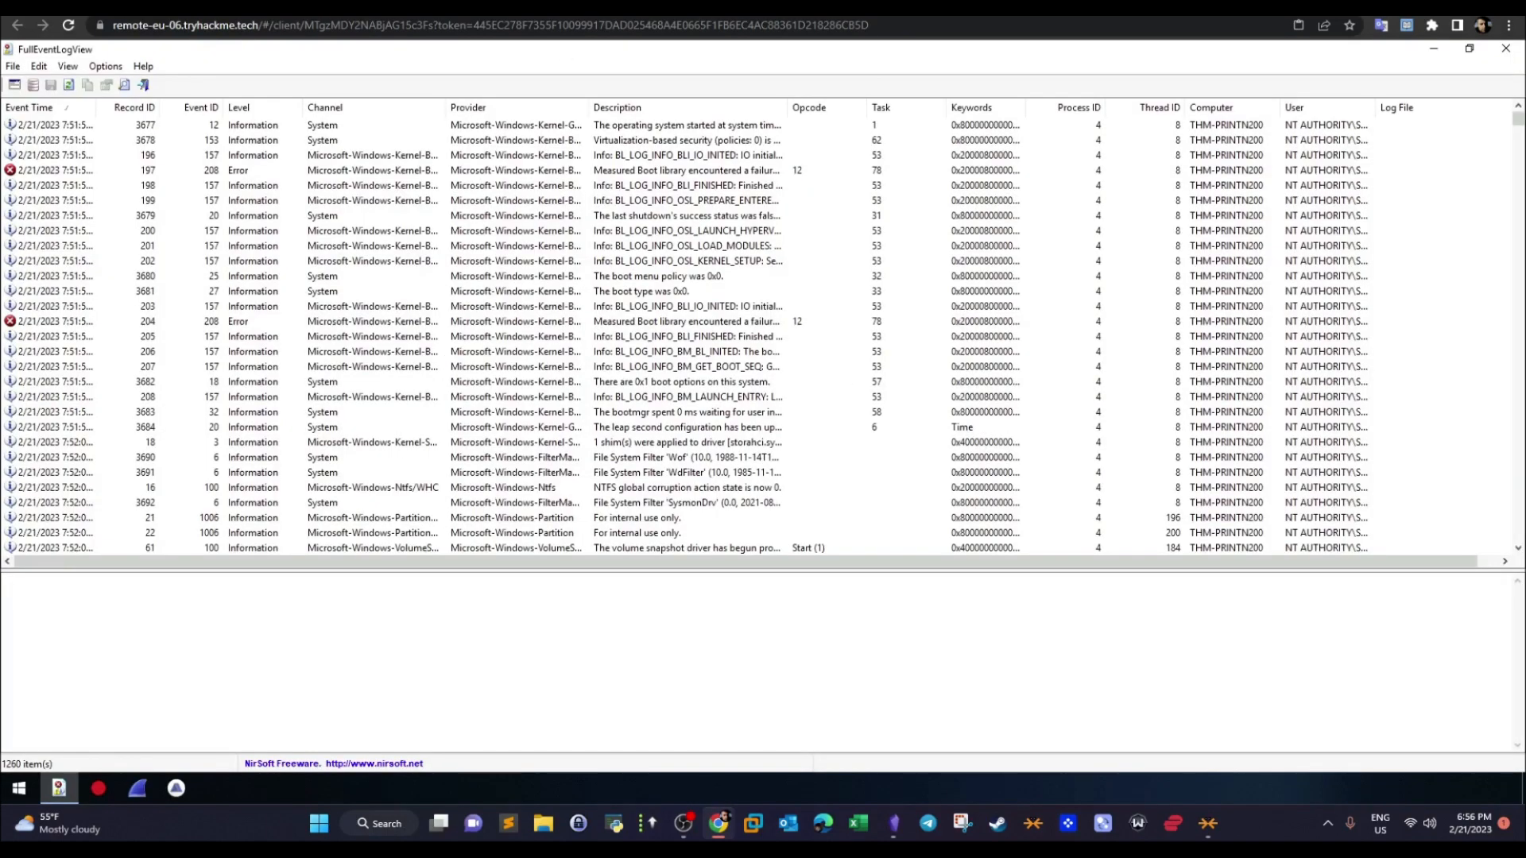
- Read the Detection question about the name the downloaded zip file was saved as, then switch back to the event log on the remote machine
{"action": "key", "text": "ctrl+shift+Tab"}
{"action": "key", "text": "ctrl+Tab"}
{"action": "key", "text": "ctrl+shift+Tab"}
{"action": "left_click_drag", "start_coordinate": [1516, 465], "coordinate": [1514, 694]}
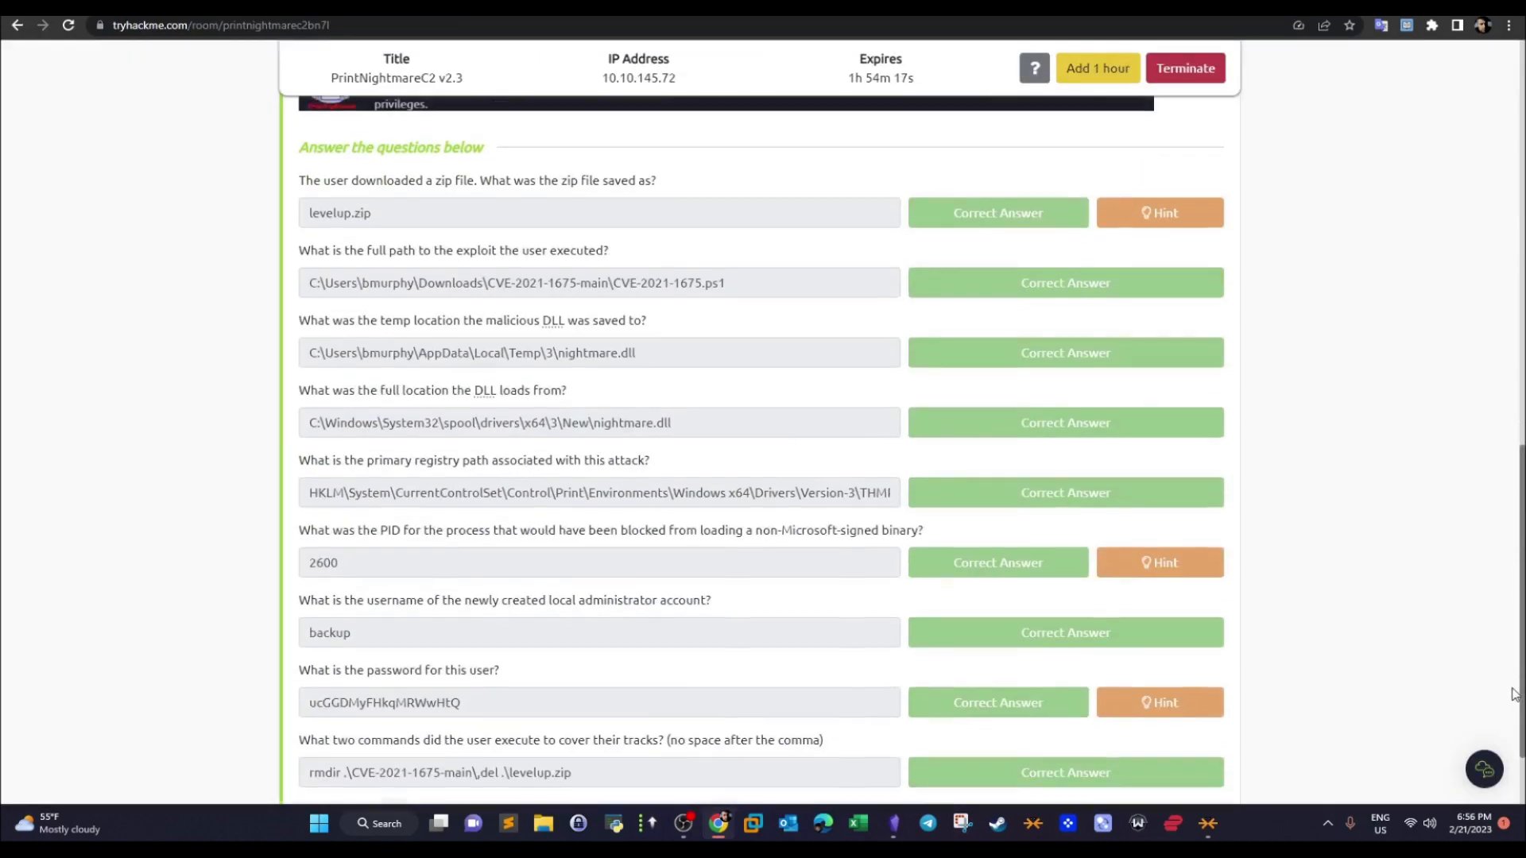
{"action": "left_click_drag", "start_coordinate": [299, 177], "coordinate": [666, 178]}
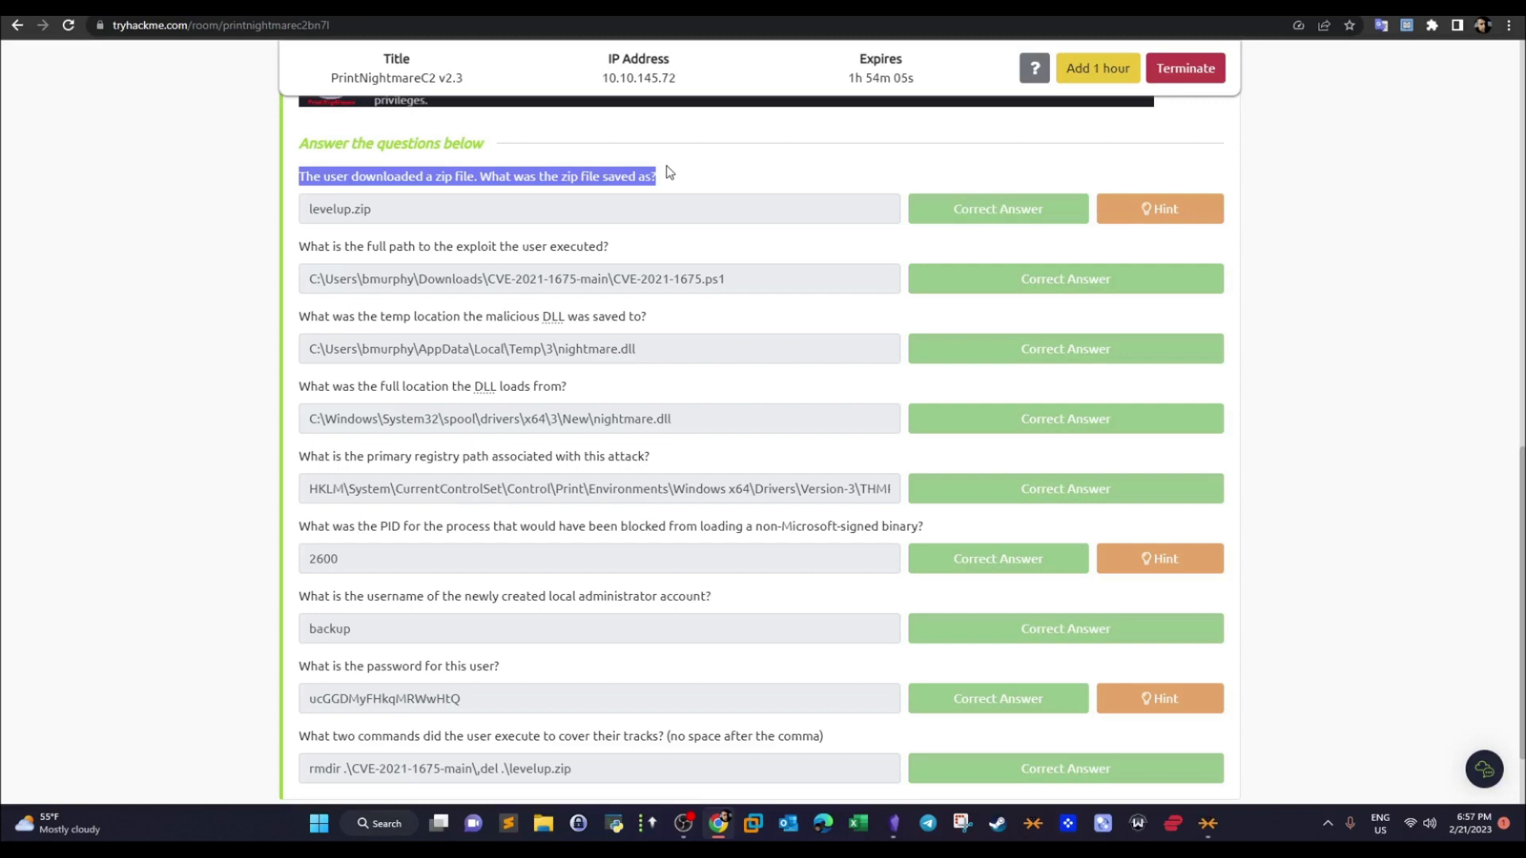
{"action": "left_click", "coordinate": [676, 186]}
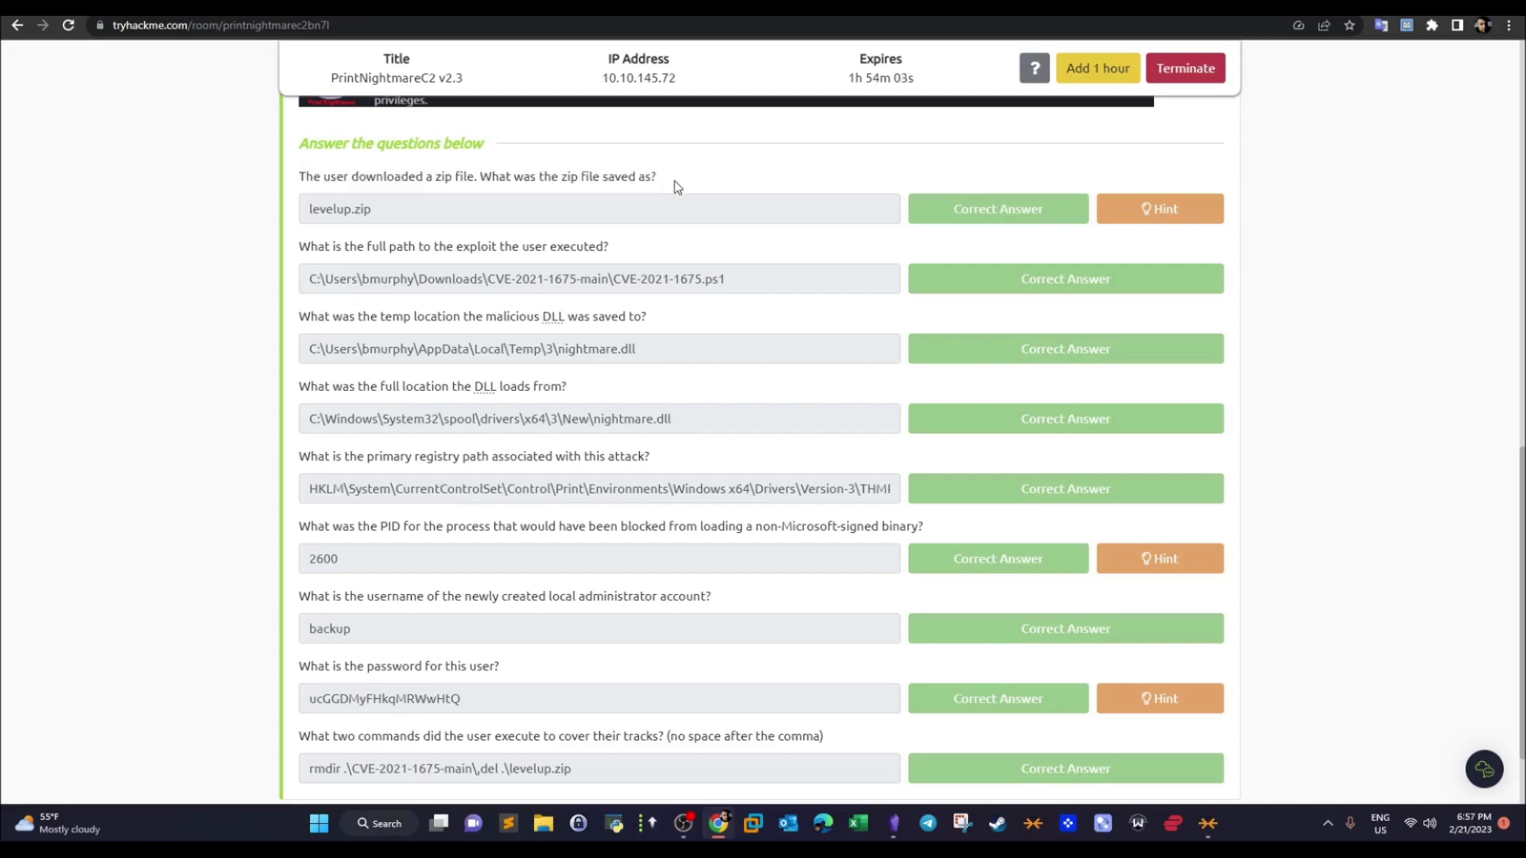
{"action": "left_click_drag", "start_coordinate": [725, 291], "coordinate": [621, 299]}
{"action": "left_click", "coordinate": [581, 169]}
{"action": "key", "text": "ctrl+Tab"}
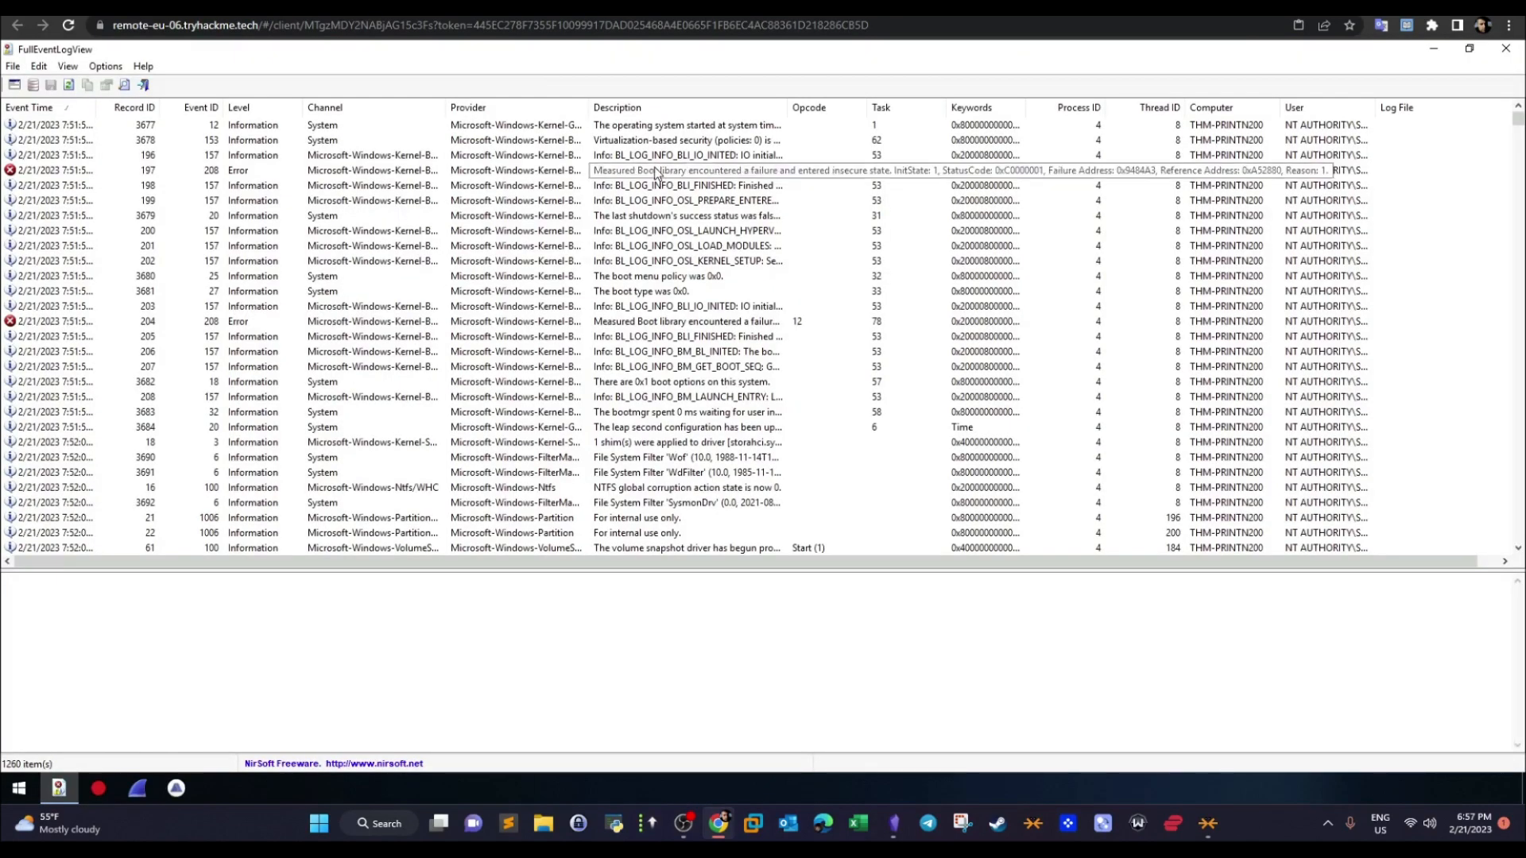
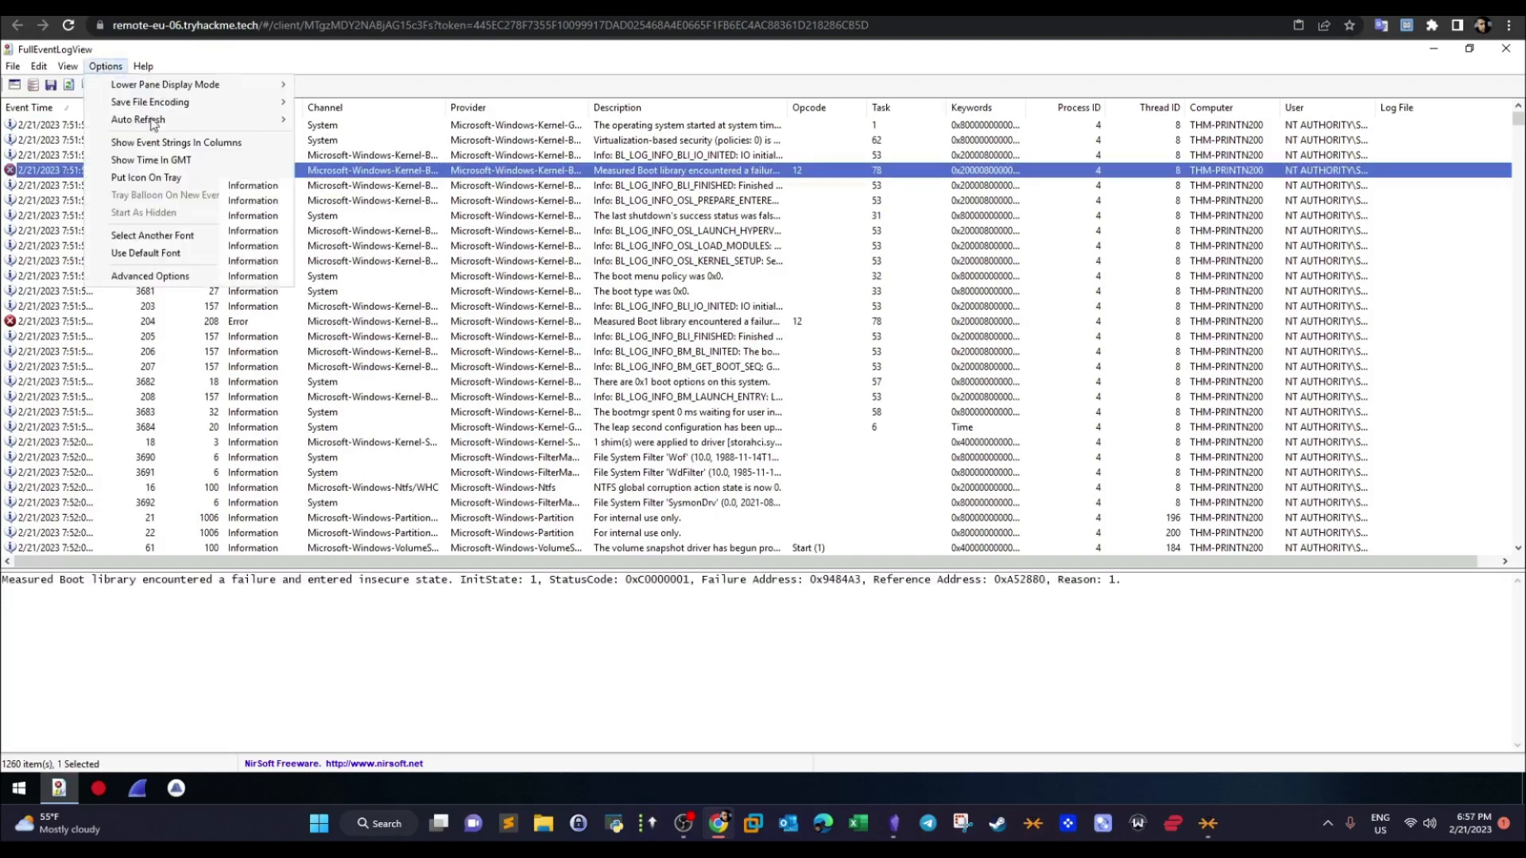
- Set the advanced options to show events from all times instead of only the last few days
{"action": "left_click", "coordinate": [125, 278]}
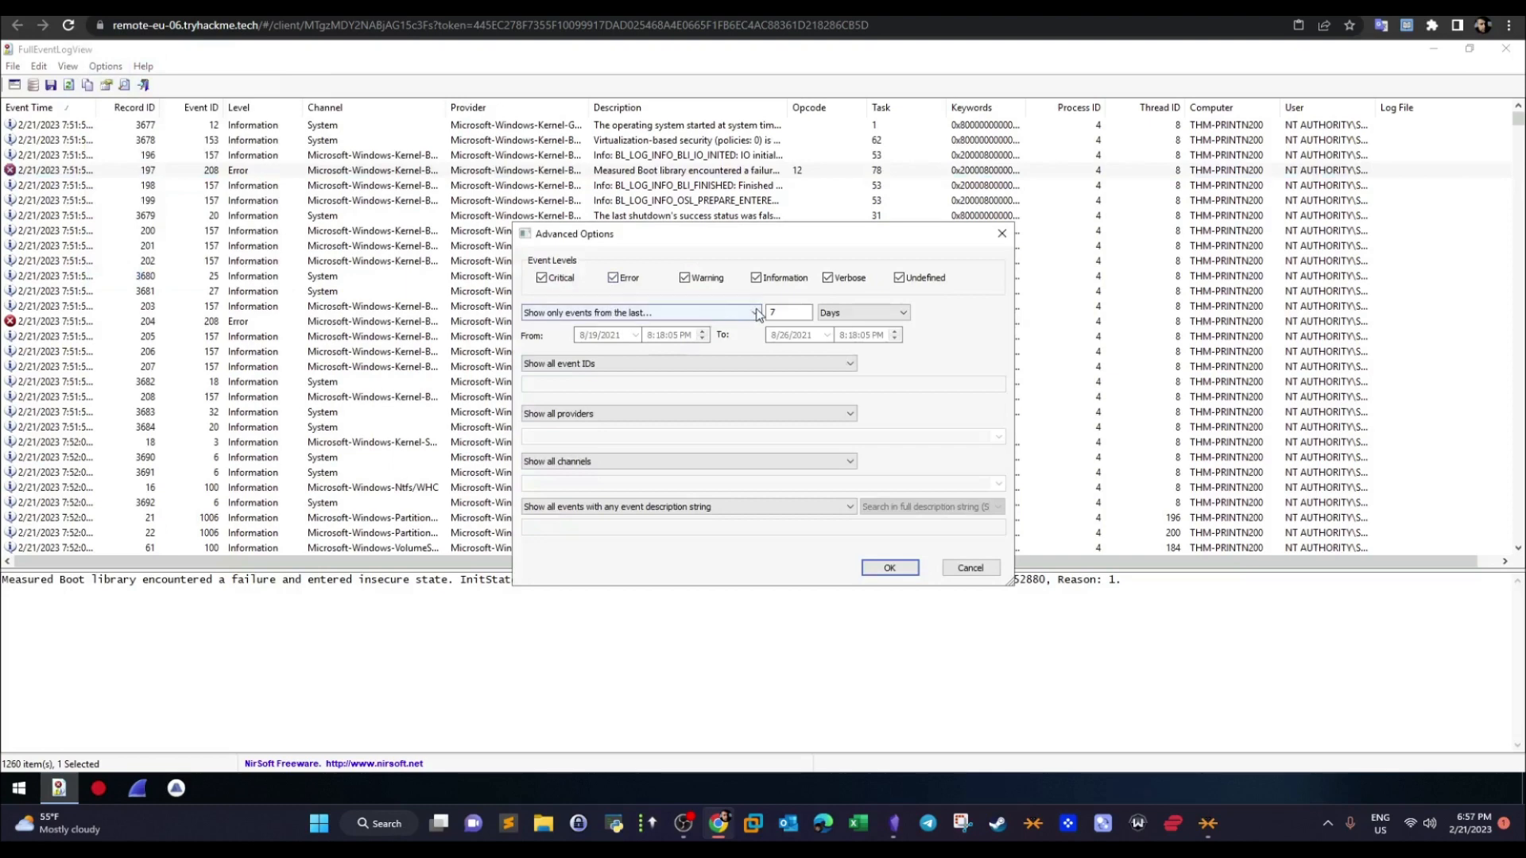
{"action": "left_click", "coordinate": [756, 314]}
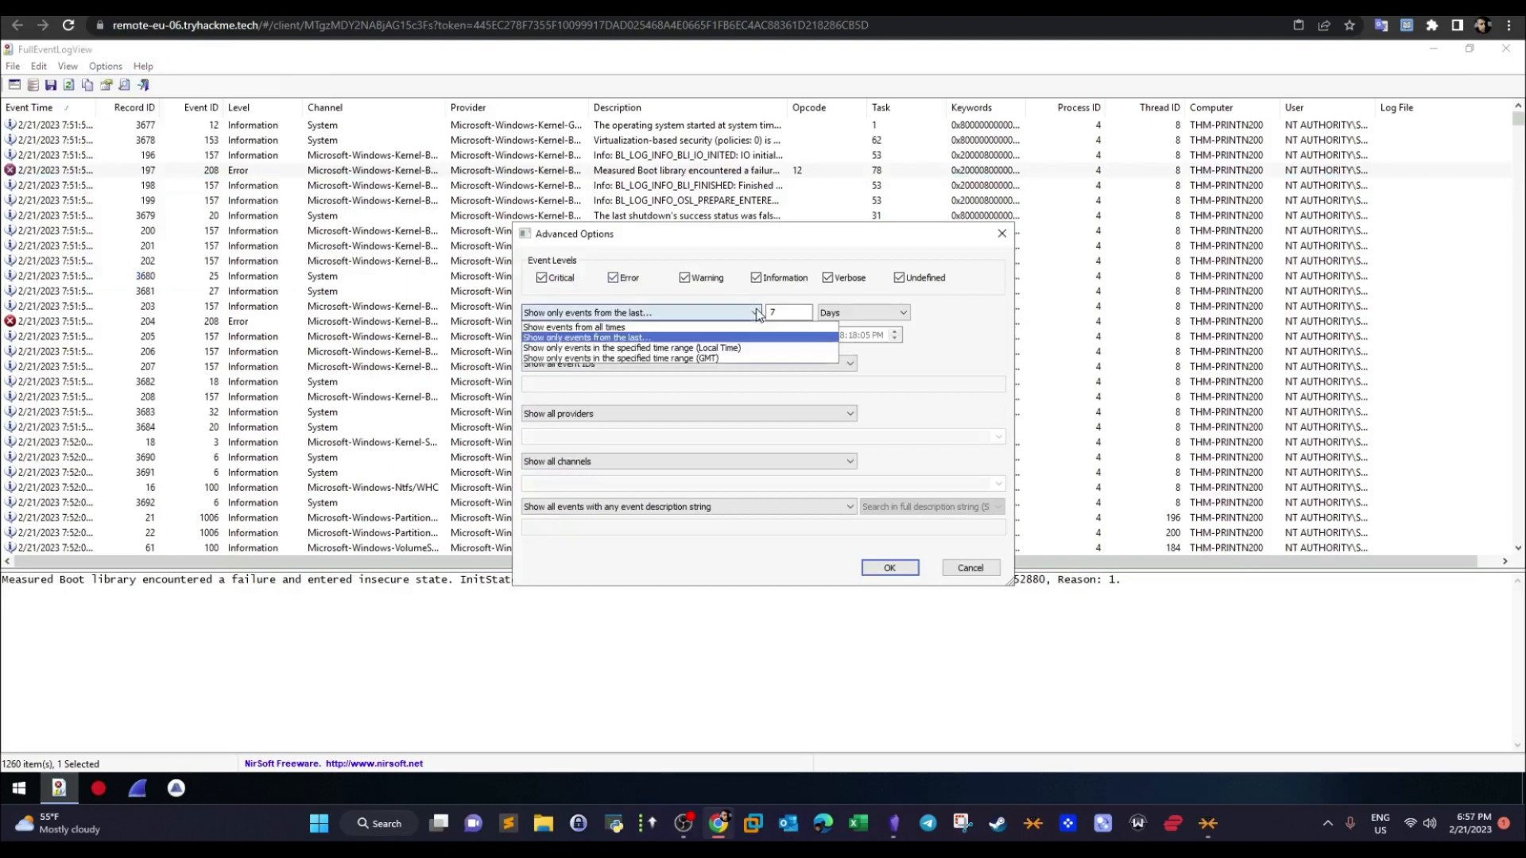
{"action": "left_click", "coordinate": [592, 329]}
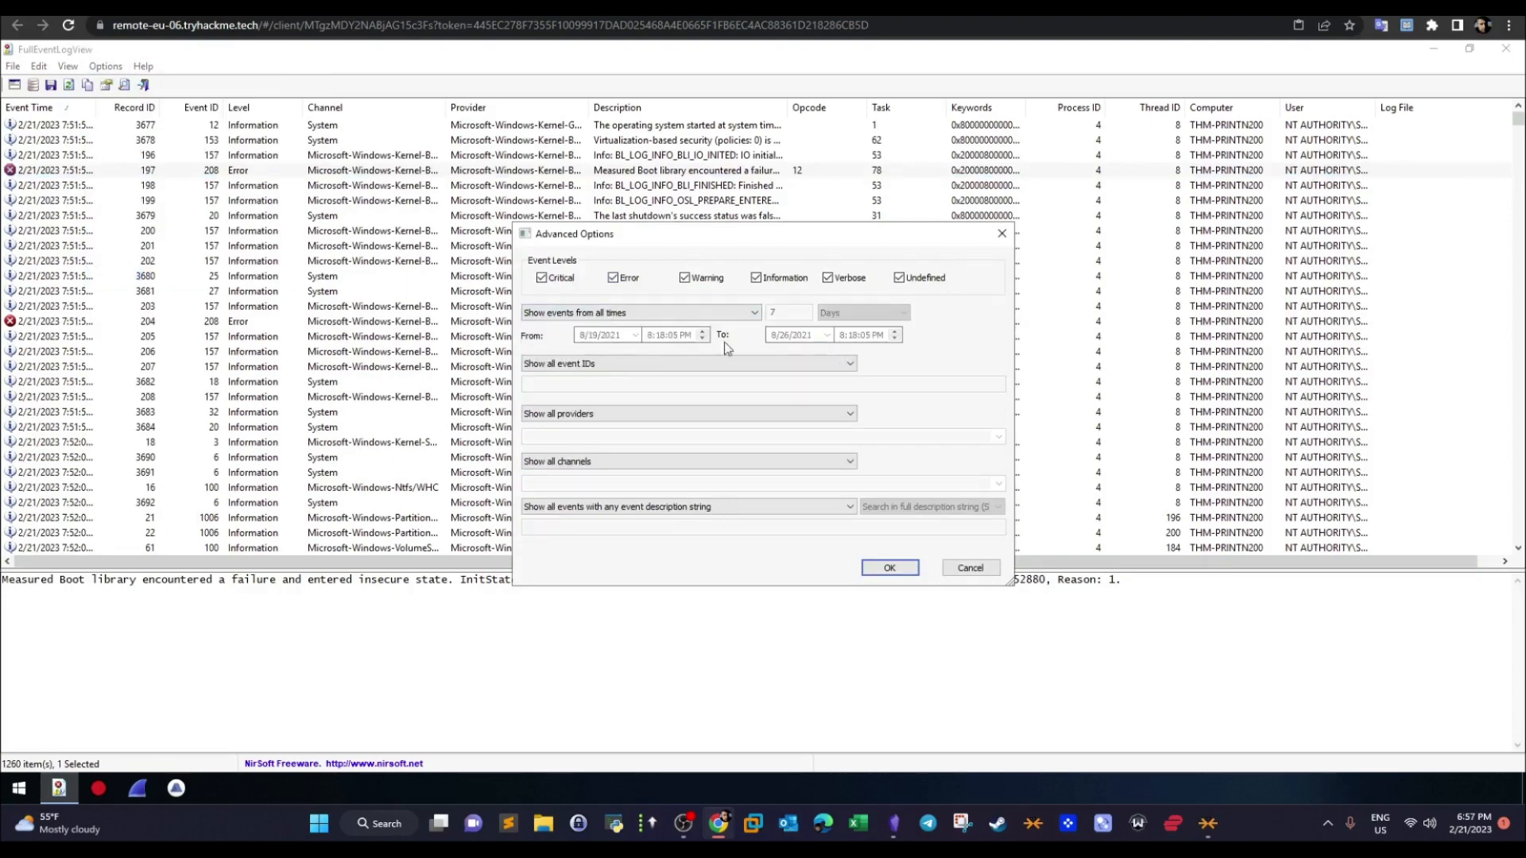
{"action": "left_click", "coordinate": [891, 567]}
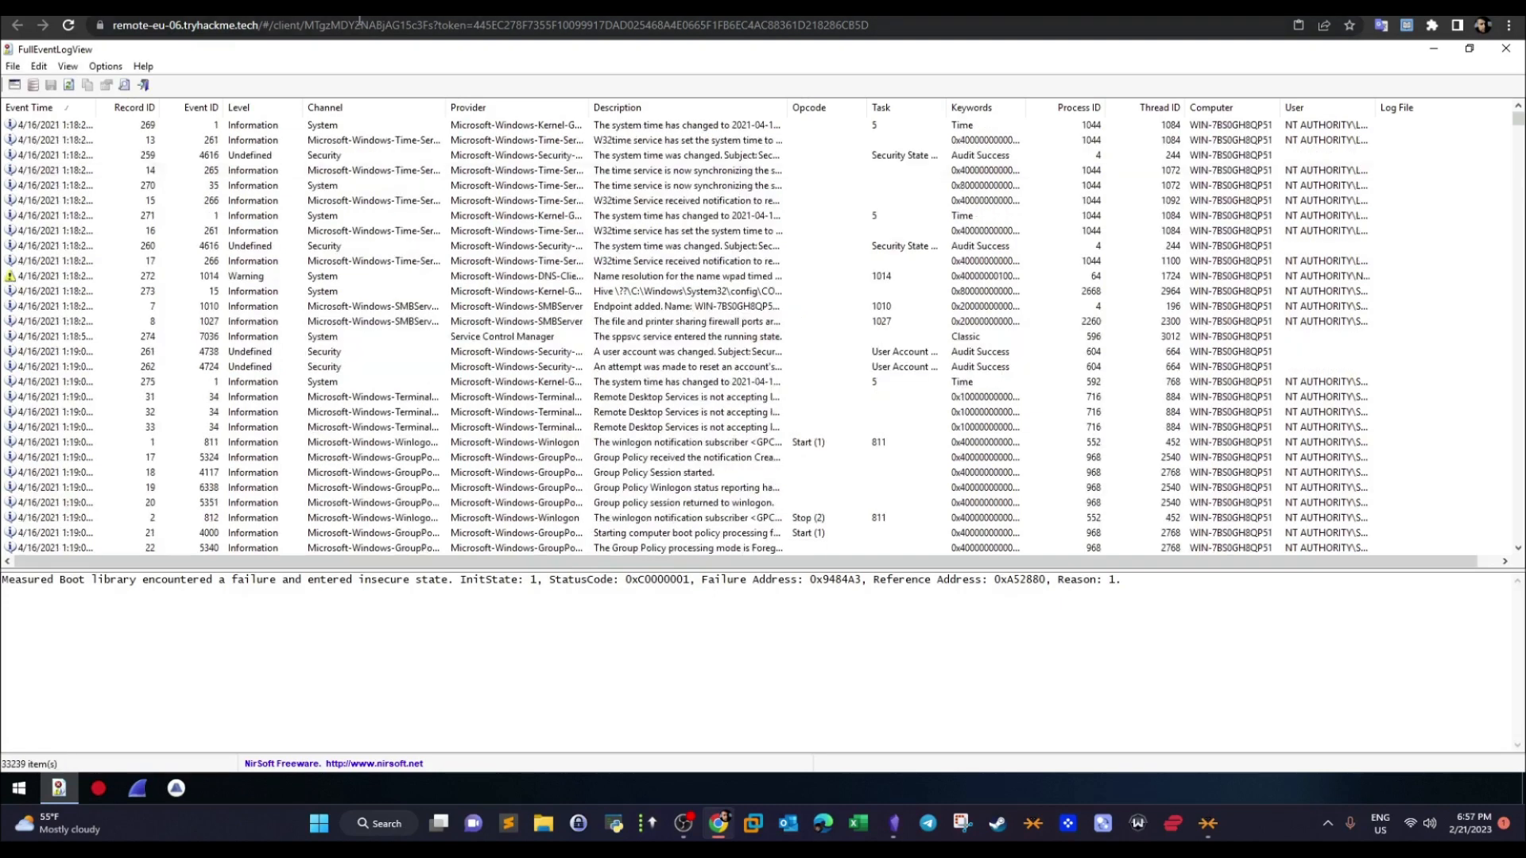
- Search downward through the event list from the first event for ".zip", then close the search
{"action": "left_click", "coordinate": [467, 127]}
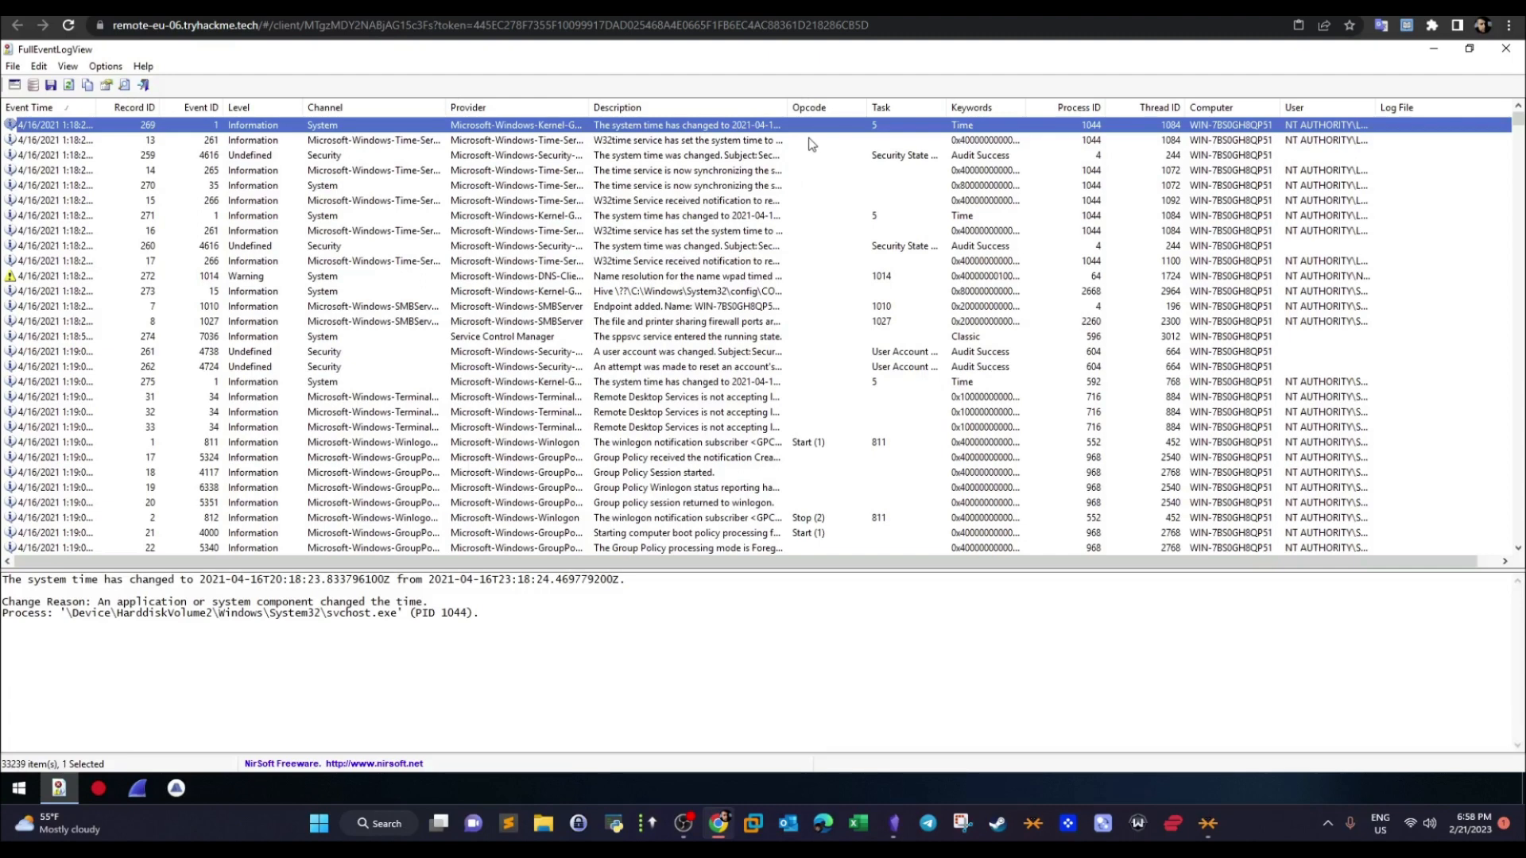
{"action": "key", "text": "ctrl+f"}
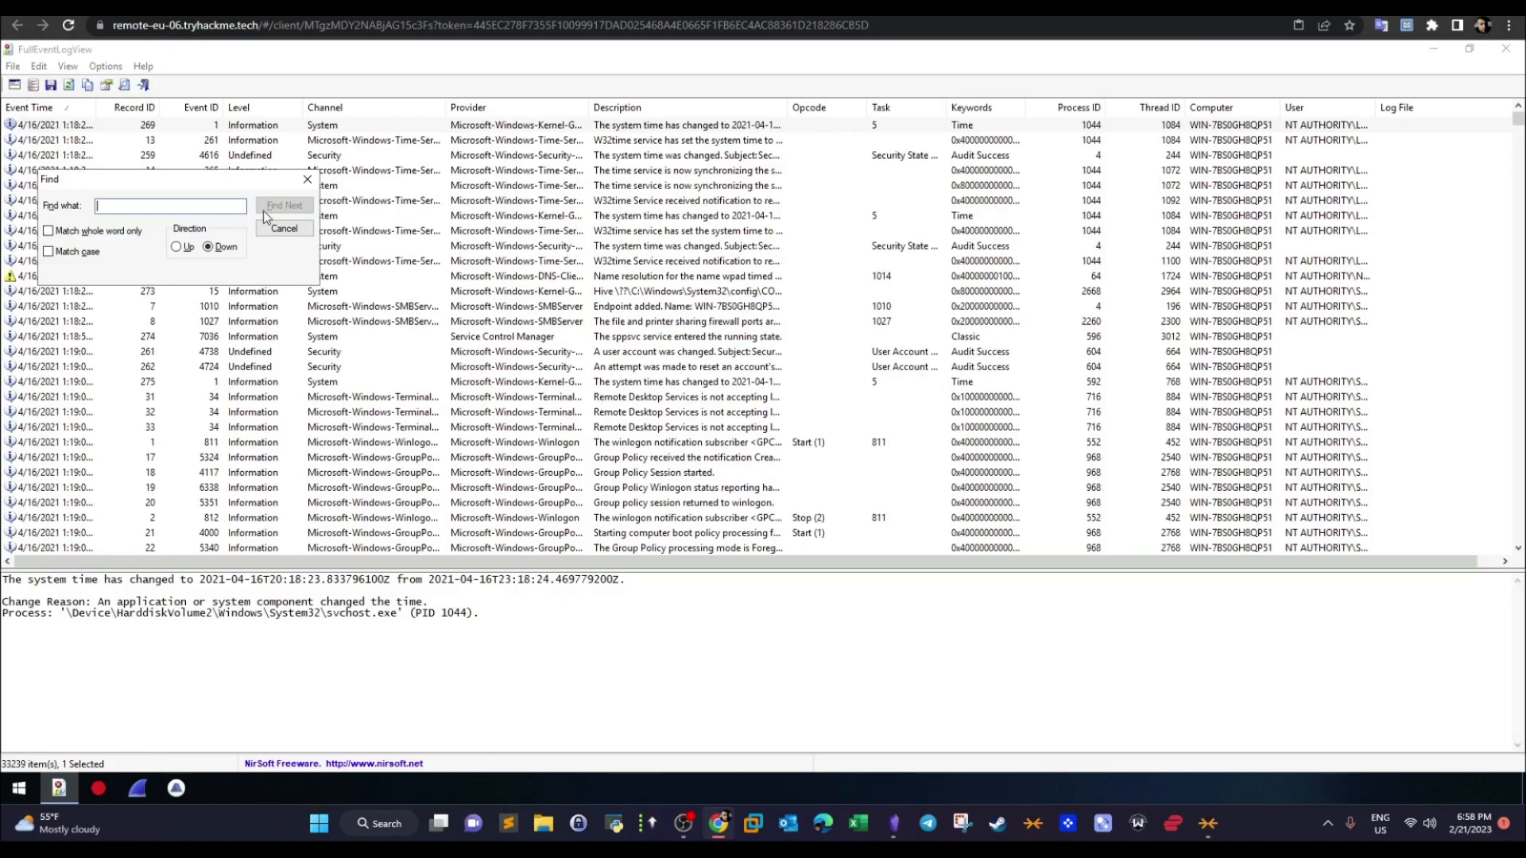
{"action": "type", "text": ".zip"}
{"action": "left_click", "coordinate": [290, 209]}
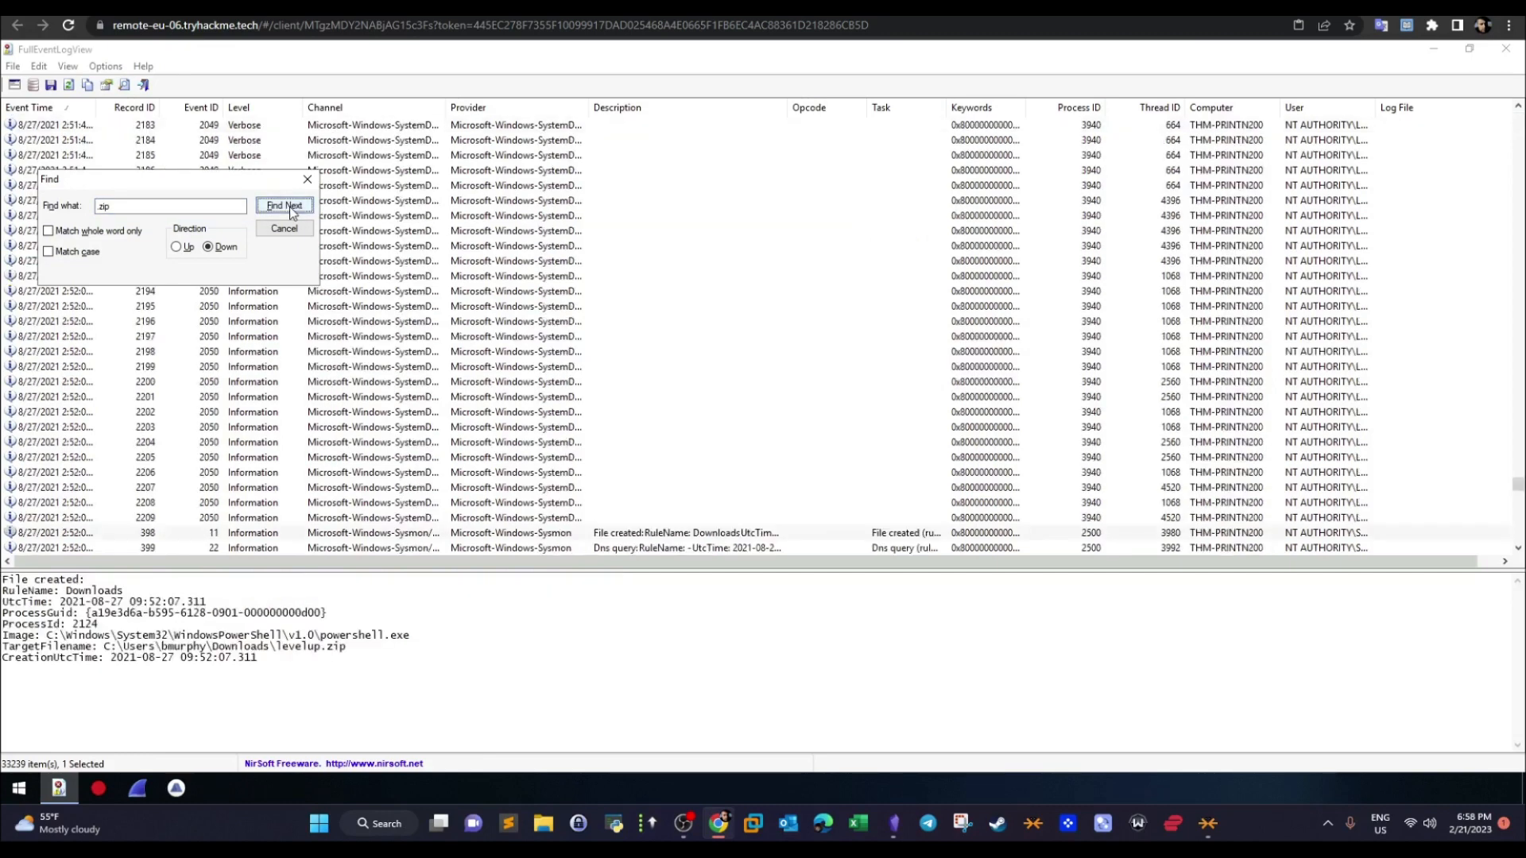
{"action": "left_click", "coordinate": [284, 227]}
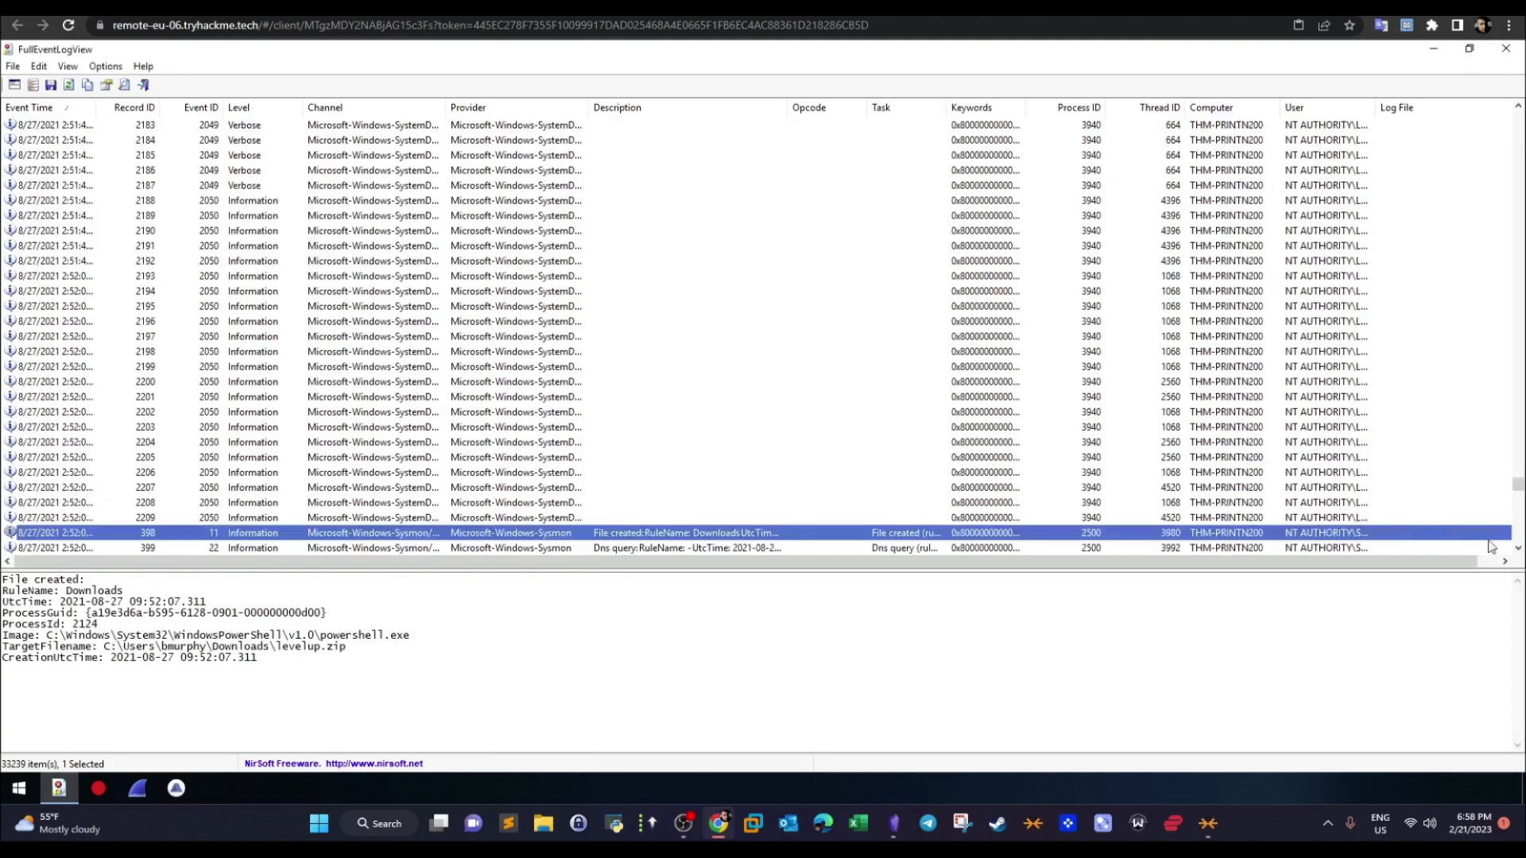
- Examine the zip's file-created event and the DNS query, network connection and file-created events that follow it
{"action": "scroll", "coordinate": [1519, 549], "scroll_direction": "down", "scroll_amount": 5}
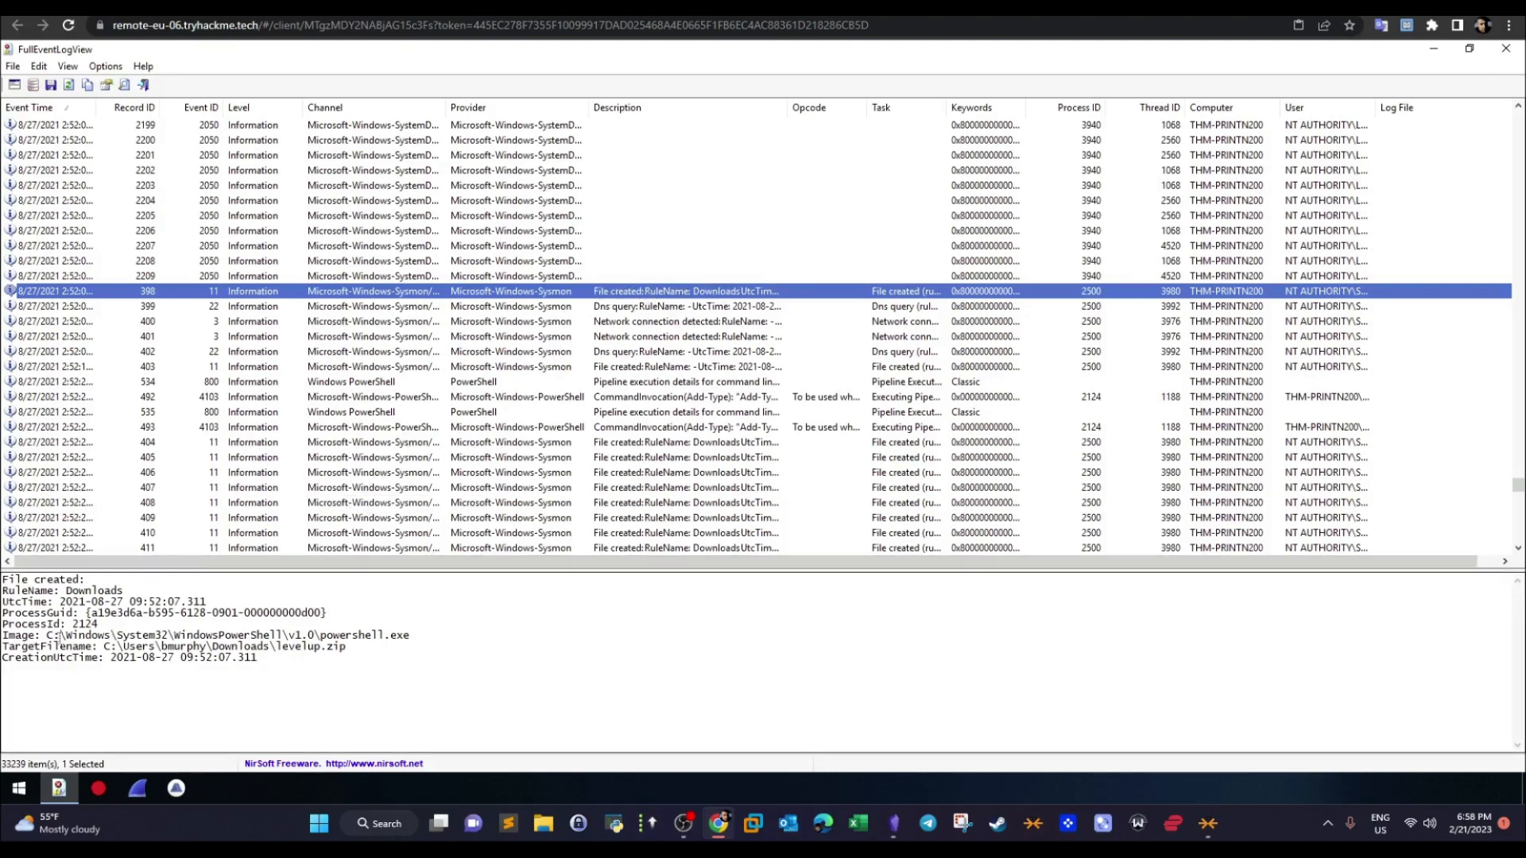
{"action": "left_click_drag", "start_coordinate": [47, 637], "coordinate": [388, 635]}
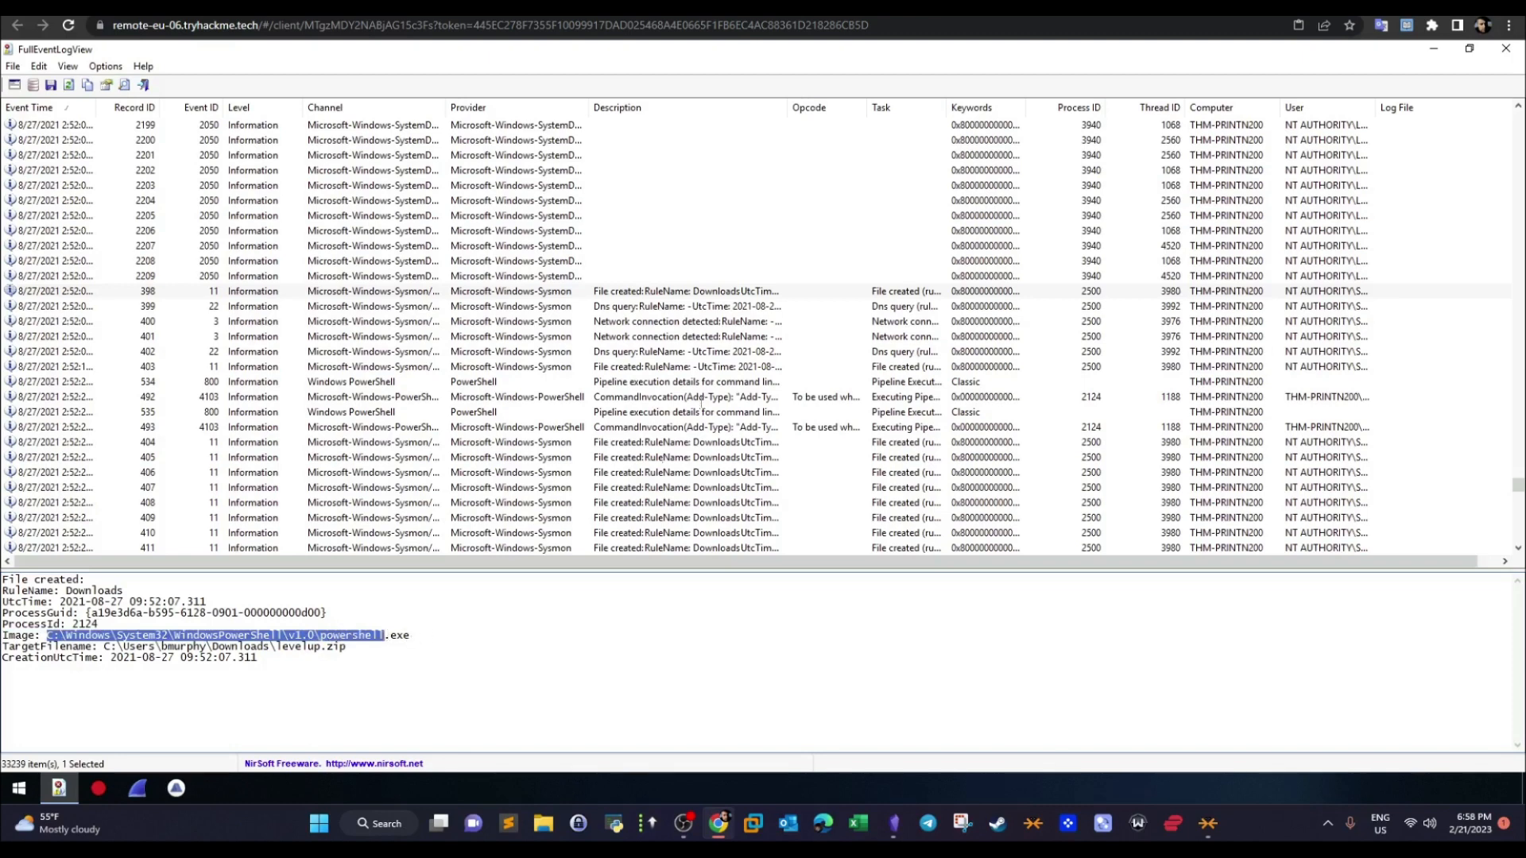
{"action": "left_click", "coordinate": [701, 309]}
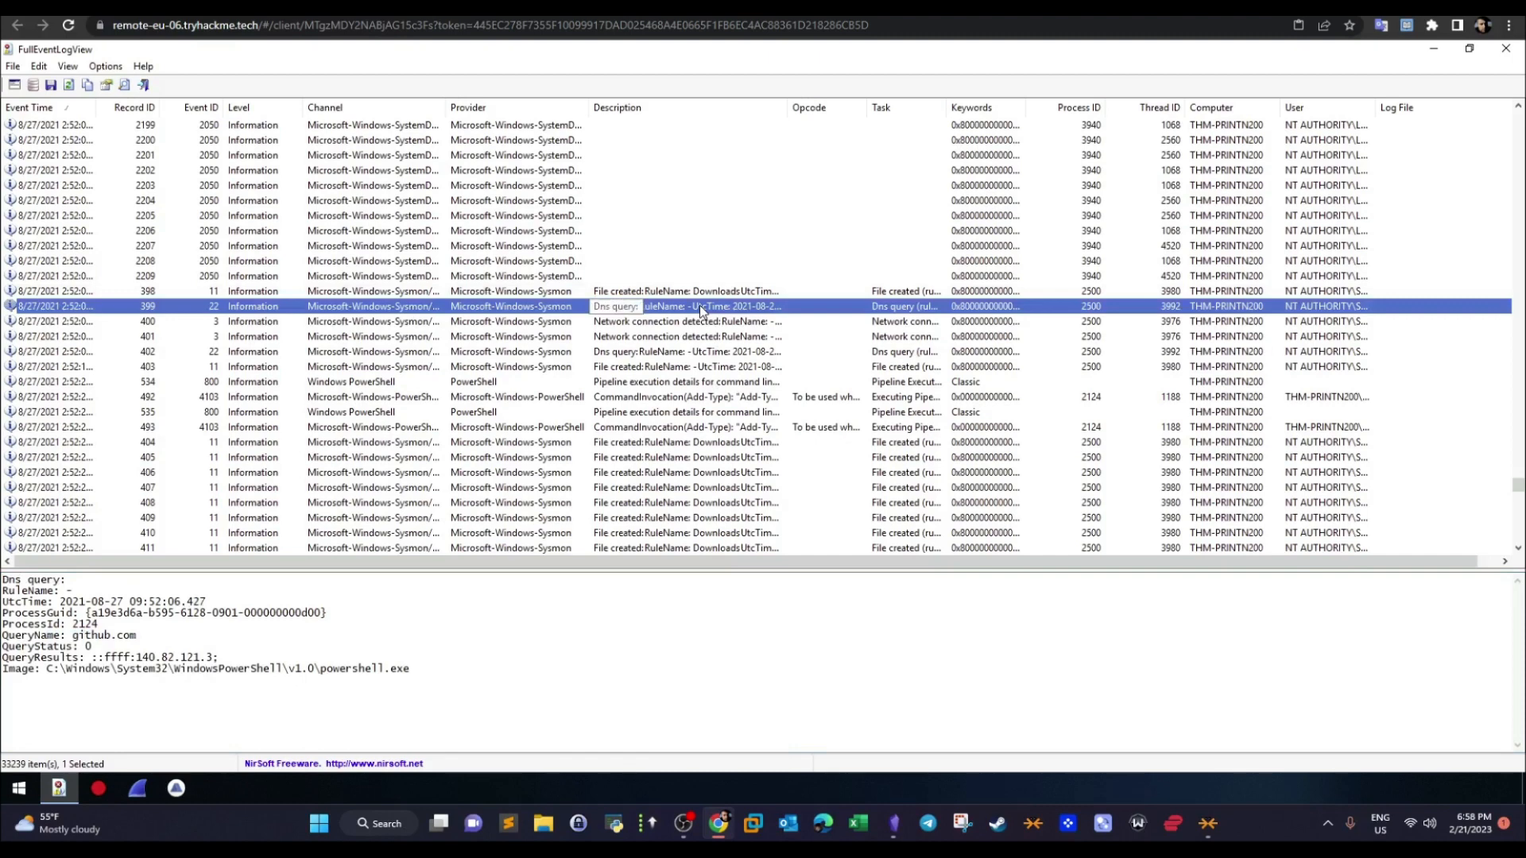
{"action": "left_click", "coordinate": [698, 323]}
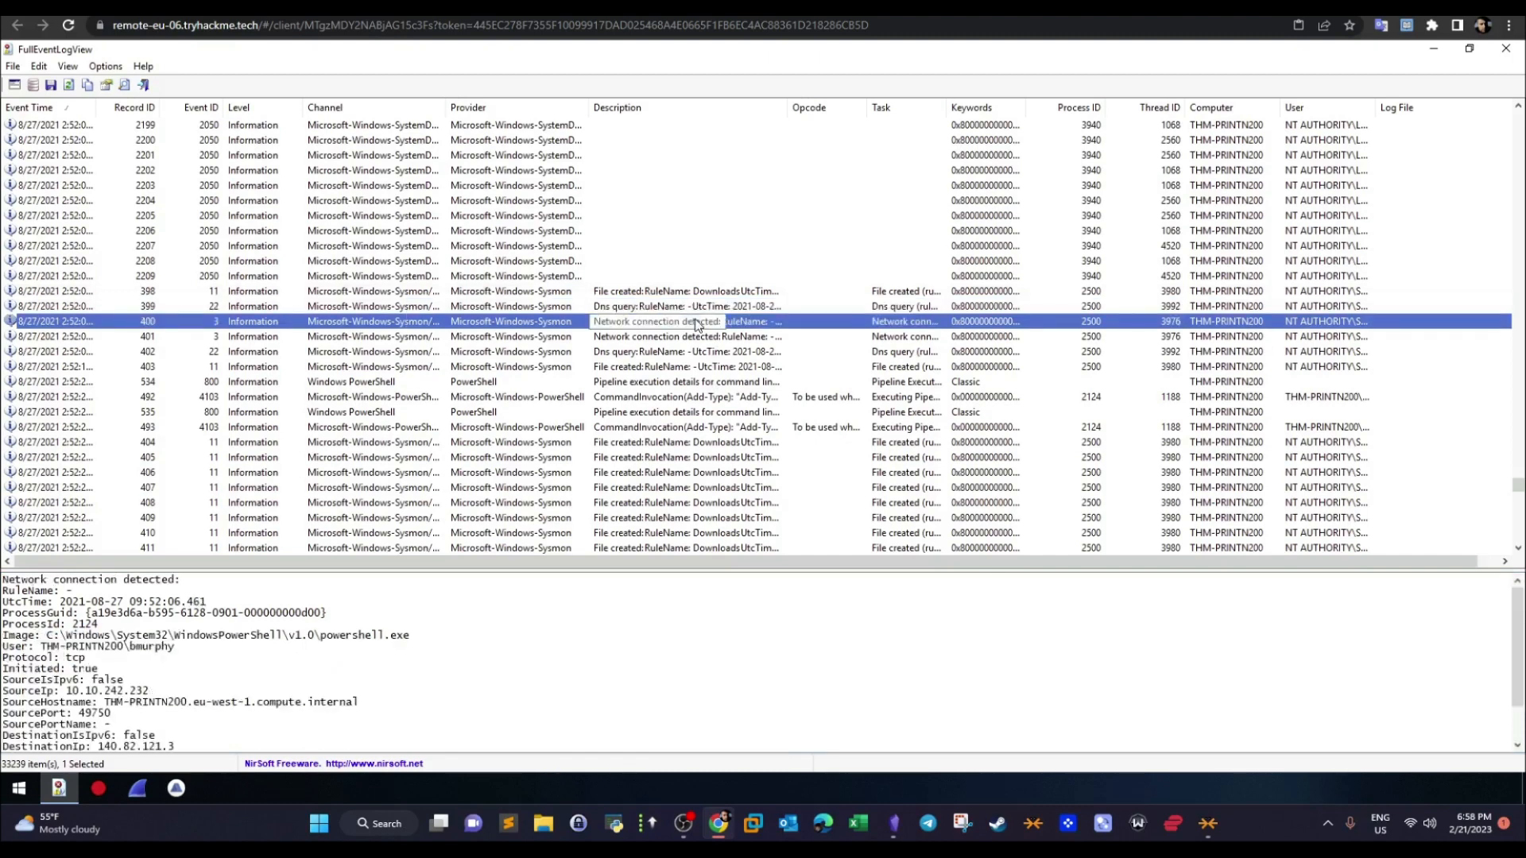
{"action": "left_click", "coordinate": [699, 368]}
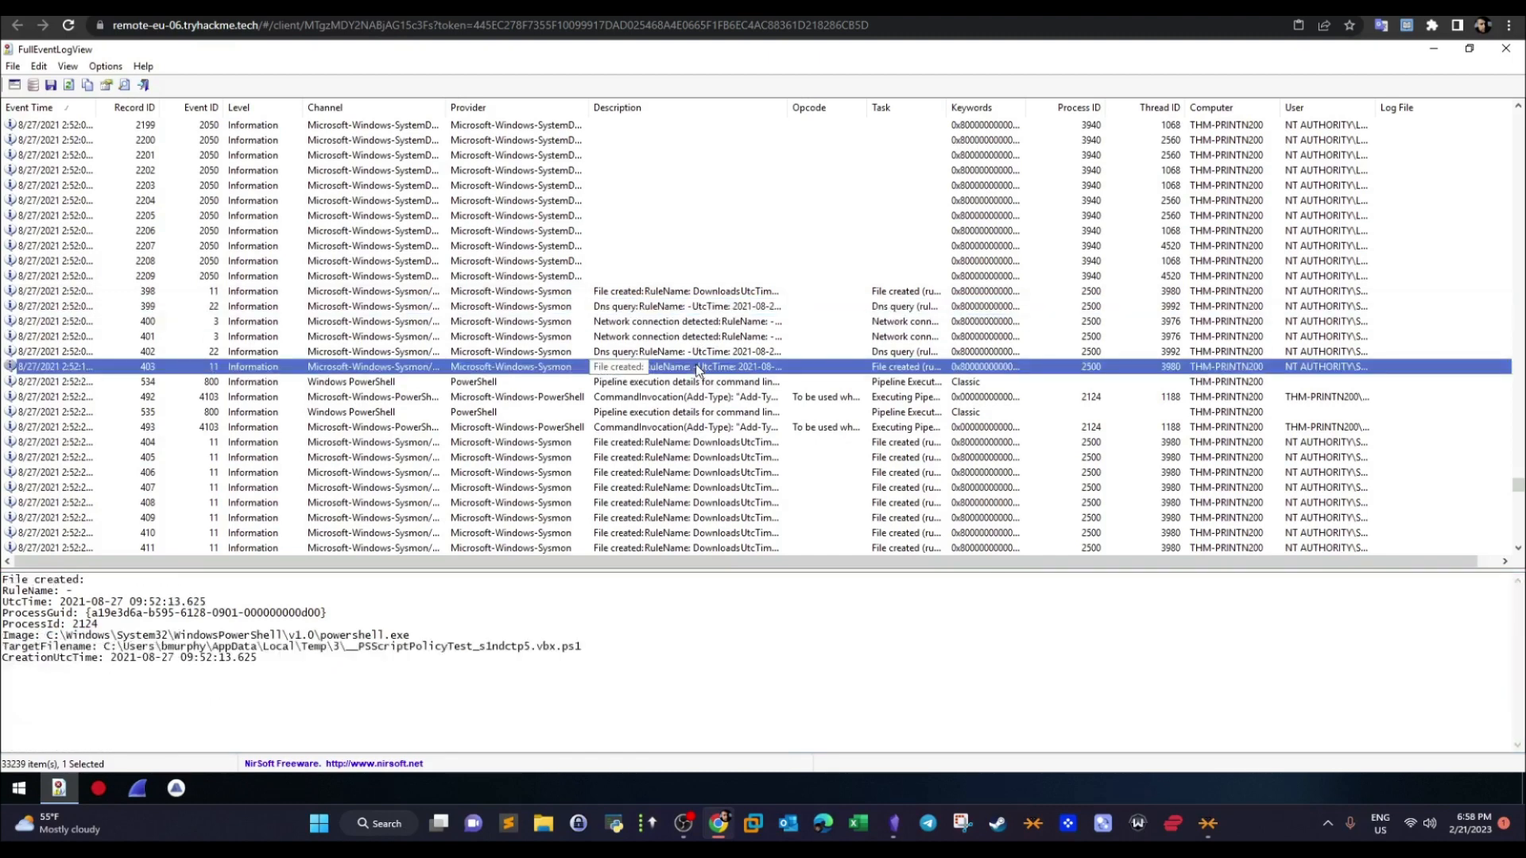
{"action": "left_click", "coordinate": [707, 293]}
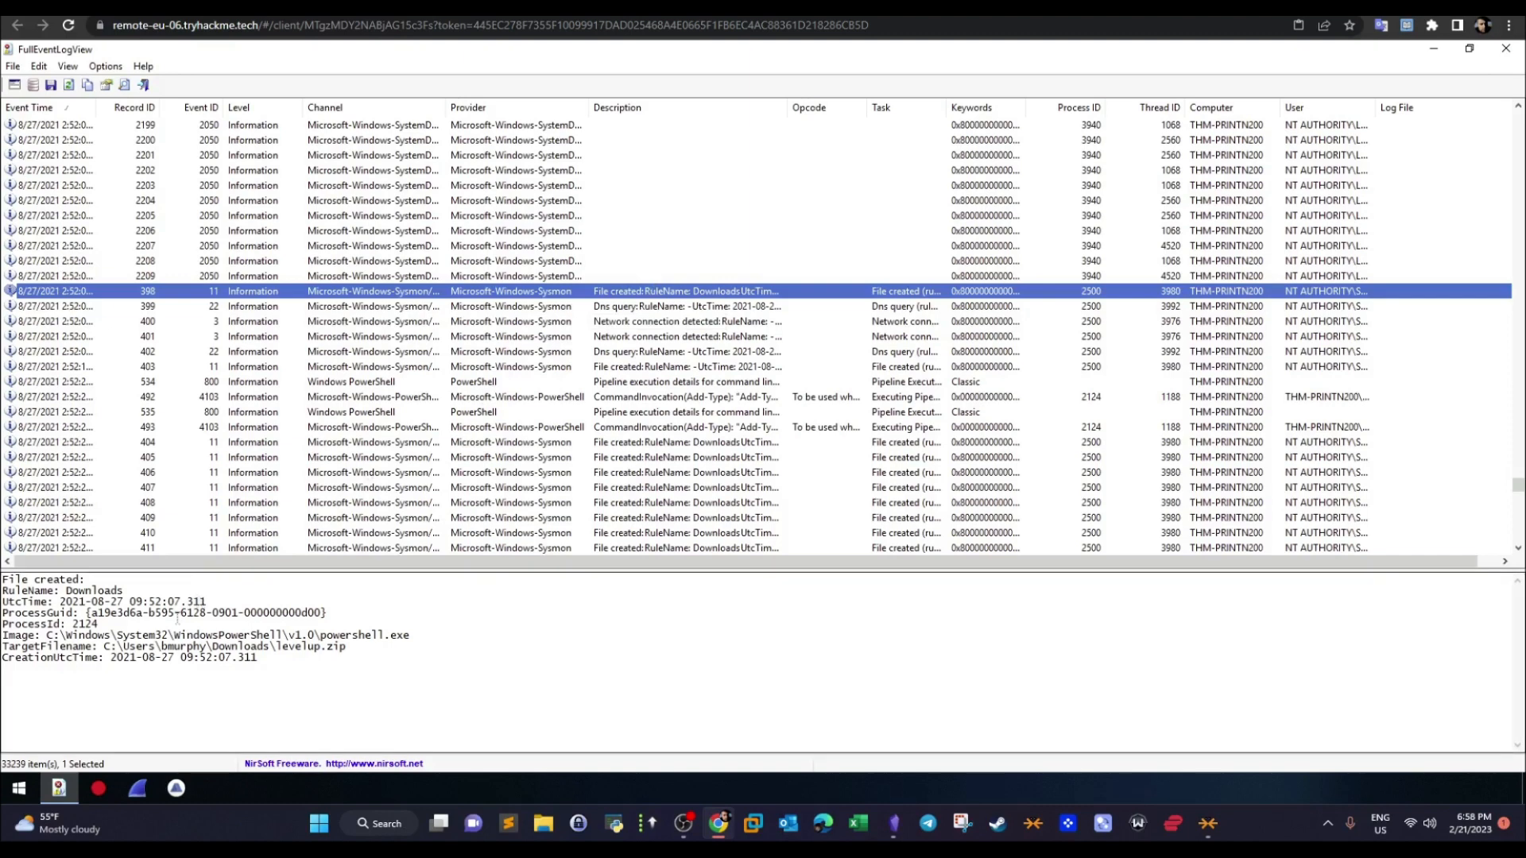
- Read the process image path and target filename in the details of the zip's file-created event
{"action": "left_click_drag", "start_coordinate": [48, 629], "coordinate": [407, 632]}
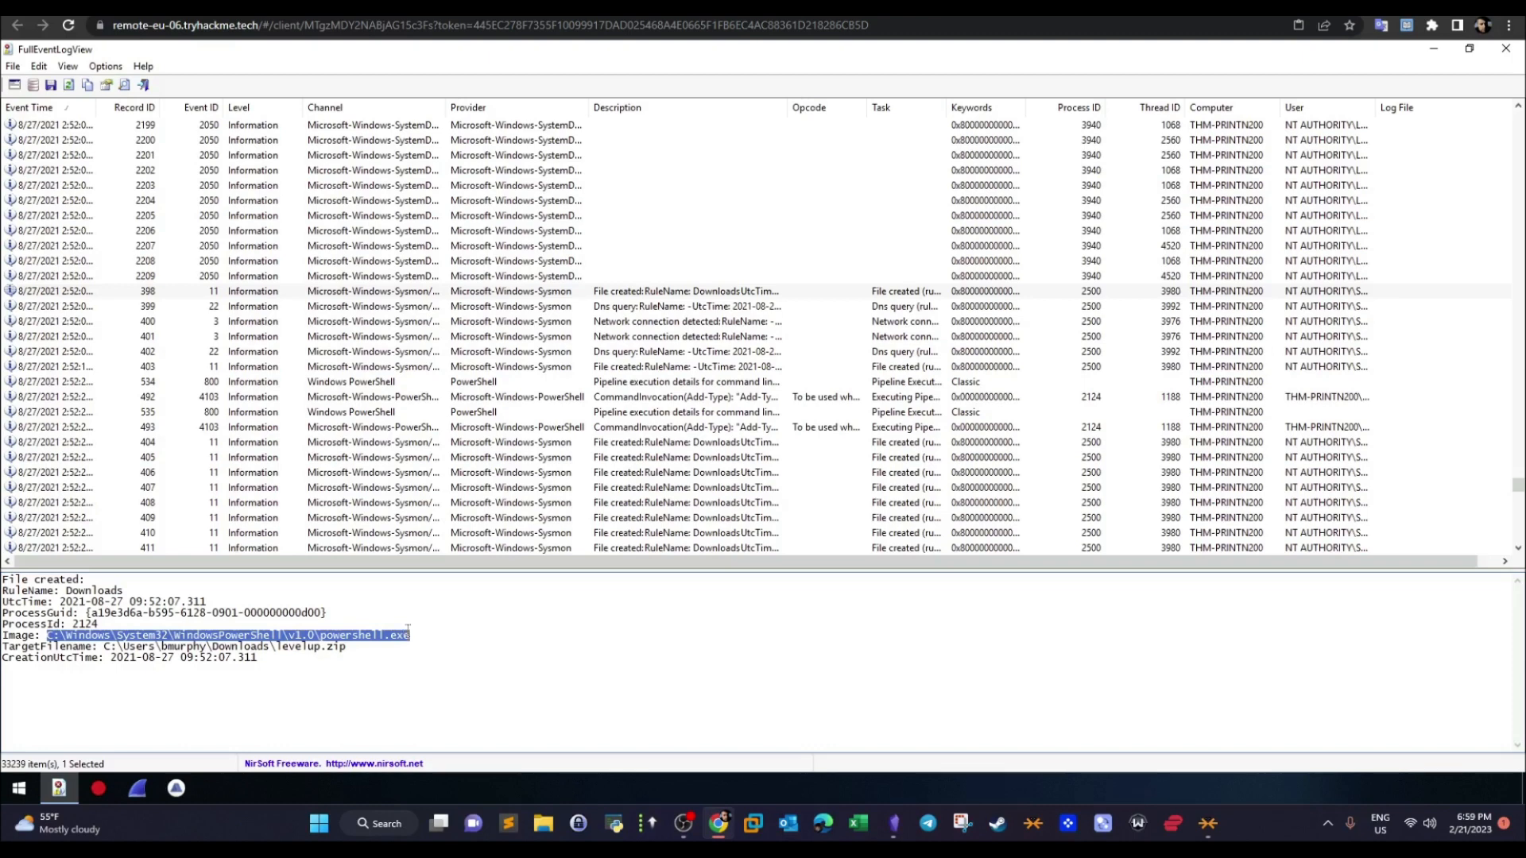
{"action": "left_click_drag", "start_coordinate": [346, 646], "coordinate": [106, 654]}
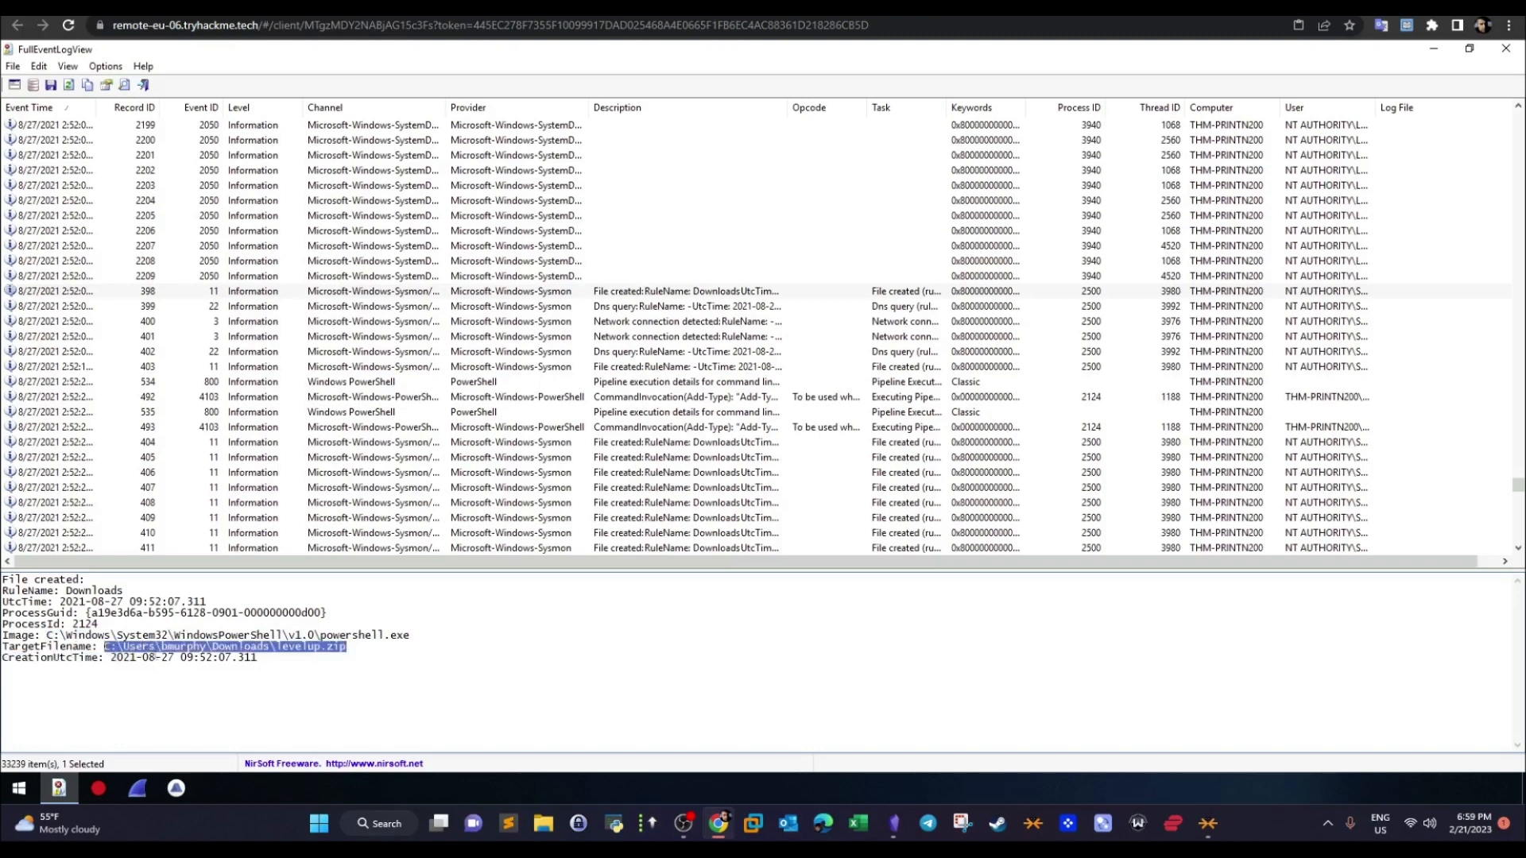
{"action": "left_click", "coordinate": [169, 658]}
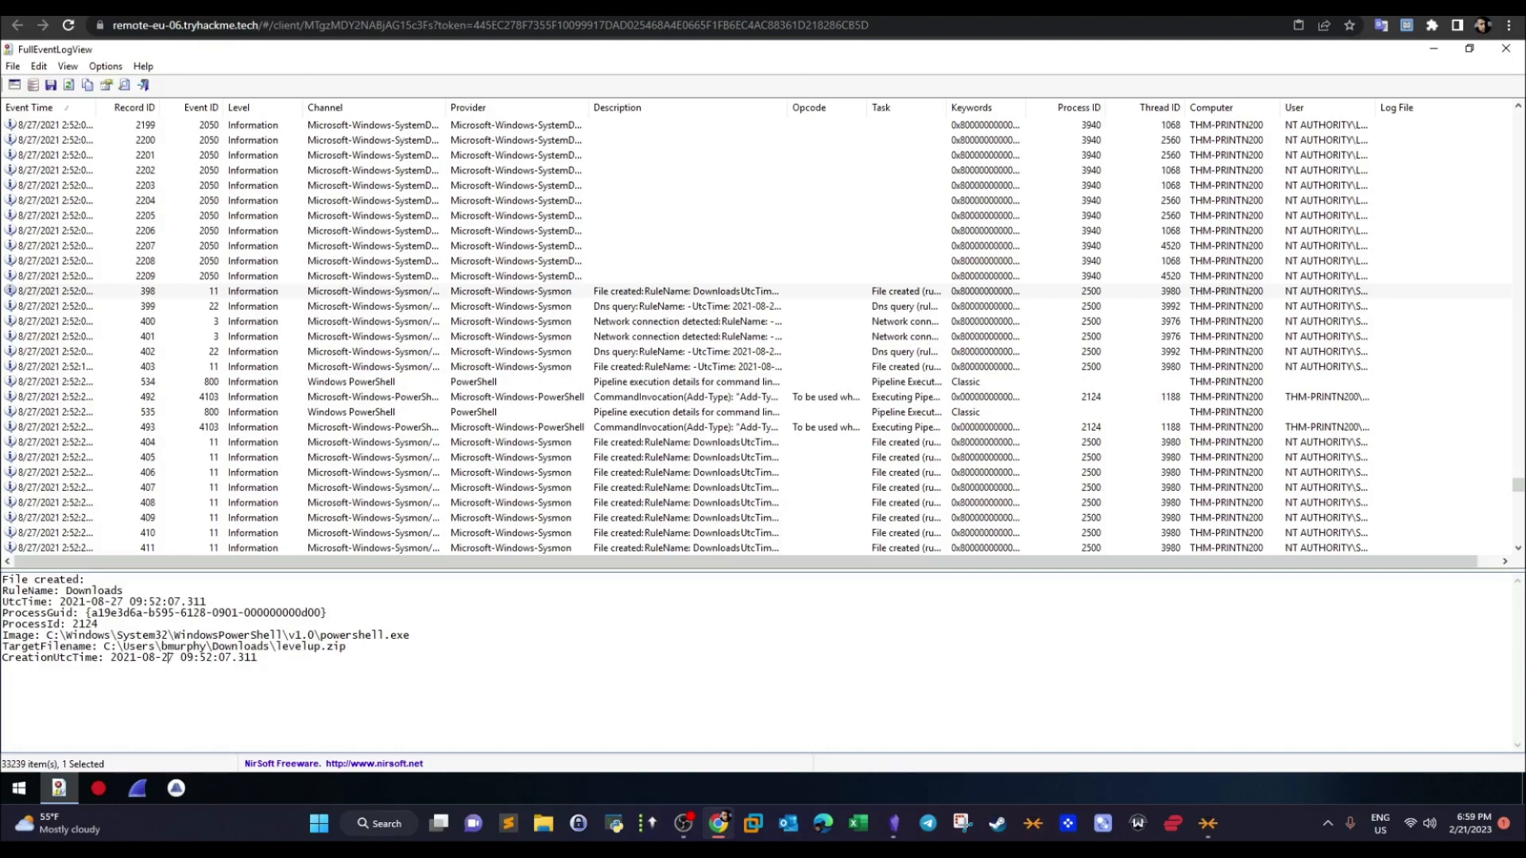
- Compare the zip file name with the first Detection answer in the TryHackMe room, then return to the remote machine
{"action": "key", "text": "ctrl+Tab"}
{"action": "left_click_drag", "start_coordinate": [413, 208], "coordinate": [280, 211]}
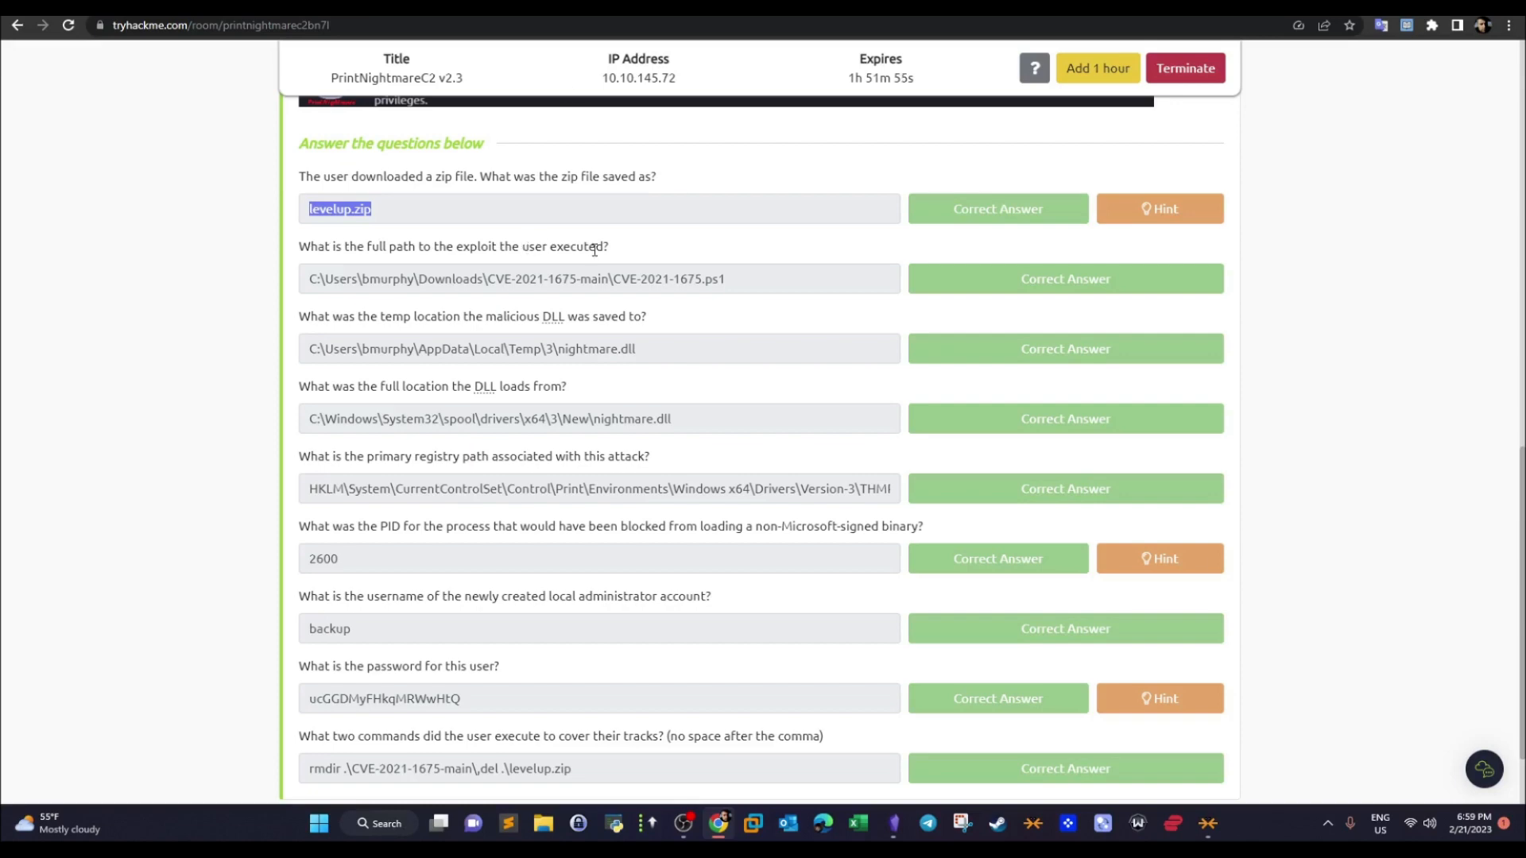
{"action": "key", "text": "ctrl+Tab"}
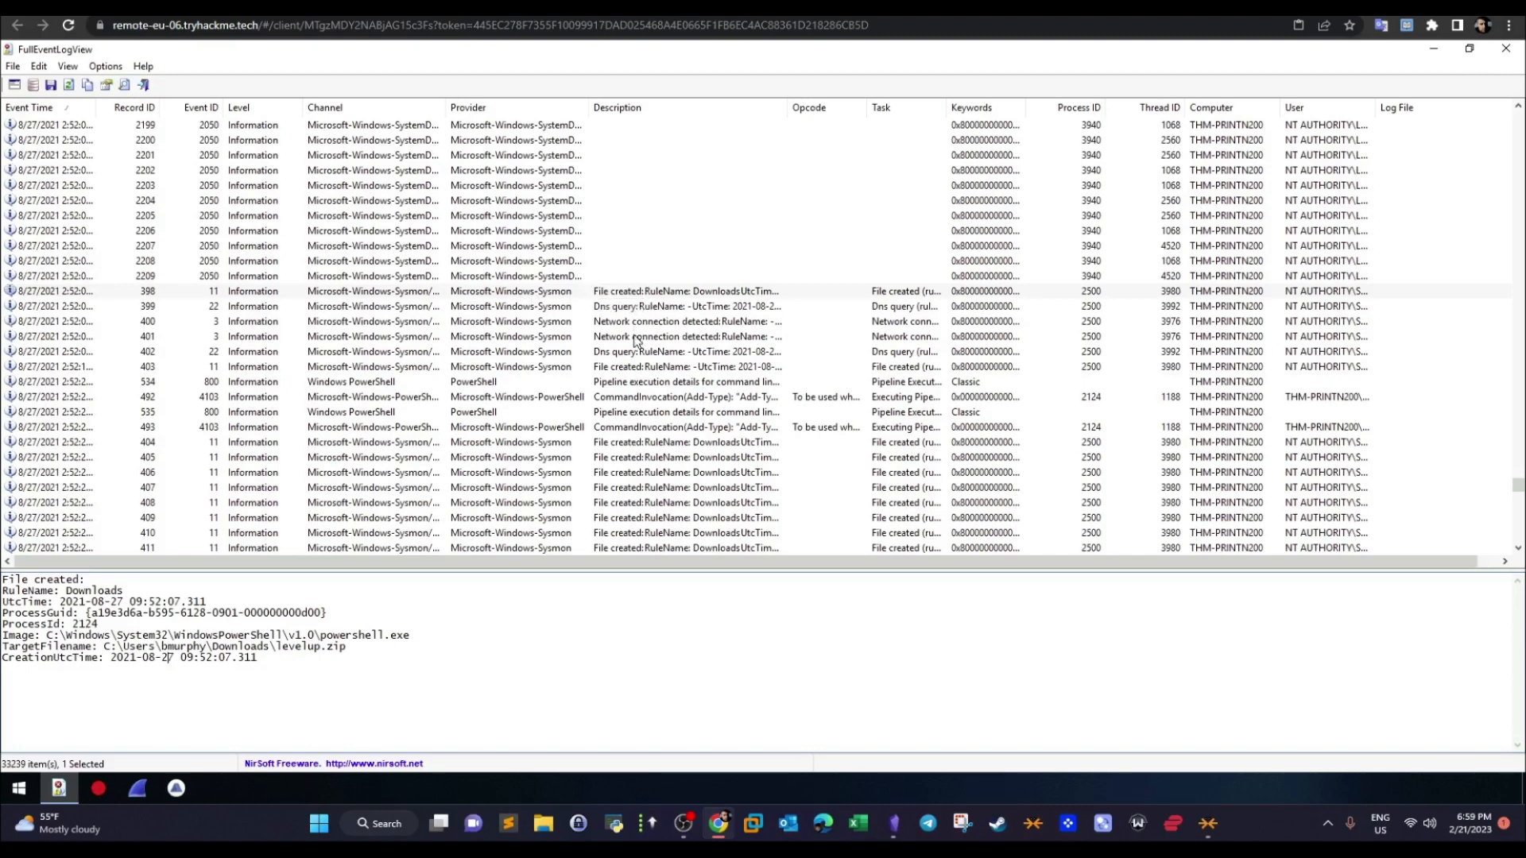
- Inspect file-created record 403 and PowerShell record 492, checking the room's question about the exploit's full path before returning to the log
{"action": "left_click", "coordinate": [633, 370]}
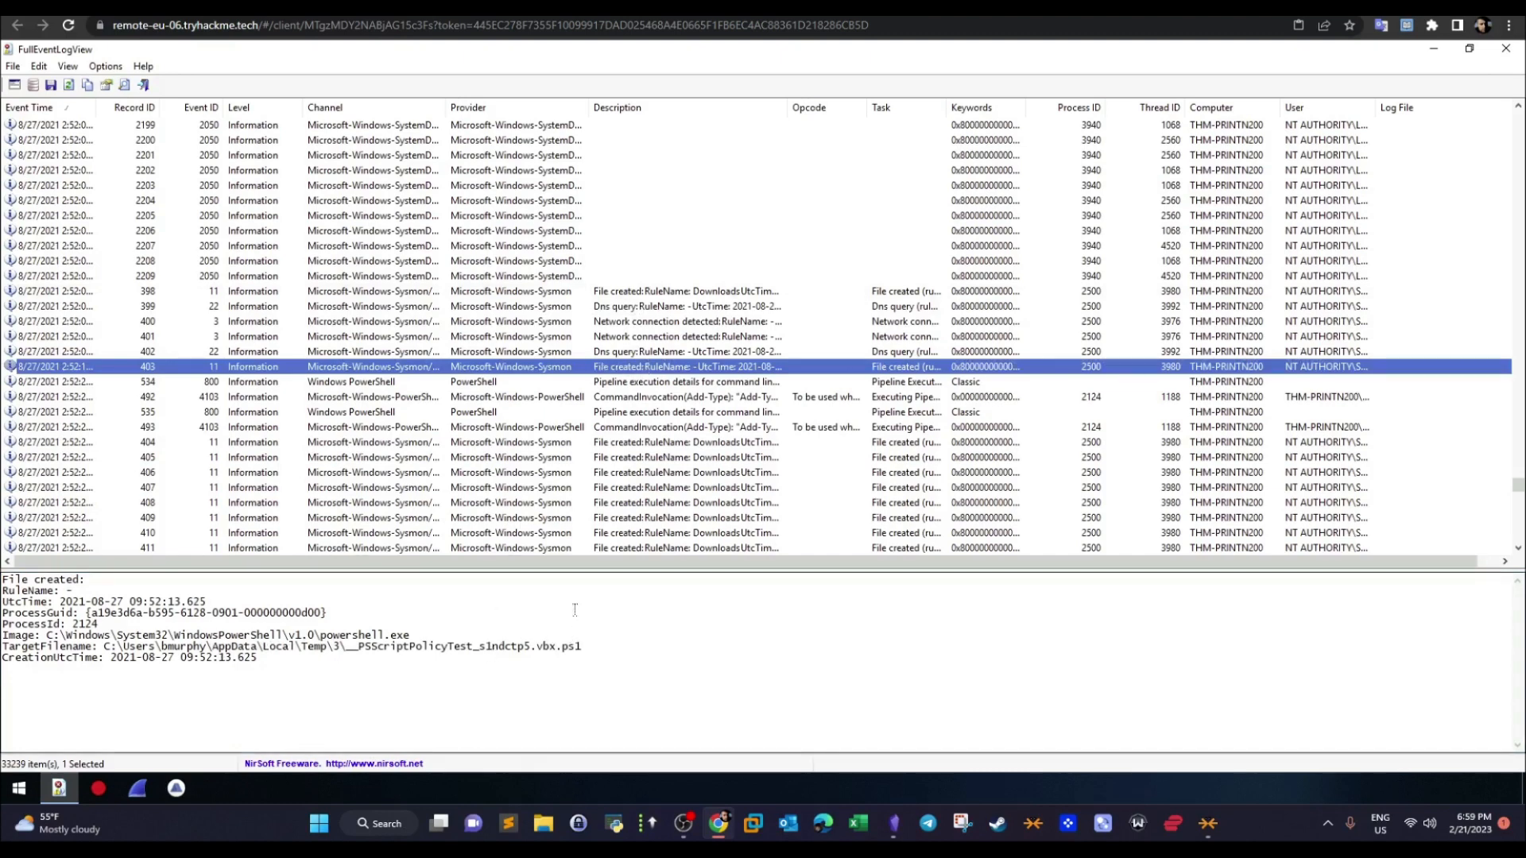
{"action": "left_click", "coordinate": [518, 400]}
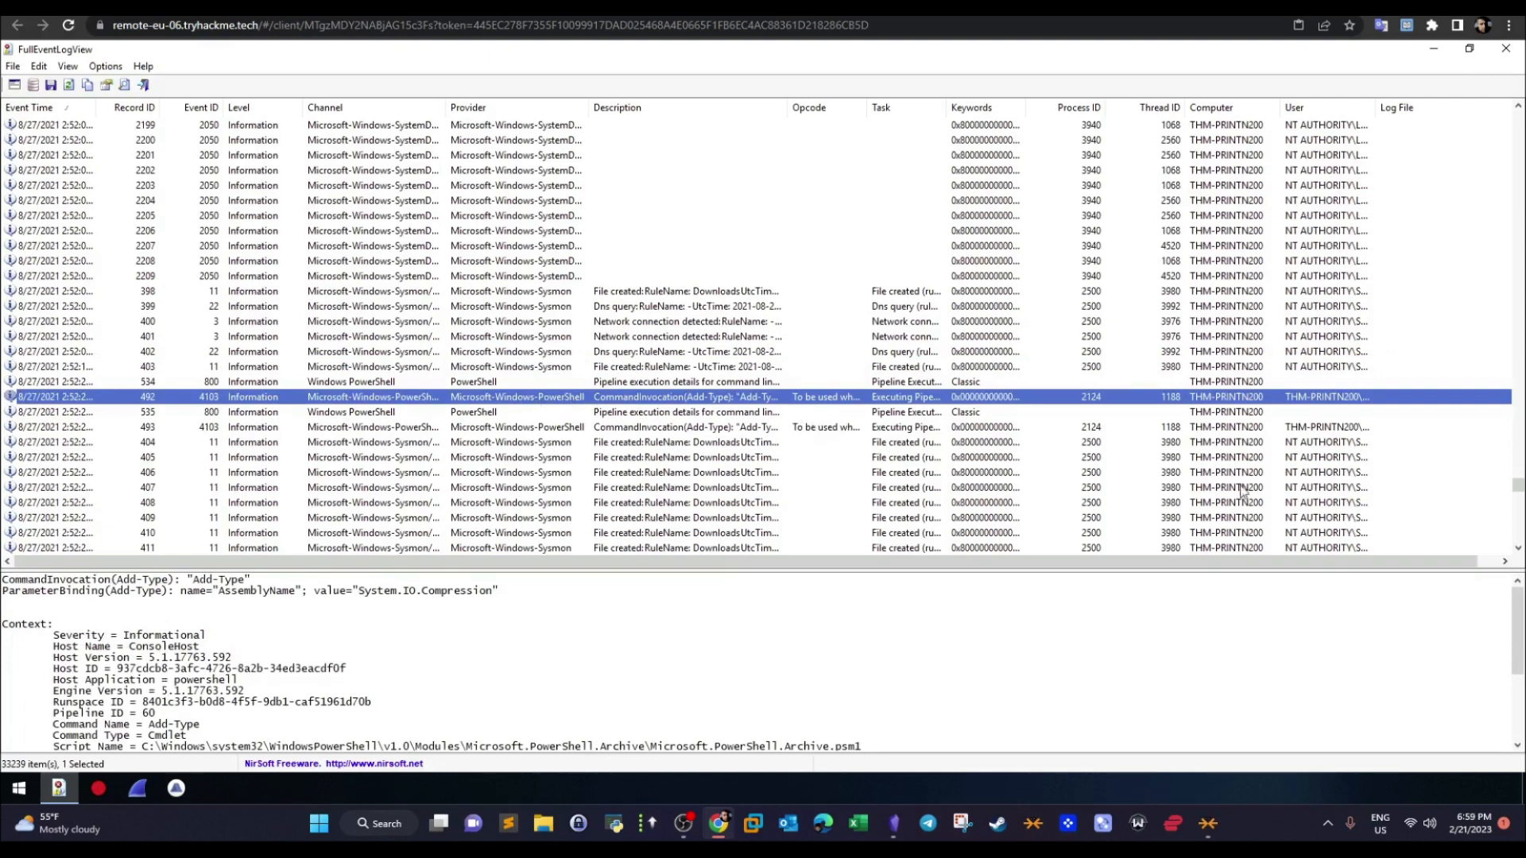
{"action": "left_click", "coordinate": [557, 8]}
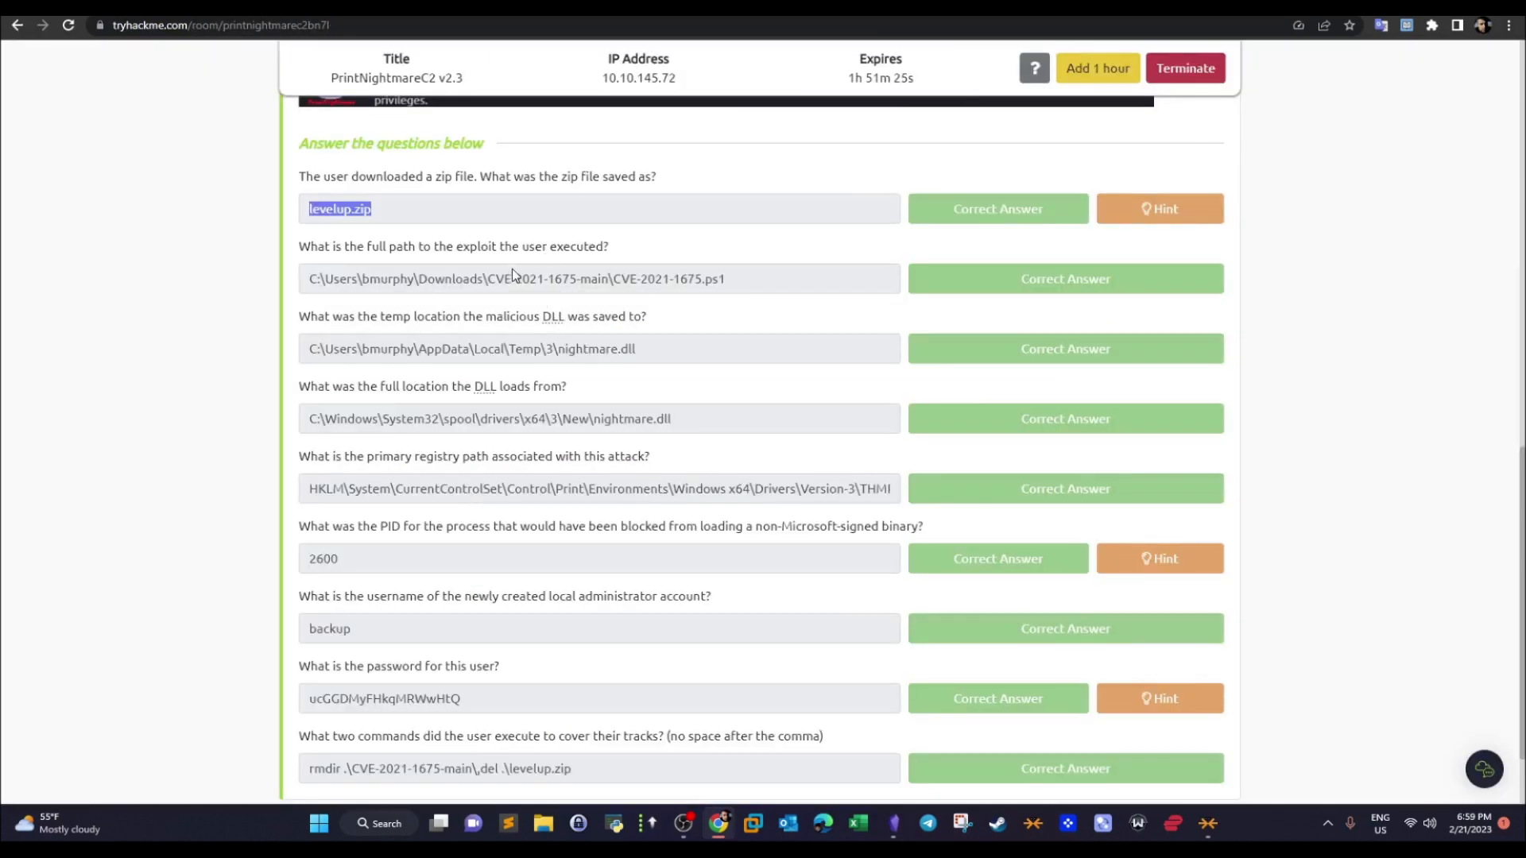
{"action": "left_click", "coordinate": [469, 8]}
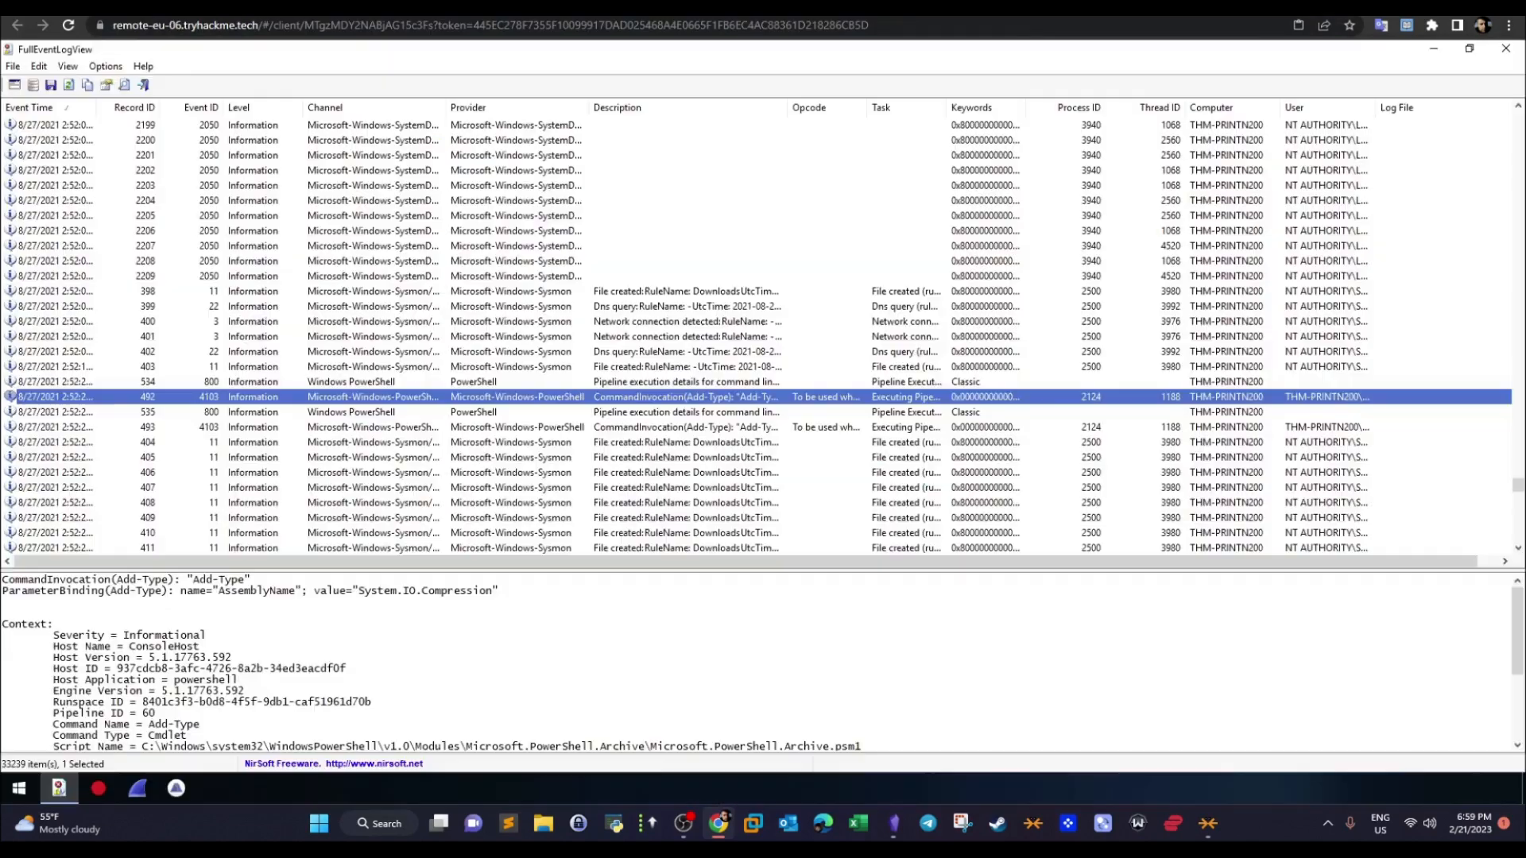
{"action": "left_click_drag", "start_coordinate": [1523, 634], "coordinate": [1523, 662]}
- Compare the target filenames of the zip's file-created record 398 and file-created record 403
{"action": "left_click", "coordinate": [683, 292]}
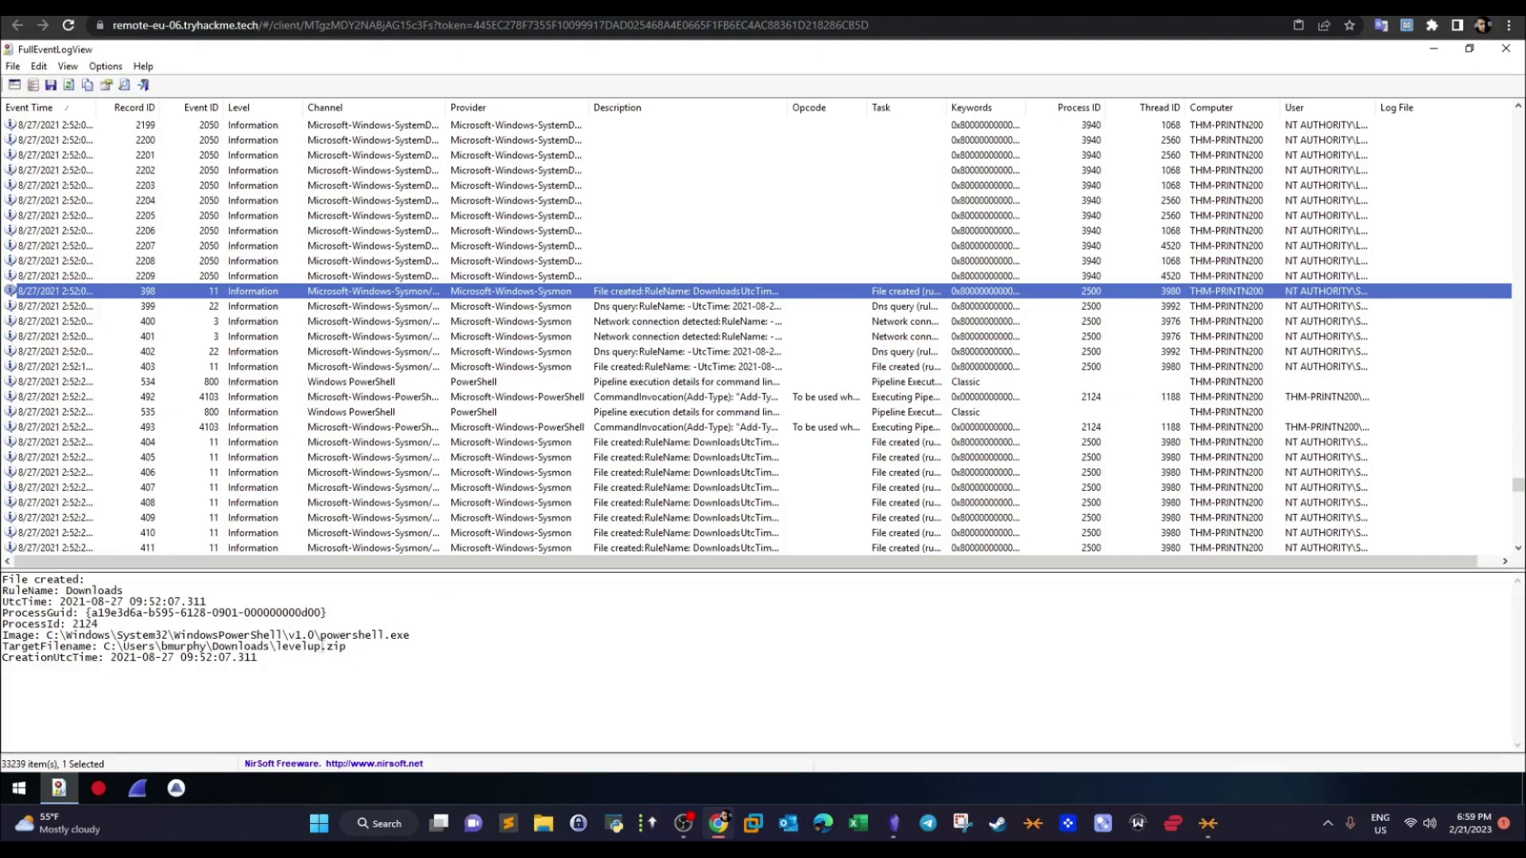
{"action": "left_click_drag", "start_coordinate": [277, 647], "coordinate": [328, 648]}
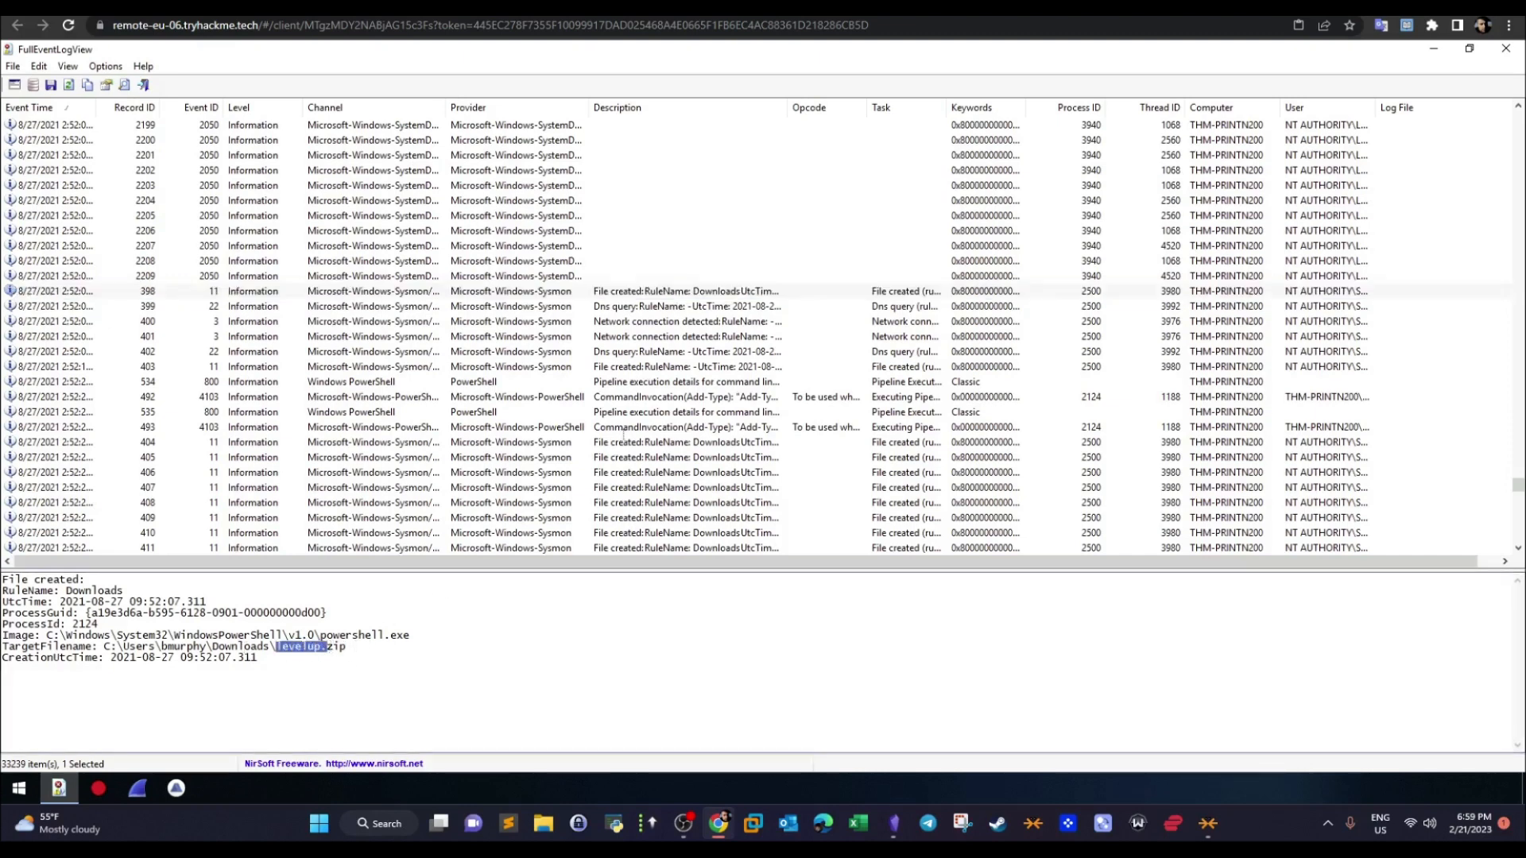
{"action": "left_click", "coordinate": [626, 370]}
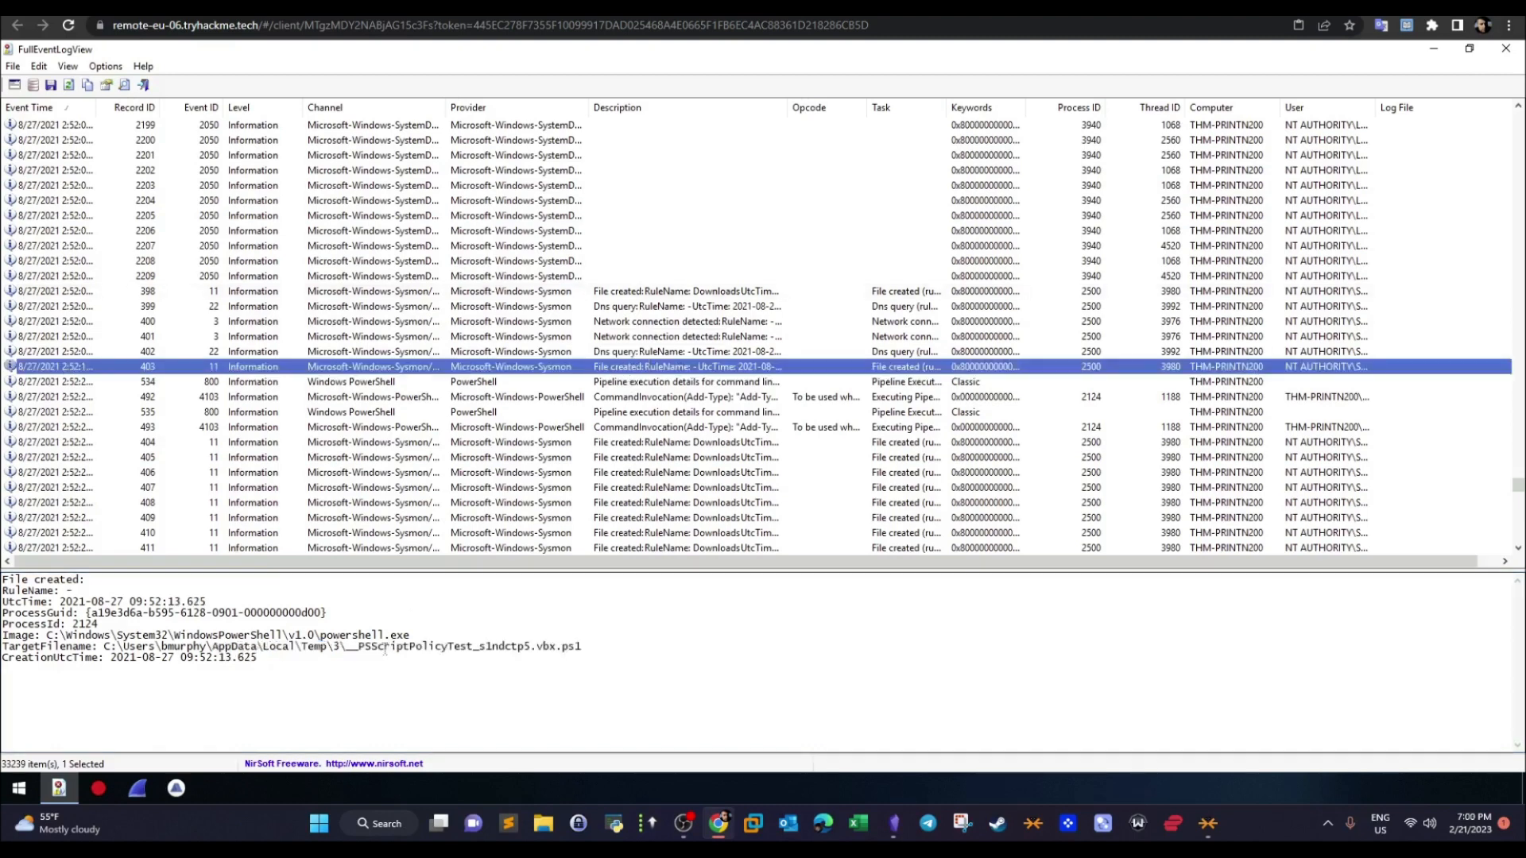
{"action": "left_click_drag", "start_coordinate": [583, 648], "coordinate": [434, 646]}
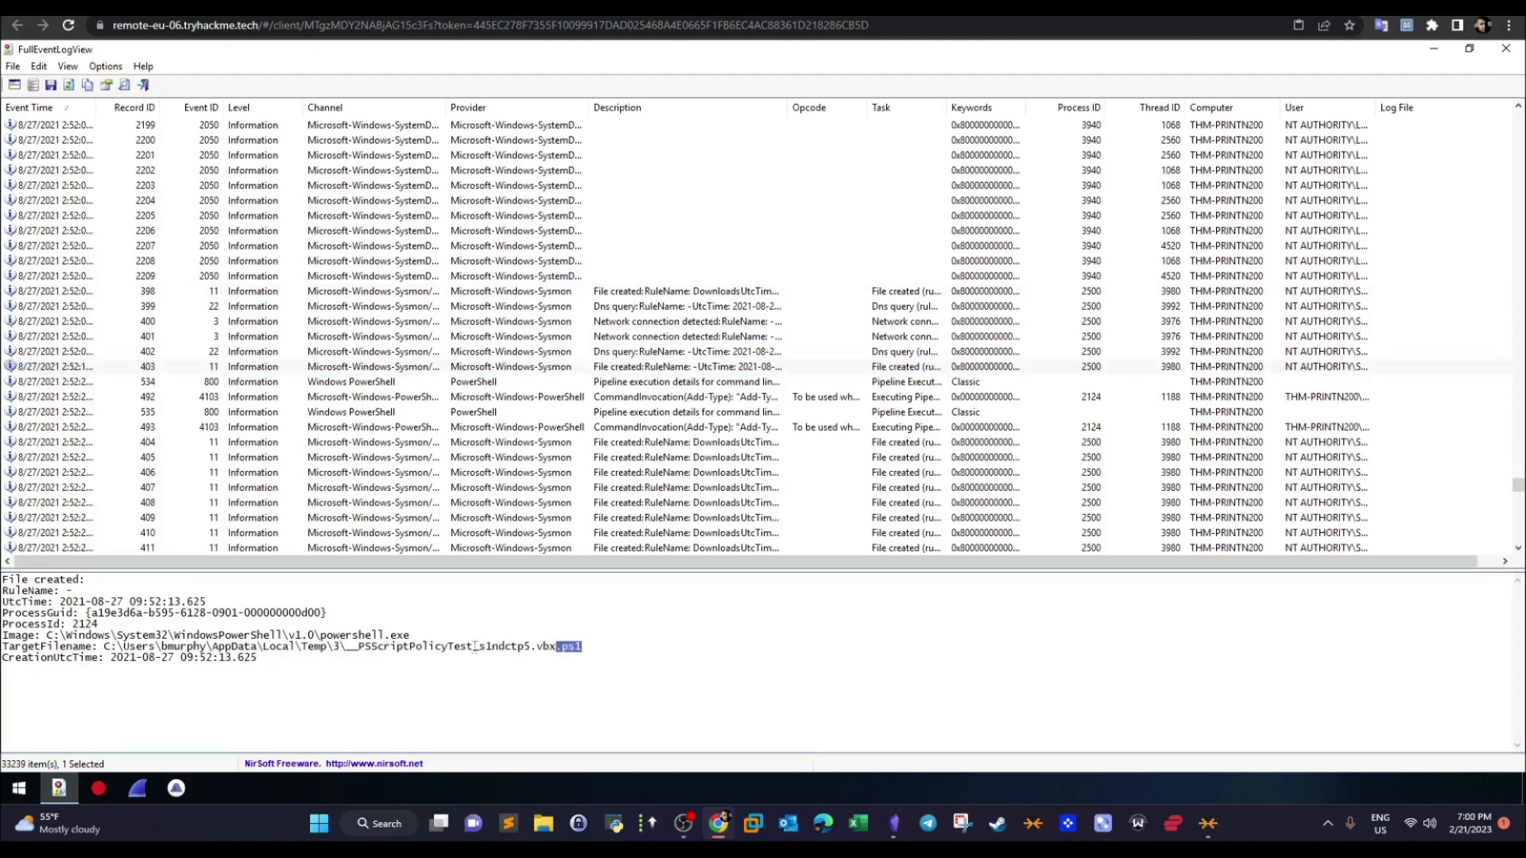
{"action": "left_click", "coordinate": [398, 636]}
- Step through the file-created records starting at 404 to look for the extracted exploit script
{"action": "left_click", "coordinate": [637, 443]}
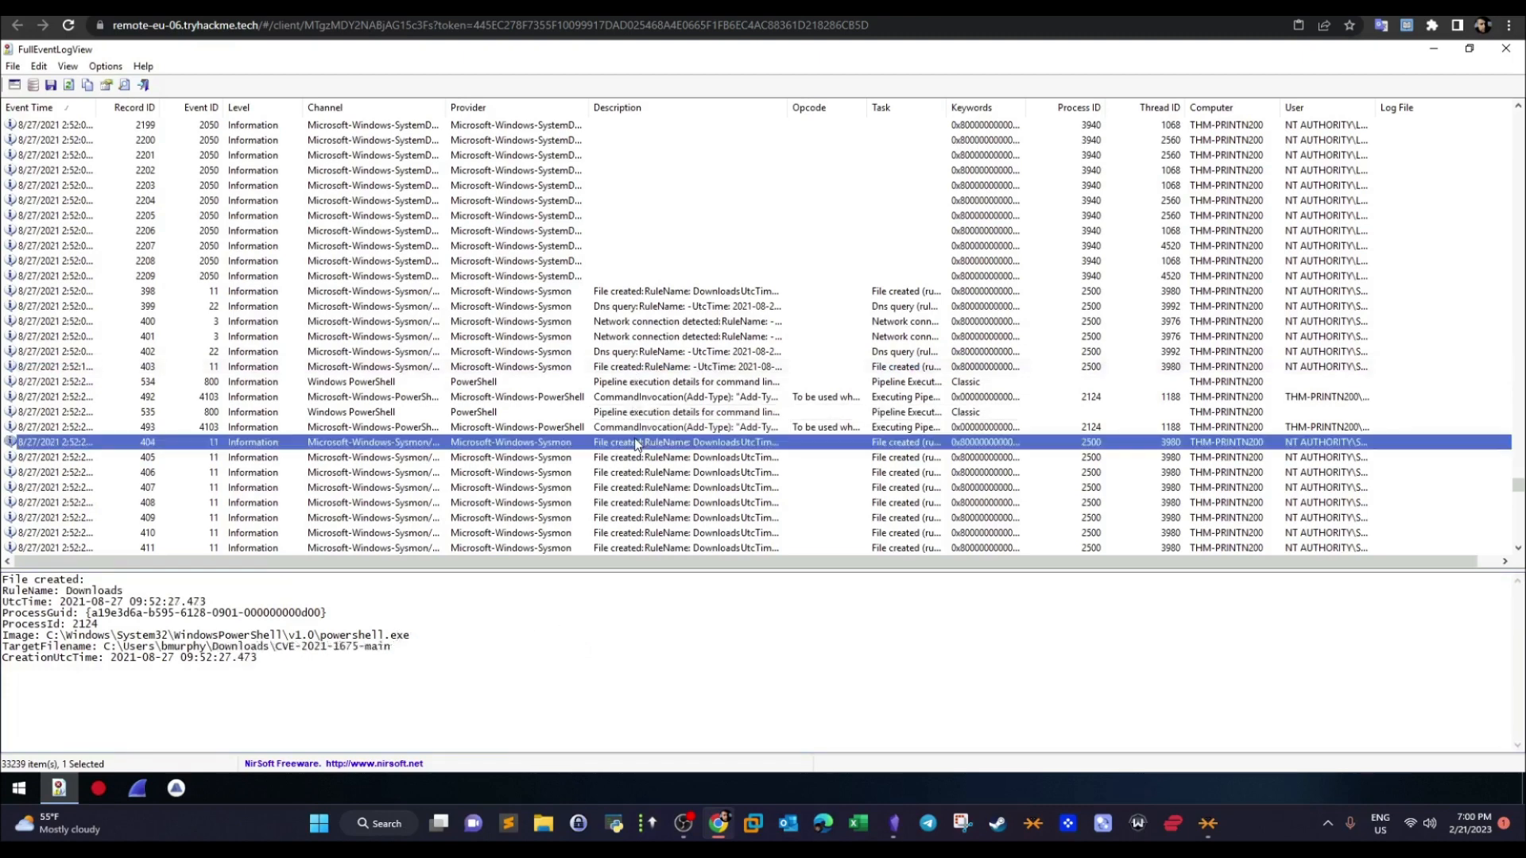
{"action": "key", "text": "Down"}
{"action": "key", "text": "Down"}
{"action": "key", "text": "Up"}
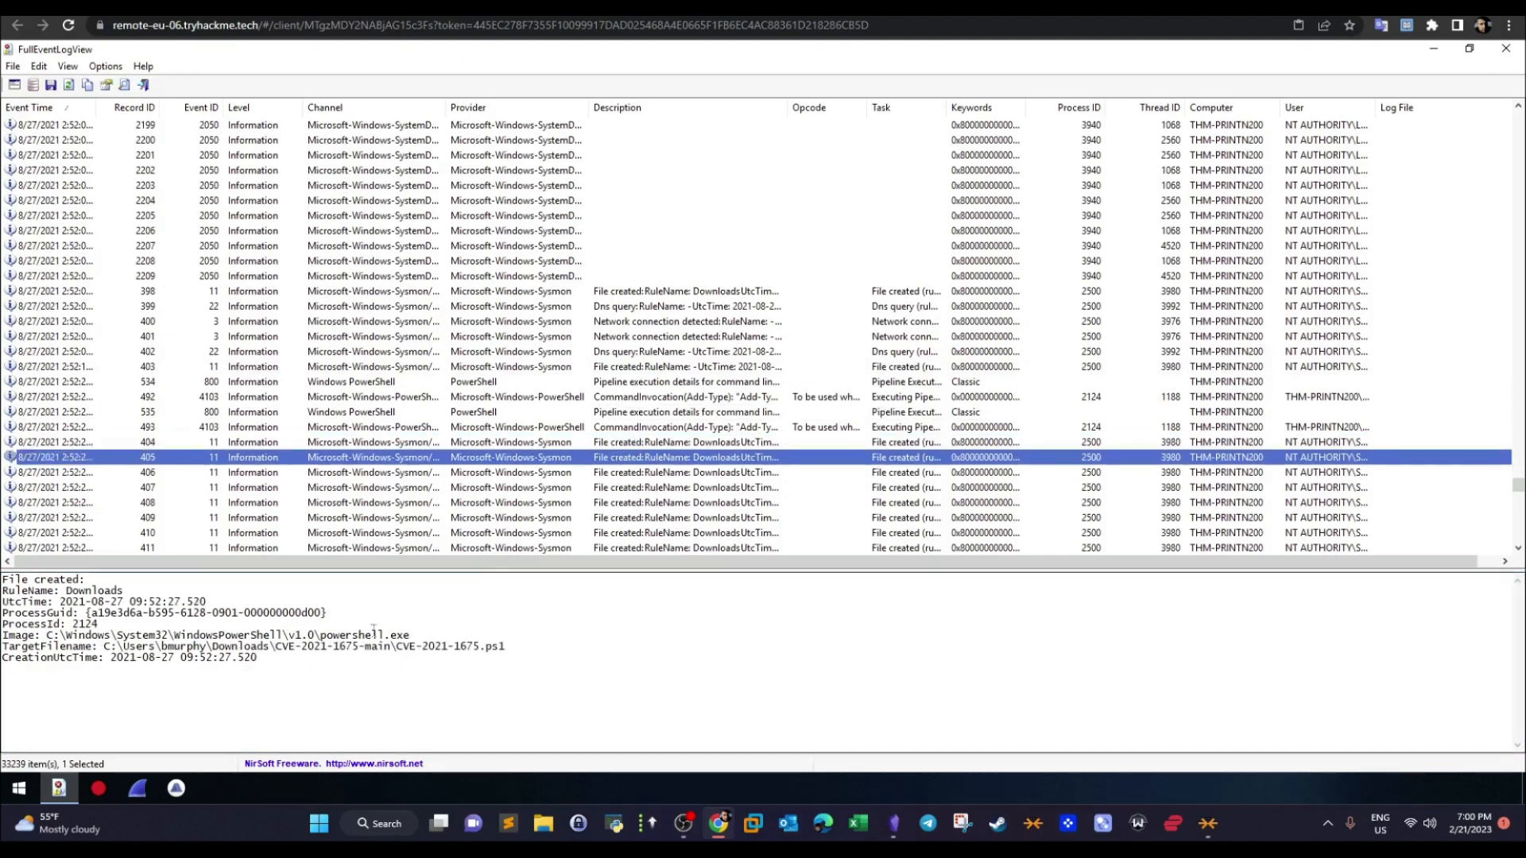
- Examine the process image, rule name and full target filename of file-created record 405
{"action": "left_click_drag", "start_coordinate": [406, 634], "coordinate": [8, 636]}
{"action": "left_click_drag", "start_coordinate": [124, 591], "coordinate": [64, 591]}
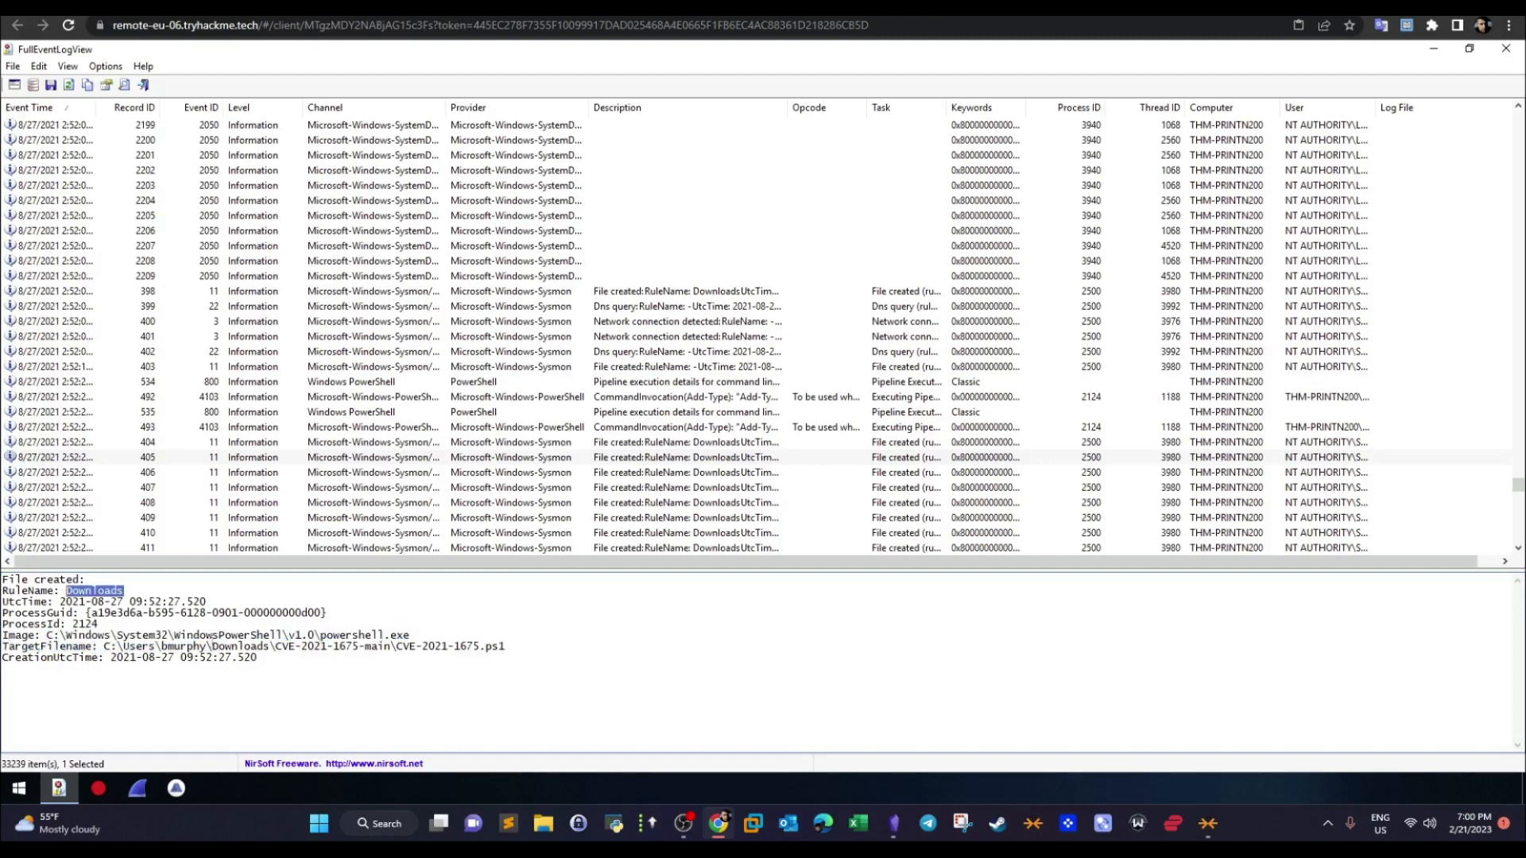
{"action": "left_click_drag", "start_coordinate": [105, 646], "coordinate": [284, 646]}
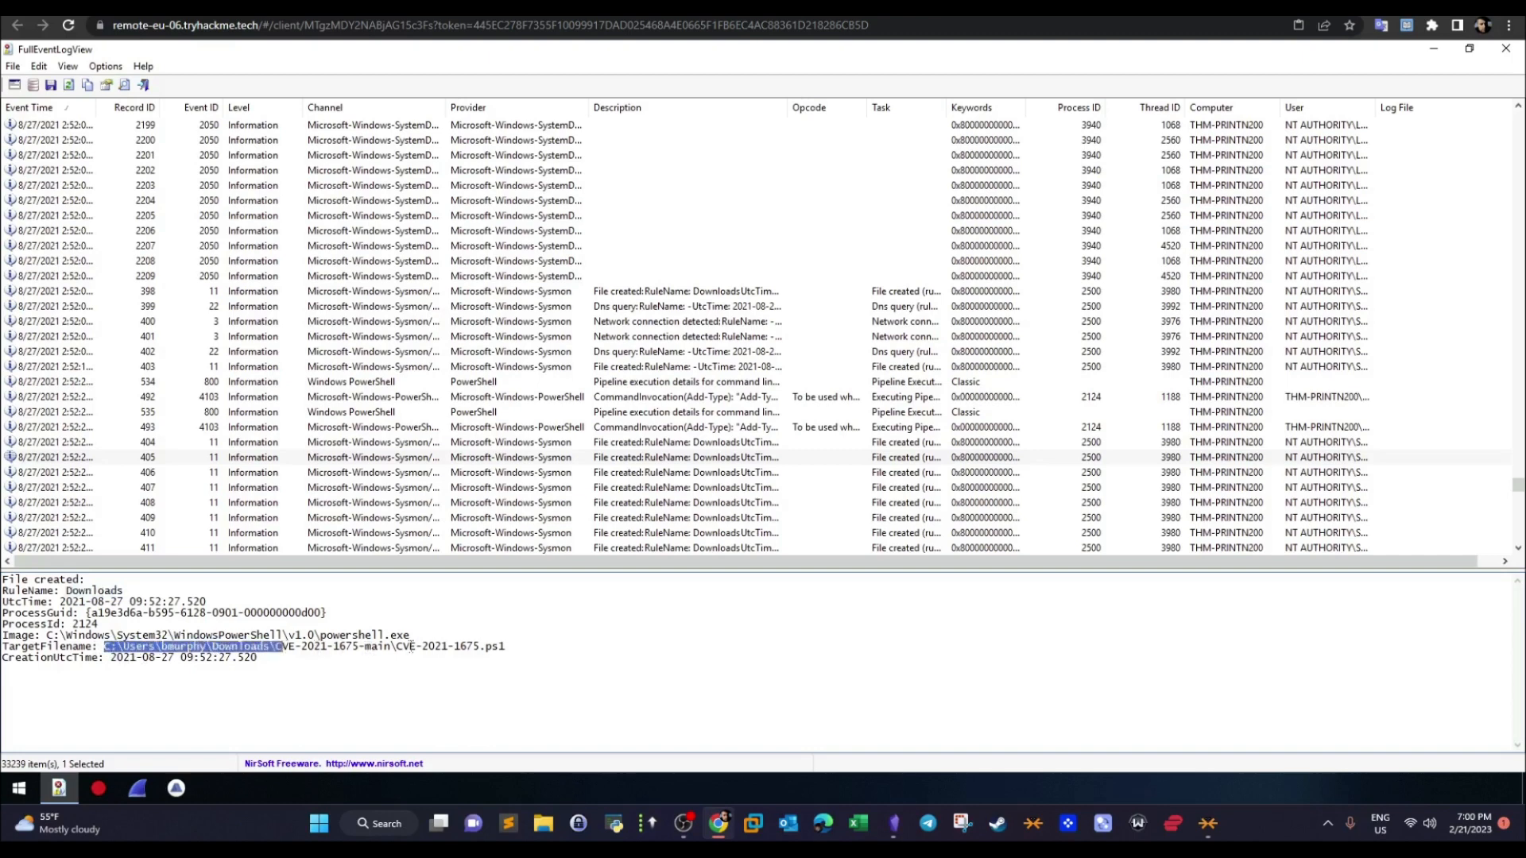
{"action": "left_click_drag", "start_coordinate": [516, 646], "coordinate": [398, 651]}
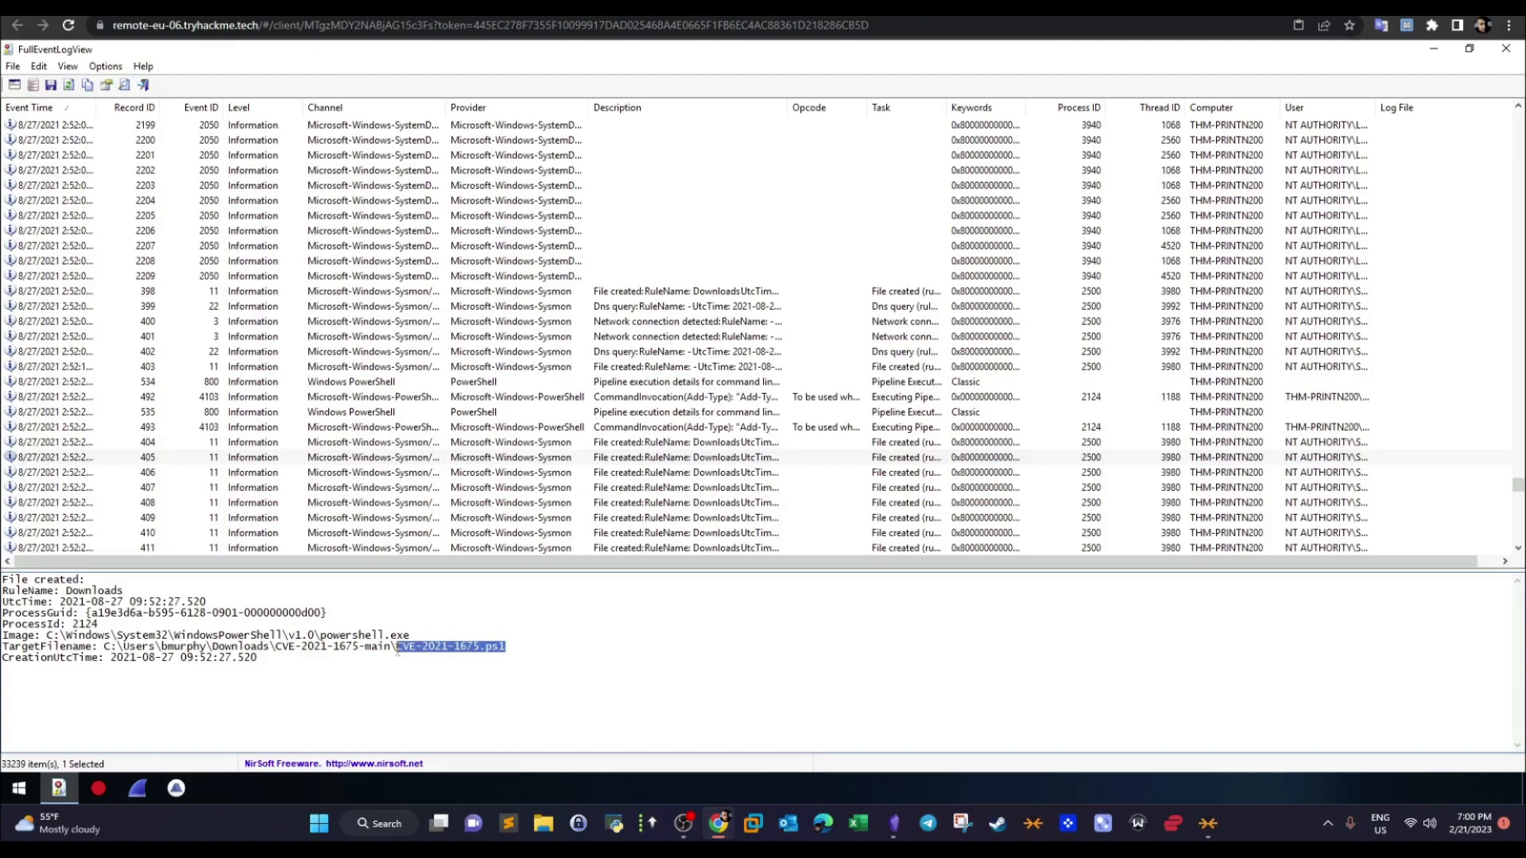
- Compare the script's path with the exploit full path answer in the TryHackMe room, then return to the event log
{"action": "left_click", "coordinate": [360, 7]}
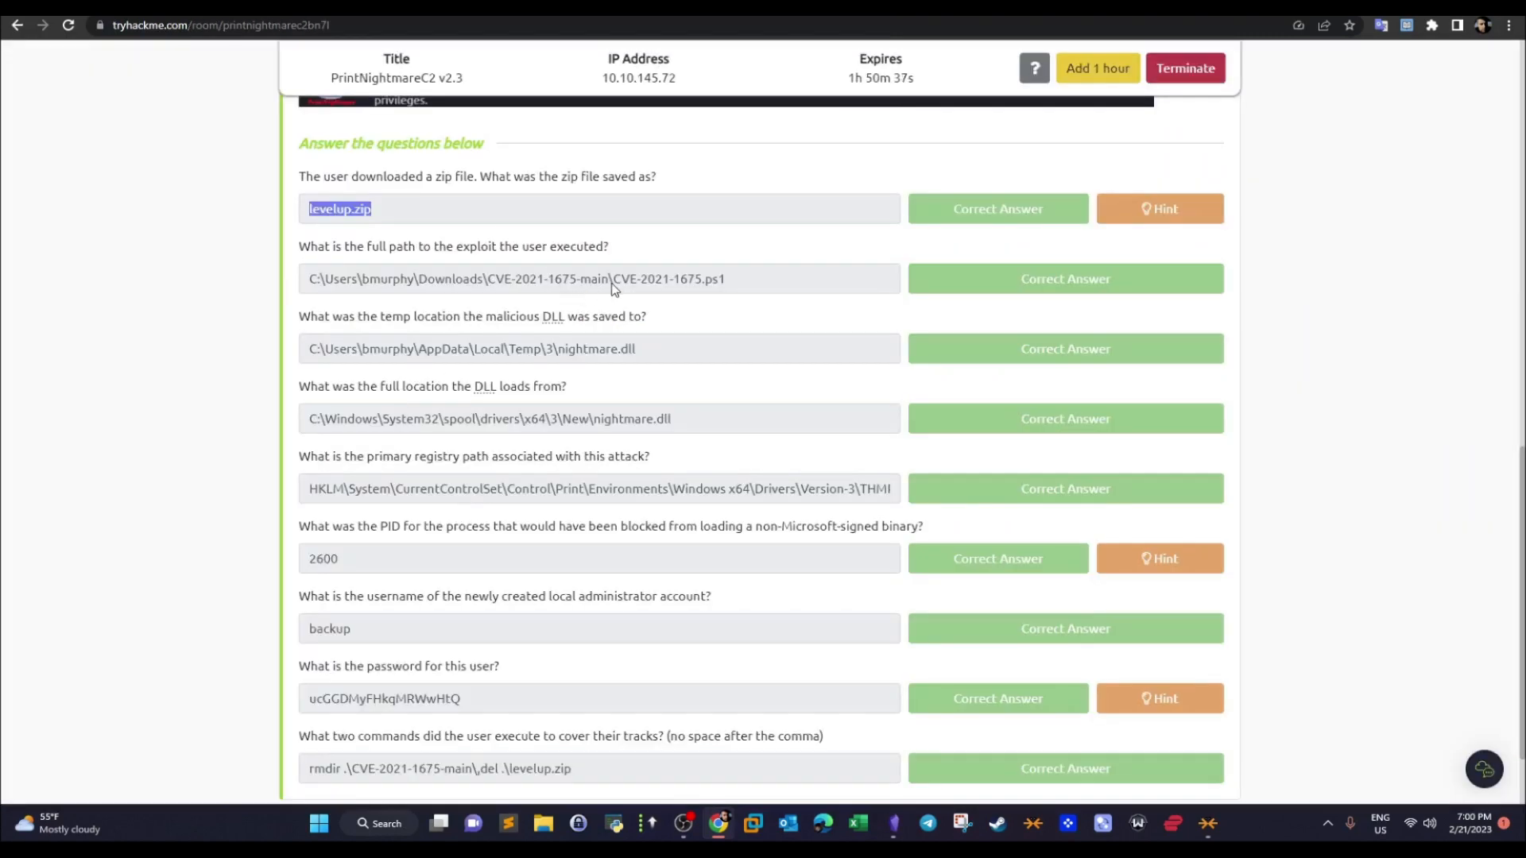
{"action": "left_click_drag", "start_coordinate": [728, 283], "coordinate": [303, 278]}
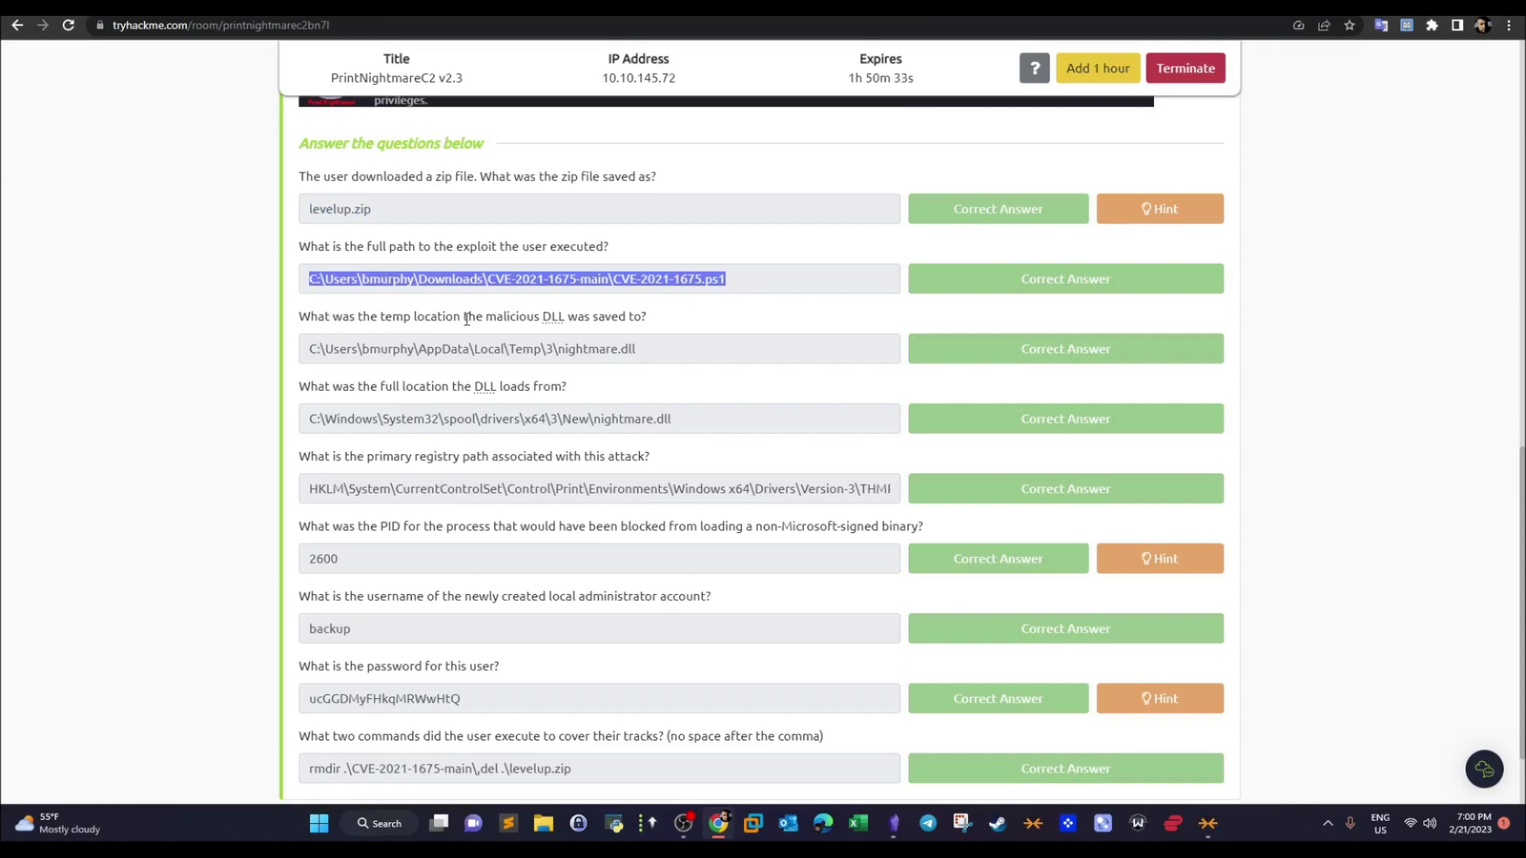
{"action": "key", "text": "ctrl+Tab"}
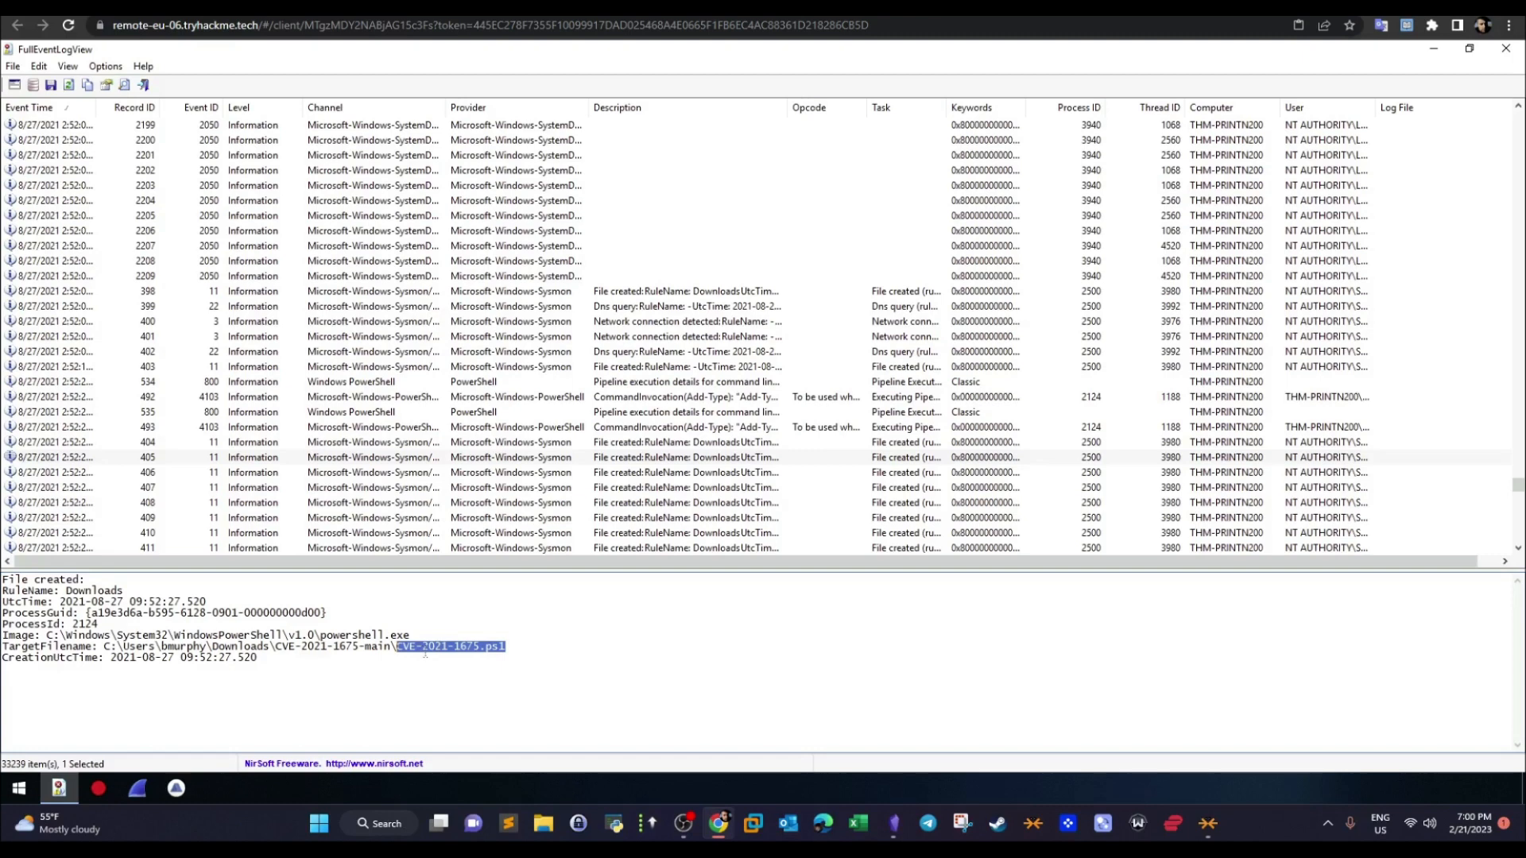
- Examine file-created records 406 and 407, focusing on the process image and target filename of record 407
{"action": "left_click", "coordinate": [609, 474]}
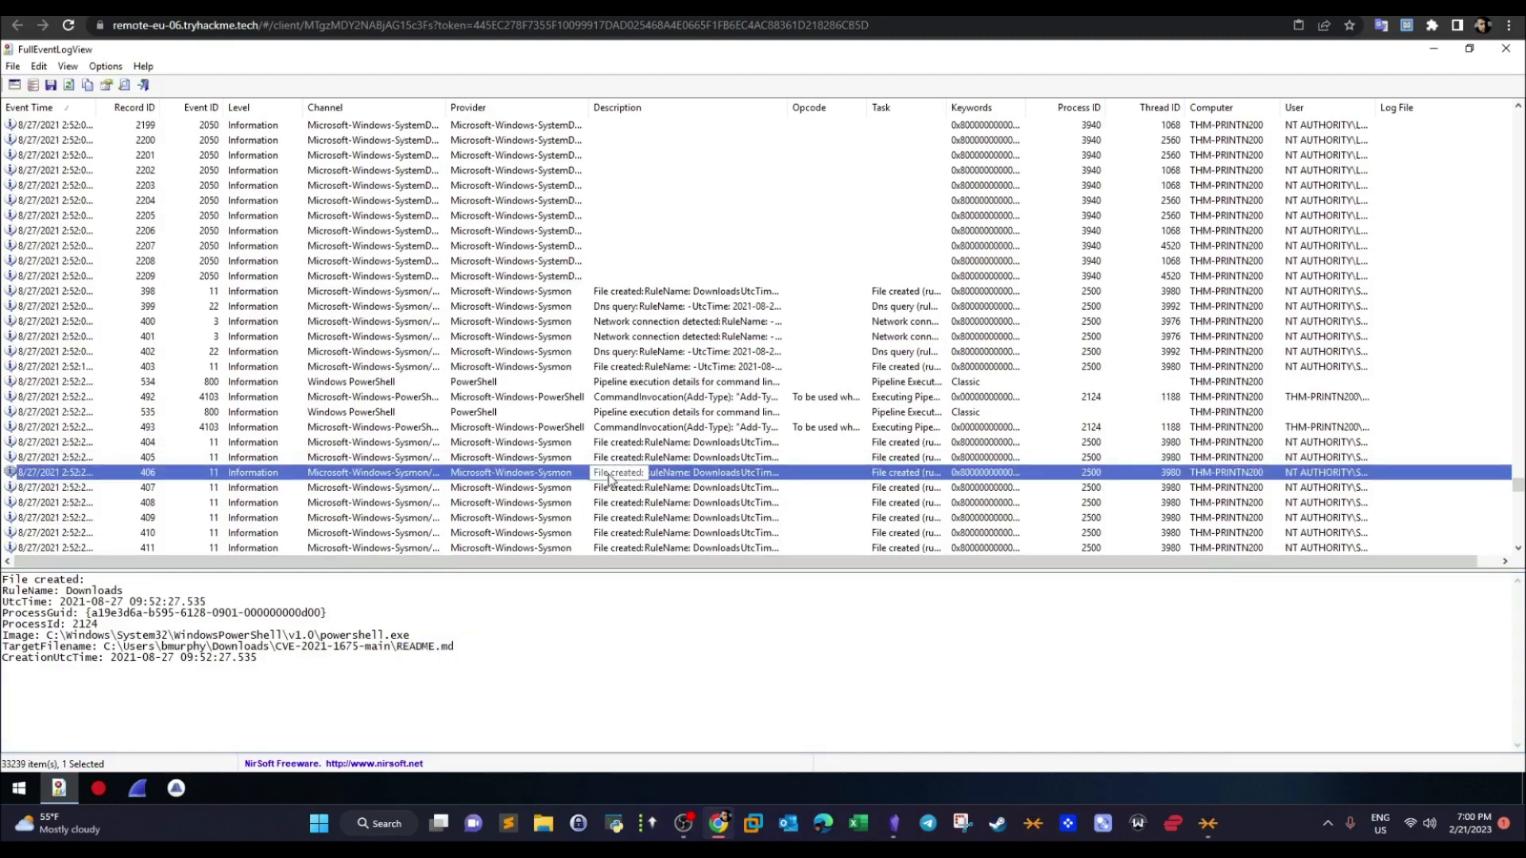
{"action": "key", "text": "Down"}
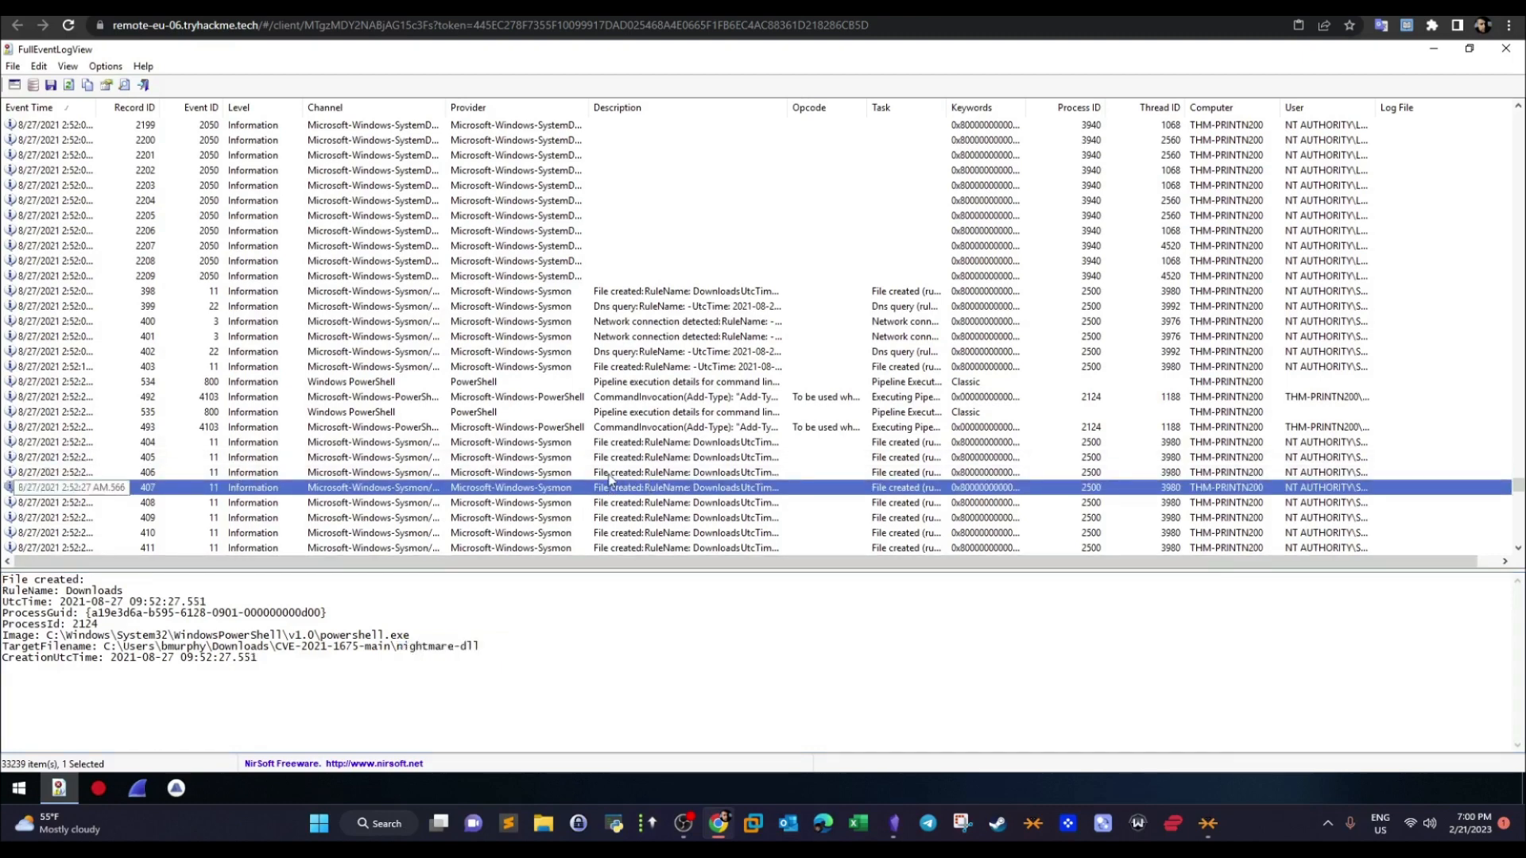
{"action": "left_click_drag", "start_coordinate": [480, 646], "coordinate": [169, 635]}
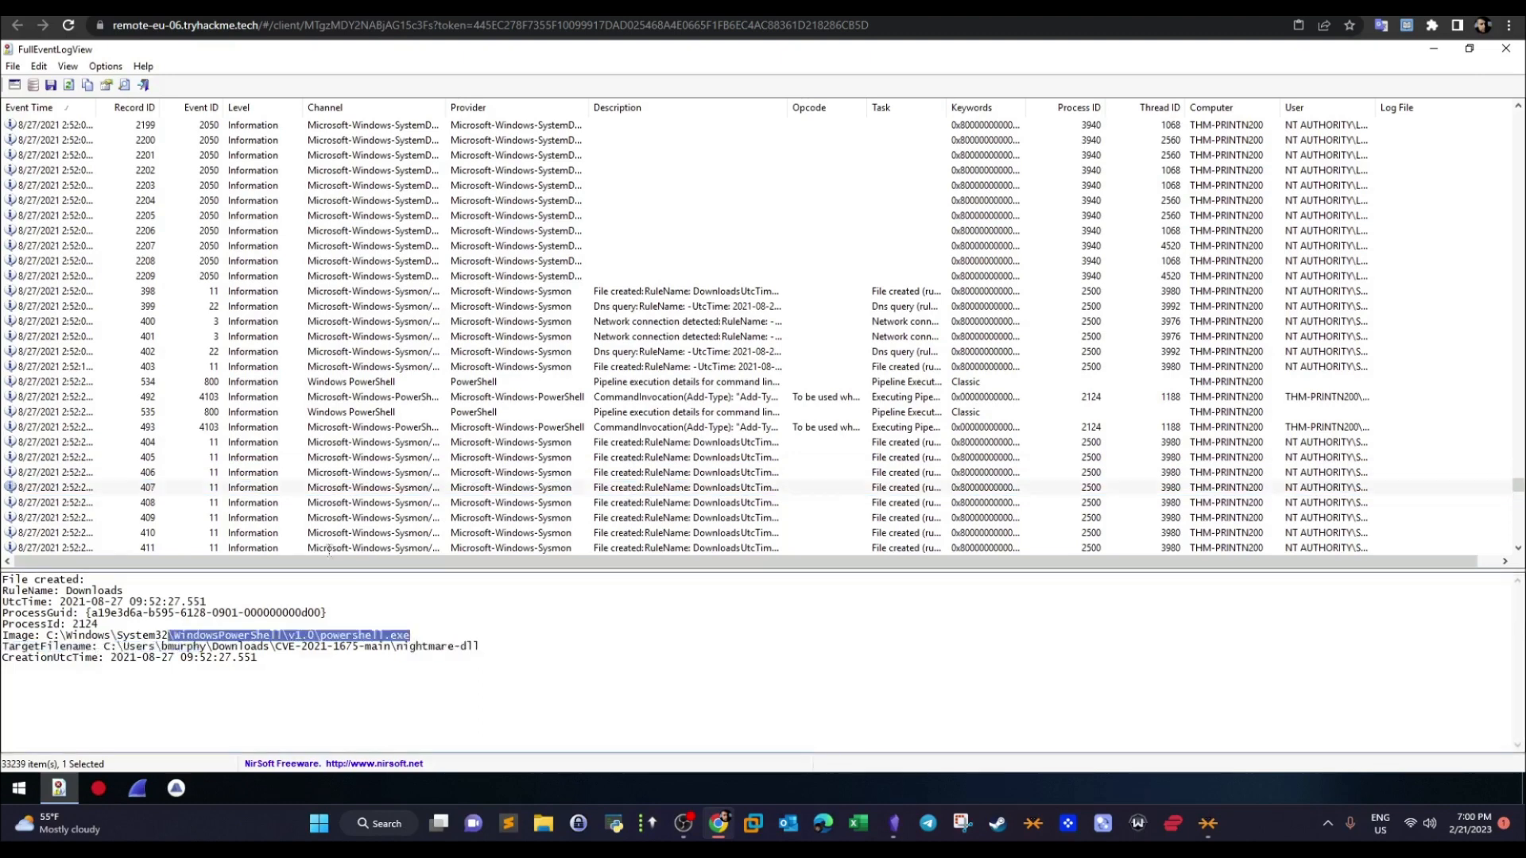
- Step through the events from record 408 through the PowerShell warnings to look for further files dropped by the exploit
{"action": "left_click", "coordinate": [622, 488]}
{"action": "key", "text": "Down"}
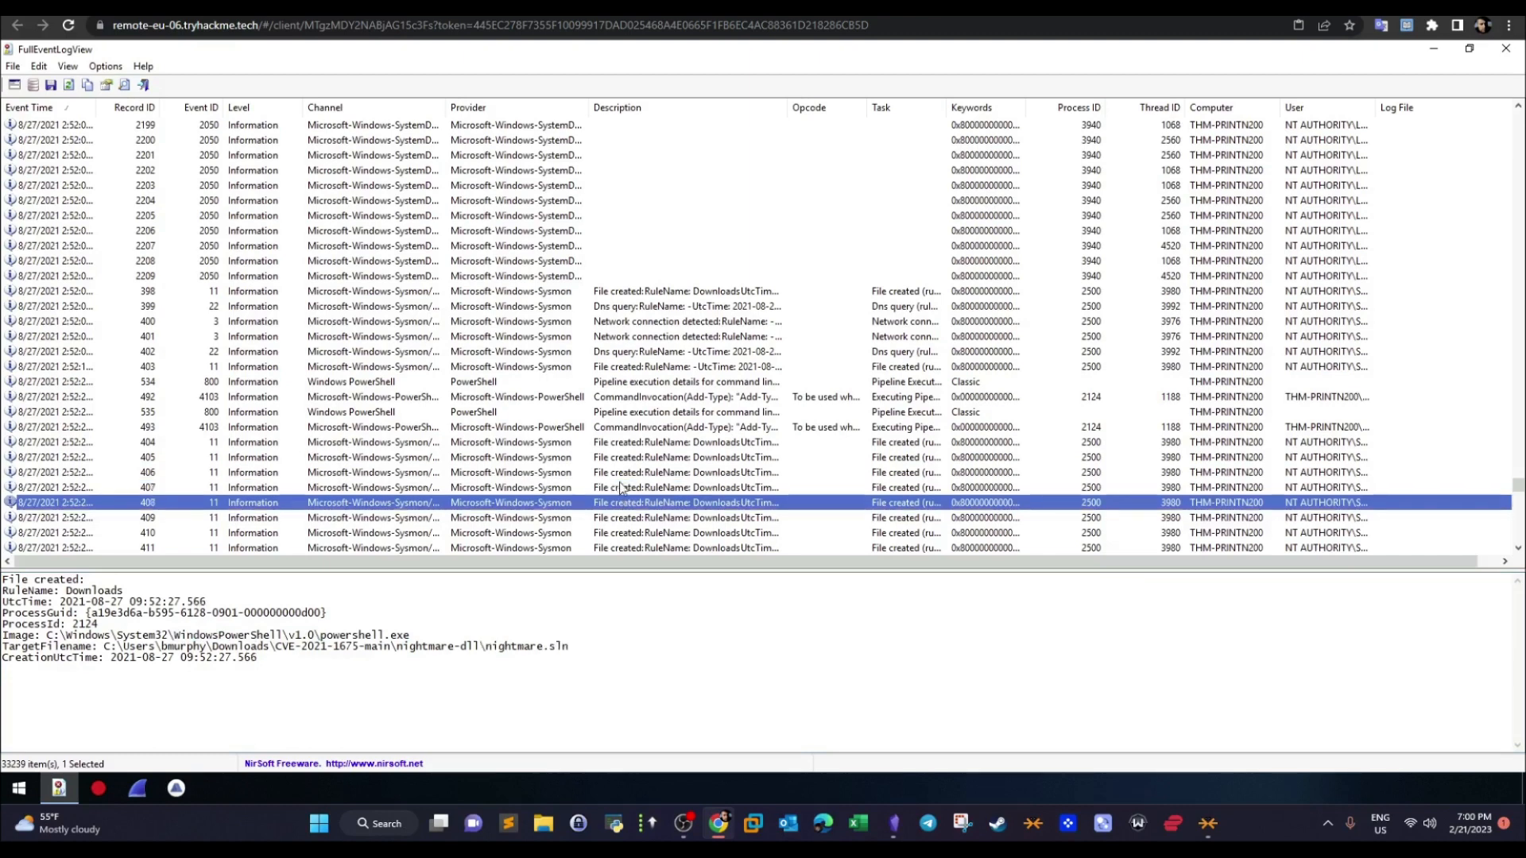
{"action": "key", "text": "Down"}
{"action": "key", "text": "Down"}
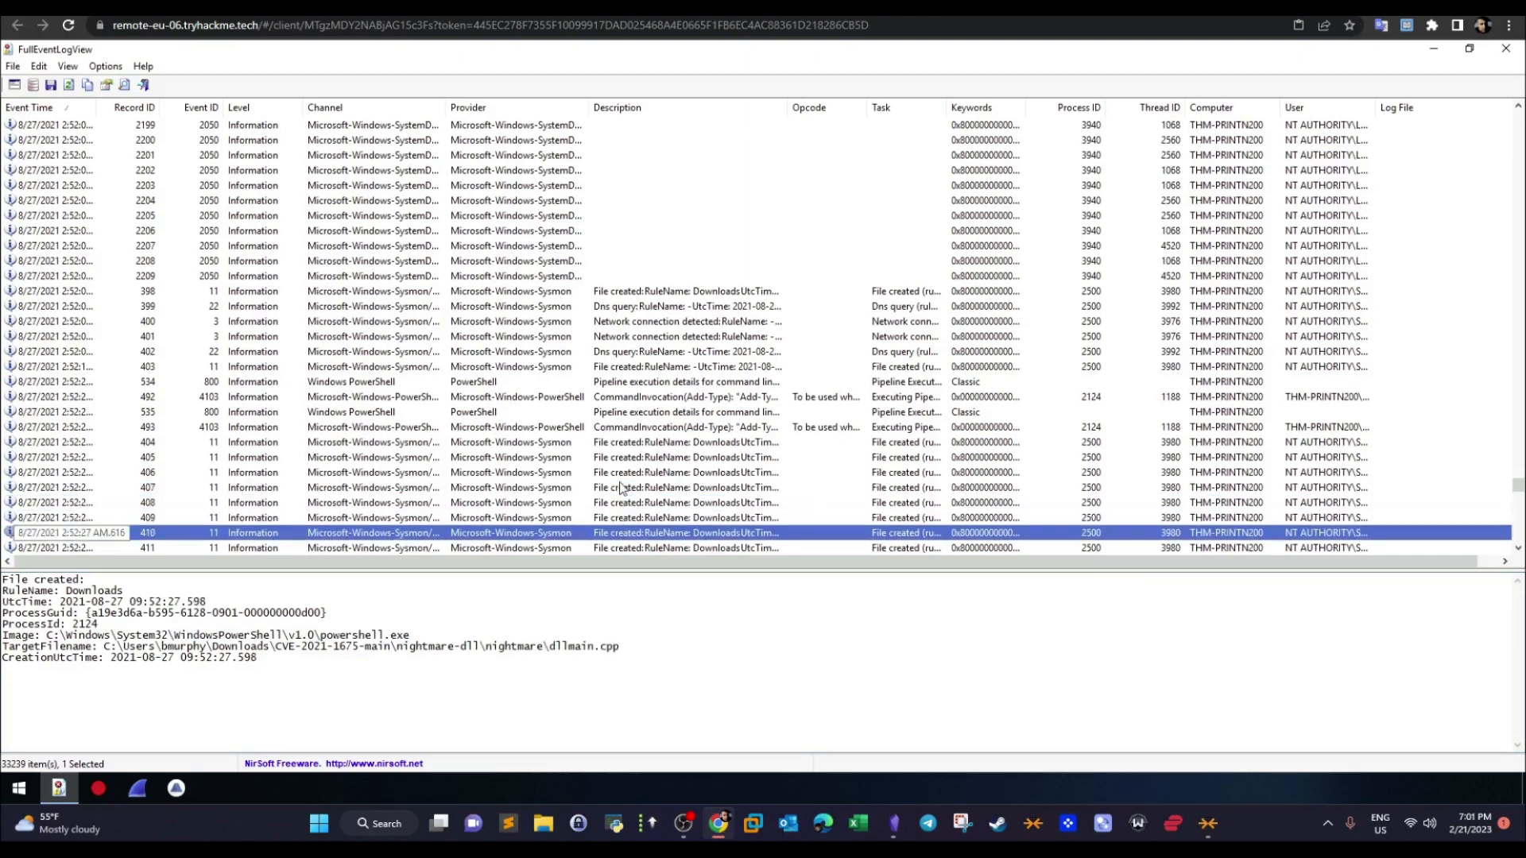
{"action": "key", "text": "Down"}
{"action": "key", "text": "Down"}
{"action": "key", "text": "Down"}
{"action": "key", "text": "Down"}
{"action": "key", "text": "Down"}
{"action": "key", "text": "Down"}
{"action": "key", "text": "Down"}
{"action": "key", "text": "Down"}
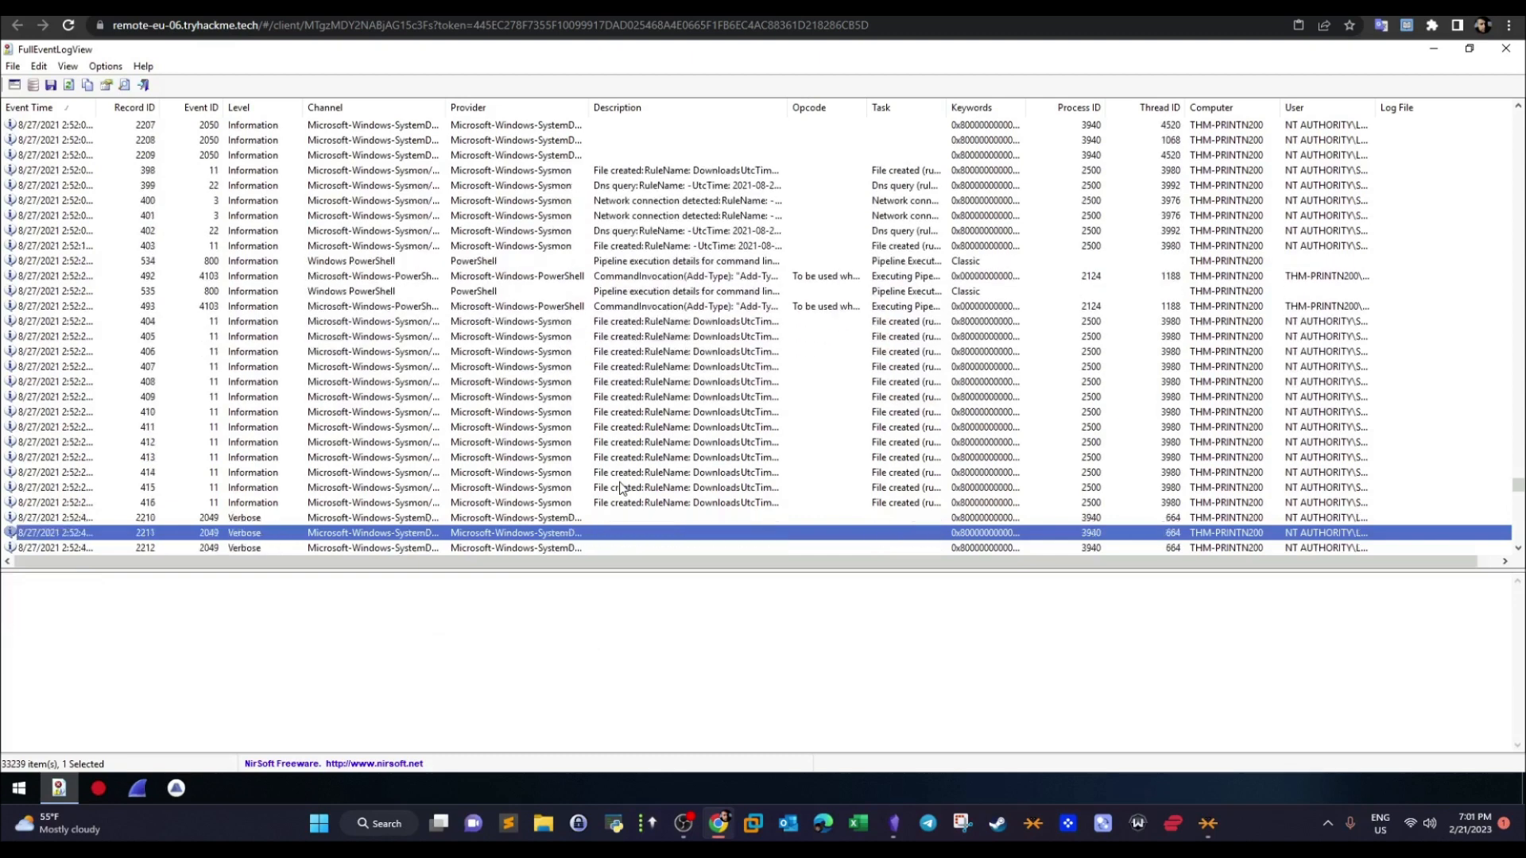
{"action": "key", "text": "Down"}
{"action": "key", "text": "Down"}
{"action": "key", "text": "Down"}
{"action": "key", "text": "Down"}
{"action": "key", "text": "Down"}
{"action": "key", "text": "Down"}
{"action": "key", "text": "Down"}
{"action": "key", "text": "Down"}
{"action": "key", "text": "Down"}
{"action": "key", "text": "Down"}
{"action": "key", "text": "Down"}
{"action": "key", "text": "Down"}
{"action": "key", "text": "Down"}
{"action": "key", "text": "Down"}
{"action": "key", "text": "Down"}
{"action": "key", "text": "Down"}
{"action": "key", "text": "Down"}
{"action": "key", "text": "Down"}
{"action": "key", "text": "Down"}
{"action": "key", "text": "Down"}
{"action": "key", "text": "Down"}
{"action": "key", "text": "Down"}
{"action": "key", "text": "Down"}
{"action": "key", "text": "Down"}
{"action": "key", "text": "Down"}
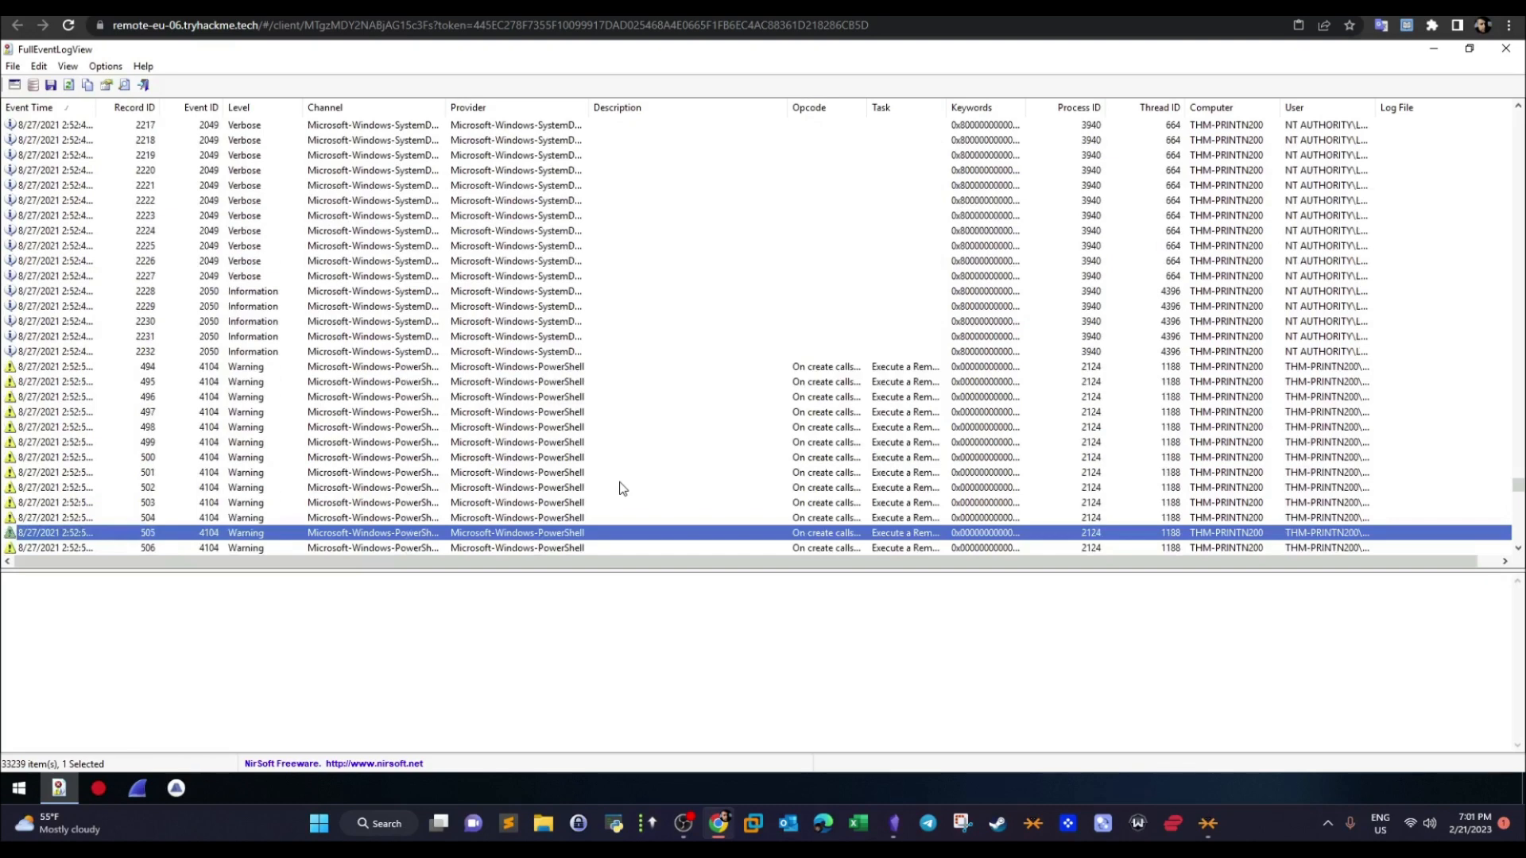
- Search the event log for the zip file again, starting from the earliest events
{"action": "left_click_drag", "start_coordinate": [1518, 488], "coordinate": [1517, 119]}
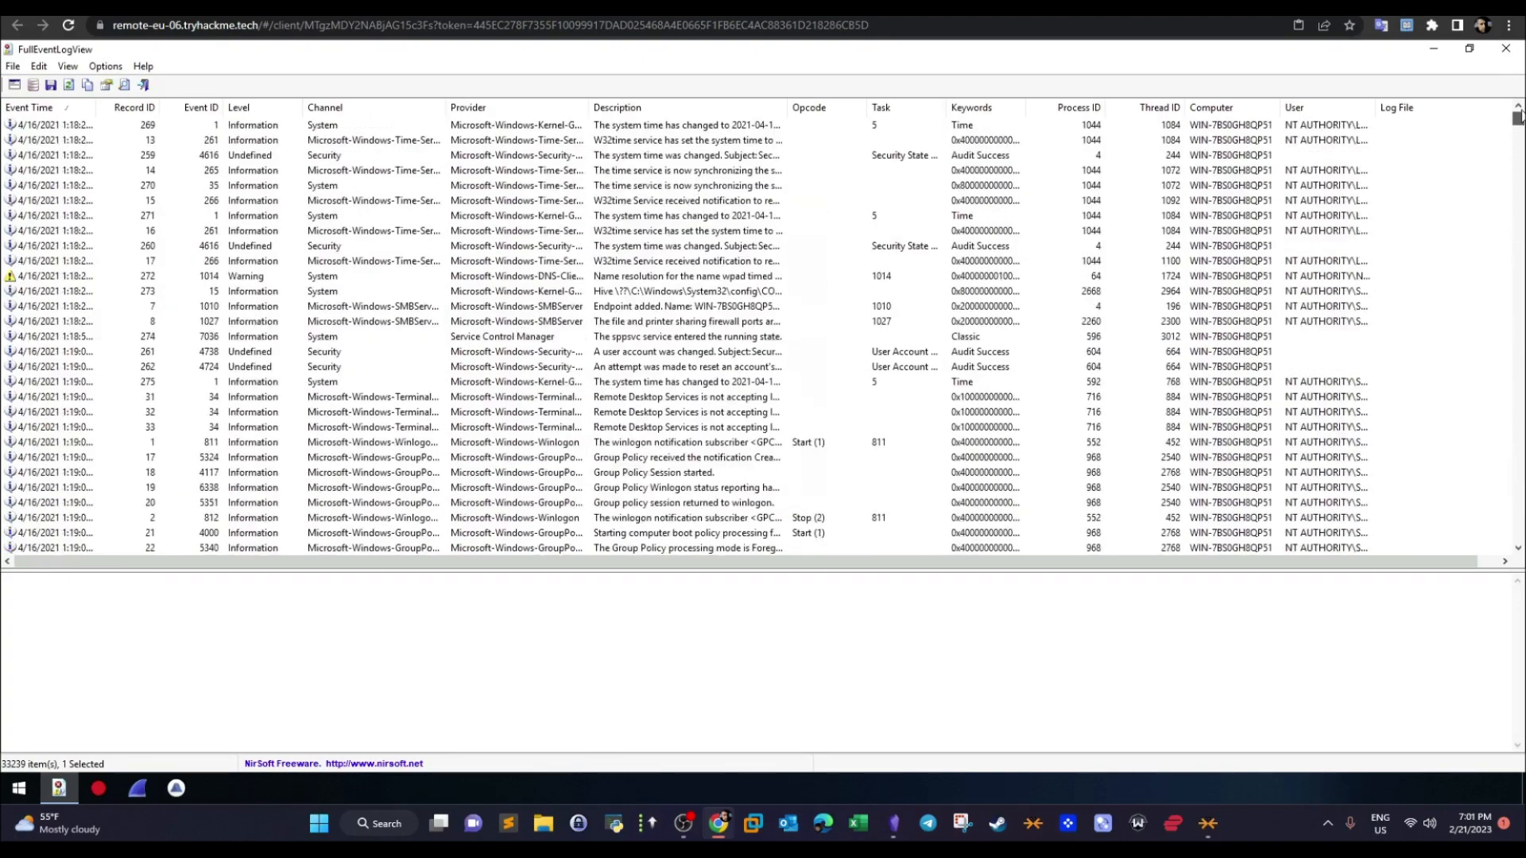
{"action": "left_click", "coordinate": [674, 145]}
{"action": "key", "text": "ctrl+f"}
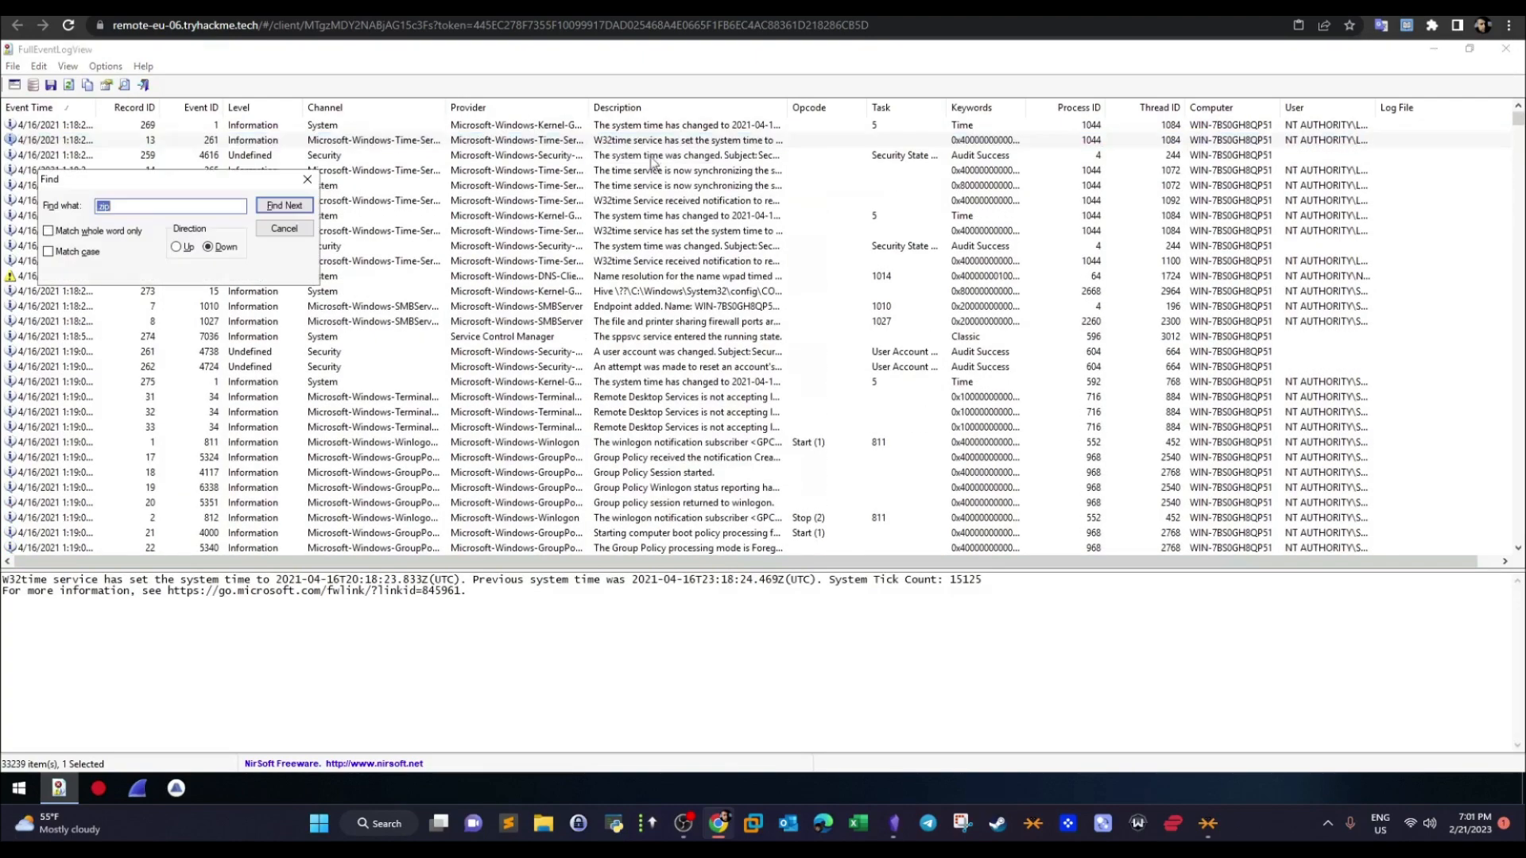
{"action": "left_click", "coordinate": [284, 205]}
{"action": "left_click", "coordinate": [306, 179]}
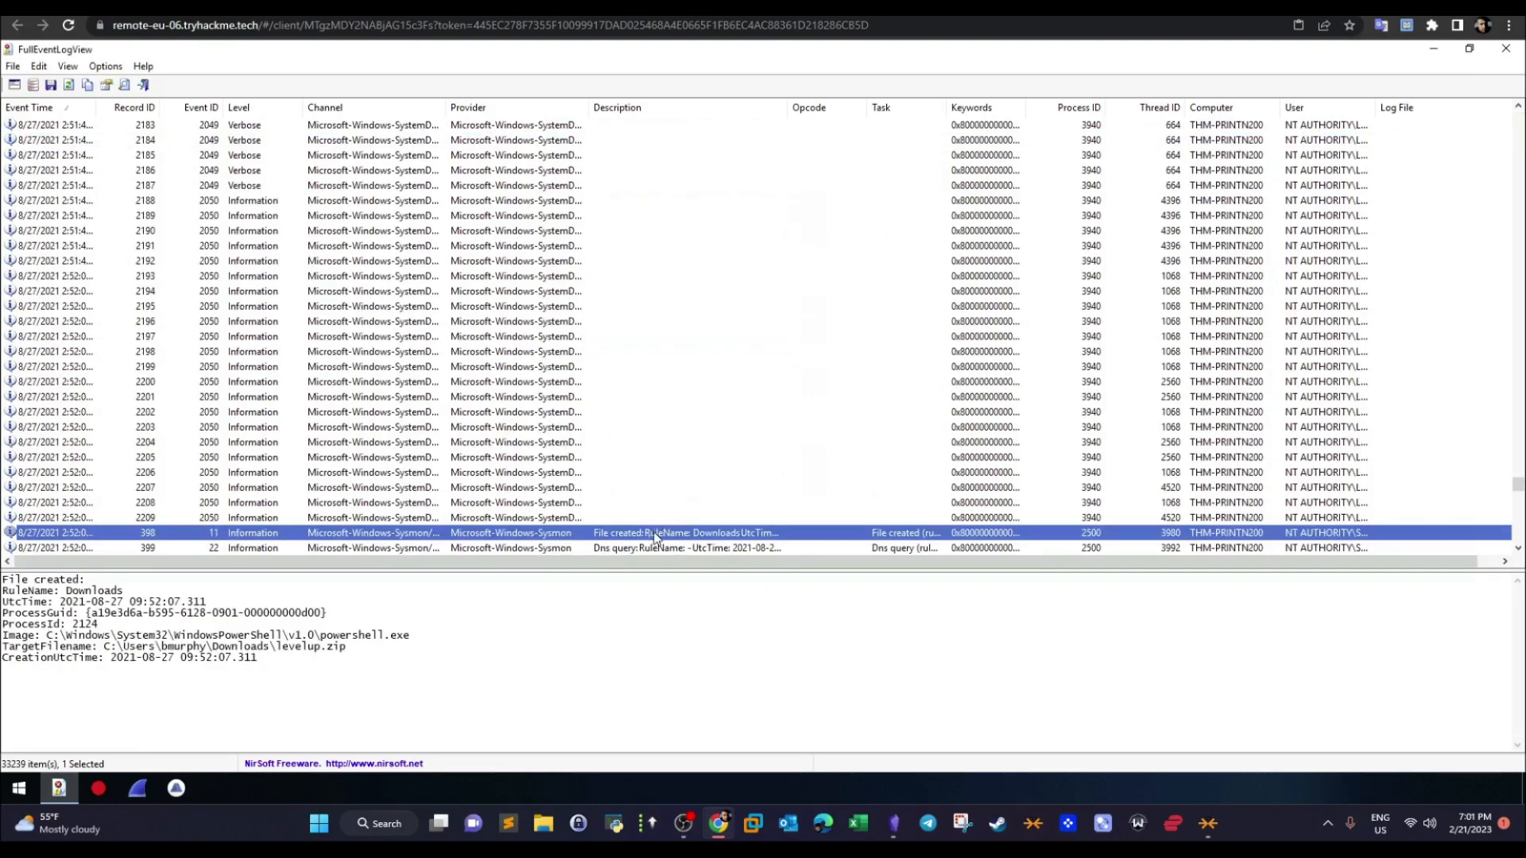
- Step through the DNS, network and PowerShell events that follow the zip's file-created record 398
{"action": "key", "text": "Down"}
{"action": "key", "text": "Down"}
{"action": "key", "text": "Down"}
{"action": "key", "text": "Down"}
{"action": "key", "text": "Down"}
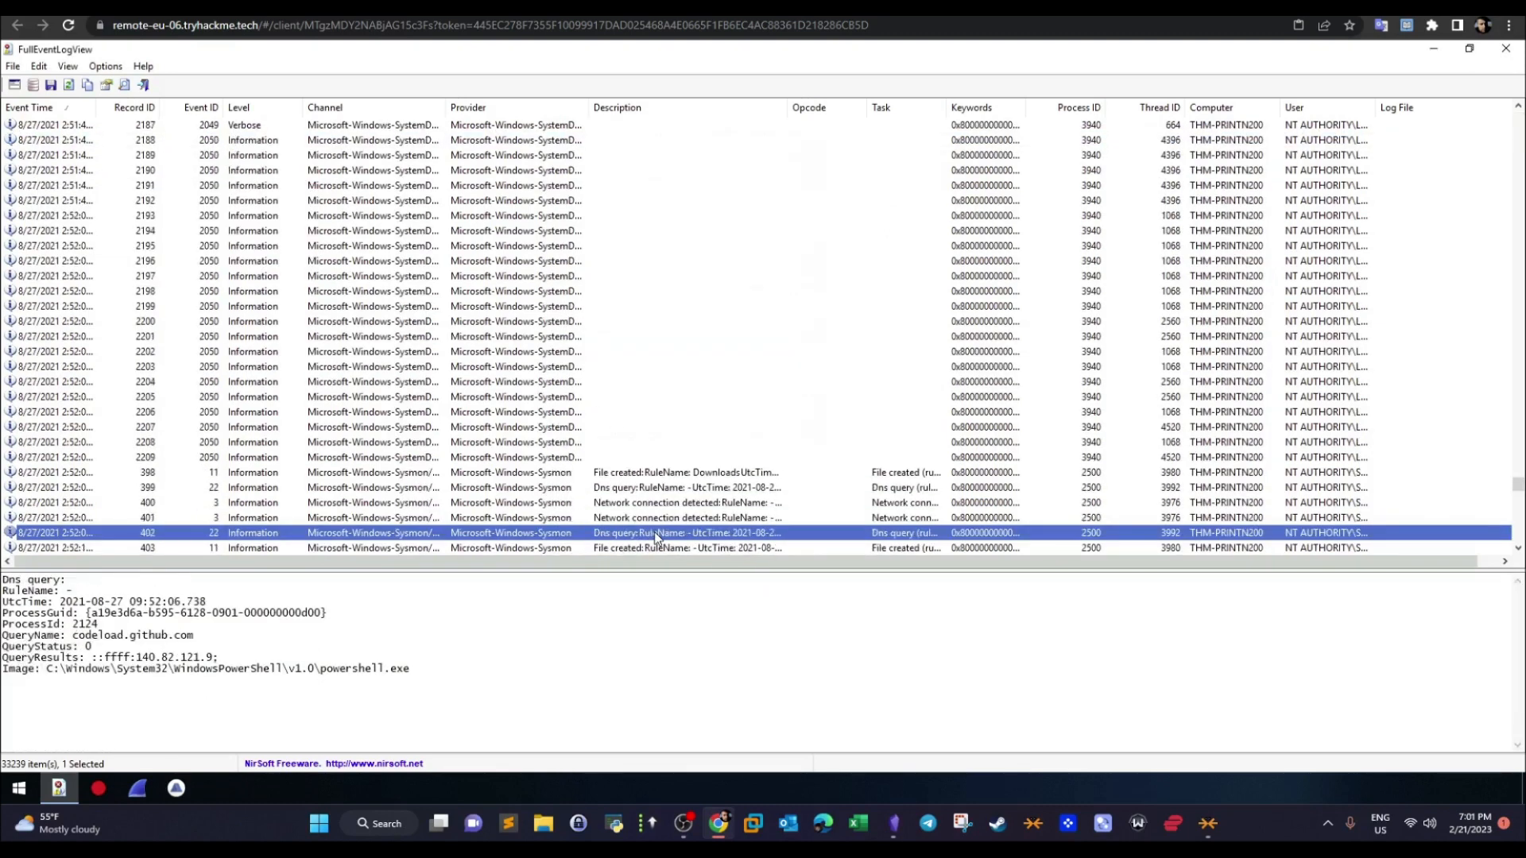
{"action": "key", "text": "Down"}
{"action": "key", "text": "Down"}
{"action": "key", "text": "Down"}
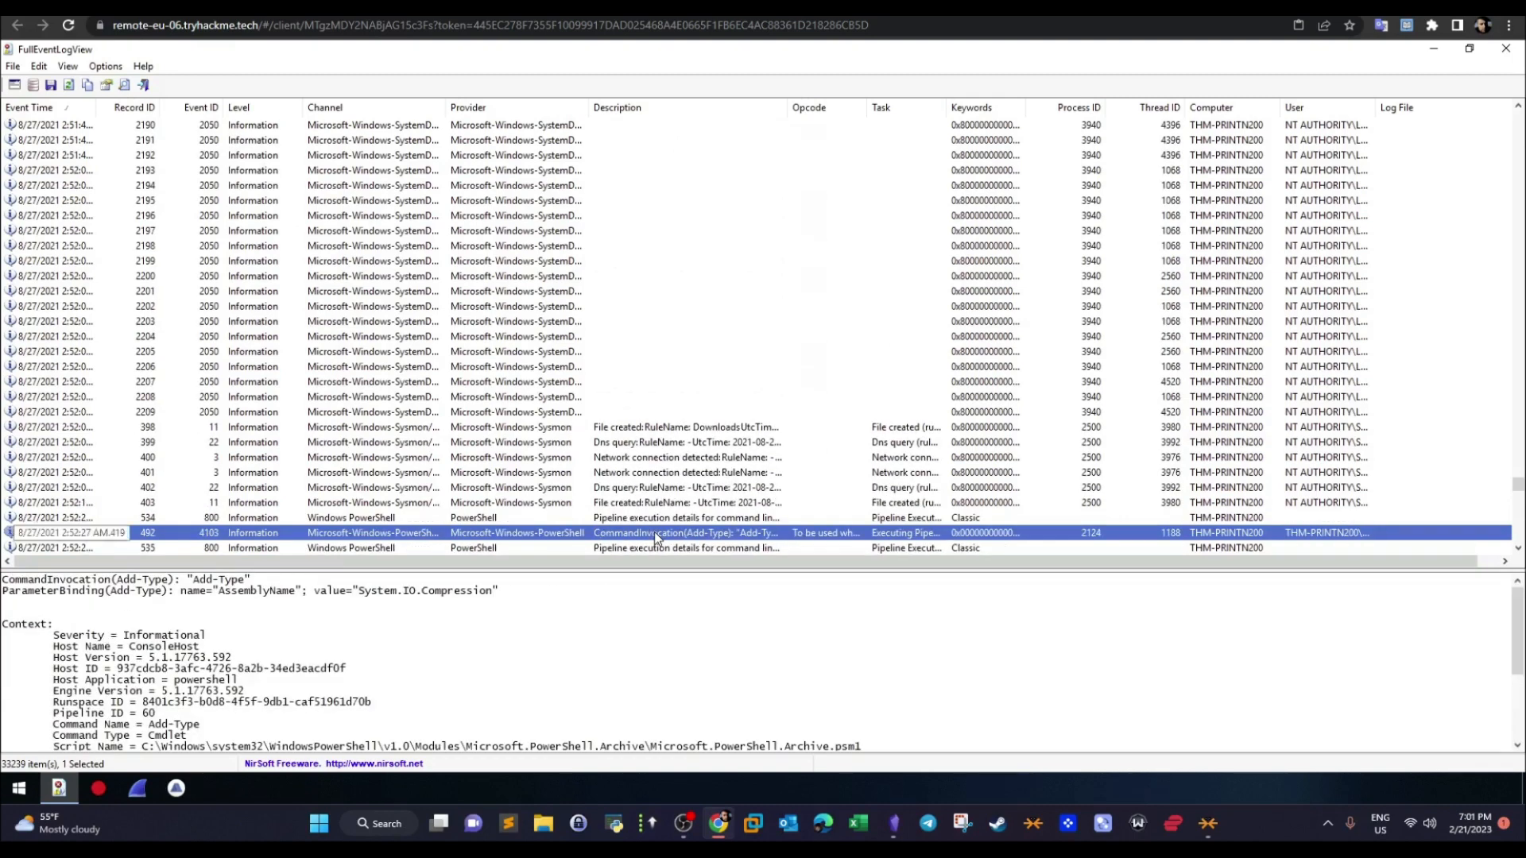
{"action": "key", "text": "Up"}
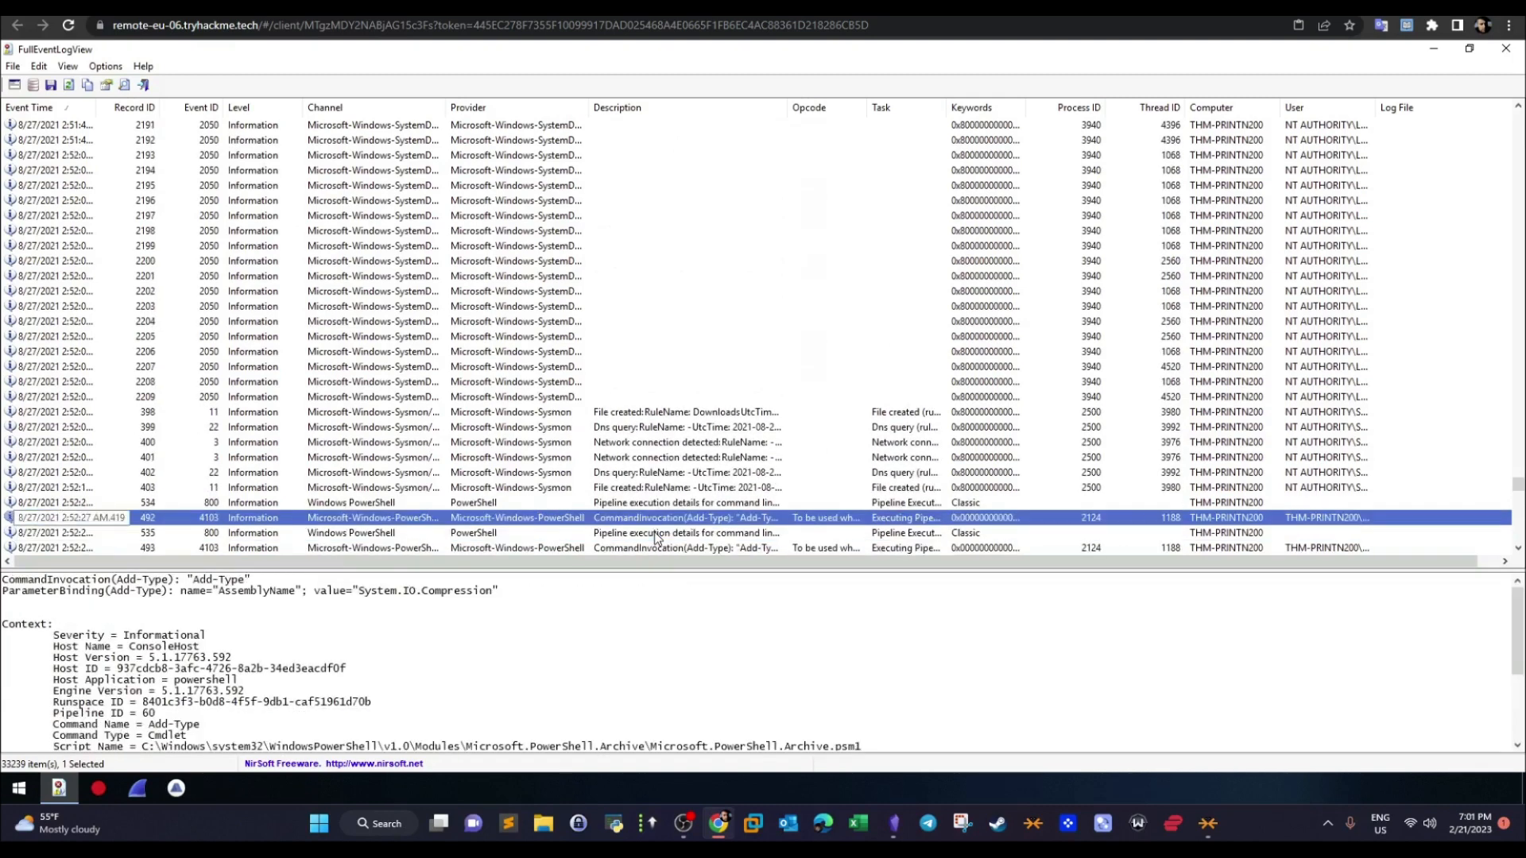
{"action": "key", "text": "Down"}
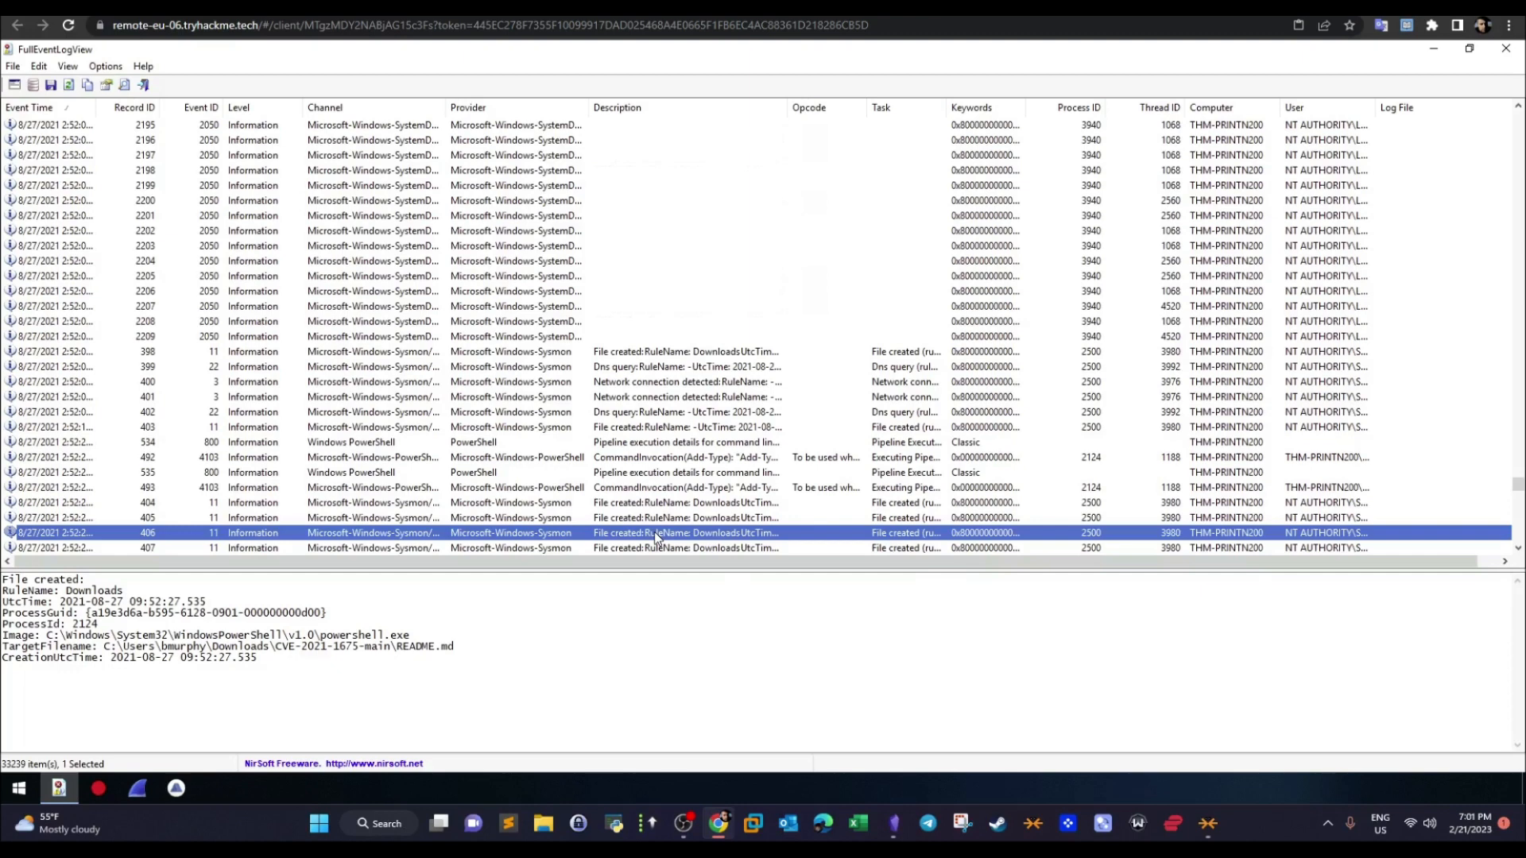
- Review the file-created records around 405 again and examine the full target filename of record 407
{"action": "key", "text": "Up"}
{"action": "key", "text": "Up"}
{"action": "key", "text": "Up"}
{"action": "key", "text": "Down"}
{"action": "key", "text": "Down"}
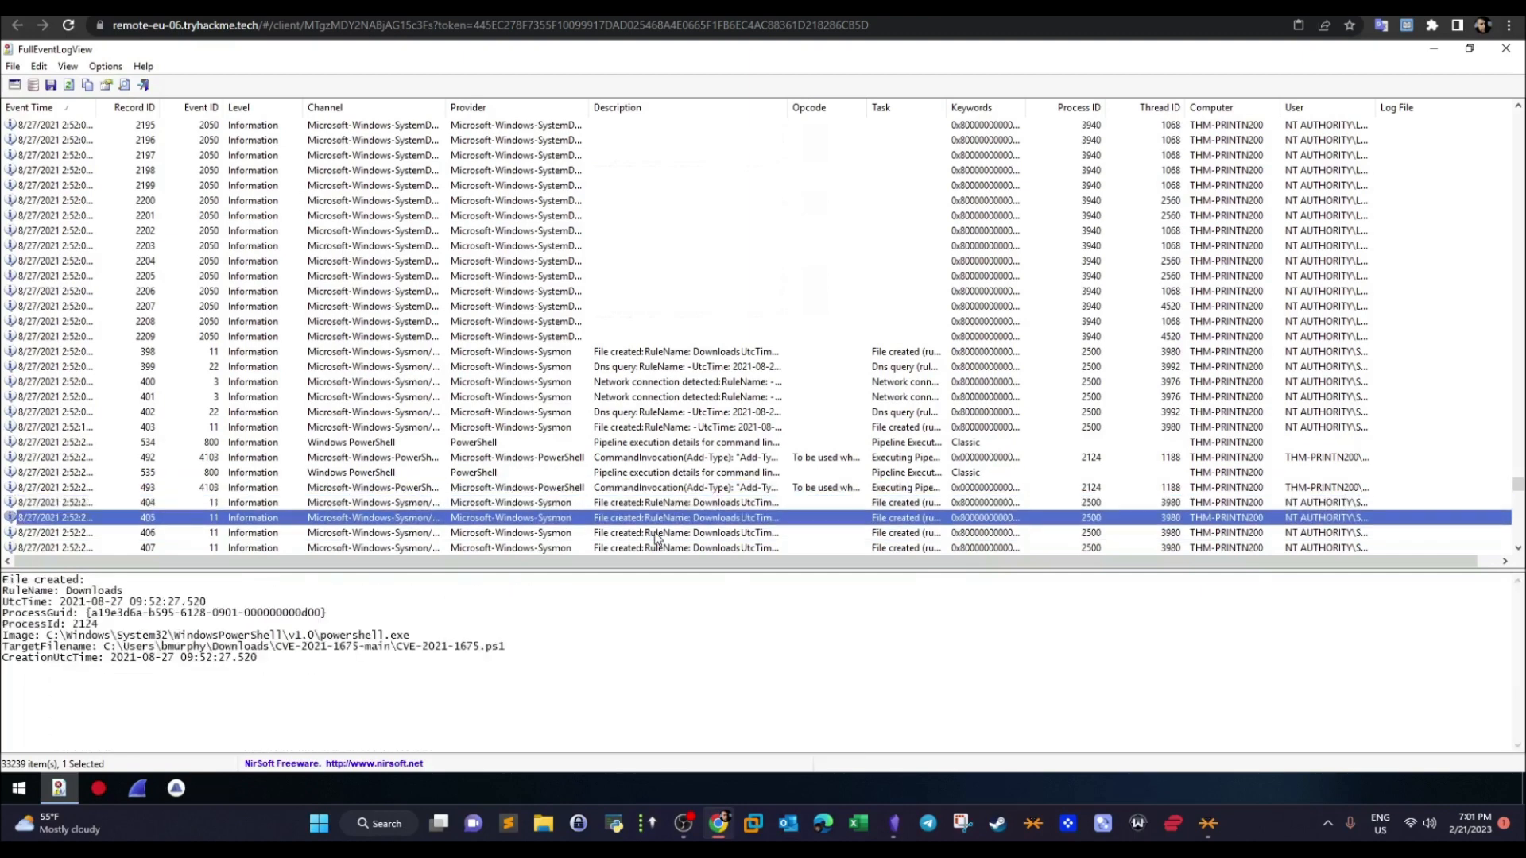
{"action": "key", "text": "Down"}
{"action": "key", "text": "Down"}
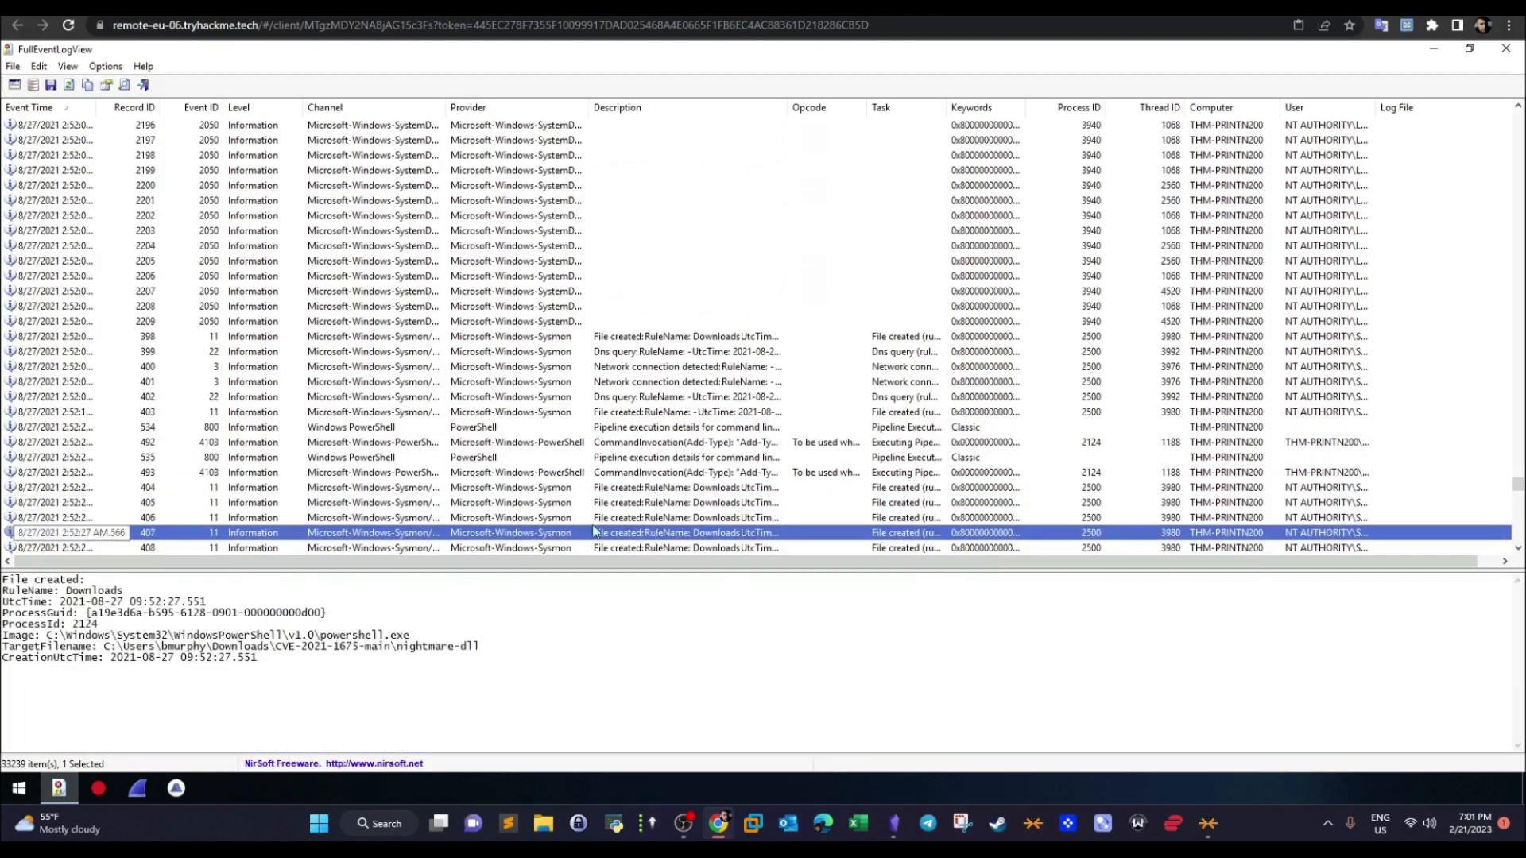
{"action": "left_click_drag", "start_coordinate": [478, 647], "coordinate": [97, 647]}
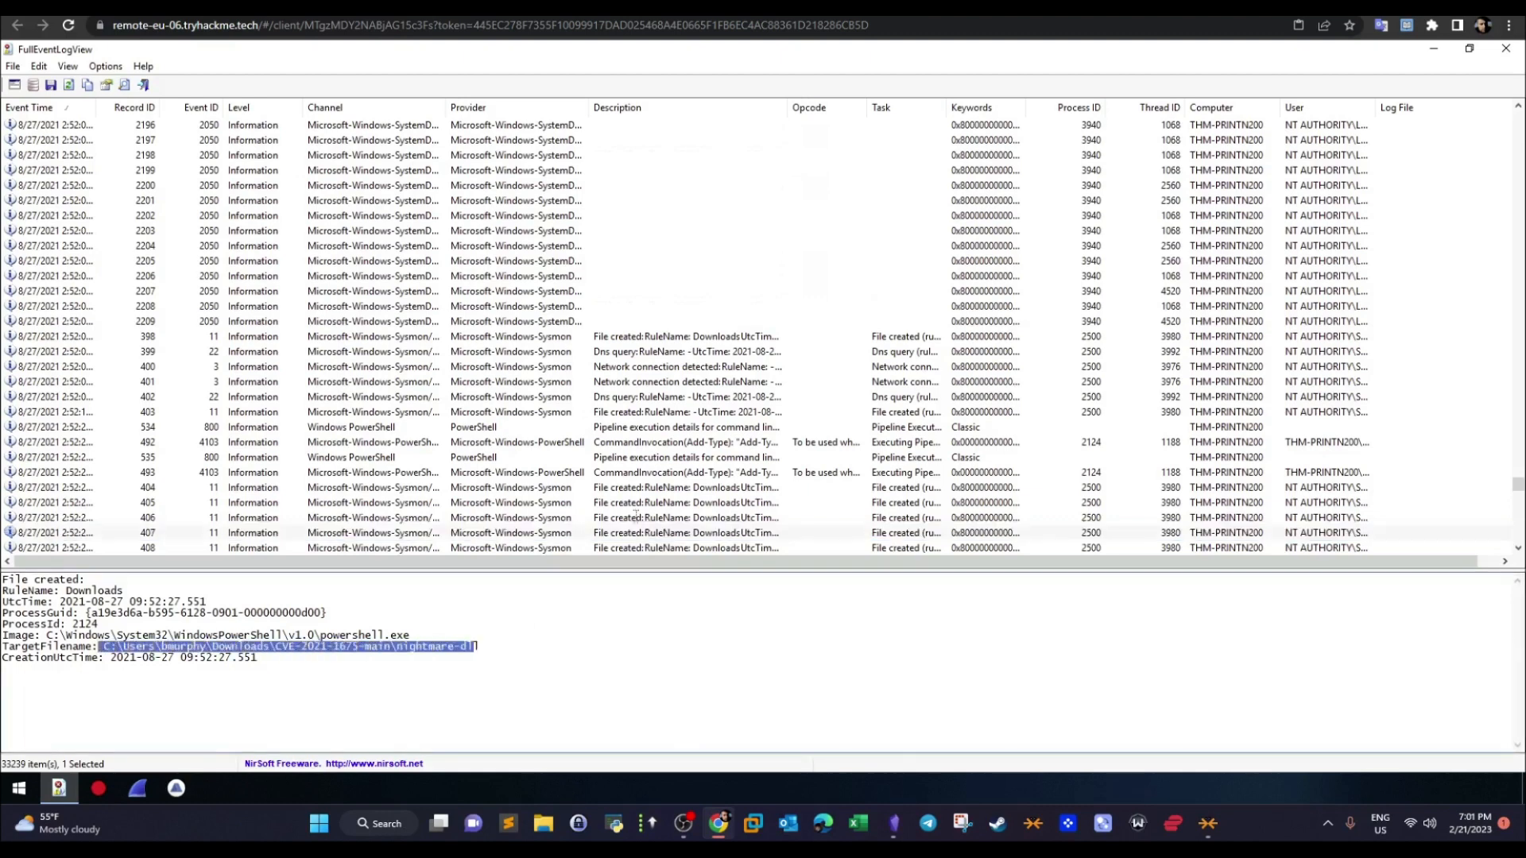
- Step through file-created records 408 to 416 and check their target filenames for the malicious DLL
{"action": "left_click", "coordinate": [677, 536]}
{"action": "key", "text": "Down"}
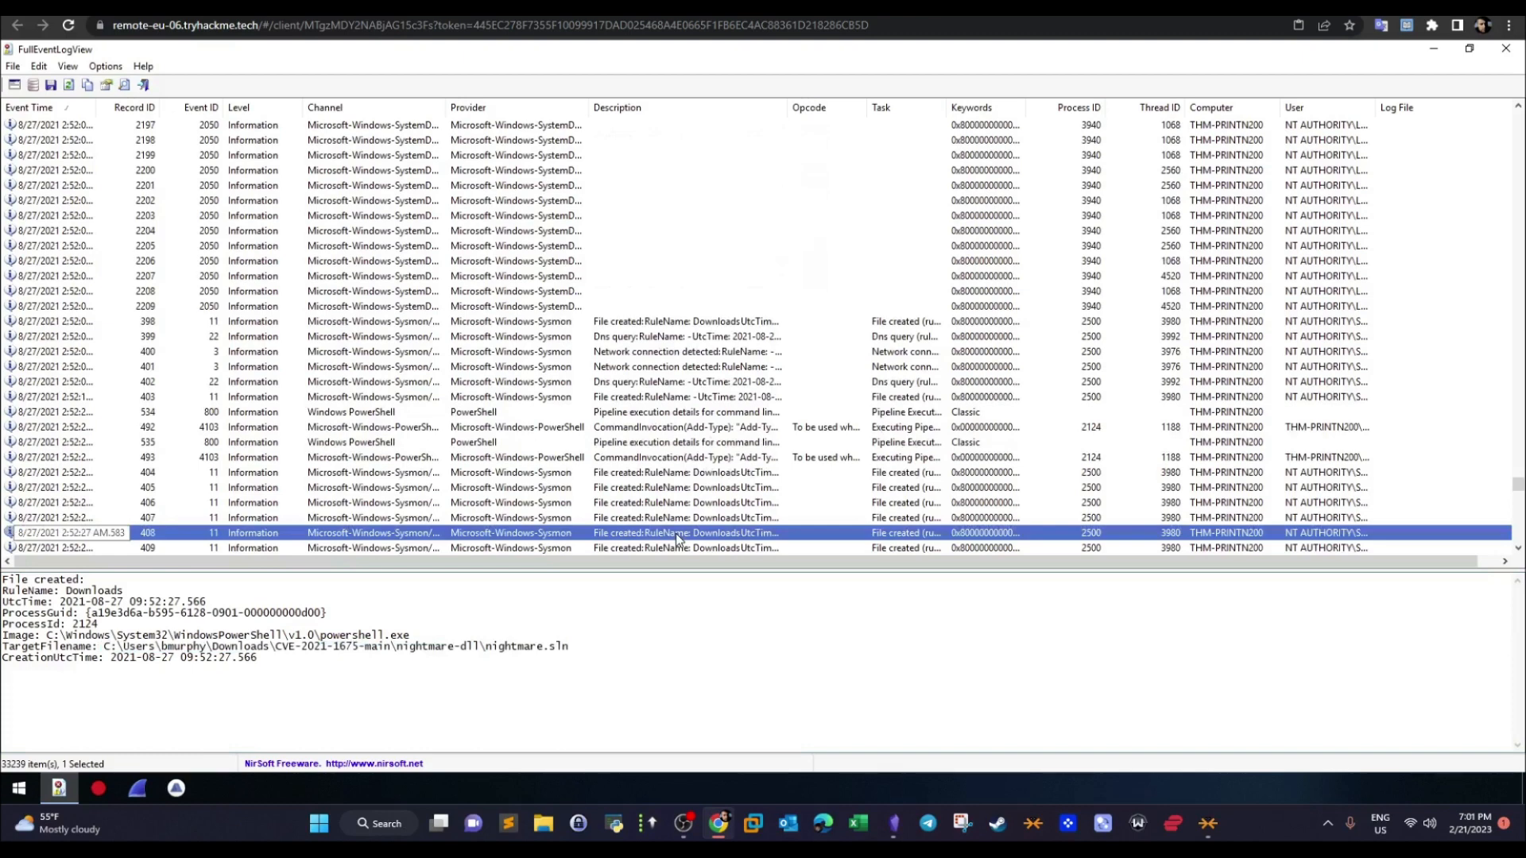
{"action": "key", "text": "Down"}
{"action": "key", "text": "Down"}
{"action": "key", "text": "Down"}
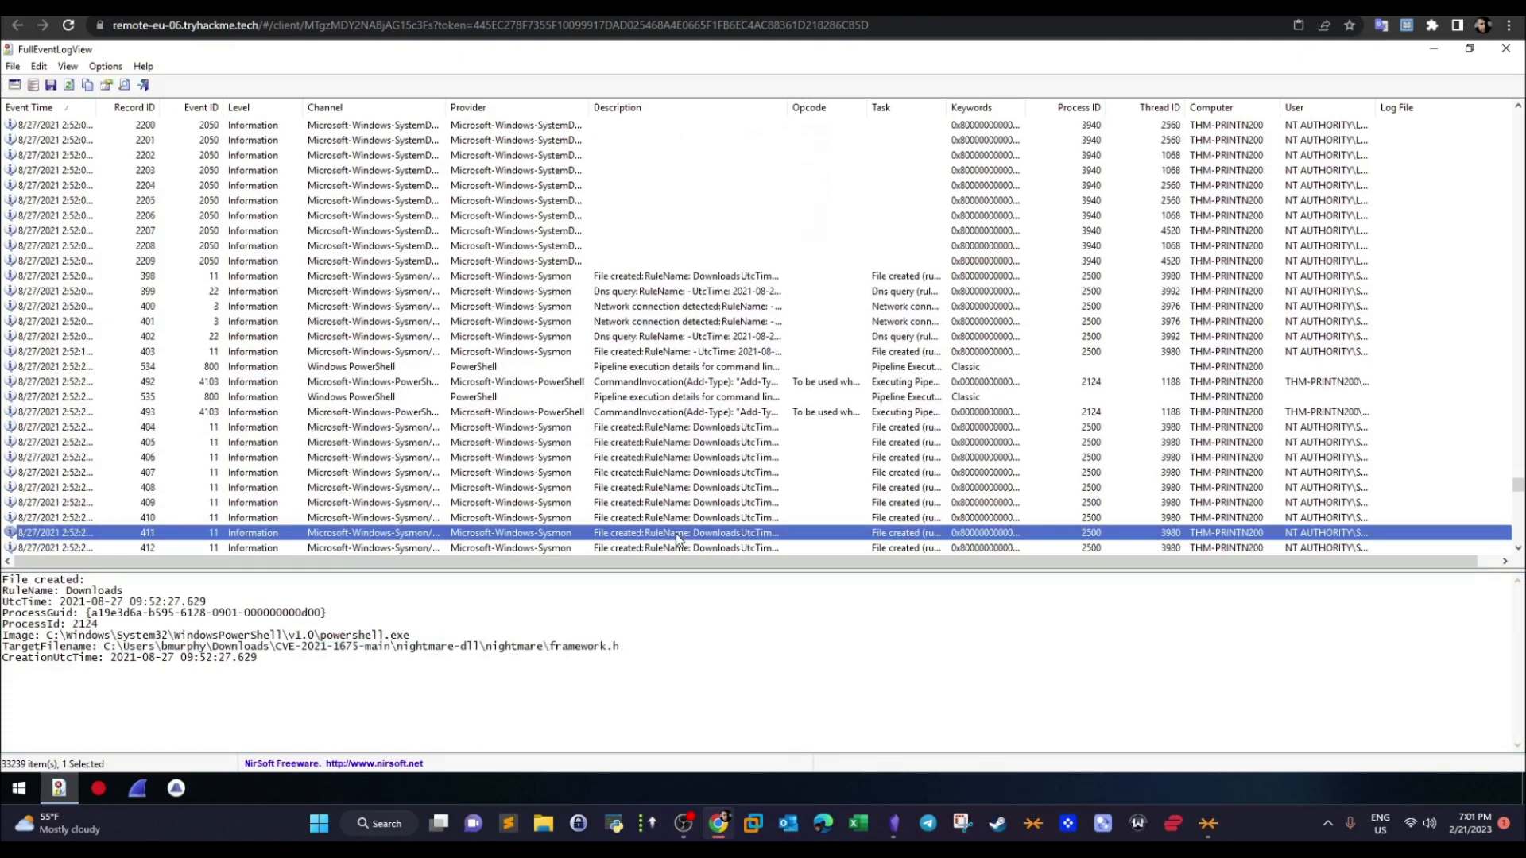
{"action": "key", "text": "Down"}
{"action": "key", "text": "Down"}
{"action": "key", "text": "Down"}
{"action": "key", "text": "Down"}
{"action": "key", "text": "Down"}
{"action": "key", "text": "Down"}
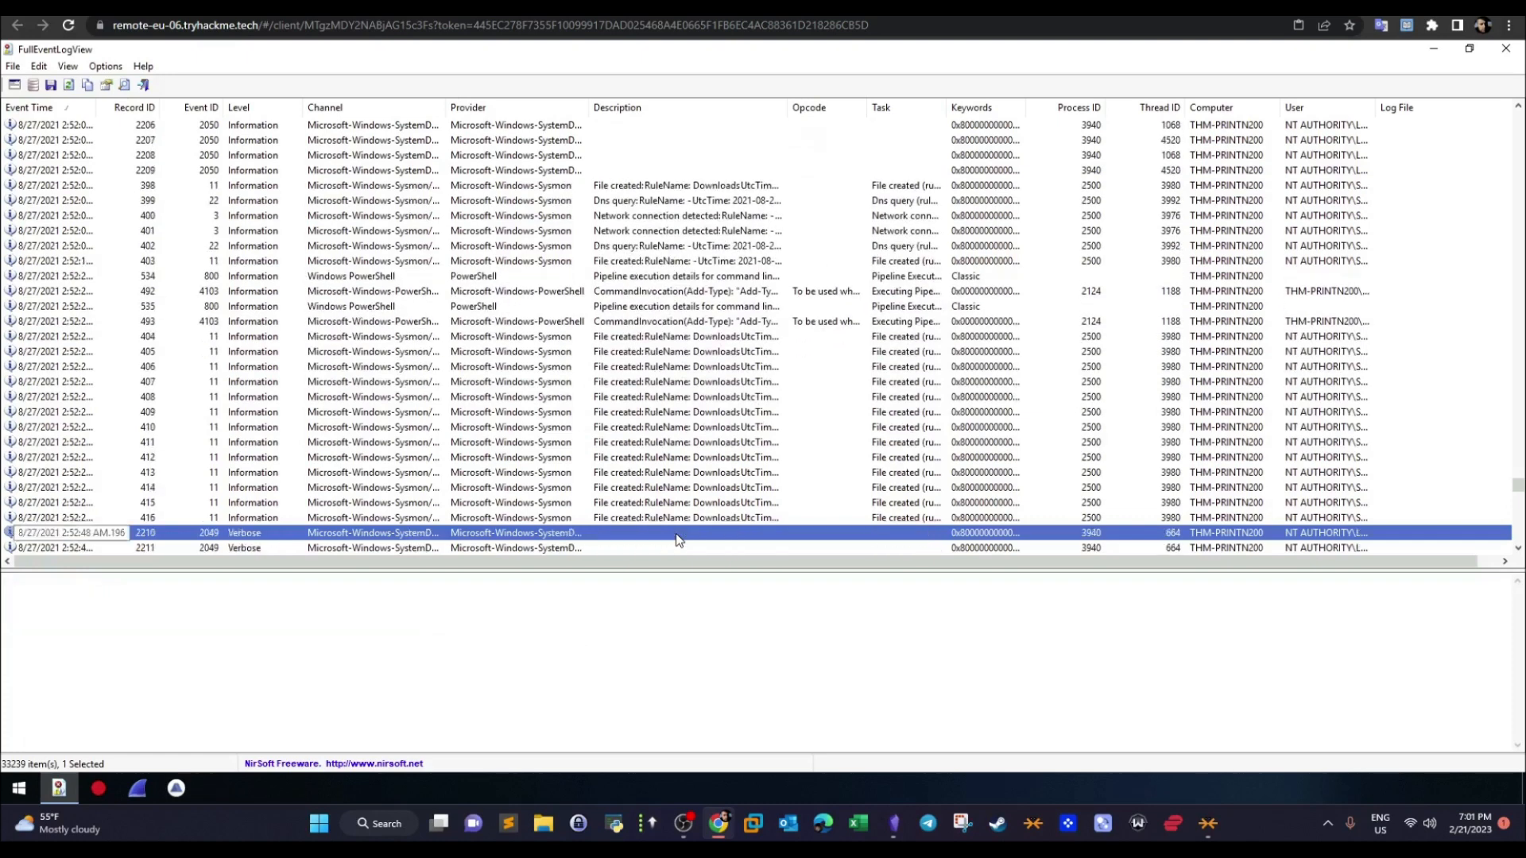
- Check the malicious DLL's temp location answer in the TryHackMe room, then return to the event log
{"action": "left_click", "coordinate": [270, 7]}
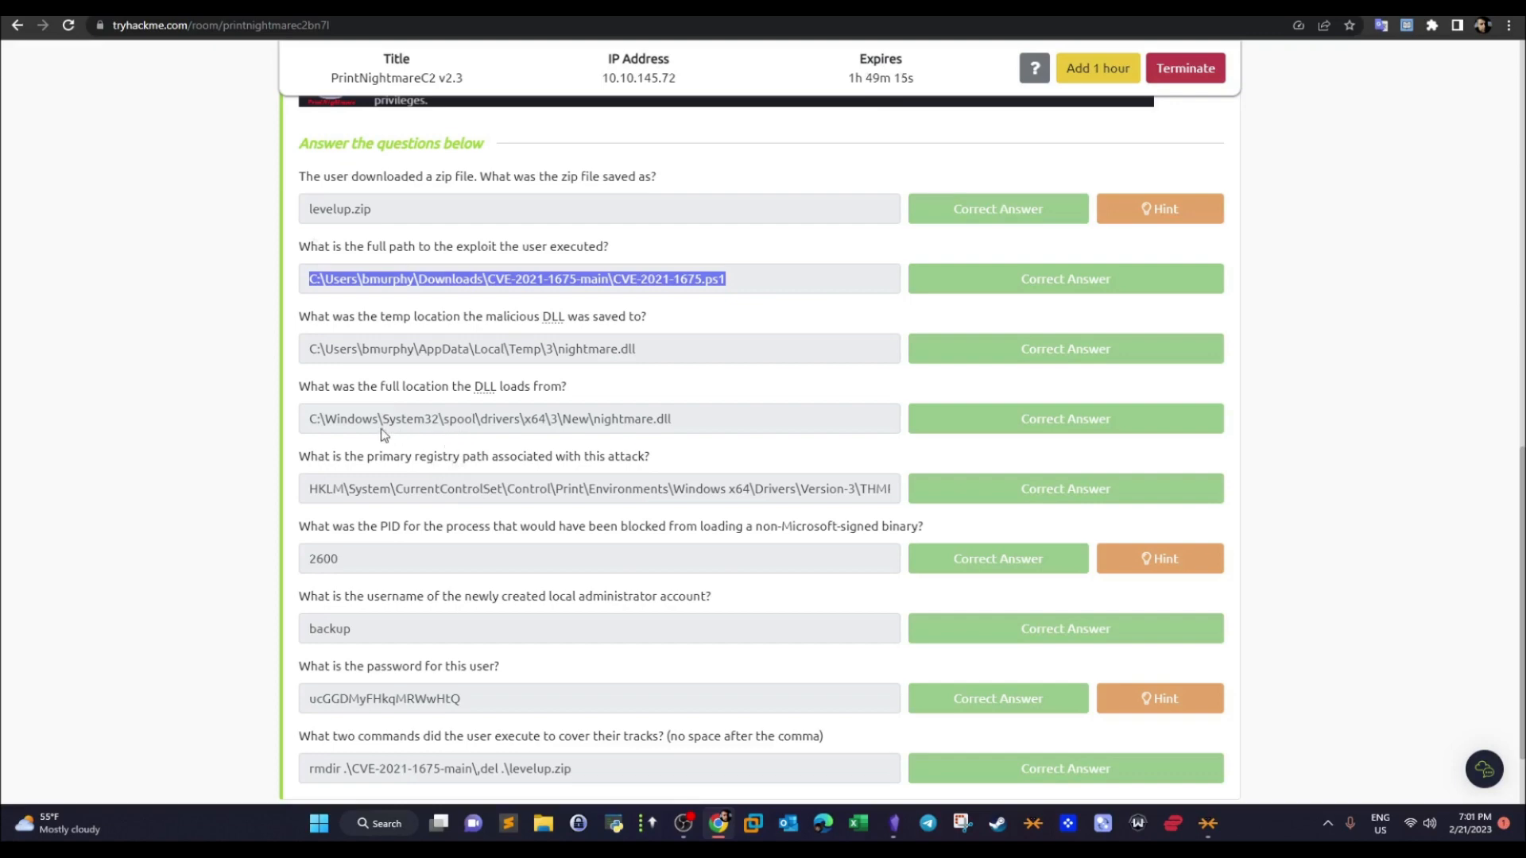
{"action": "left_click_drag", "start_coordinate": [657, 347], "coordinate": [319, 346]}
{"action": "key", "text": "ctrl+Tab"}
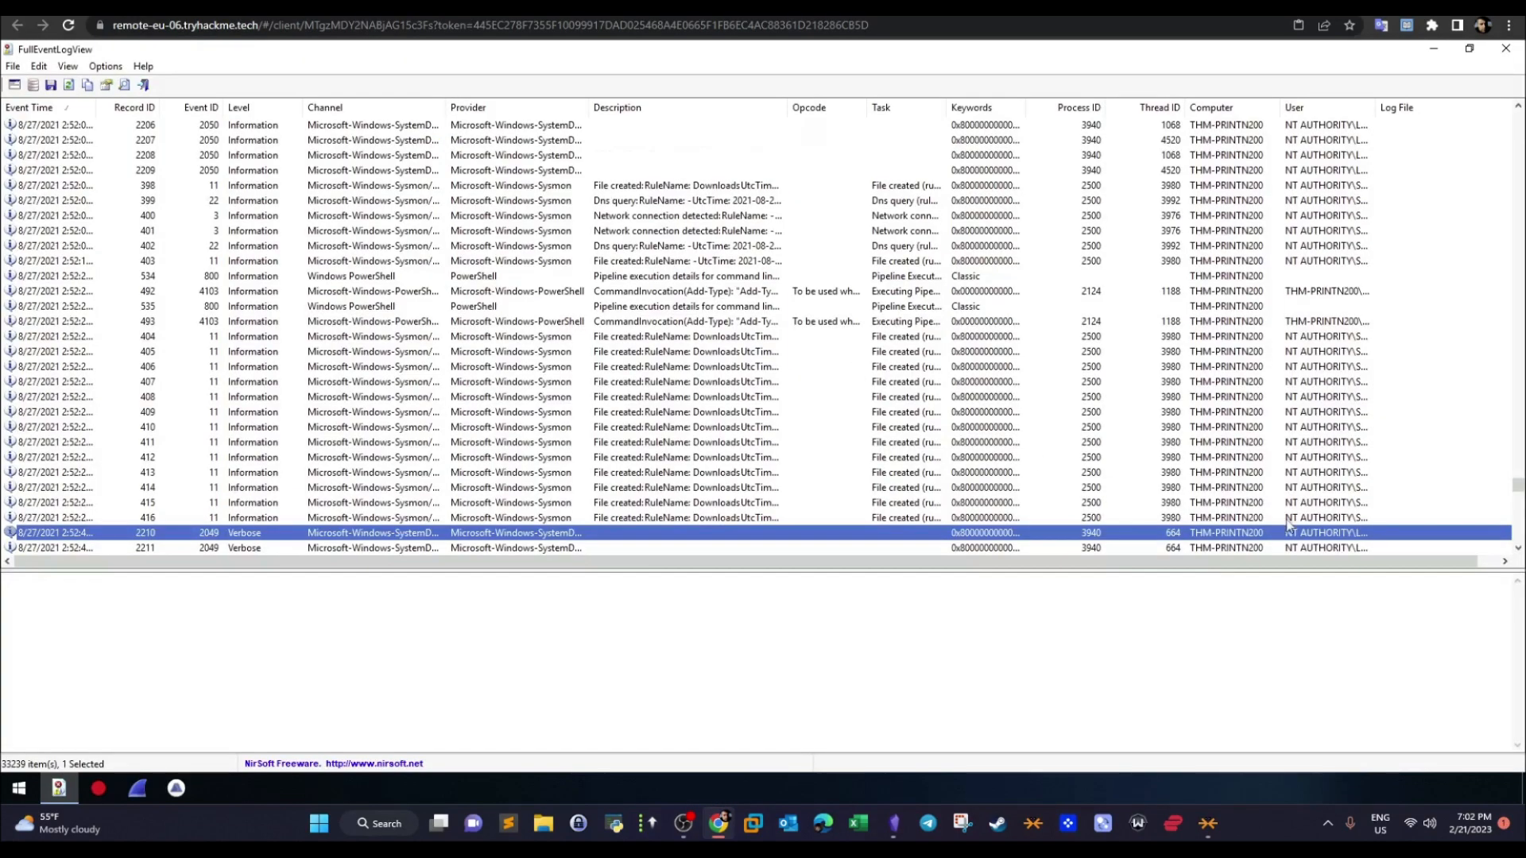
- Search the event log downward for "temp" from the events after file-created record 416
{"action": "left_click", "coordinate": [1518, 548]}
{"action": "scroll", "coordinate": [1519, 548], "scroll_direction": "down", "scroll_amount": 4}
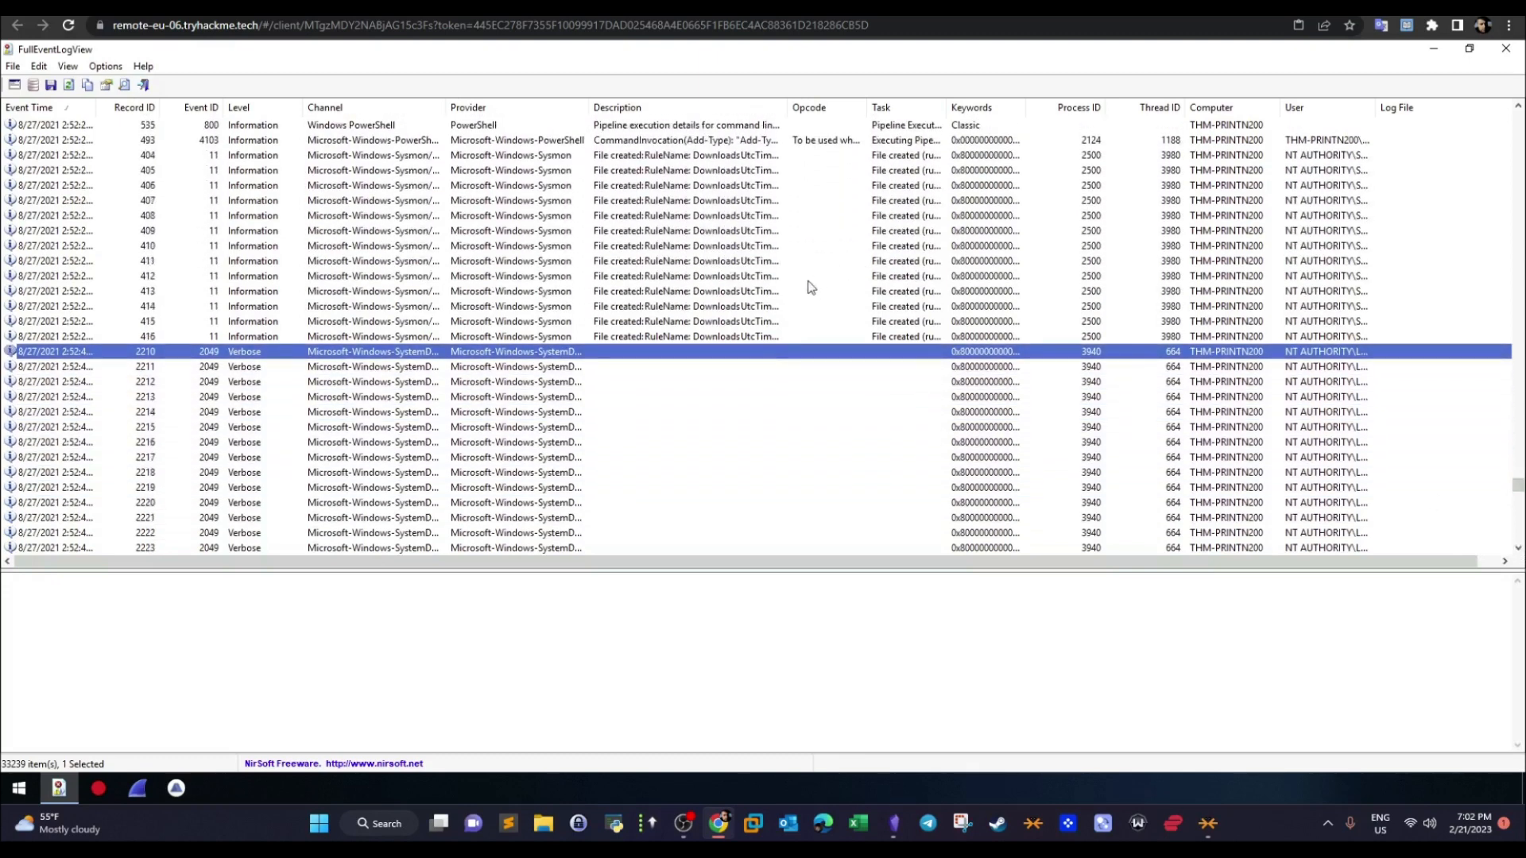
{"action": "key", "text": "ctrl+f"}
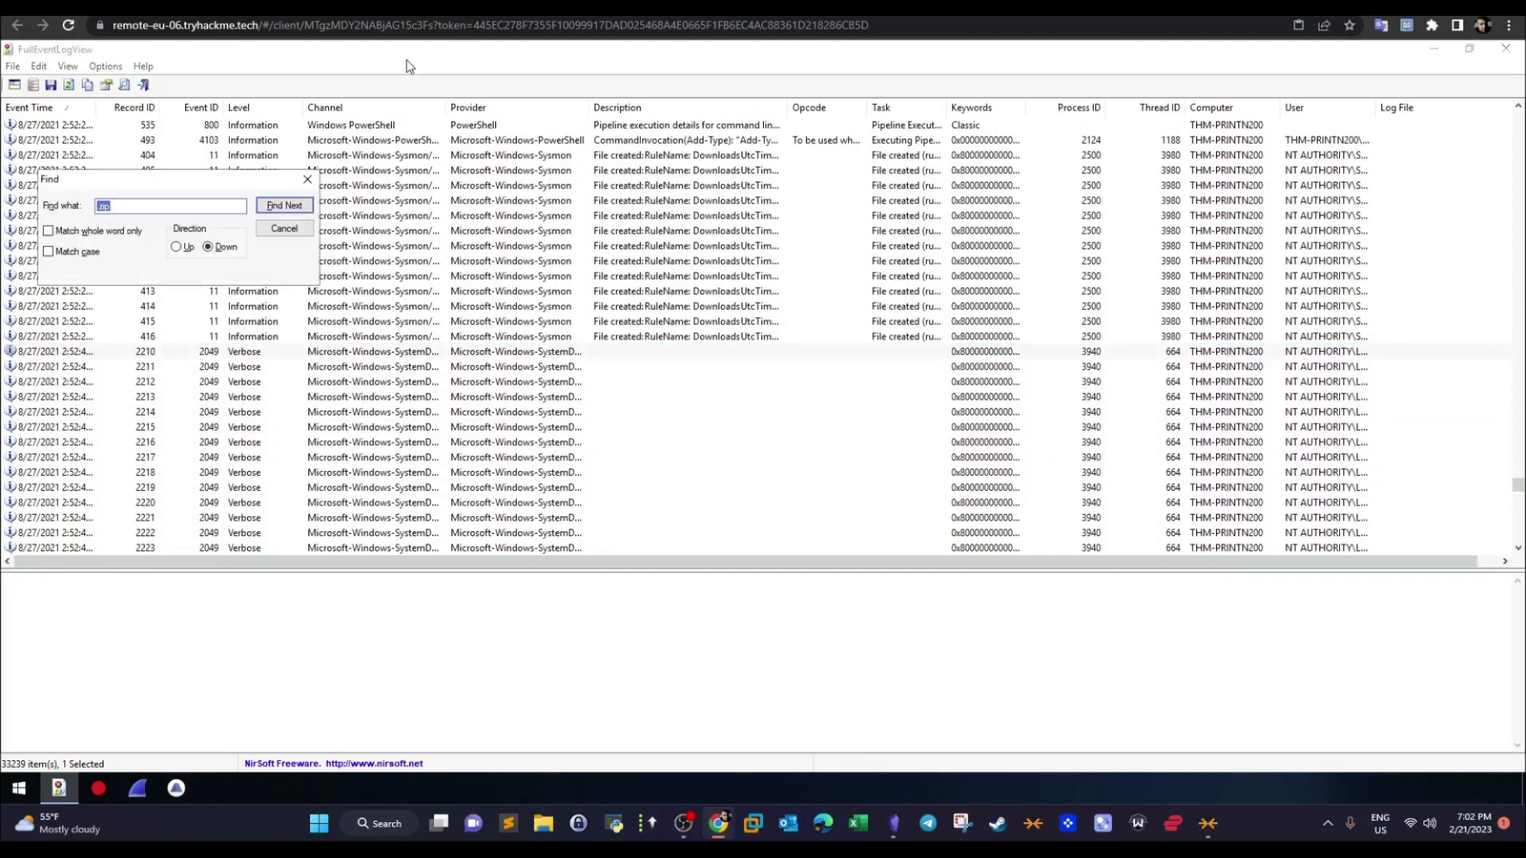
{"action": "type", "text": "temp"}
{"action": "left_click", "coordinate": [303, 208]}
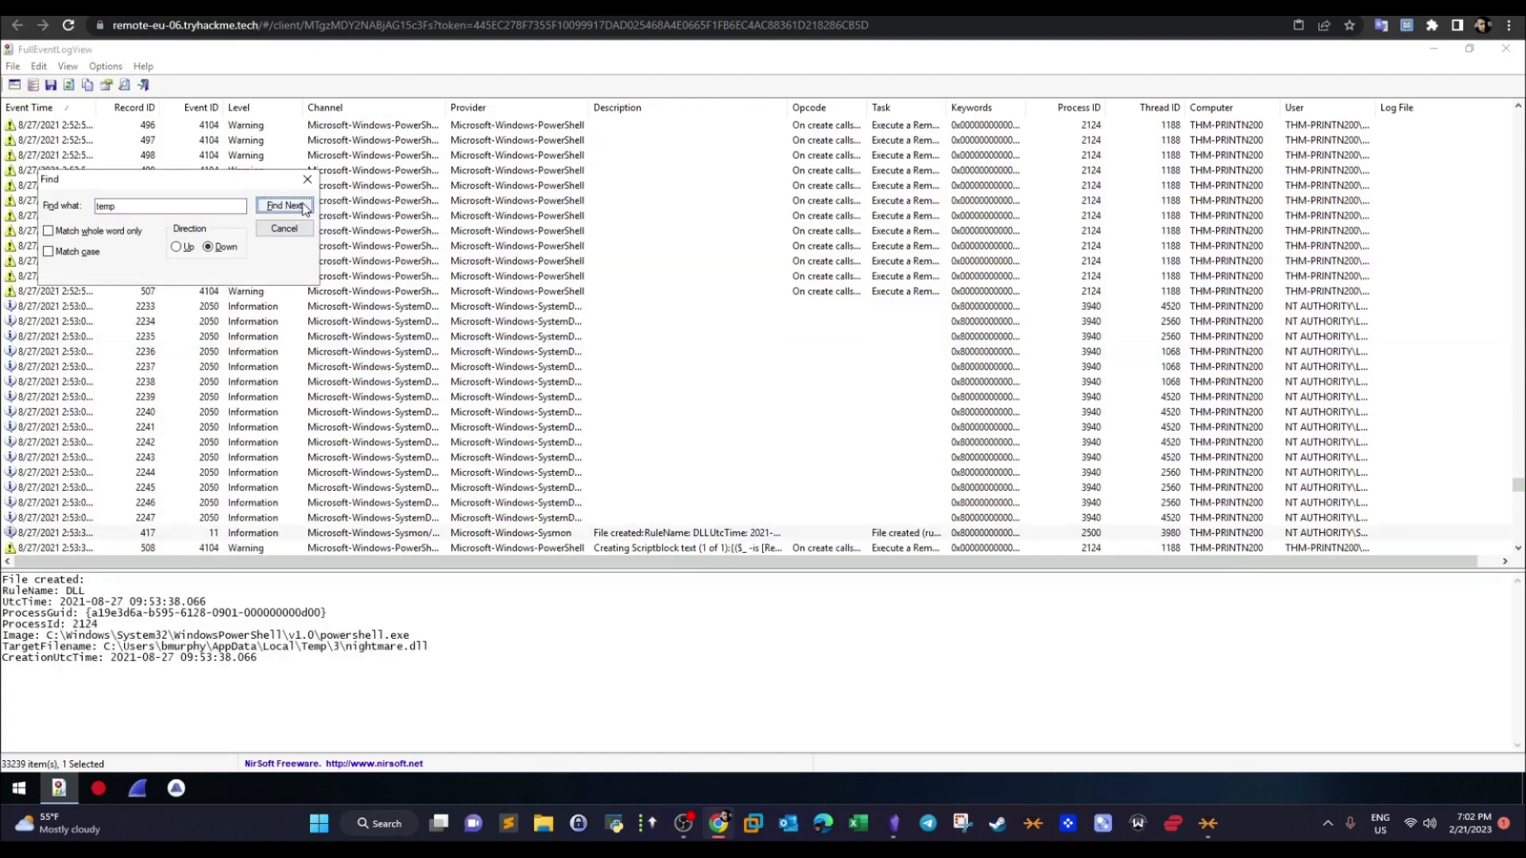
{"action": "left_click", "coordinate": [308, 180]}
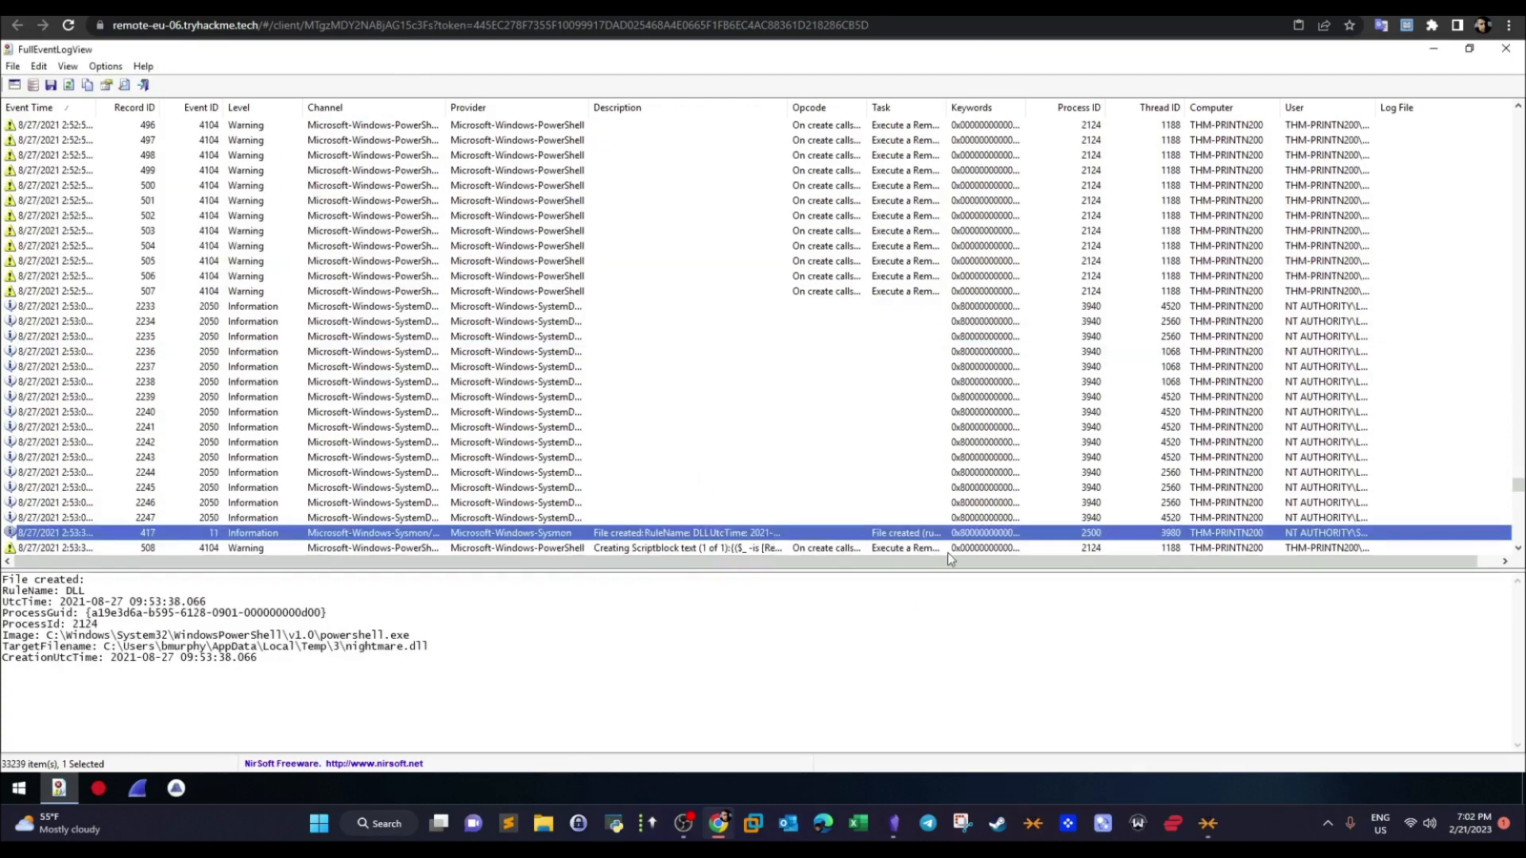
- Examine the process image and full target filename of file-created record 417
{"action": "left_click", "coordinate": [1519, 549]}
{"action": "left_click", "coordinate": [1519, 549]}
{"action": "left_click", "coordinate": [1519, 550]}
{"action": "left_click", "coordinate": [1519, 549]}
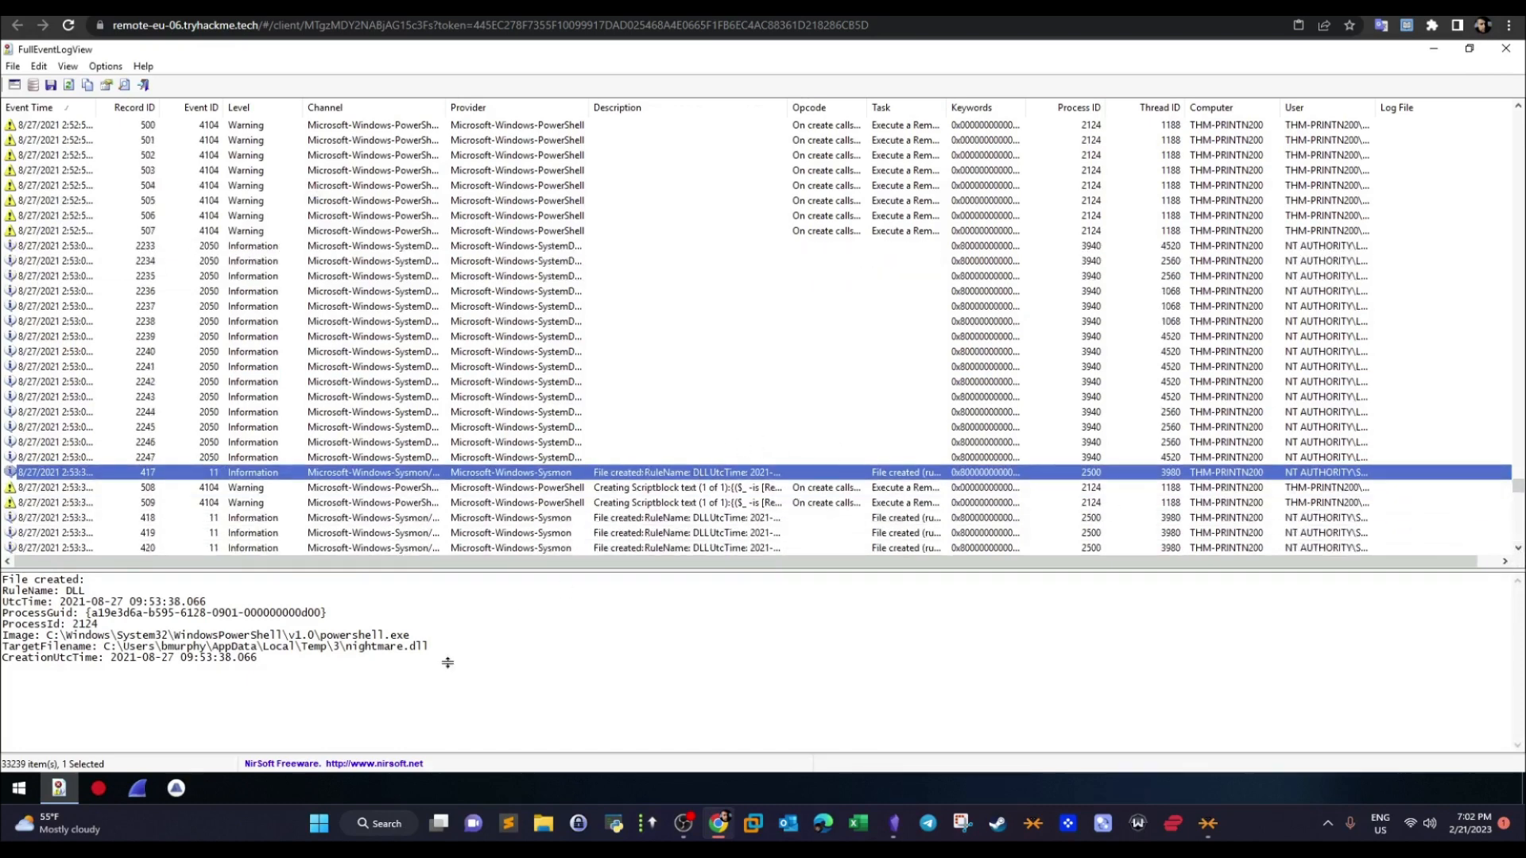
{"action": "left_click_drag", "start_coordinate": [425, 649], "coordinate": [320, 636]}
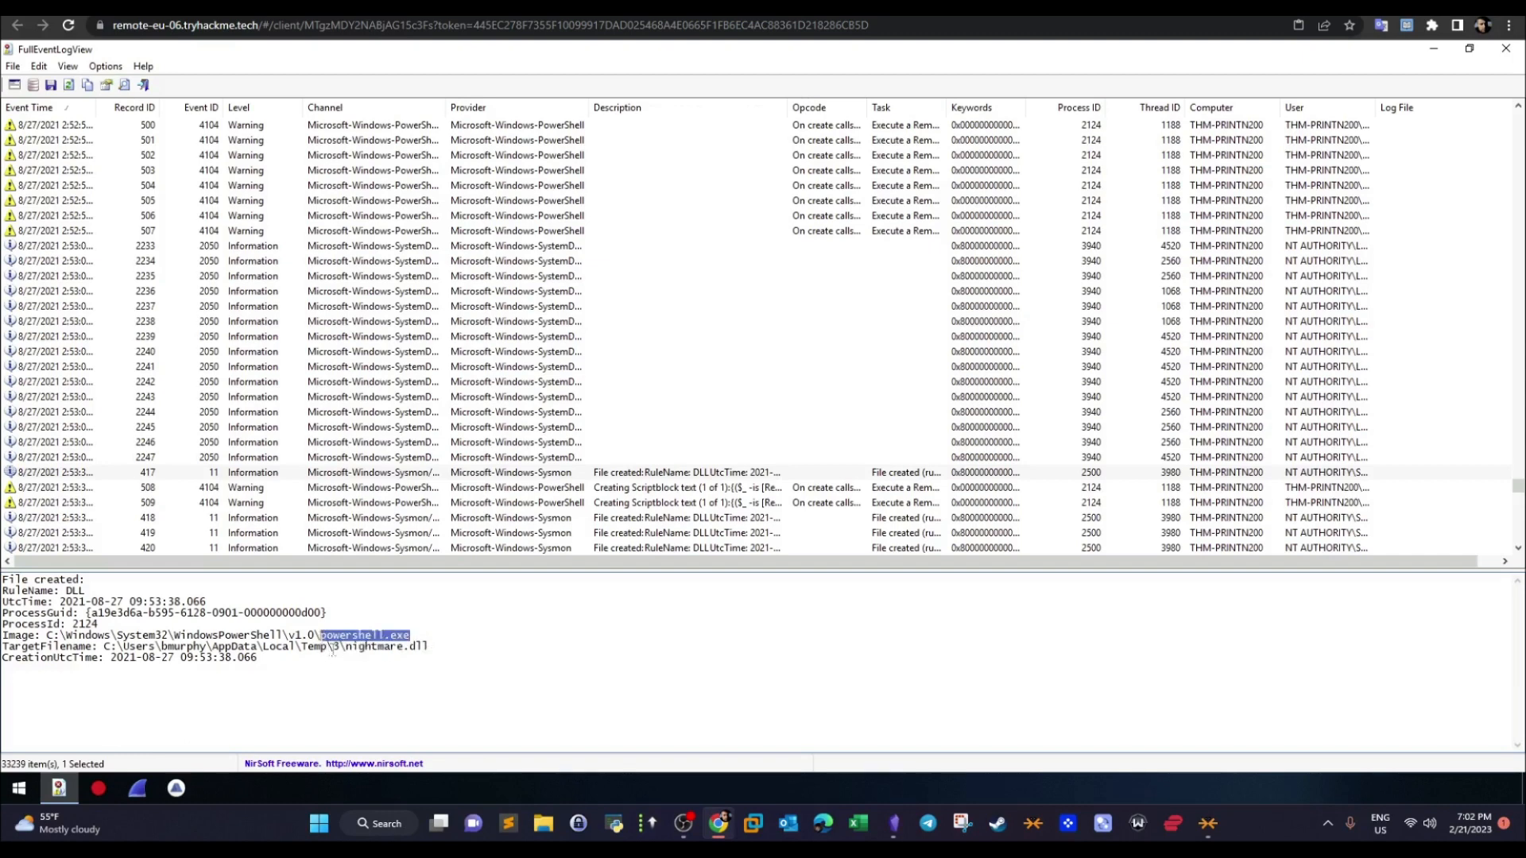
{"action": "left_click_drag", "start_coordinate": [431, 650], "coordinate": [108, 651]}
- Compare the temp path with the TryHackMe answer, read the question about the DLL's full load location, and return to the event log
{"action": "key", "text": "ctrl+Tab"}
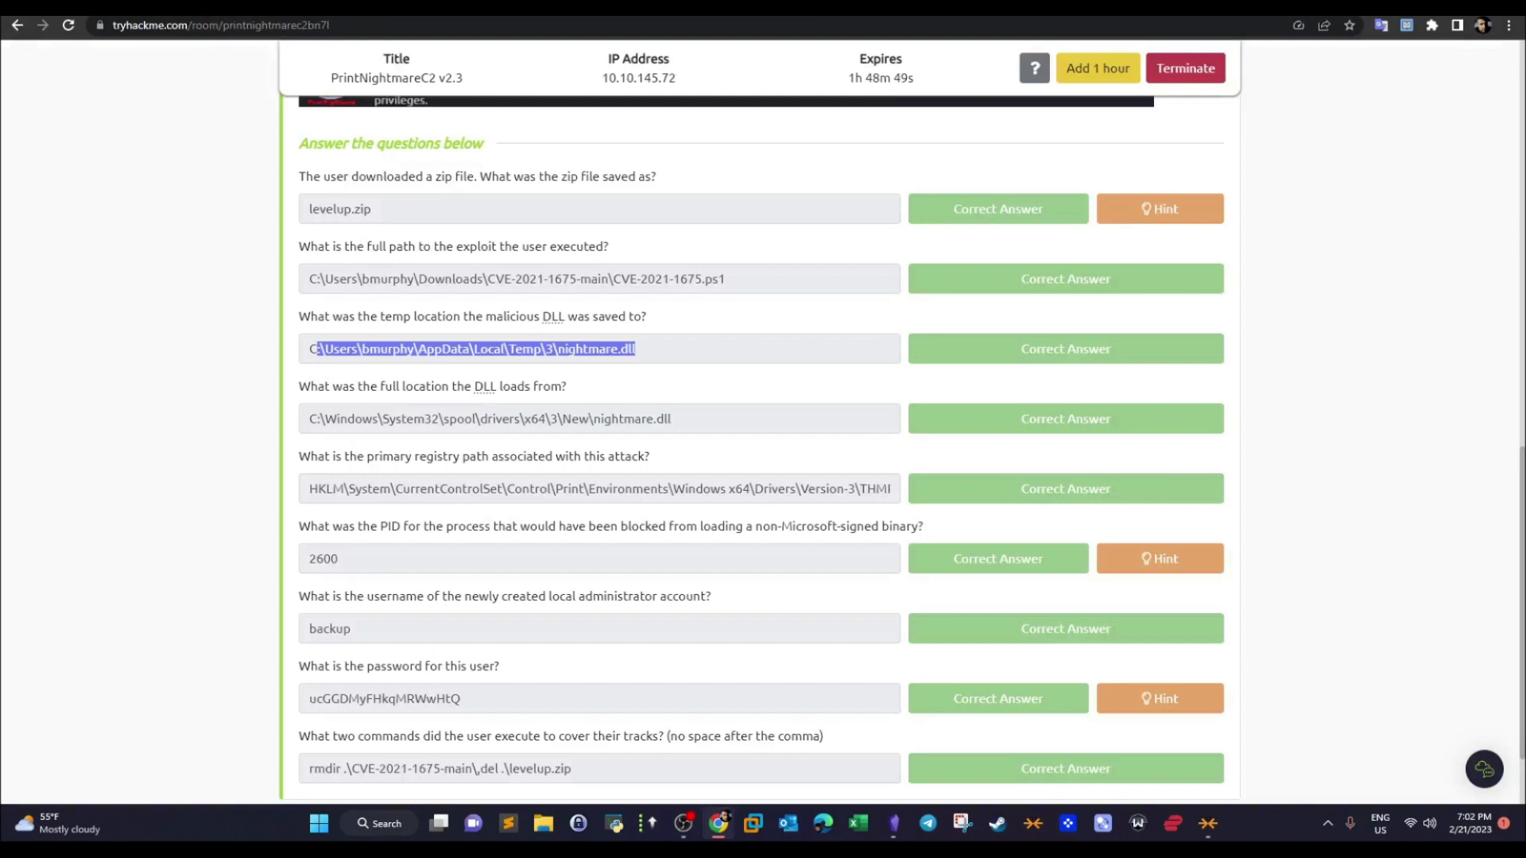
{"action": "left_click", "coordinate": [631, 397]}
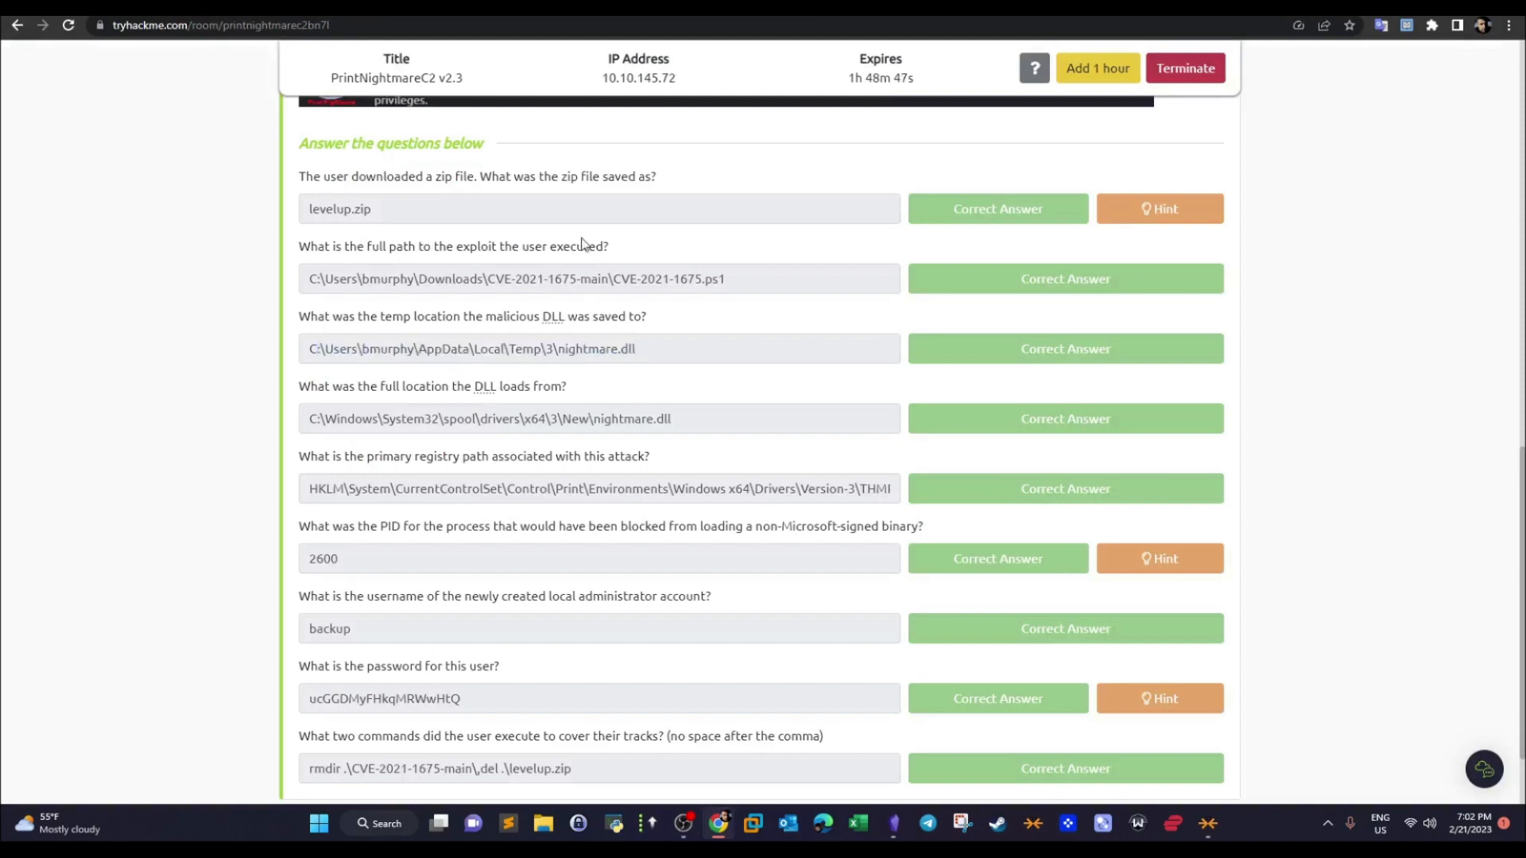
{"action": "left_click_drag", "start_coordinate": [311, 389], "coordinate": [572, 395]}
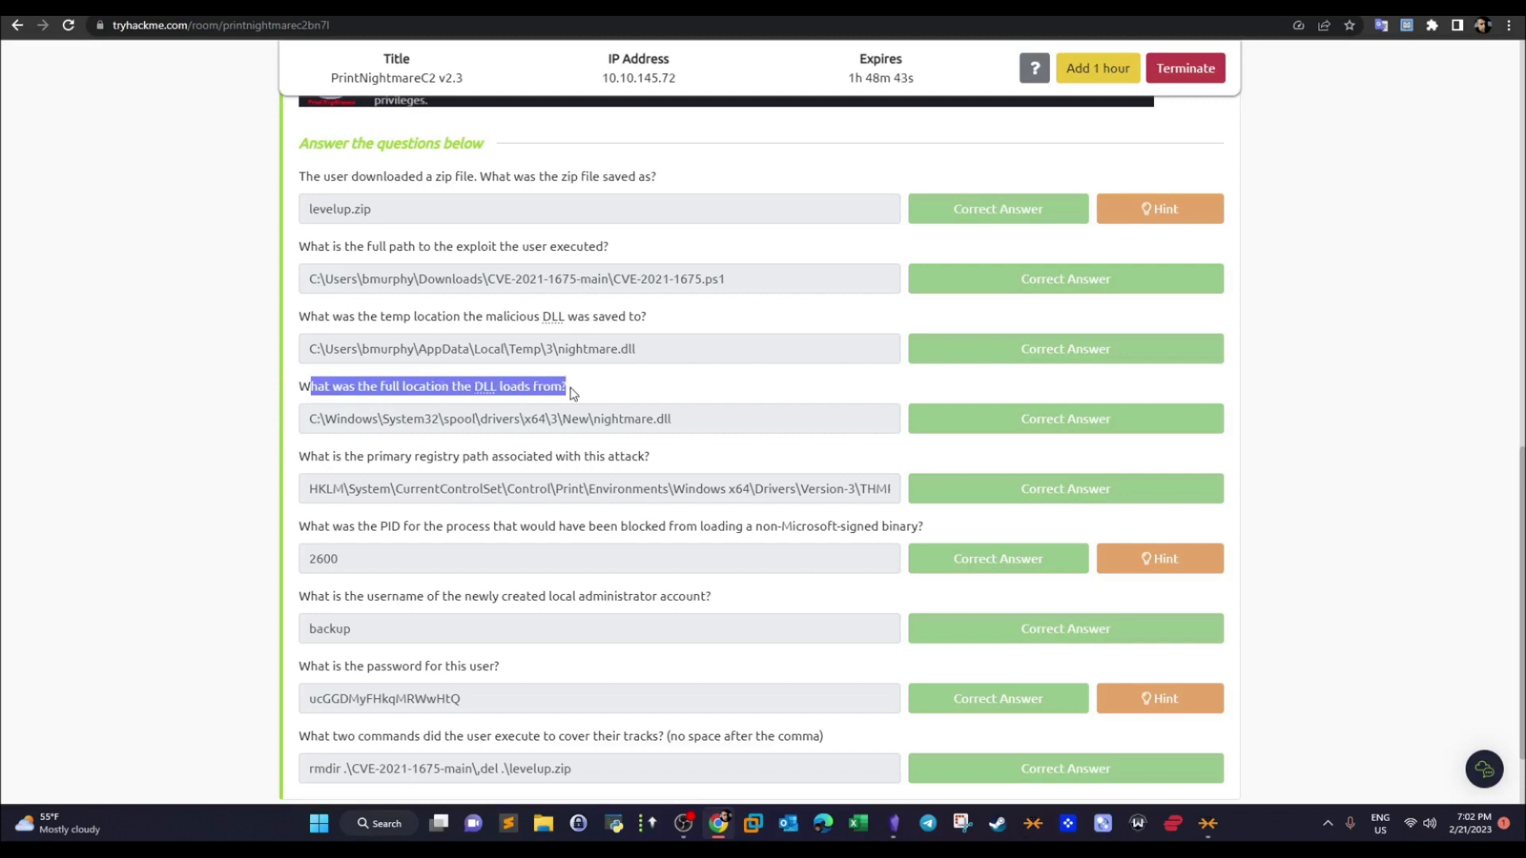
{"action": "left_click_drag", "start_coordinate": [572, 395], "coordinate": [571, 397]}
{"action": "left_click", "coordinate": [469, 8]}
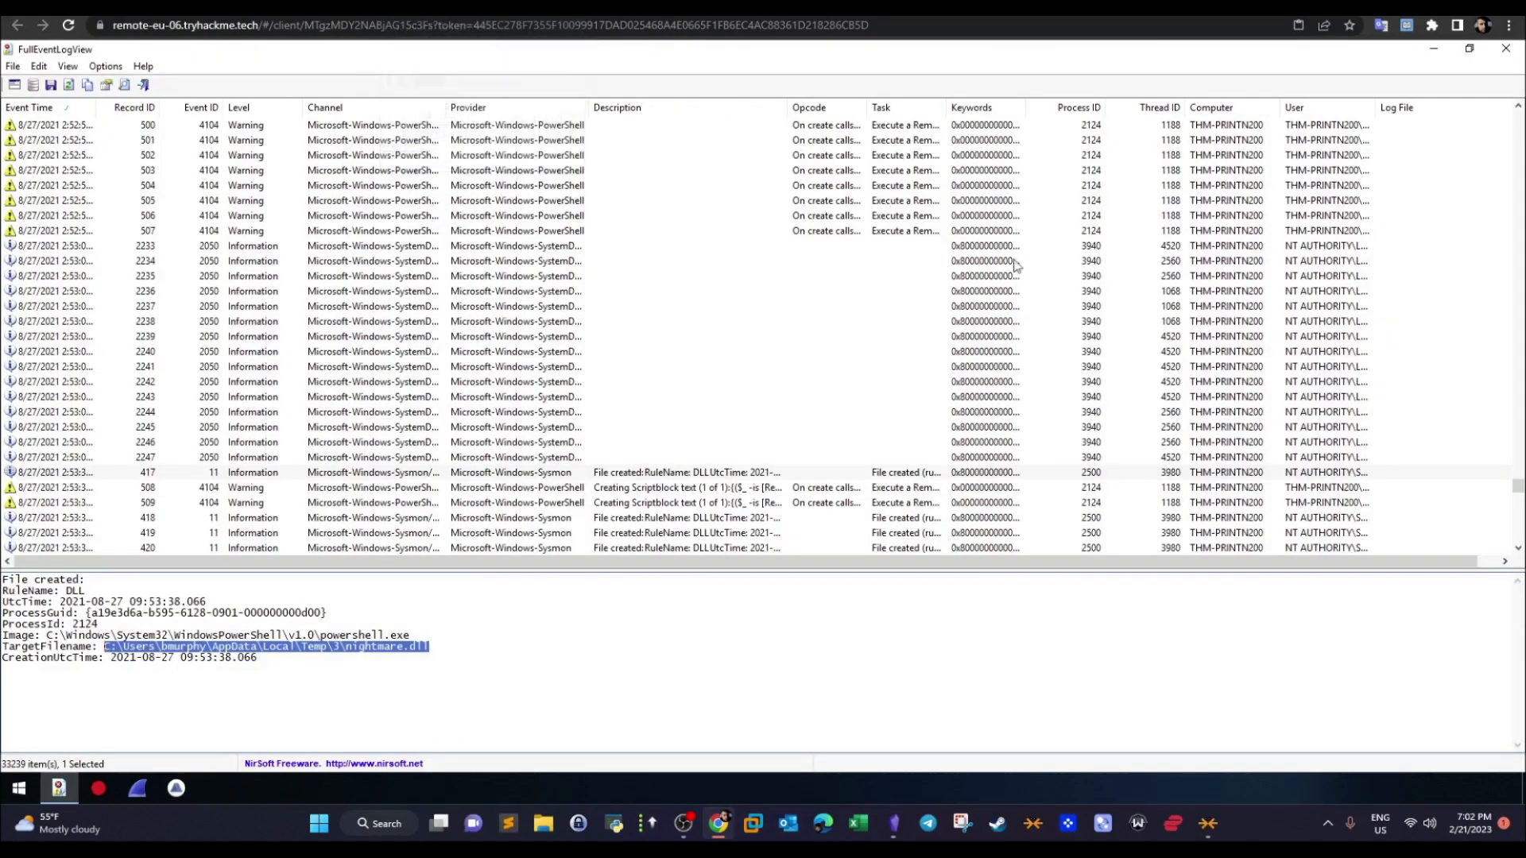
- Compare the image and target filename of file-created record 418 with those of record 417
{"action": "left_click", "coordinate": [1518, 549]}
{"action": "left_click", "coordinate": [1518, 549]}
{"action": "left_click", "coordinate": [1518, 549]}
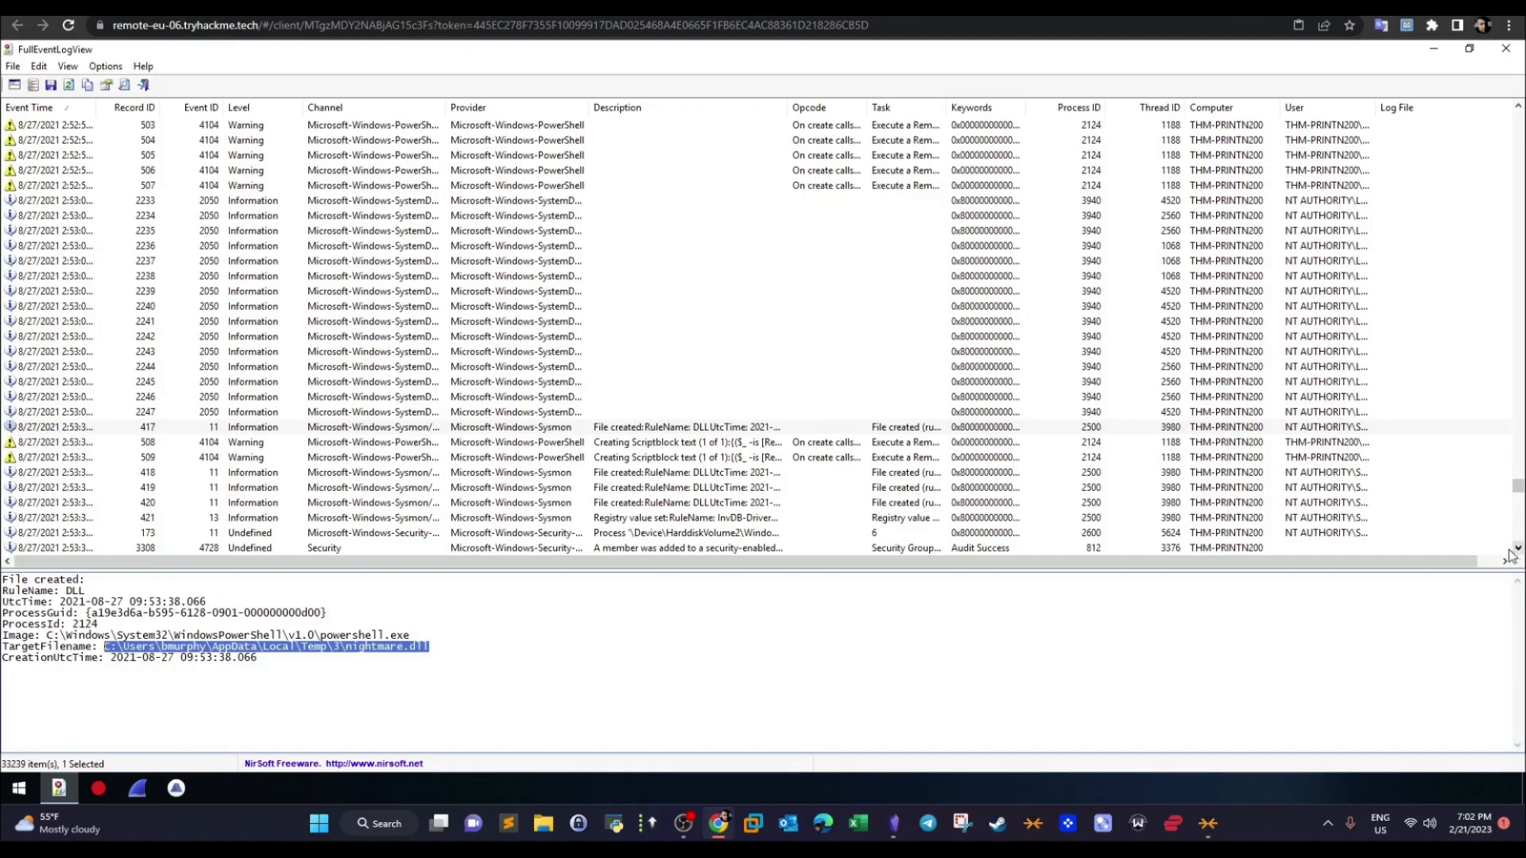
{"action": "left_click", "coordinate": [633, 475]}
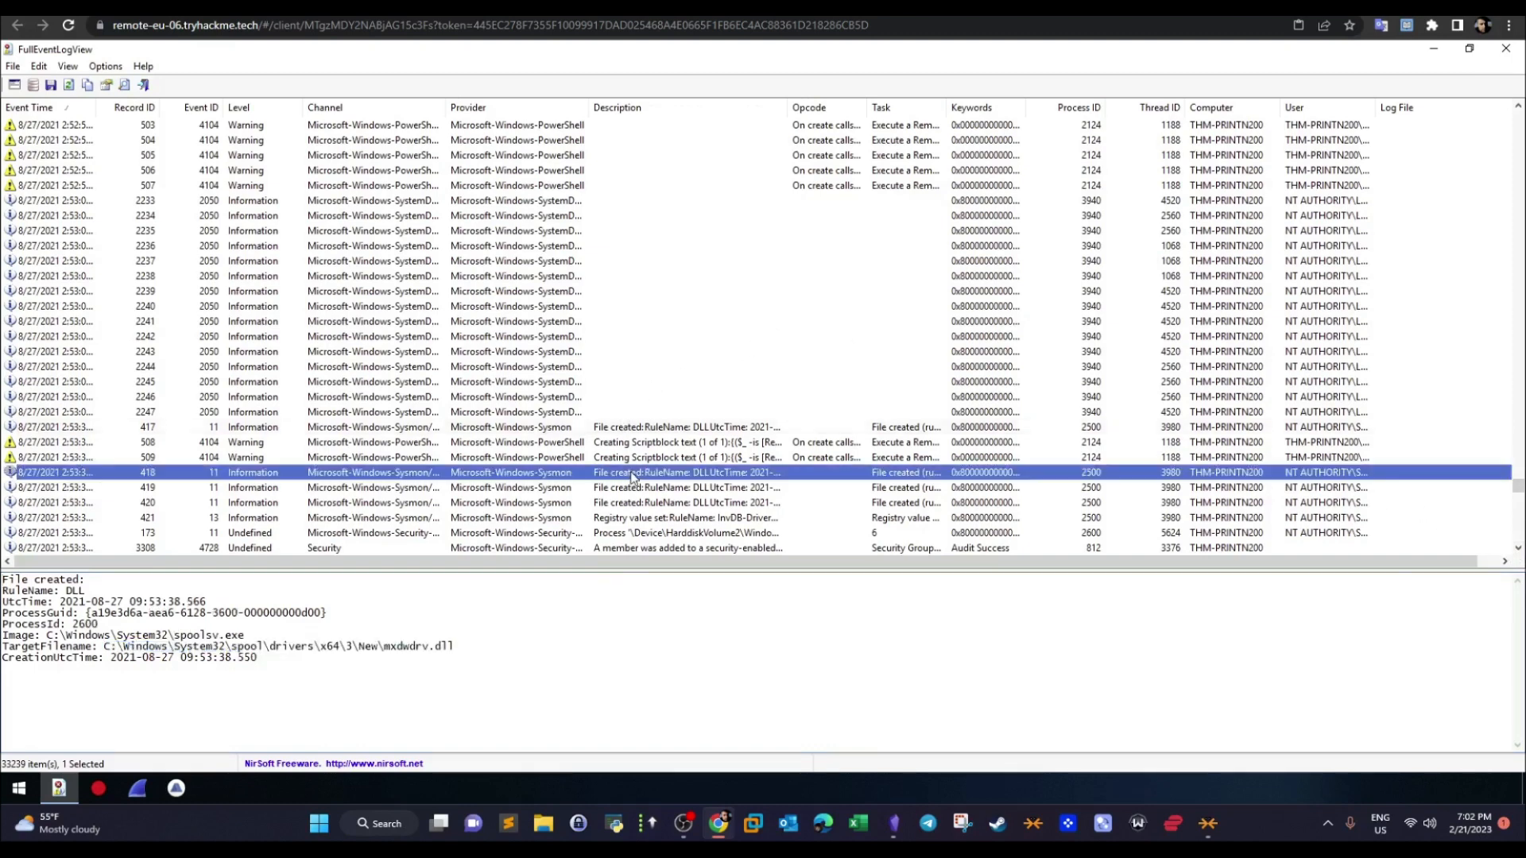
{"action": "left_click", "coordinate": [644, 429]}
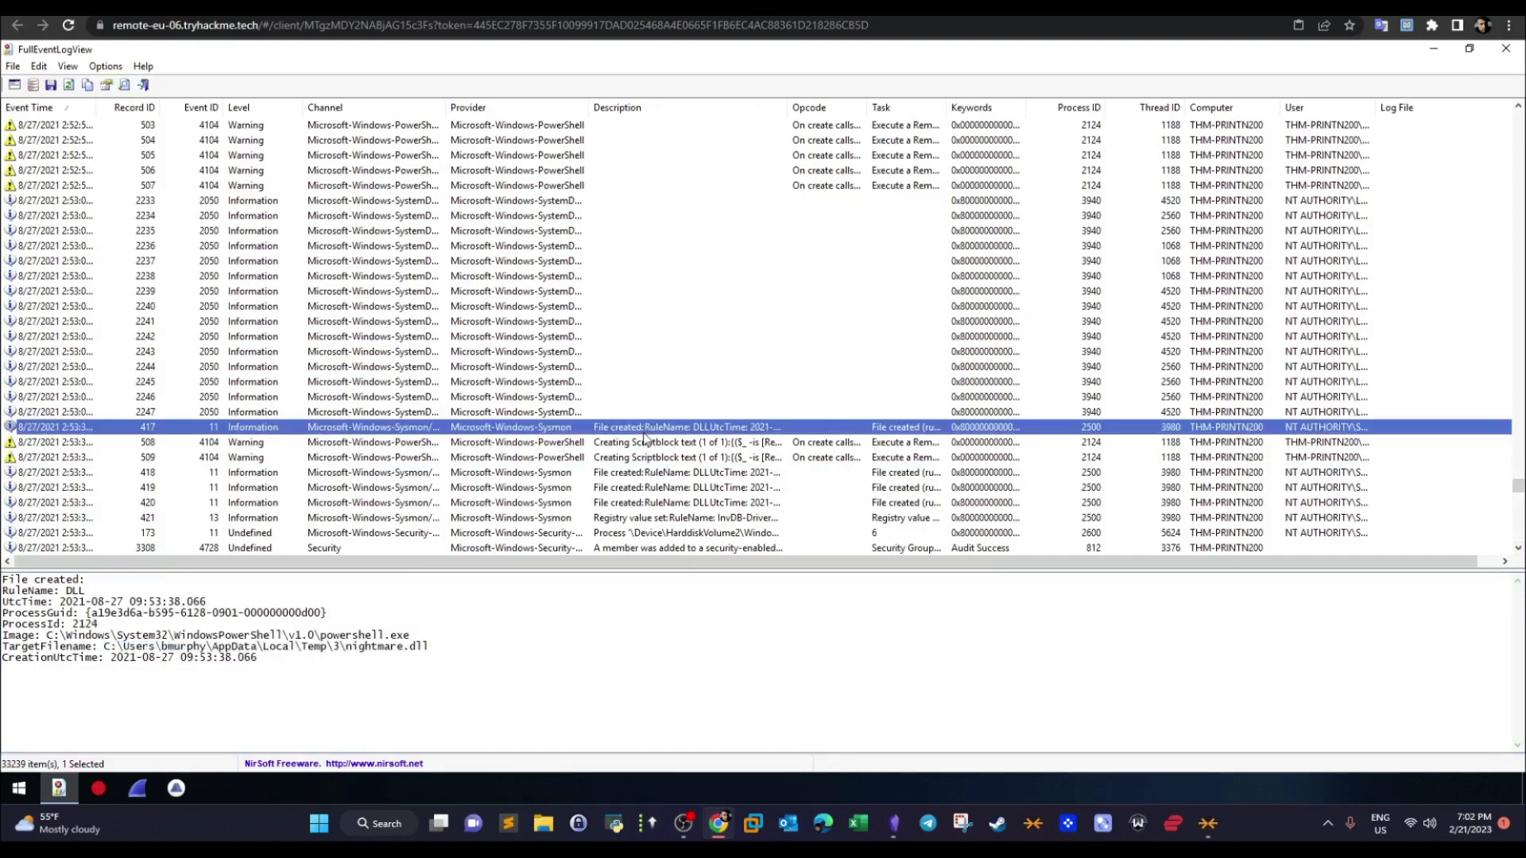
- Examine file-created records 418 and 419, checking the process image and full target filename of record 419
{"action": "left_click", "coordinate": [646, 474]}
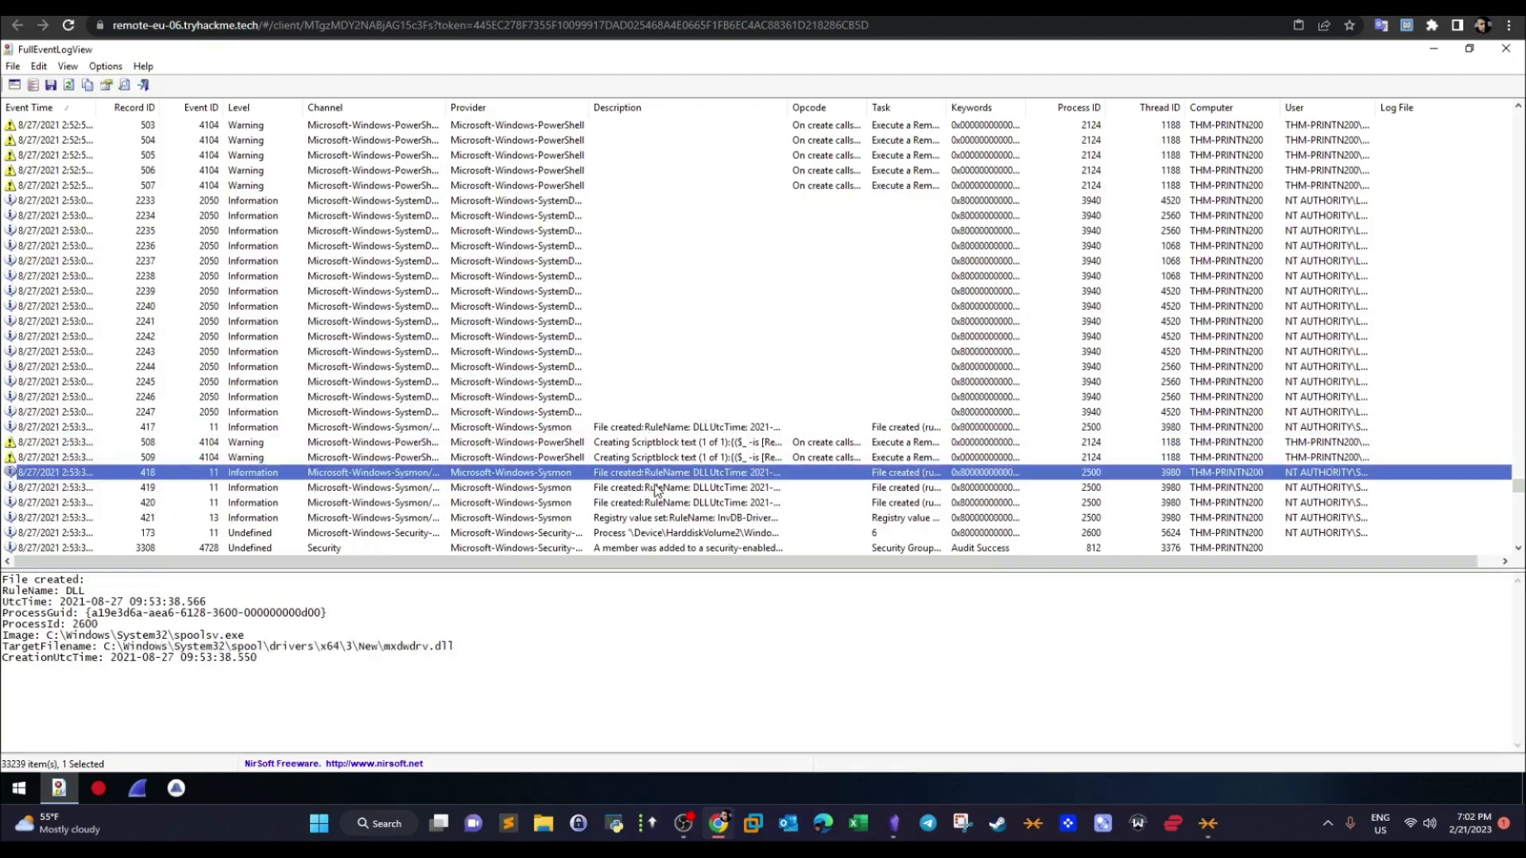
{"action": "left_click", "coordinate": [656, 488]}
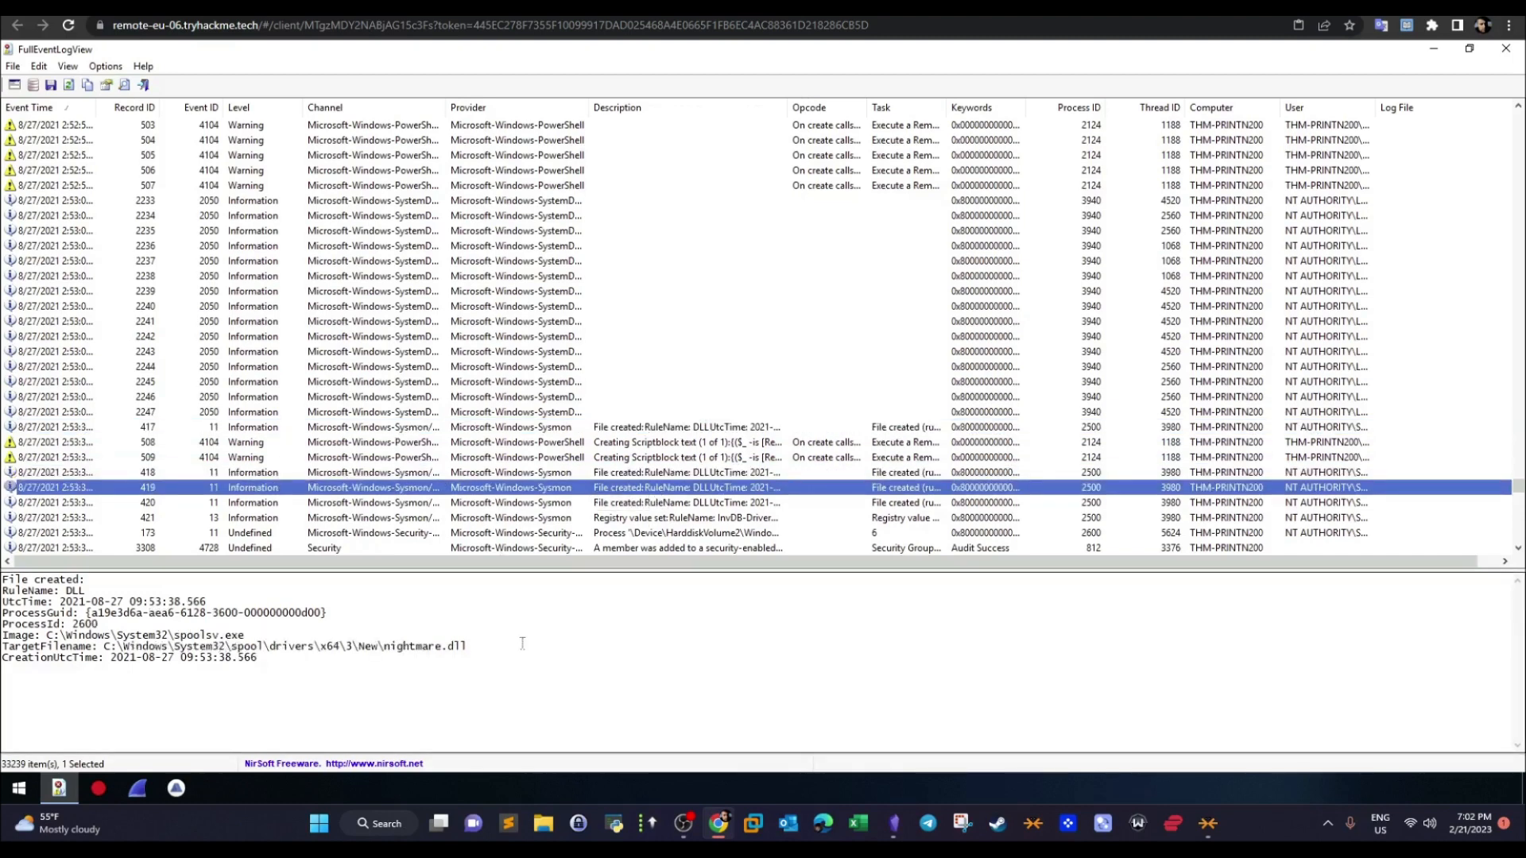
{"action": "left_click_drag", "start_coordinate": [469, 647], "coordinate": [174, 636]}
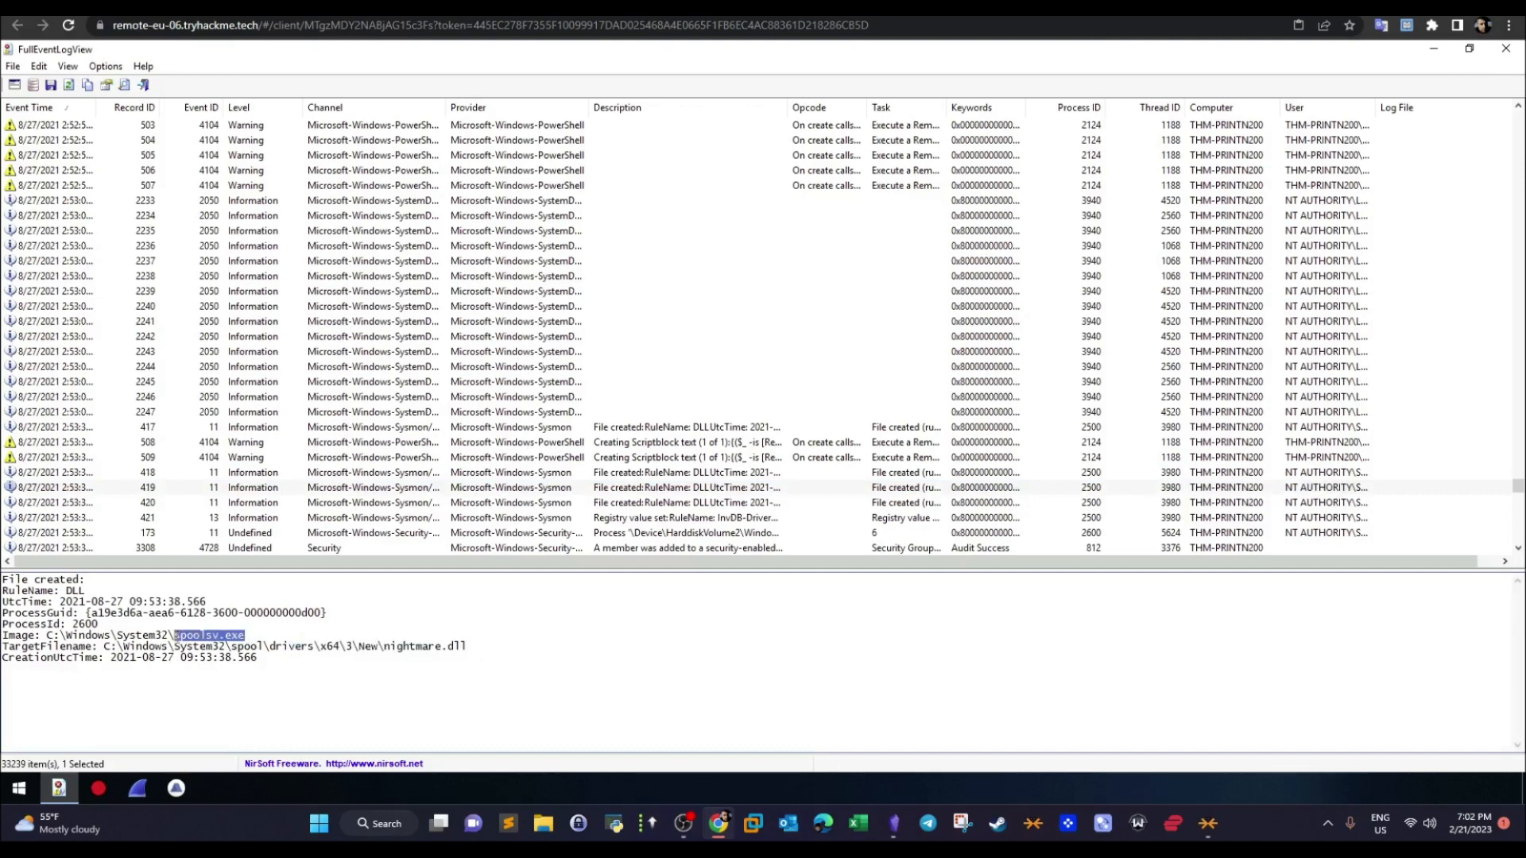
{"action": "left_click_drag", "start_coordinate": [468, 647], "coordinate": [384, 648]}
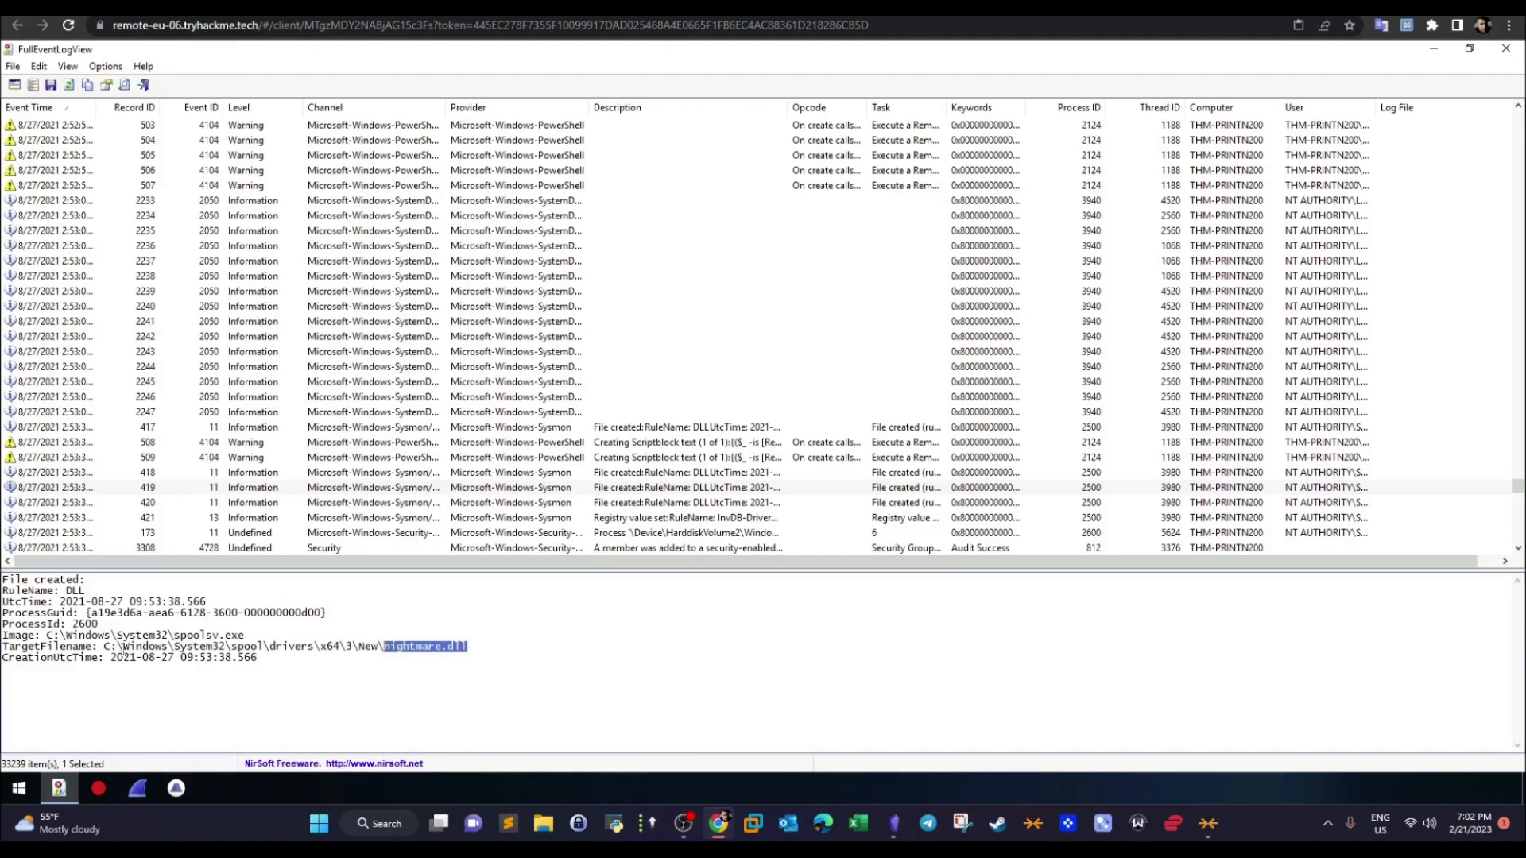
{"action": "left_click_drag", "start_coordinate": [104, 648], "coordinate": [469, 650]}
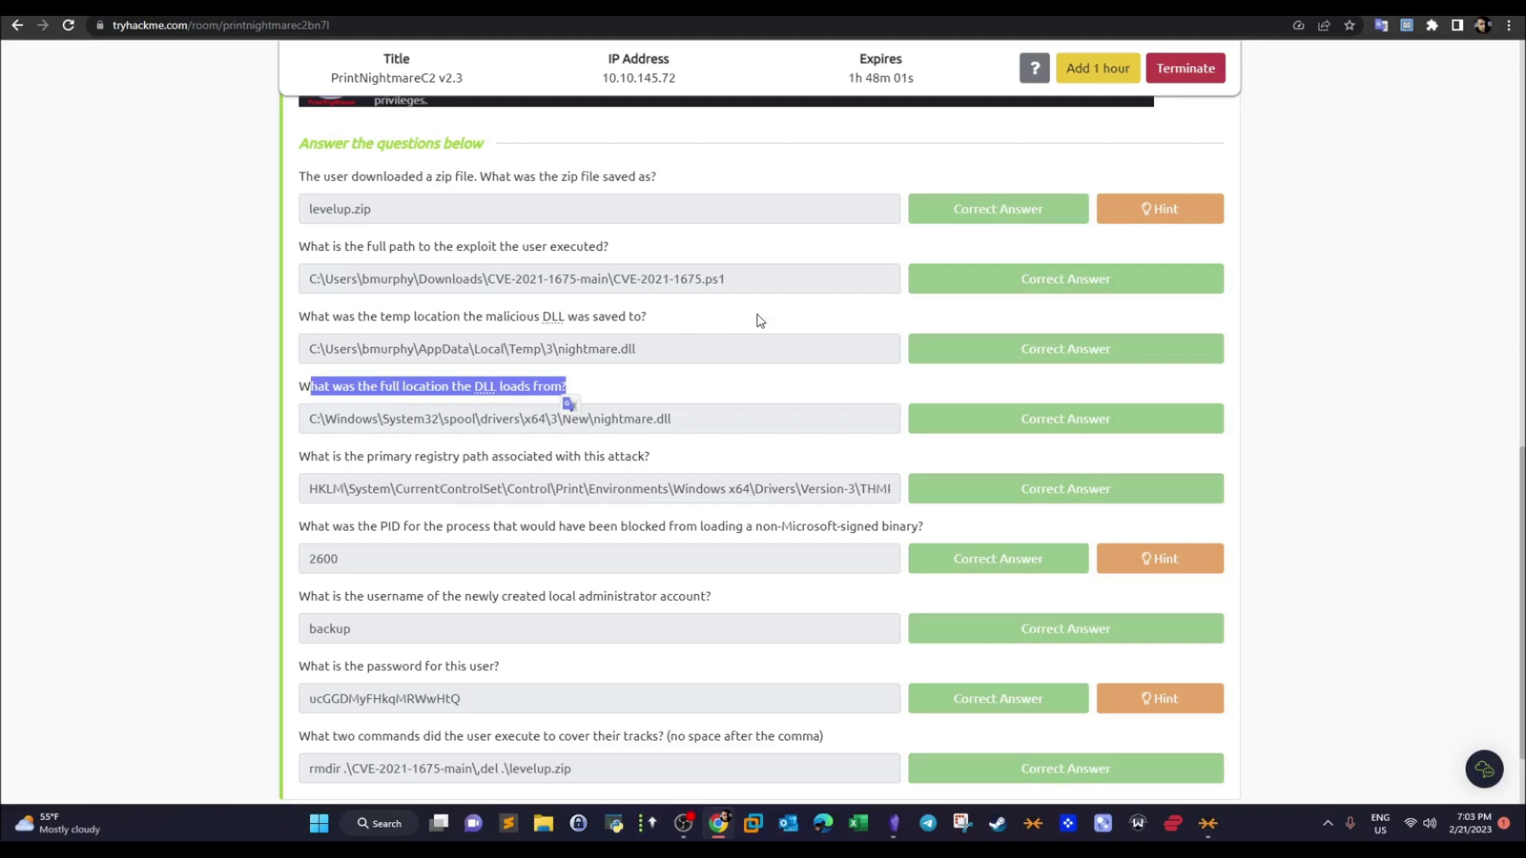
- Compare the temp and load location answers in TryHackMe, read the primary registry path question, and return to the event log
{"action": "left_click_drag", "start_coordinate": [635, 350], "coordinate": [388, 350]}
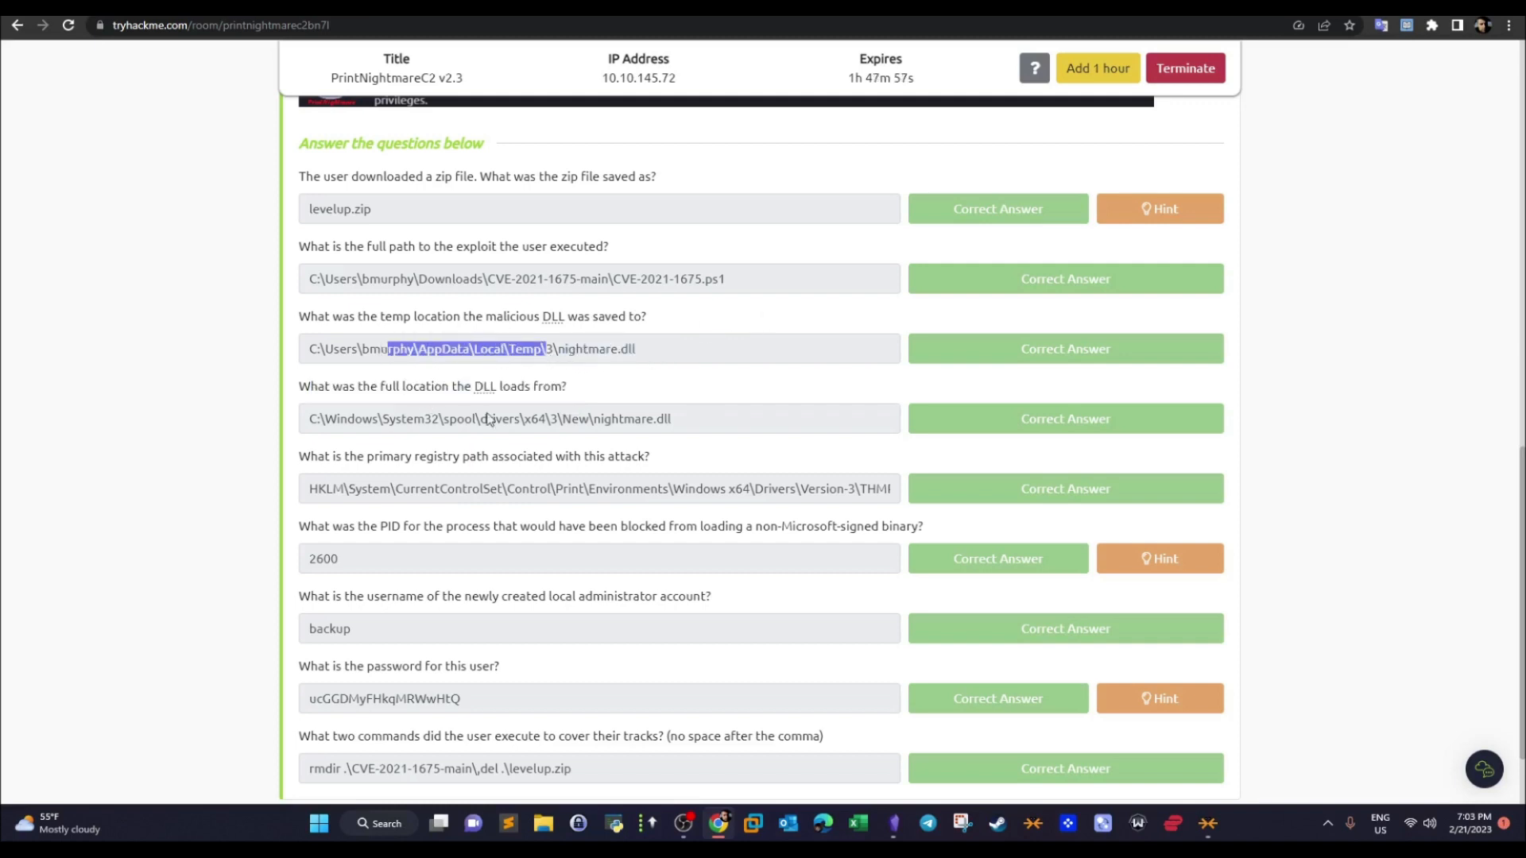
{"action": "left_click_drag", "start_coordinate": [670, 421], "coordinate": [251, 426]}
{"action": "left_click", "coordinate": [527, 454]}
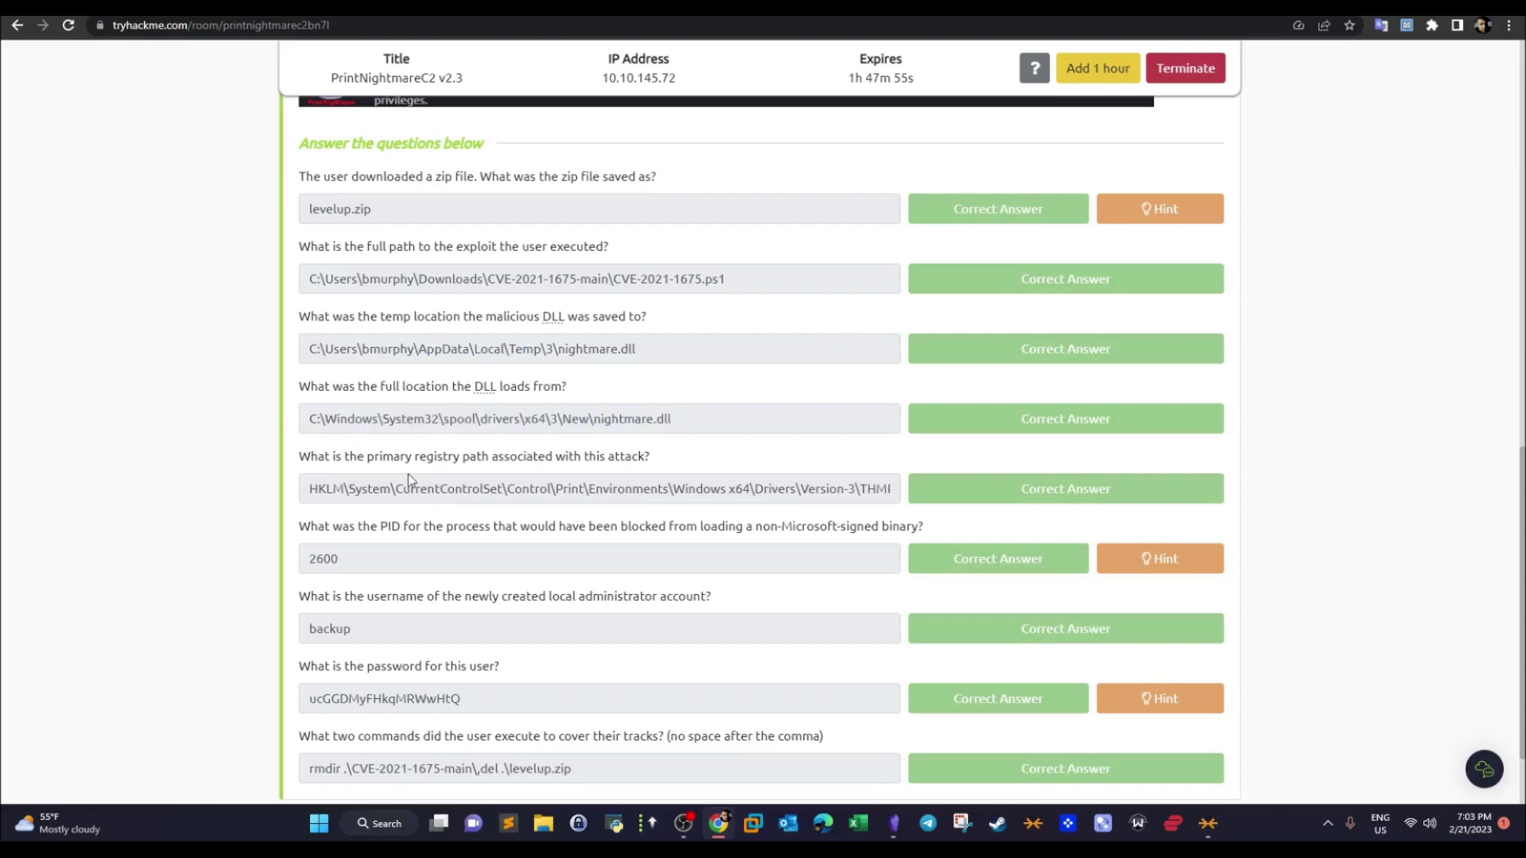
{"action": "left_click_drag", "start_coordinate": [325, 456], "coordinate": [623, 448]}
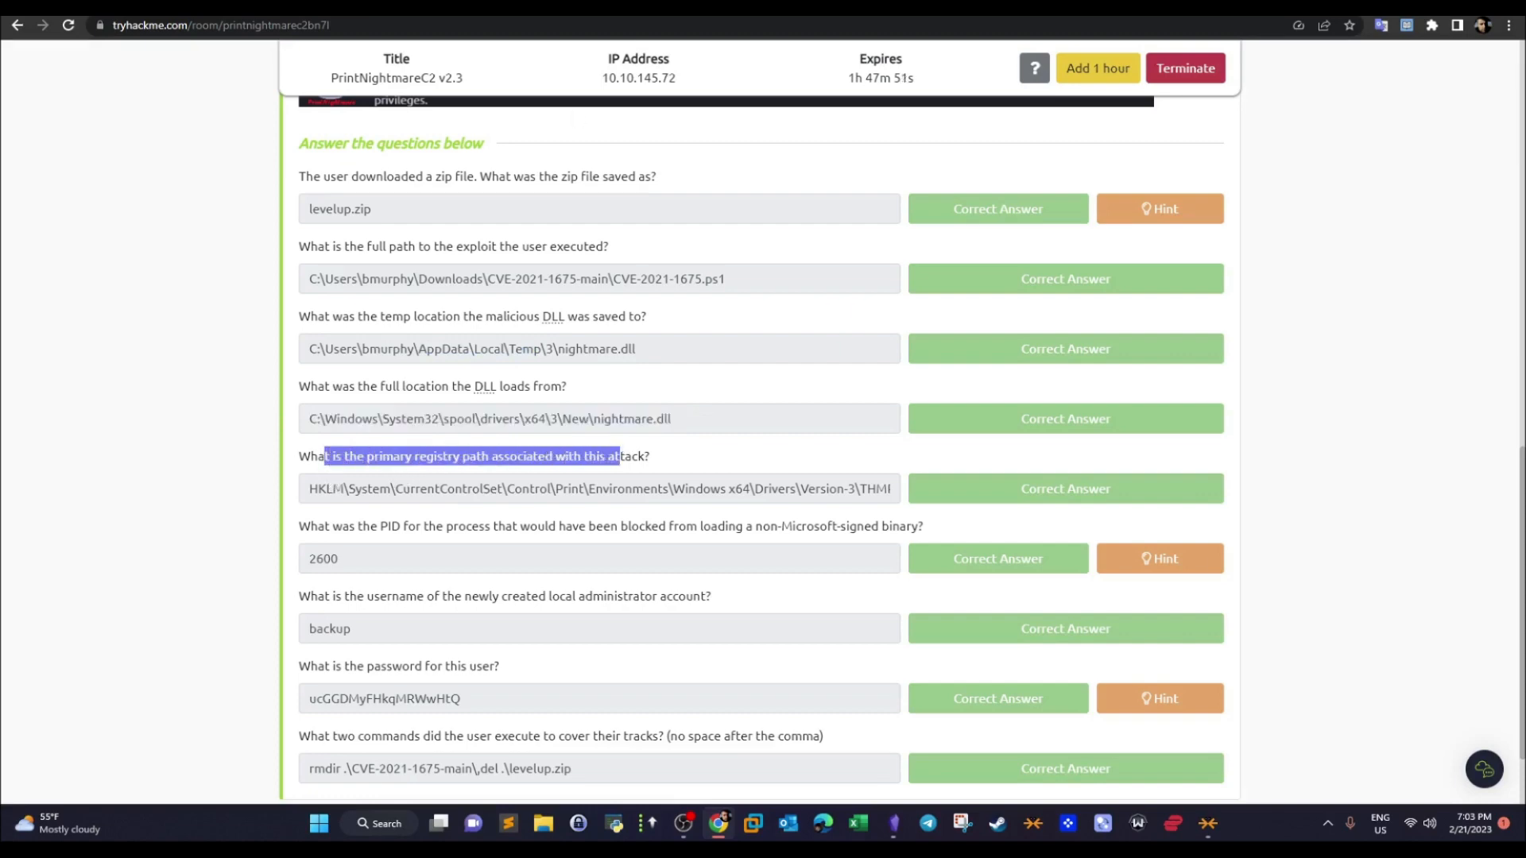
{"action": "left_click", "coordinate": [555, 10]}
- Examine records 420 and 421, checking the registry target object and process image of the registry-value-set event
{"action": "left_click", "coordinate": [1517, 551]}
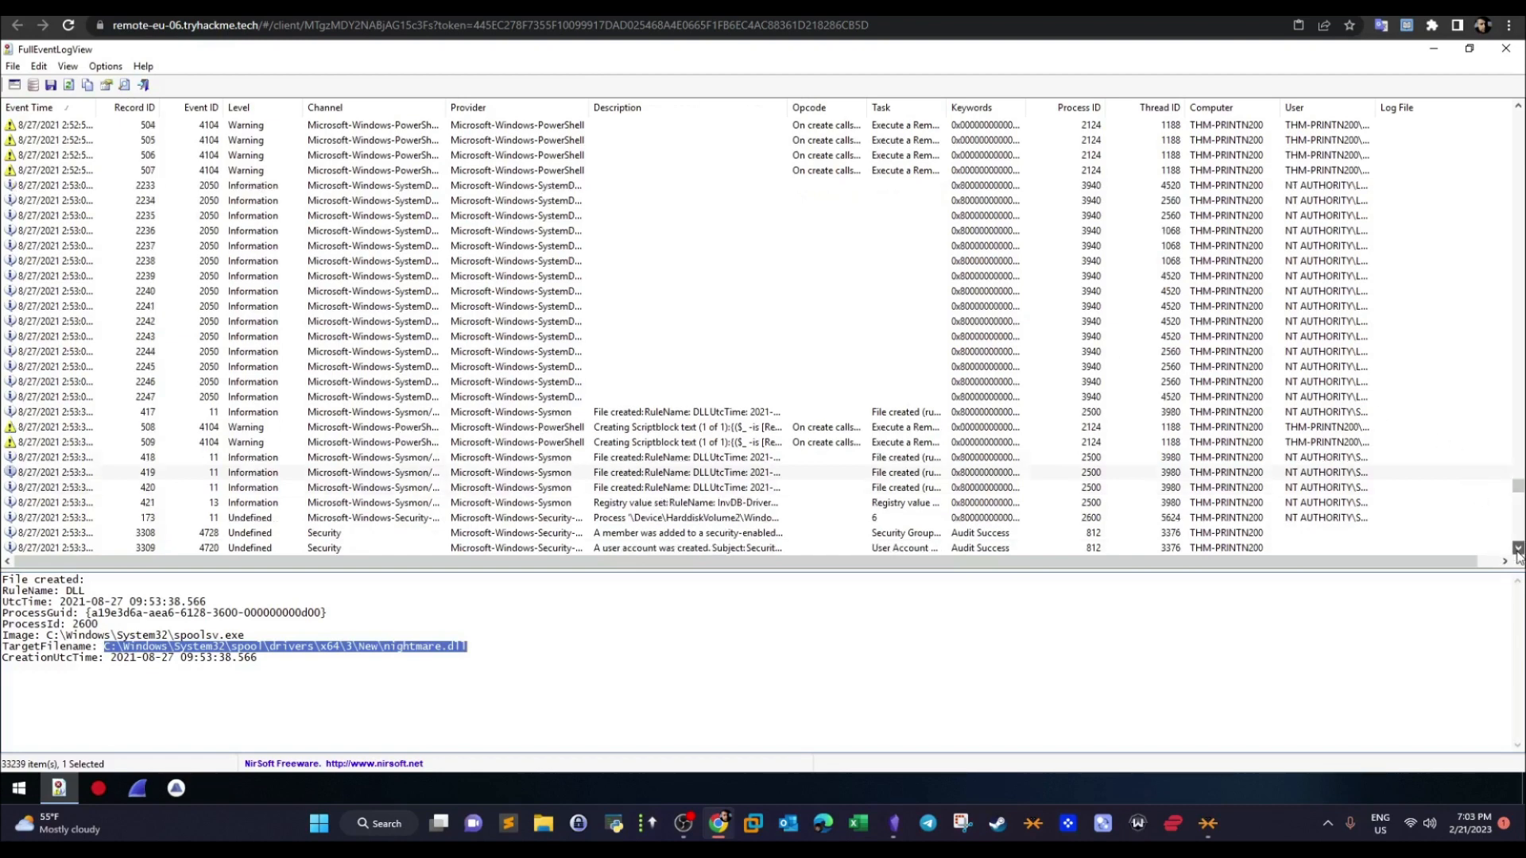
{"action": "left_click", "coordinate": [677, 413]}
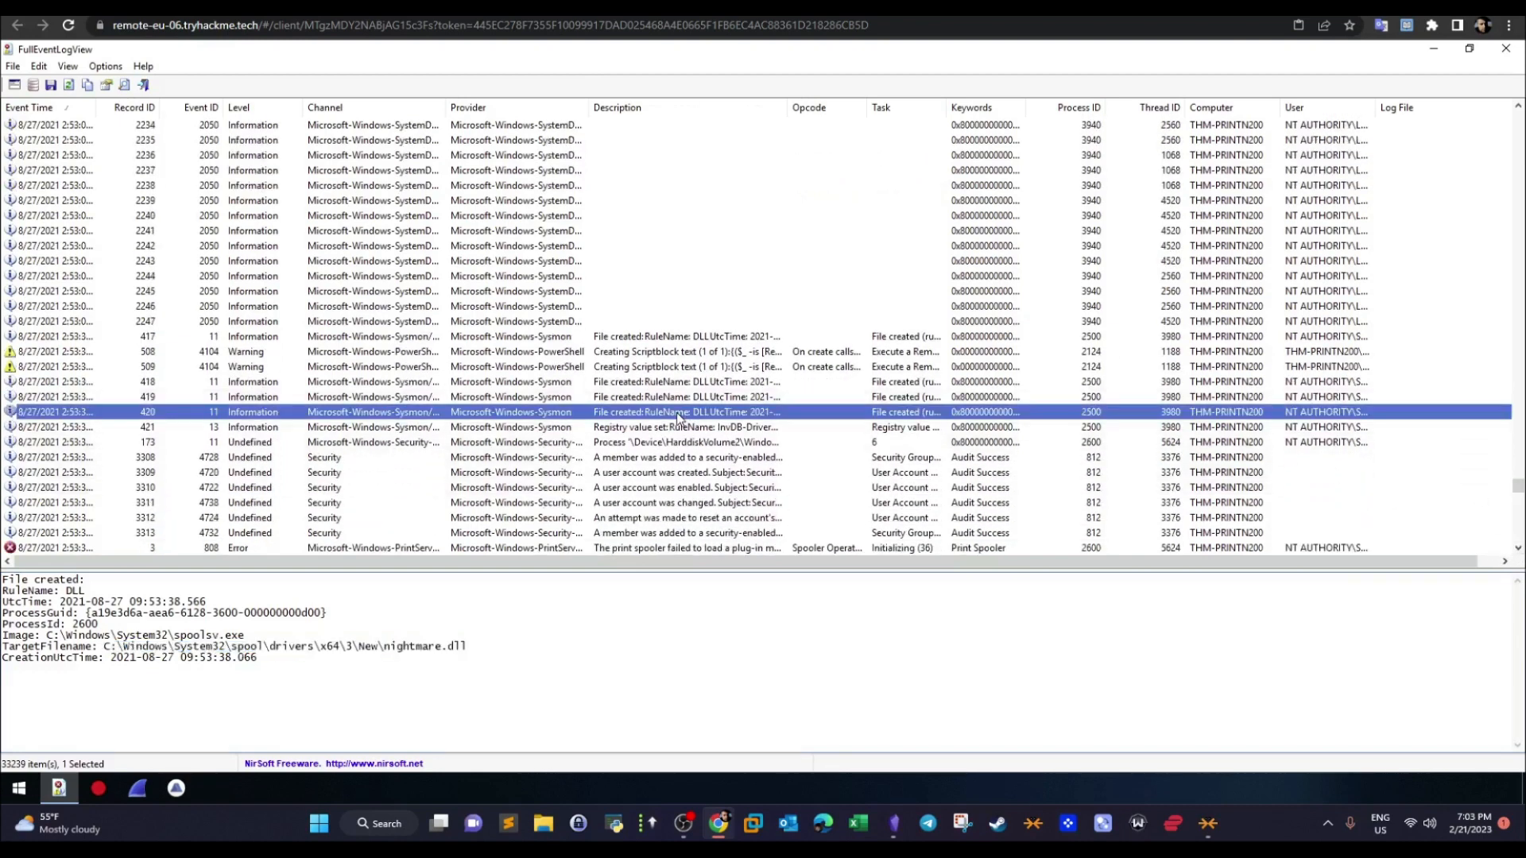
{"action": "left_click", "coordinate": [681, 427]}
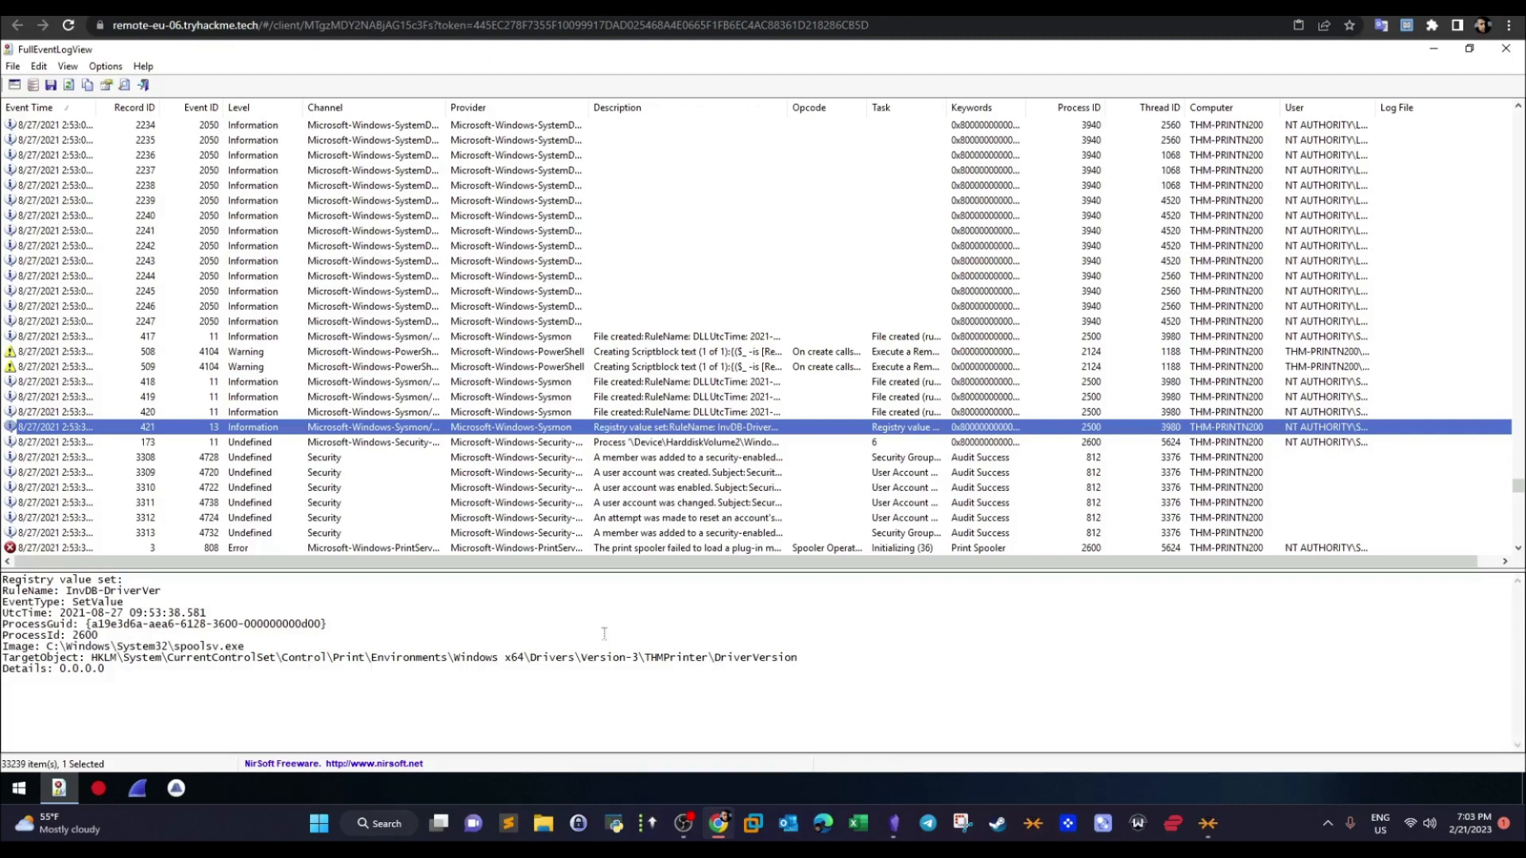
{"action": "left_click_drag", "start_coordinate": [797, 662], "coordinate": [402, 671]}
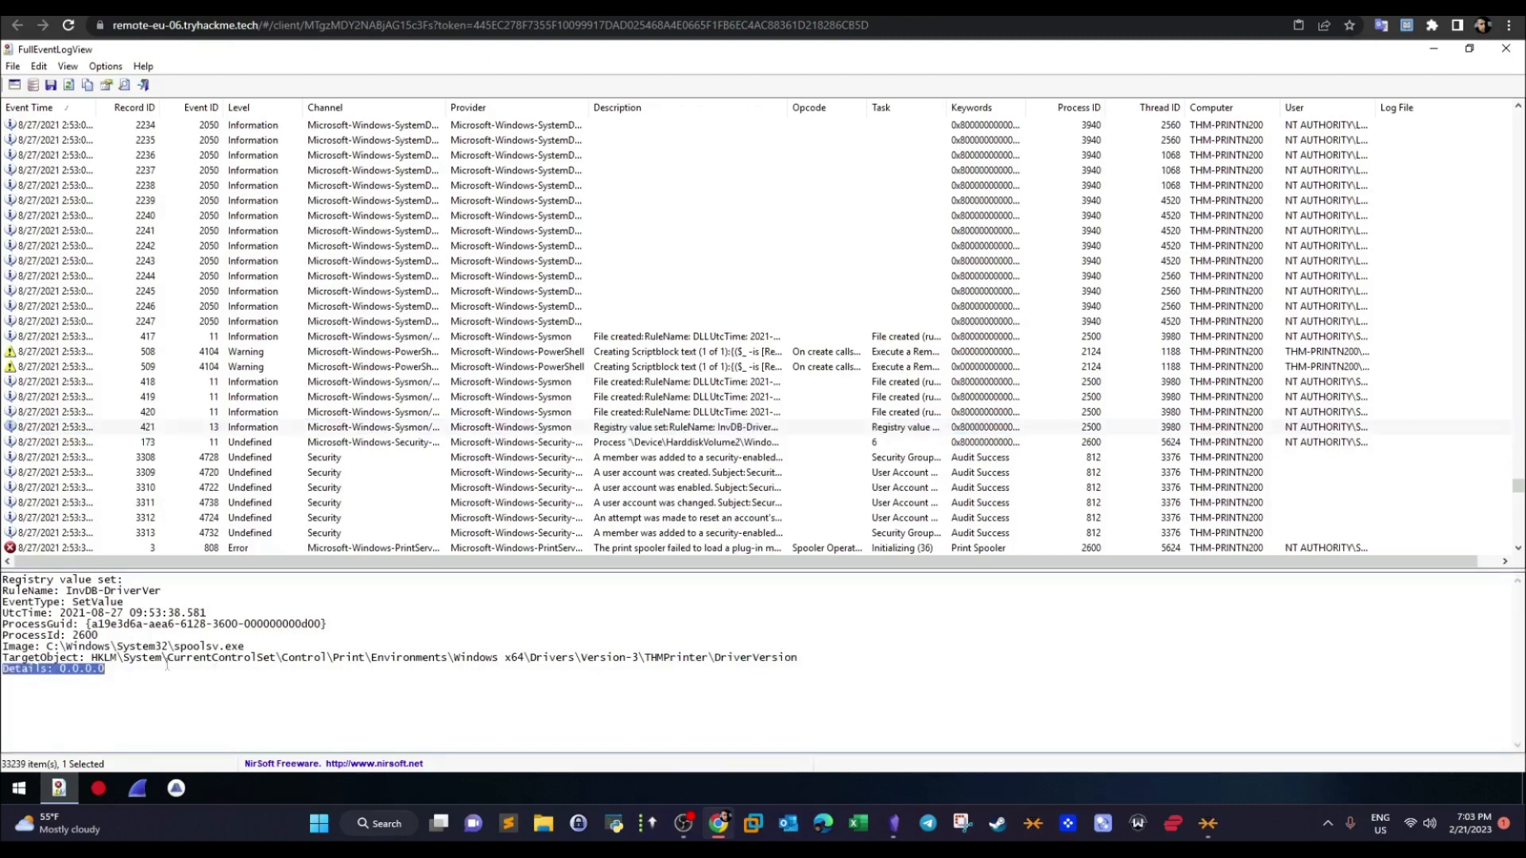
{"action": "left_click_drag", "start_coordinate": [167, 666], "coordinate": [137, 661]}
{"action": "left_click", "coordinate": [117, 659]}
{"action": "left_click_drag", "start_coordinate": [45, 646], "coordinate": [246, 645]}
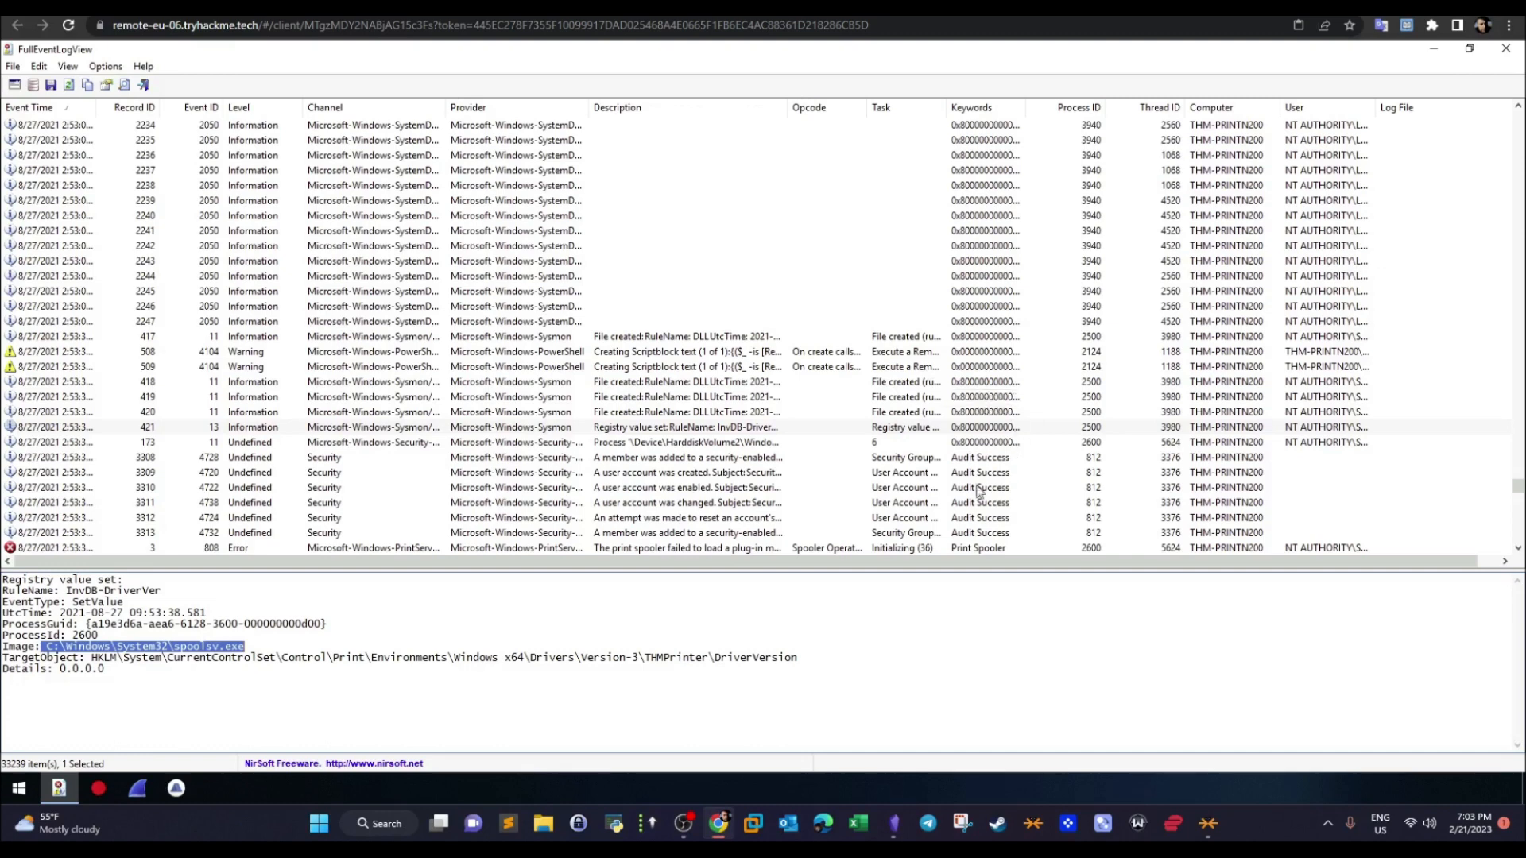
{"action": "left_click", "coordinate": [256, 657]}
{"action": "left_click_drag", "start_coordinate": [248, 646], "coordinate": [46, 646]}
- Read the TryHackMe question about the PID blocked from loading a non-Microsoft-signed binary, and return to the event log
{"action": "key", "text": "ctrl+Tab"}
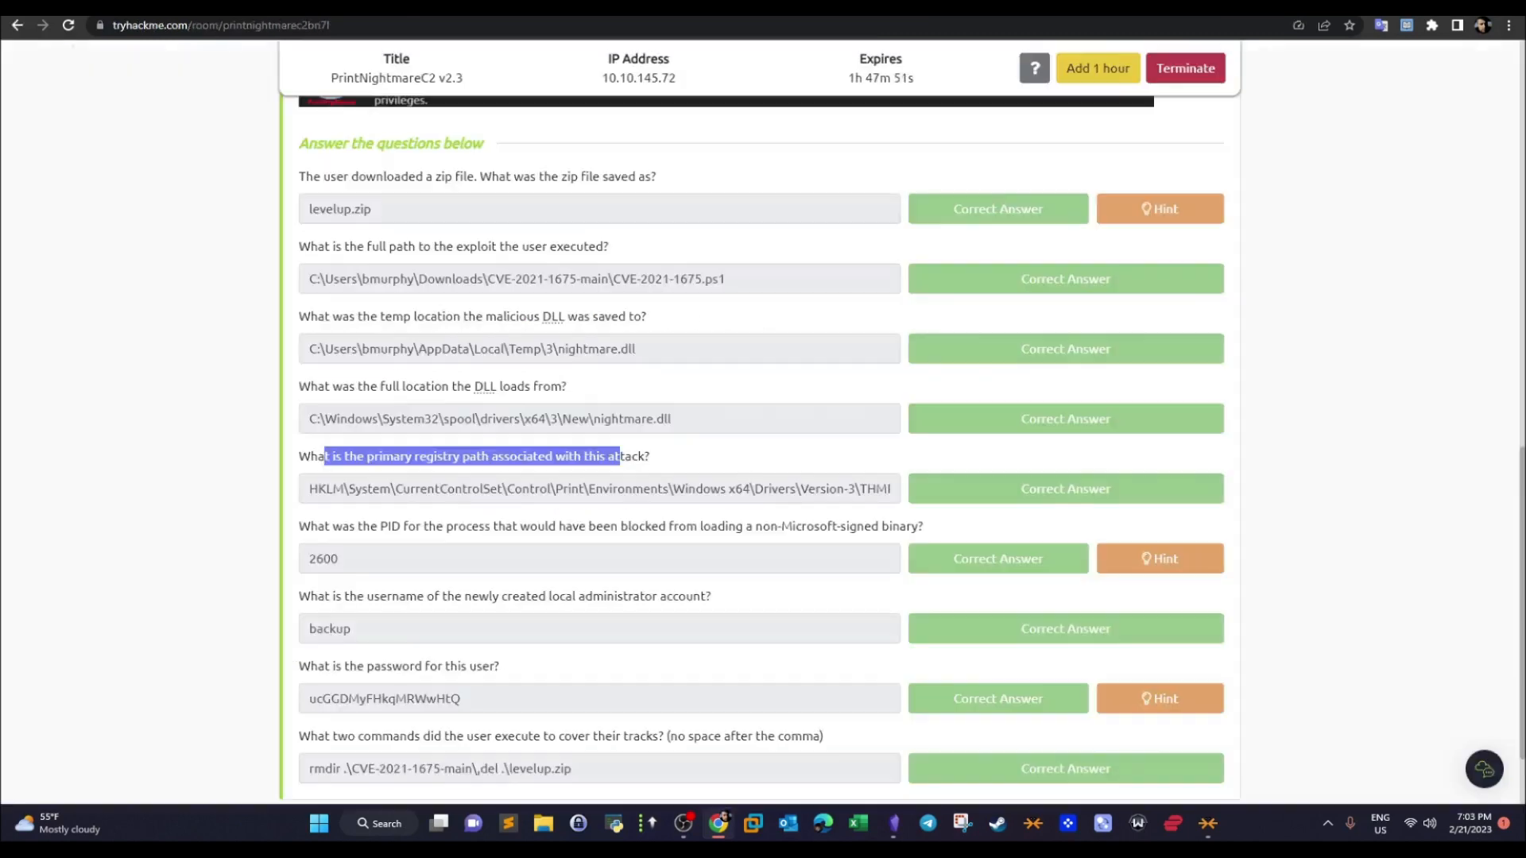
{"action": "left_click_drag", "start_coordinate": [300, 528], "coordinate": [907, 539]}
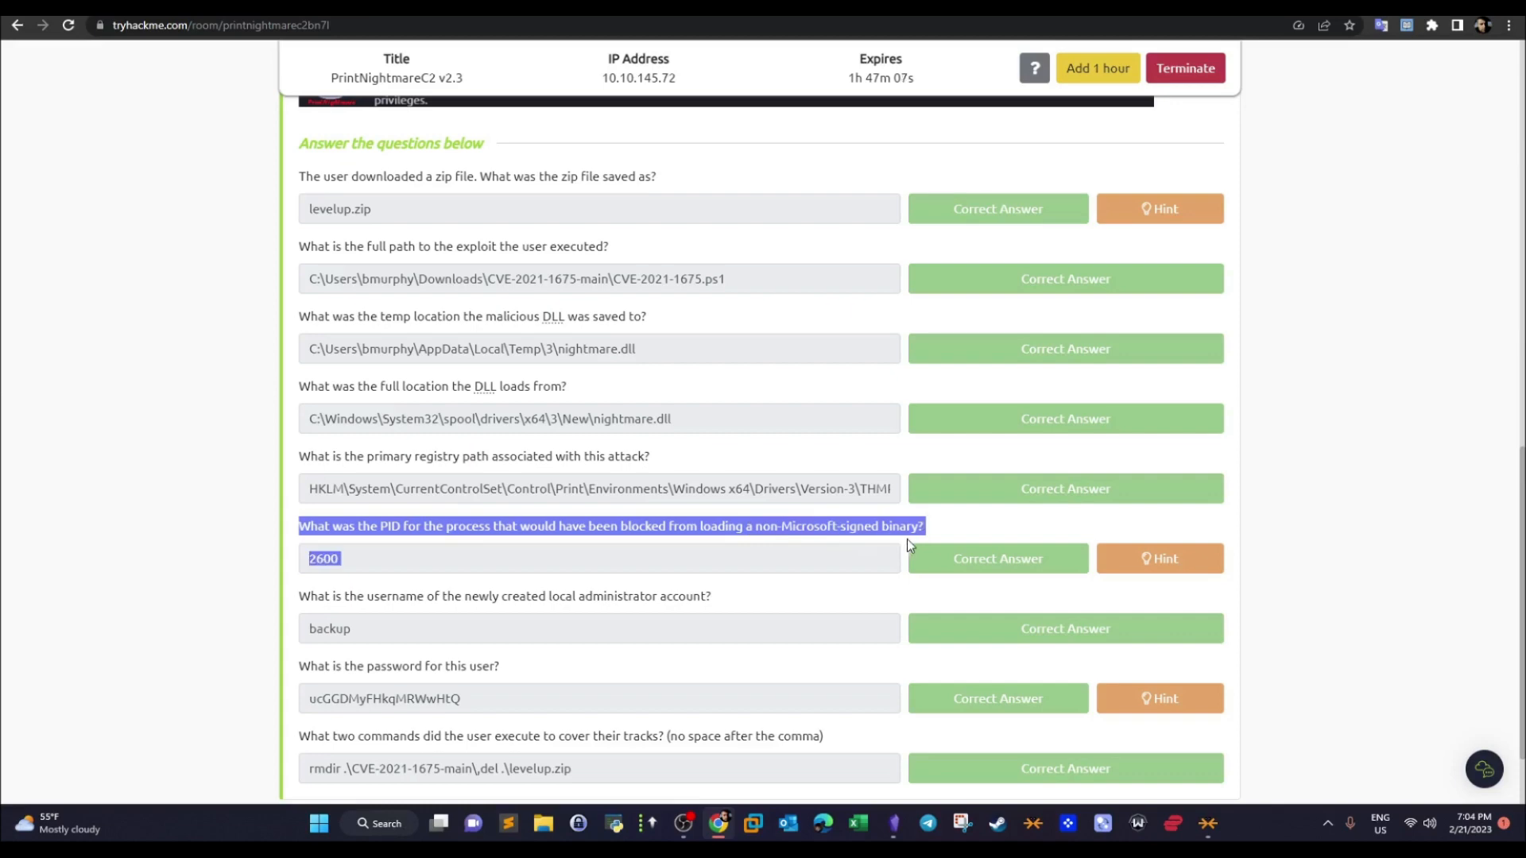
{"action": "left_click", "coordinate": [465, 10]}
- Examine the process path, PID and blocked binary path in the message of record 173
{"action": "left_click", "coordinate": [698, 443]}
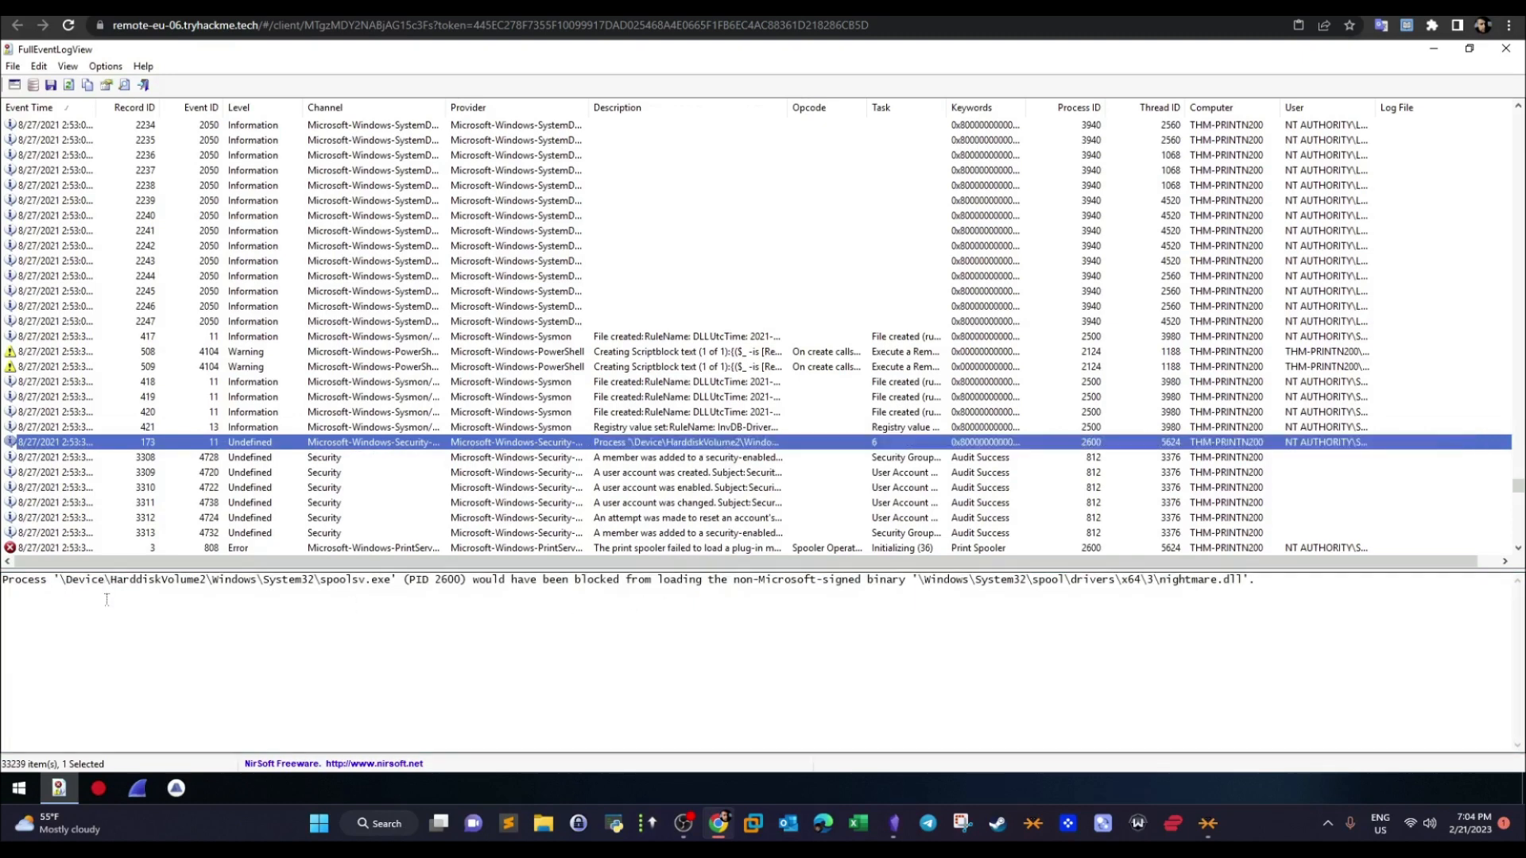
{"action": "left_click_drag", "start_coordinate": [54, 581], "coordinate": [360, 580]}
{"action": "left_click", "coordinate": [395, 580]}
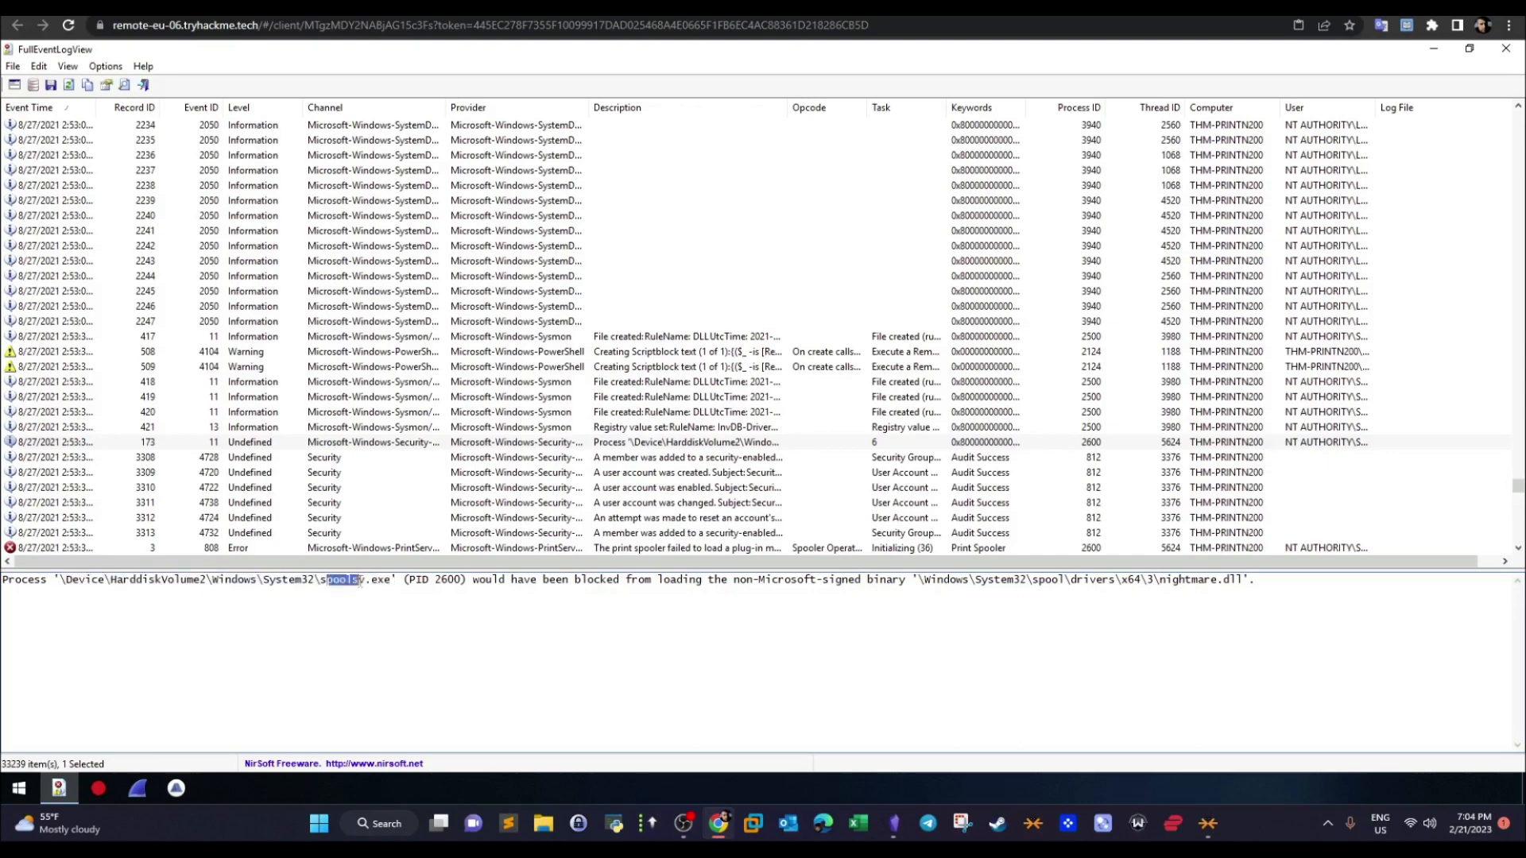
{"action": "left_click", "coordinate": [441, 587]}
{"action": "left_click_drag", "start_coordinate": [1249, 581], "coordinate": [925, 581]}
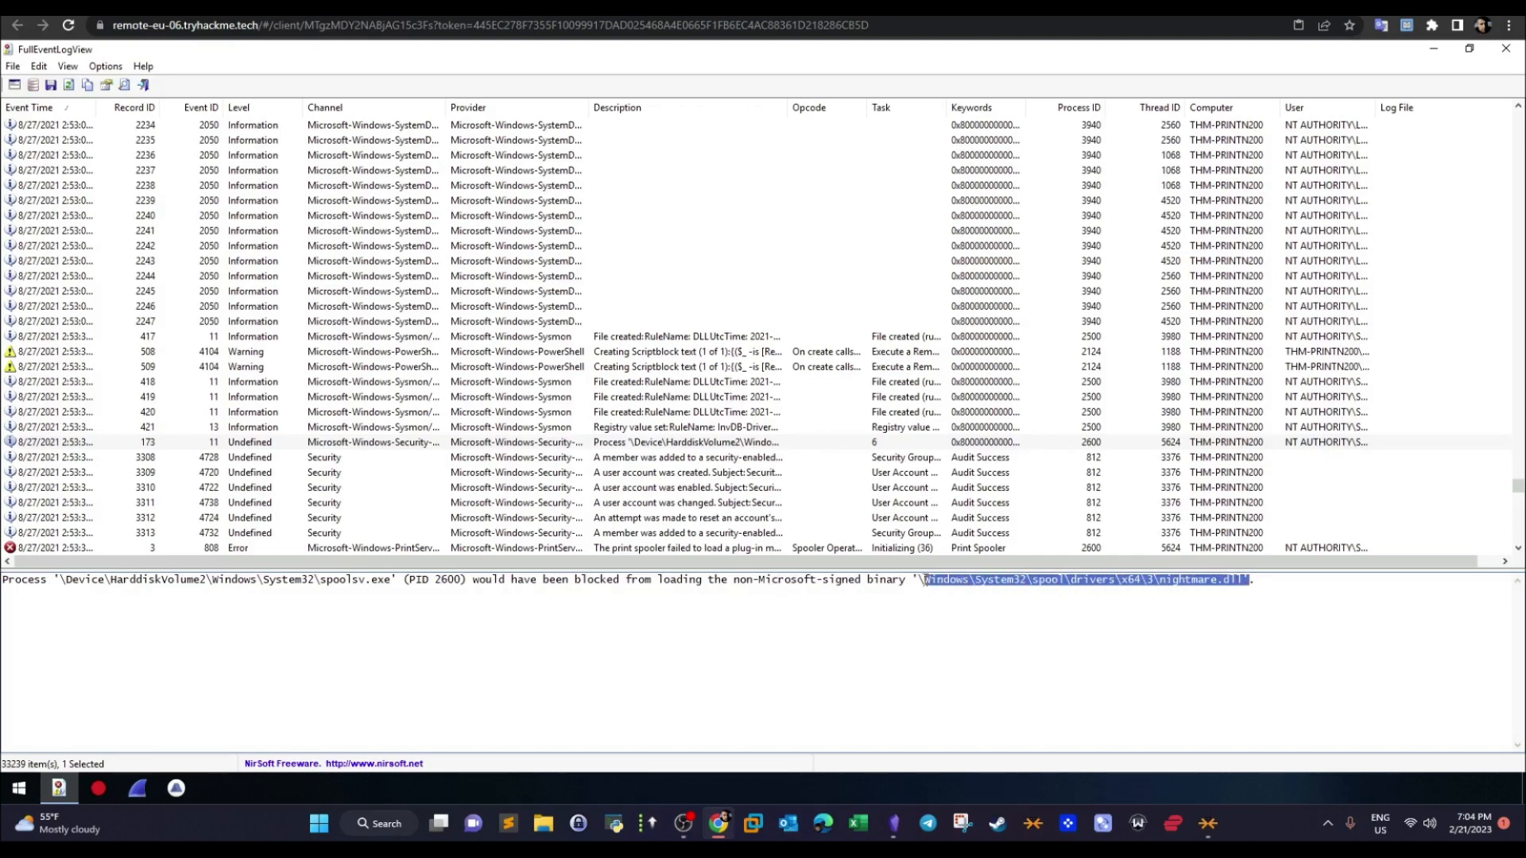
- Check the executed exploit's file name in the TryHackMe answer and return to the event log
{"action": "left_click", "coordinate": [318, 6]}
{"action": "left_click_drag", "start_coordinate": [724, 283], "coordinate": [547, 282]}
{"action": "left_click", "coordinate": [548, 6]}
- Review how record 173 relates the spooler process to the non-Microsoft-signed binary and its file path
{"action": "left_click_drag", "start_coordinate": [390, 580], "coordinate": [322, 580]}
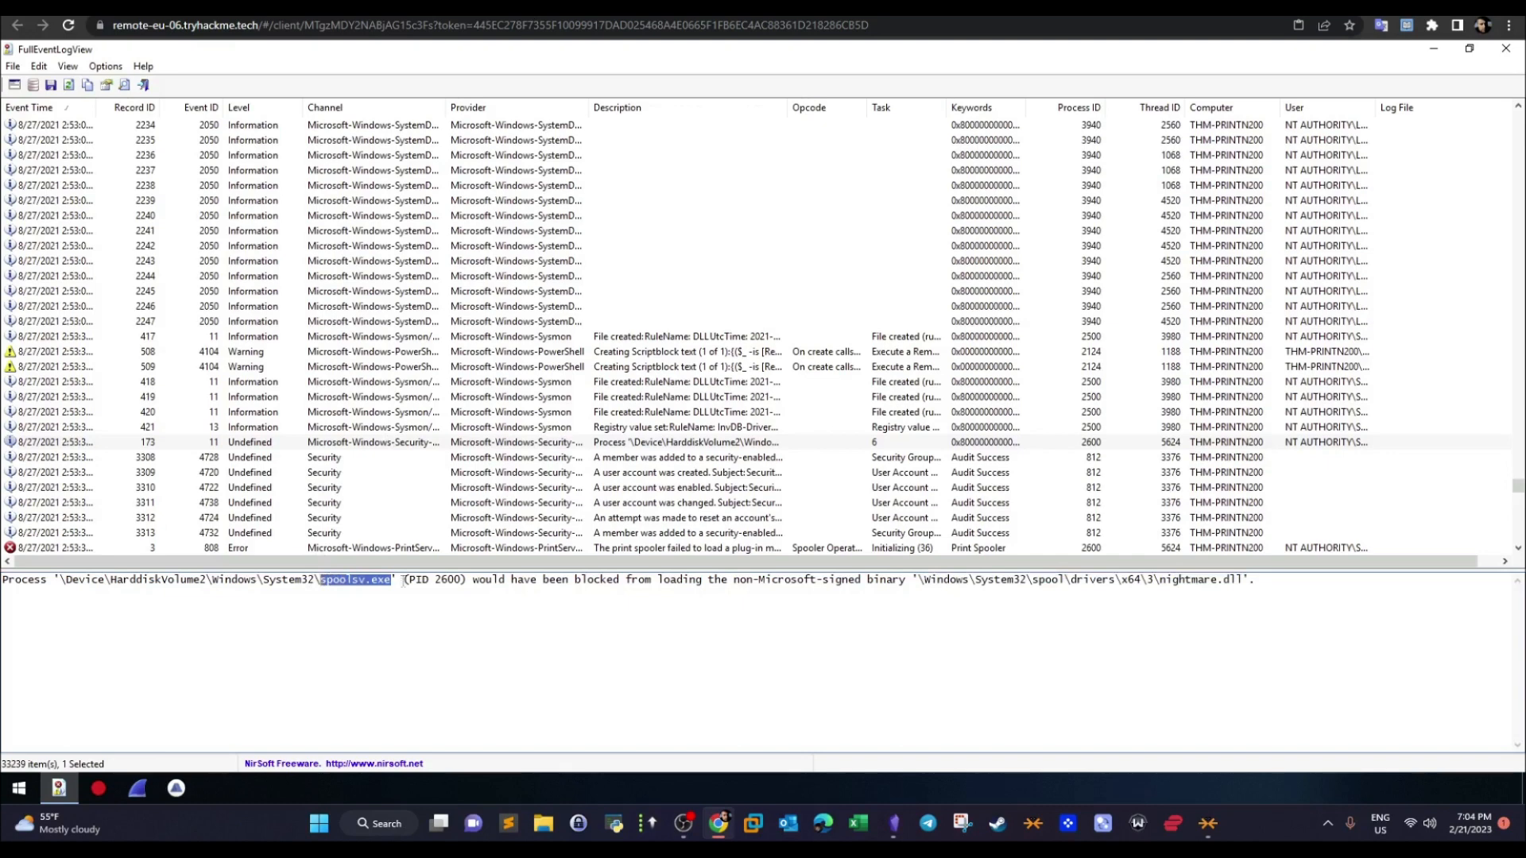
{"action": "left_click_drag", "start_coordinate": [913, 579], "coordinate": [732, 580]}
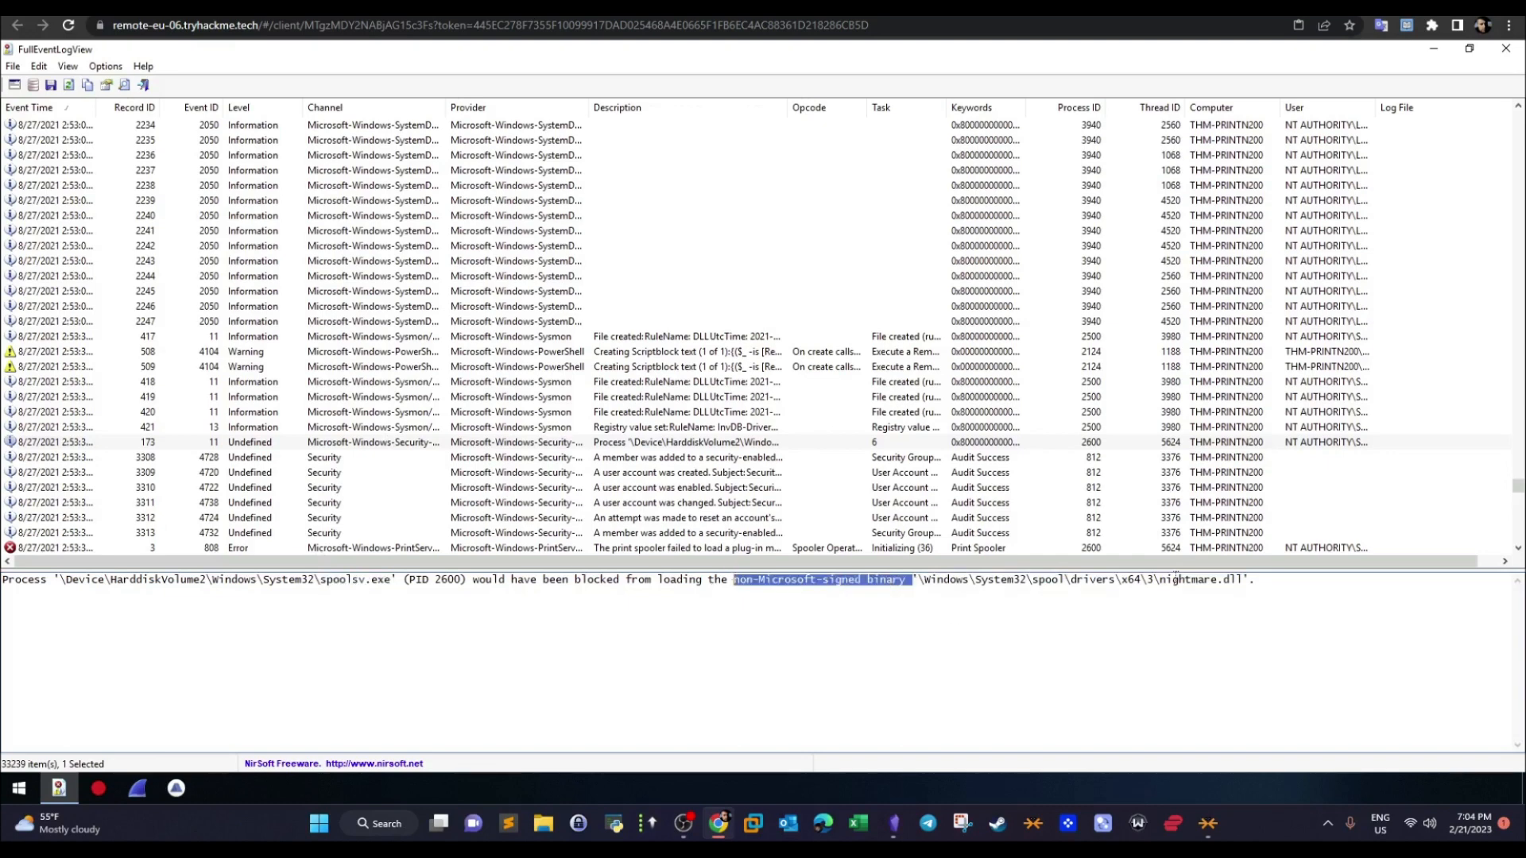
{"action": "mouse_move", "coordinate": [1253, 582]}
{"action": "left_mouse_down"}
{"action": "mouse_move", "coordinate": [1115, 583]}
{"action": "mouse_move", "coordinate": [1243, 581]}
{"action": "left_mouse_up"}
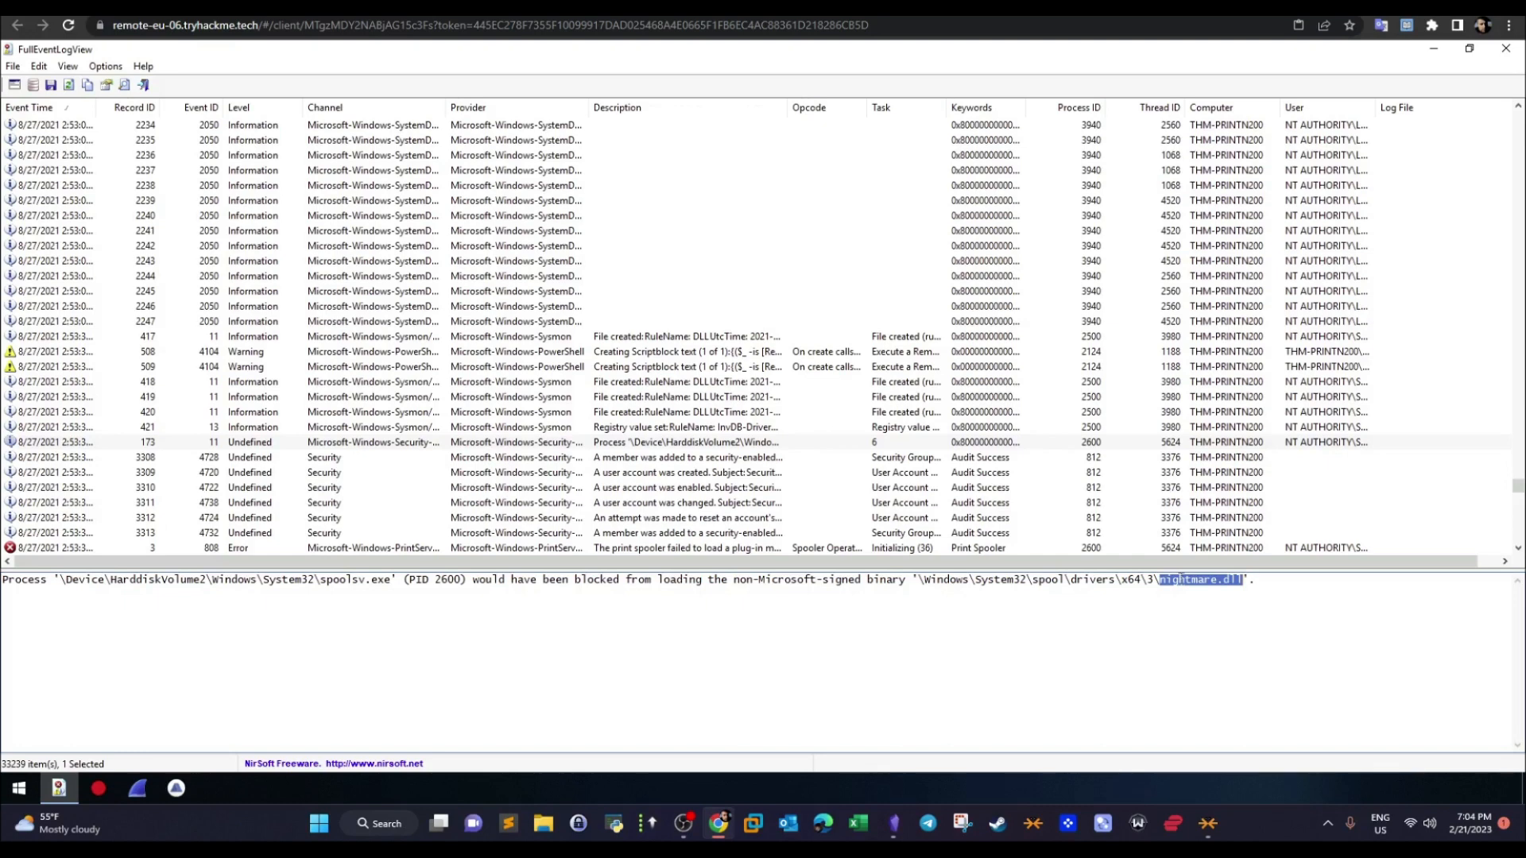
{"action": "left_click_drag", "start_coordinate": [928, 583], "coordinate": [1168, 587]}
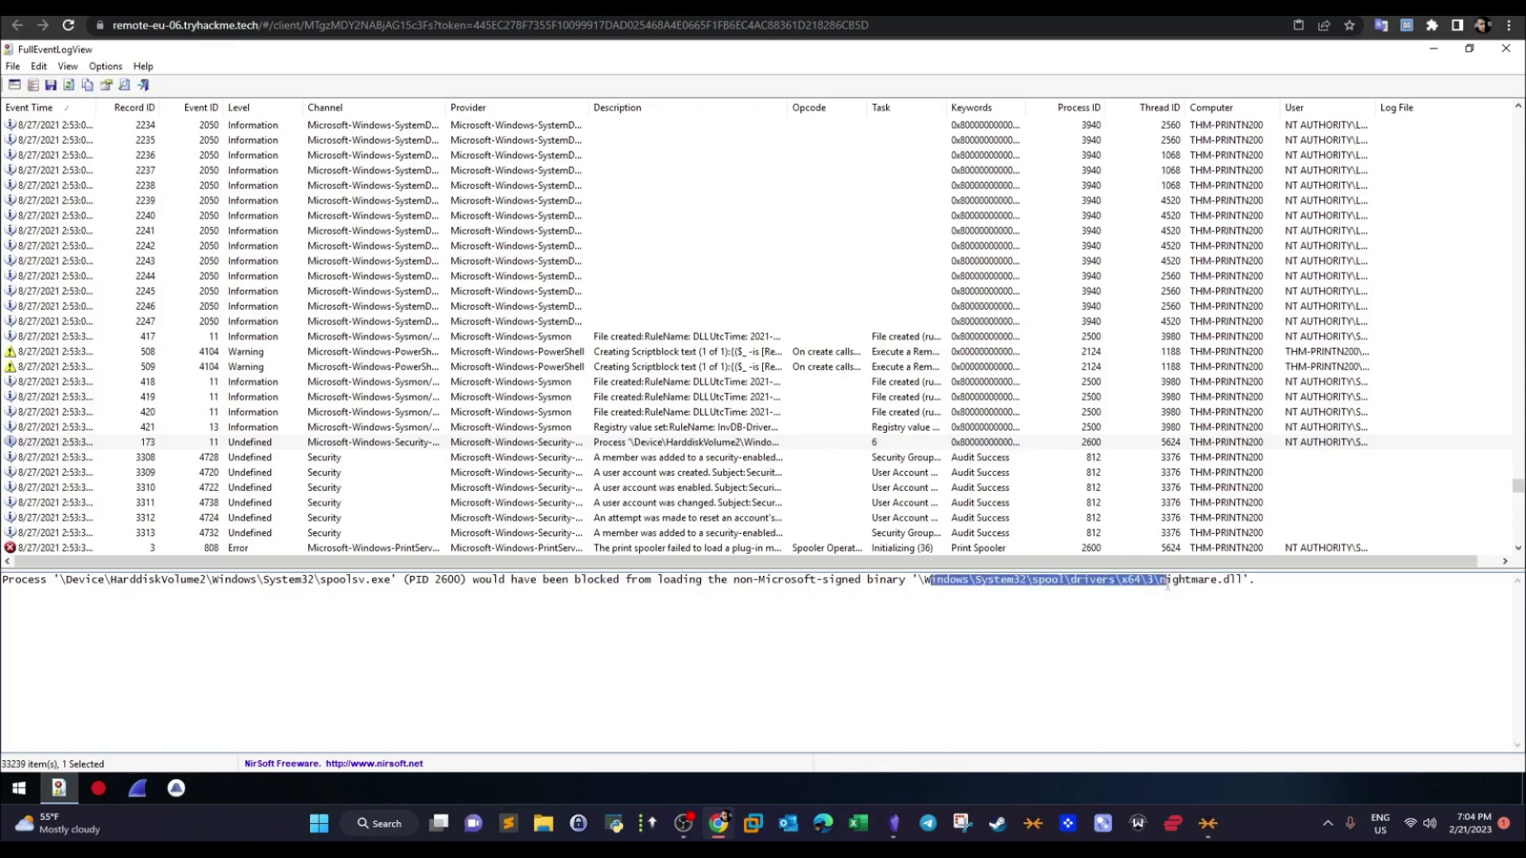
{"action": "left_click_drag", "start_coordinate": [390, 583], "coordinate": [202, 581]}
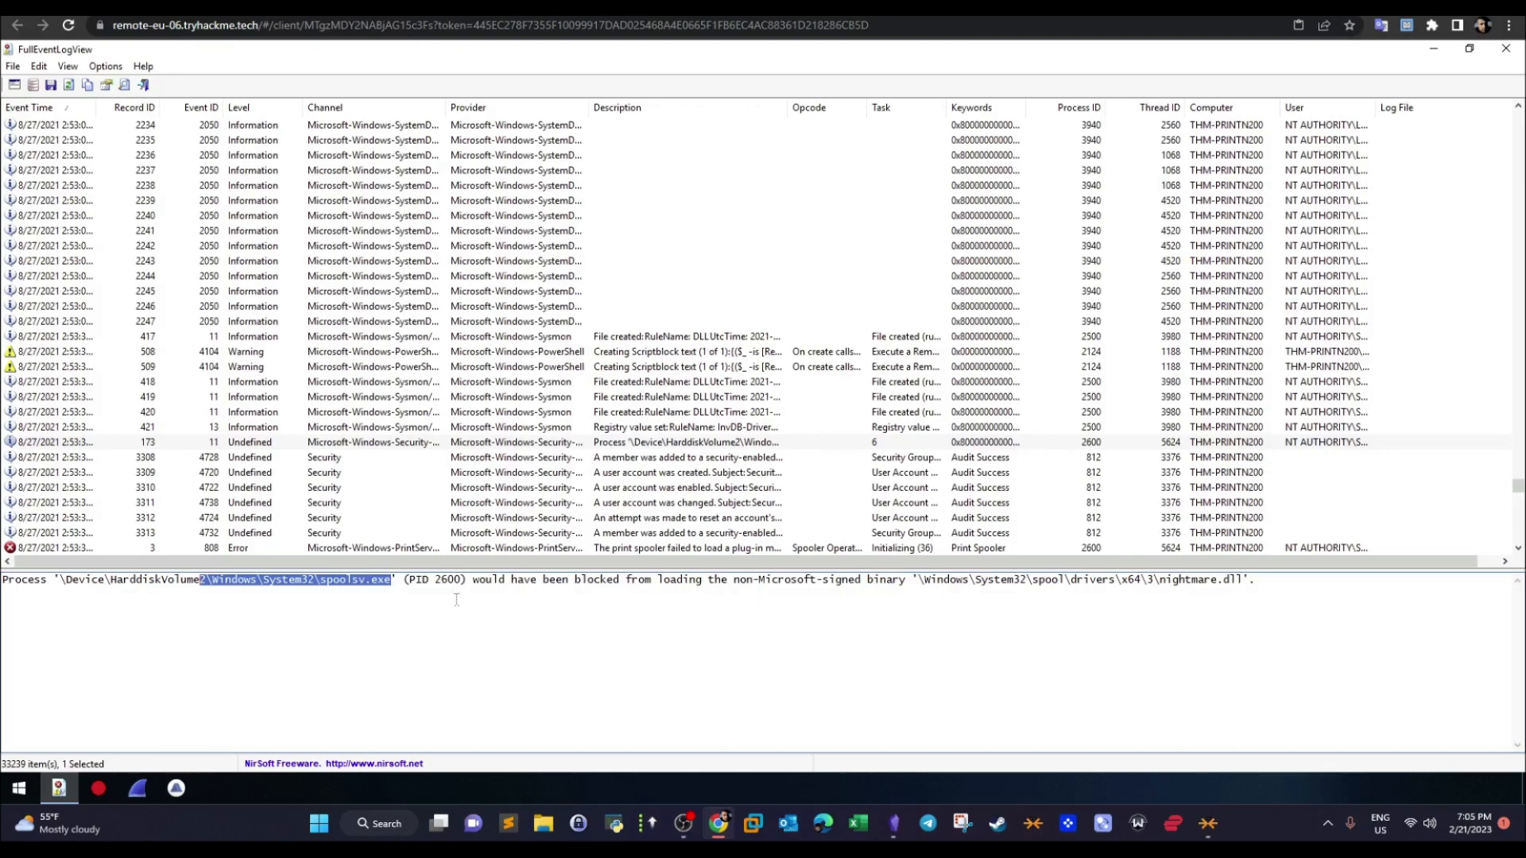
{"action": "left_click_drag", "start_coordinate": [1245, 579], "coordinate": [1141, 580]}
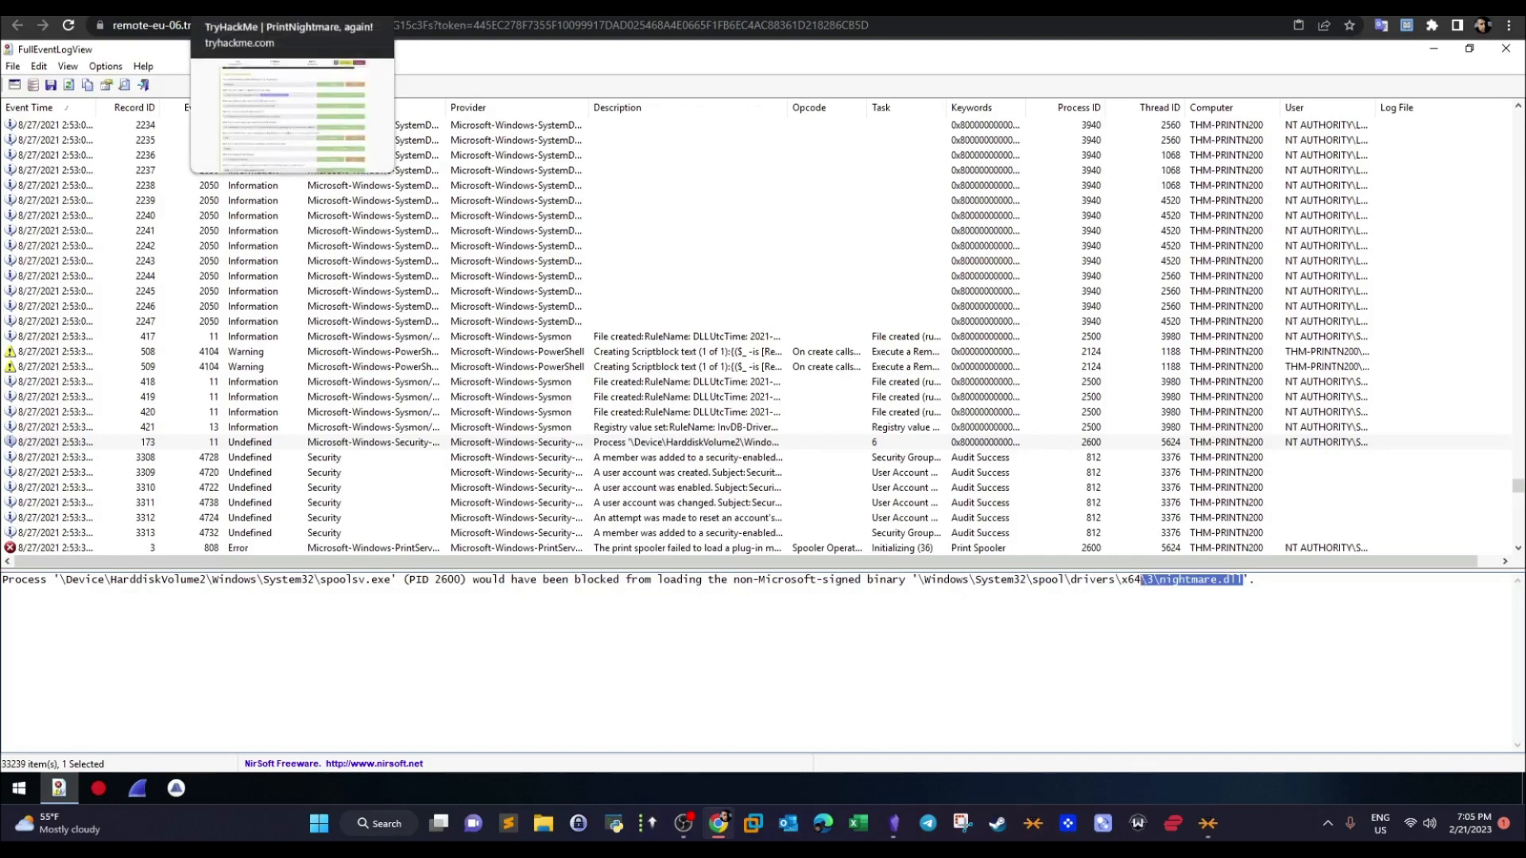
- Read the TryHackMe question about the new local administrator account's username, and return to the event log
{"action": "left_click", "coordinate": [278, 8]}
{"action": "left_click_drag", "start_coordinate": [302, 596], "coordinate": [716, 606]}
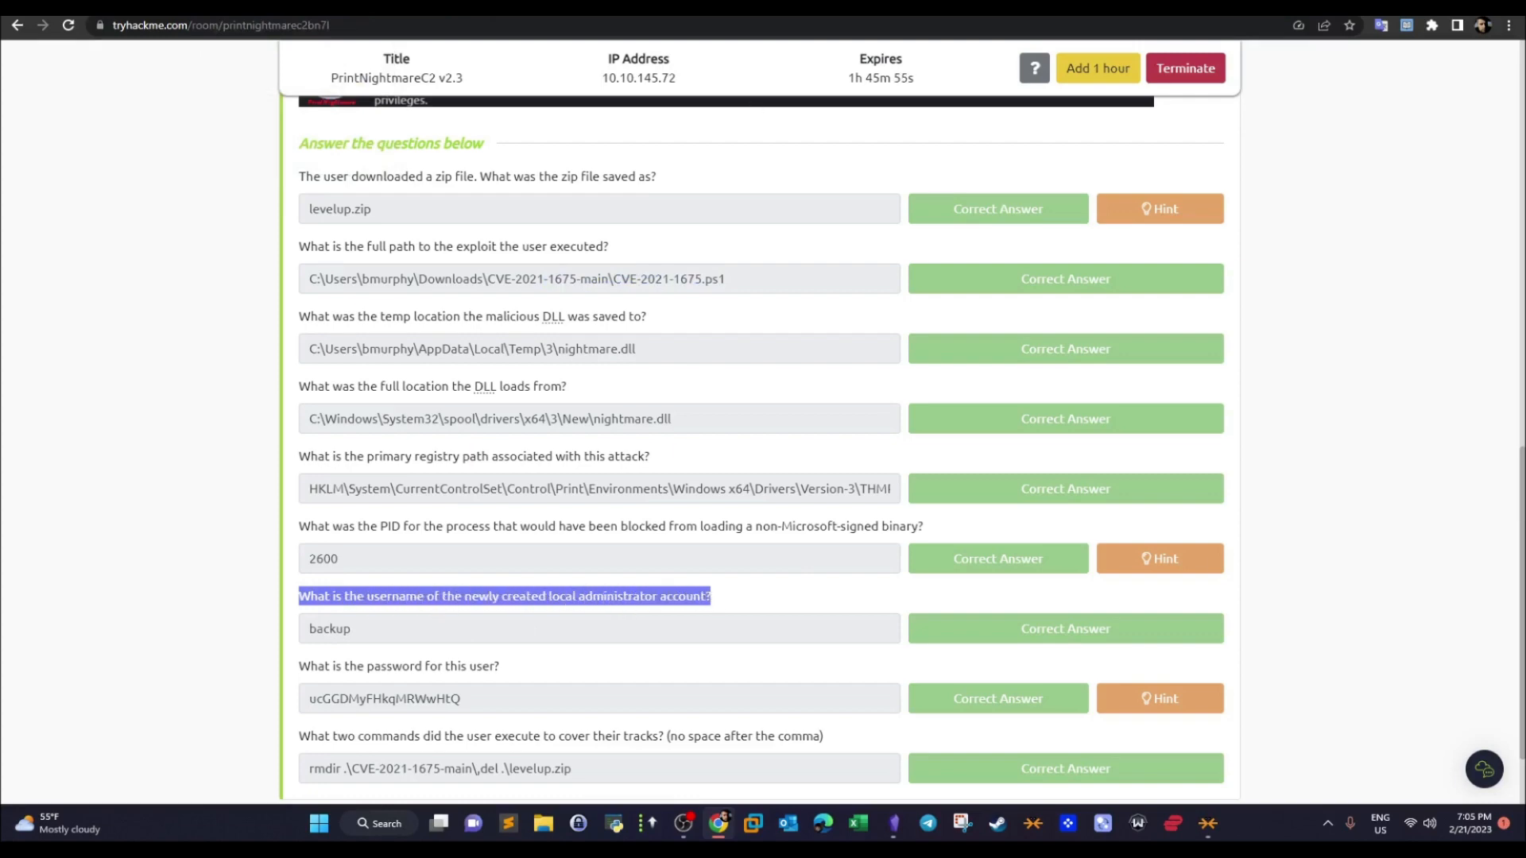
{"action": "left_click", "coordinate": [445, 8]}
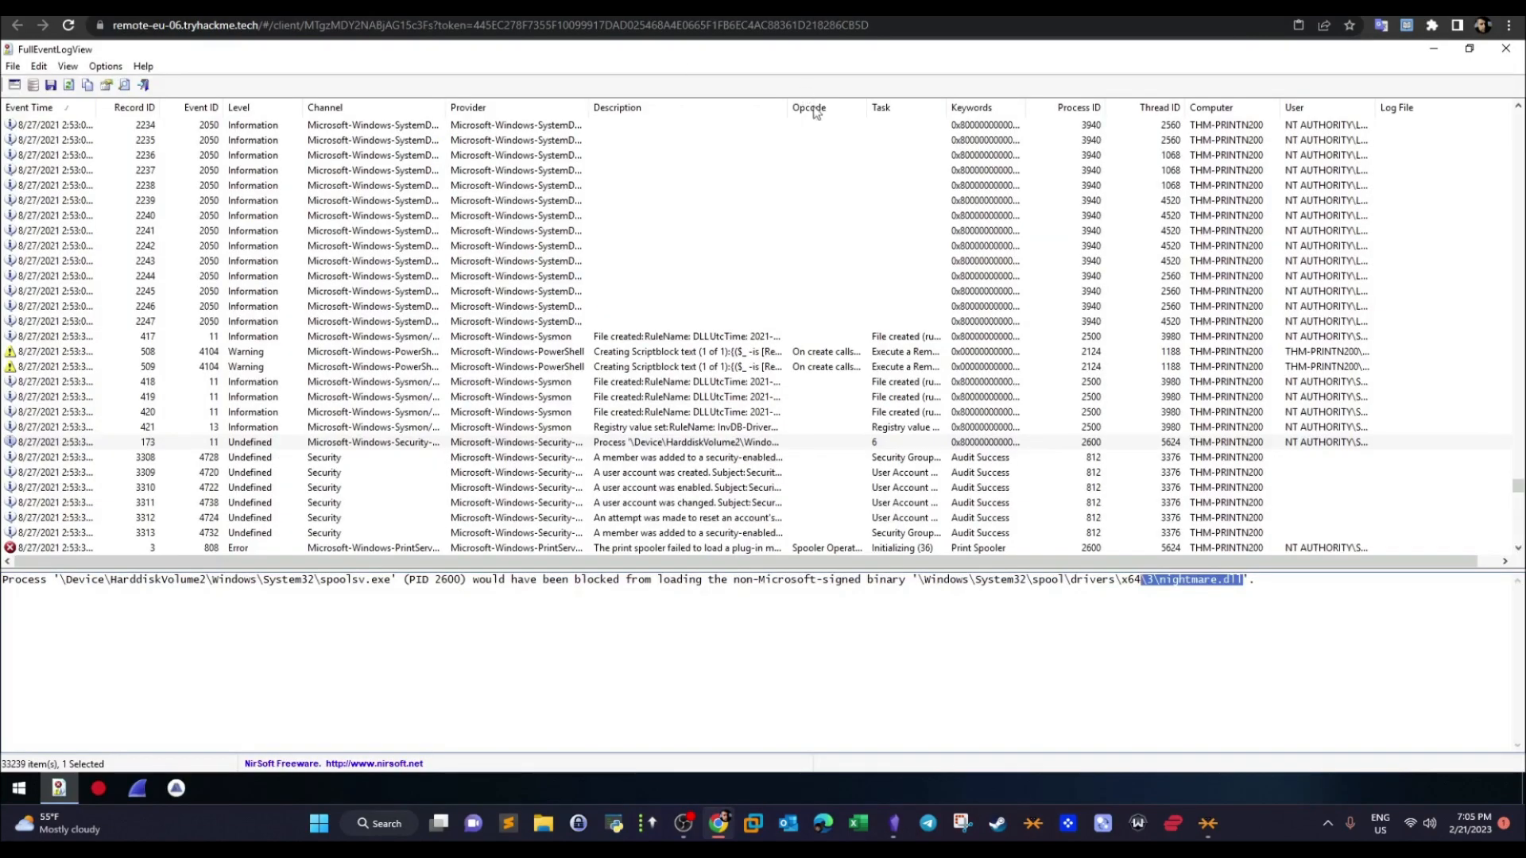
- Examine security records 3308 and 3309 for the account name of the newly created user
{"action": "left_click", "coordinate": [646, 459]}
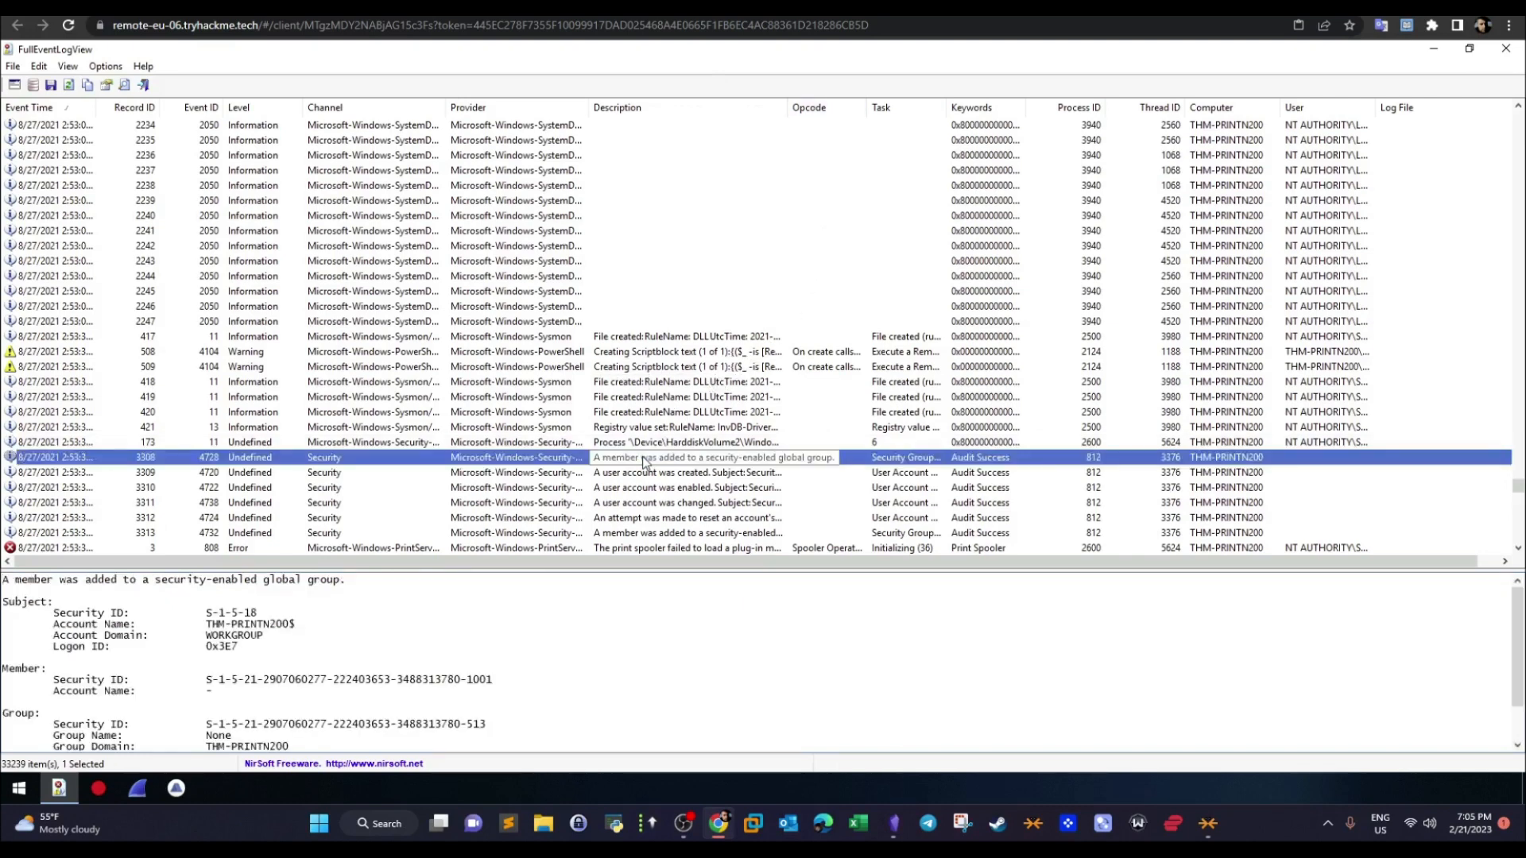
{"action": "left_click", "coordinate": [703, 475]}
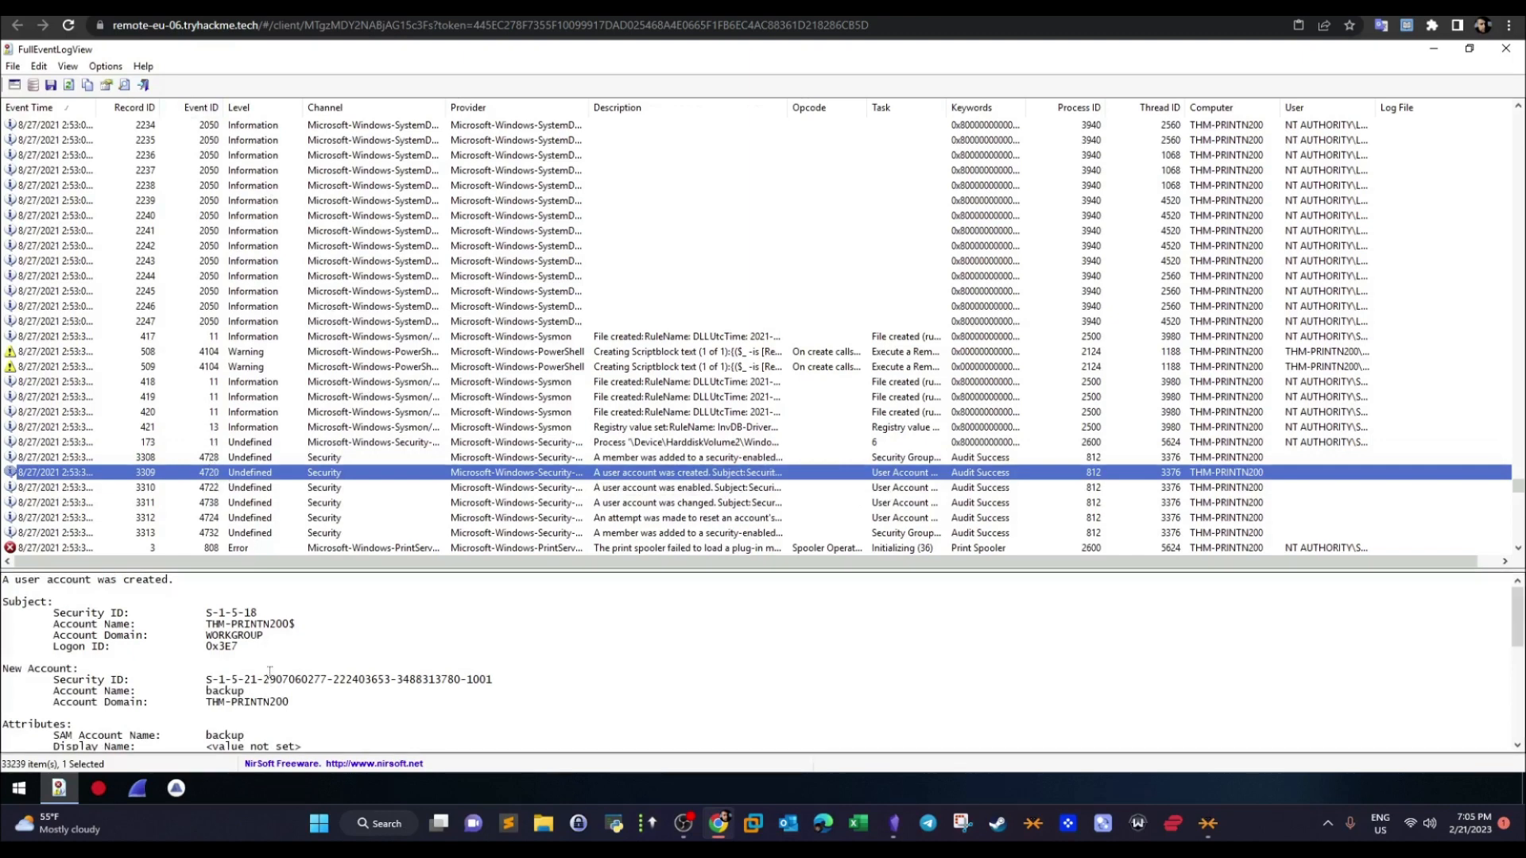
{"action": "left_click_drag", "start_coordinate": [244, 691], "coordinate": [207, 692]}
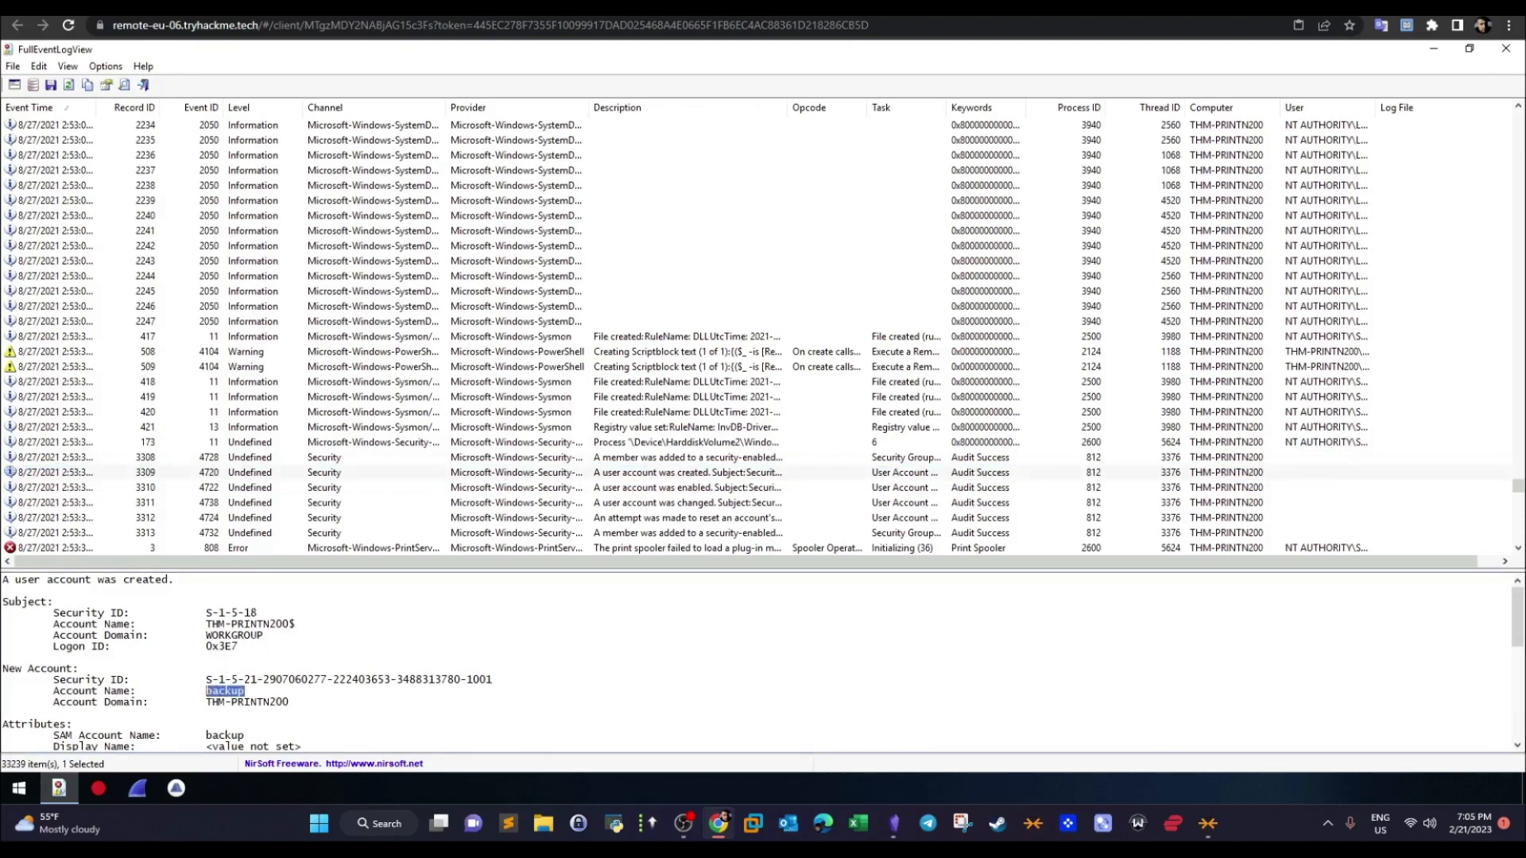
- Read the TryHackMe questions about the user's password and the two track-covering commands, and return to the remote machine
{"action": "left_click", "coordinate": [238, 6]}
{"action": "left_click_drag", "start_coordinate": [402, 639], "coordinate": [495, 669]}
{"action": "left_click", "coordinate": [306, 663]}
{"action": "left_click_drag", "start_coordinate": [311, 736], "coordinate": [522, 738]}
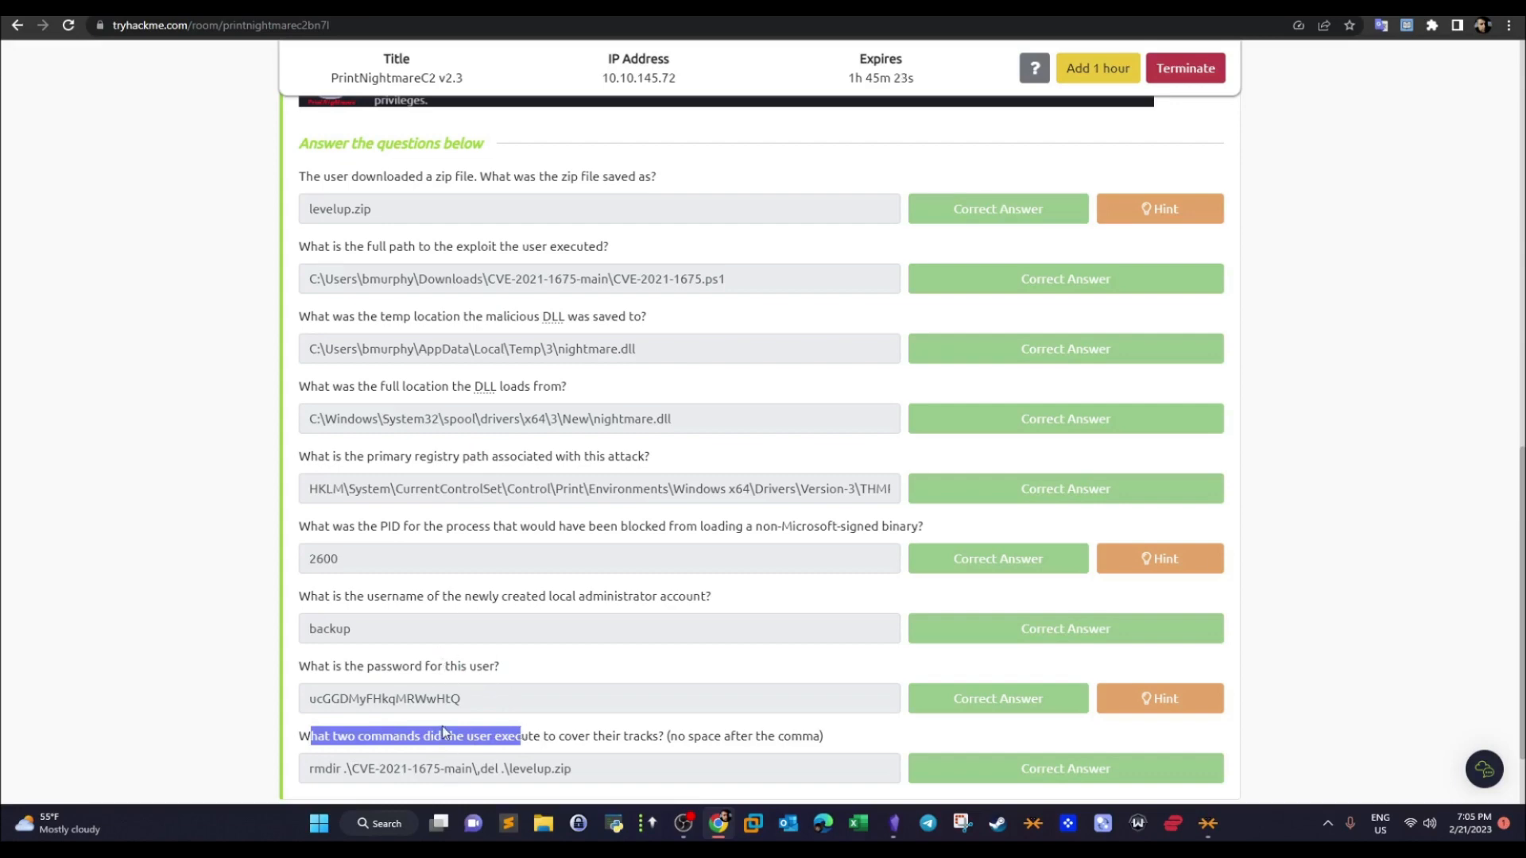
{"action": "key", "text": "ctrl+Tab"}
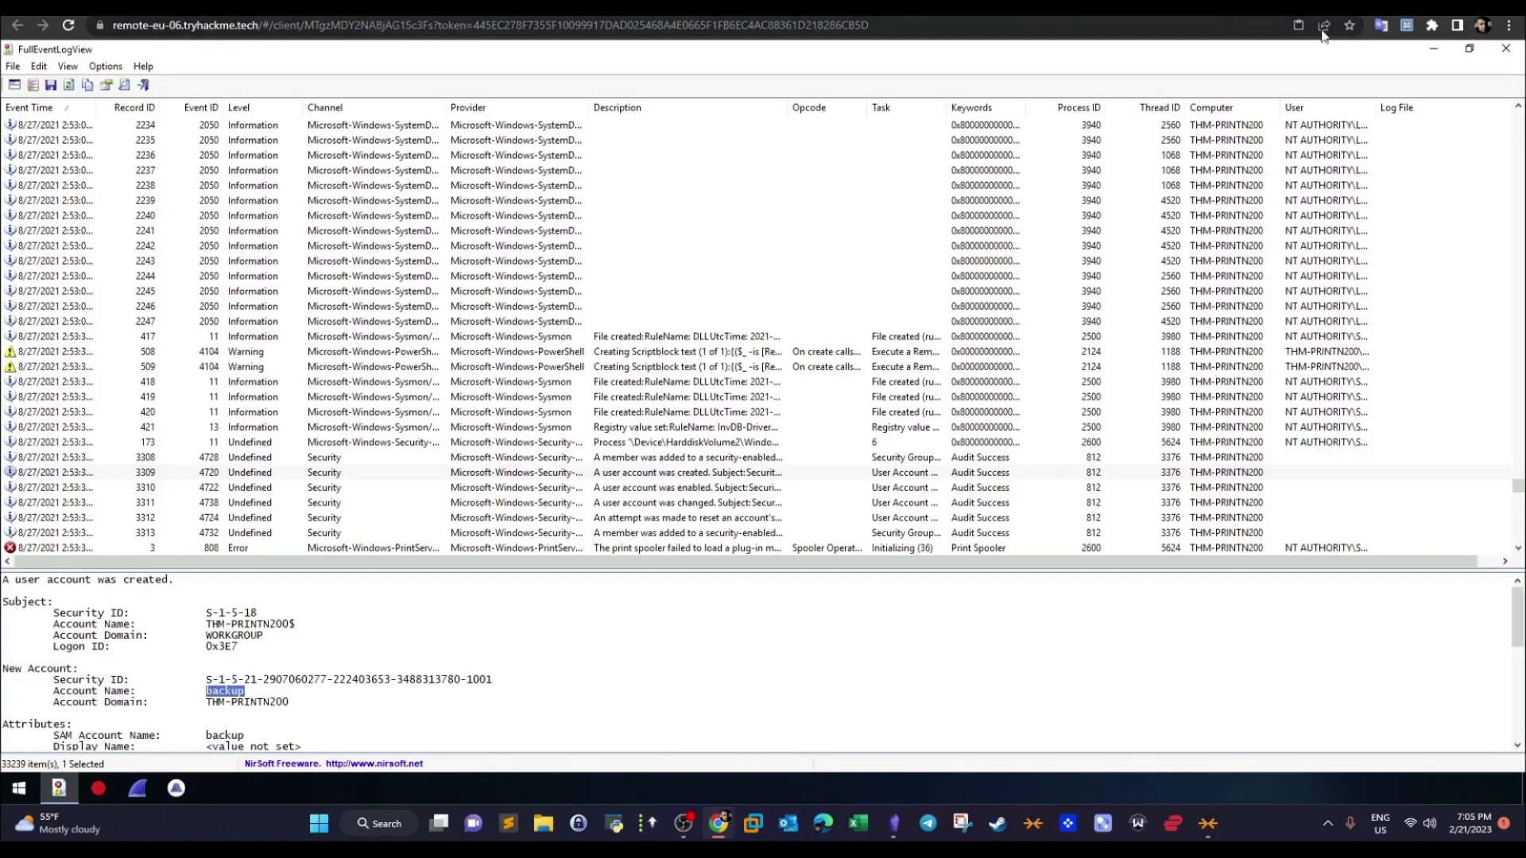
- Minimize the event log window and search for "powershell" to open Windows PowerShell on the remote machine
{"action": "left_click", "coordinate": [1434, 48]}
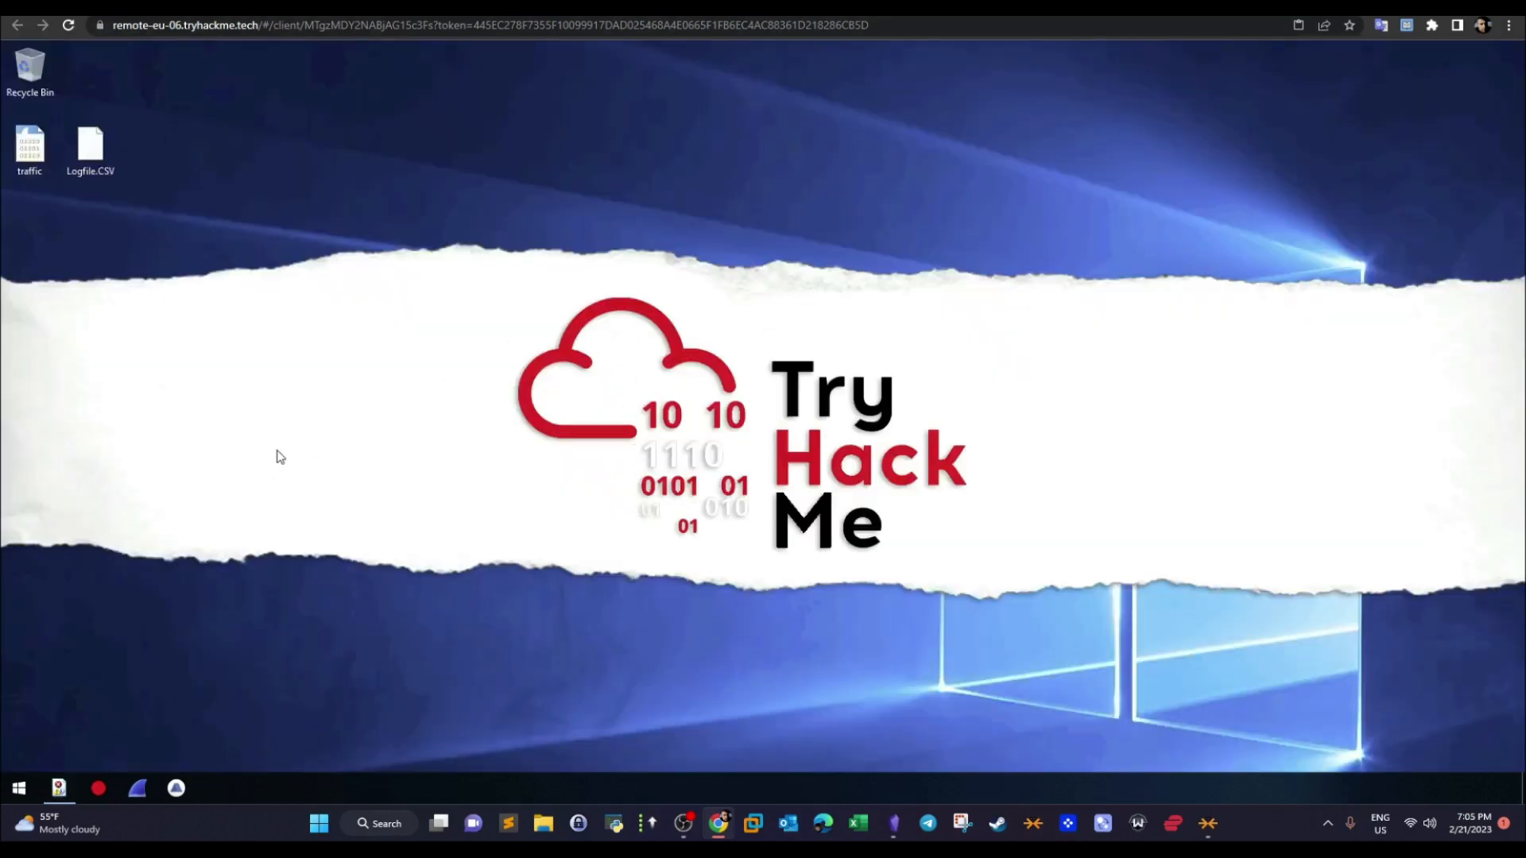
{"action": "left_click", "coordinate": [16, 795]}
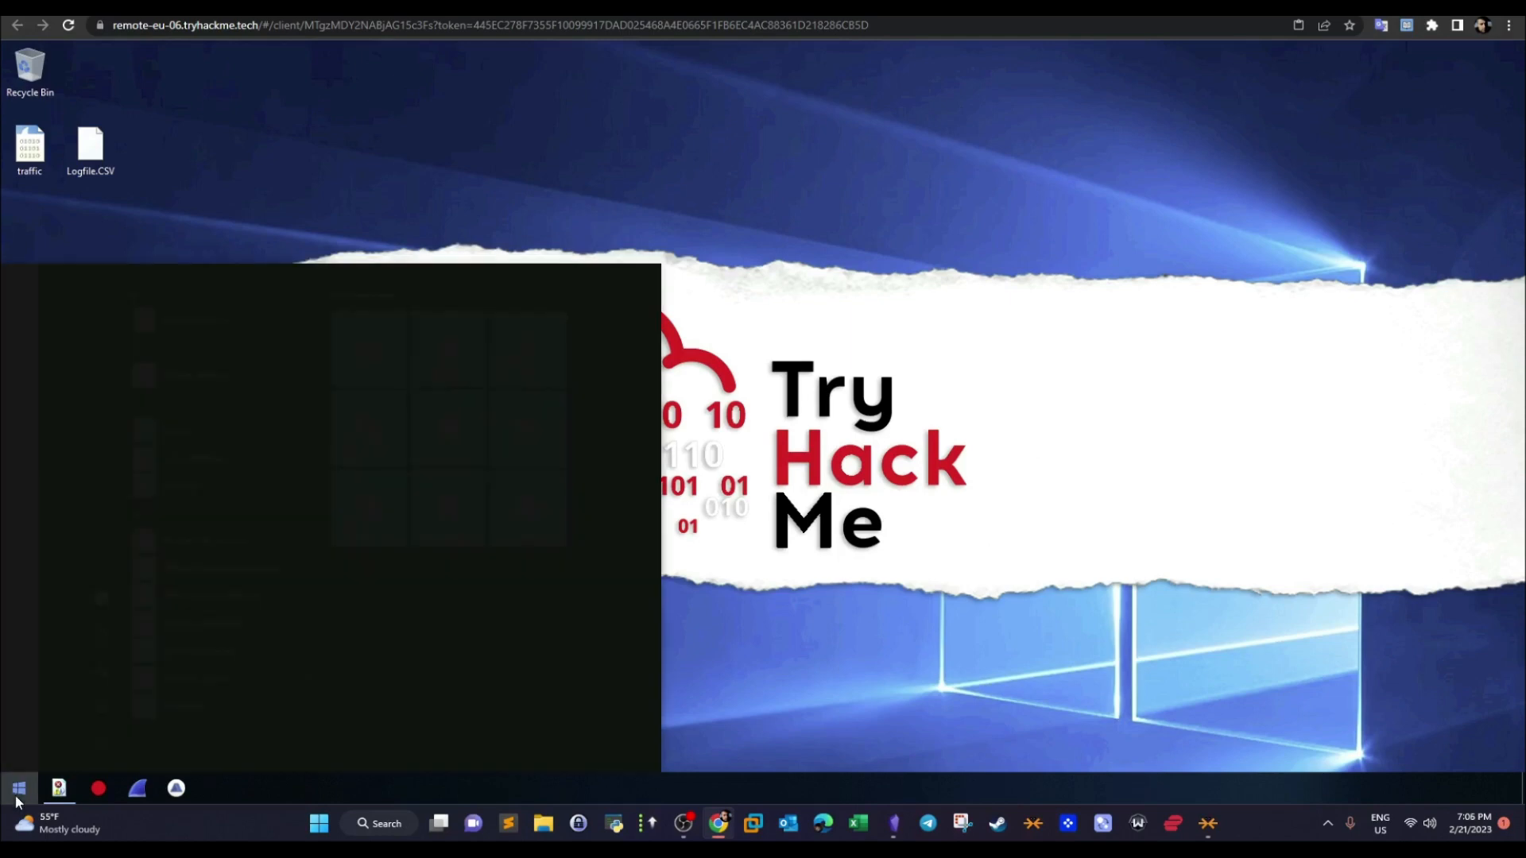
{"action": "type", "text": "powershell"}
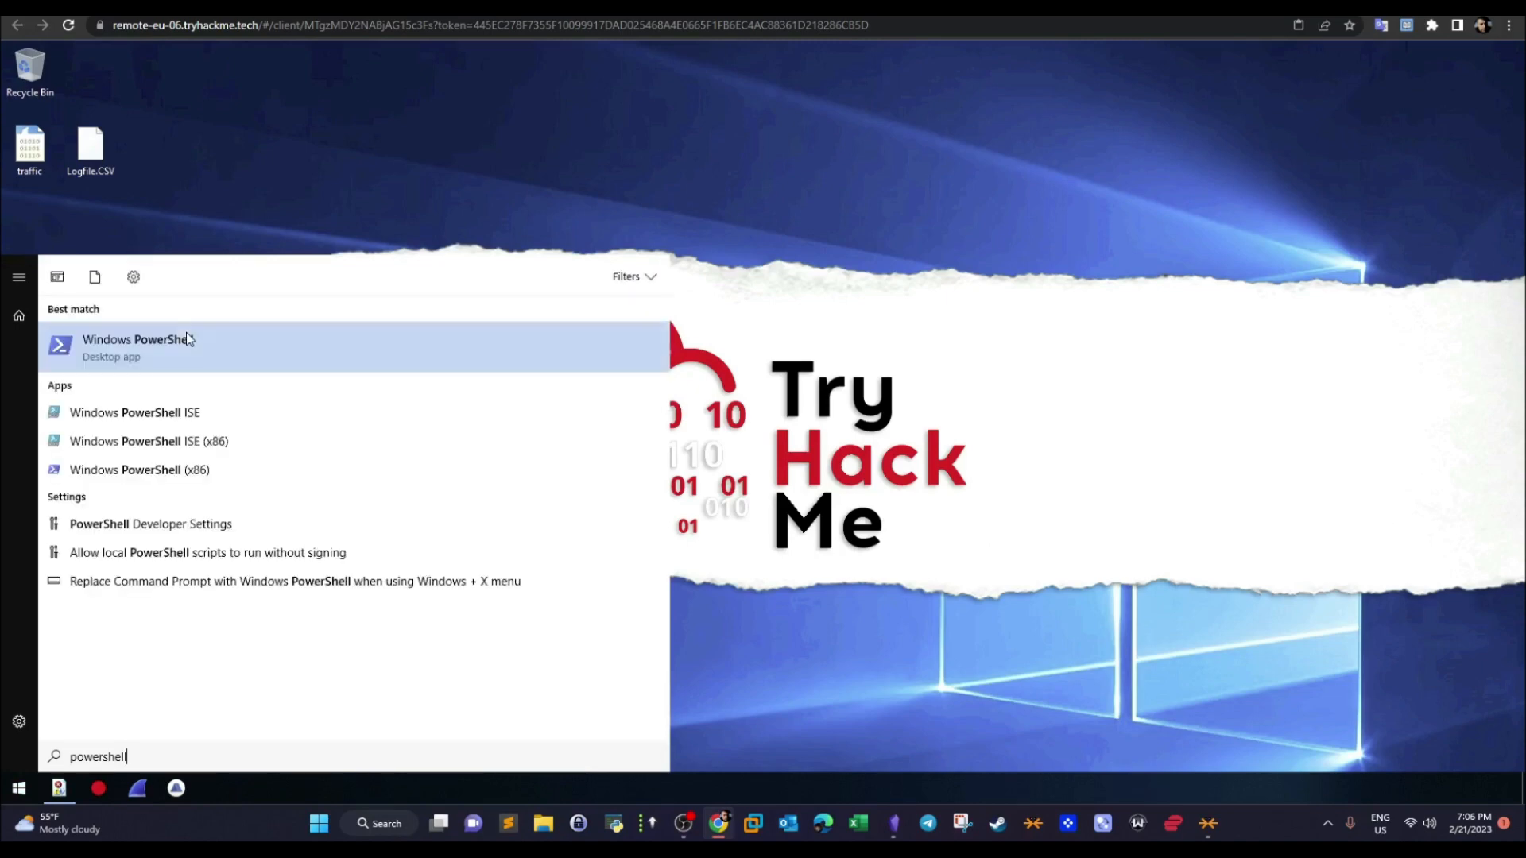
{"action": "left_click", "coordinate": [204, 346]}
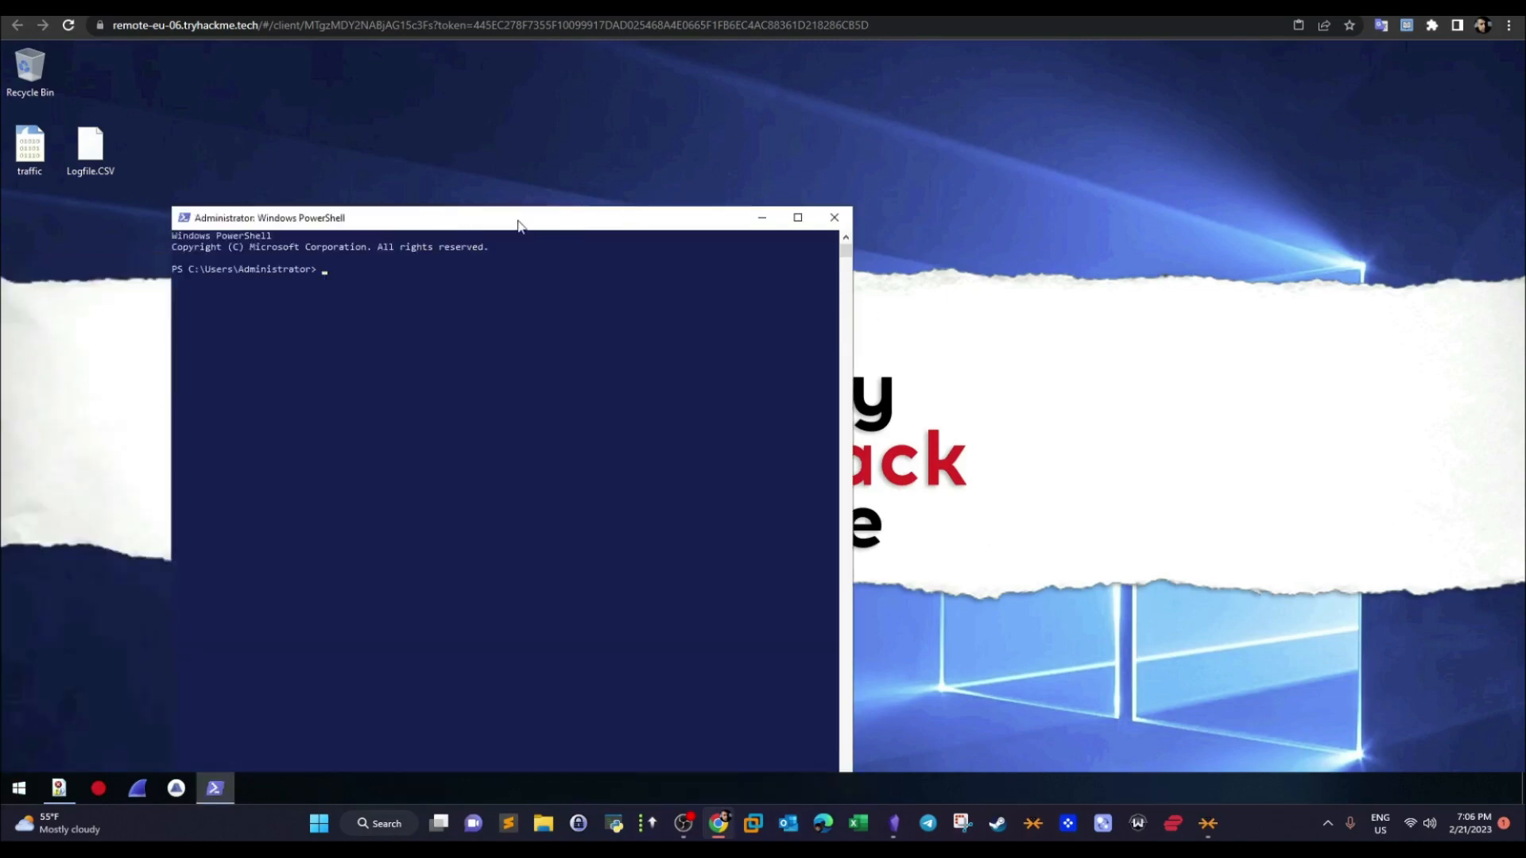
- Maximize the PowerShell window and set its Consolas font size to 36
{"action": "double_click", "coordinate": [518, 226]}
{"action": "right_click", "coordinate": [114, 51]}
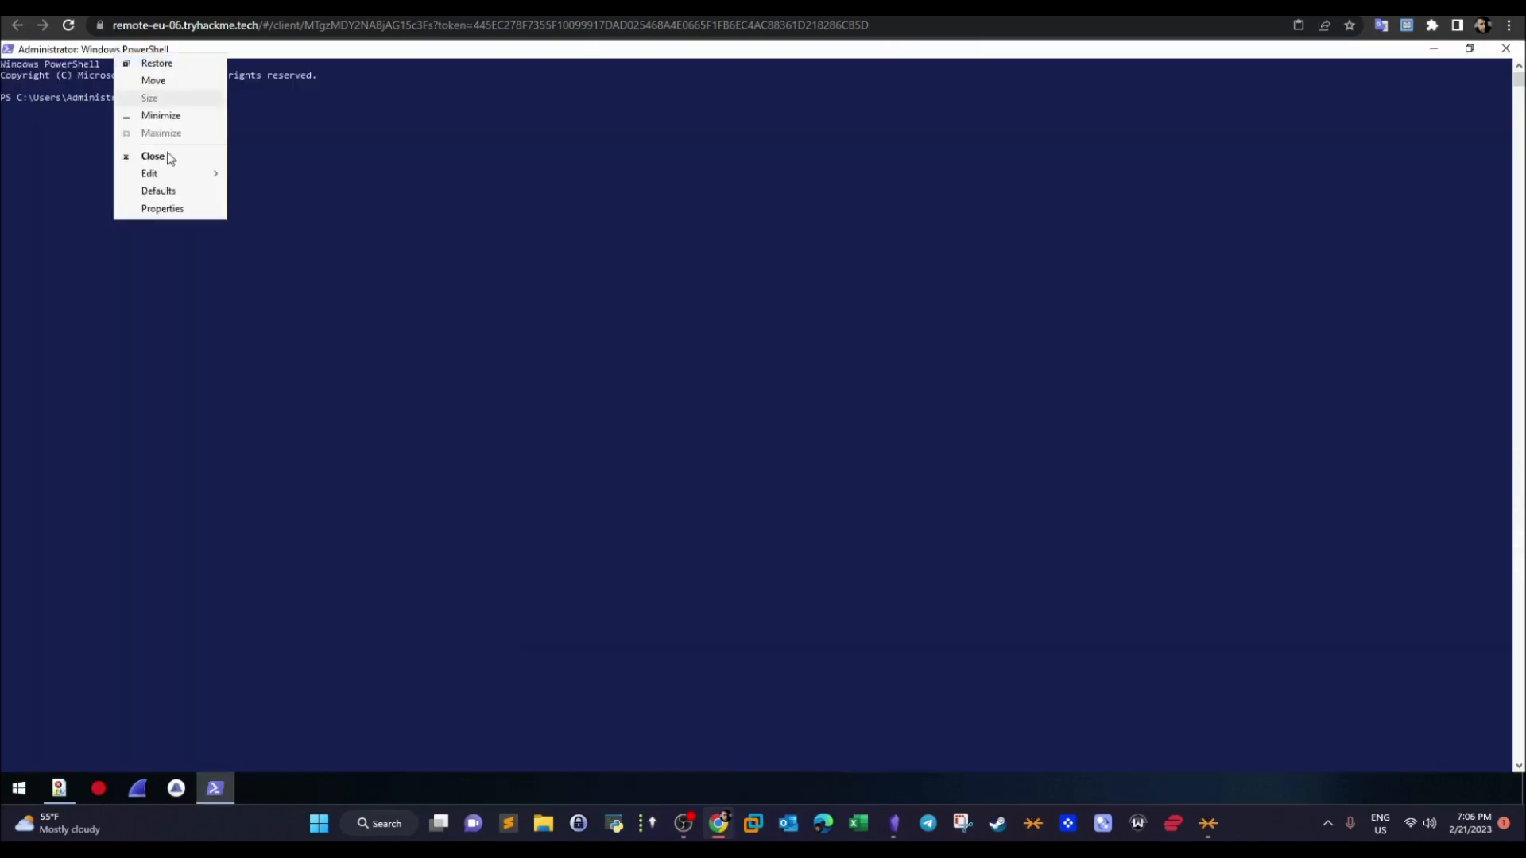
{"action": "left_click", "coordinate": [163, 208]}
{"action": "left_click", "coordinate": [77, 89]}
{"action": "left_click", "coordinate": [44, 202]}
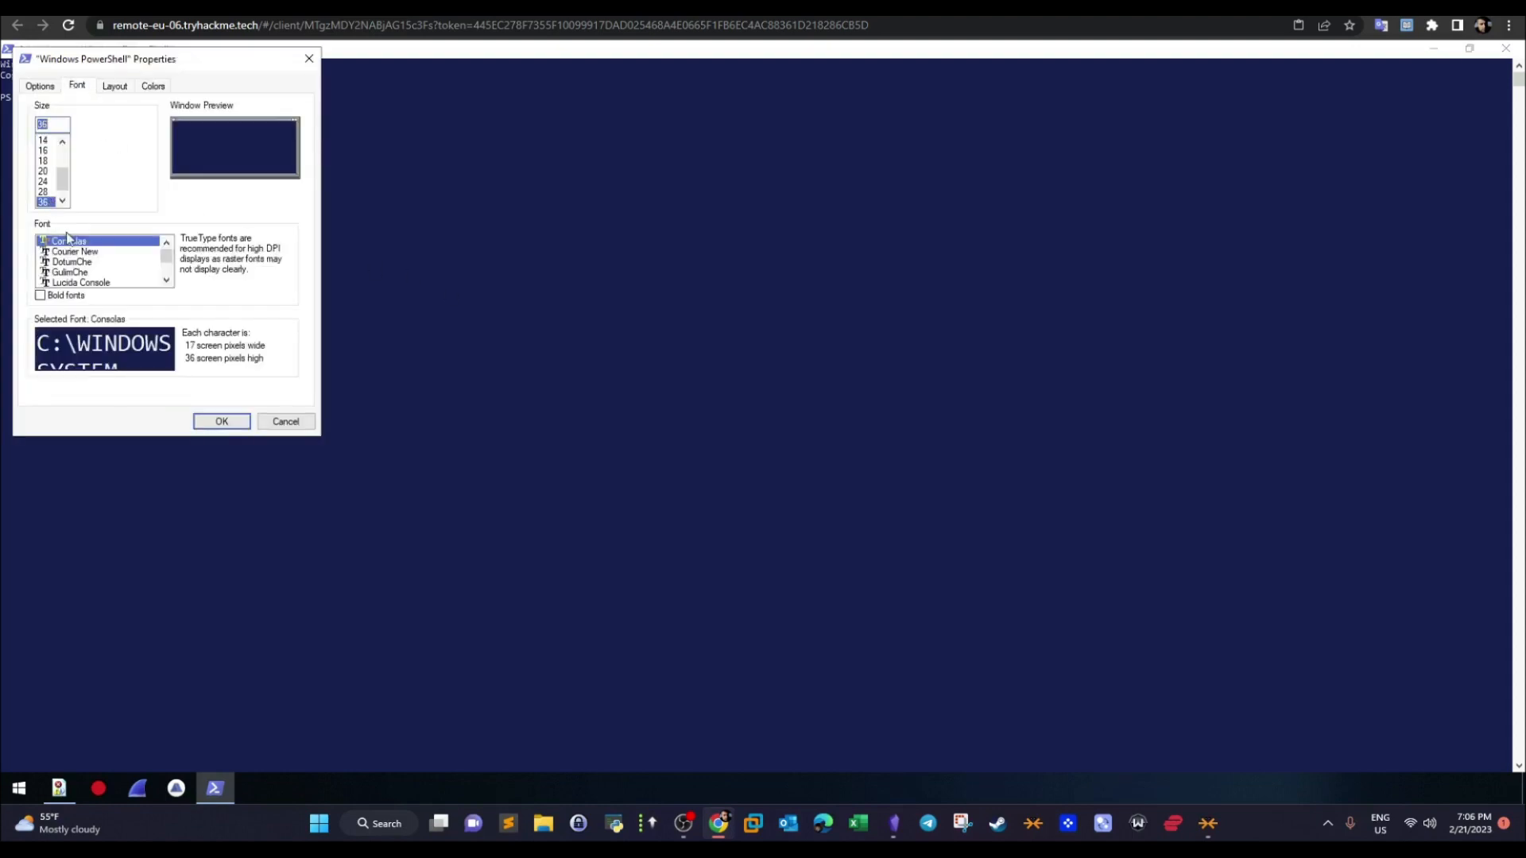
{"action": "left_click", "coordinate": [207, 419]}
- Change the working directory to C:\Users and list its folders
{"action": "type", "text": "cd .."}
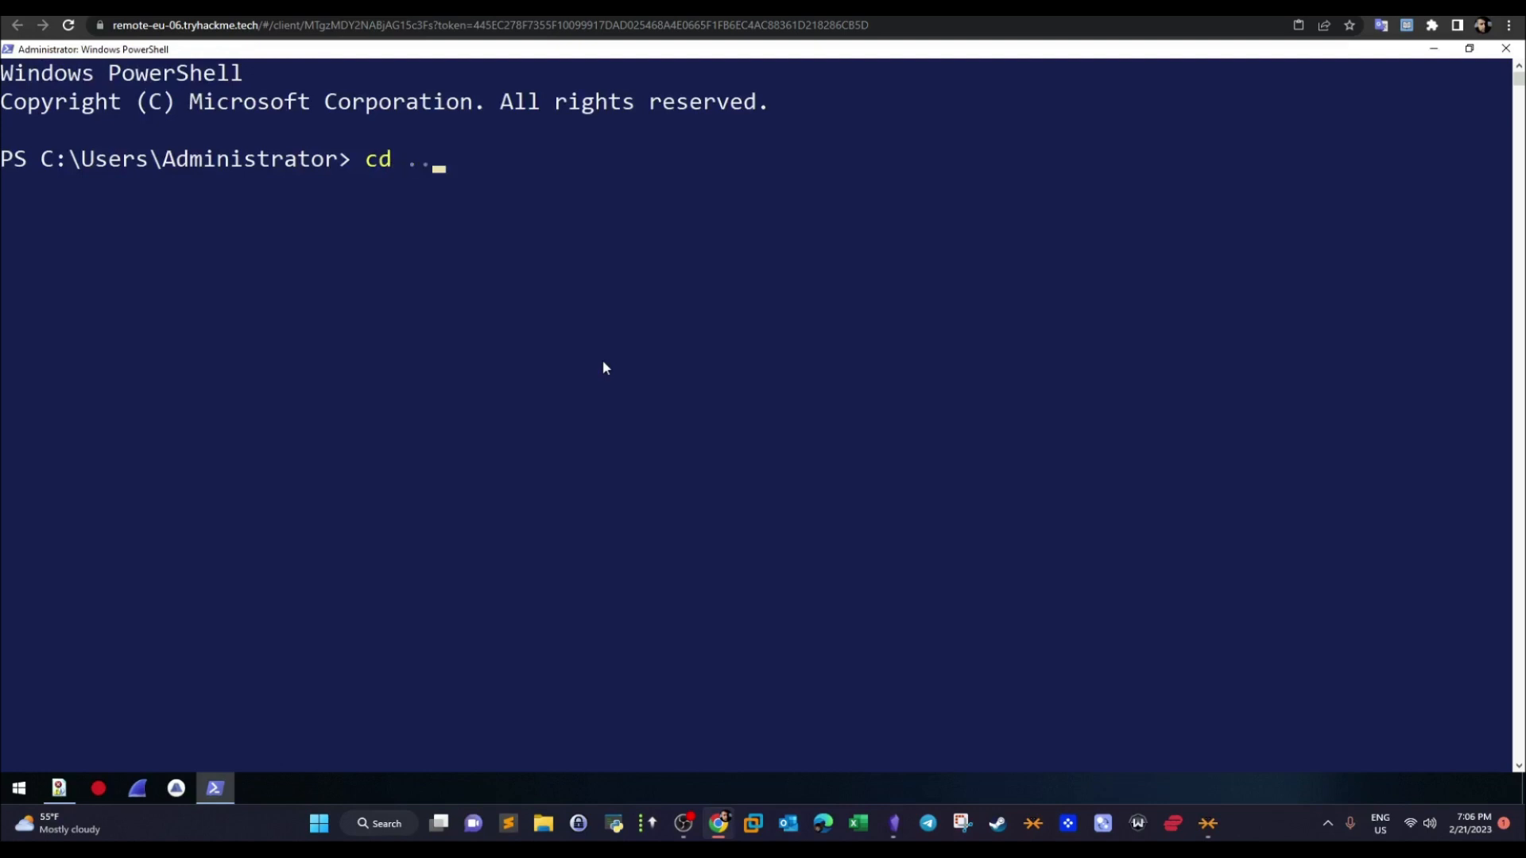
{"action": "key", "text": "Return"}
{"action": "type", "text": "cd ."}
{"action": "key", "text": "BackSpace"}
{"action": "key", "text": "BackSpace"}
{"action": "key", "text": "BackSpace"}
{"action": "key", "text": "BackSpace"}
{"action": "type", "text": "dir"}
{"action": "key", "text": "Return"}
- Go into AppData\Roaming inside the profile folder that is neither Administrator nor Public, and list its contents
{"action": "type", "text": "cd .\\b"}
{"action": "key", "text": "Tab"}
{"action": "key", "text": "Return"}
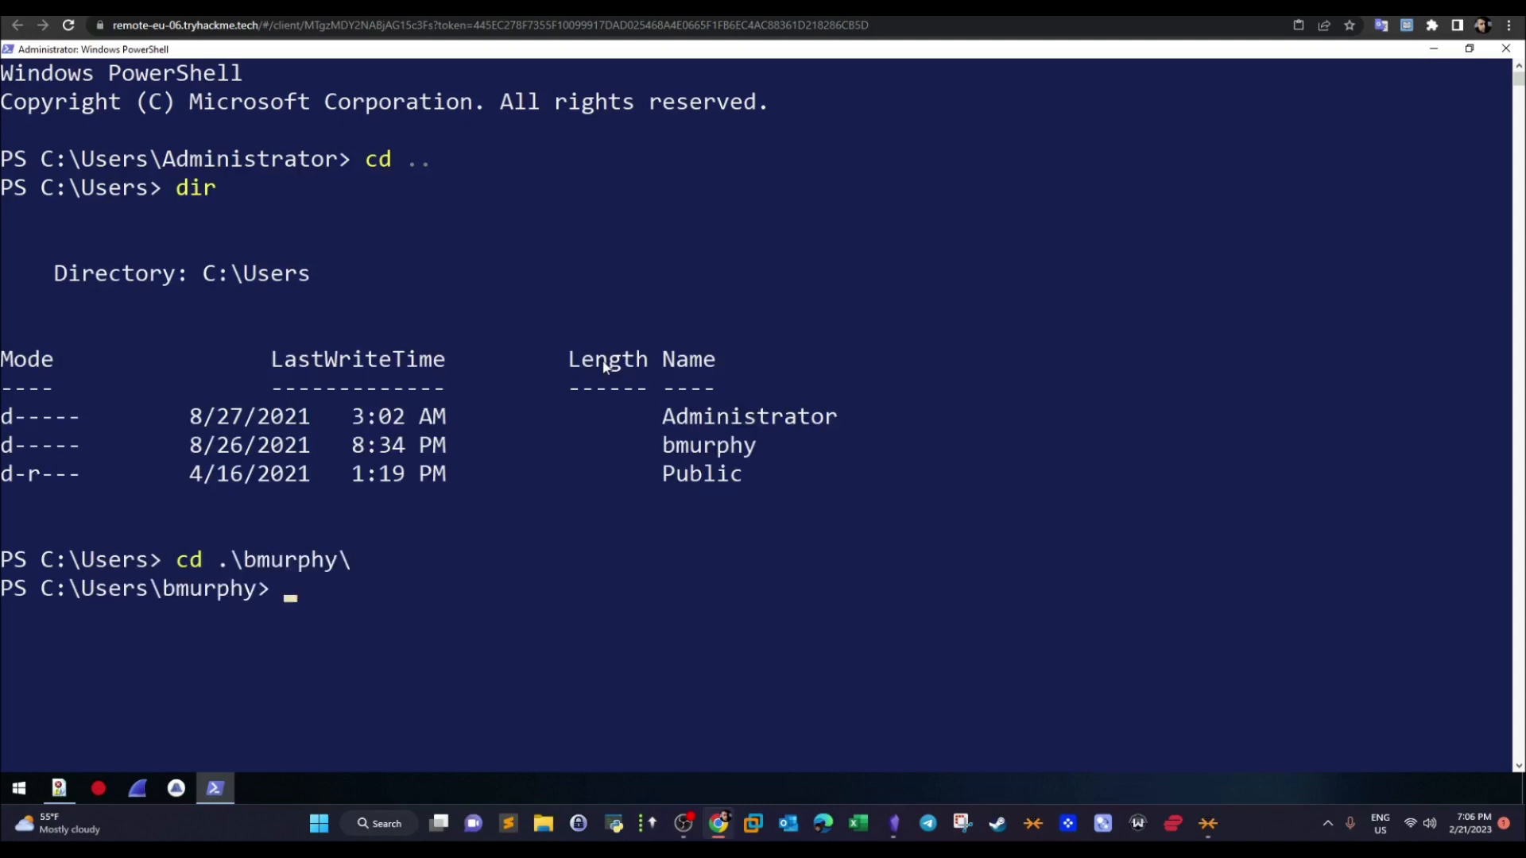
{"action": "type", "text": "d"}
{"action": "key", "text": "BackSpace"}
{"action": "type", "text": "cd Ap"}
{"action": "key", "text": "Tab"}
{"action": "key", "text": "Return"}
{"action": "type", "text": "cd Ro"}
{"action": "key", "text": "Tab"}
{"action": "type", "text": "dir"}
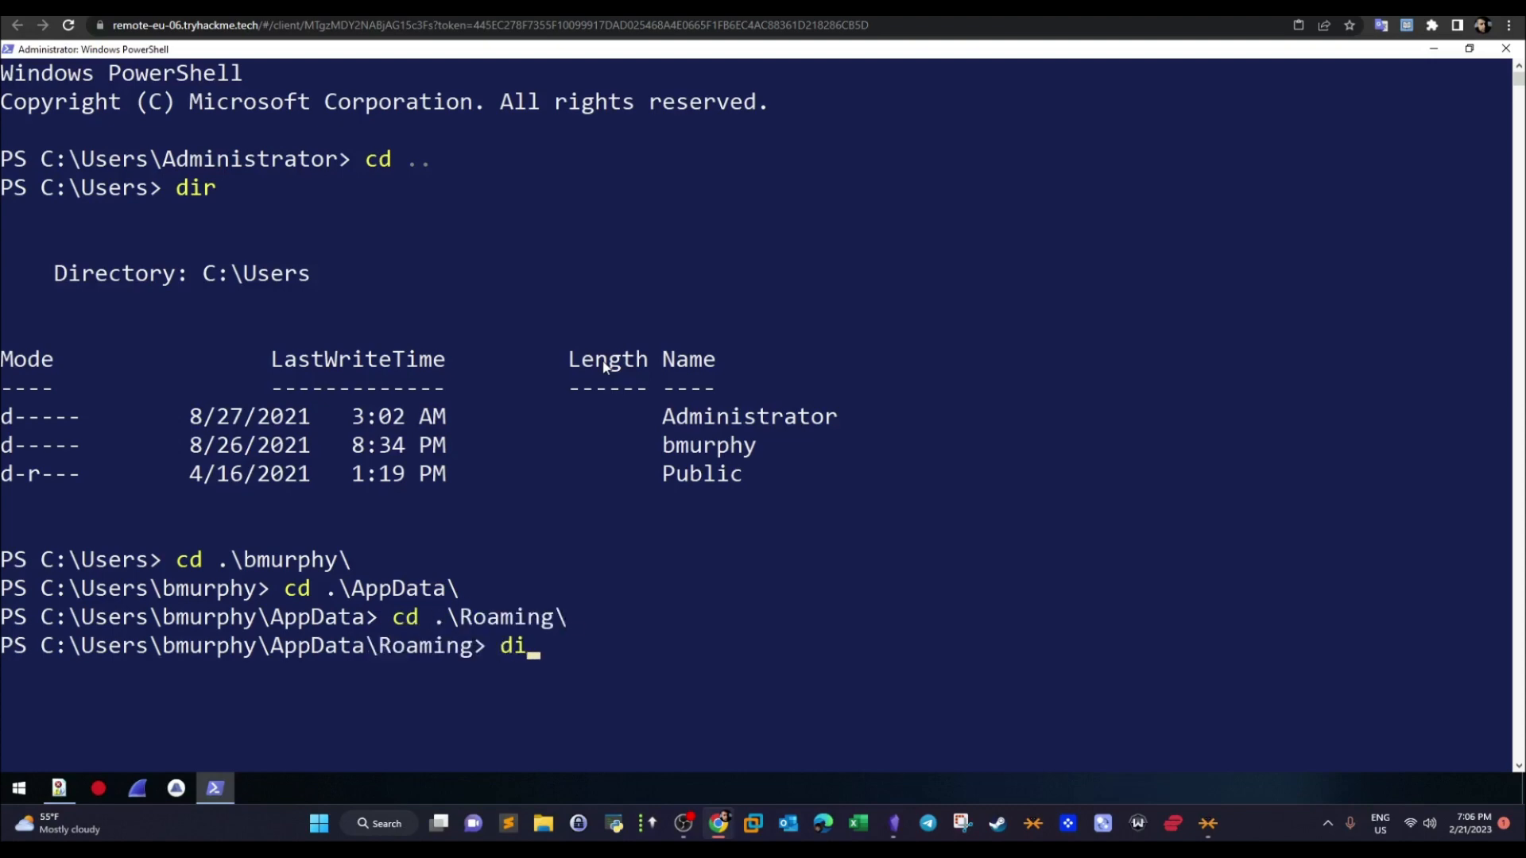
{"action": "key", "text": "Return"}
- Change into the Microsoft\Windows folder under Roaming and list its contents
{"action": "type", "text": "cd Mi"}
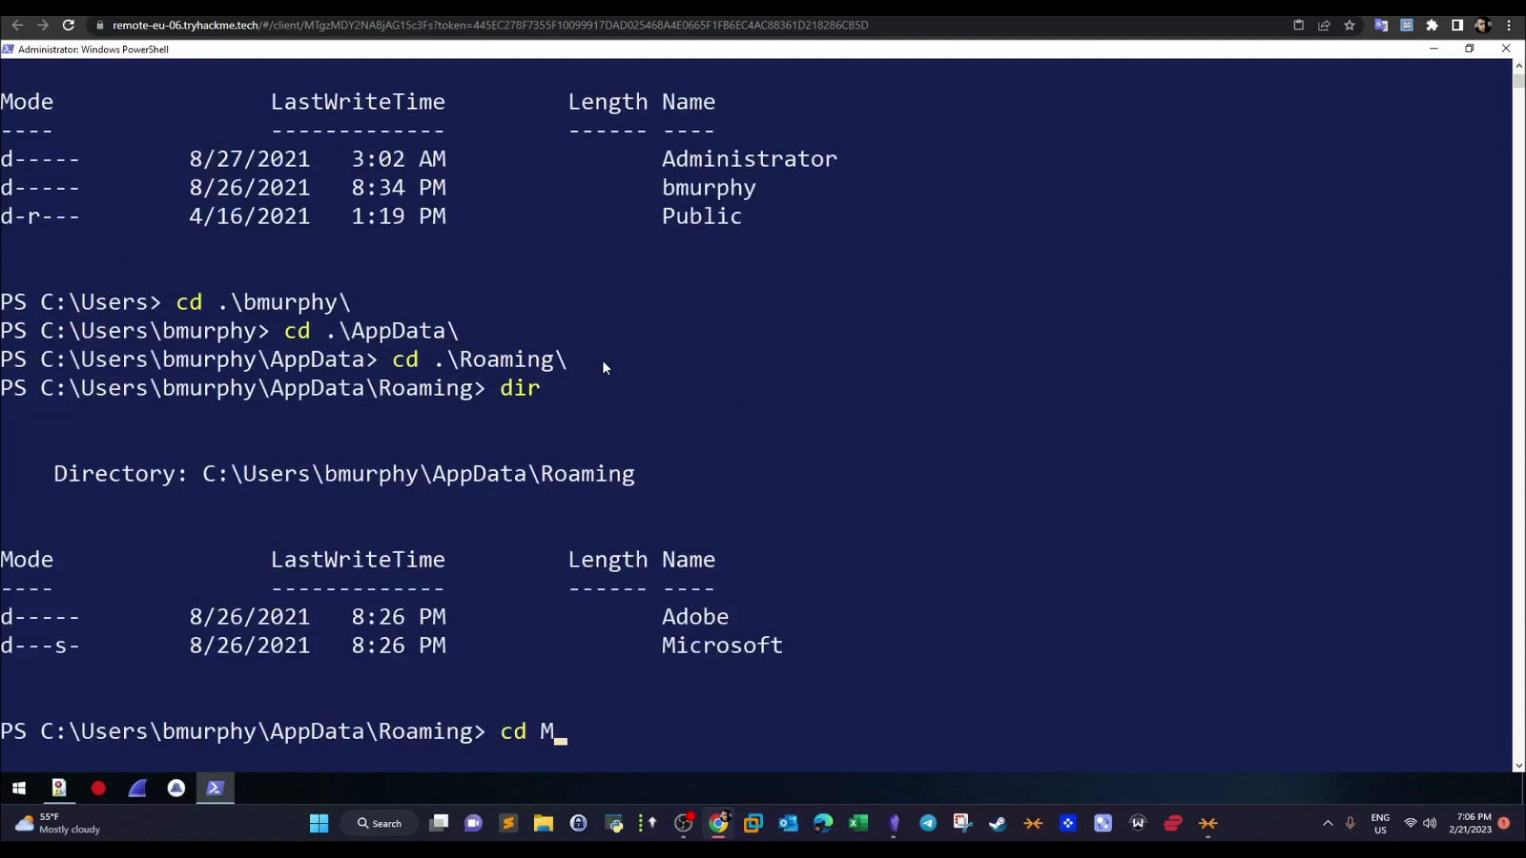
{"action": "key", "text": "Tab"}
{"action": "type", "text": "Windows\\"}
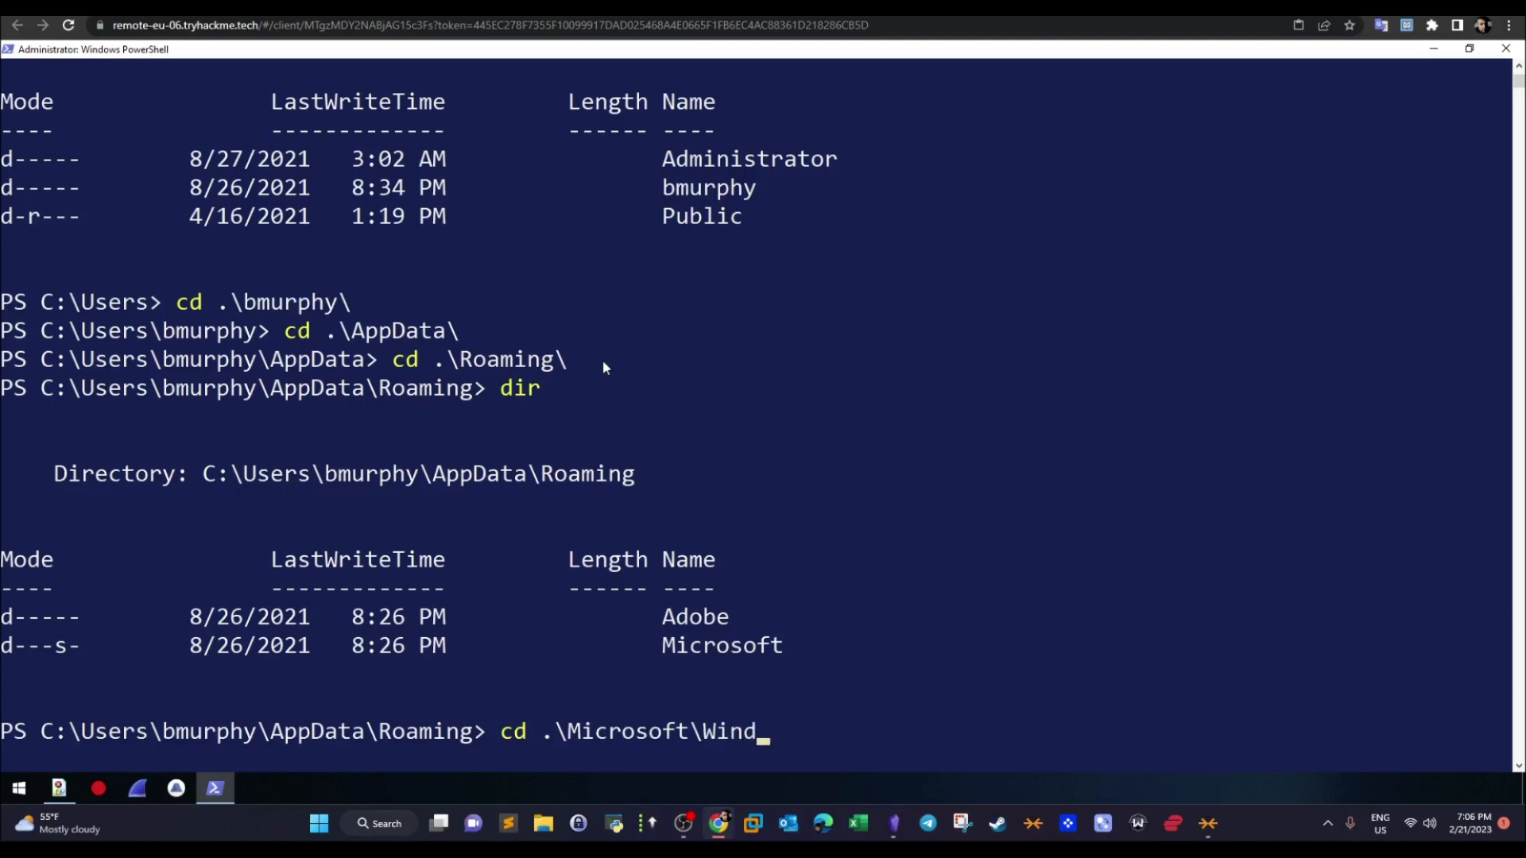
{"action": "key", "text": "Return"}
{"action": "type", "text": "dir"}
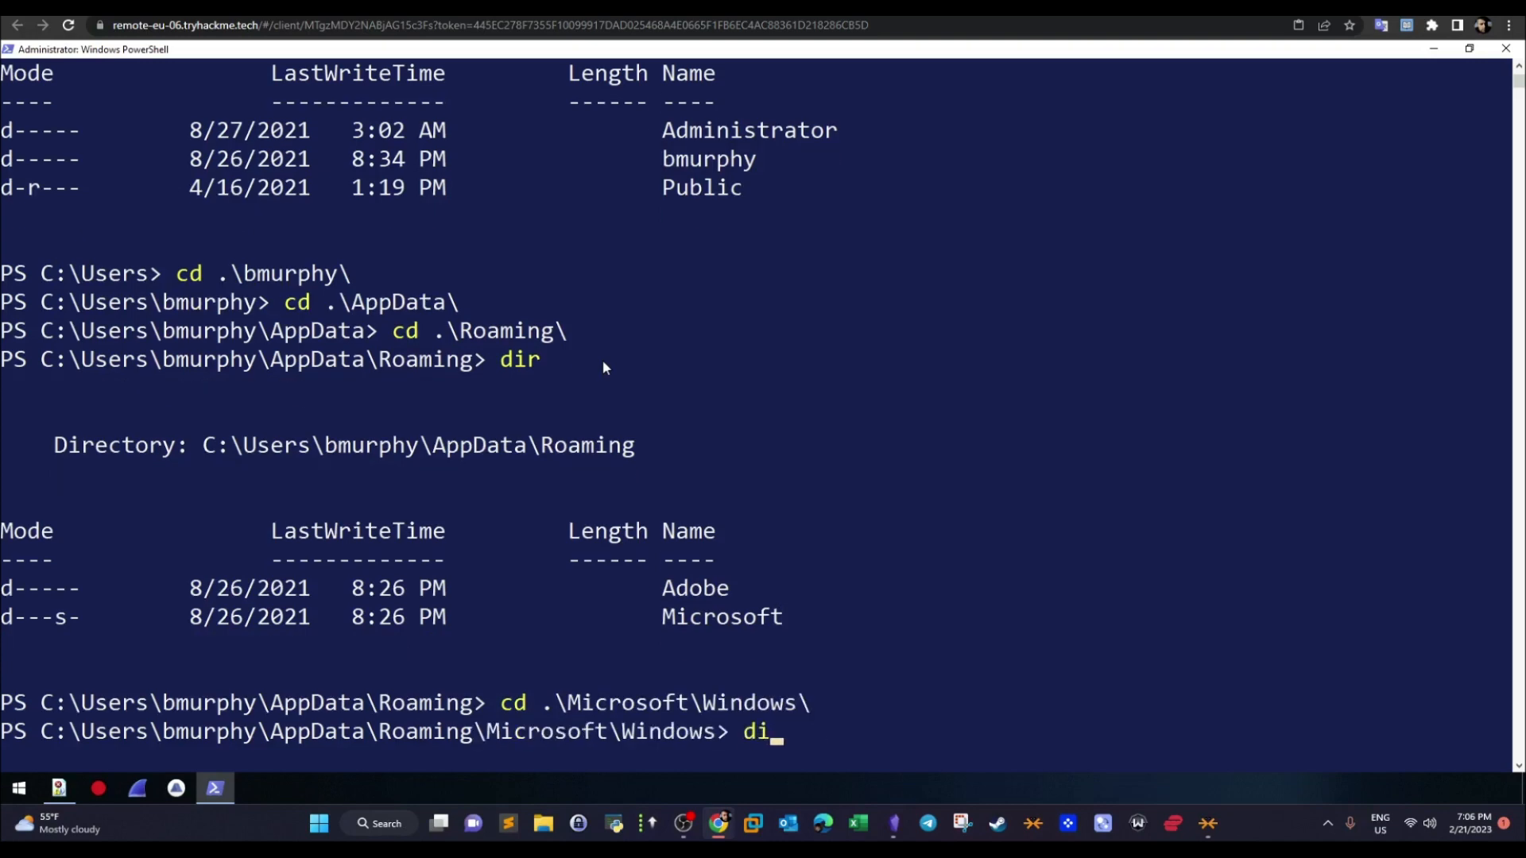
{"action": "key", "text": "Return"}
- Change into the PowerShell folder under Microsoft\Windows and list its contents
{"action": "type", "text": "cd P"}
{"action": "key", "text": "Tab"}
{"action": "key", "text": "Return"}
{"action": "type", "text": "dir"}
{"action": "key", "text": "Return"}
- Change into the PSReadLine folder, list its contents and point out the ConsoleHost_history.txt file
{"action": "type", "text": "cd .\\P"}
{"action": "key", "text": "Tab"}
{"action": "key", "text": "Return"}
{"action": "type", "text": "dir"}
{"action": "key", "text": "Return"}
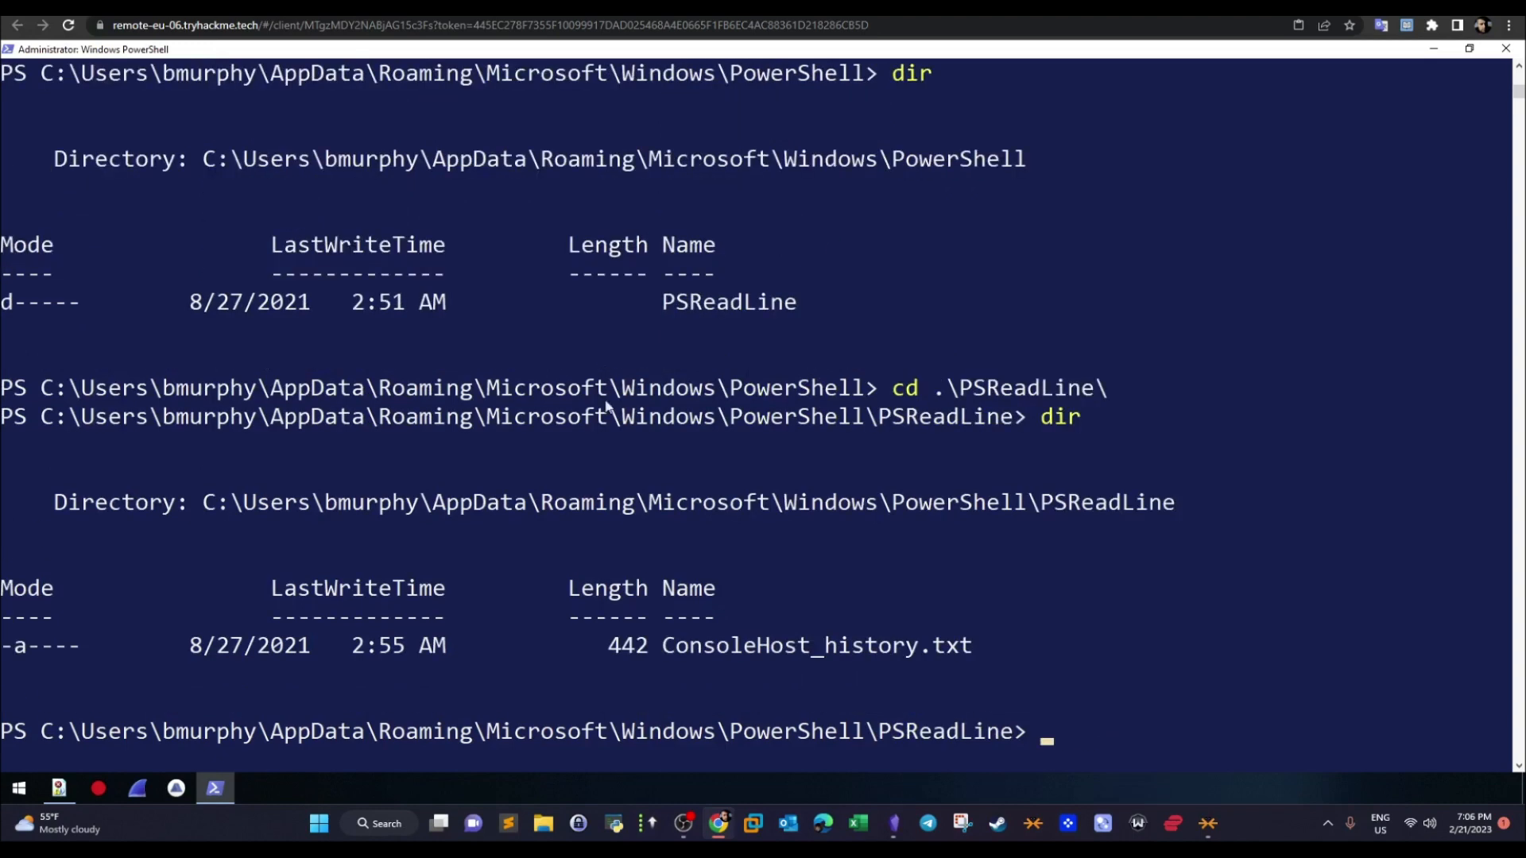
{"action": "left_click_drag", "start_coordinate": [664, 647], "coordinate": [969, 657]}
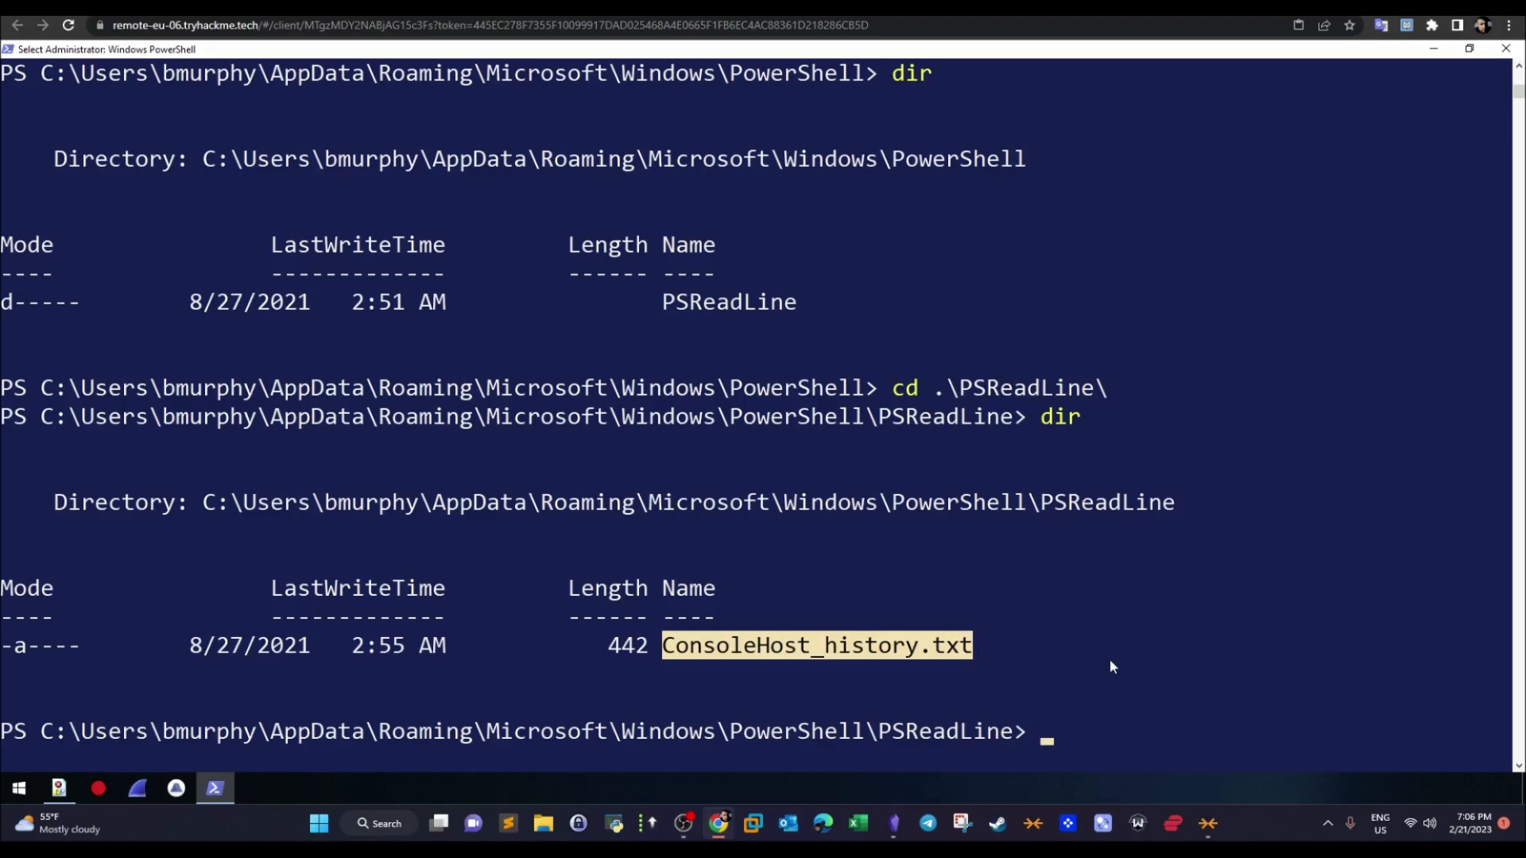
{"action": "left_click", "coordinate": [1129, 690]}
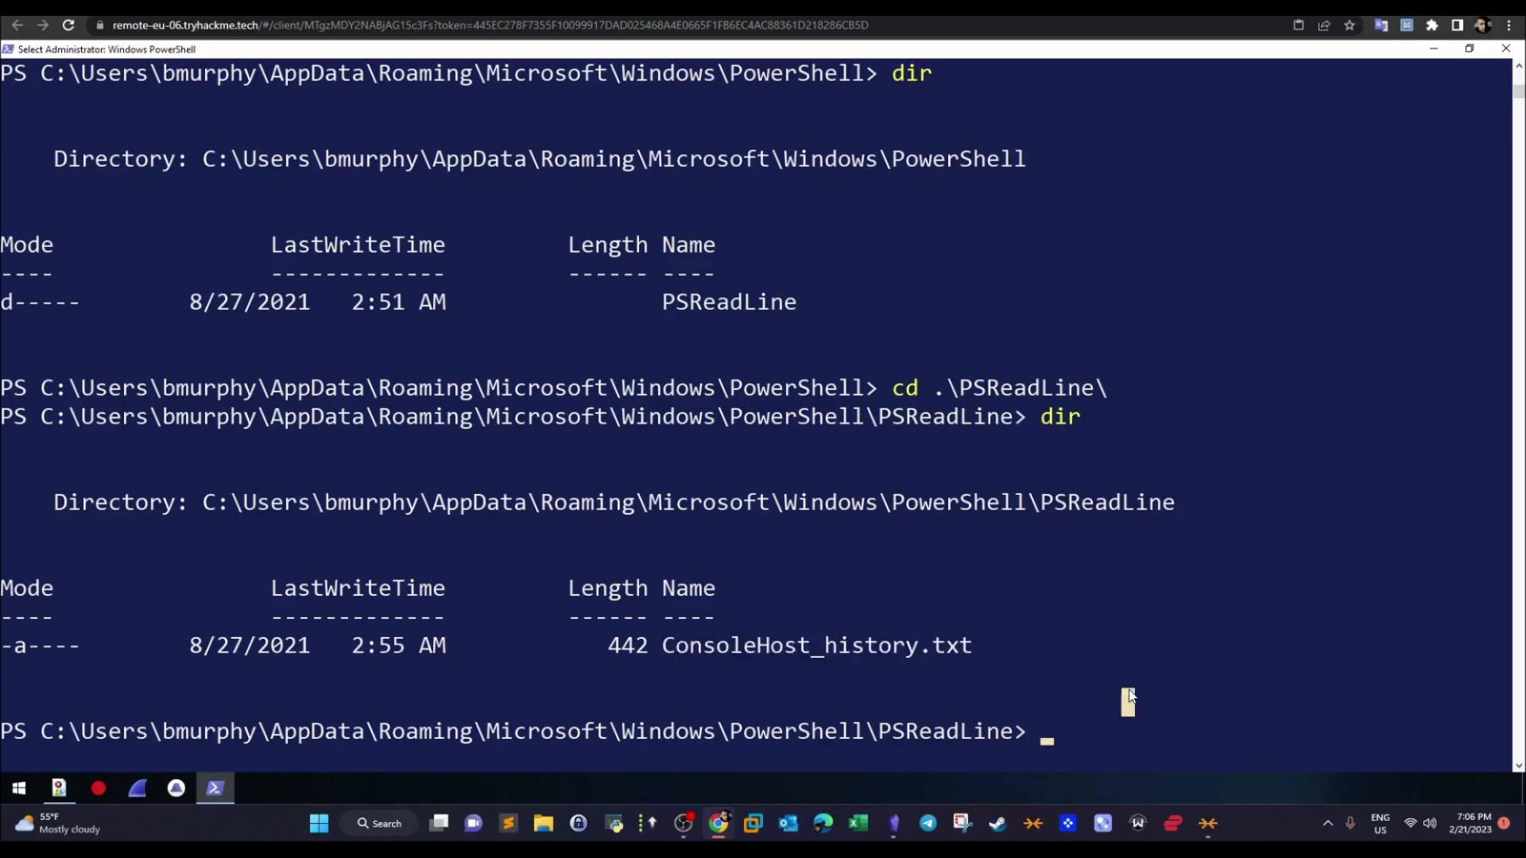
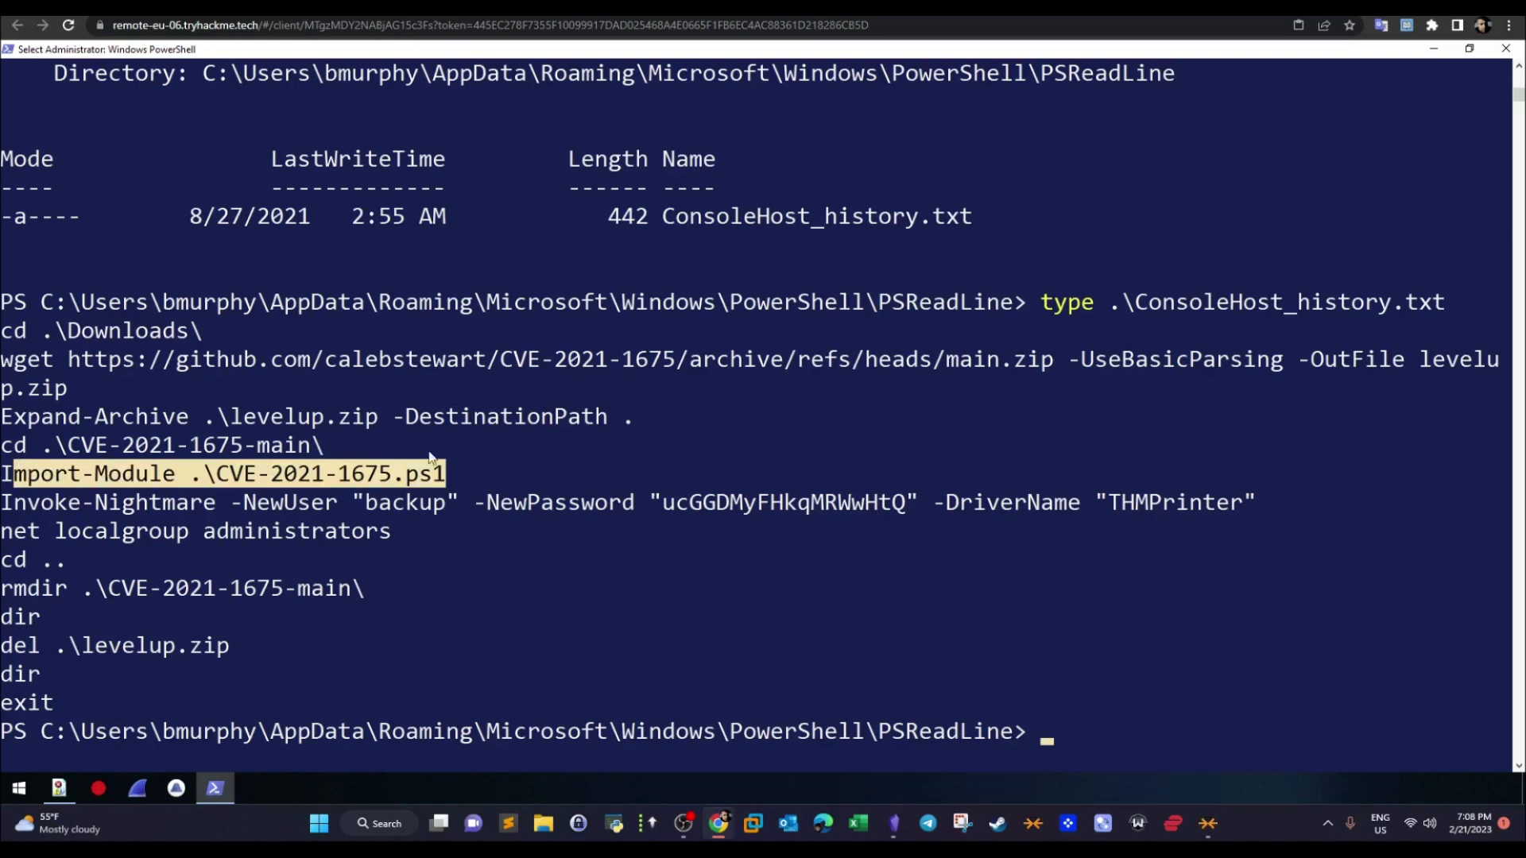
- Review the malicious DLL location and registry path answers on the TryHackMe room page and return to the remote PowerShell session
{"action": "key", "text": "ctrl+Tab"}
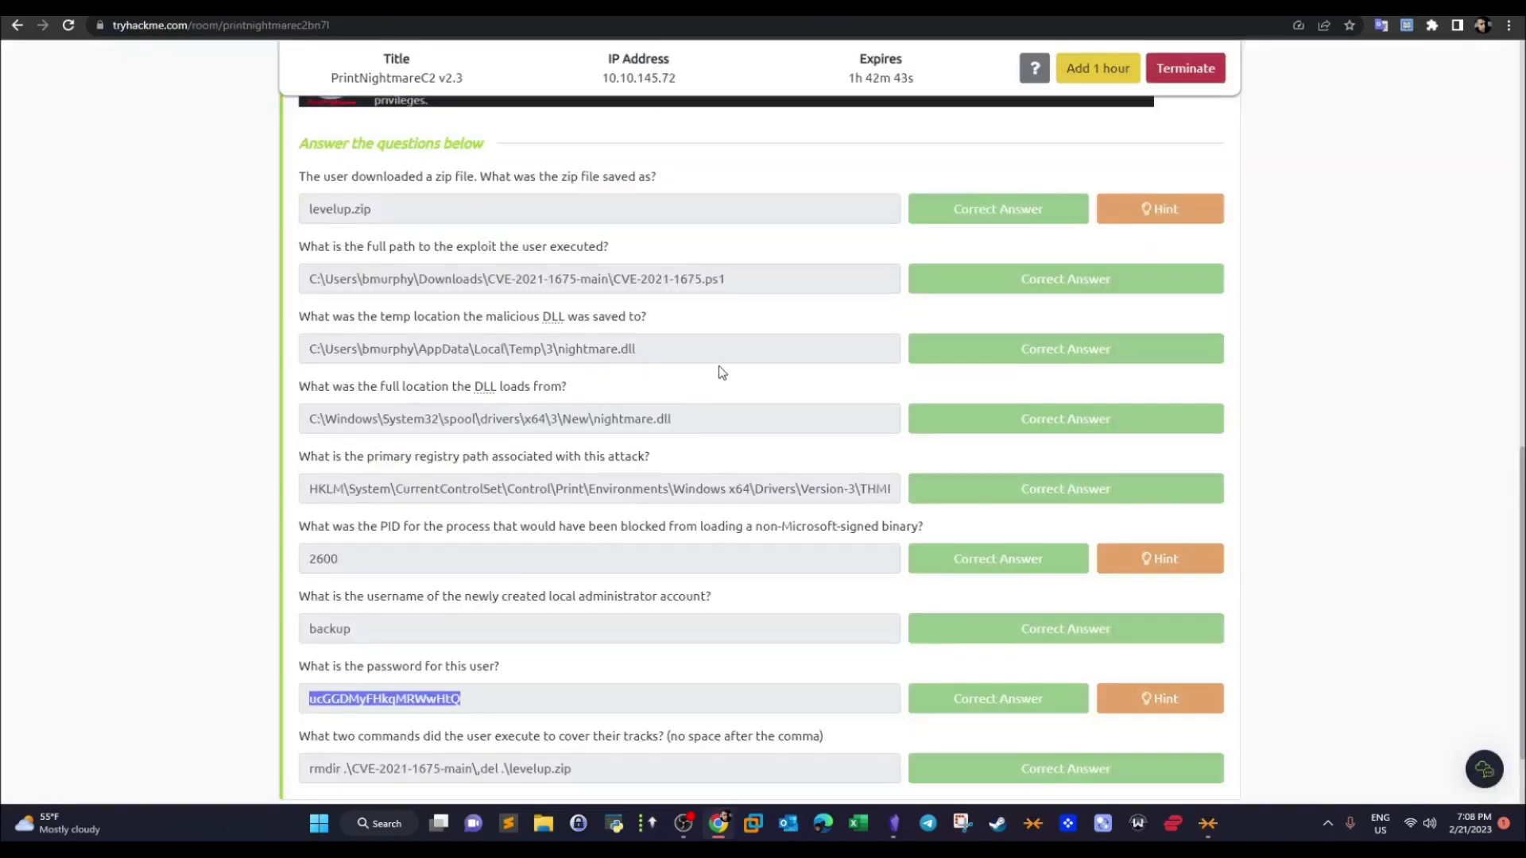
{"action": "left_click_drag", "start_coordinate": [299, 318], "coordinate": [694, 466]}
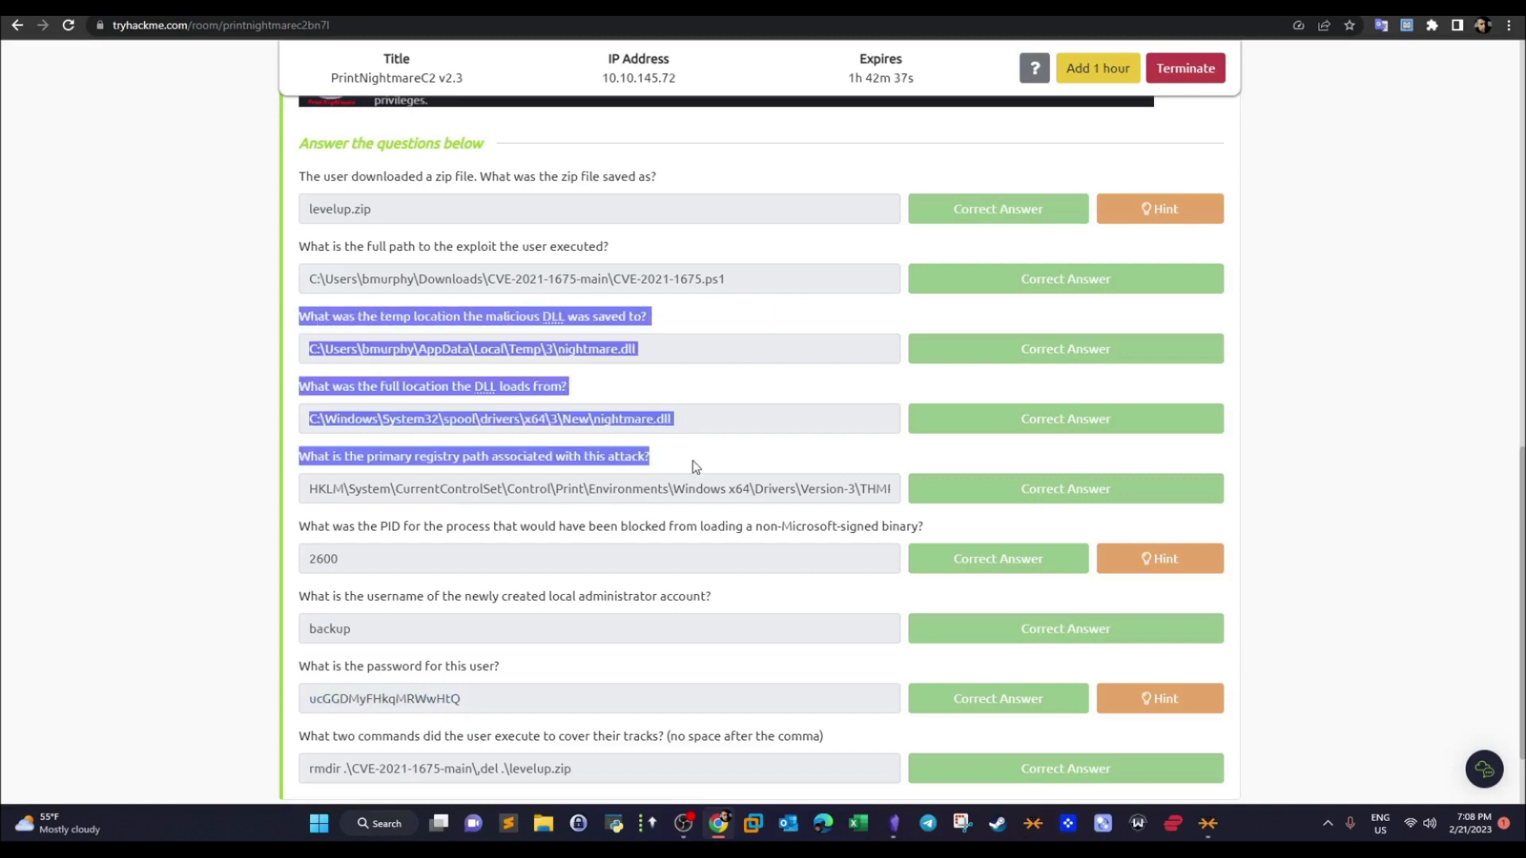
{"action": "left_click", "coordinate": [495, 426]}
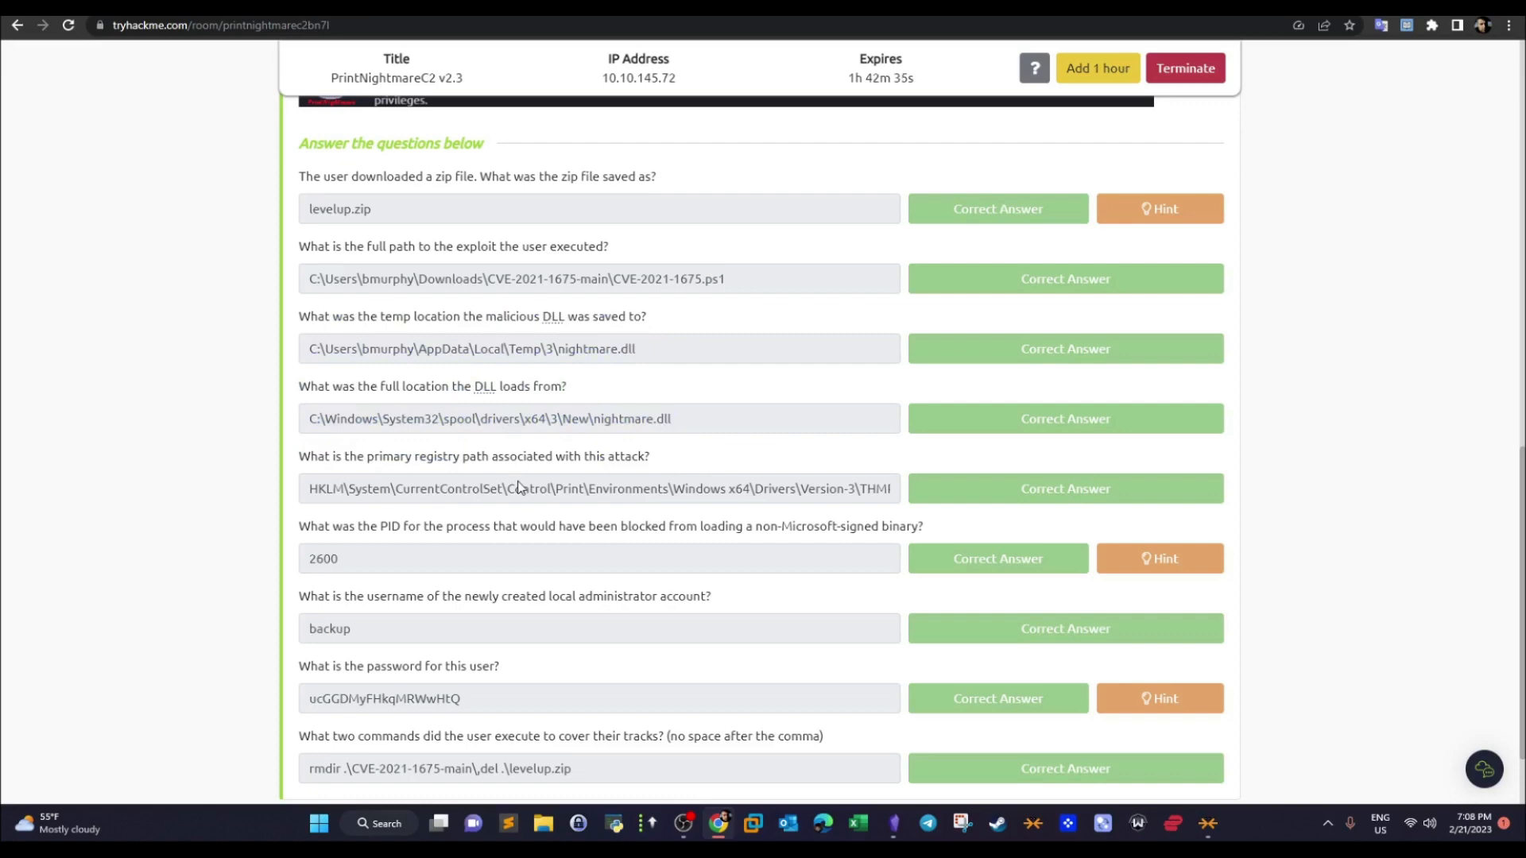
{"action": "left_click_drag", "start_coordinate": [721, 493], "coordinate": [471, 497]}
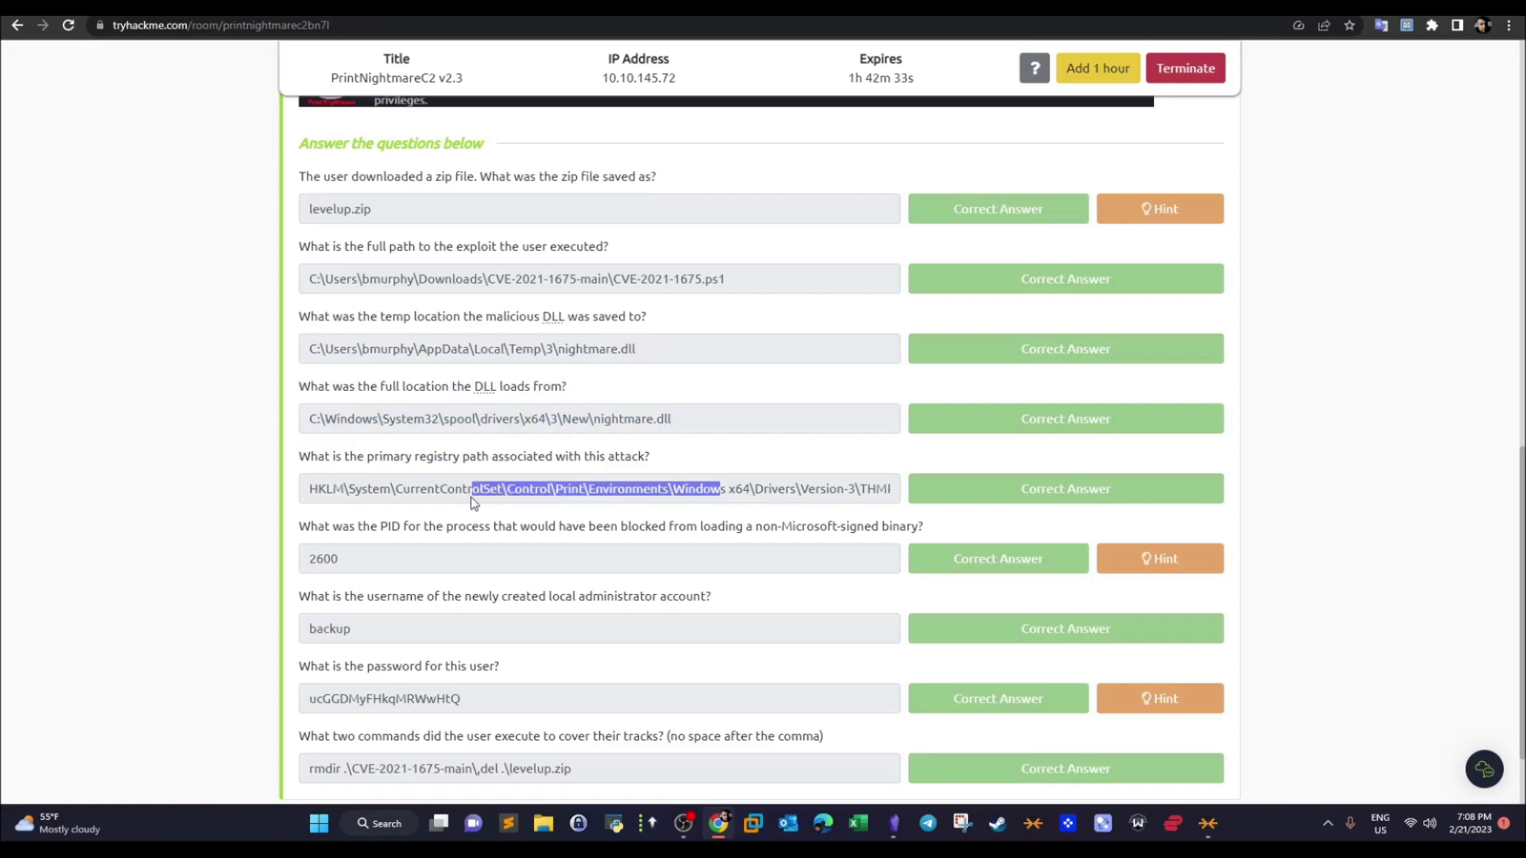
{"action": "left_click", "coordinate": [510, 8]}
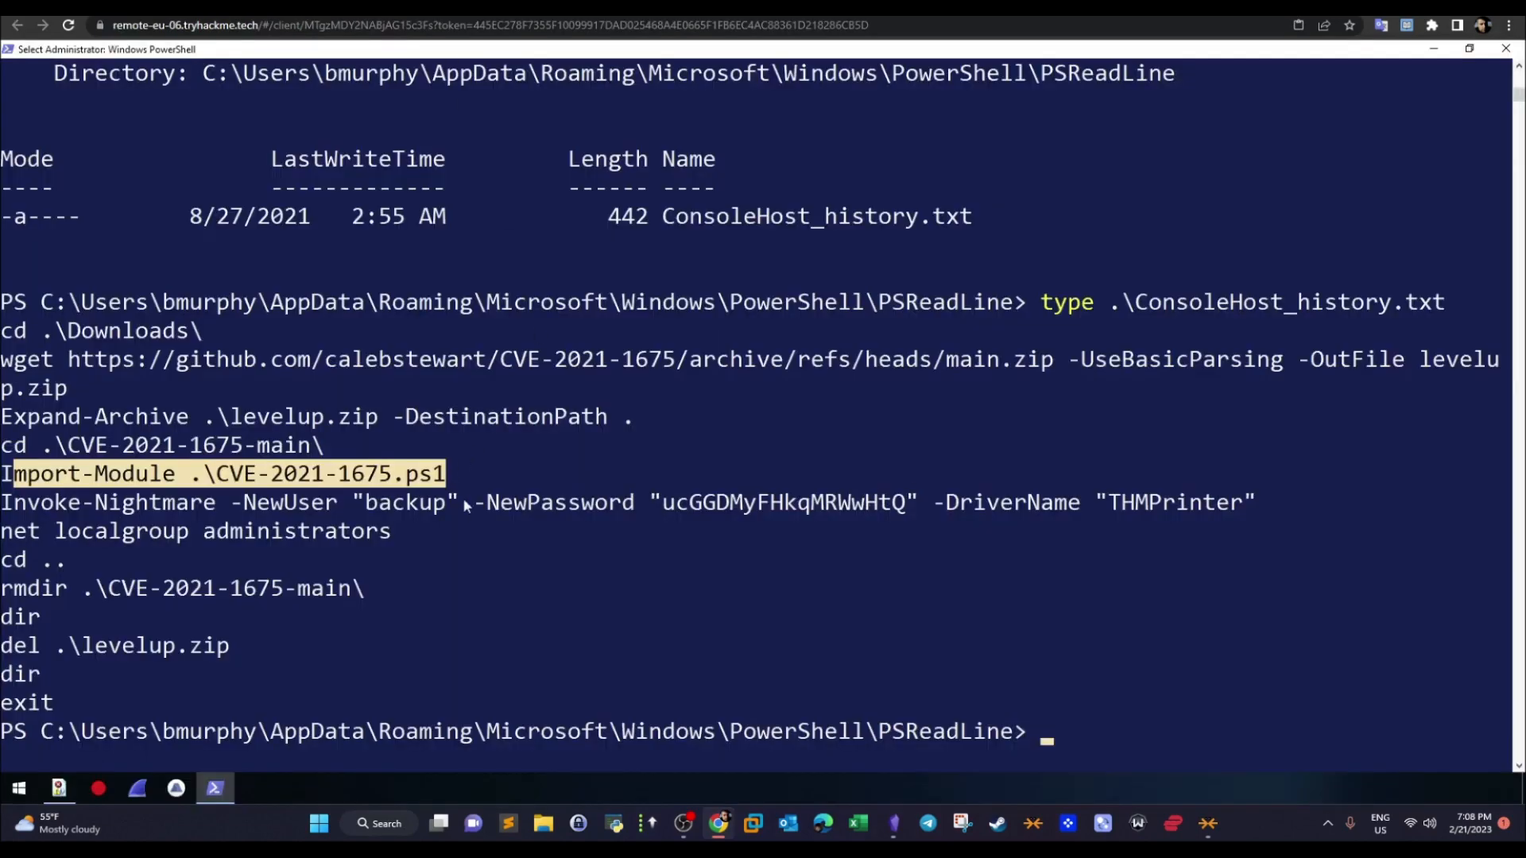
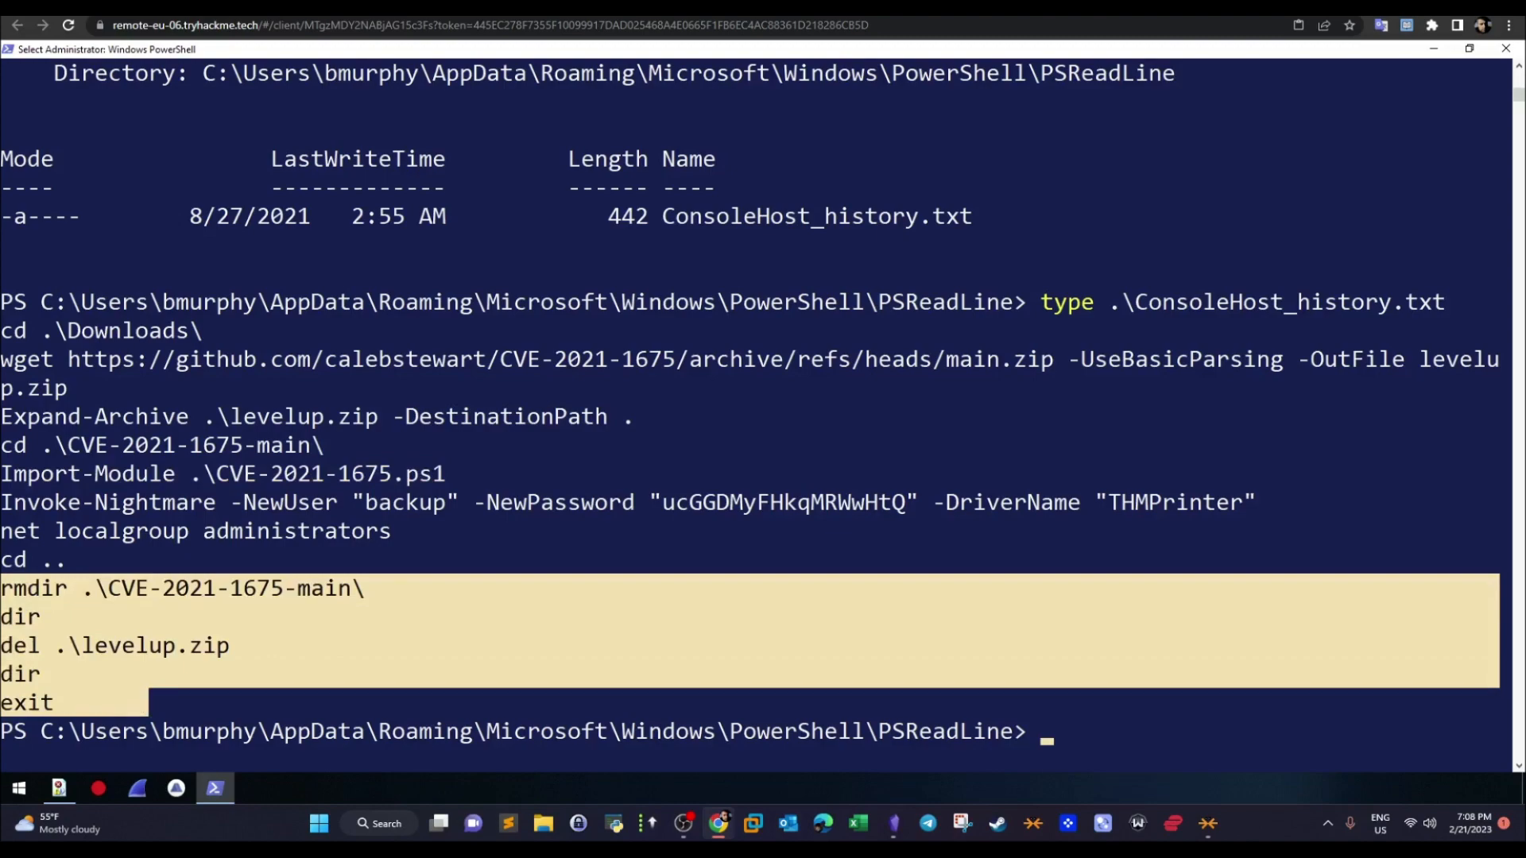
- Check the track-covering commands answer on the TryHackMe room page, return to the remote PowerShell session and clear the highlighted history lines
{"action": "left_click", "coordinate": [334, 8]}
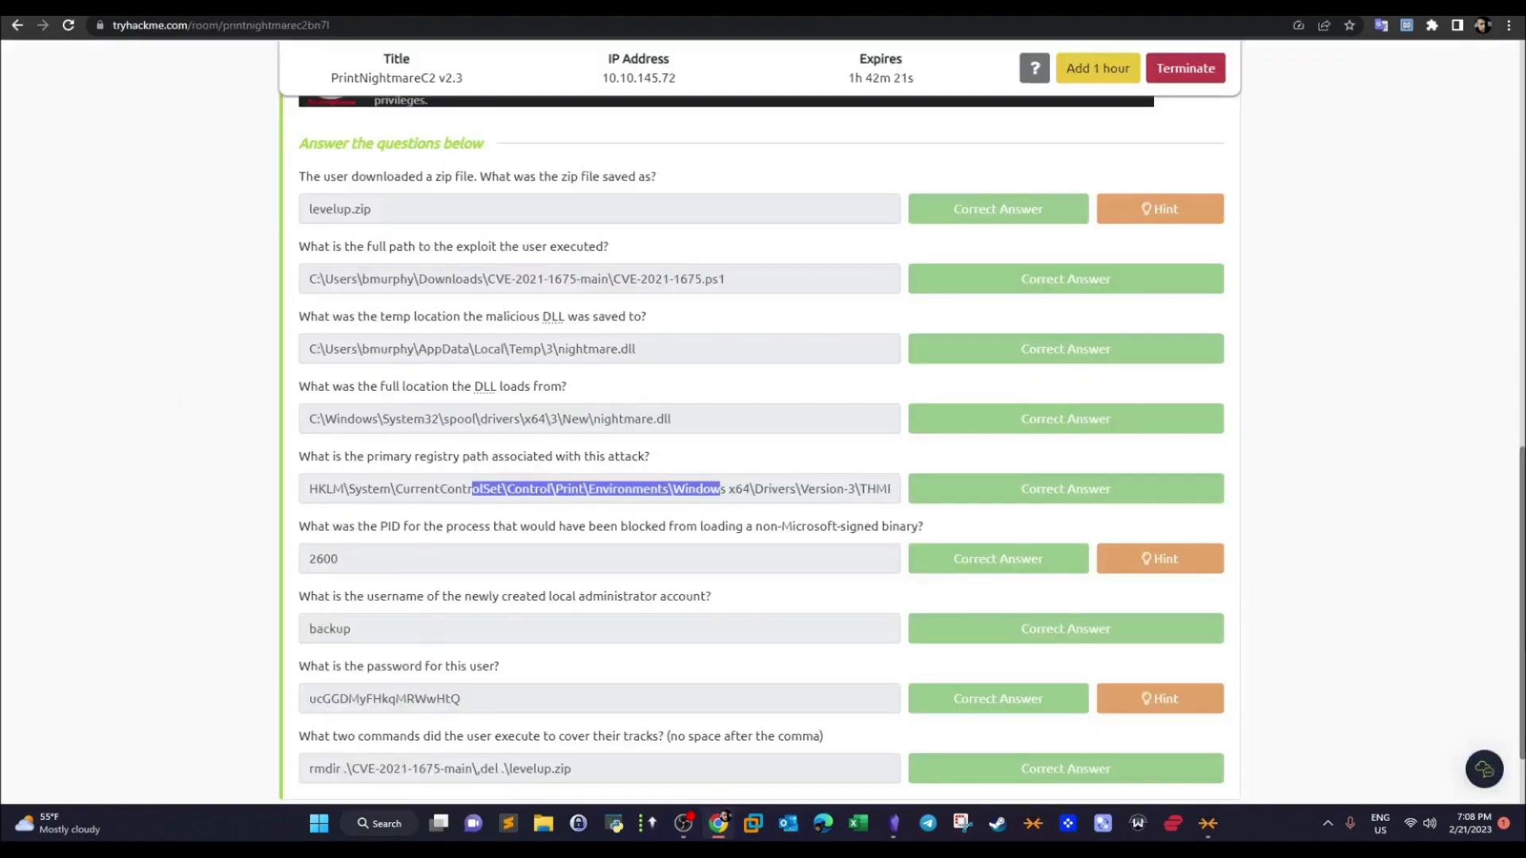
{"action": "left_click_drag", "start_coordinate": [1522, 644], "coordinate": [1428, 240]}
{"action": "left_click", "coordinate": [516, 8]}
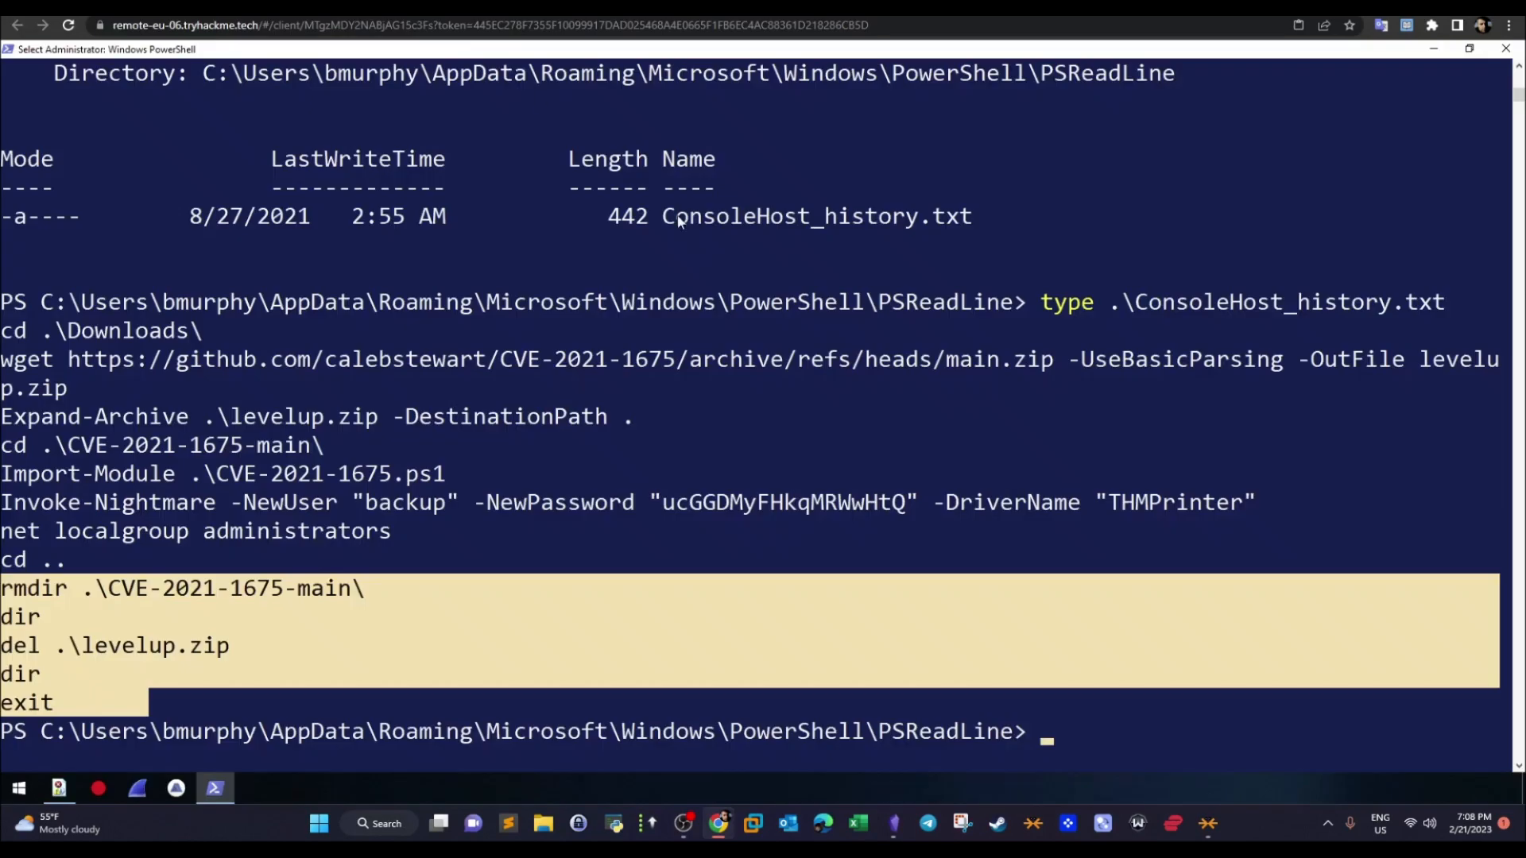
{"action": "left_click", "coordinate": [664, 294]}
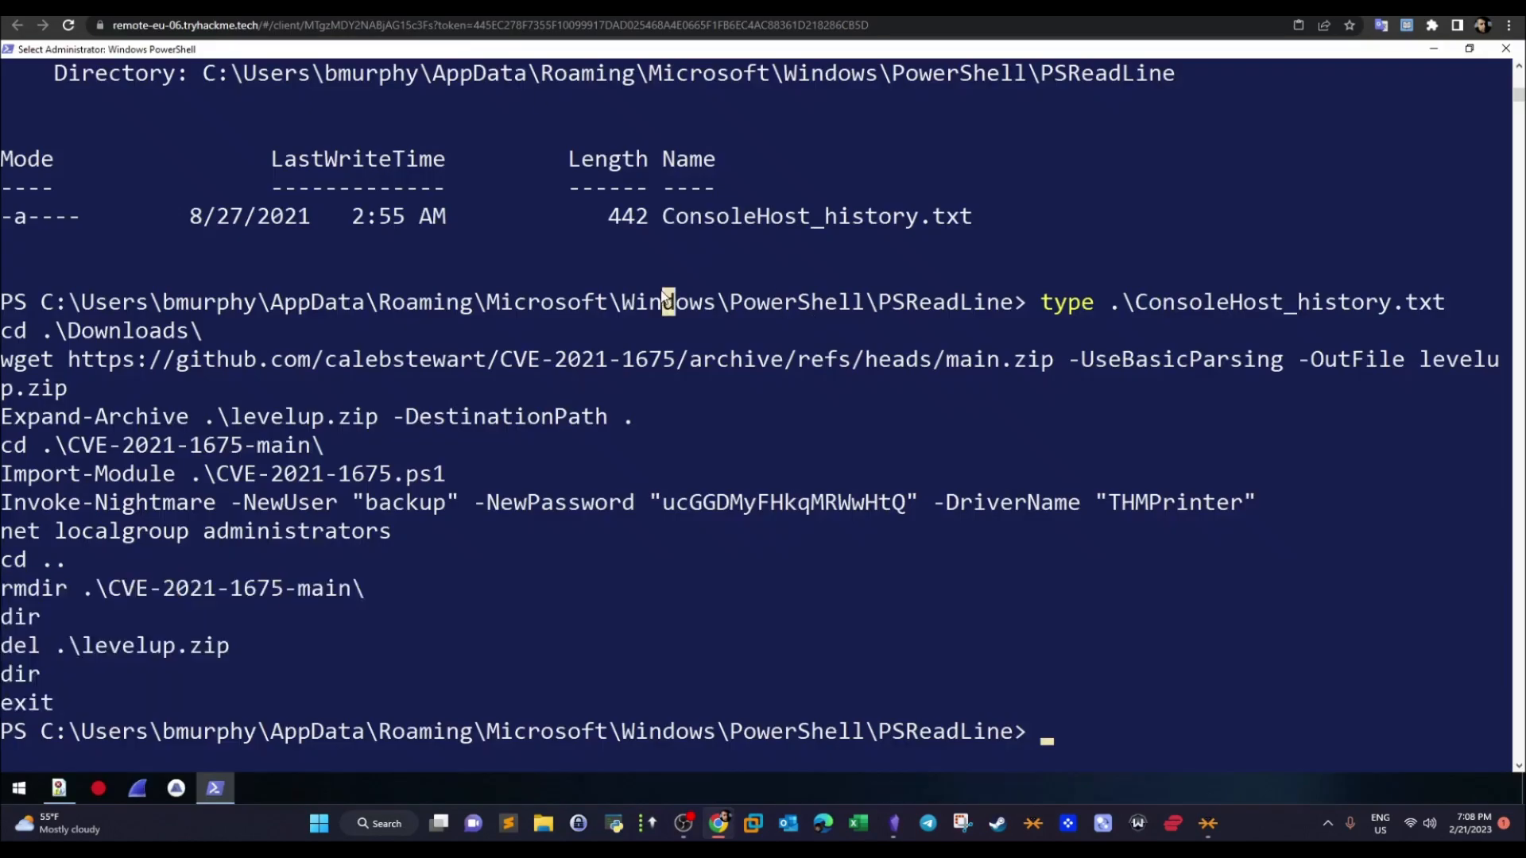
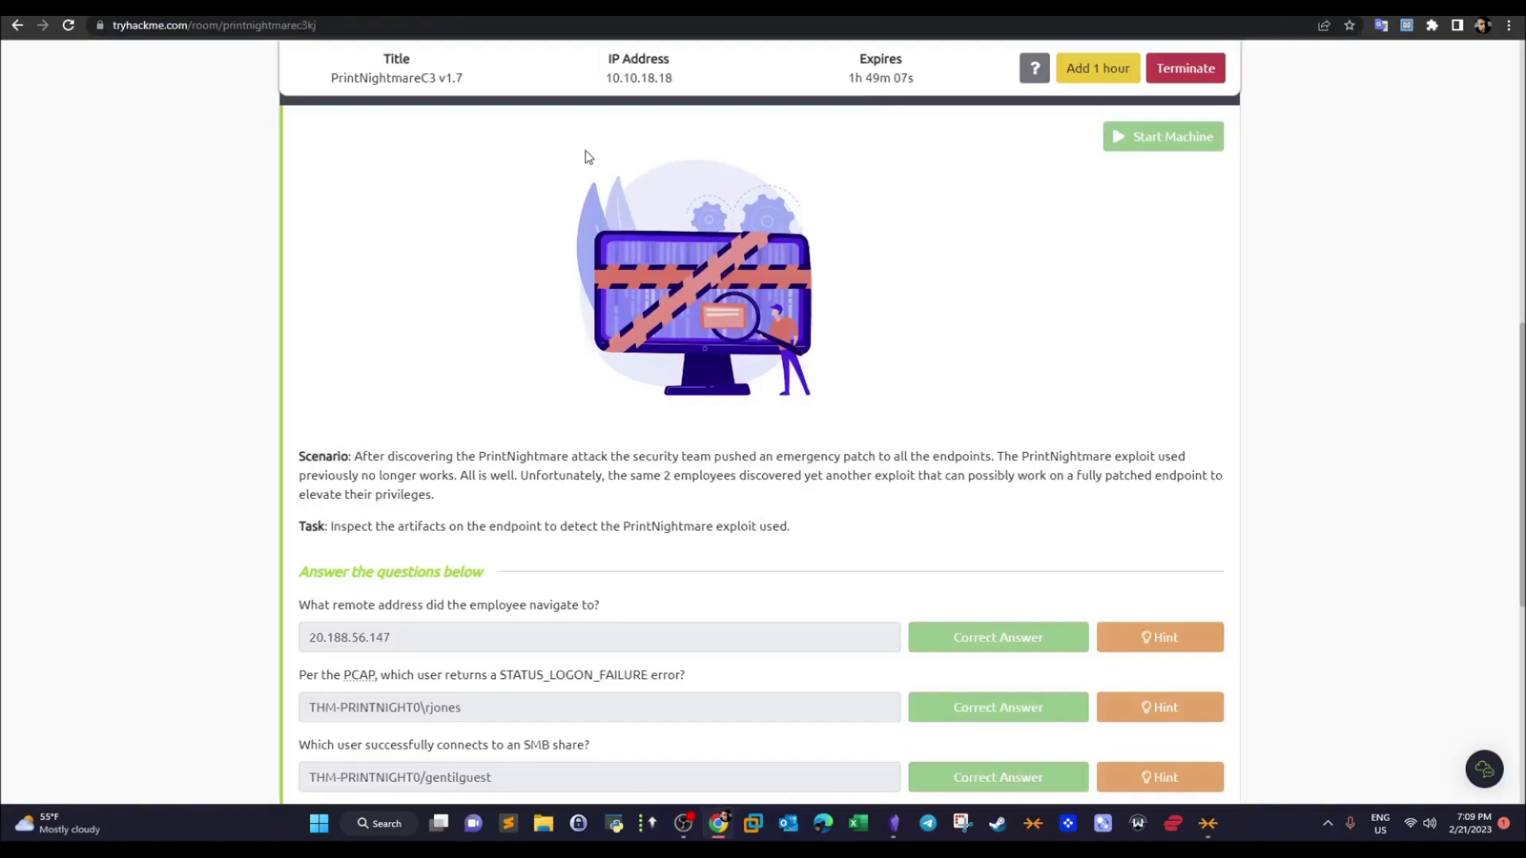
- Go to the heading of the PrintNightmare, thrice! room page and briefly highlight "thrice!" in the title
{"action": "scroll", "coordinate": [1461, 128], "scroll_direction": "up", "scroll_amount": 9}
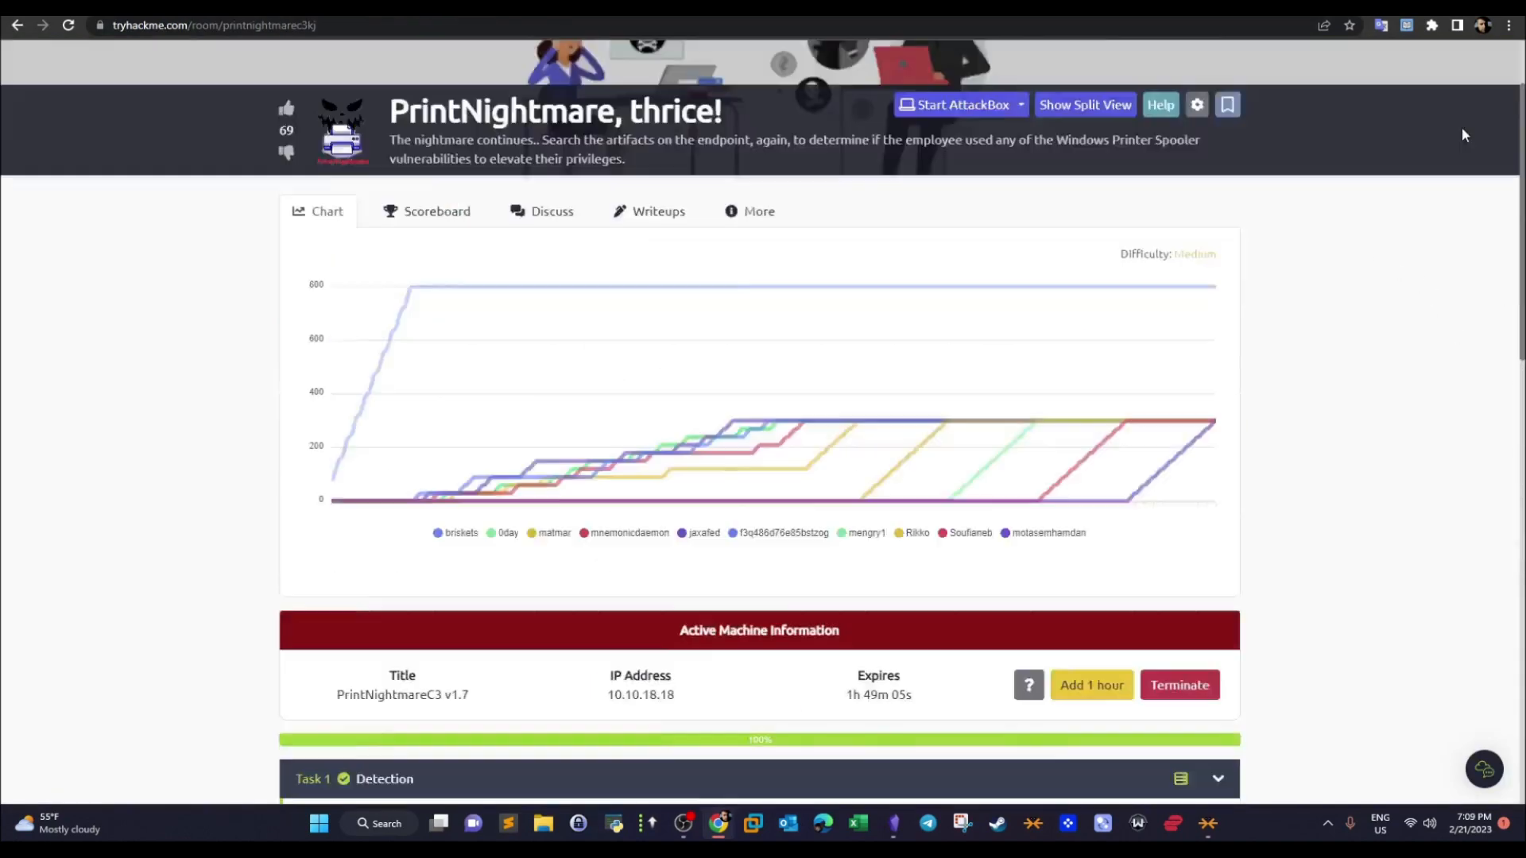
{"action": "left_click_drag", "start_coordinate": [633, 220], "coordinate": [754, 228]}
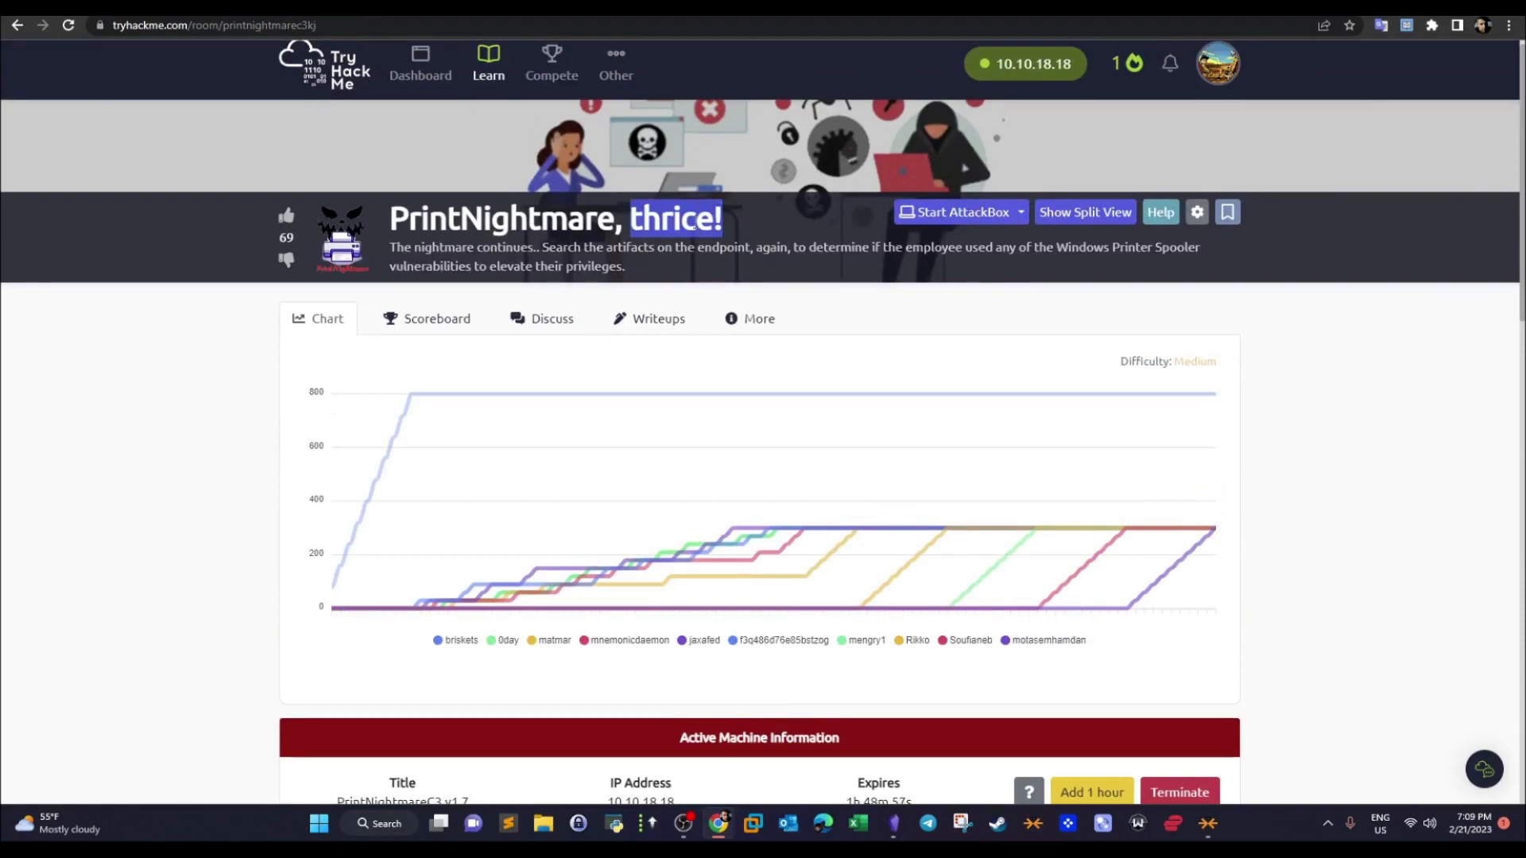
{"action": "left_click", "coordinate": [698, 223]}
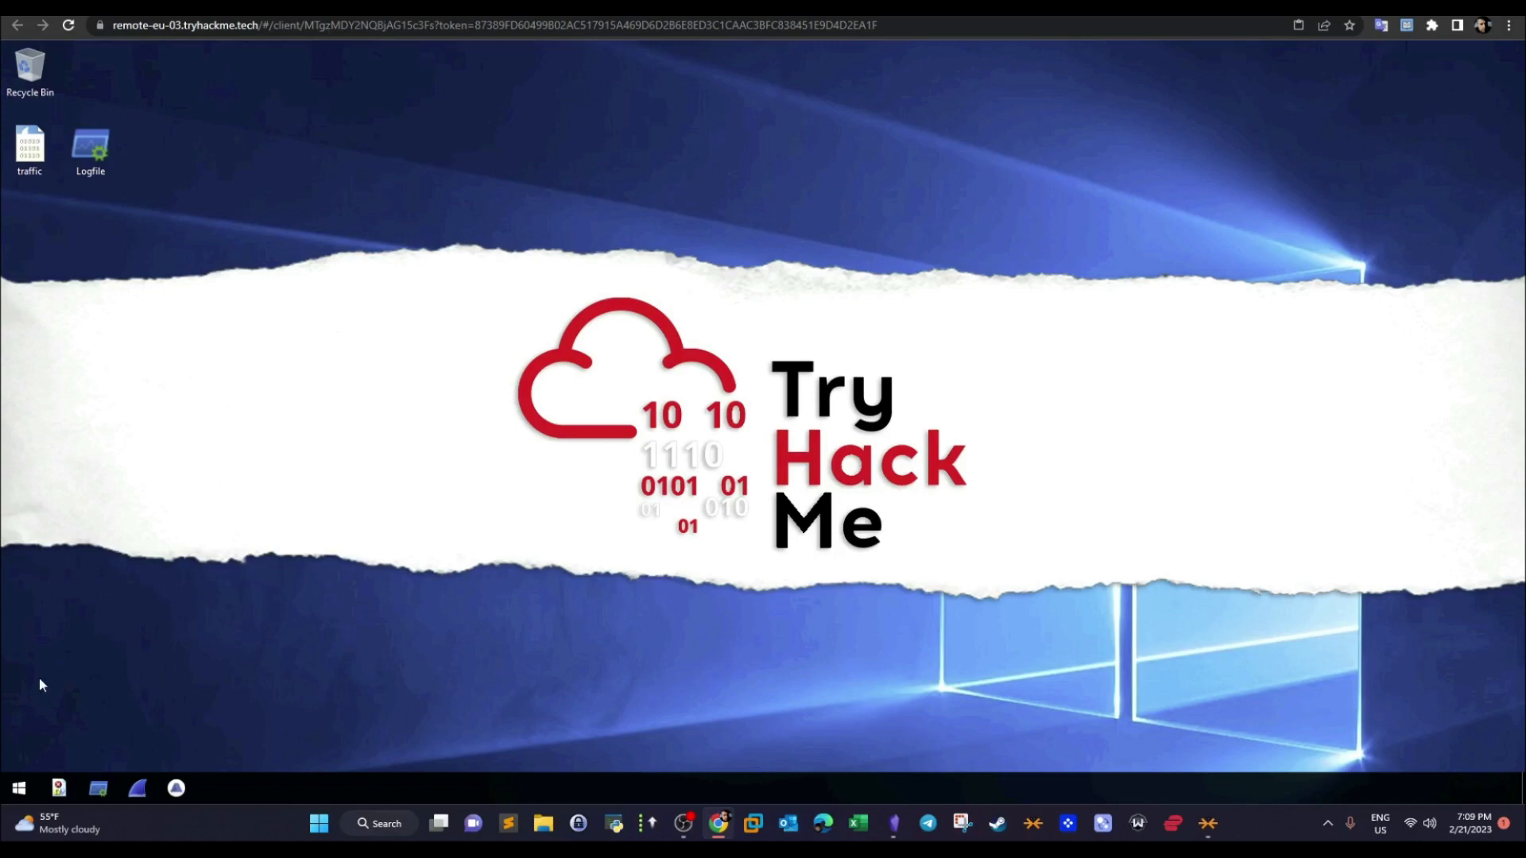
- Open FullEventLogView on the remote desktop, maximize it while the event logs load, and minimize it
{"action": "left_click", "coordinate": [60, 792]}
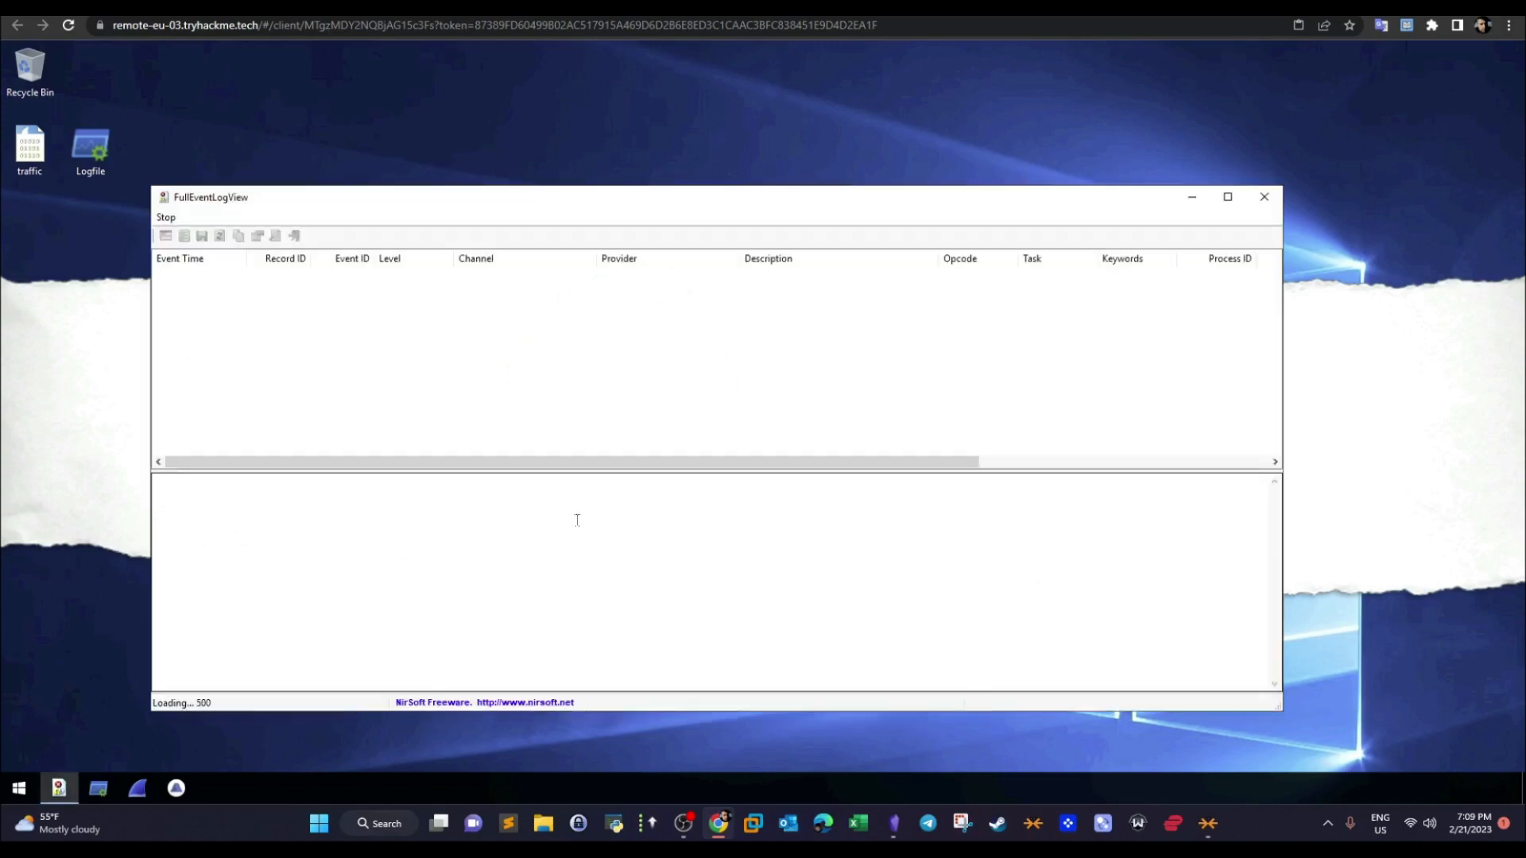
{"action": "left_click", "coordinate": [1228, 197]}
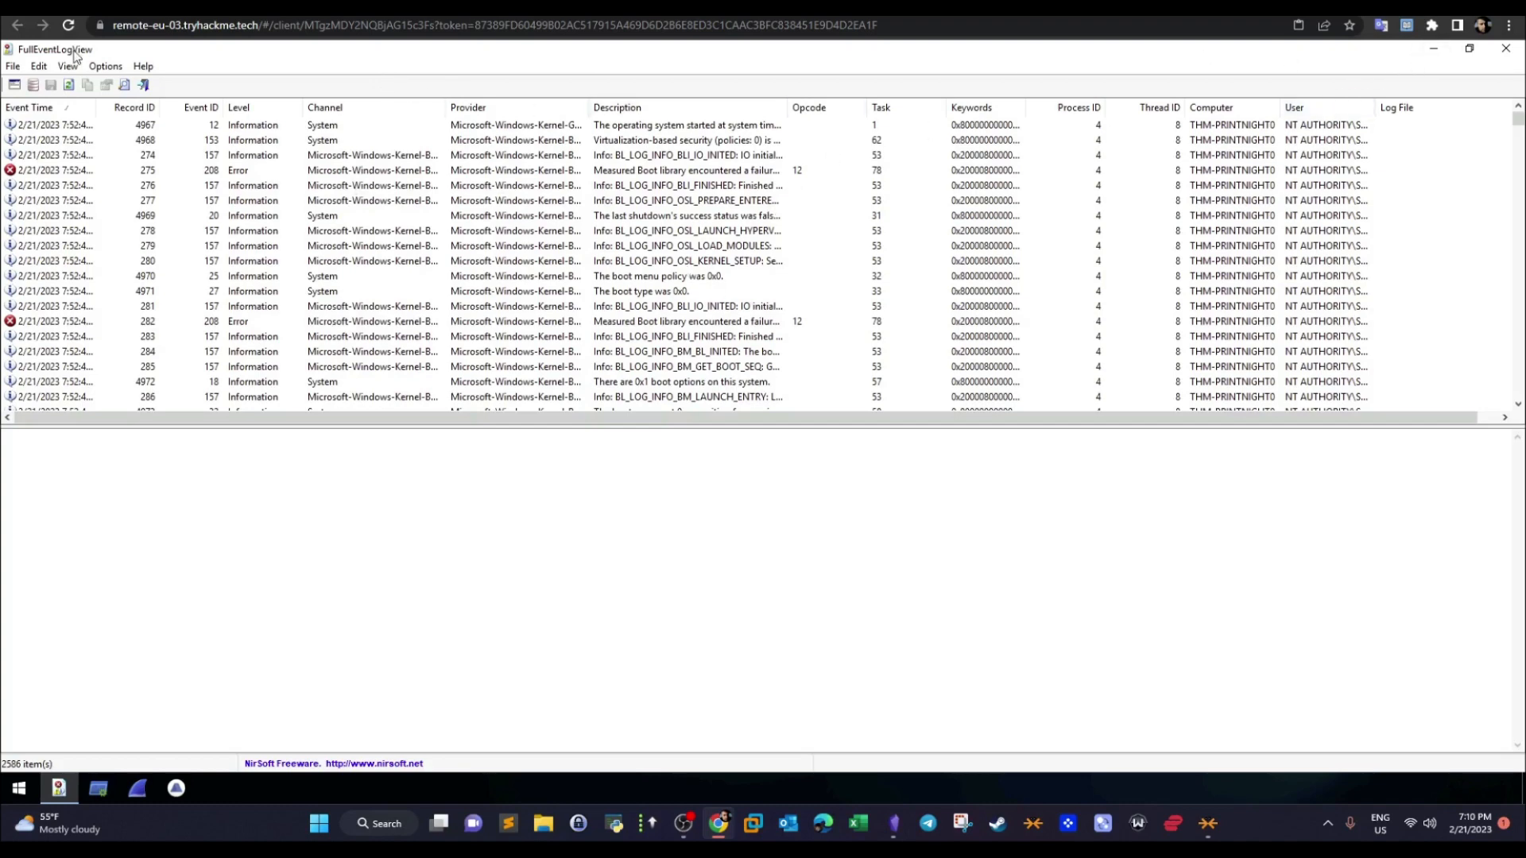
{"action": "left_click", "coordinate": [1433, 49]}
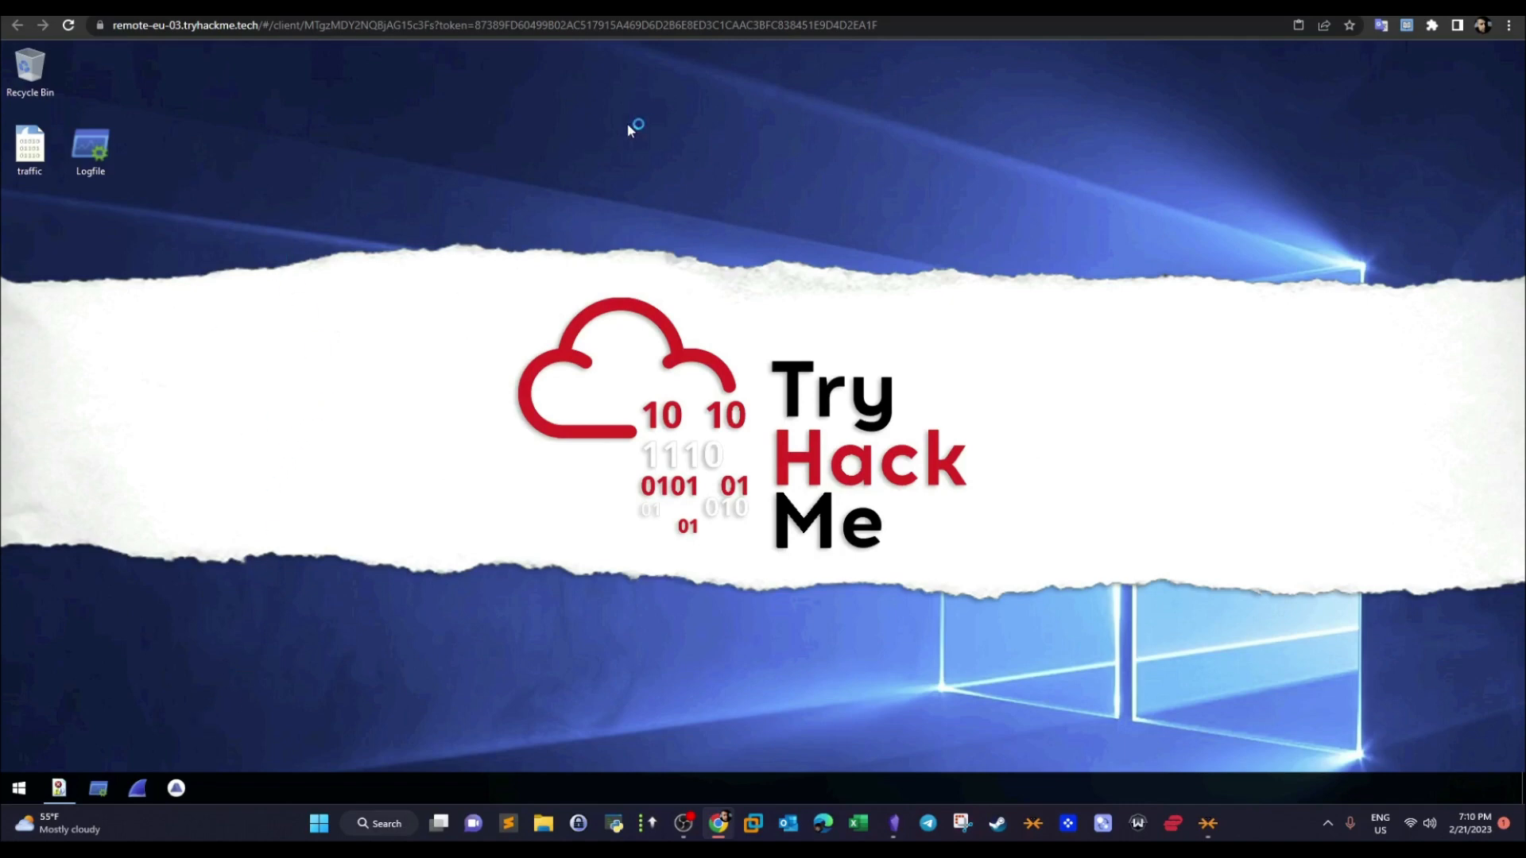
- Launch Wireshark on the remote desktop, maximize its window and minimize it while it initializes
{"action": "left_click", "coordinate": [29, 149]}
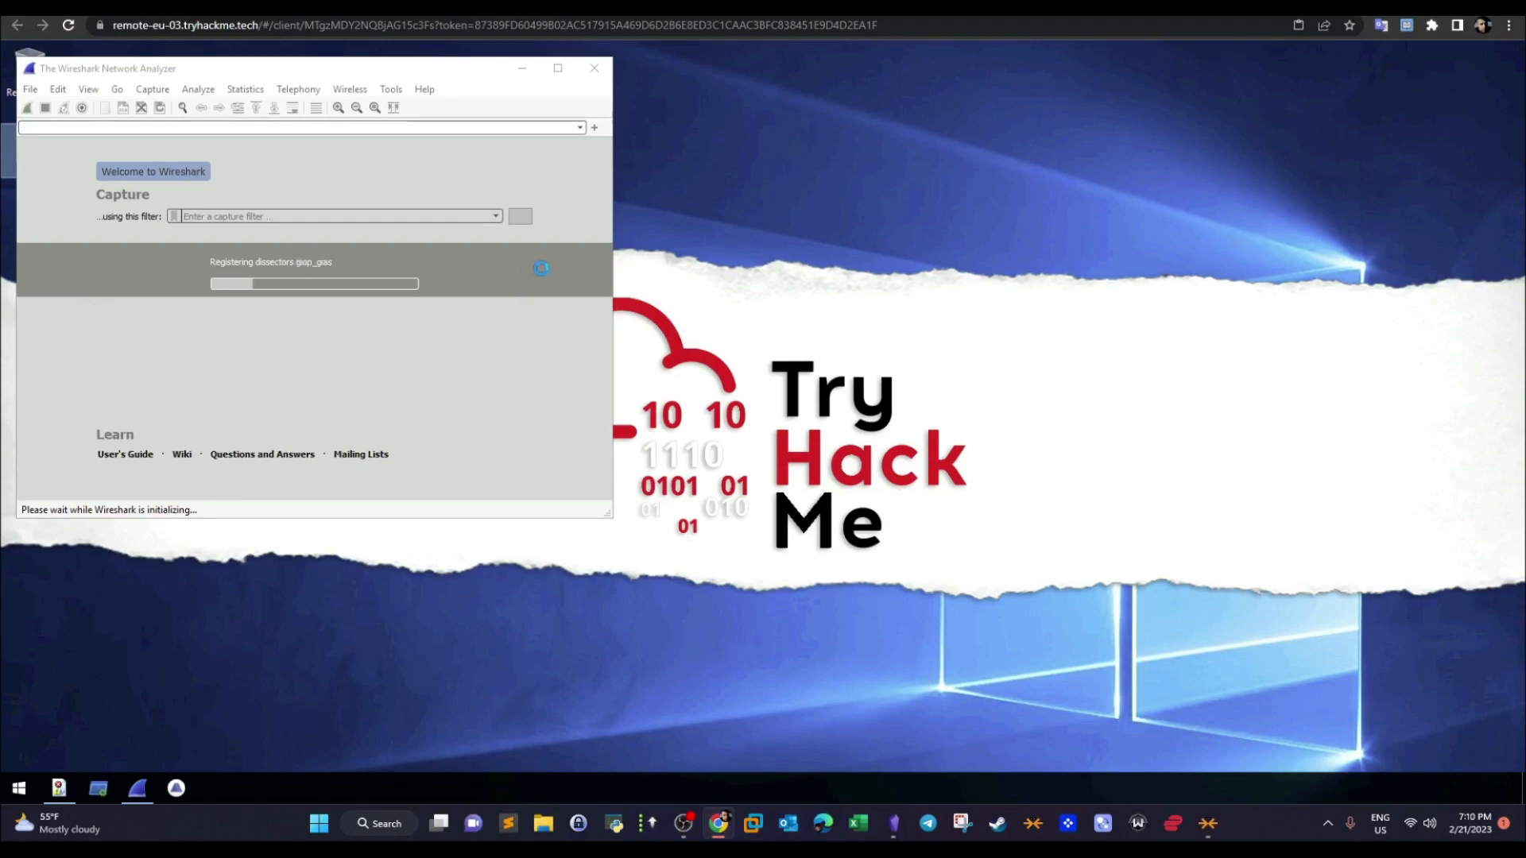
{"action": "left_click_drag", "start_coordinate": [423, 75], "coordinate": [833, 77]}
{"action": "left_click", "coordinate": [967, 107]}
{"action": "left_click", "coordinate": [1427, 49]}
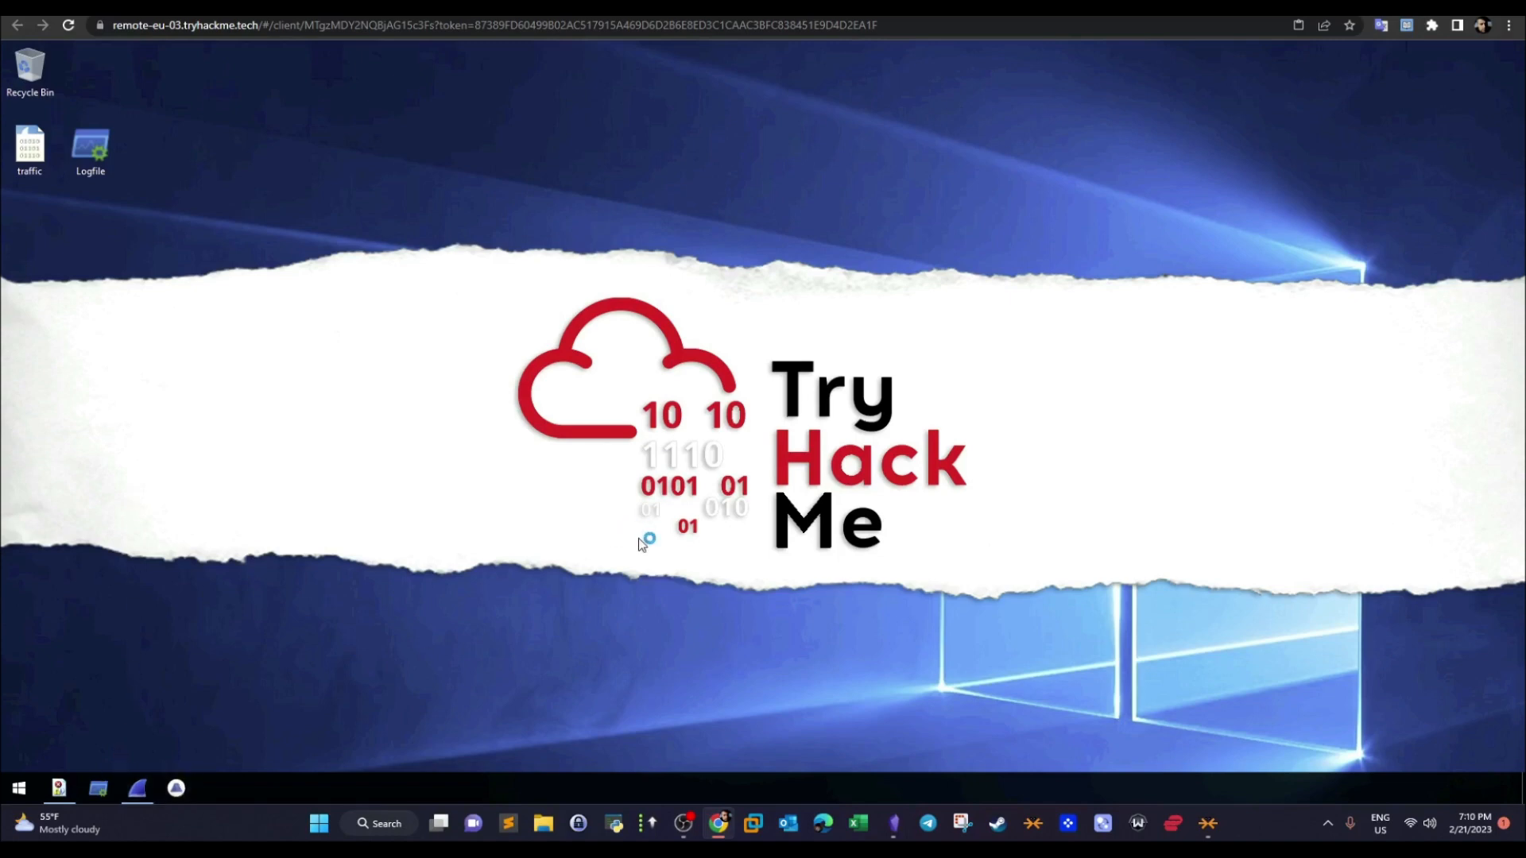
{"action": "left_click", "coordinate": [31, 174]}
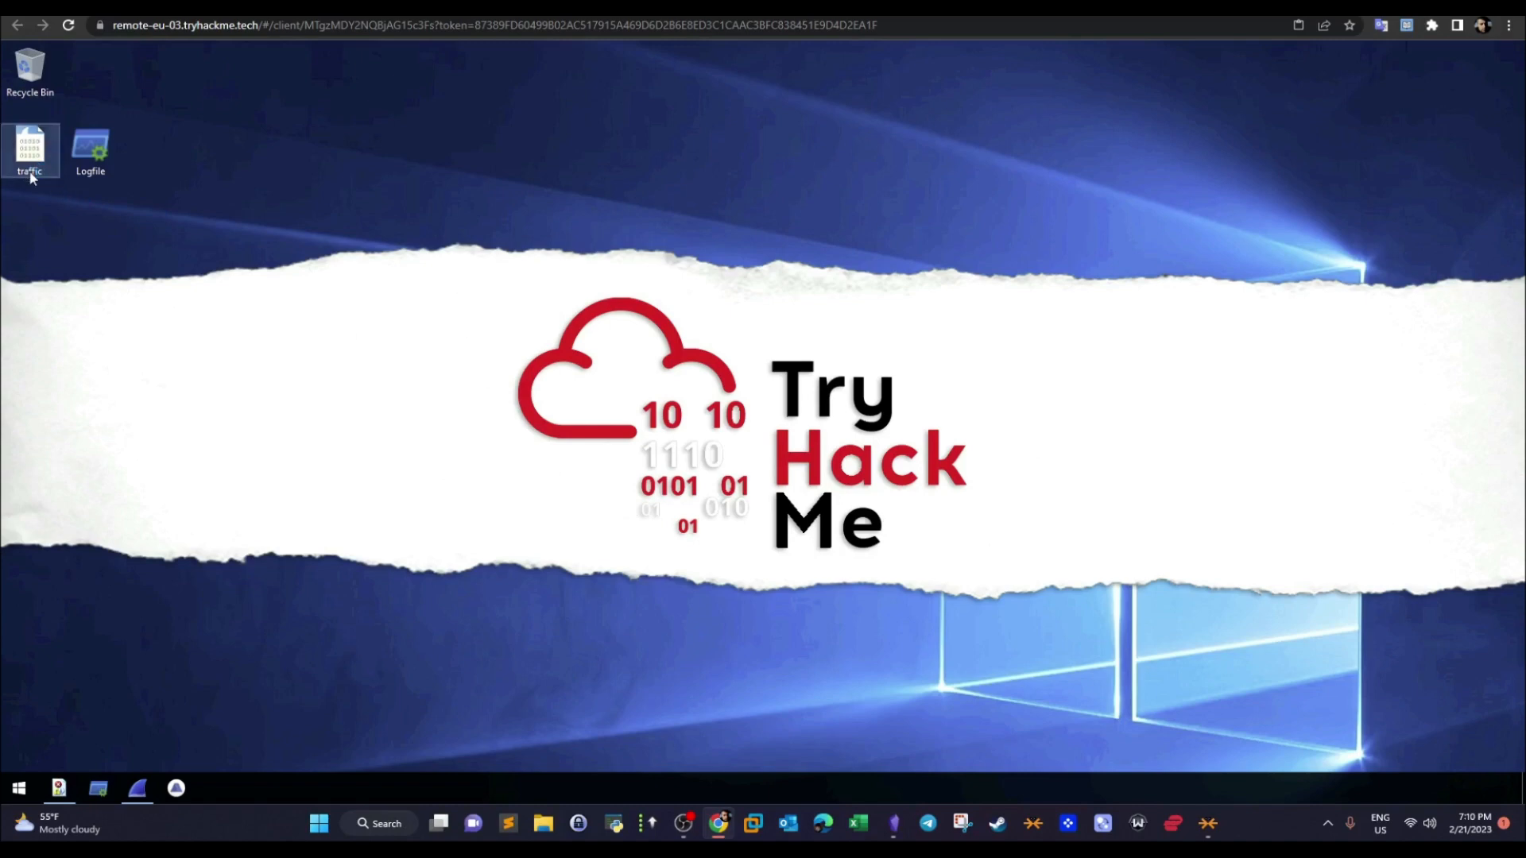
{"action": "left_click", "coordinate": [340, 541]}
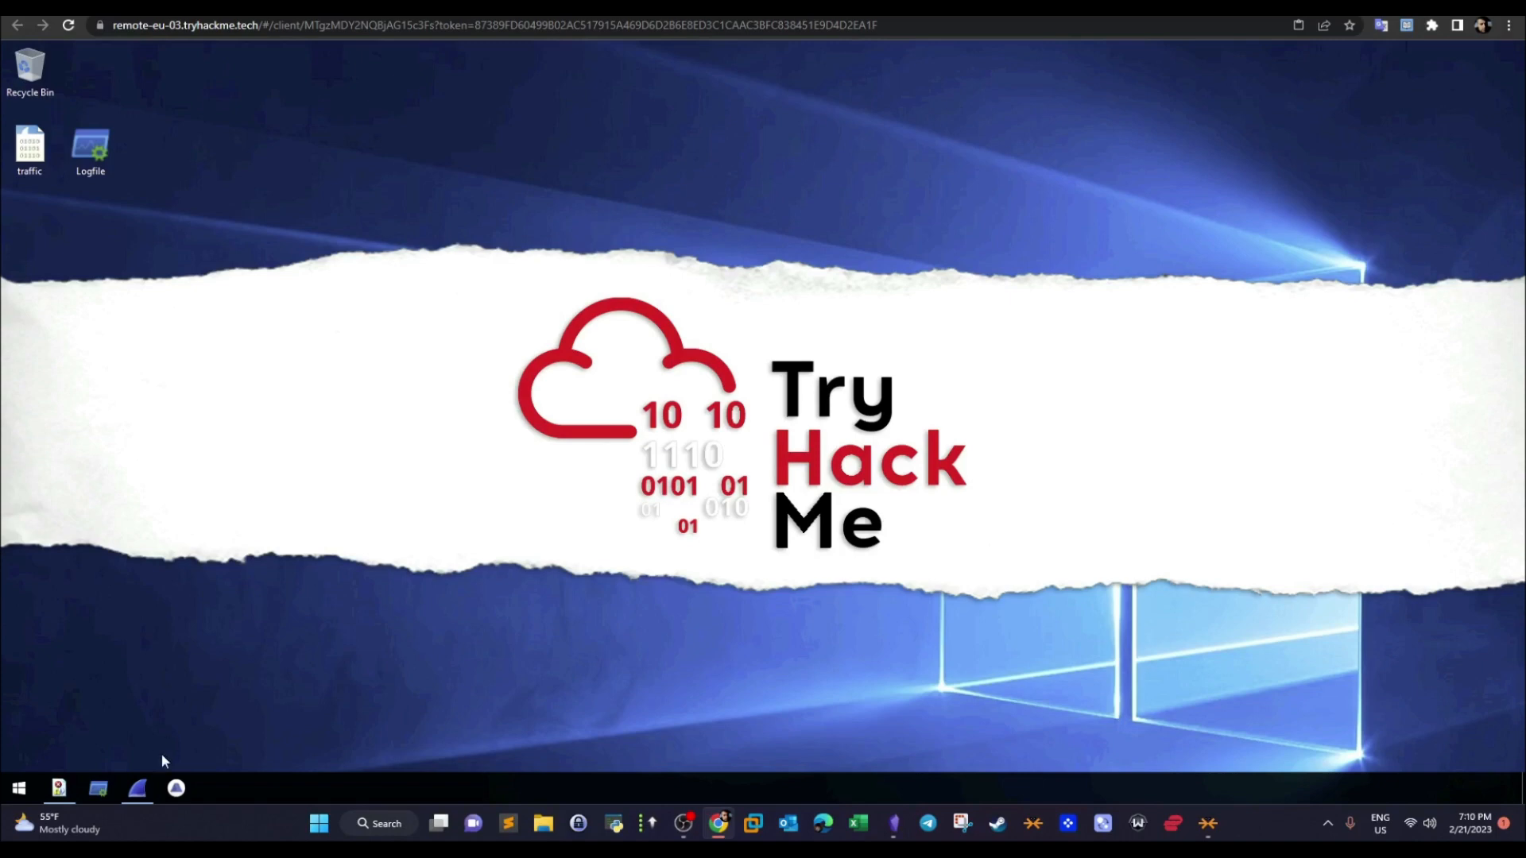
- Open the traffic capture file from the Desktop in Wireshark and enlarge the packet list pane
{"action": "left_click", "coordinate": [142, 793]}
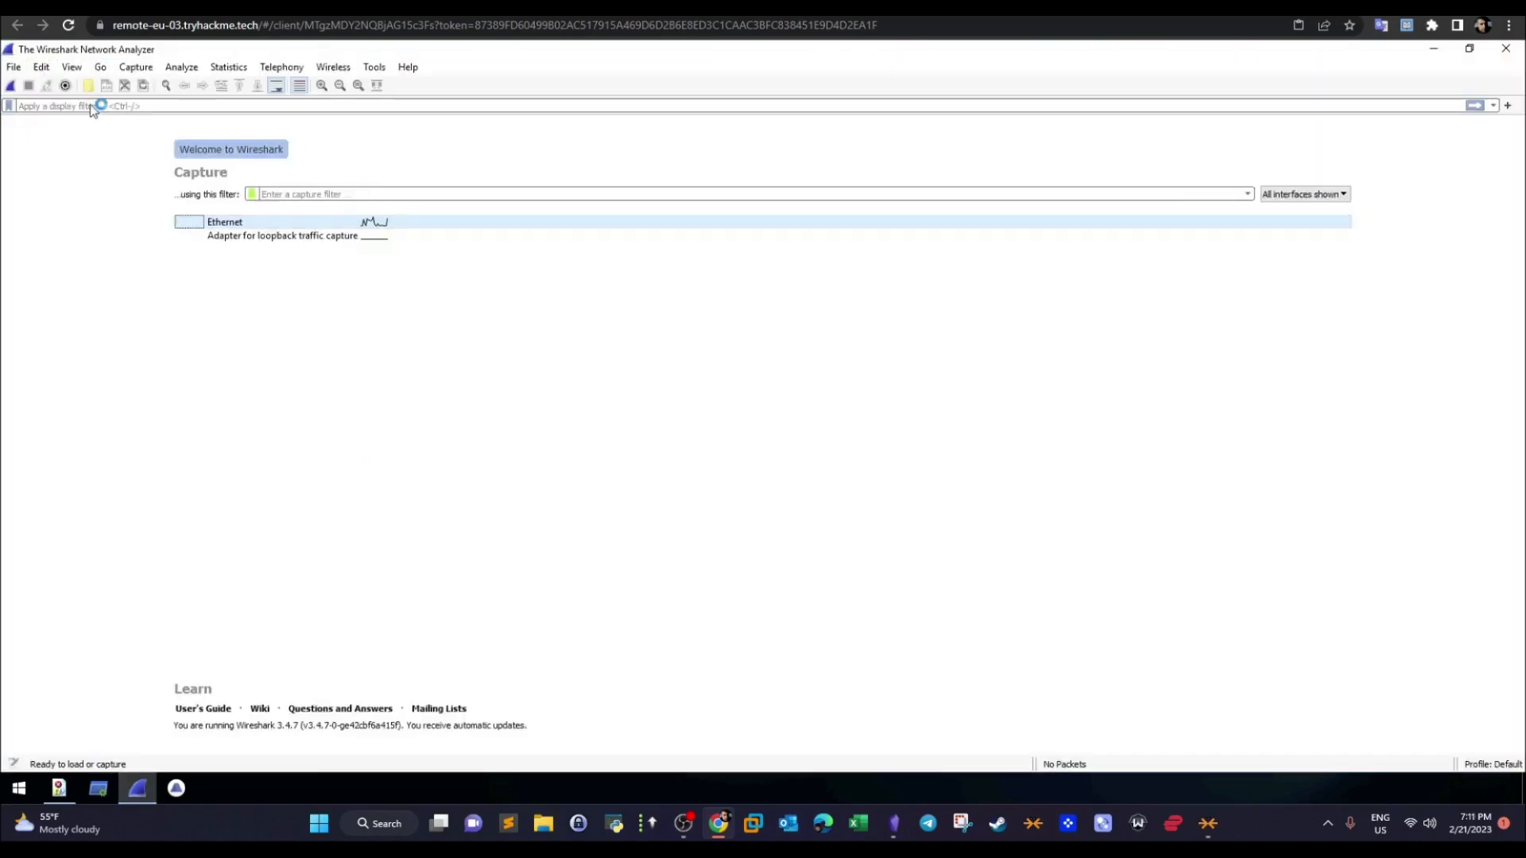
{"action": "left_click", "coordinate": [13, 67]}
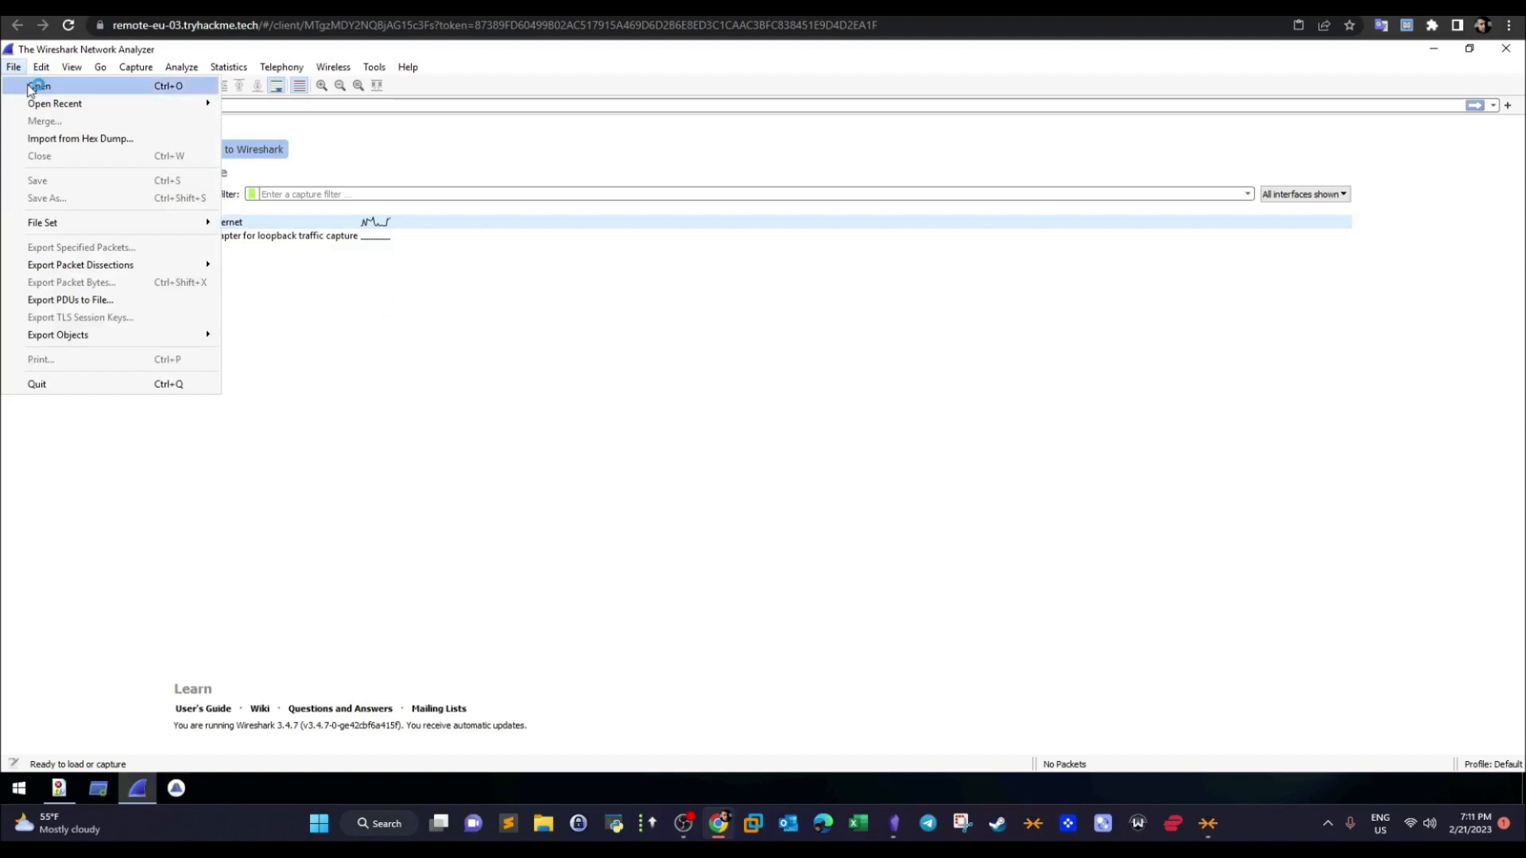
{"action": "left_click", "coordinate": [419, 205]}
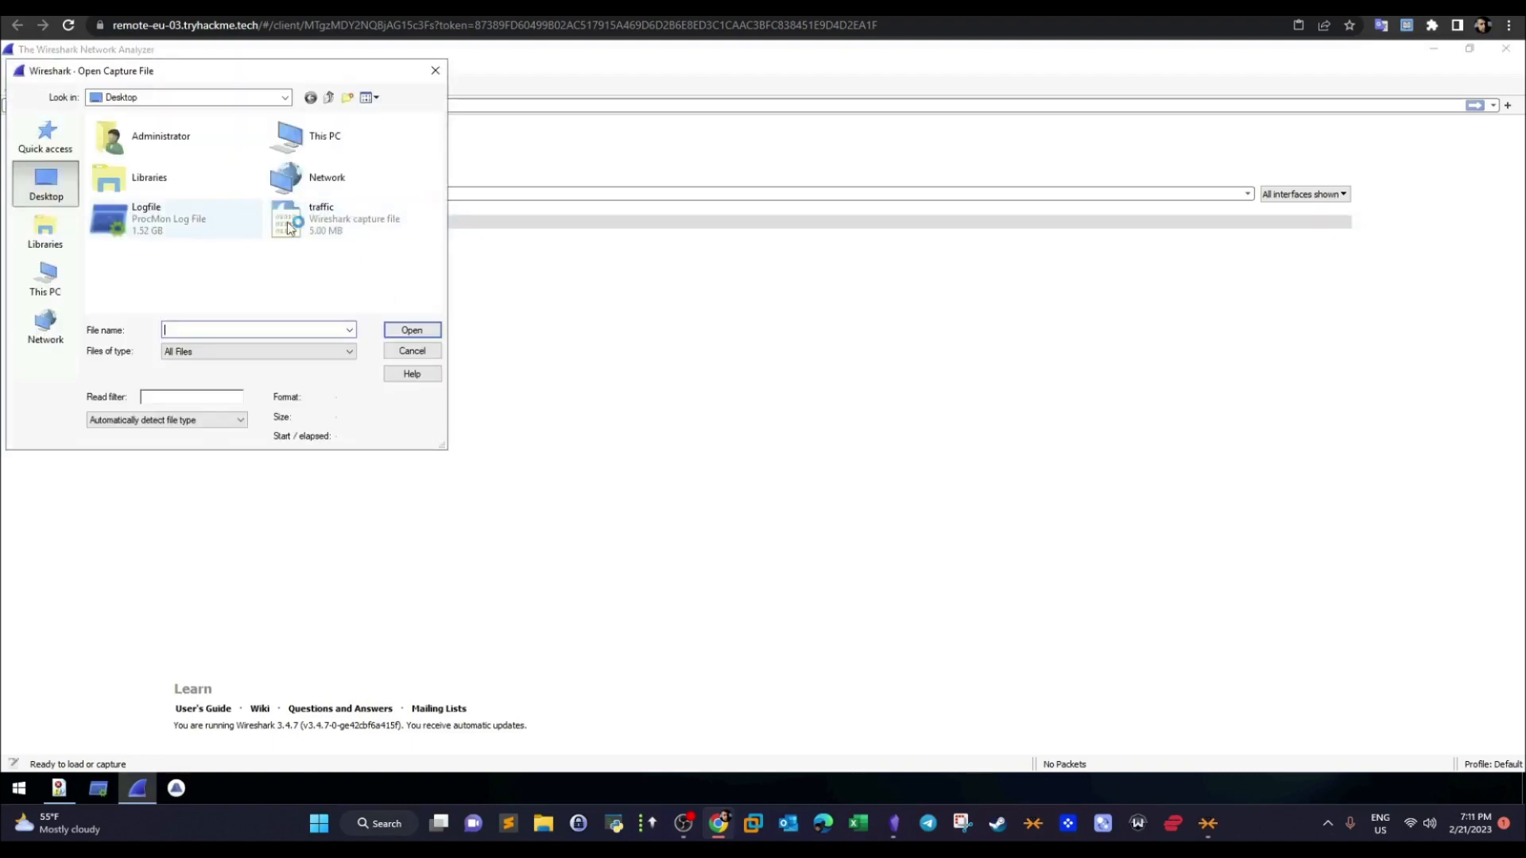
{"action": "double_click", "coordinate": [312, 228]}
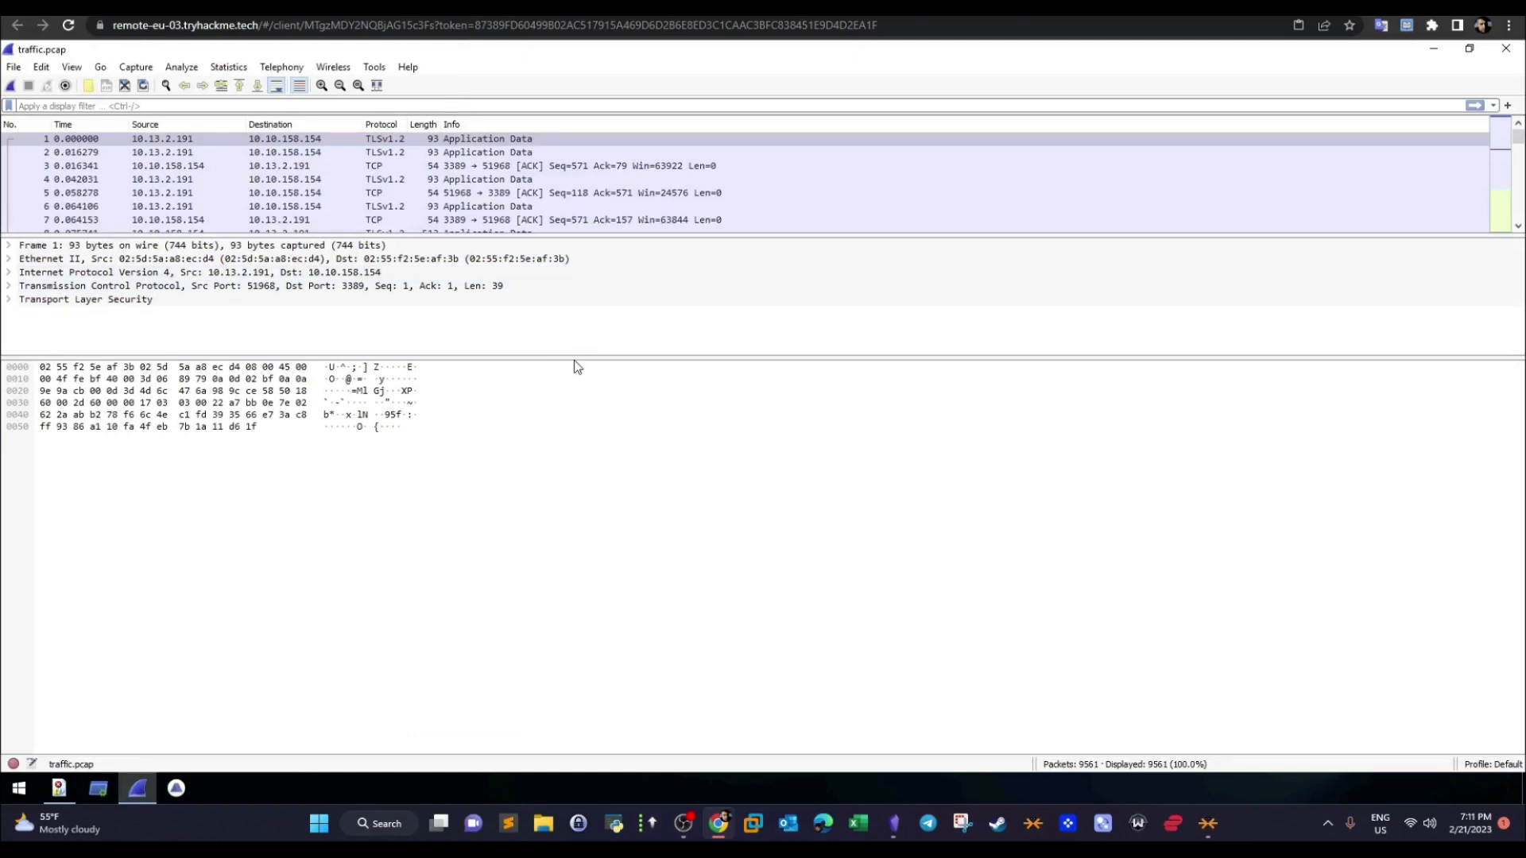
{"action": "left_click_drag", "start_coordinate": [574, 358], "coordinate": [549, 588]}
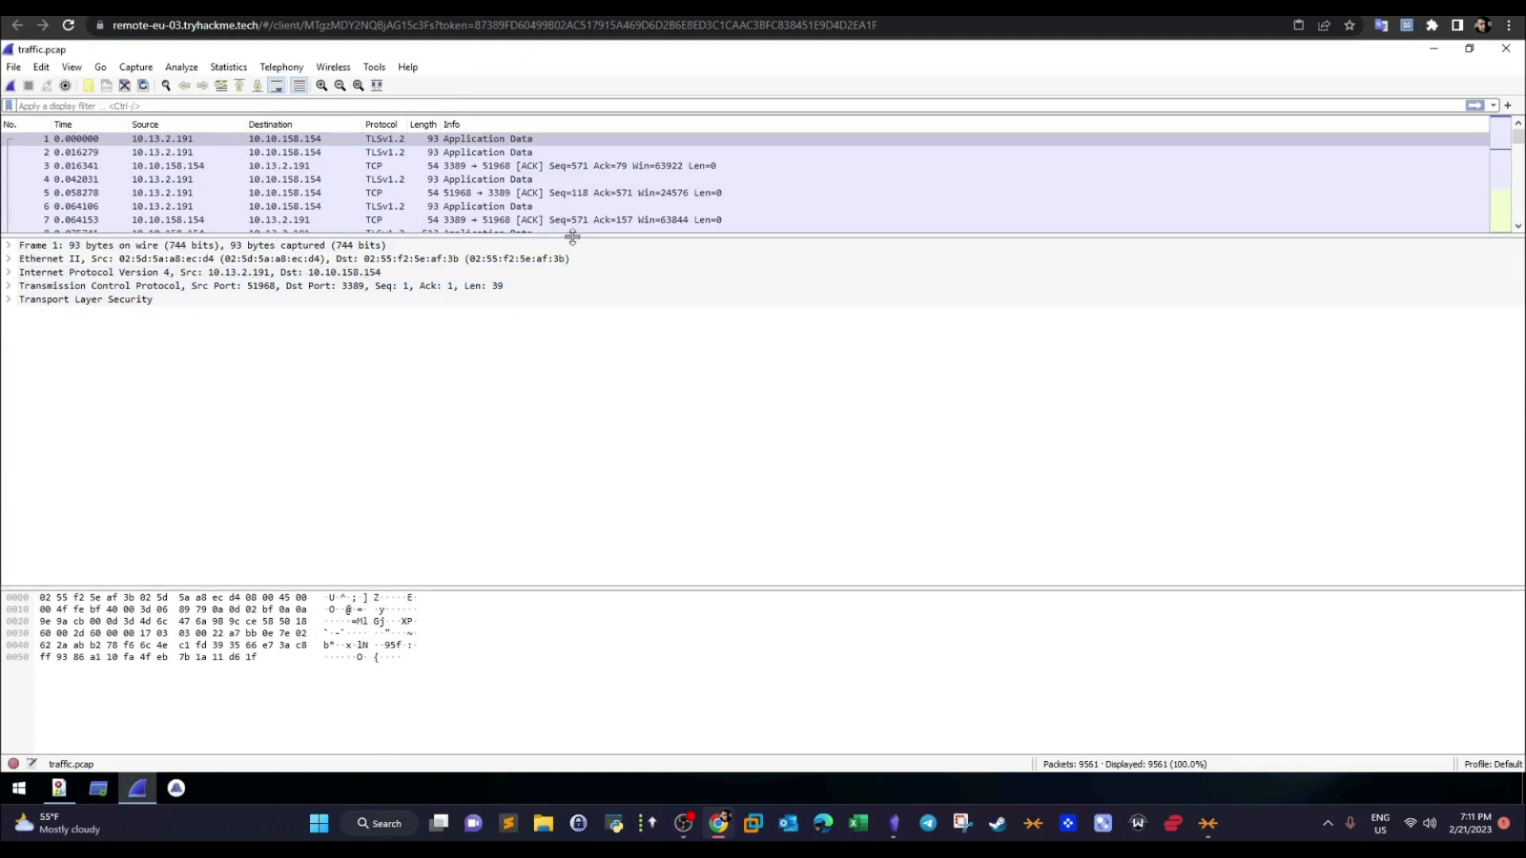
{"action": "left_click_drag", "start_coordinate": [568, 259], "coordinate": [549, 410]}
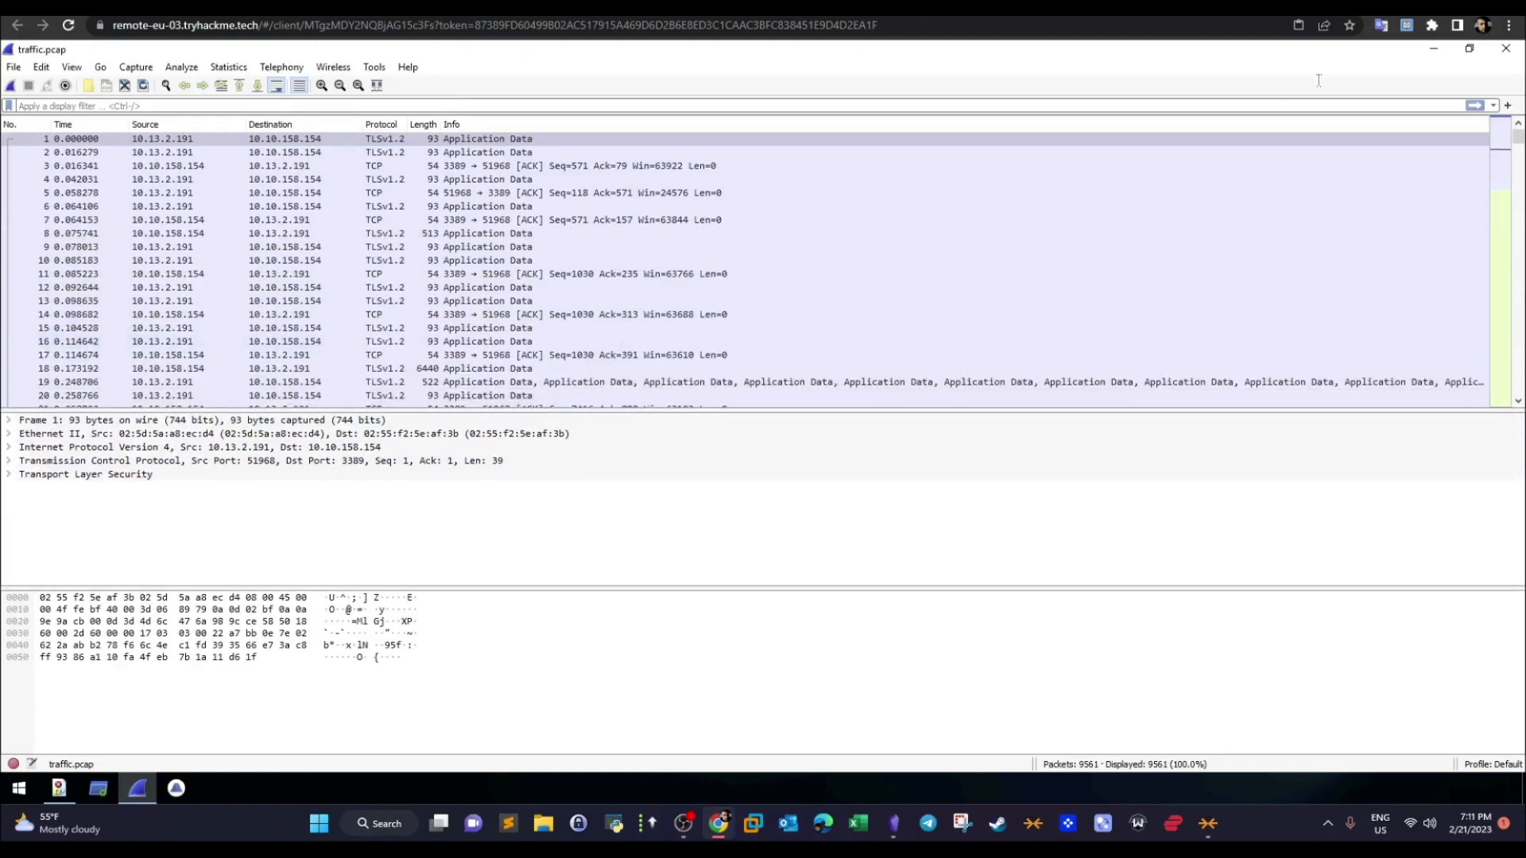
- Minimize Wireshark and briefly check the event list in FullEventLogView
{"action": "left_click", "coordinate": [1432, 51]}
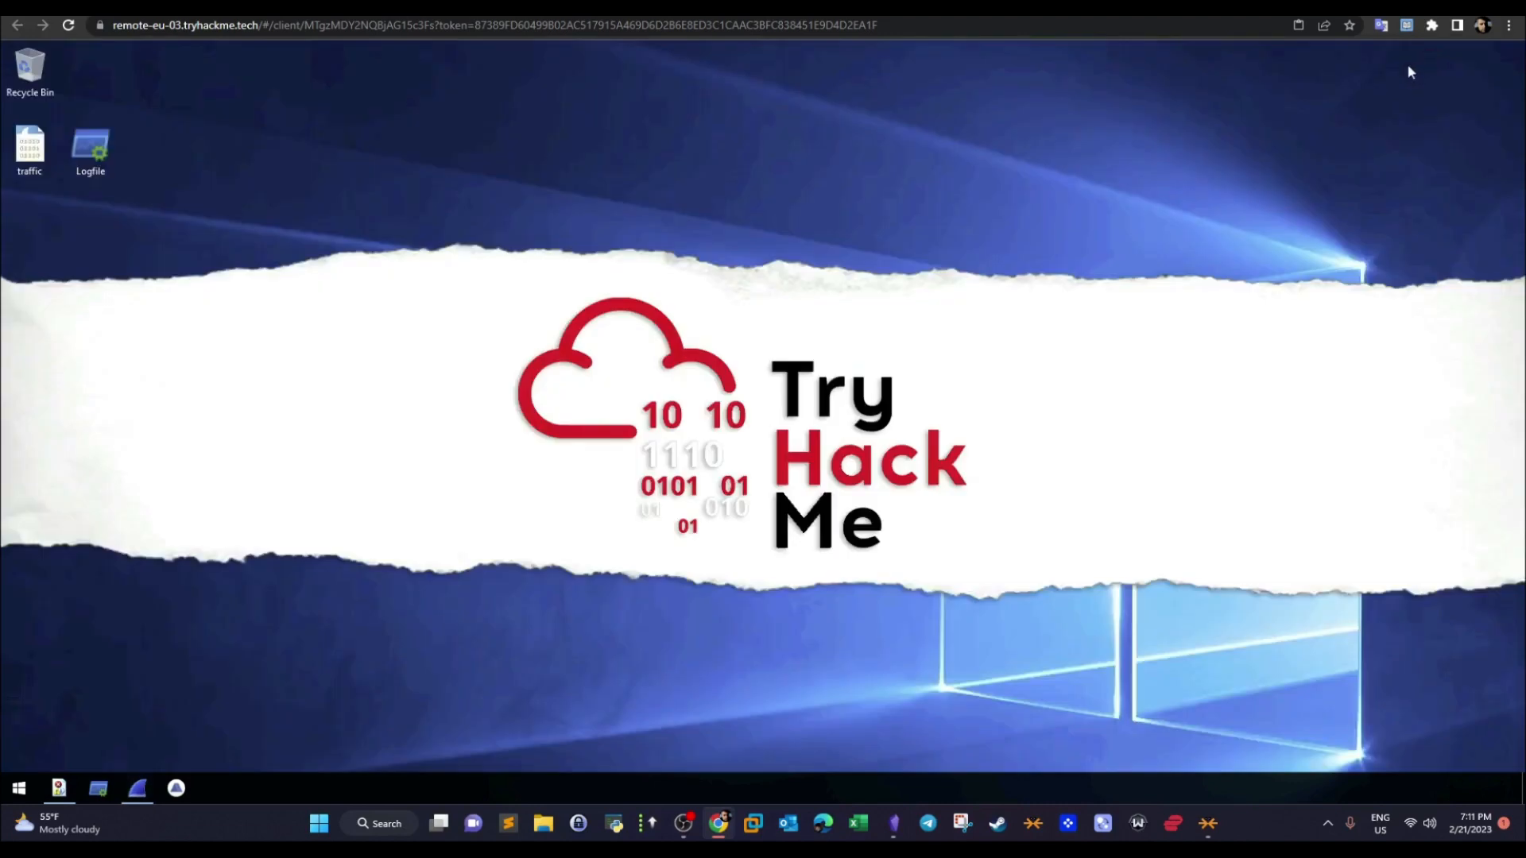
{"action": "left_click", "coordinate": [67, 789]}
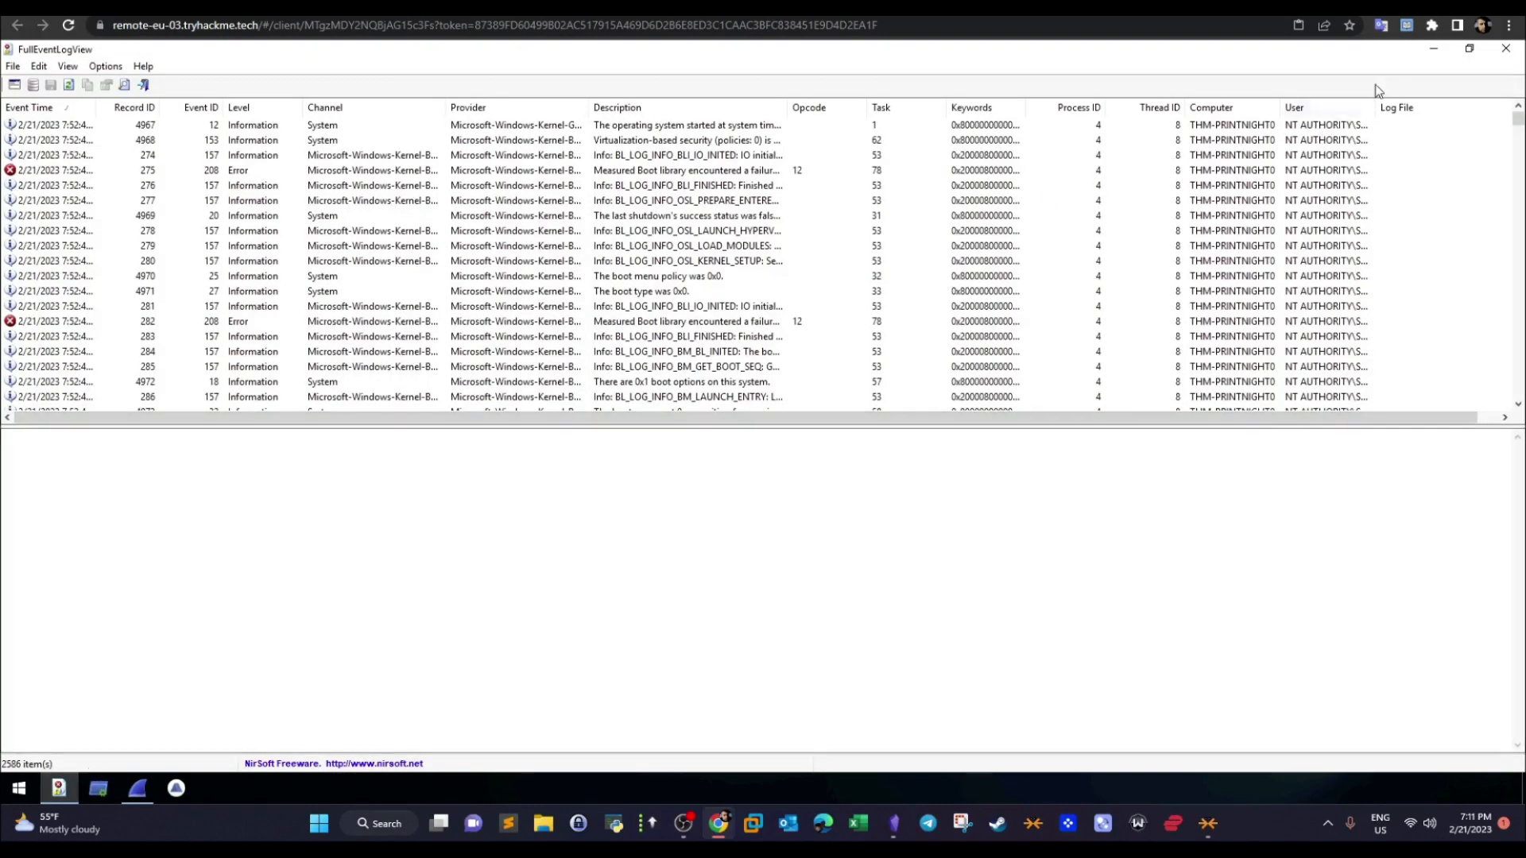
{"action": "left_click", "coordinate": [1432, 51]}
- Launch Brim, load its existing traffic.pcap space, maximize the window and minimize it
{"action": "left_click", "coordinate": [176, 789]}
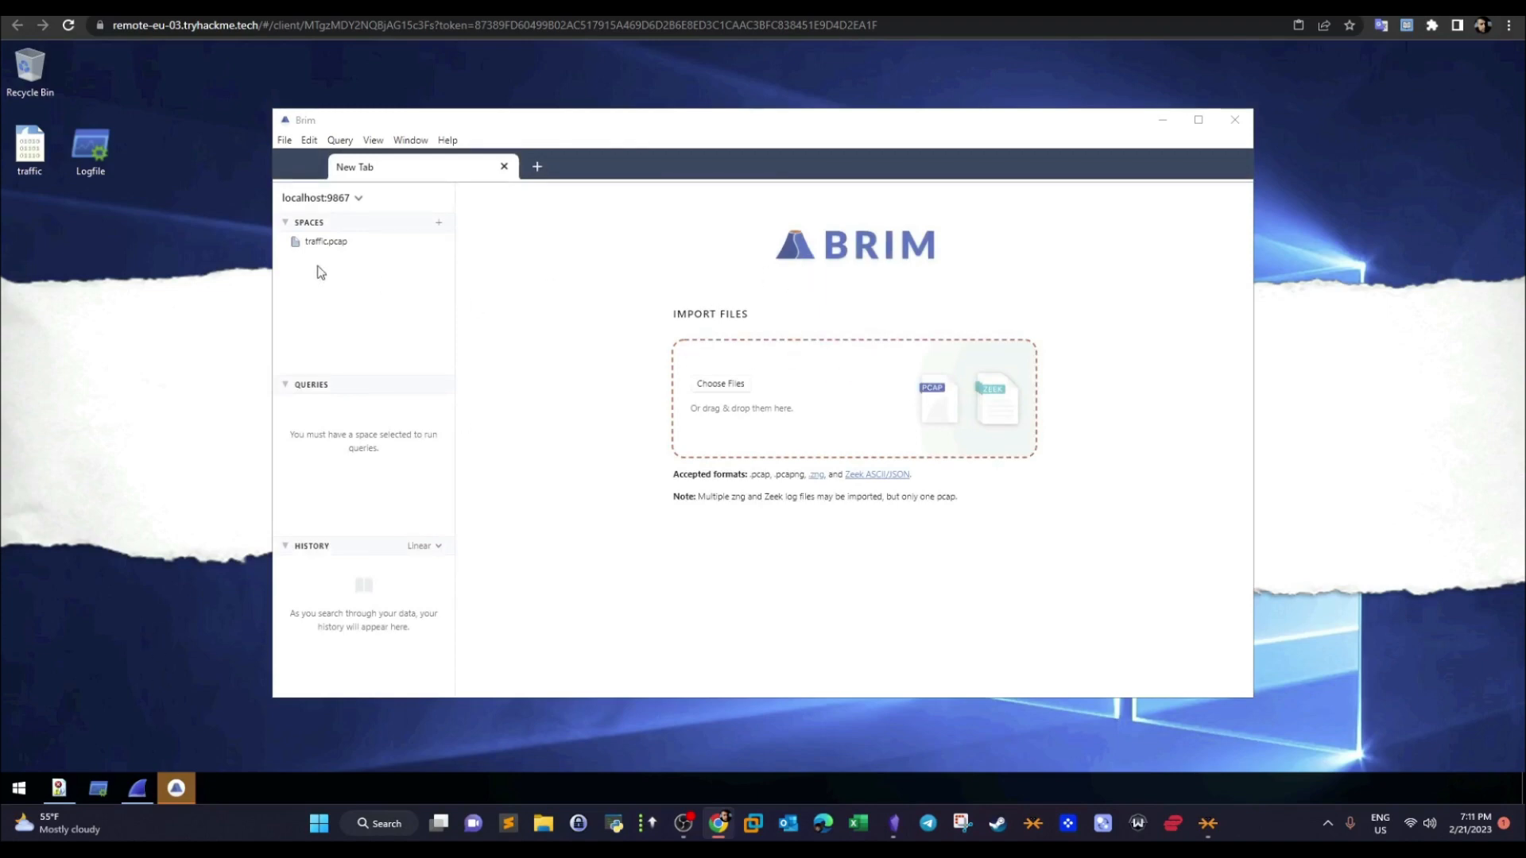
{"action": "left_click", "coordinate": [320, 243]}
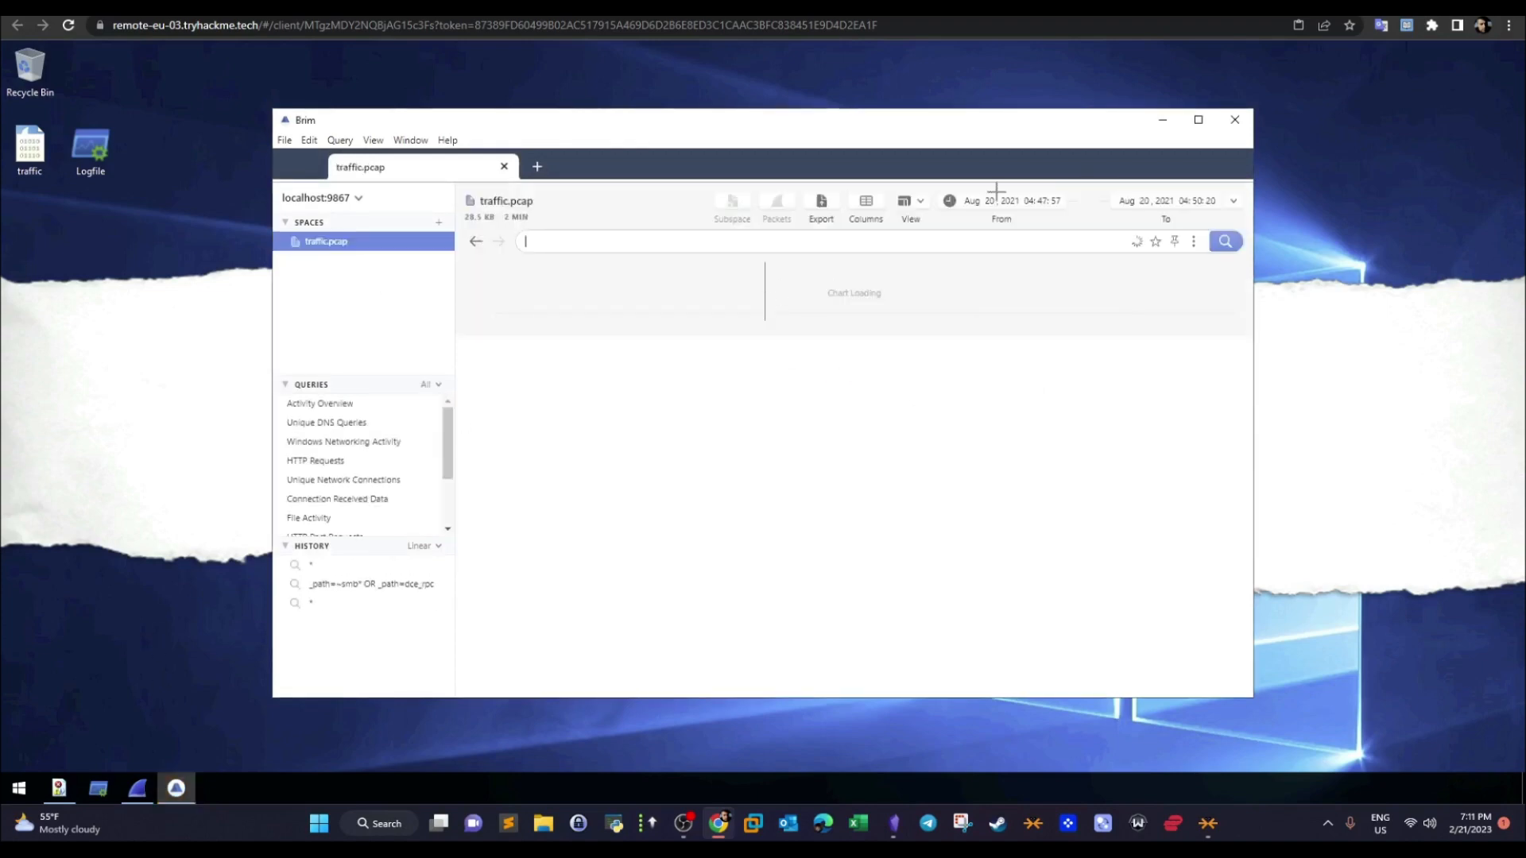
{"action": "left_click", "coordinate": [1200, 119]}
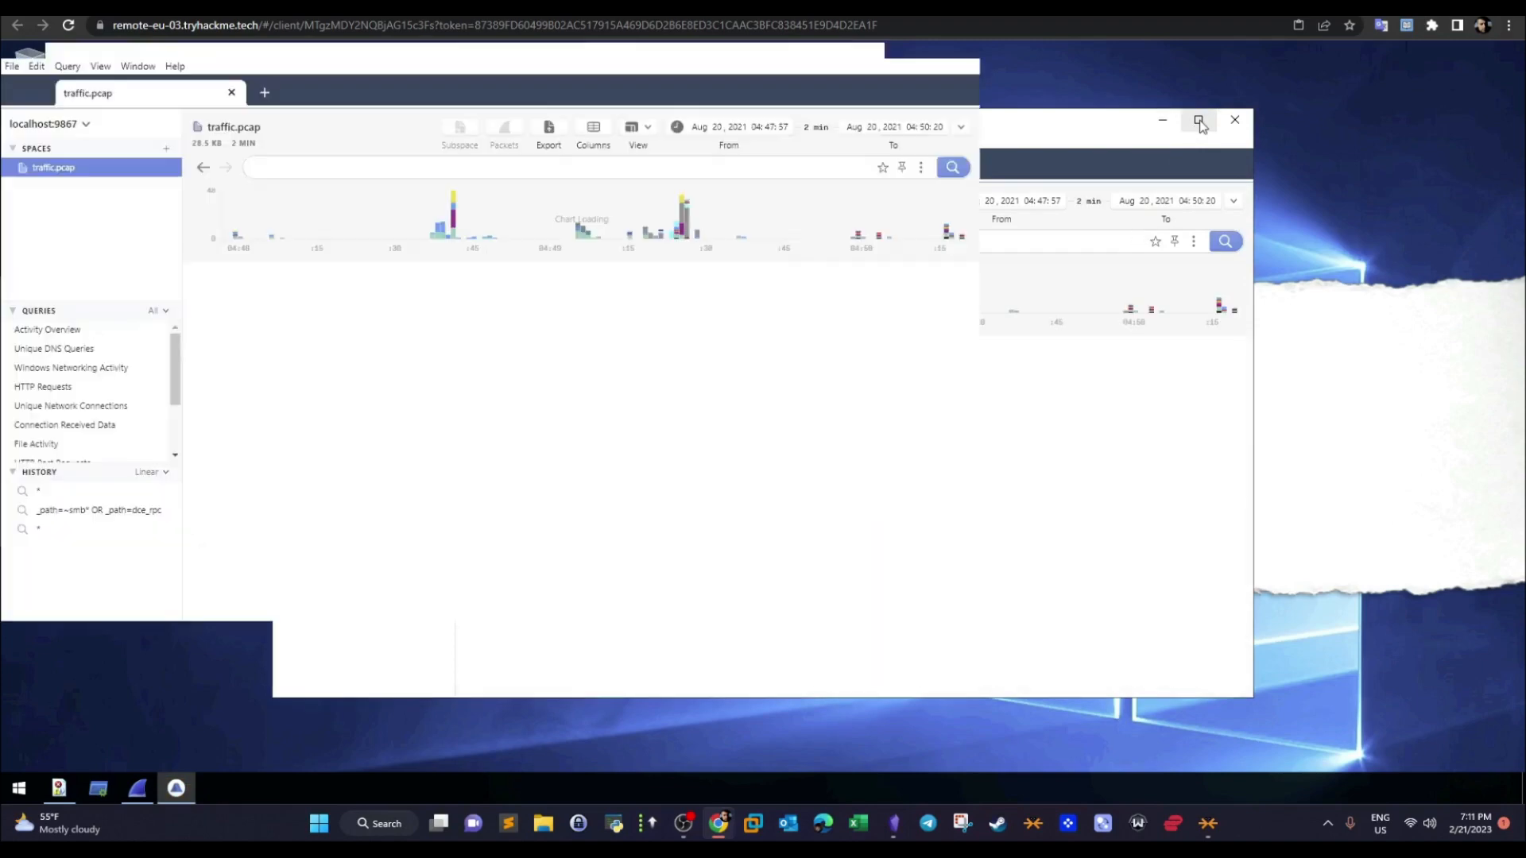
{"action": "left_click", "coordinate": [1434, 52]}
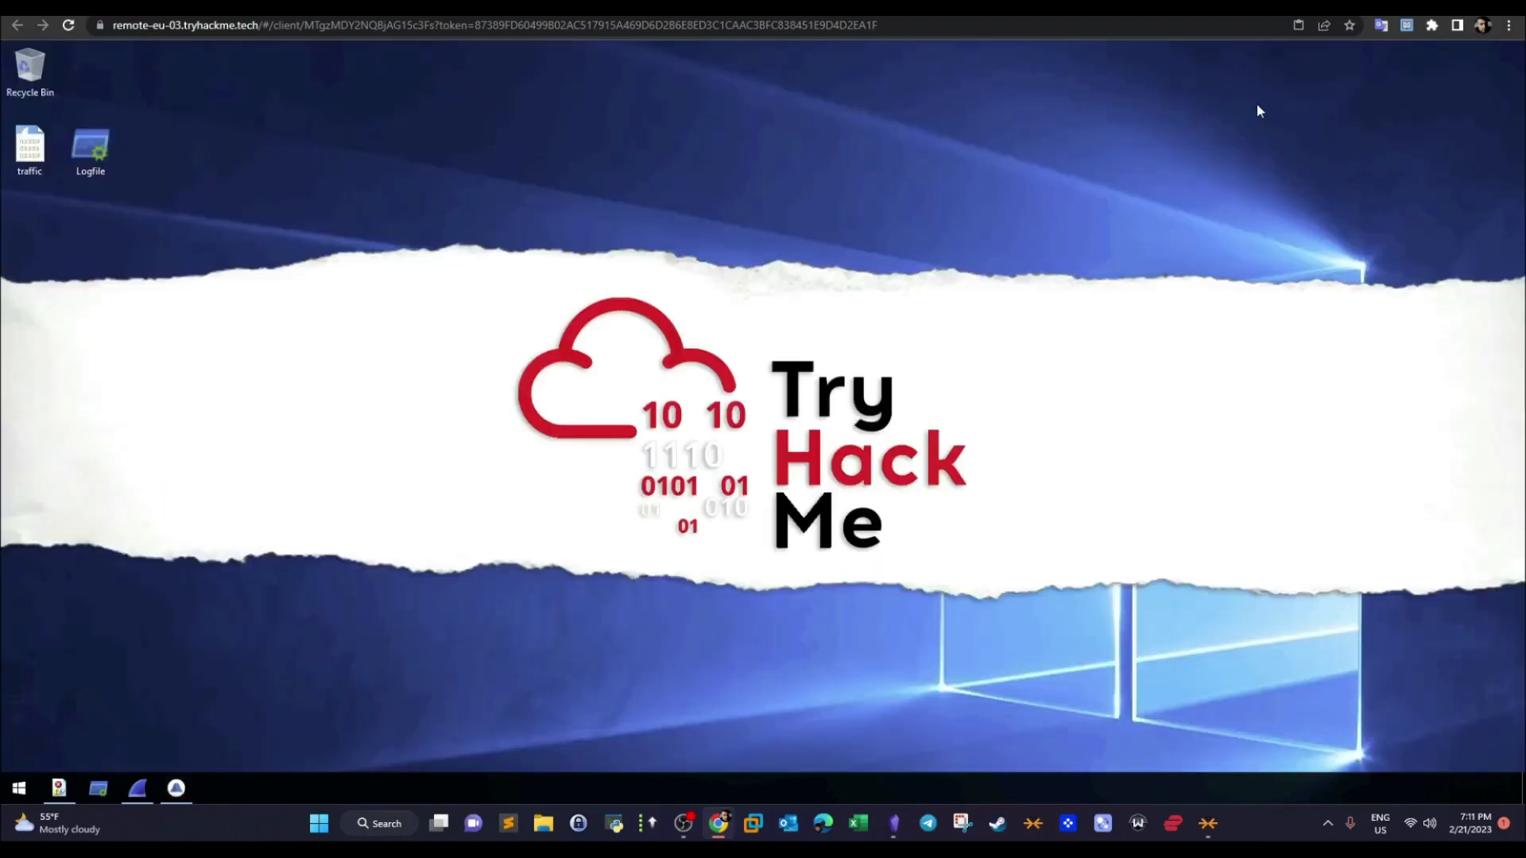
- Open the Logfile ProcMon log from the desktop in Process Monitor
{"action": "left_click", "coordinate": [89, 144]}
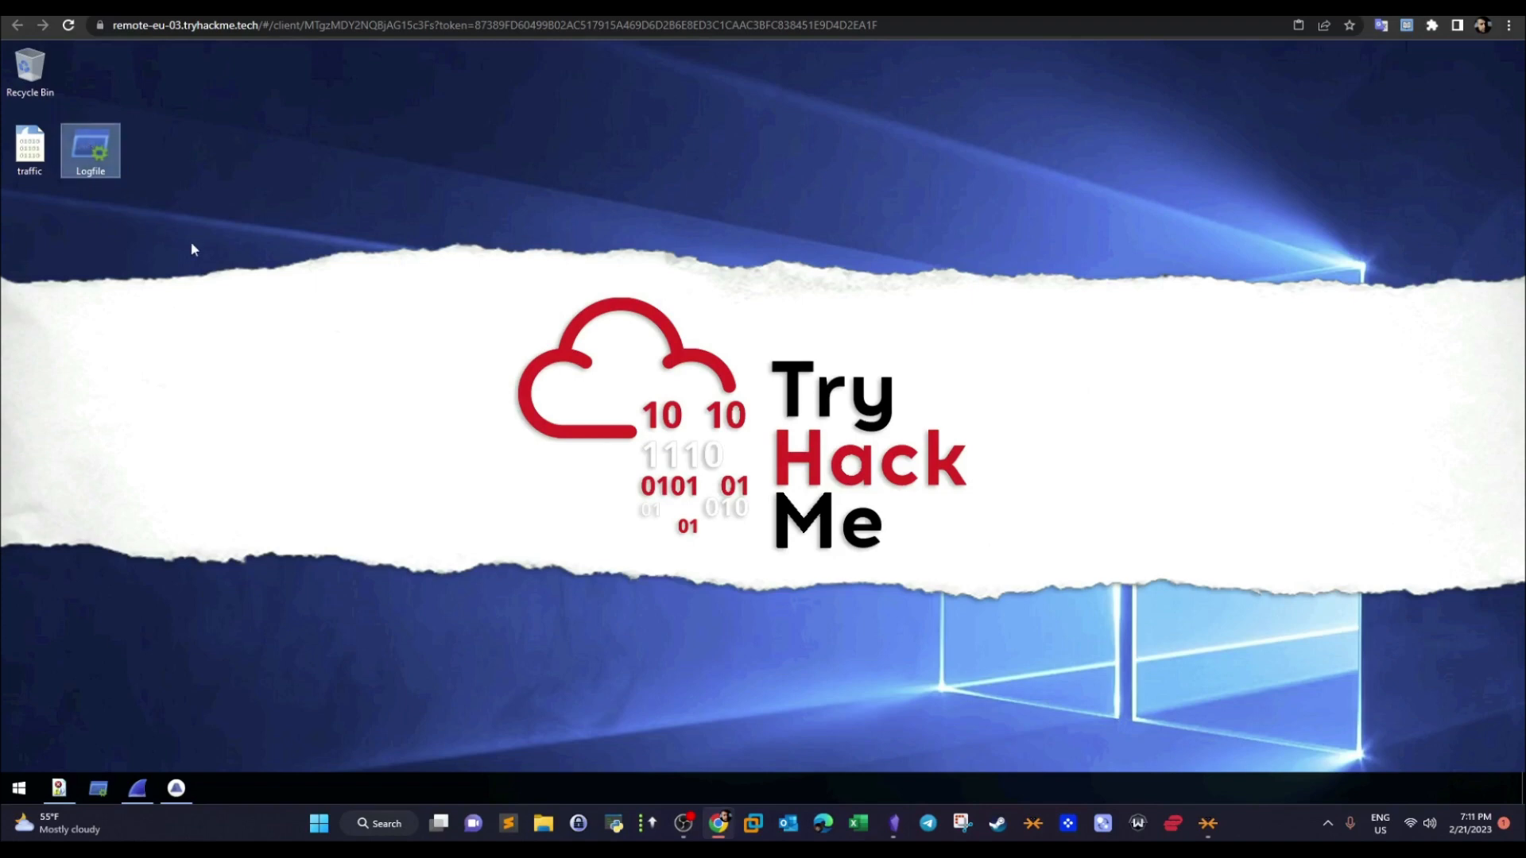
{"action": "double_click", "coordinate": [104, 164]}
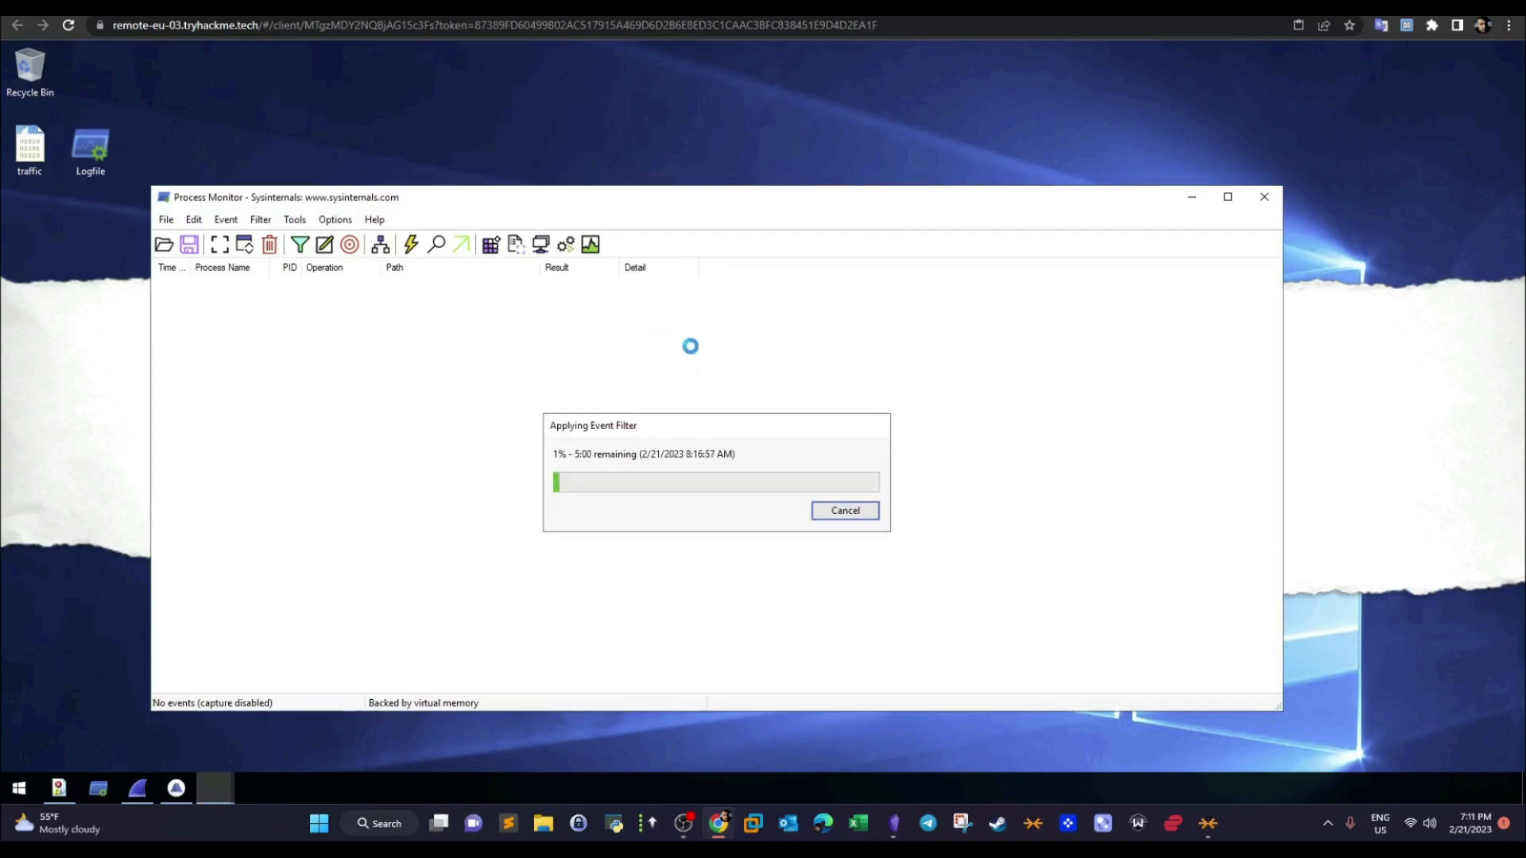
- Review the Detection task's questions on the TryHackMe room page, highlighting the question about the remote address the employee visited and its answer
{"action": "key", "text": "ctrl+Tab"}
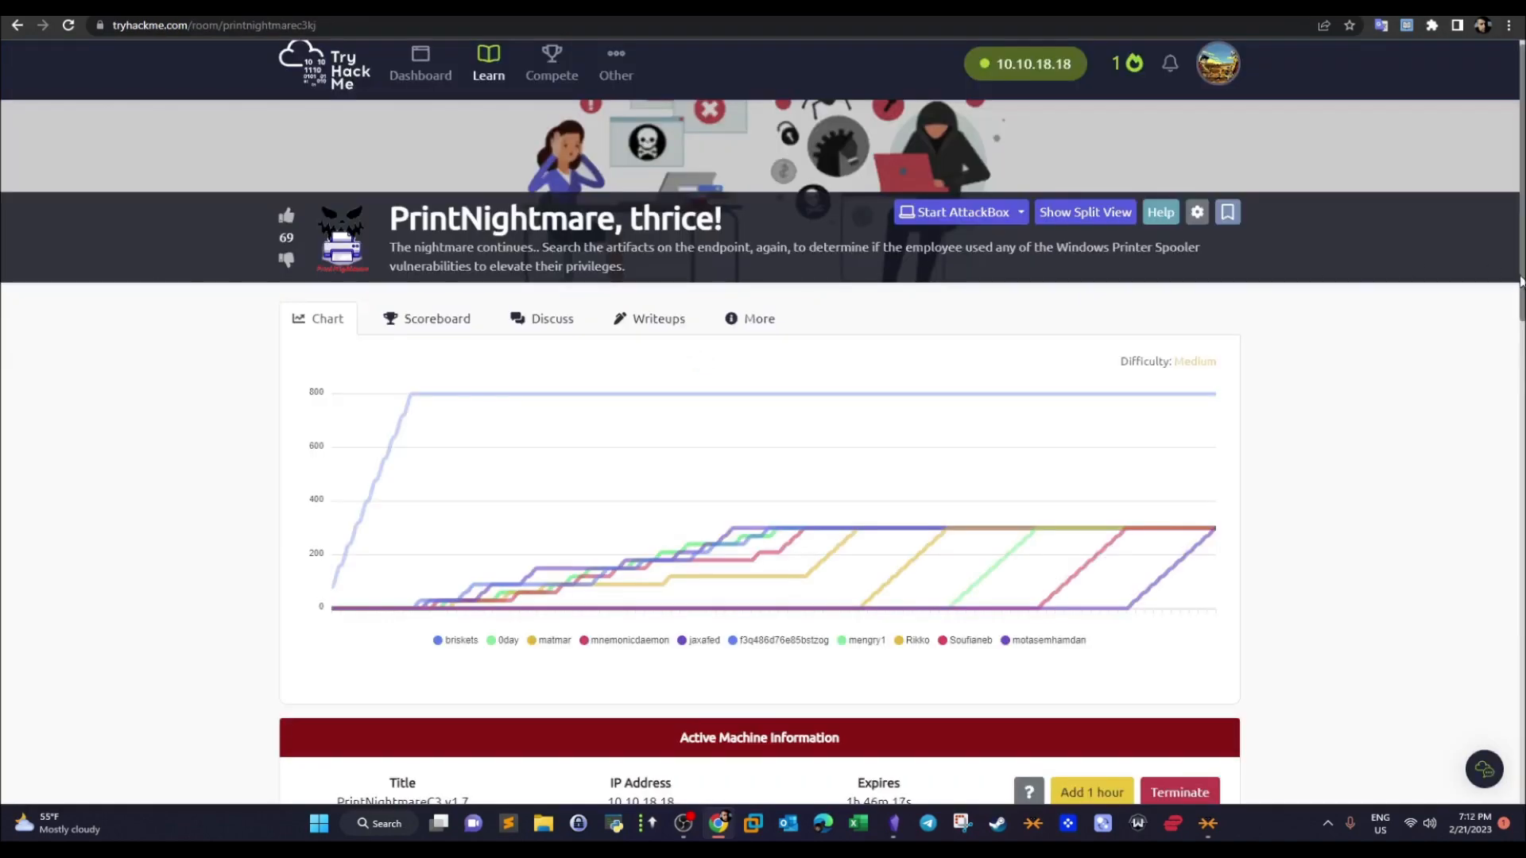
{"action": "scroll", "coordinate": [1505, 392], "scroll_direction": "down", "scroll_amount": 4}
{"action": "scroll", "coordinate": [1505, 391], "scroll_direction": "down", "scroll_amount": 10}
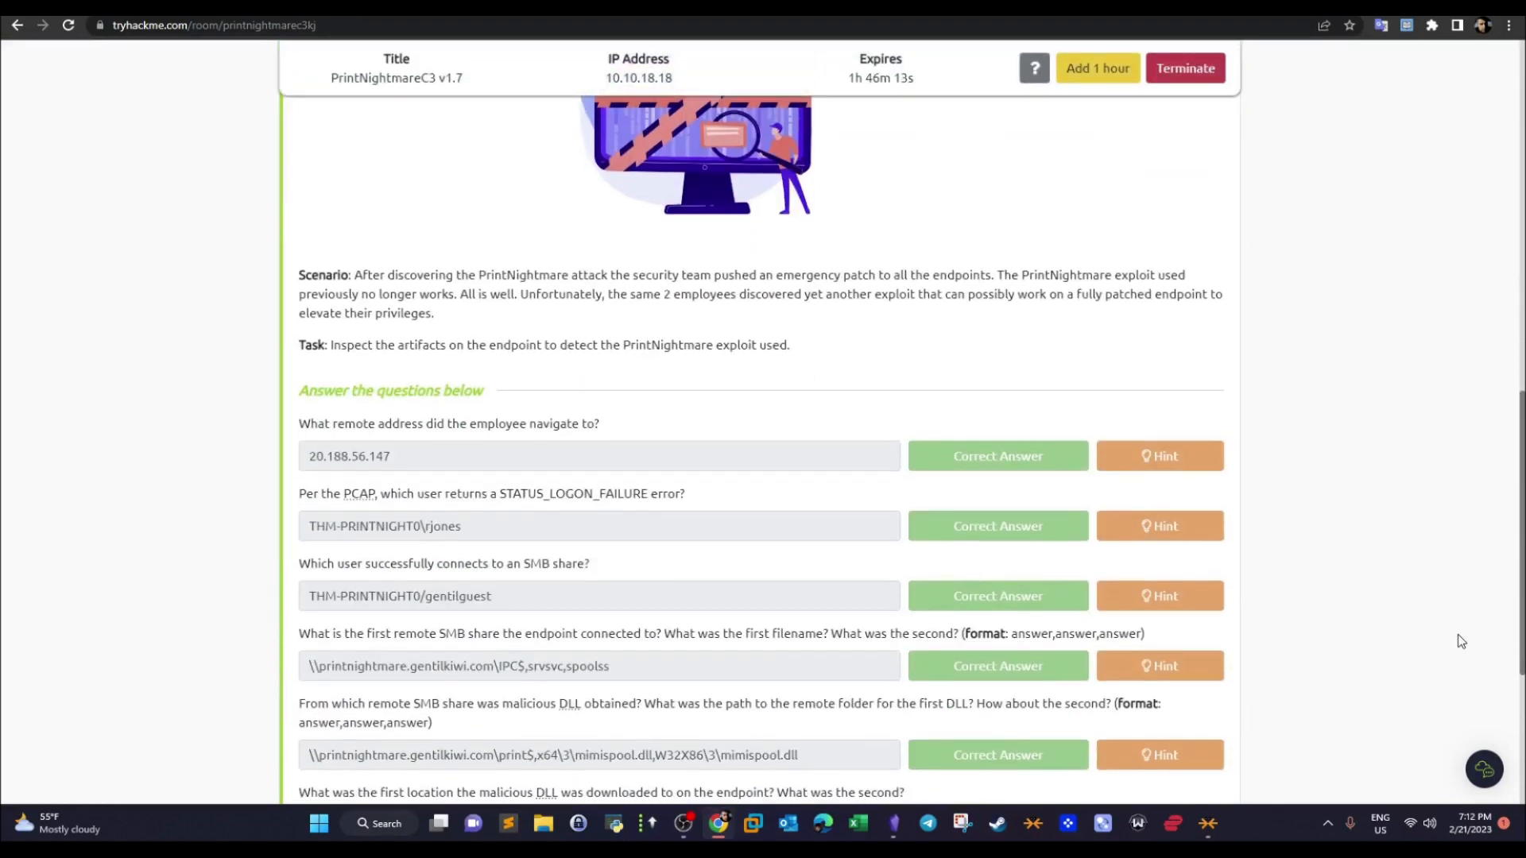
{"action": "scroll", "coordinate": [1458, 634], "scroll_direction": "down", "scroll_amount": 3}
{"action": "scroll", "coordinate": [1447, 645], "scroll_direction": "up", "scroll_amount": 3}
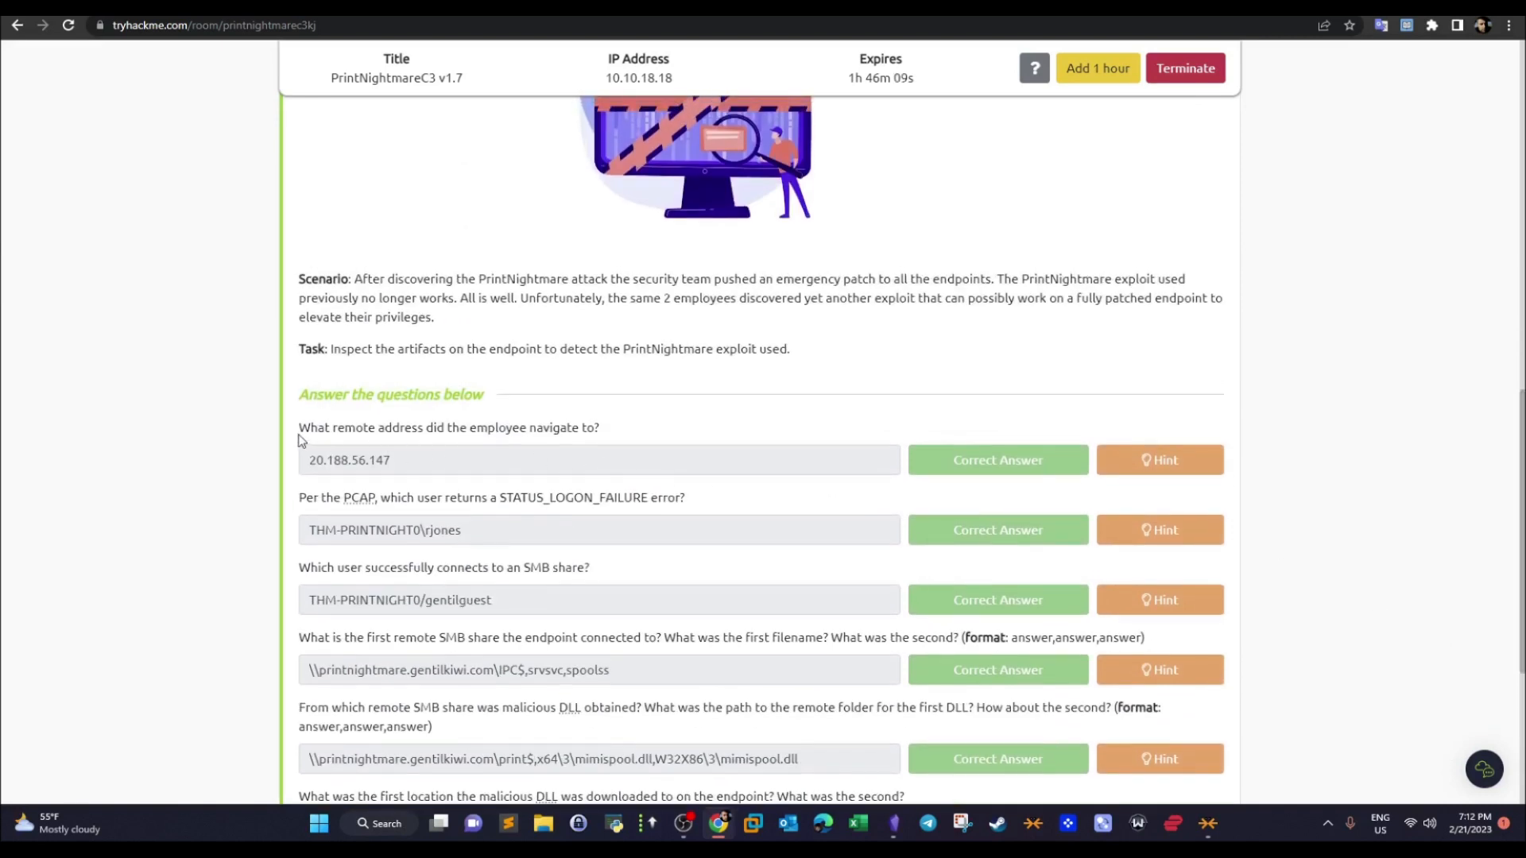
{"action": "left_click_drag", "start_coordinate": [300, 433], "coordinate": [583, 433]}
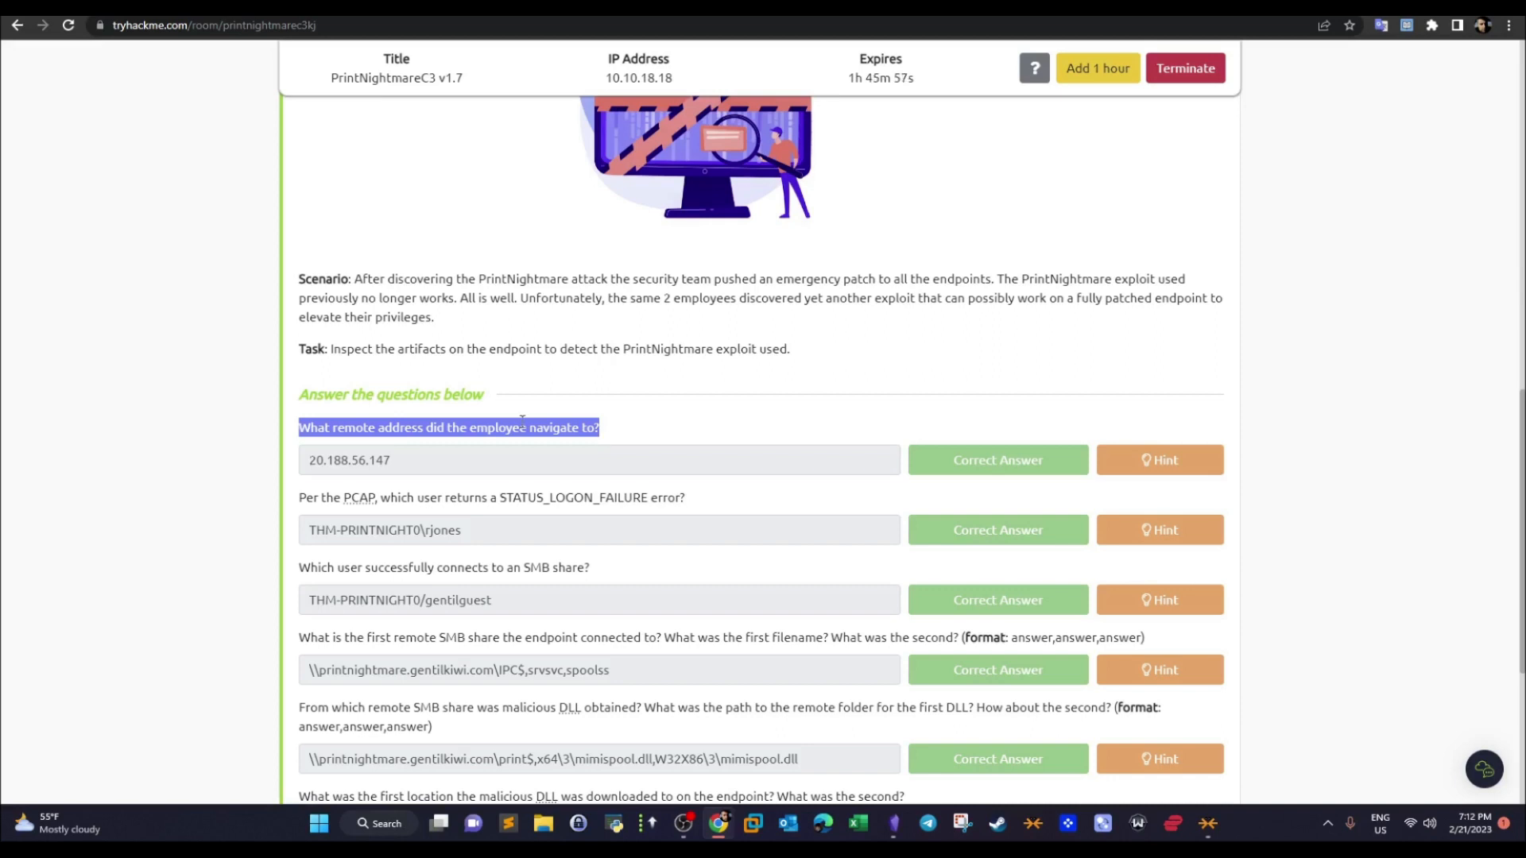
{"action": "left_click_drag", "start_coordinate": [421, 463], "coordinate": [299, 469]}
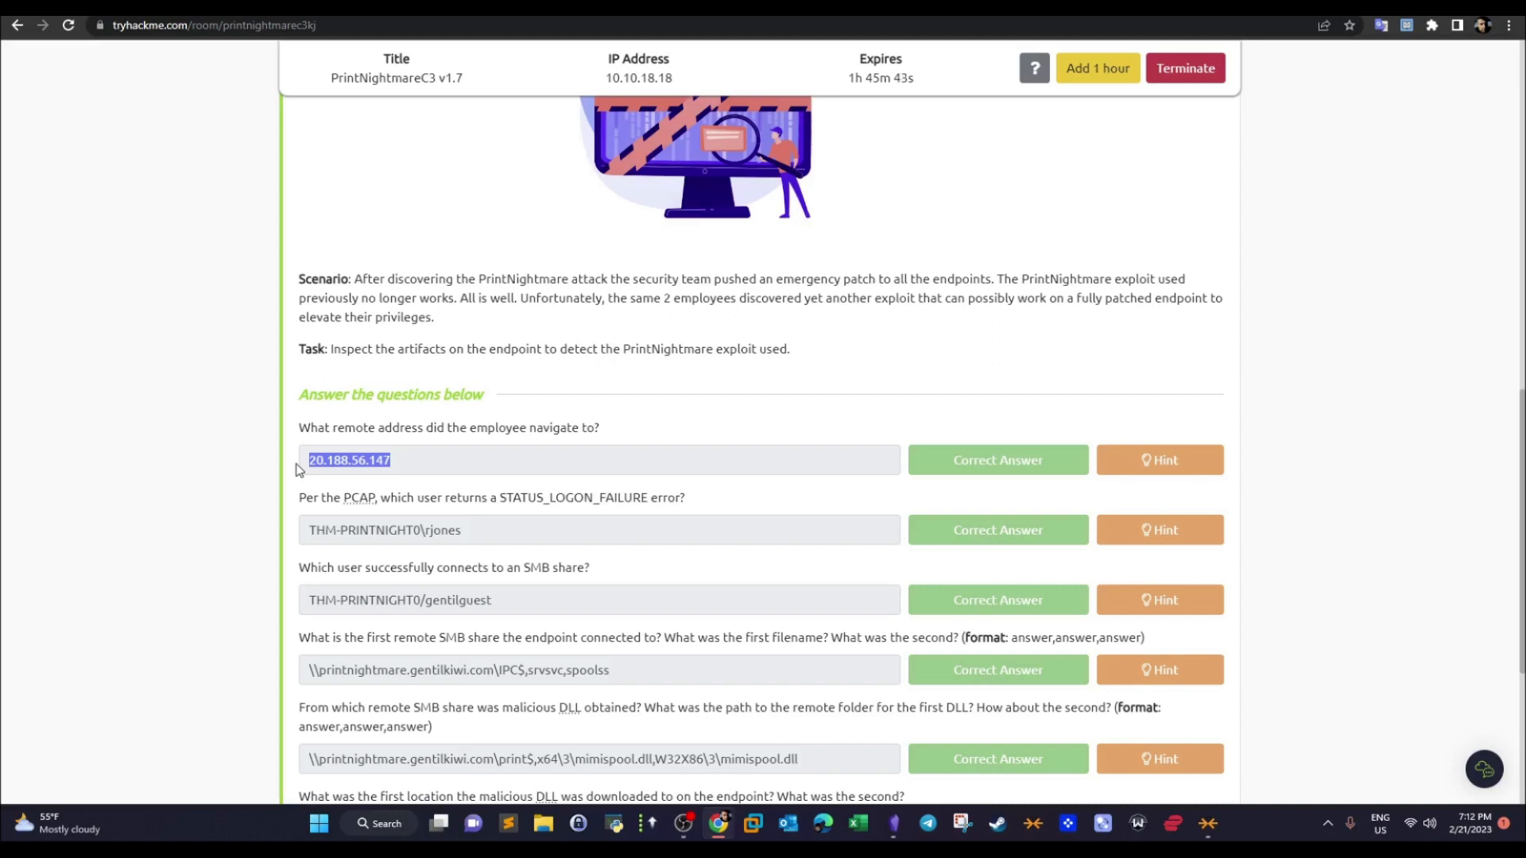
- Return to the traffic capture in Wireshark on the remote desktop, enlarge the packet list and open the Conversations statistics
{"action": "key", "text": "ctrl+Tab"}
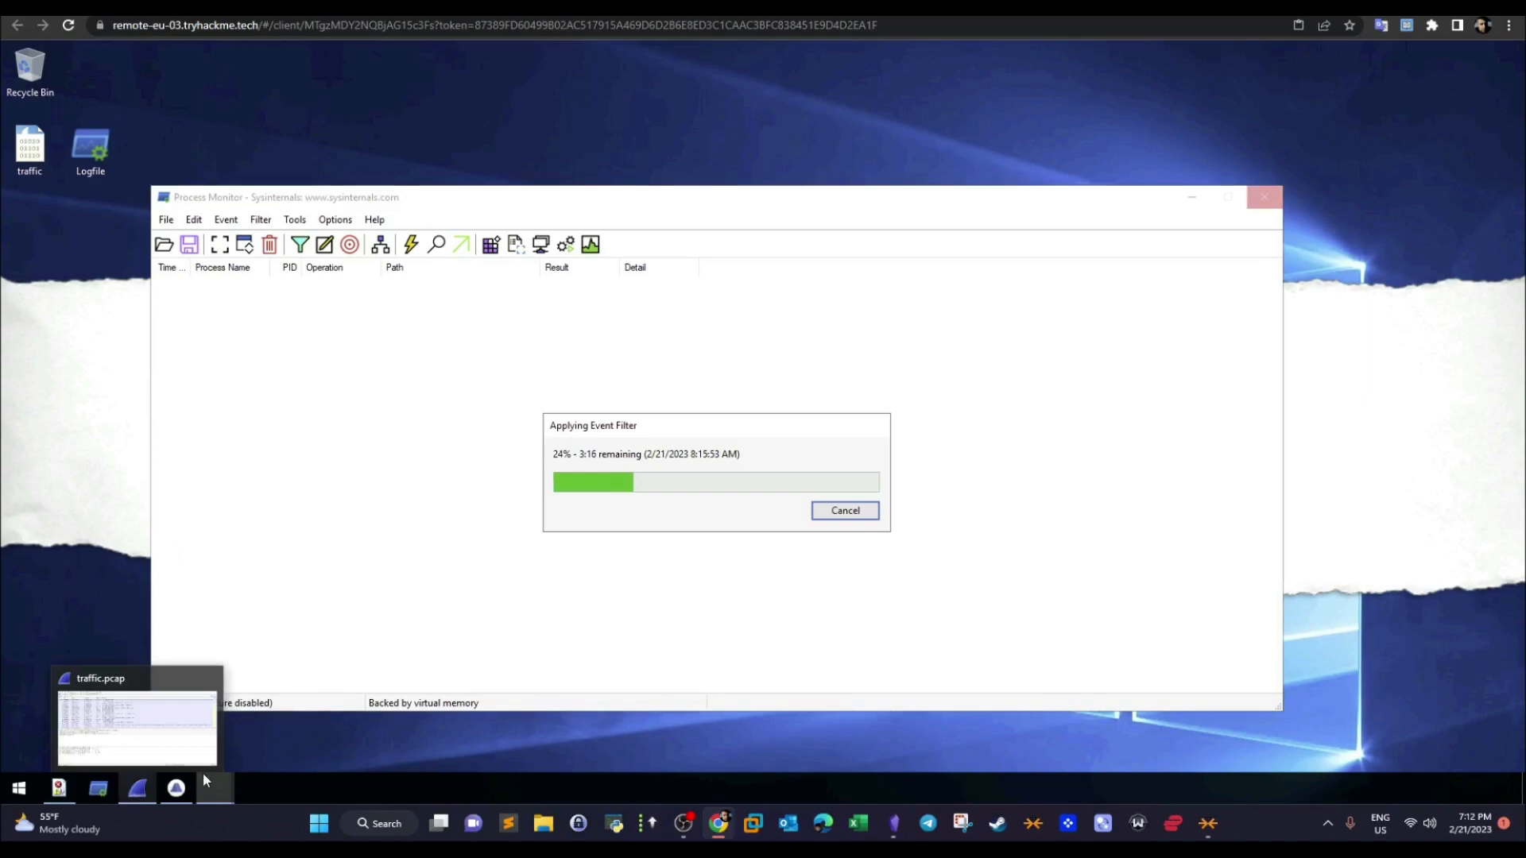
{"action": "left_click", "coordinate": [139, 795]}
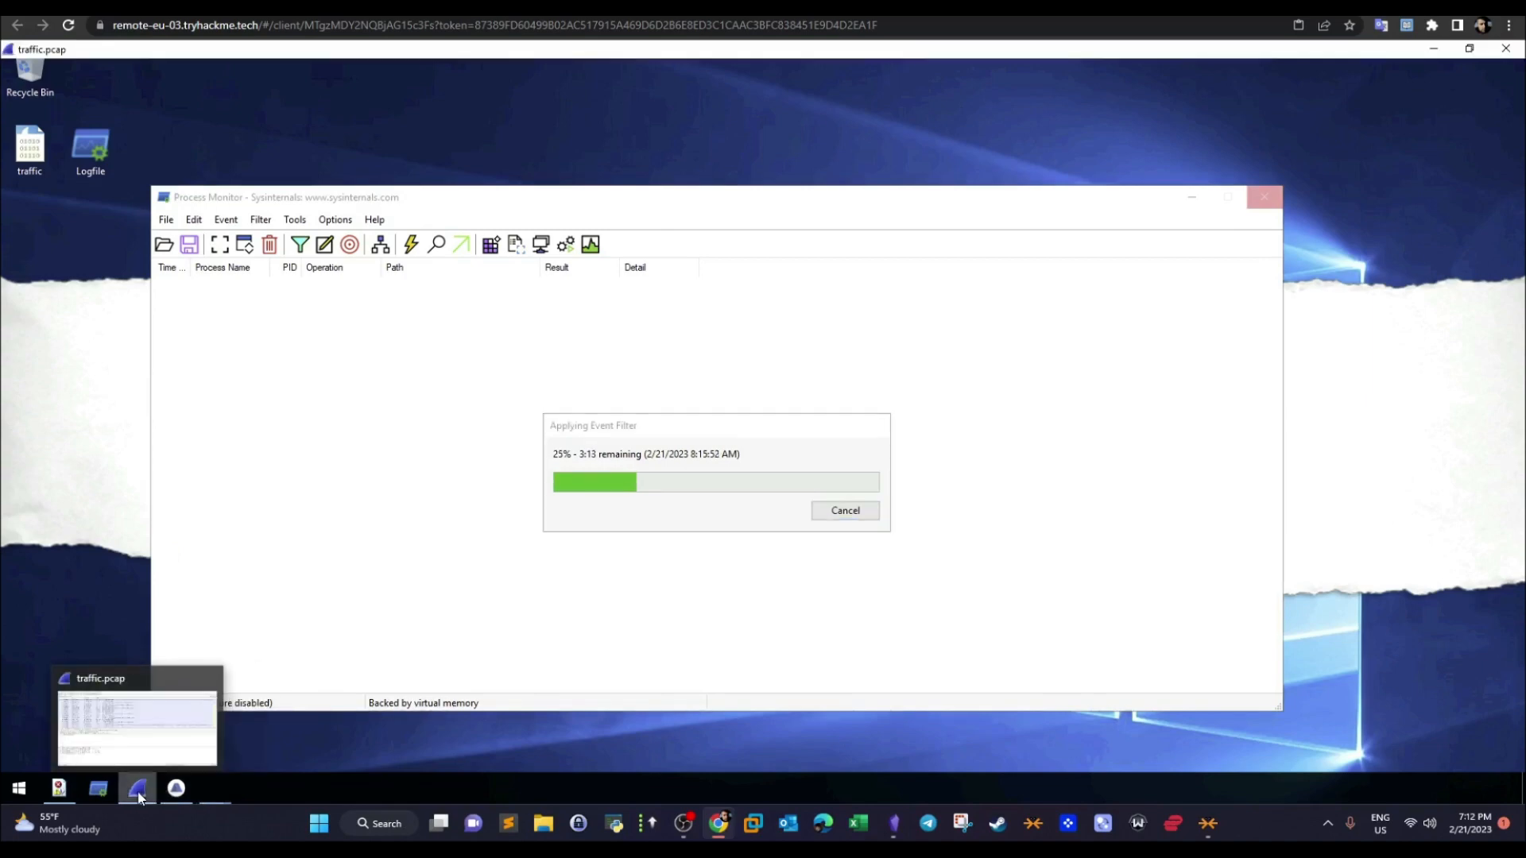
{"action": "left_click_drag", "start_coordinate": [486, 409], "coordinate": [480, 488]}
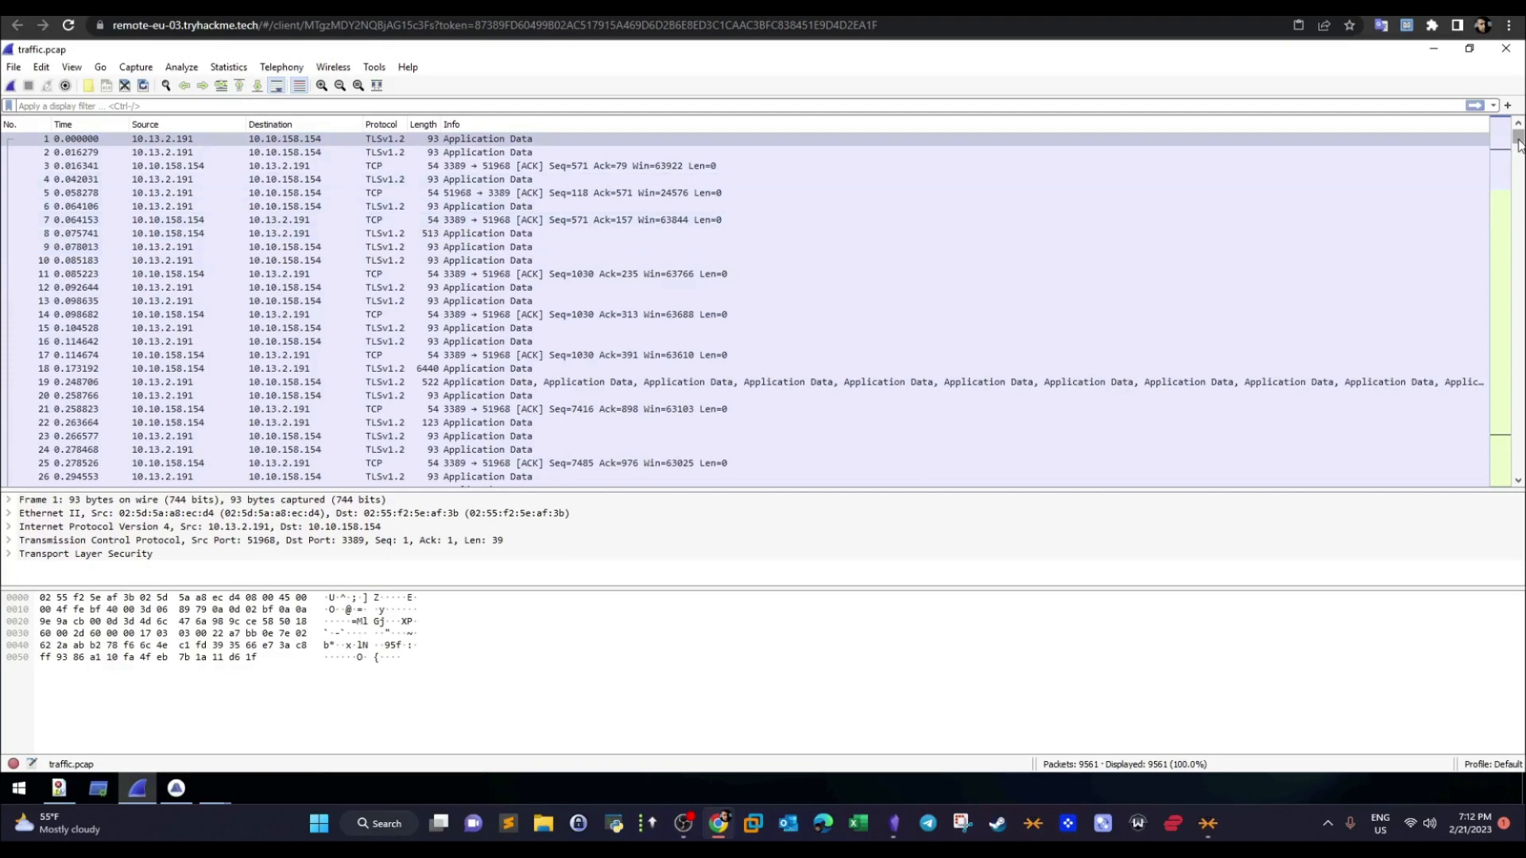
{"action": "left_click_drag", "start_coordinate": [1518, 143], "coordinate": [1504, 115]}
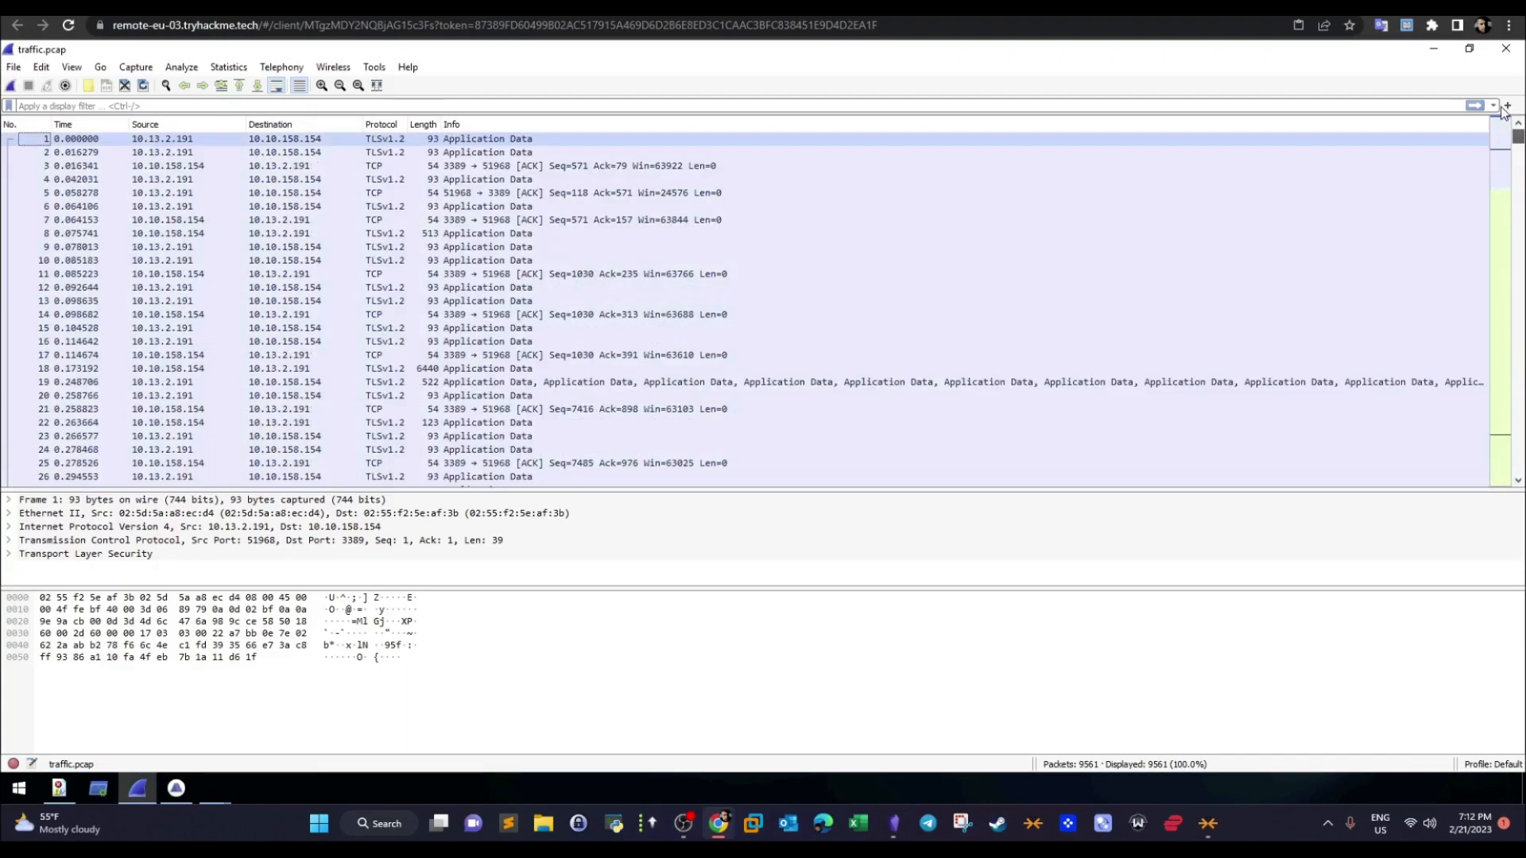
{"action": "left_click", "coordinate": [228, 67]}
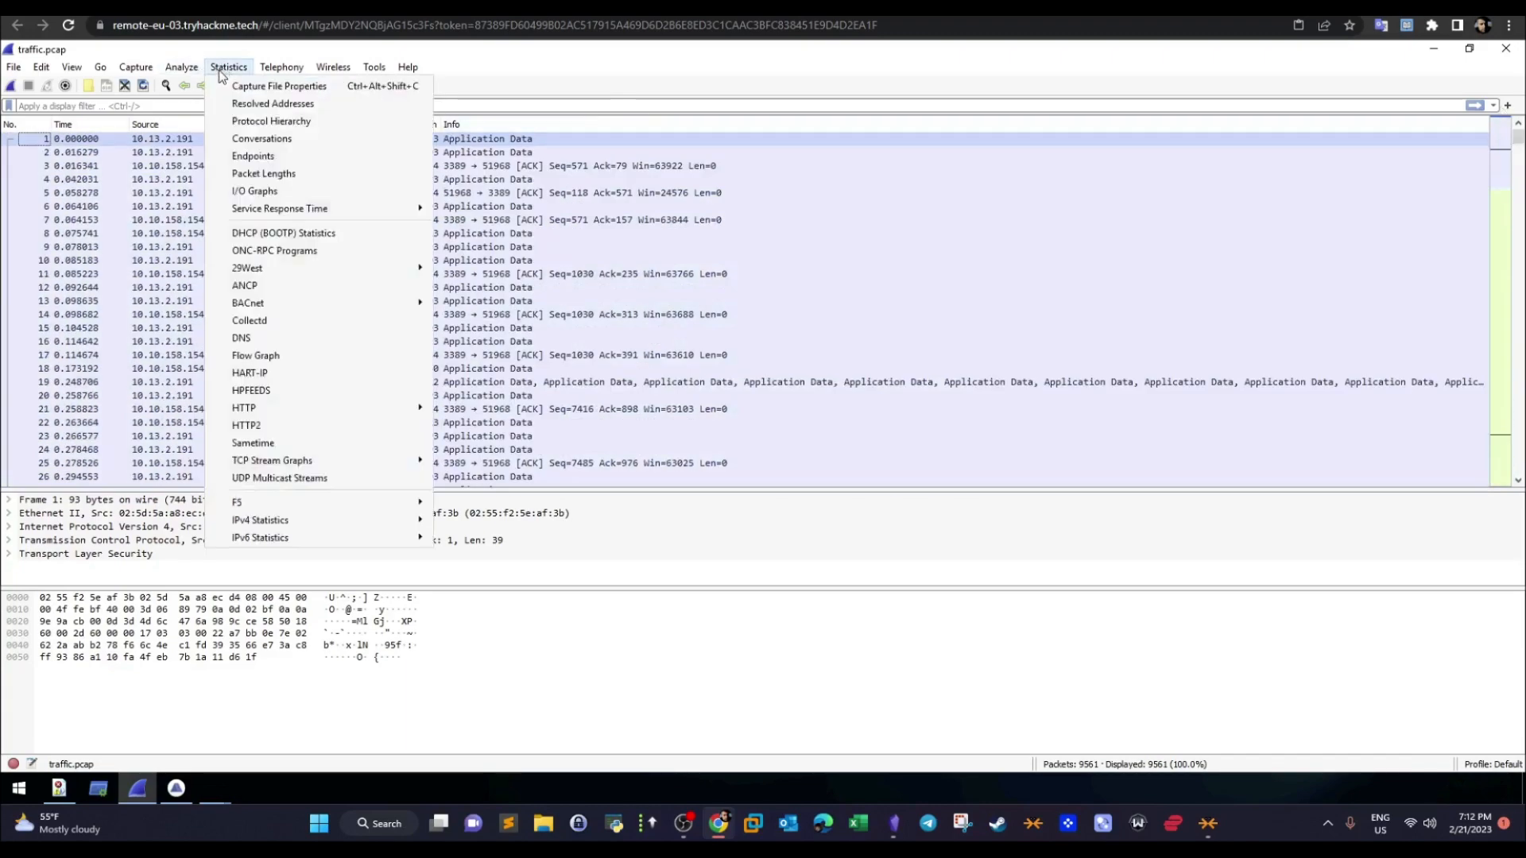
{"action": "left_click", "coordinate": [229, 139]}
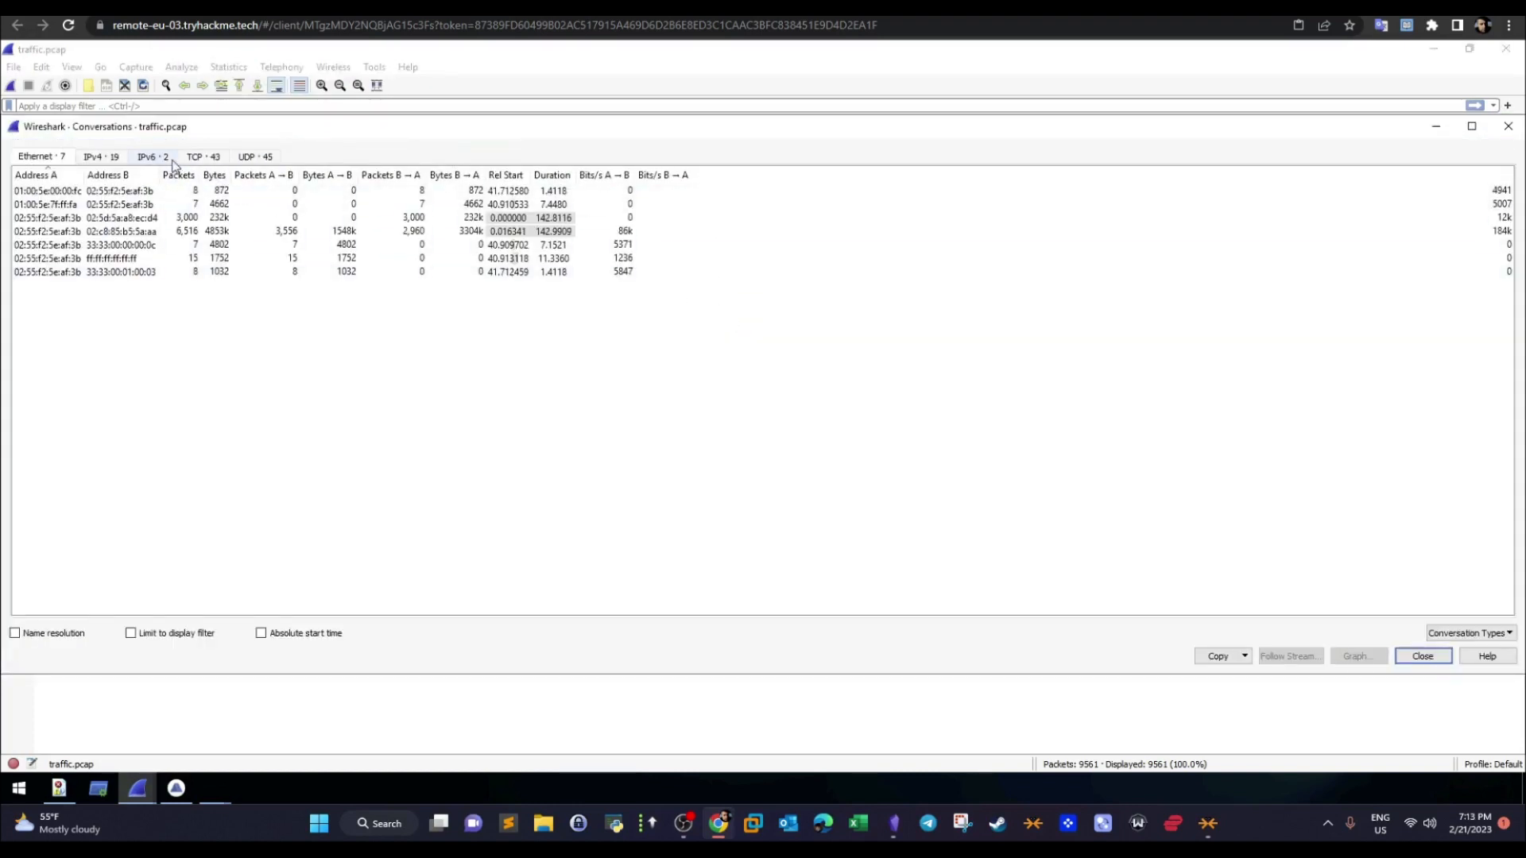
- Show the TCP conversations of the capture, widen the Port B column and look through the list
{"action": "left_click", "coordinate": [194, 159]}
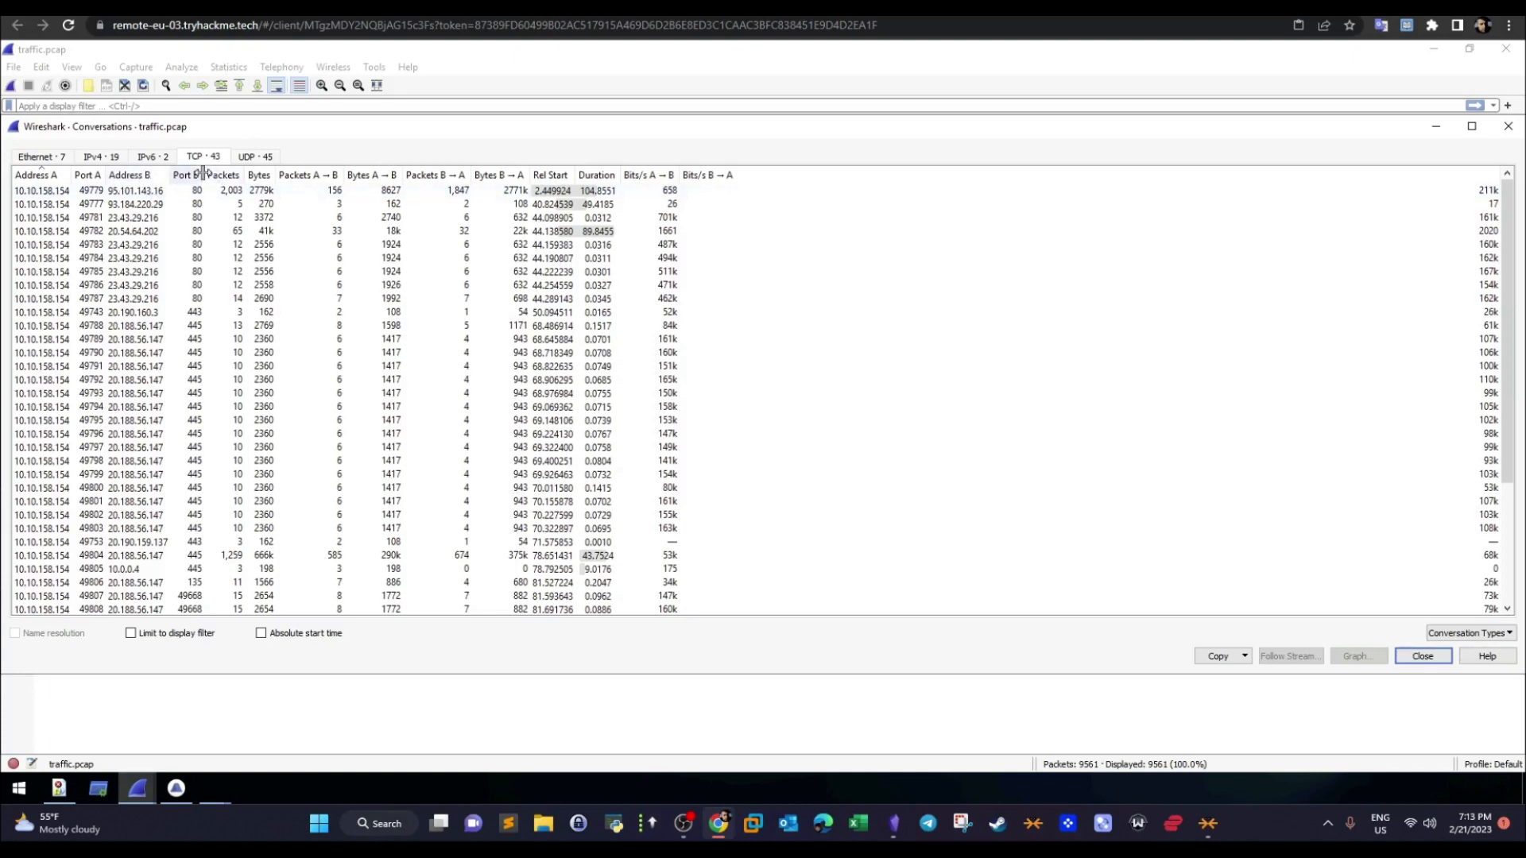
{"action": "left_click_drag", "start_coordinate": [203, 174], "coordinate": [246, 168]}
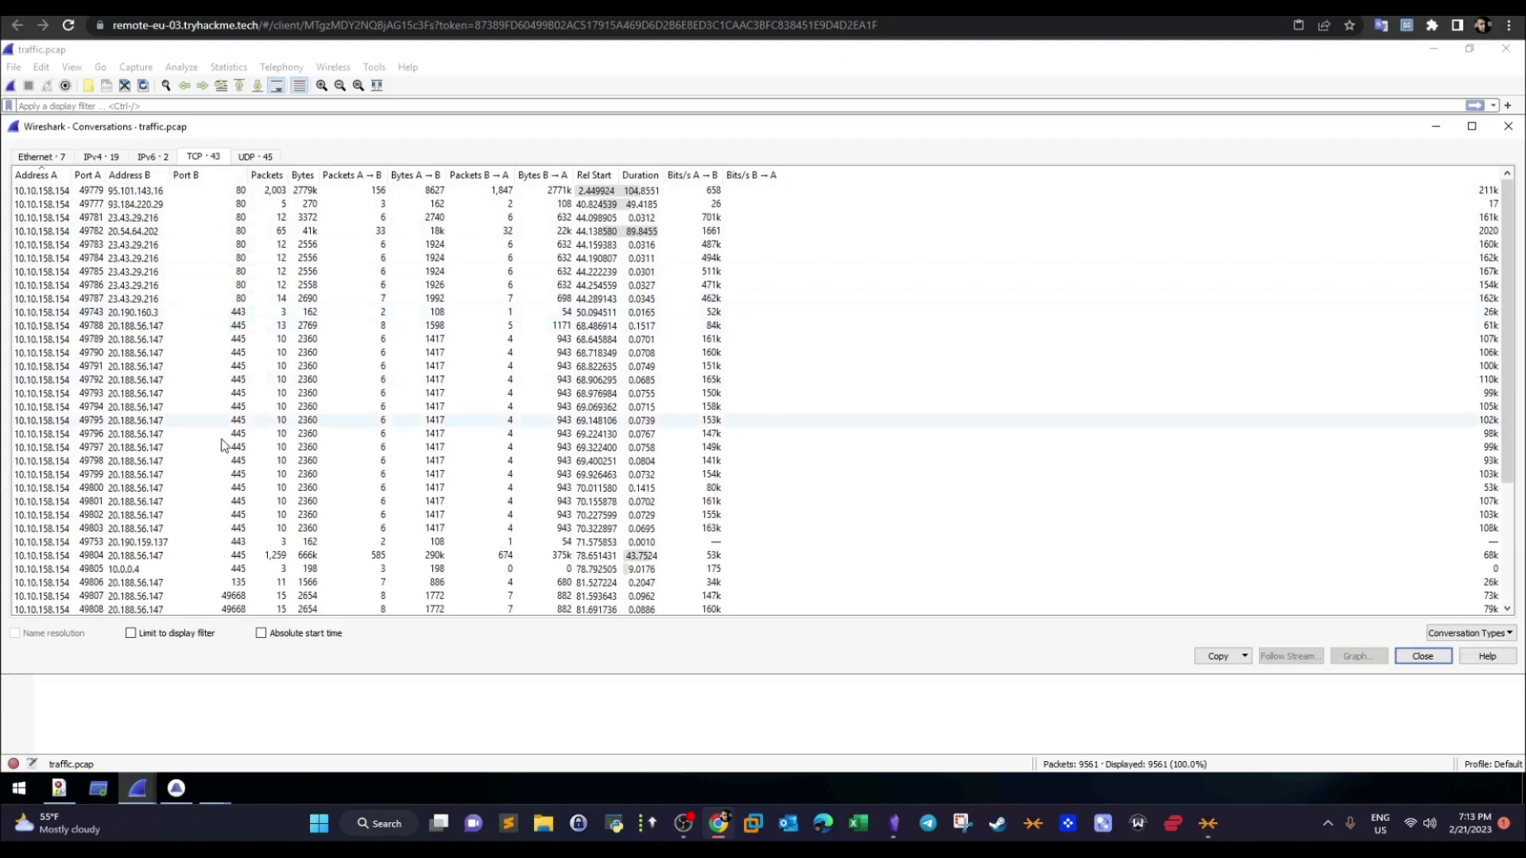
{"action": "scroll", "coordinate": [1491, 402], "scroll_direction": "down", "scroll_amount": 2}
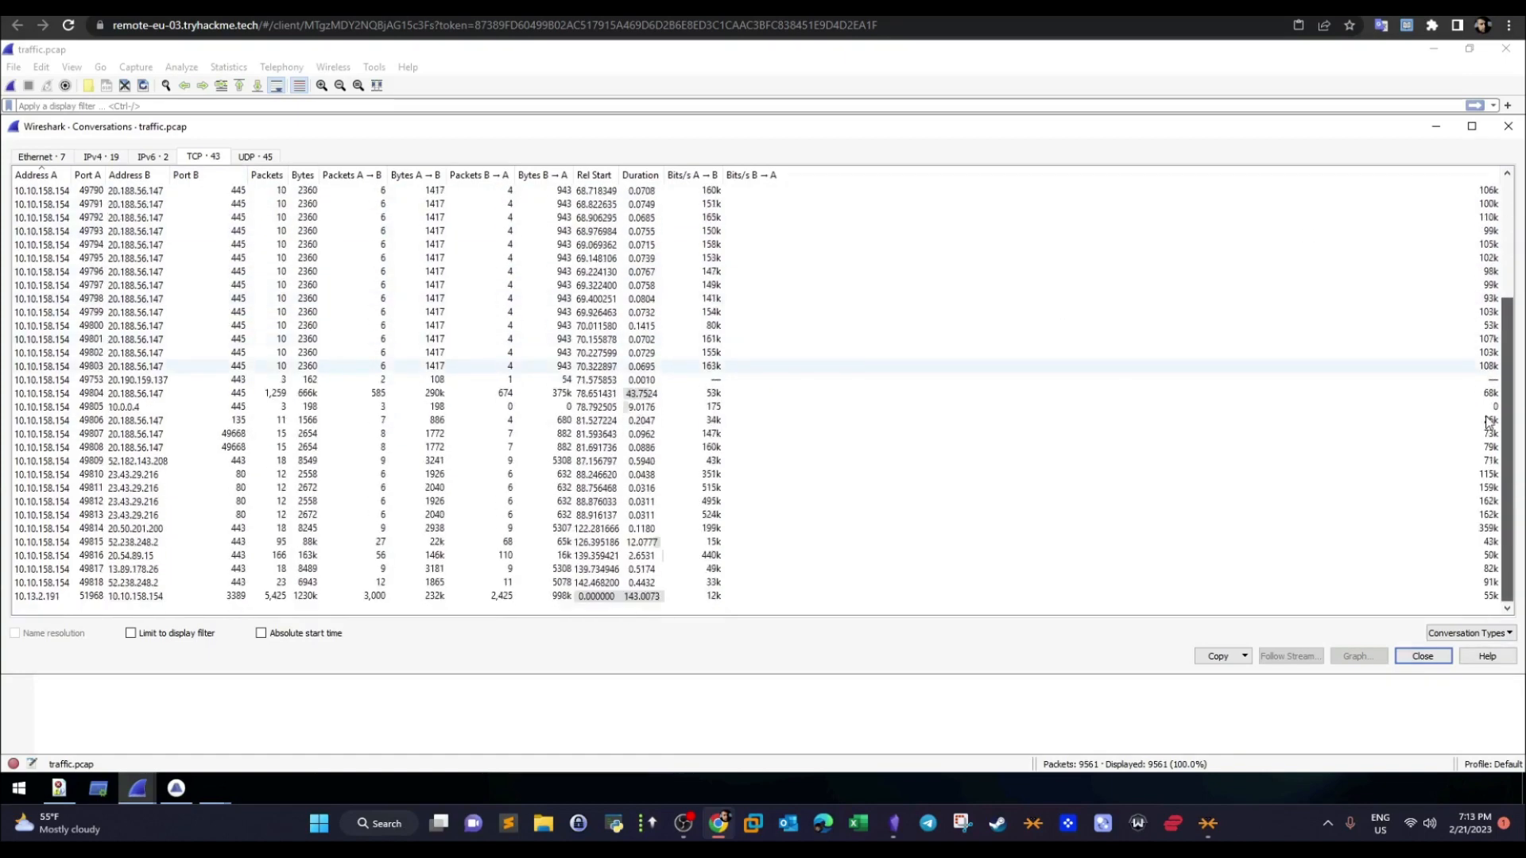
{"action": "scroll", "coordinate": [1466, 262], "scroll_direction": "up", "scroll_amount": 2}
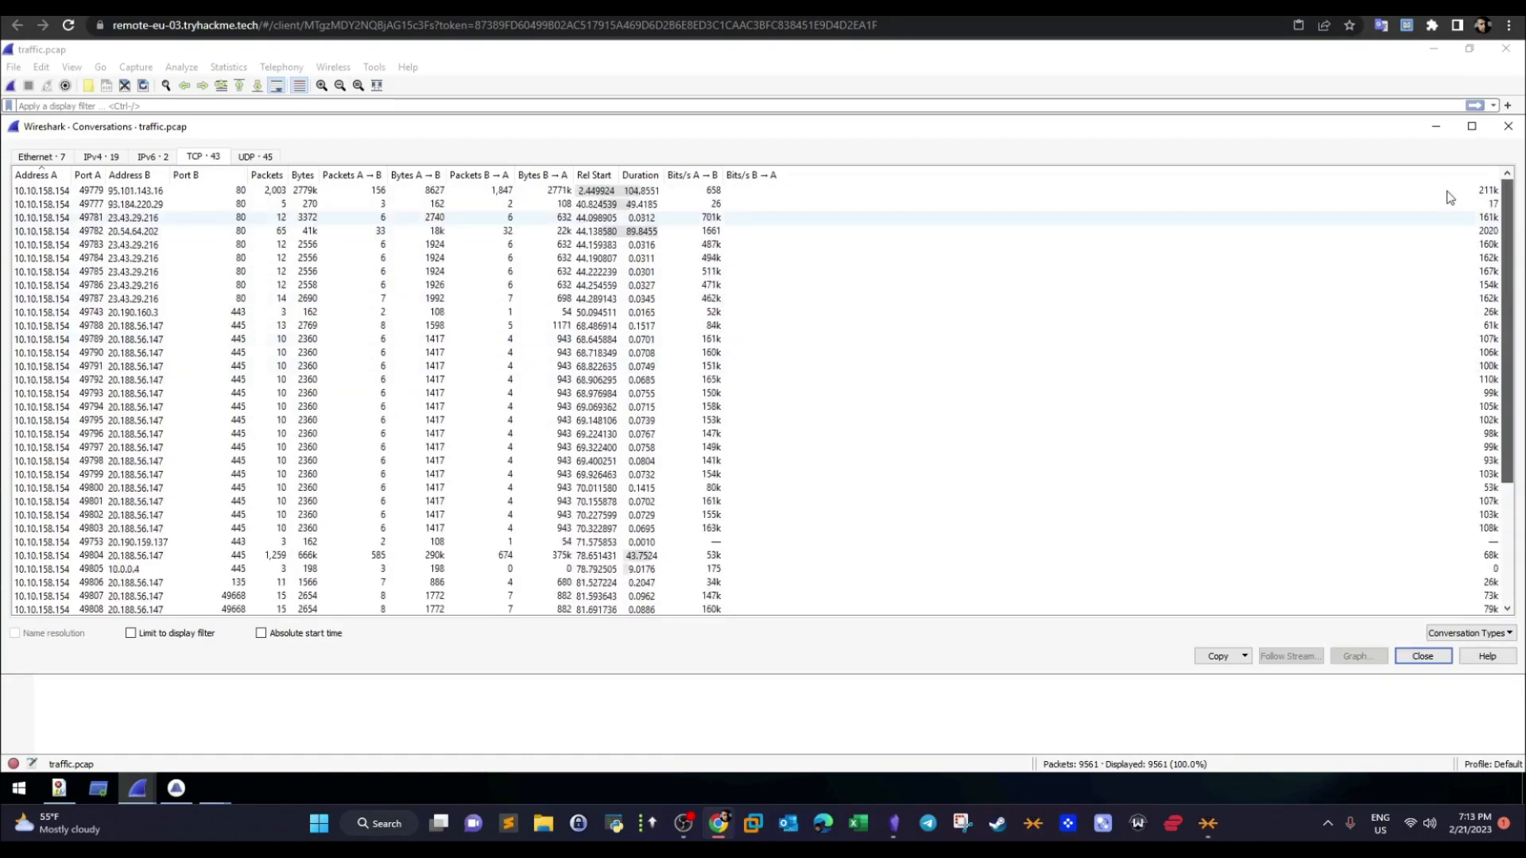
- Examine the UDP conversations of the capture, checking their destination addresses and ports
{"action": "left_click", "coordinate": [267, 157]}
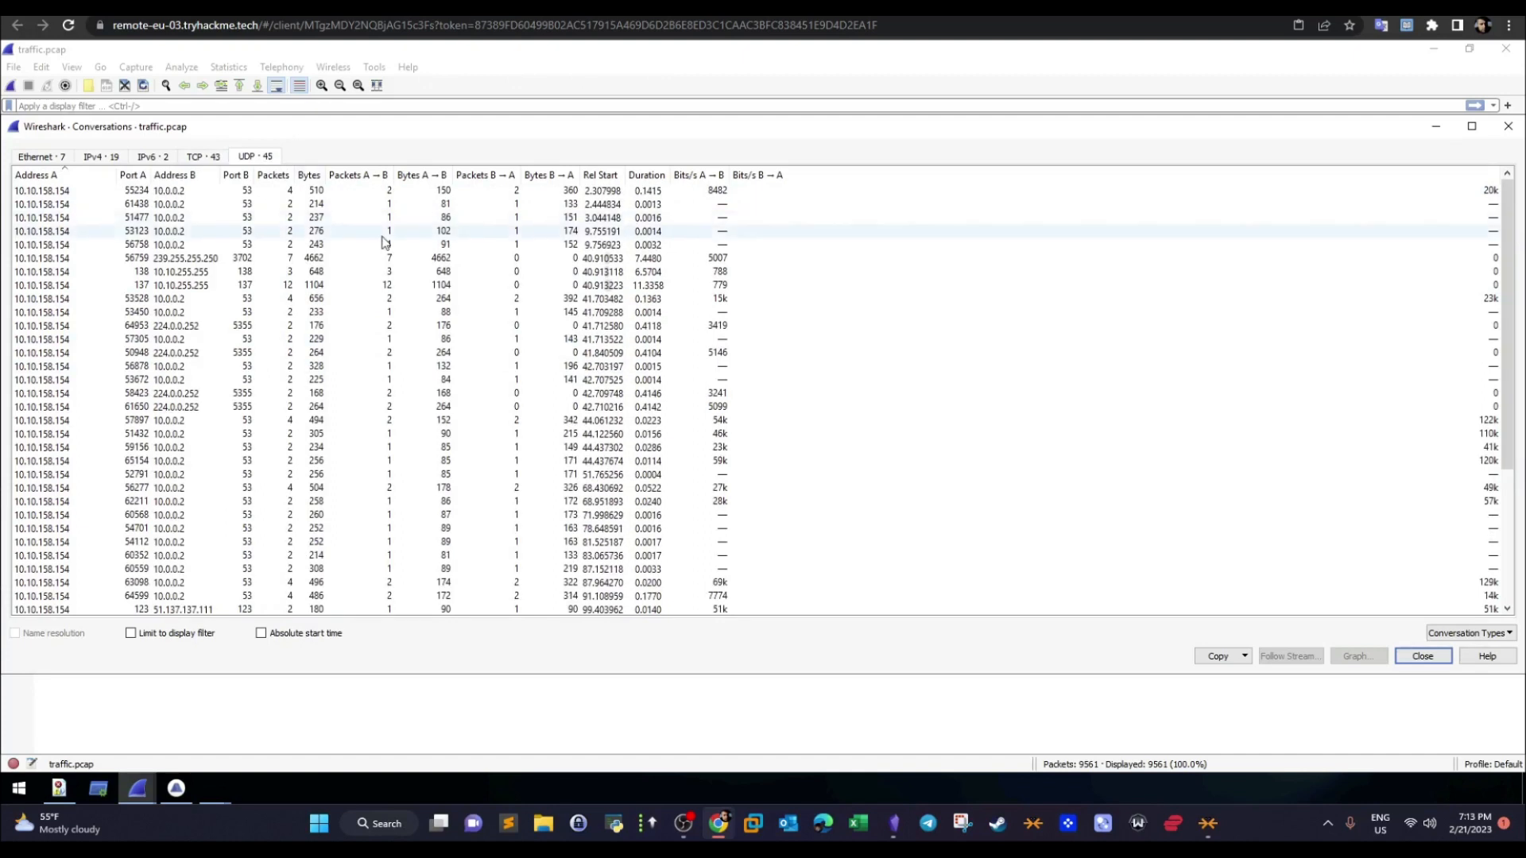
{"action": "left_click", "coordinate": [224, 193]}
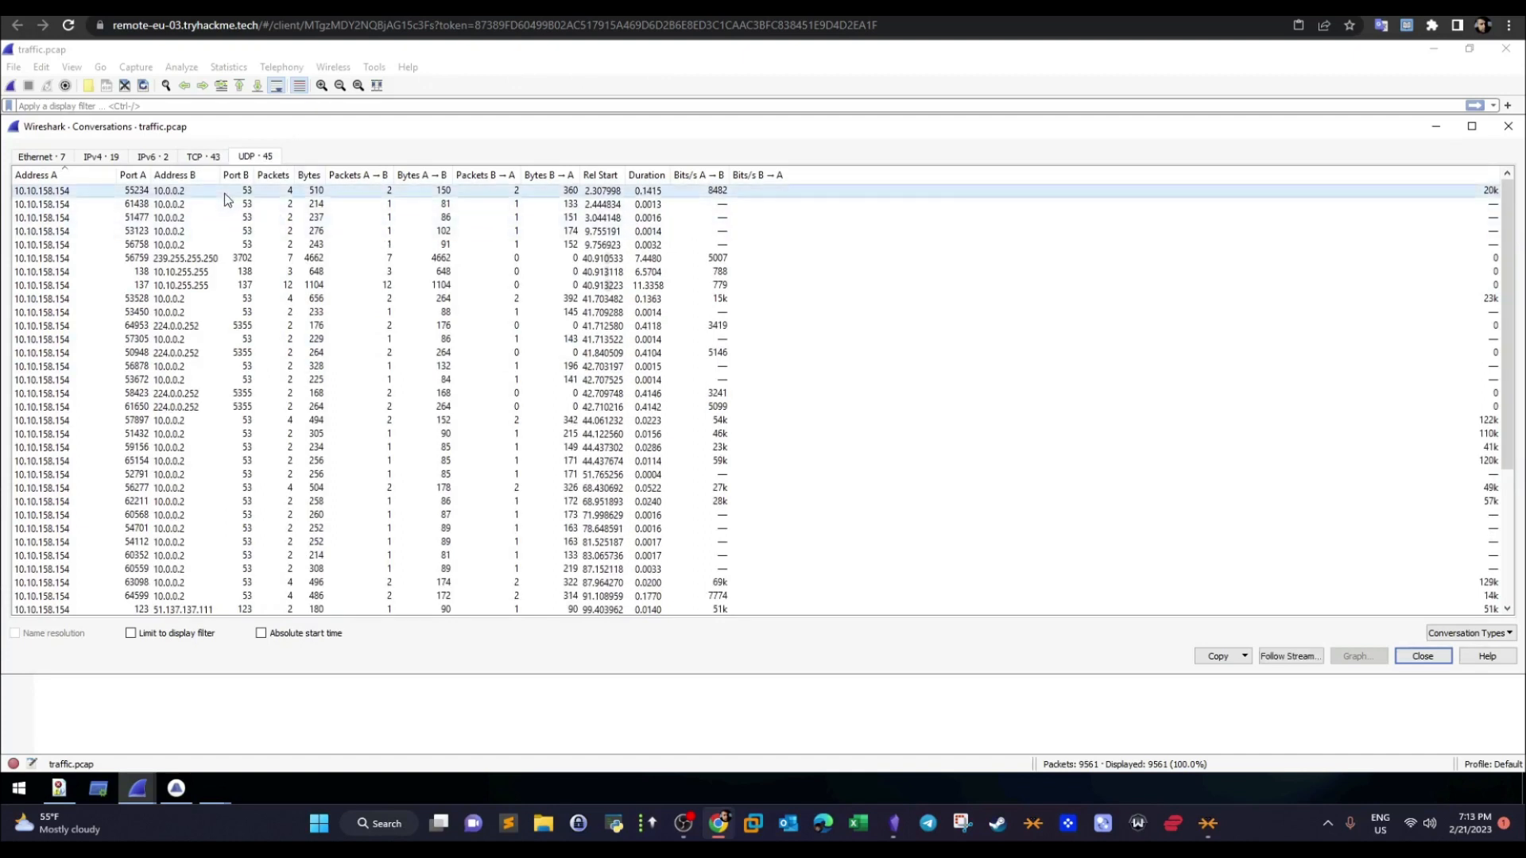
{"action": "left_click", "coordinate": [236, 368]}
{"action": "left_click", "coordinate": [240, 396]}
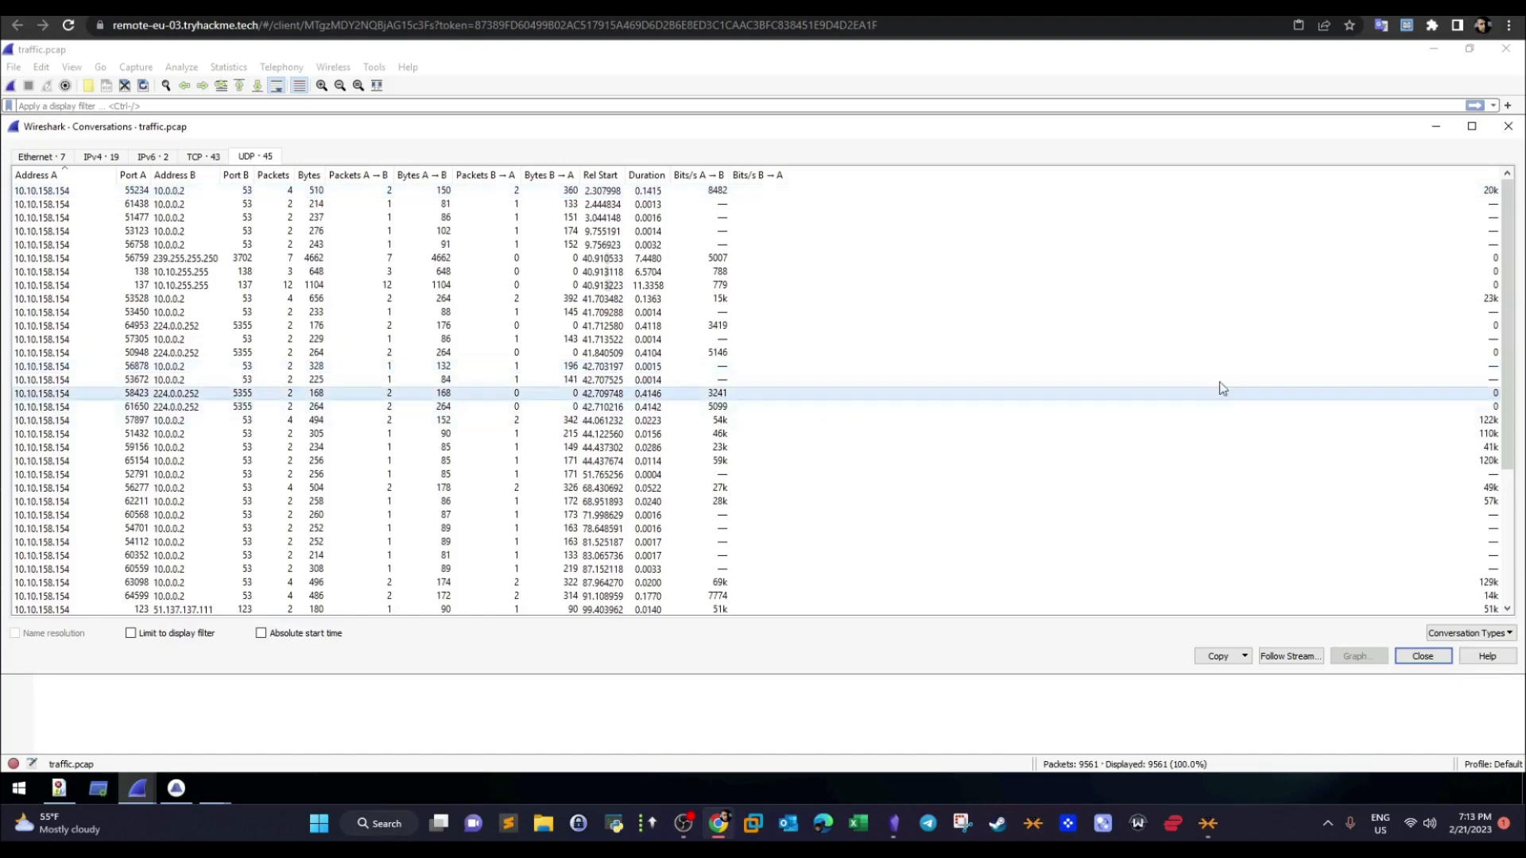
{"action": "scroll", "coordinate": [1495, 545], "scroll_direction": "down", "scroll_amount": 3}
{"action": "scroll", "coordinate": [1494, 544], "scroll_direction": "down", "scroll_amount": 2}
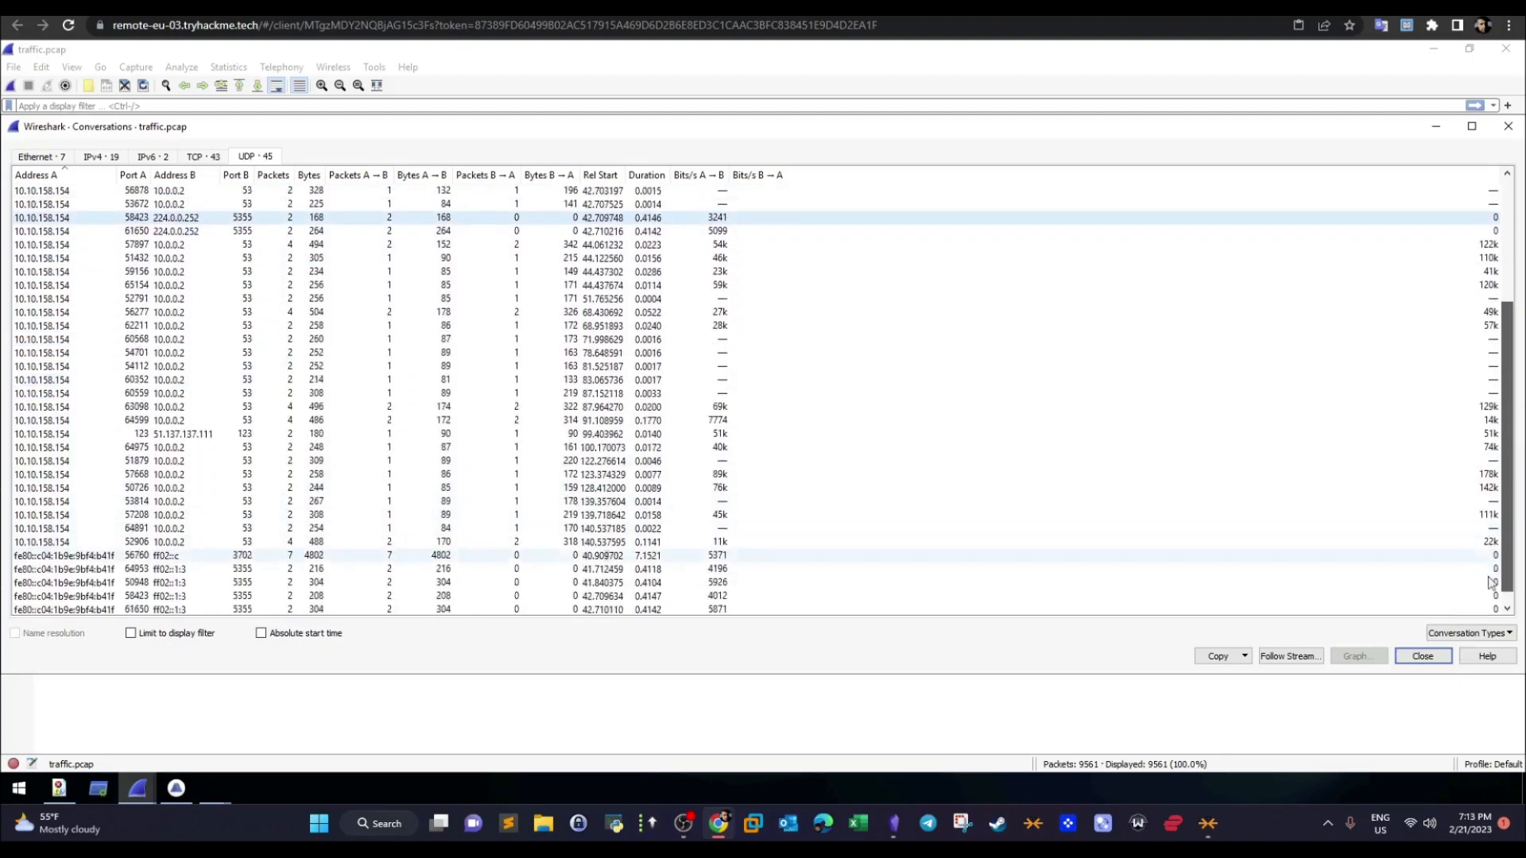
{"action": "scroll", "coordinate": [1472, 279], "scroll_direction": "up", "scroll_amount": 5}
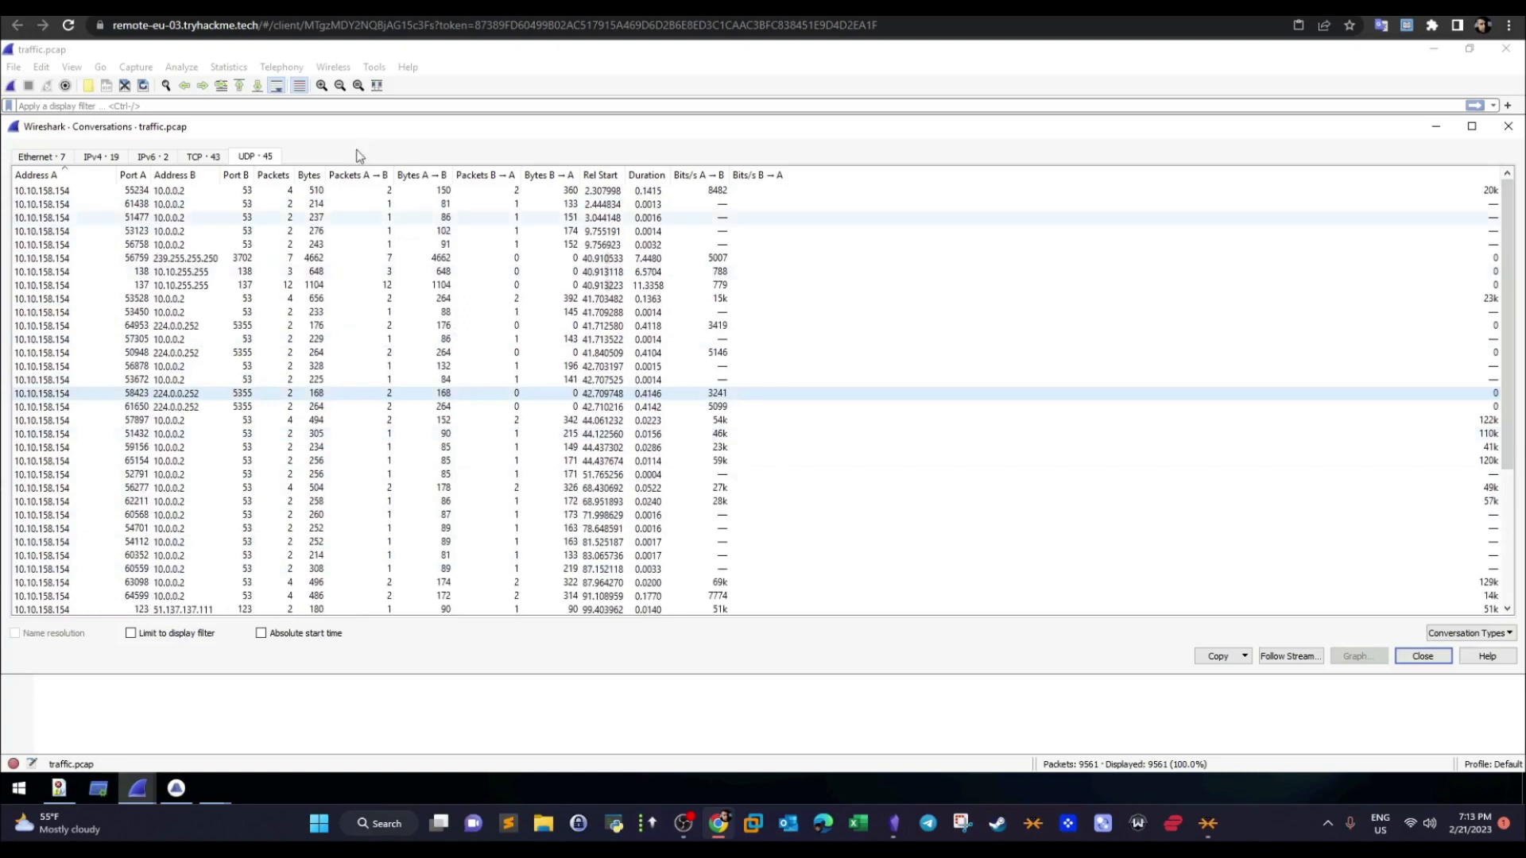
- Return to the TCP conversations to compare their destination ports, and close the Conversations statistics
{"action": "left_click", "coordinate": [195, 159]}
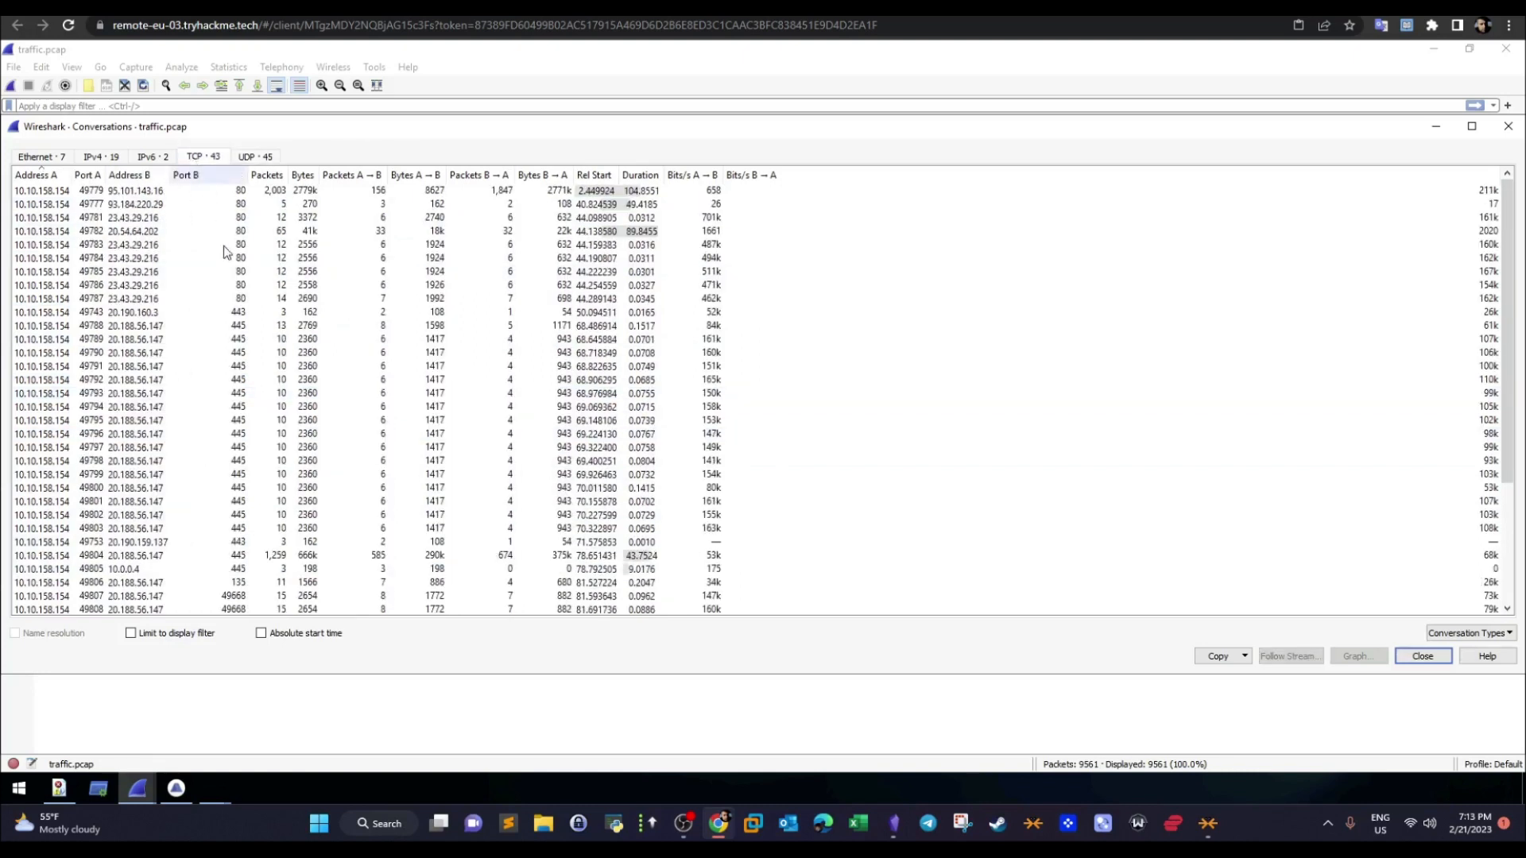
{"action": "left_click", "coordinate": [233, 205]}
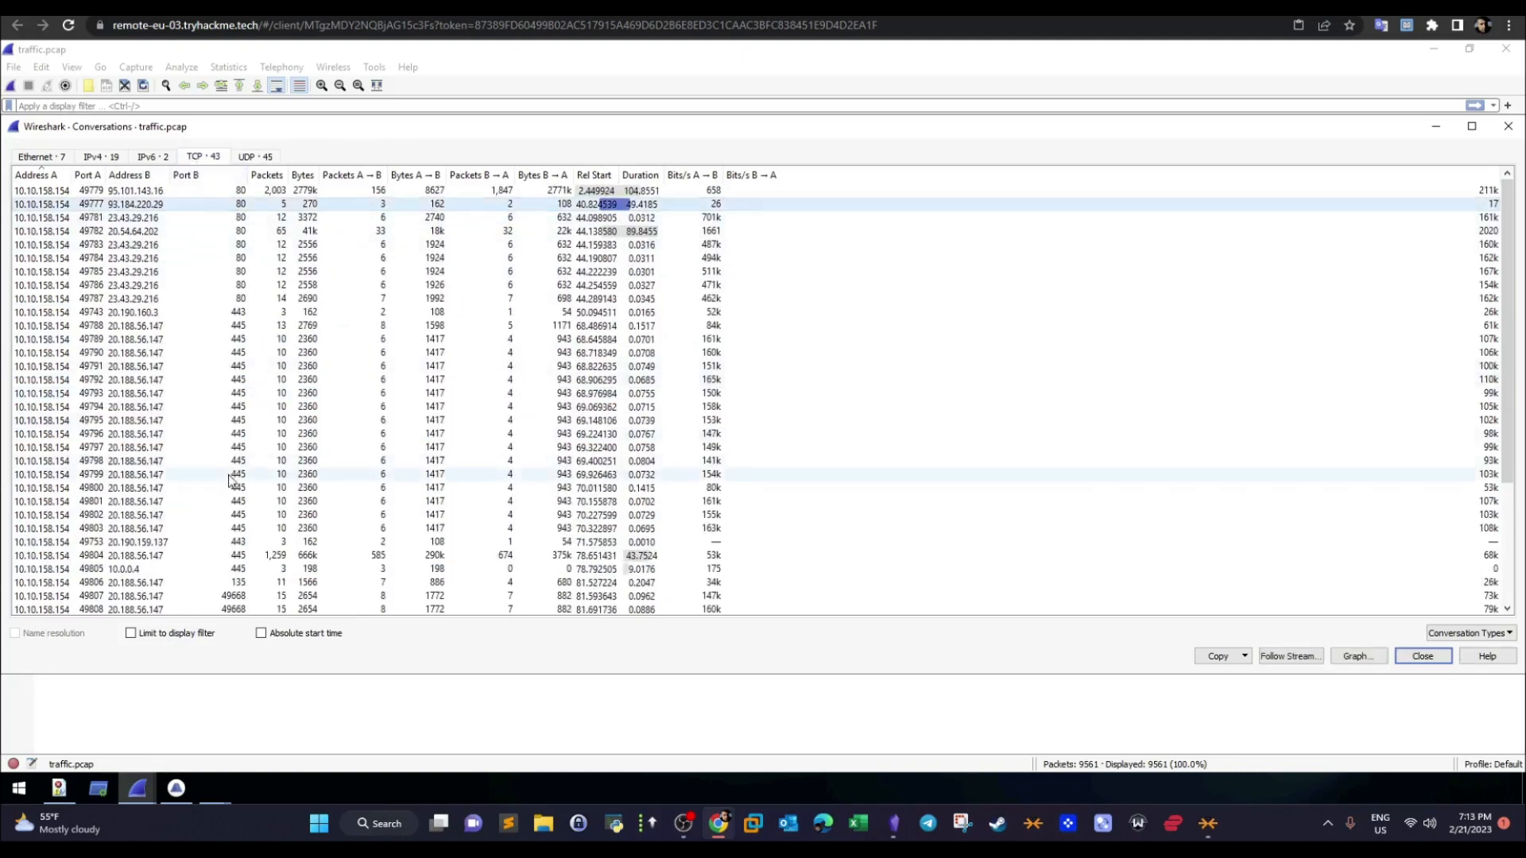
{"action": "left_click", "coordinate": [241, 314]}
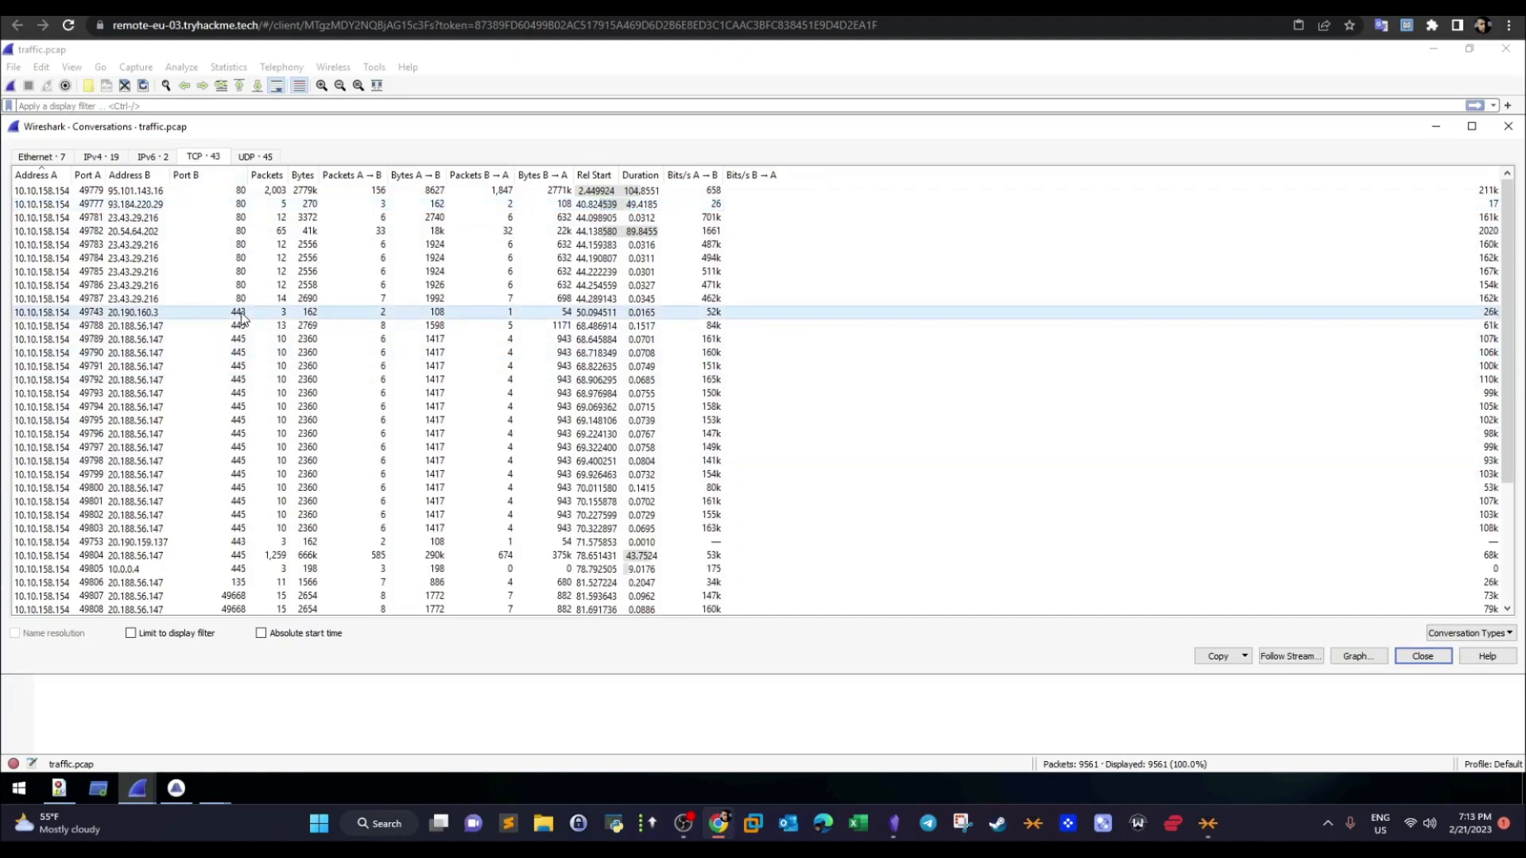
{"action": "left_click", "coordinate": [235, 395]}
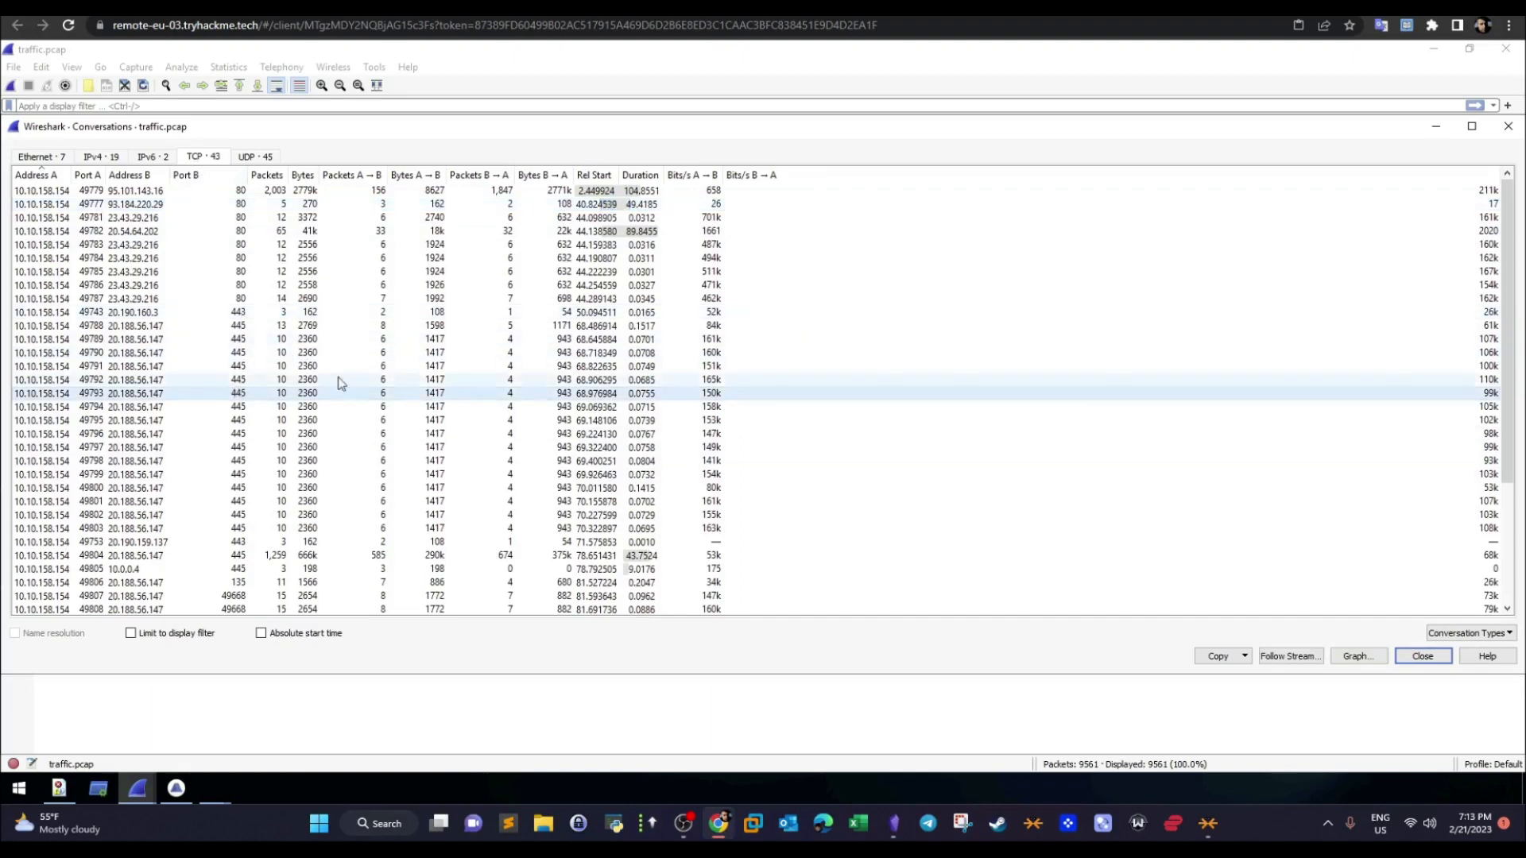
{"action": "left_click_drag", "start_coordinate": [1501, 249], "coordinate": [1495, 180]}
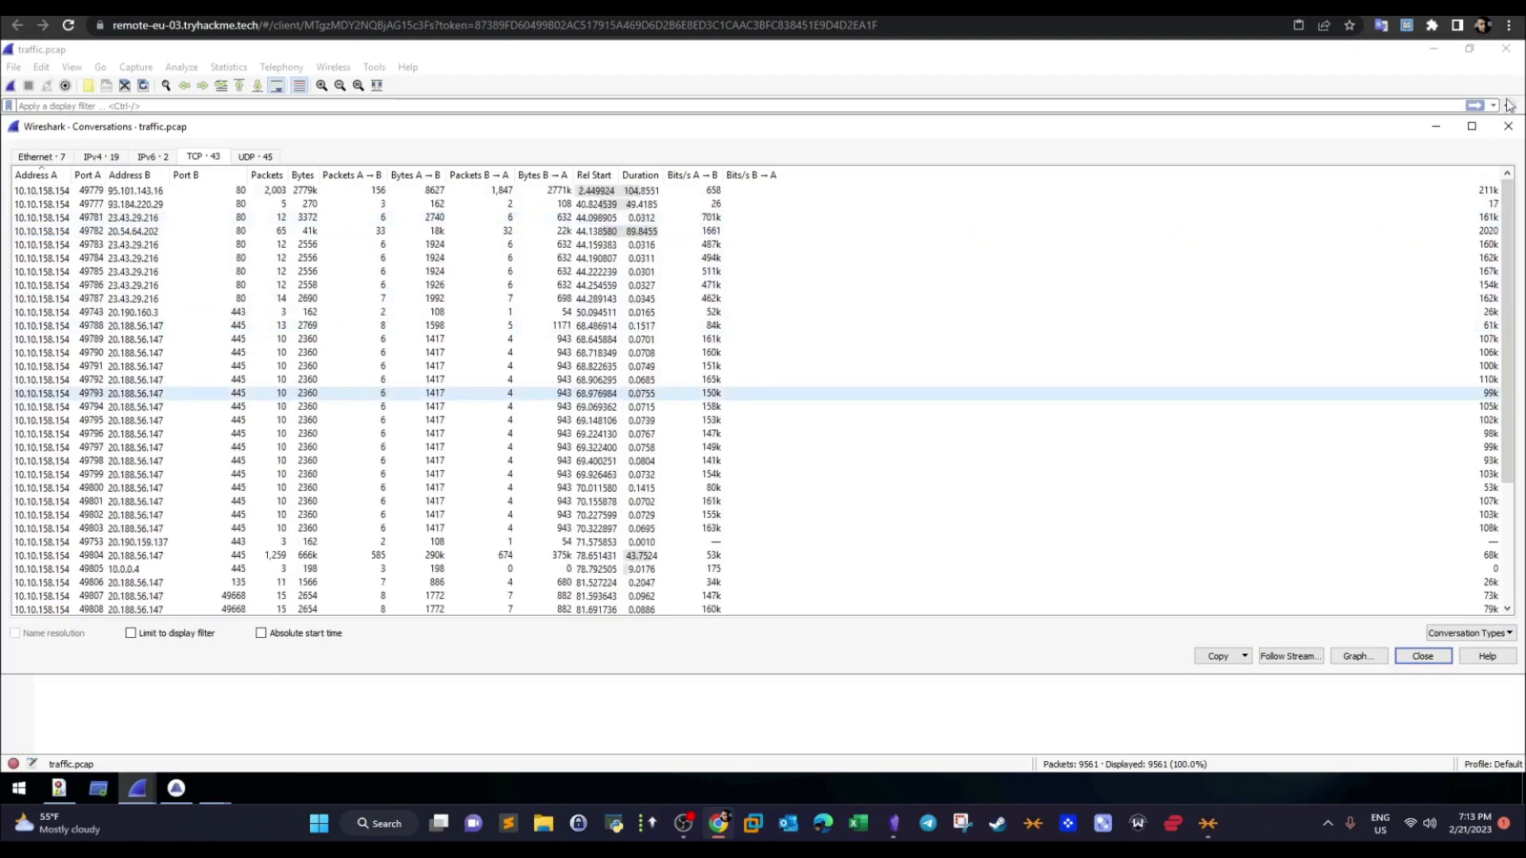
{"action": "left_click", "coordinate": [1509, 127]}
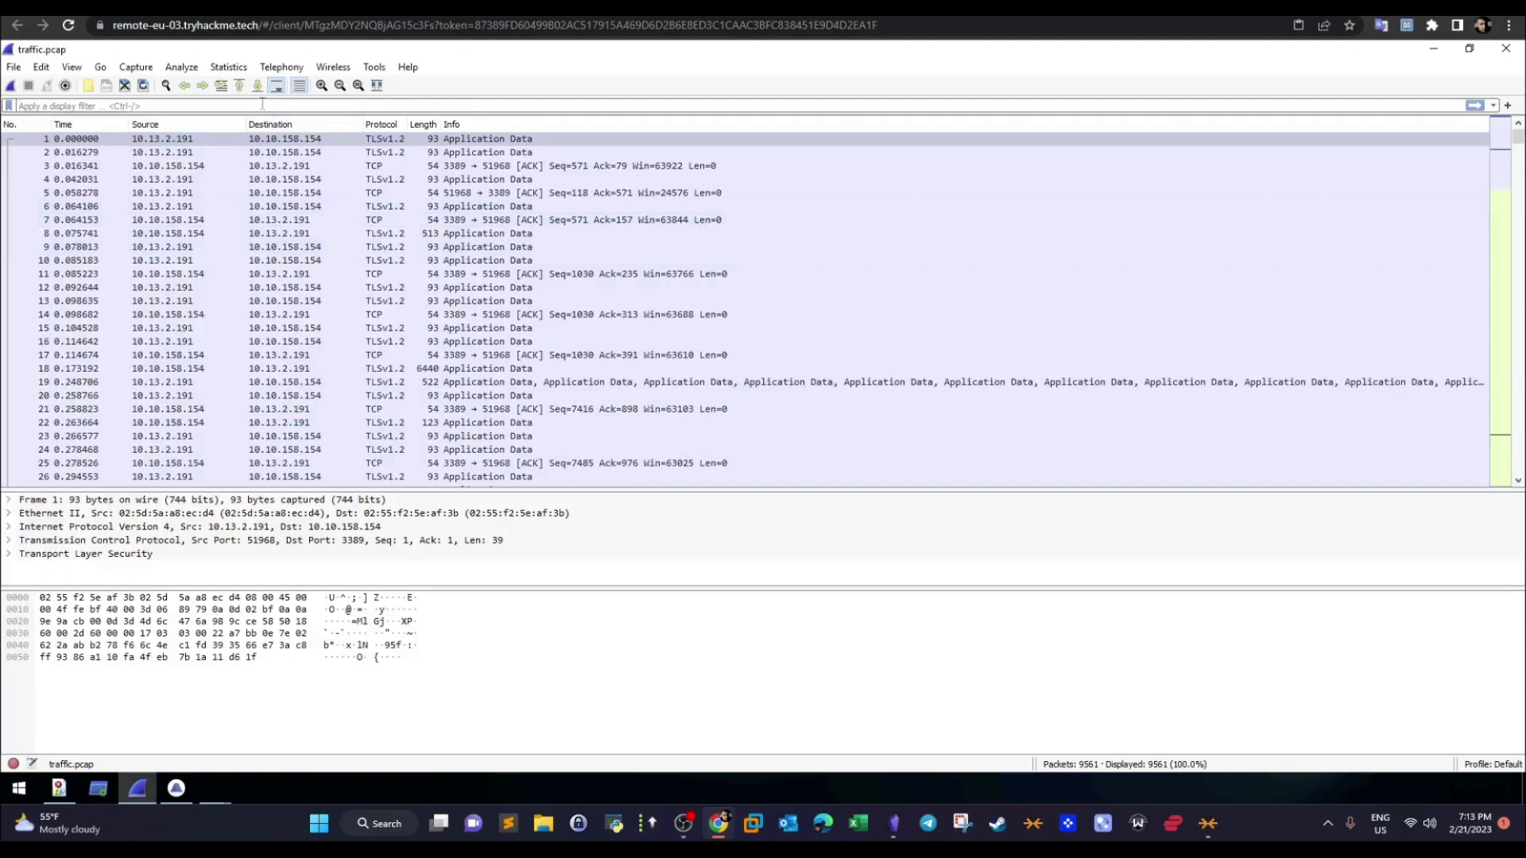
- Filter the packet list with http and widen the Protocol column
{"action": "type", "text": "http"}
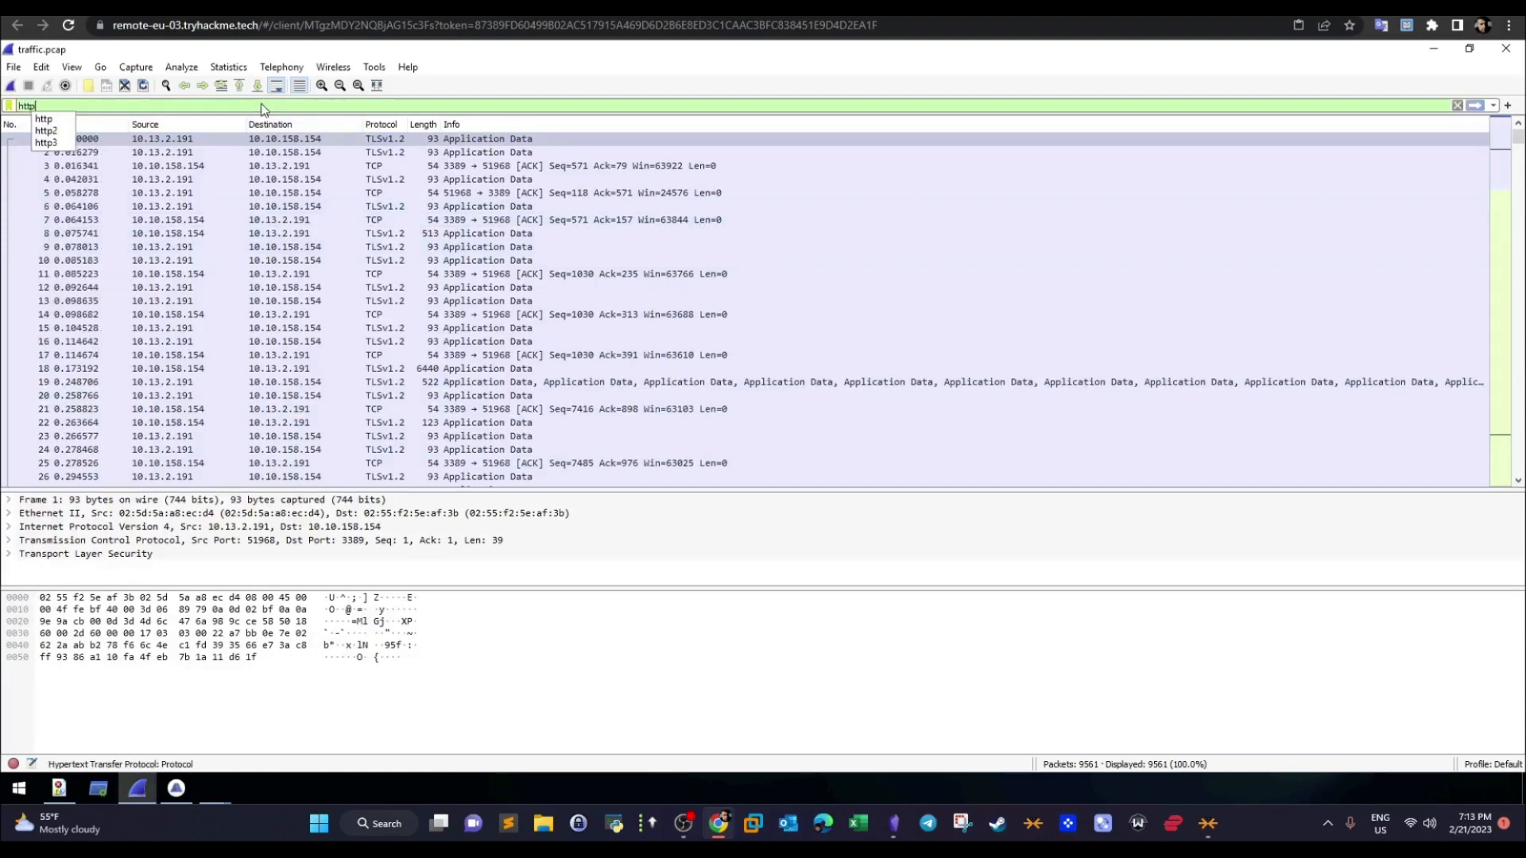
{"action": "key", "text": "Return"}
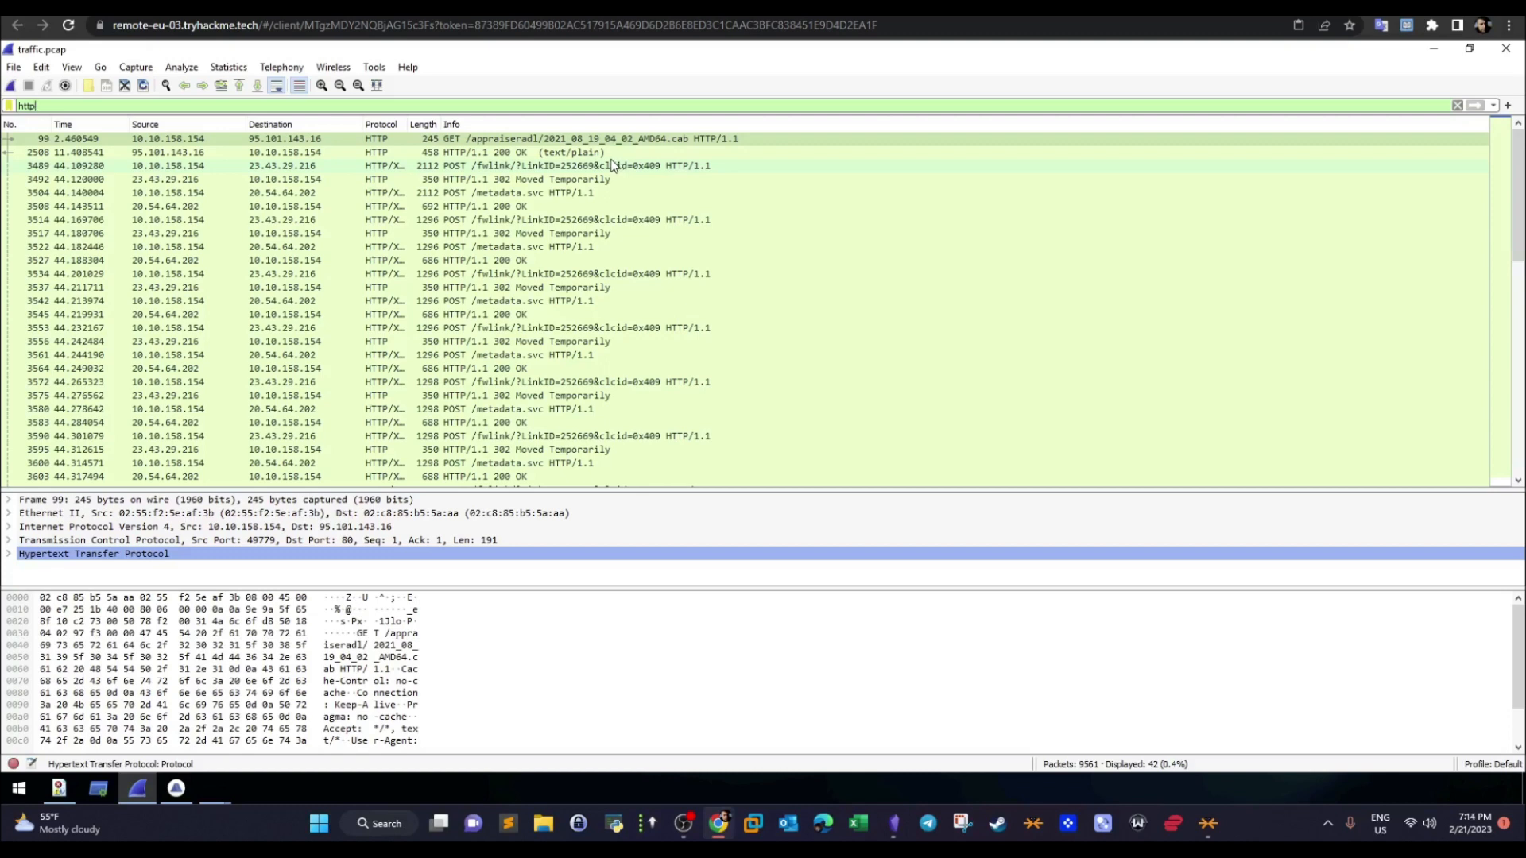
{"action": "left_click_drag", "start_coordinate": [457, 125], "coordinate": [515, 124]}
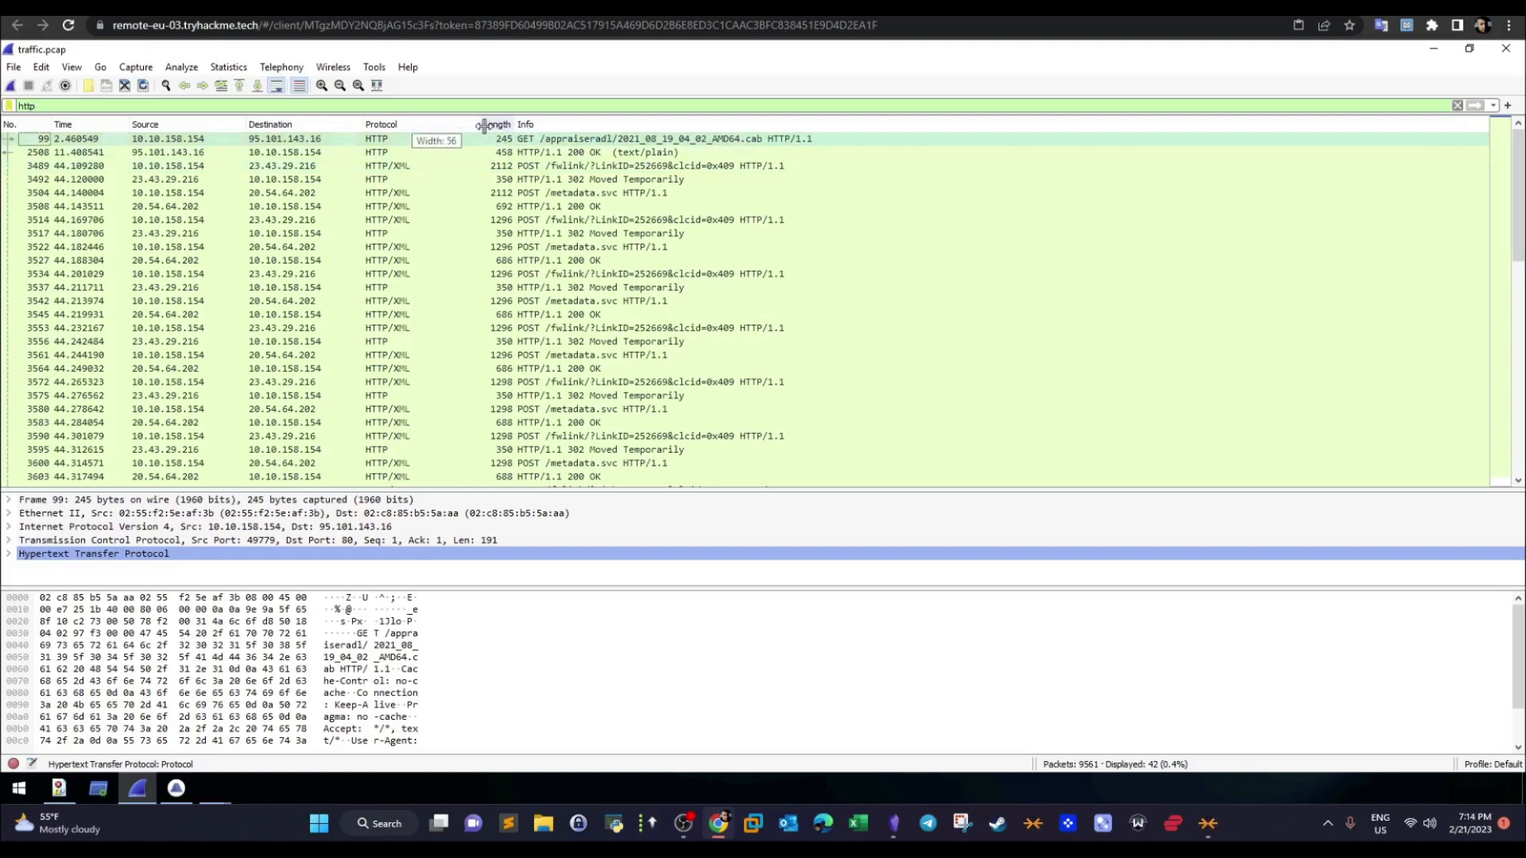
- Enlarge the packet details and expand the Hypertext Transfer Protocol section of the GET request for 2021_08_19_04_02_AMD64.cab
{"action": "left_click", "coordinate": [347, 156]}
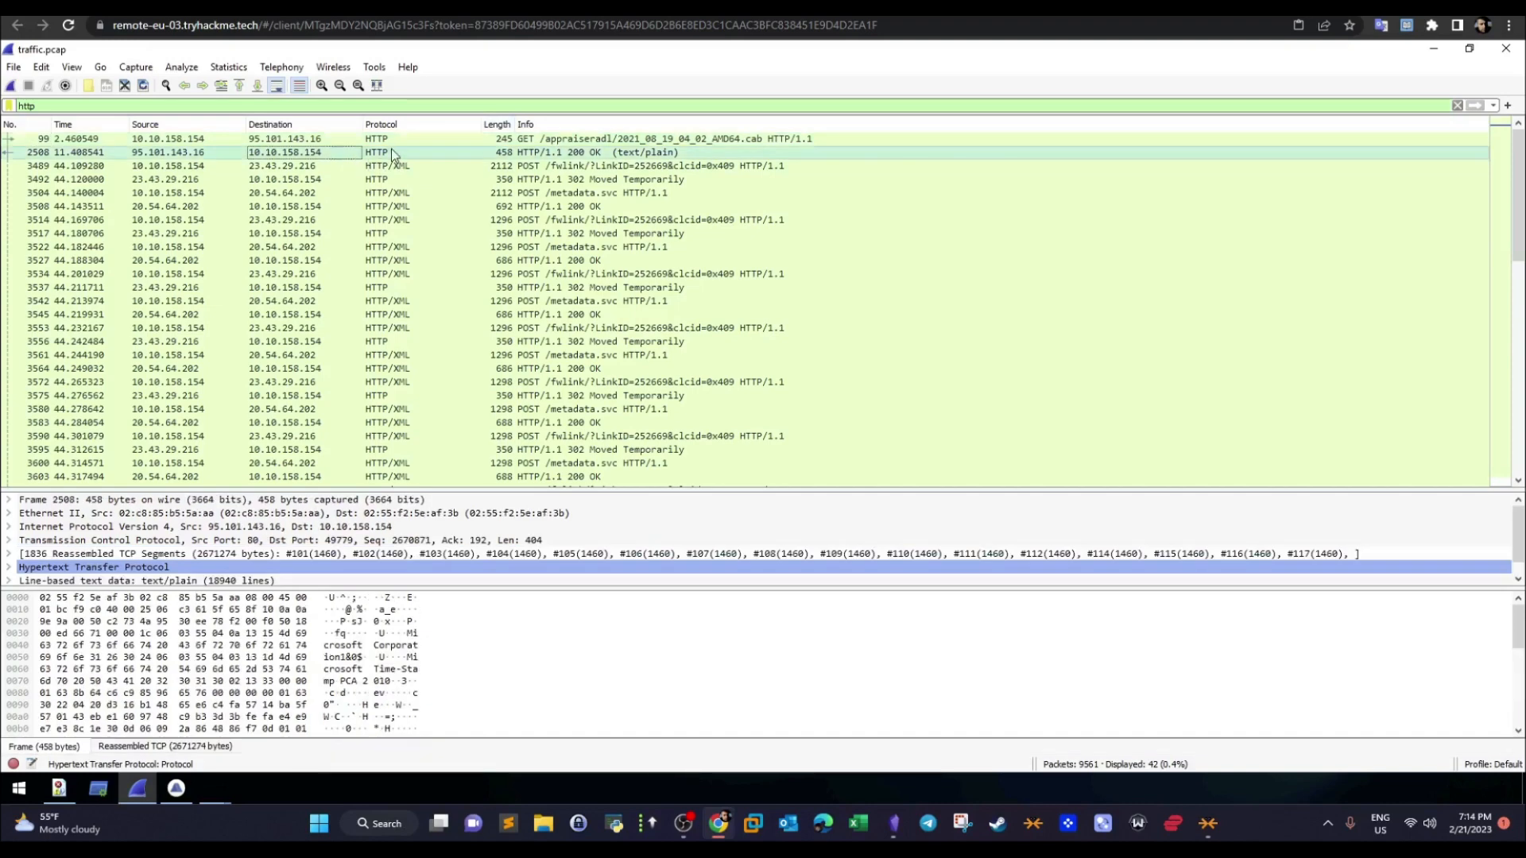
{"action": "left_click", "coordinate": [590, 140]}
{"action": "left_click", "coordinate": [658, 167]}
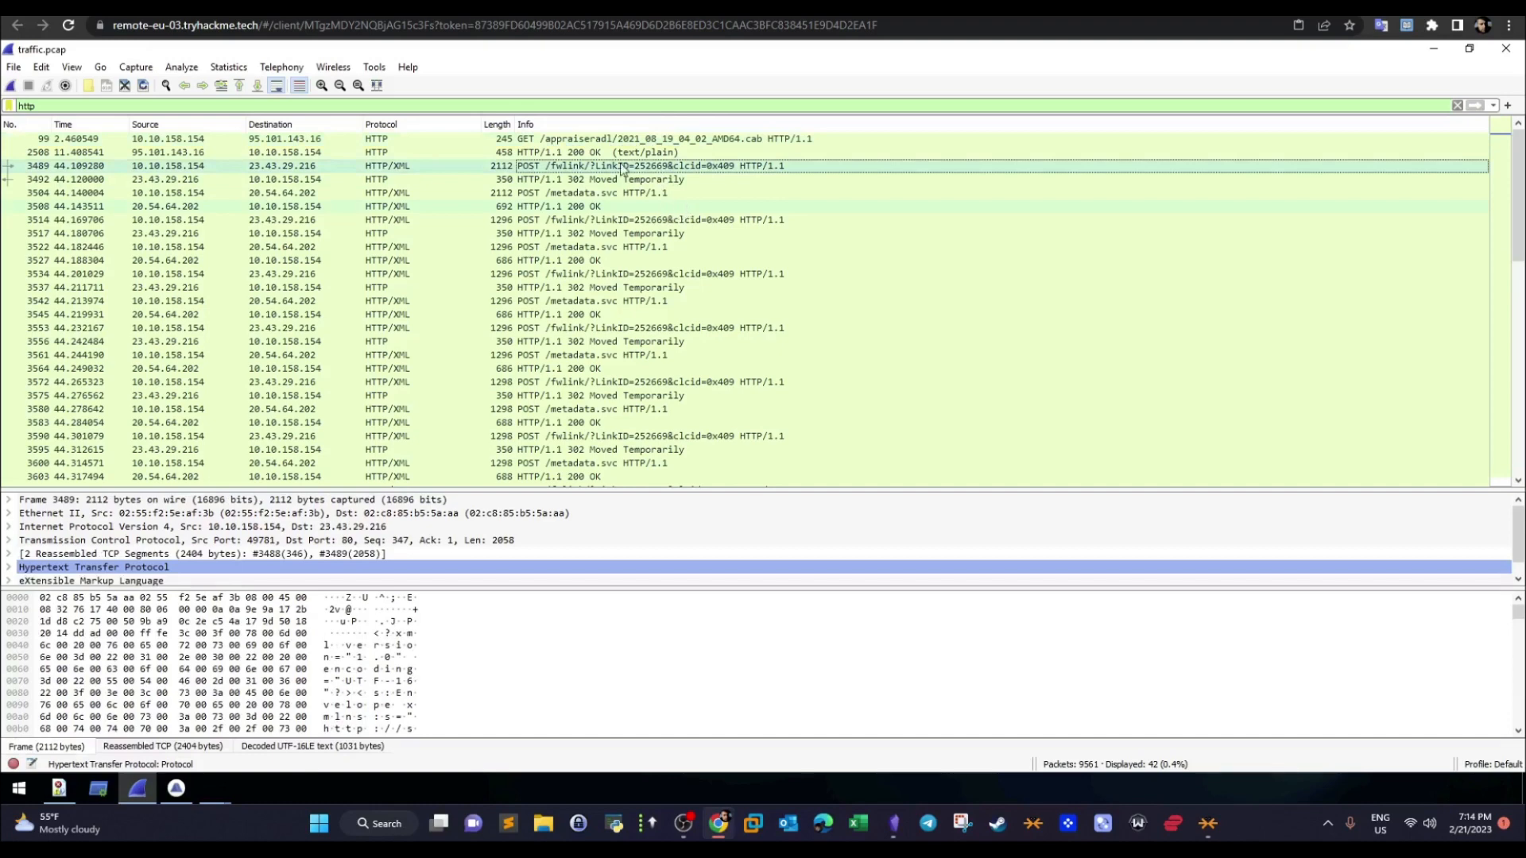
{"action": "left_click", "coordinate": [617, 142]}
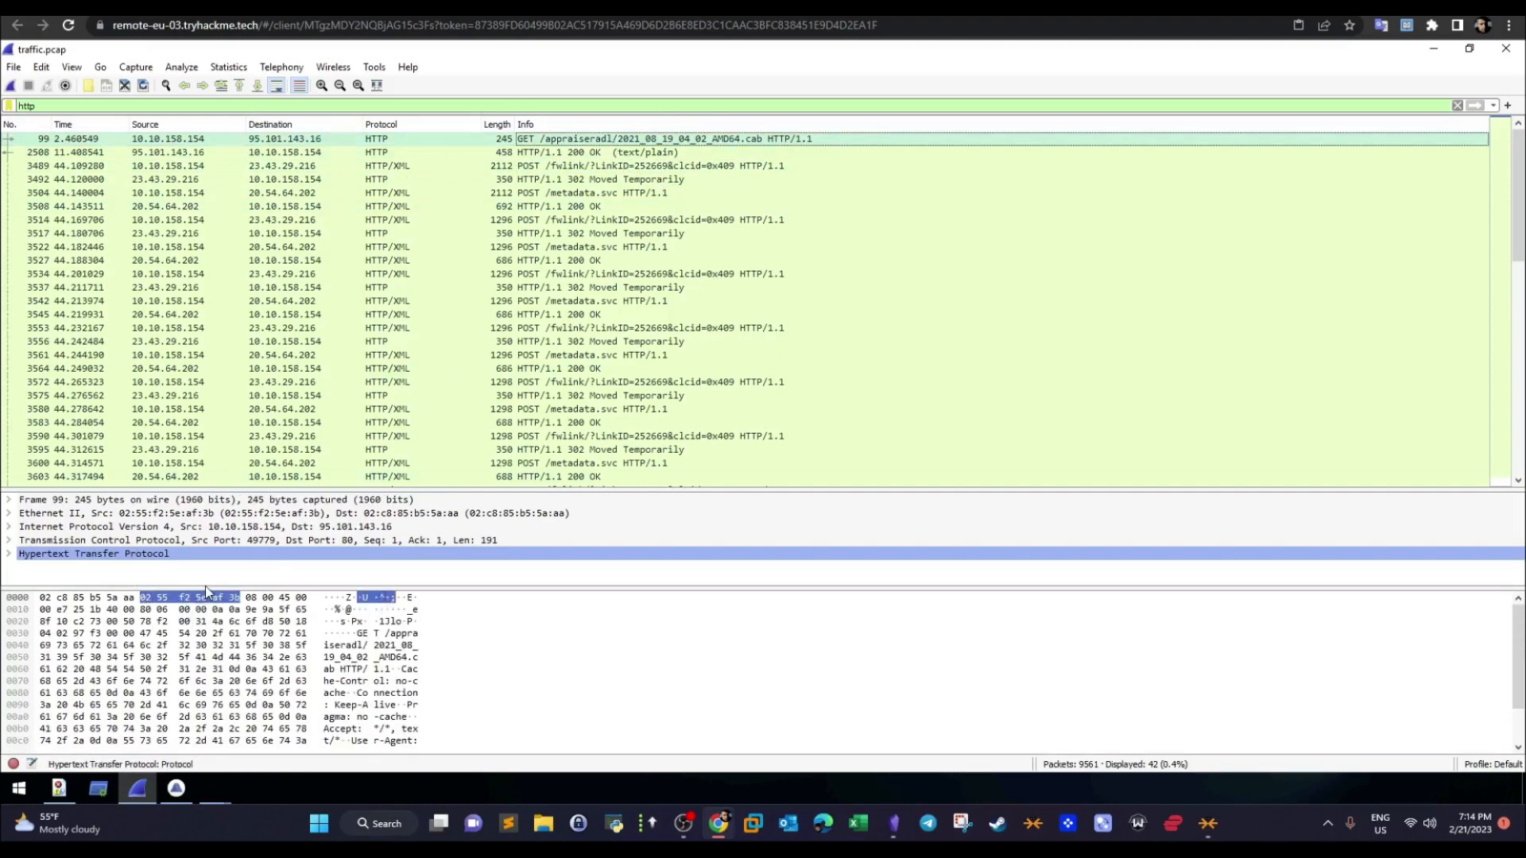
{"action": "left_click_drag", "start_coordinate": [206, 589], "coordinate": [208, 682]}
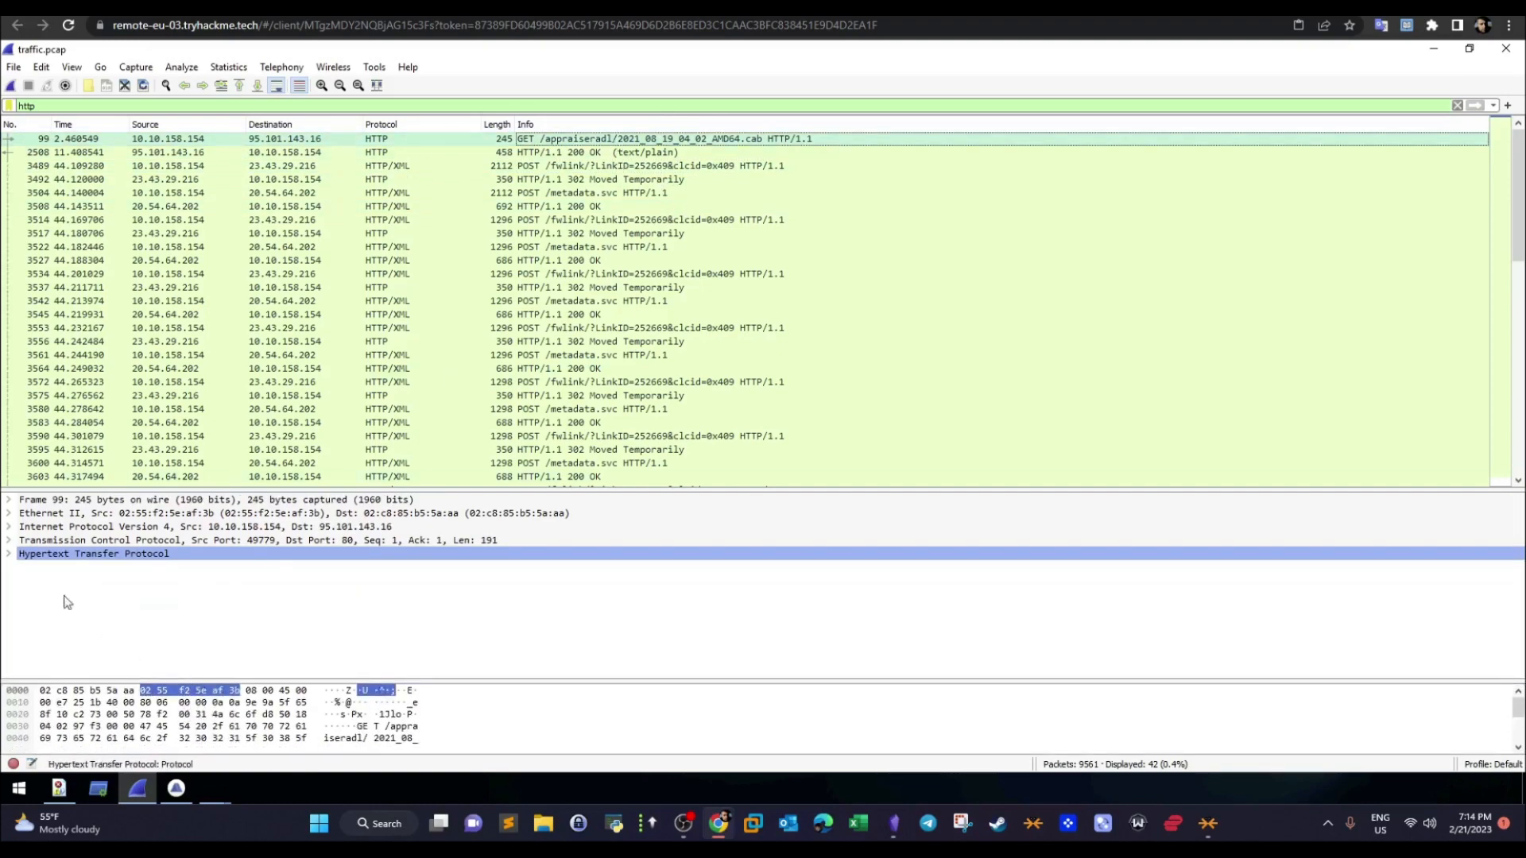
{"action": "left_click", "coordinate": [10, 555]}
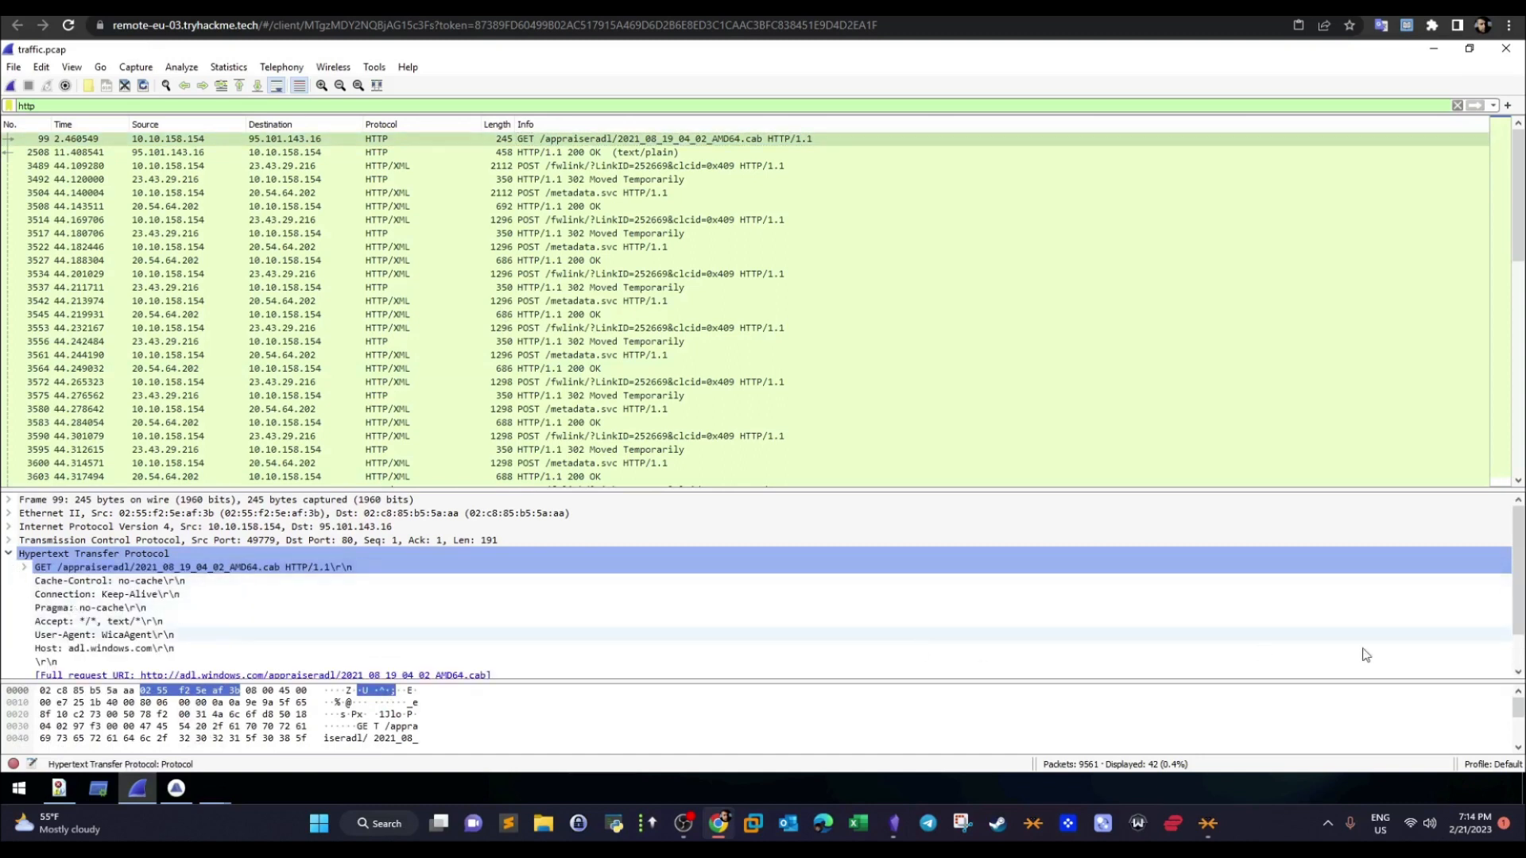
{"action": "scroll", "coordinate": [942, 614], "scroll_direction": "down", "scroll_amount": 1}
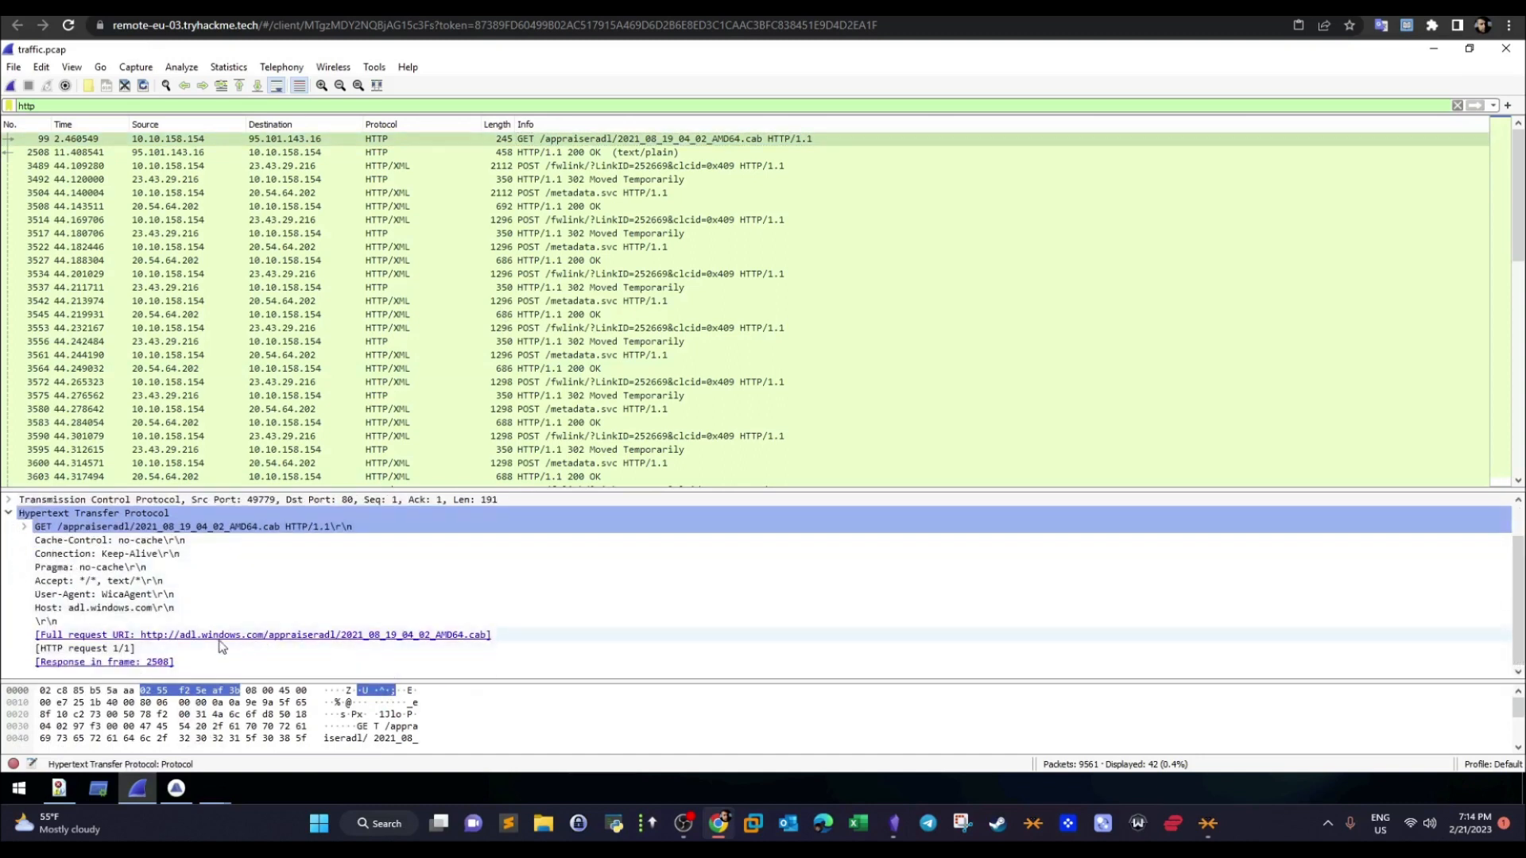
- Check the HTTP details of the first POST /fwlink request and the remaining HTTP packets, and clear the display filter
{"action": "left_click", "coordinate": [582, 167]}
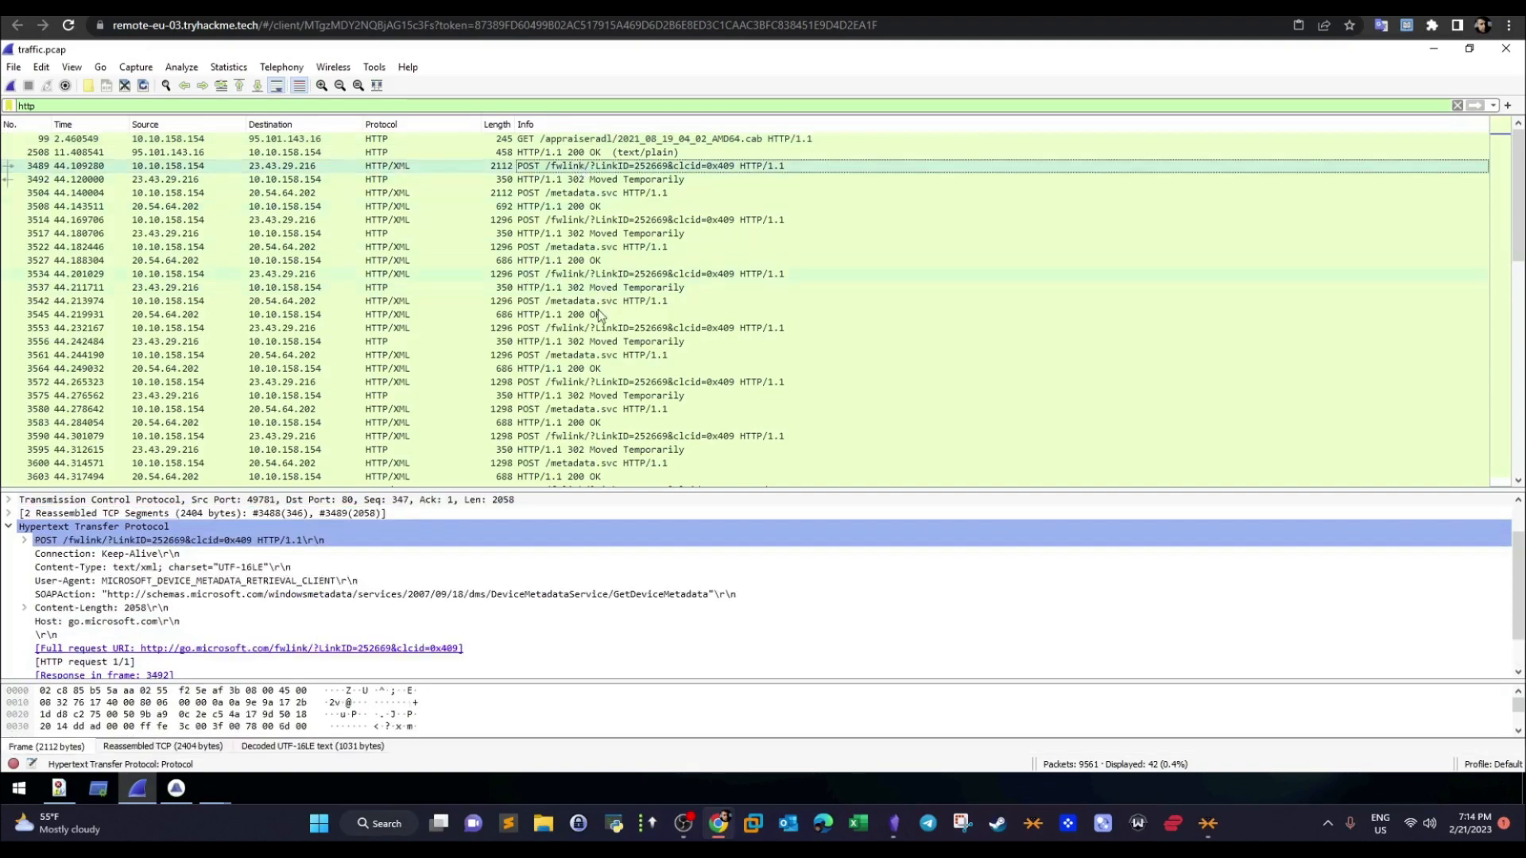
{"action": "left_click_drag", "start_coordinate": [1517, 226], "coordinate": [1494, 489]}
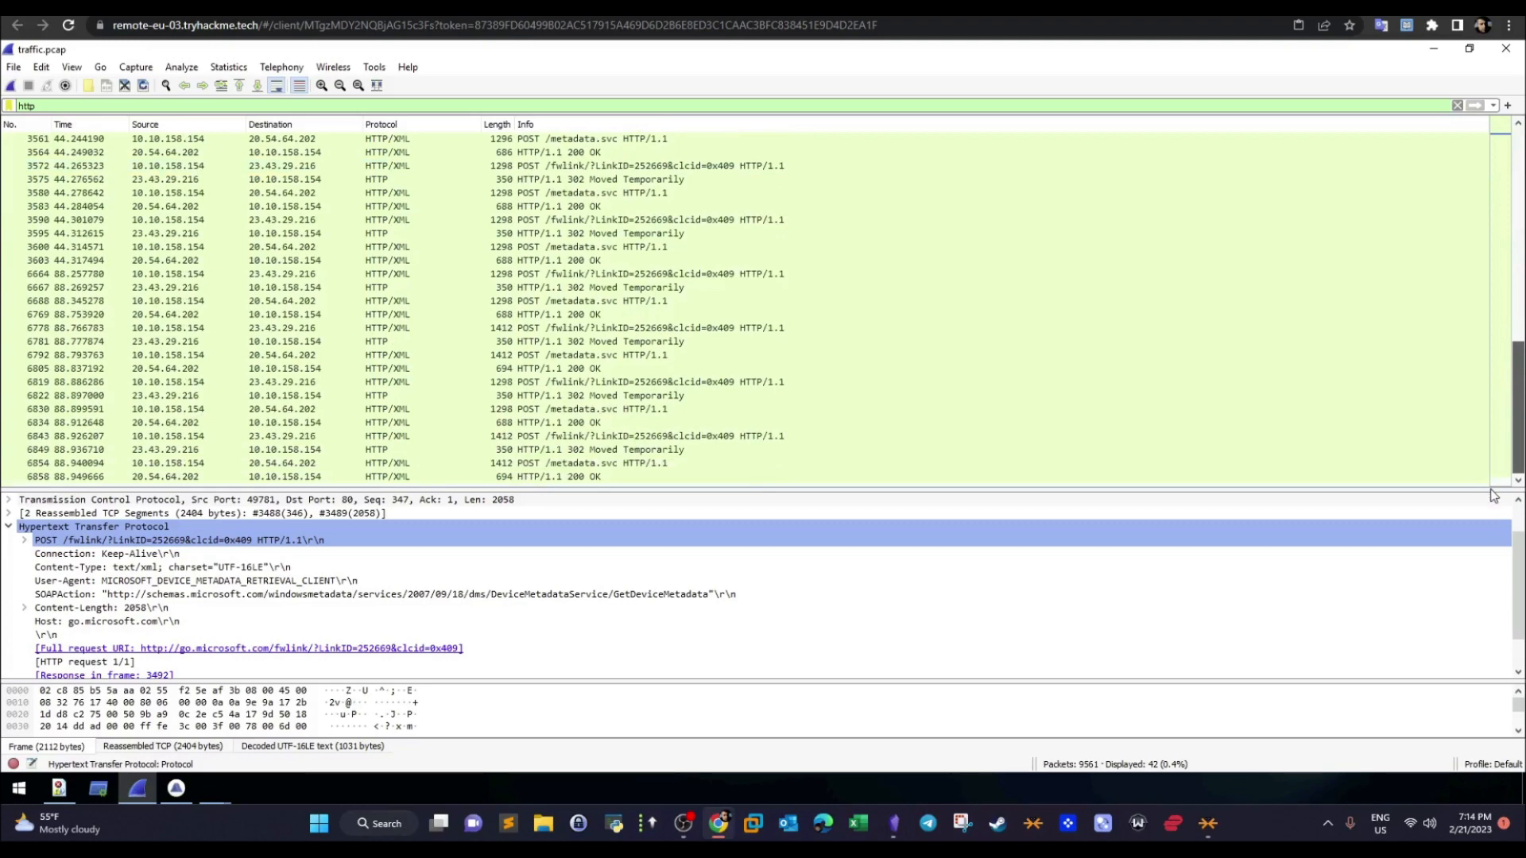
{"action": "scroll", "coordinate": [1461, 211], "scroll_direction": "up", "scroll_amount": 5}
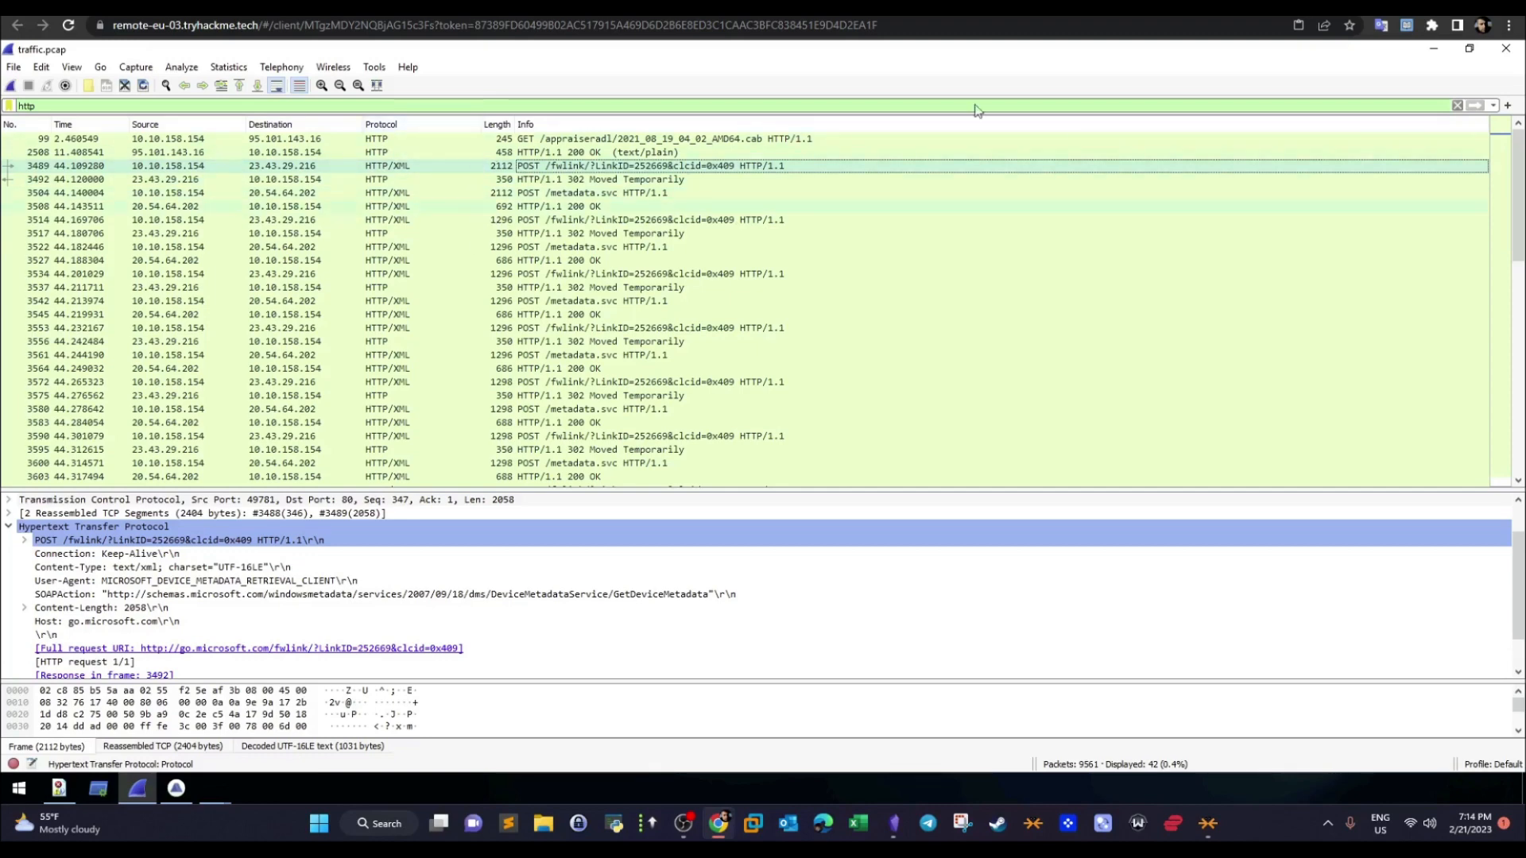
{"action": "left_click", "coordinate": [1457, 105]}
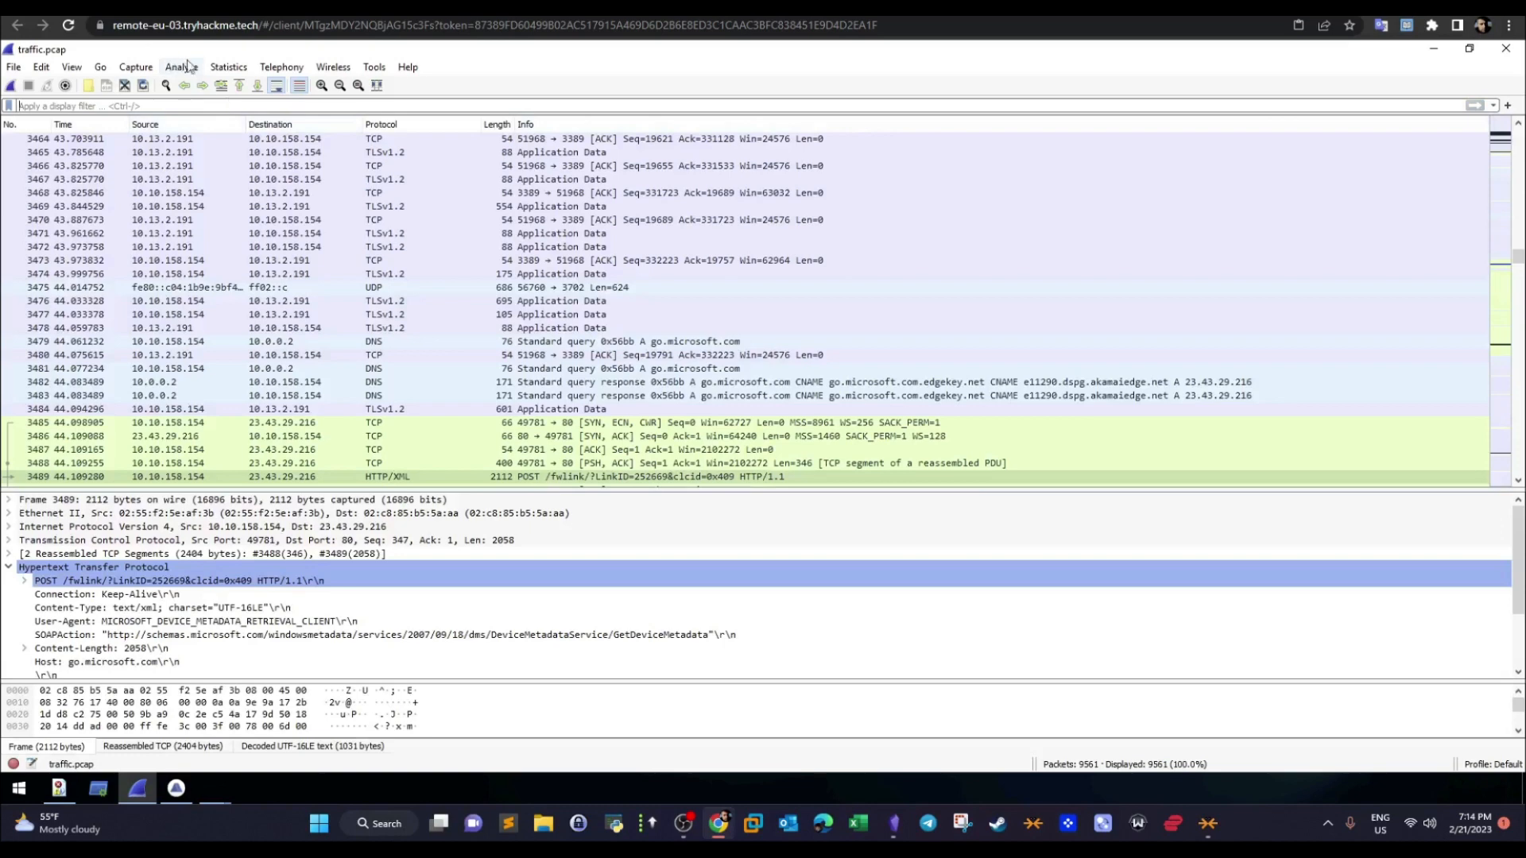
- Reopen the Conversations statistics and sort the TCP conversations by packet count in descending order
{"action": "left_click", "coordinate": [239, 67]}
{"action": "mouse_move", "coordinate": [279, 69]}
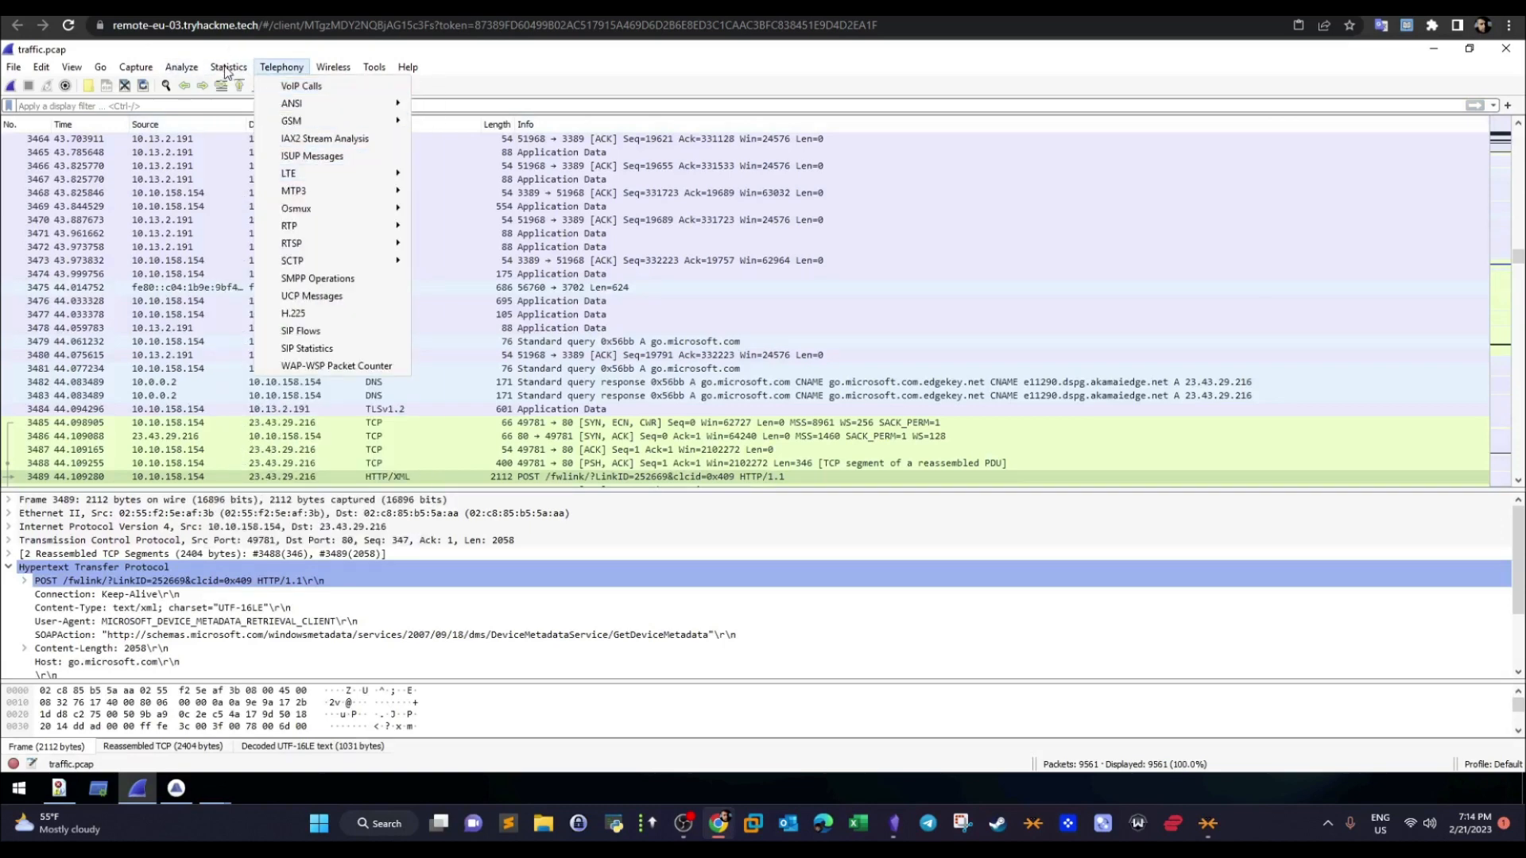
{"action": "mouse_move", "coordinate": [227, 68]}
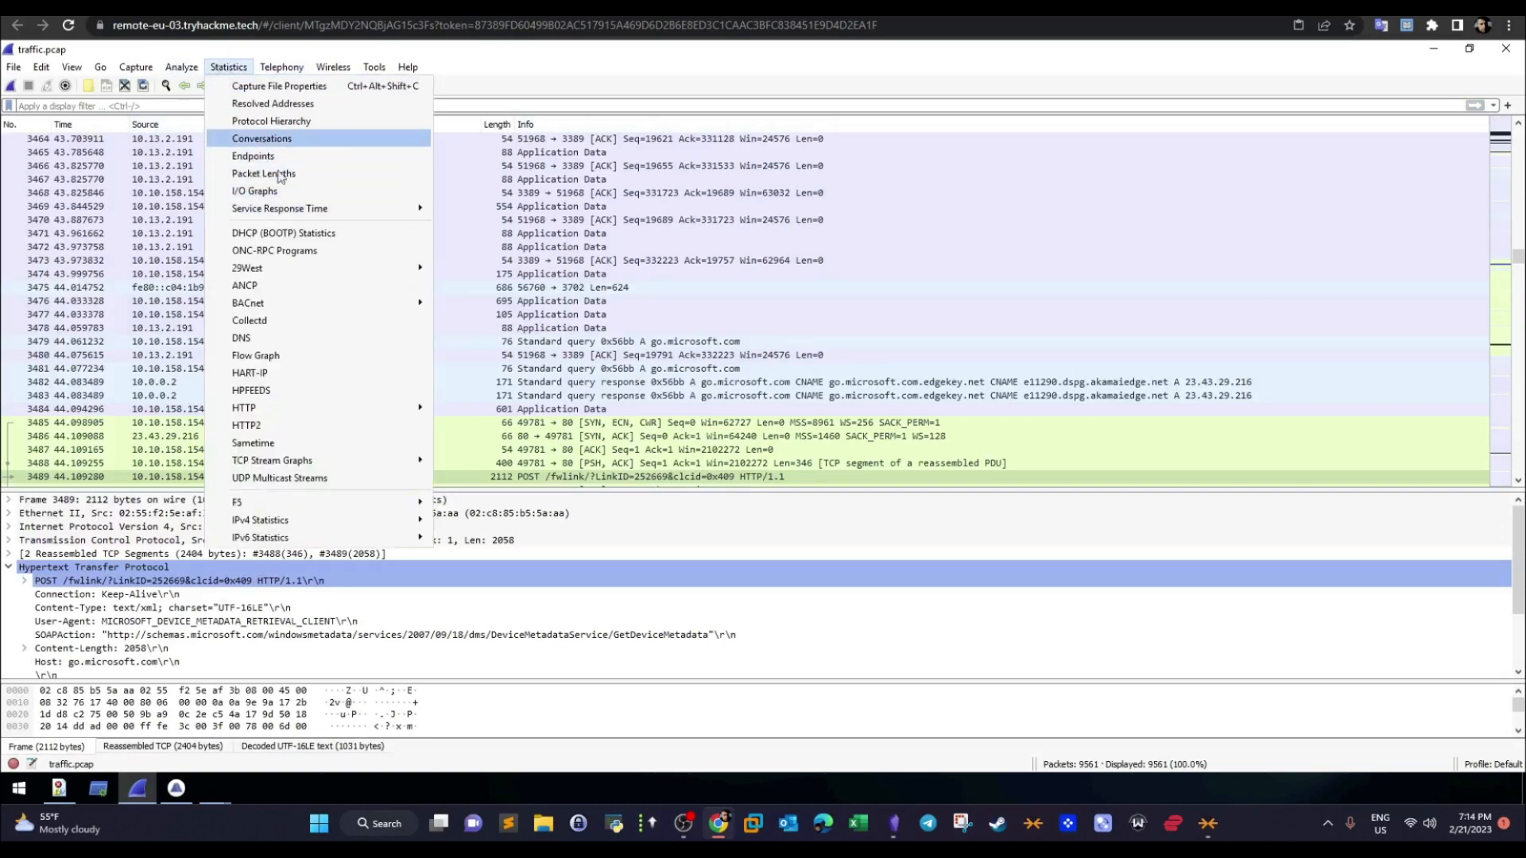
{"action": "left_click", "coordinate": [262, 139]}
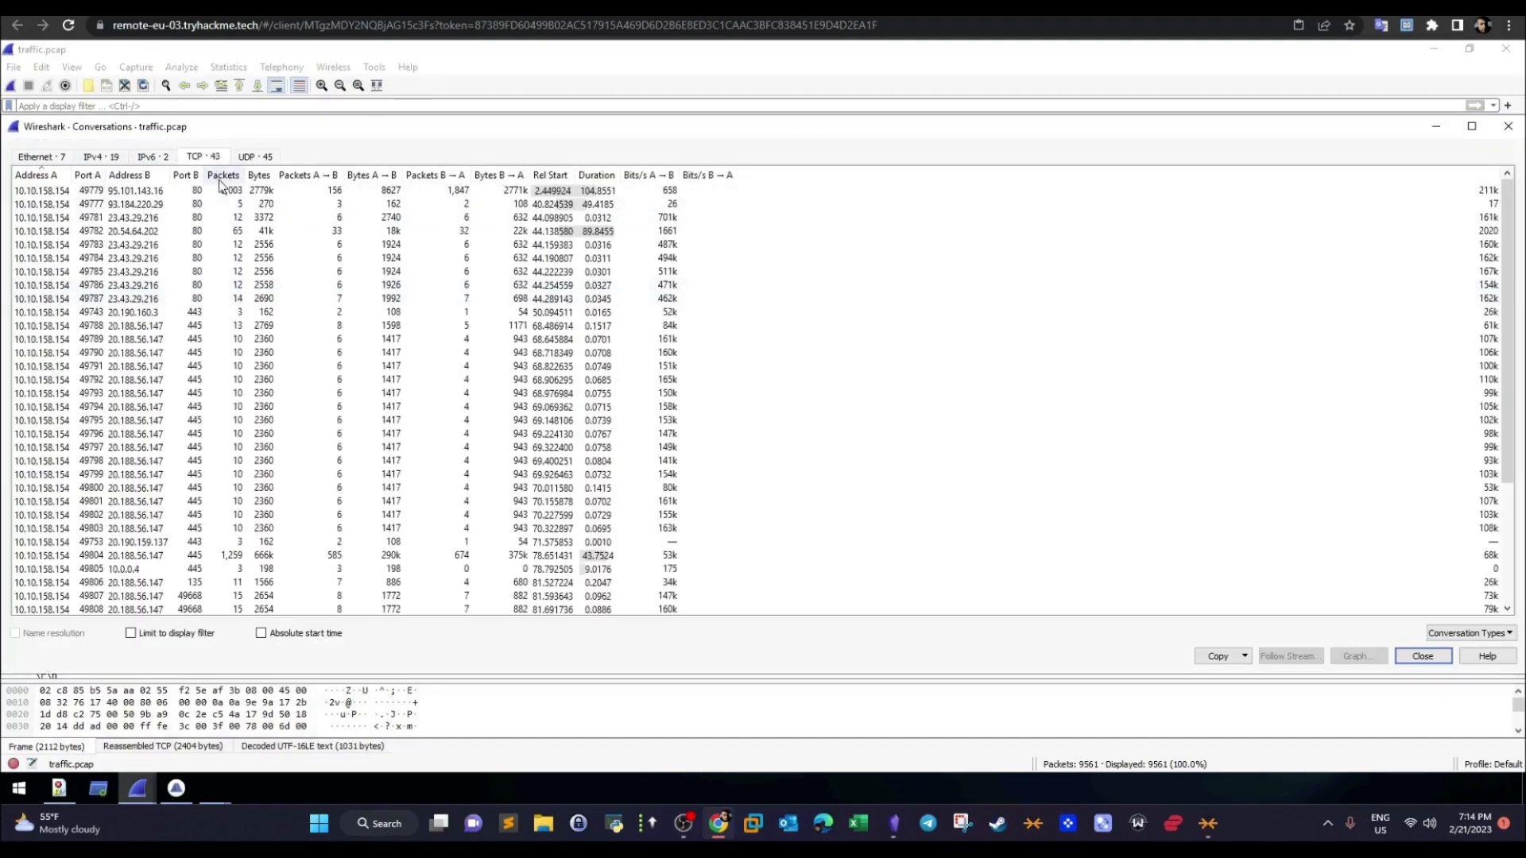
{"action": "left_click", "coordinate": [223, 176]}
{"action": "left_click", "coordinate": [225, 177]}
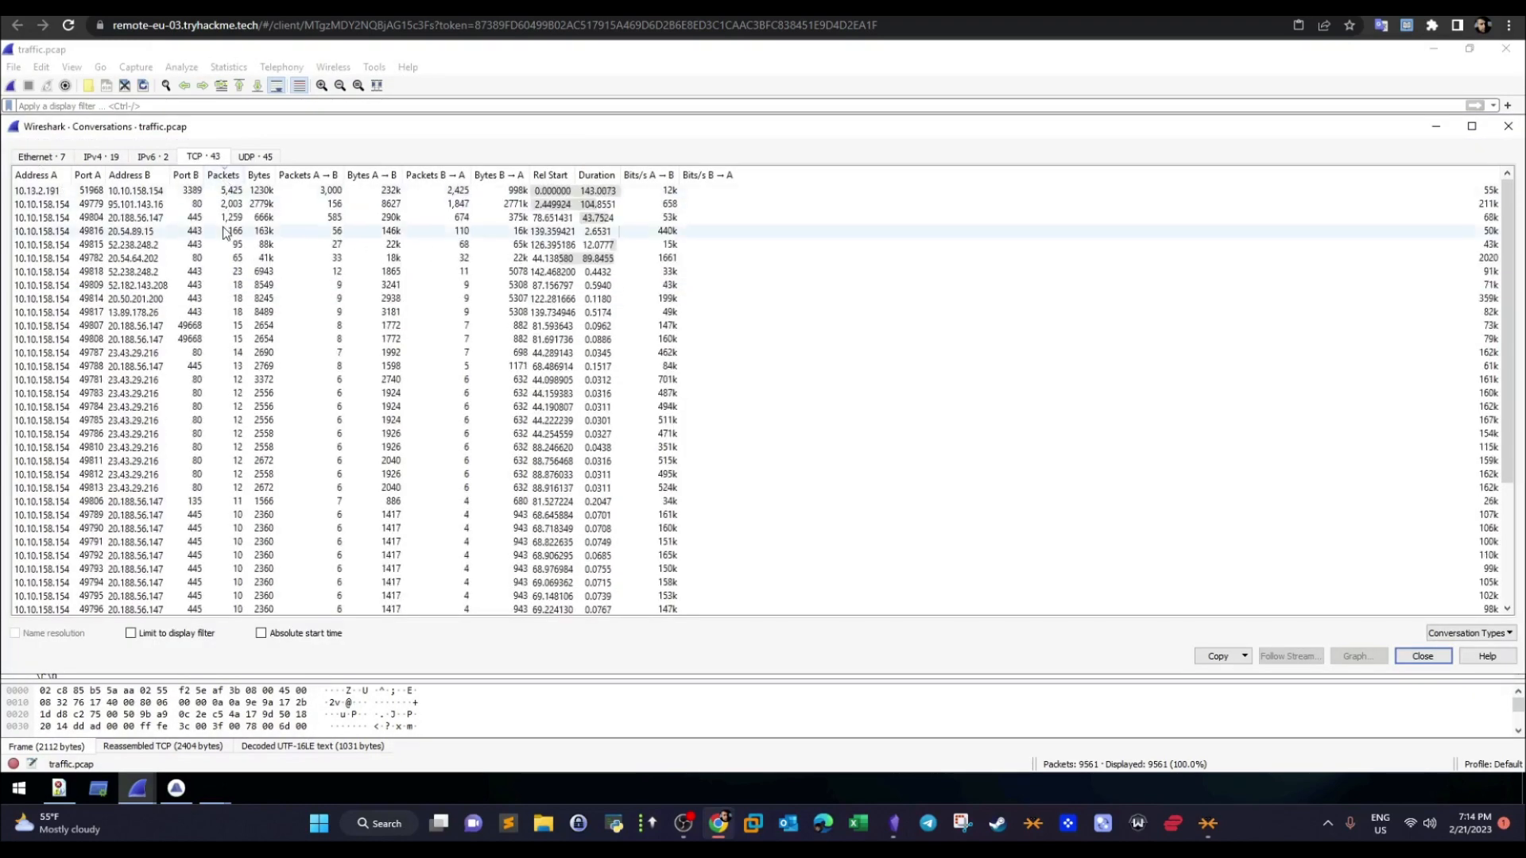
- Examine the addresses and ports of the three TCP conversations with the most packets, selecting each in turn
{"action": "left_click", "coordinate": [229, 193]}
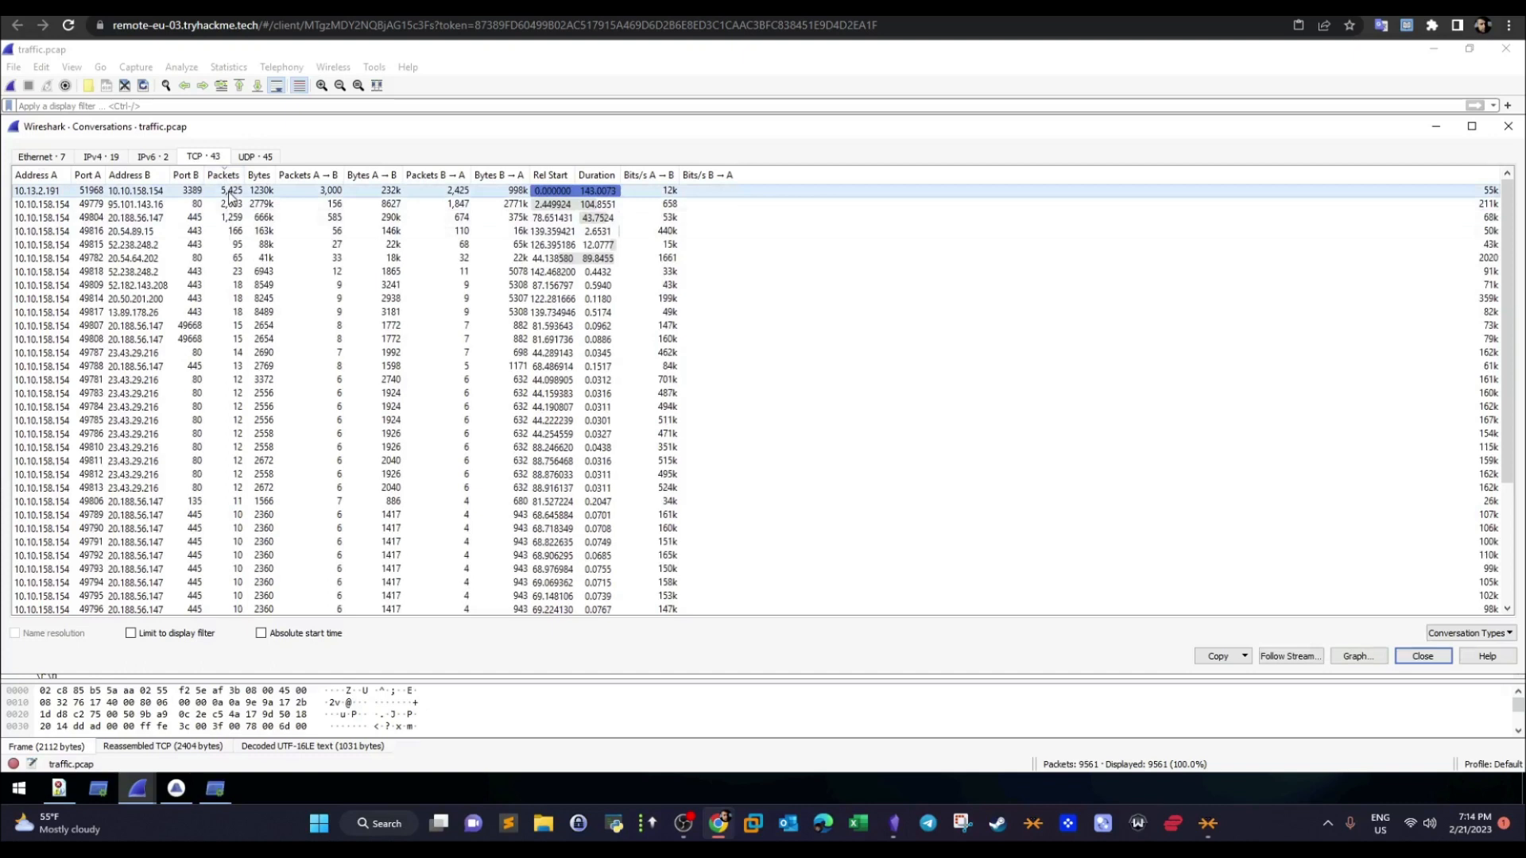
{"action": "left_click", "coordinate": [184, 206]}
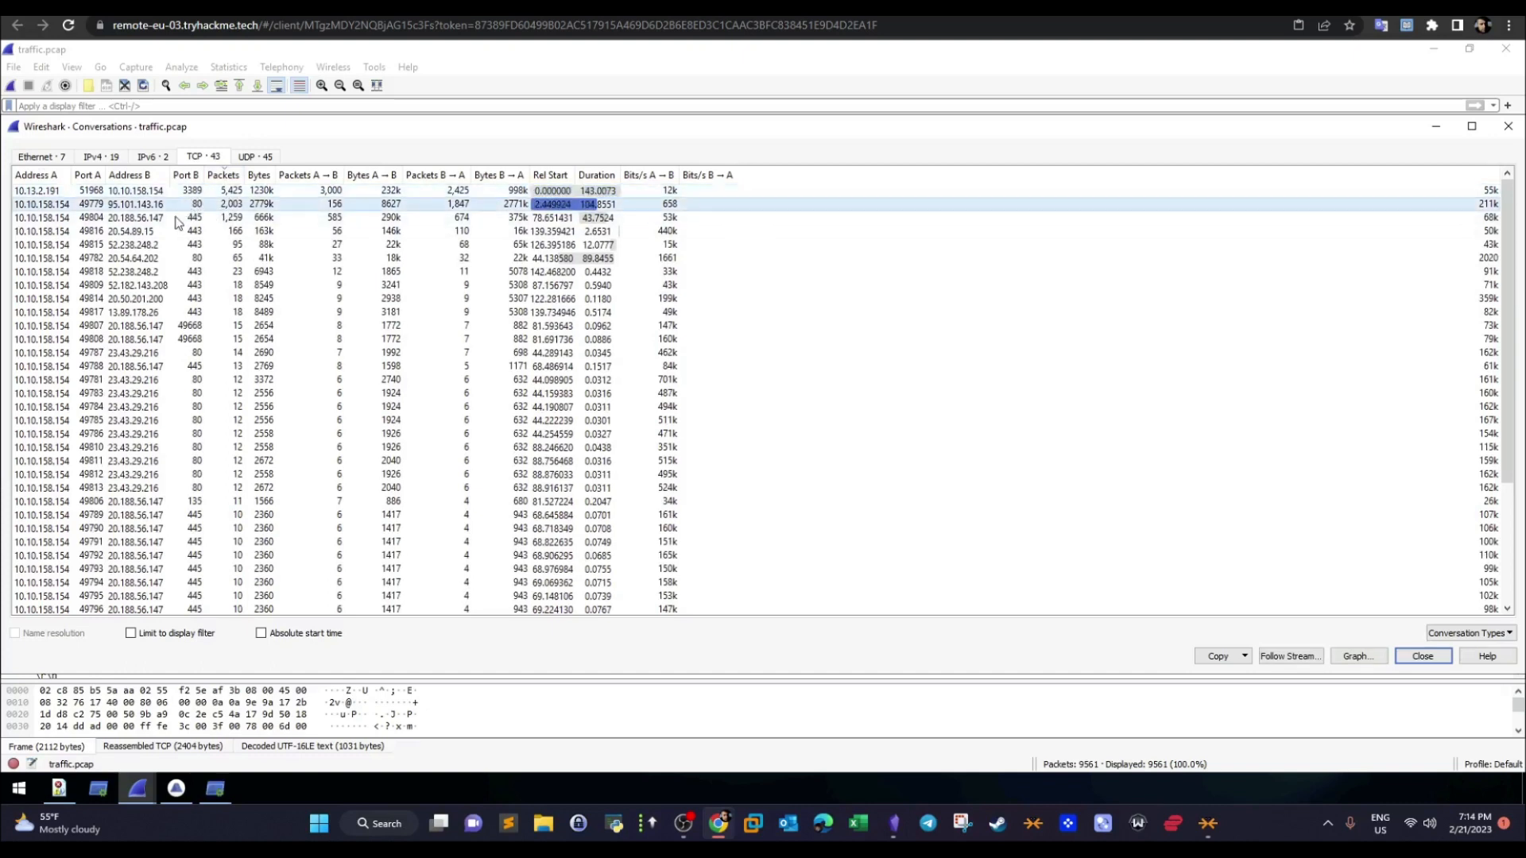
{"action": "left_click", "coordinate": [184, 219]}
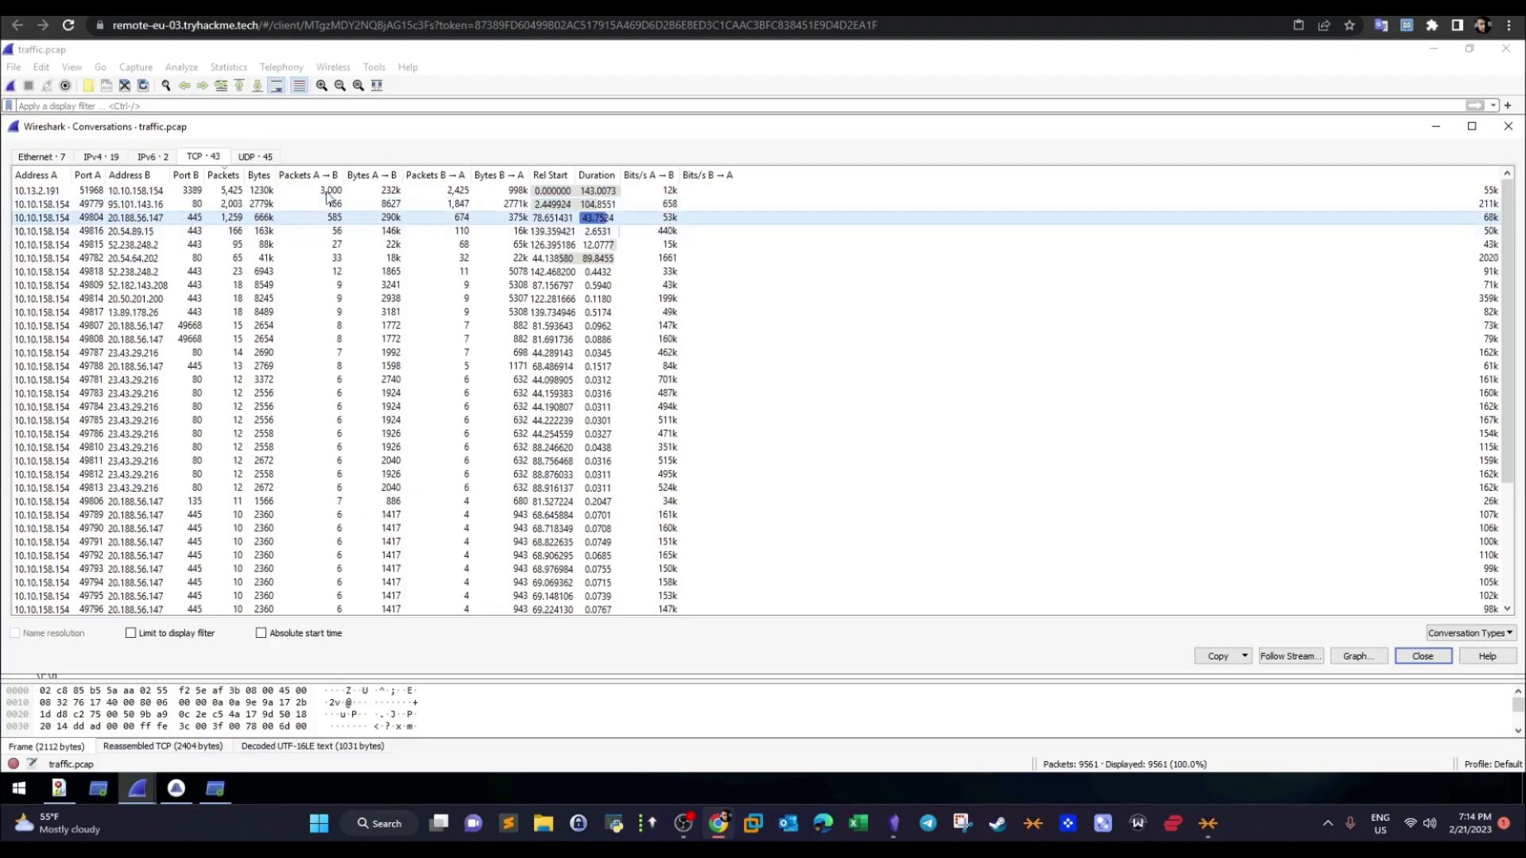
- Close the Conversations statistics and filter the capture by rdp
{"action": "left_click", "coordinate": [1509, 127]}
{"action": "type", "text": "rdp"}
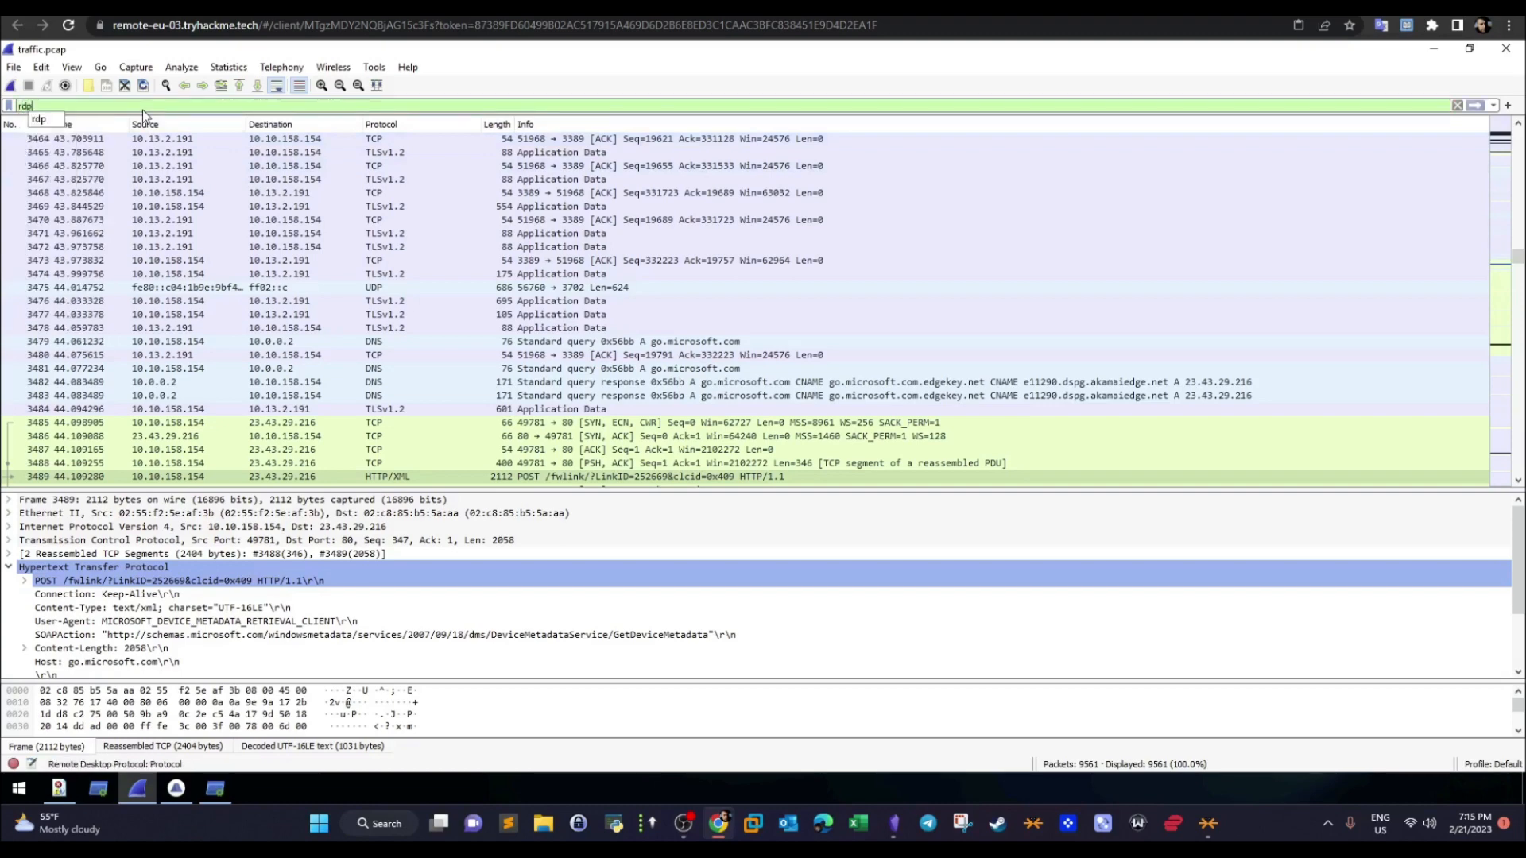
{"action": "key", "text": "Return"}
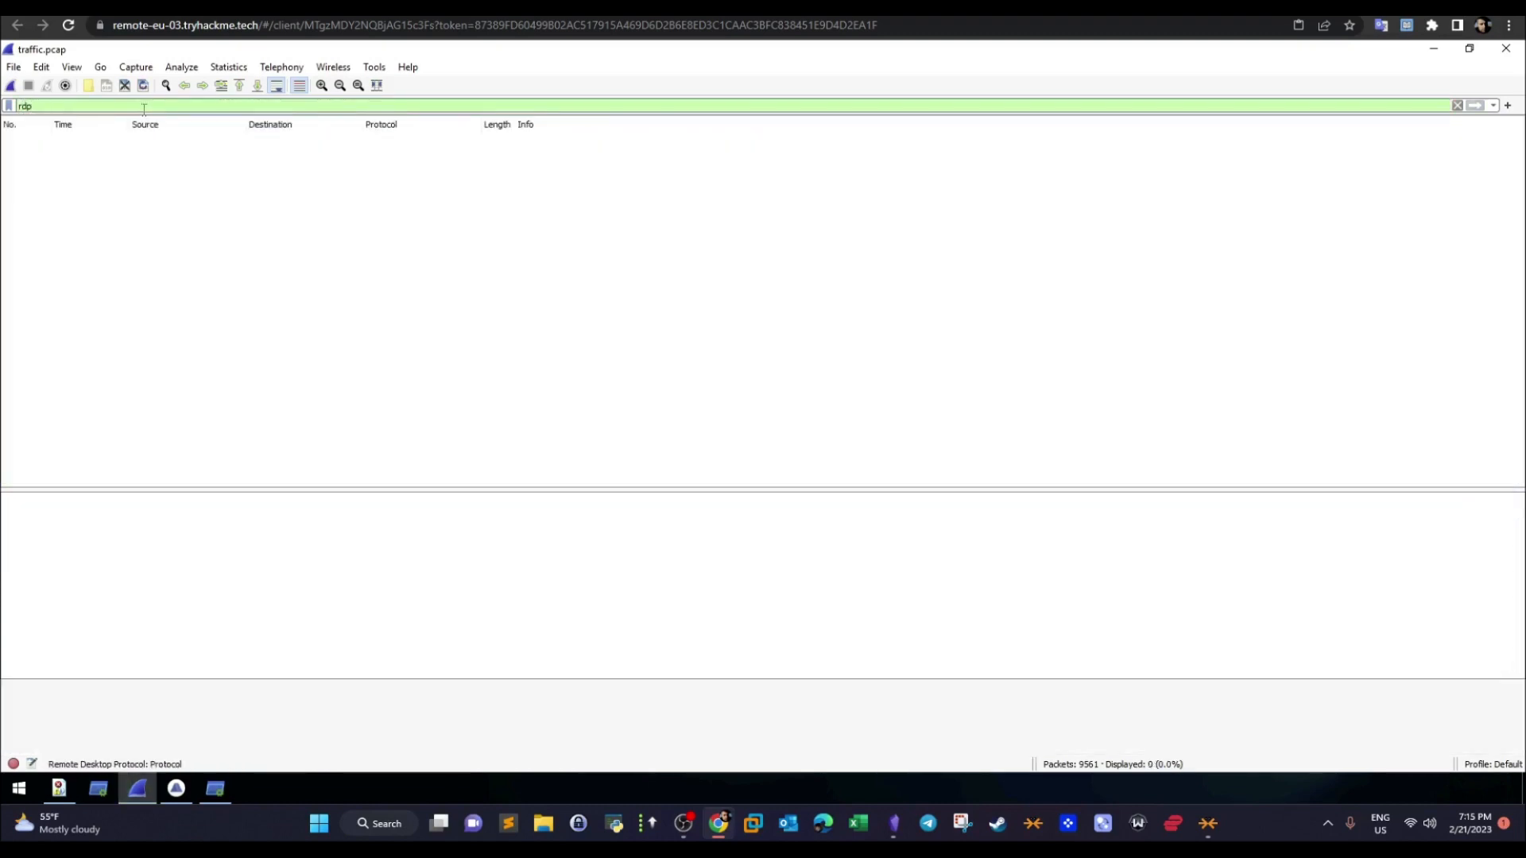
- Replace the display filter with smb and select the Negotiate Protocol Request sent to 20.188.56.147
{"action": "double_click", "coordinate": [47, 106]}
{"action": "type", "text": "smb"}
{"action": "key", "text": "Return"}
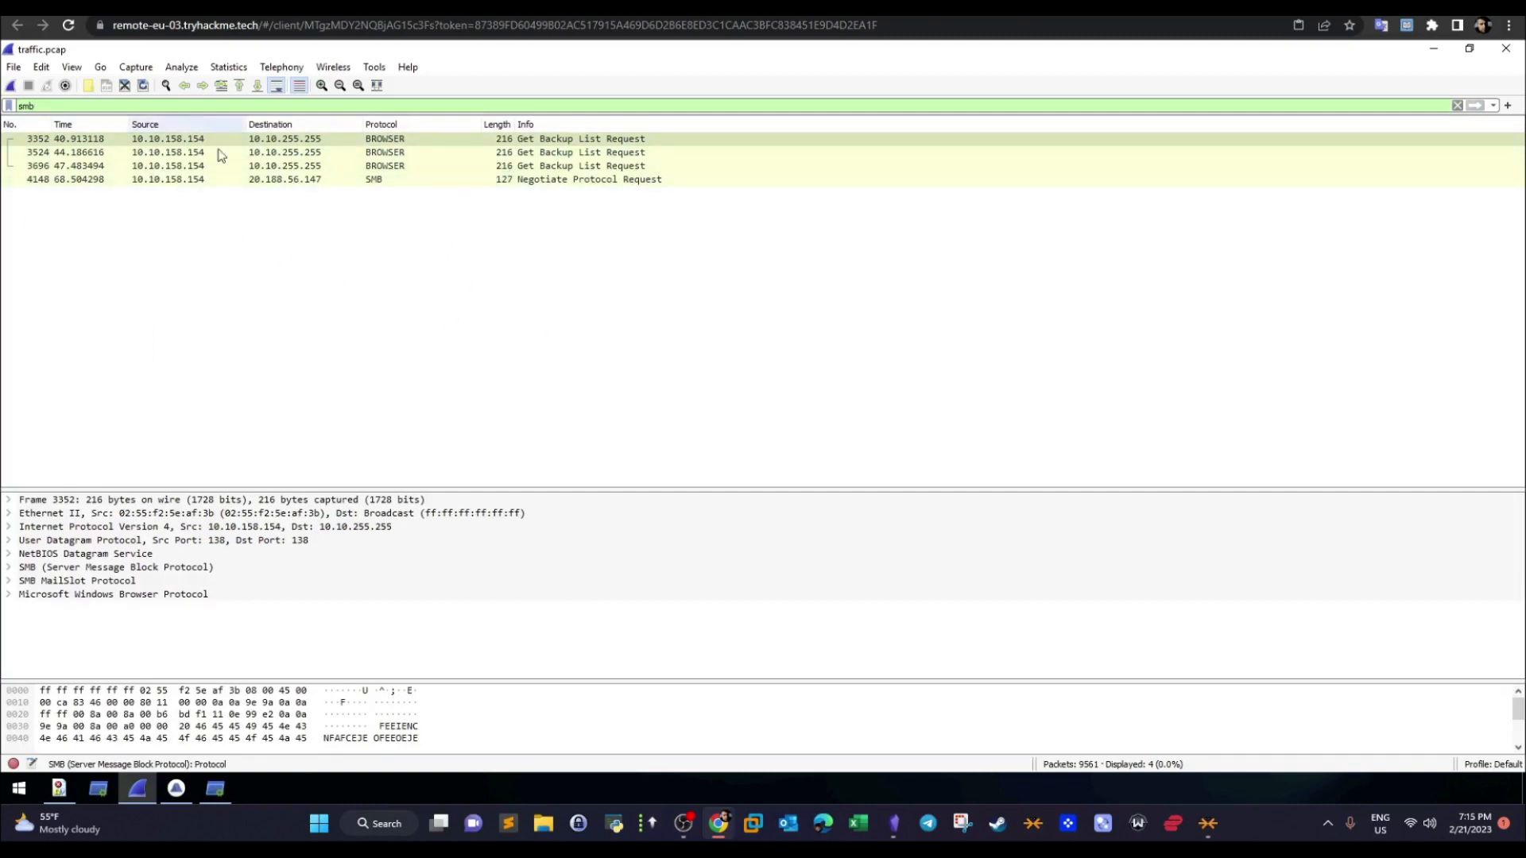
{"action": "left_click", "coordinate": [371, 182]}
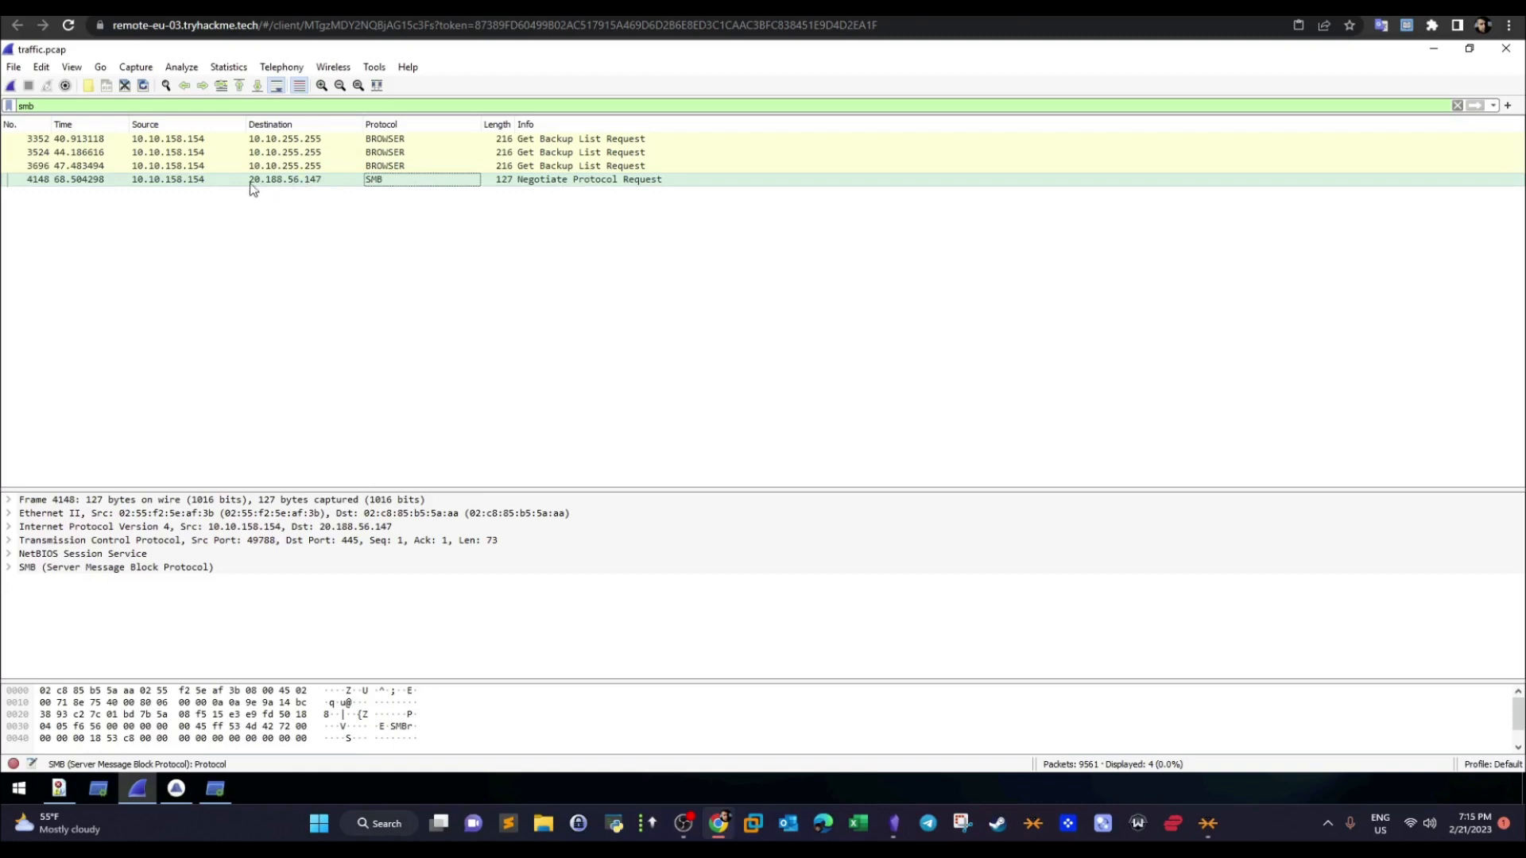
{"action": "left_click", "coordinate": [174, 183]}
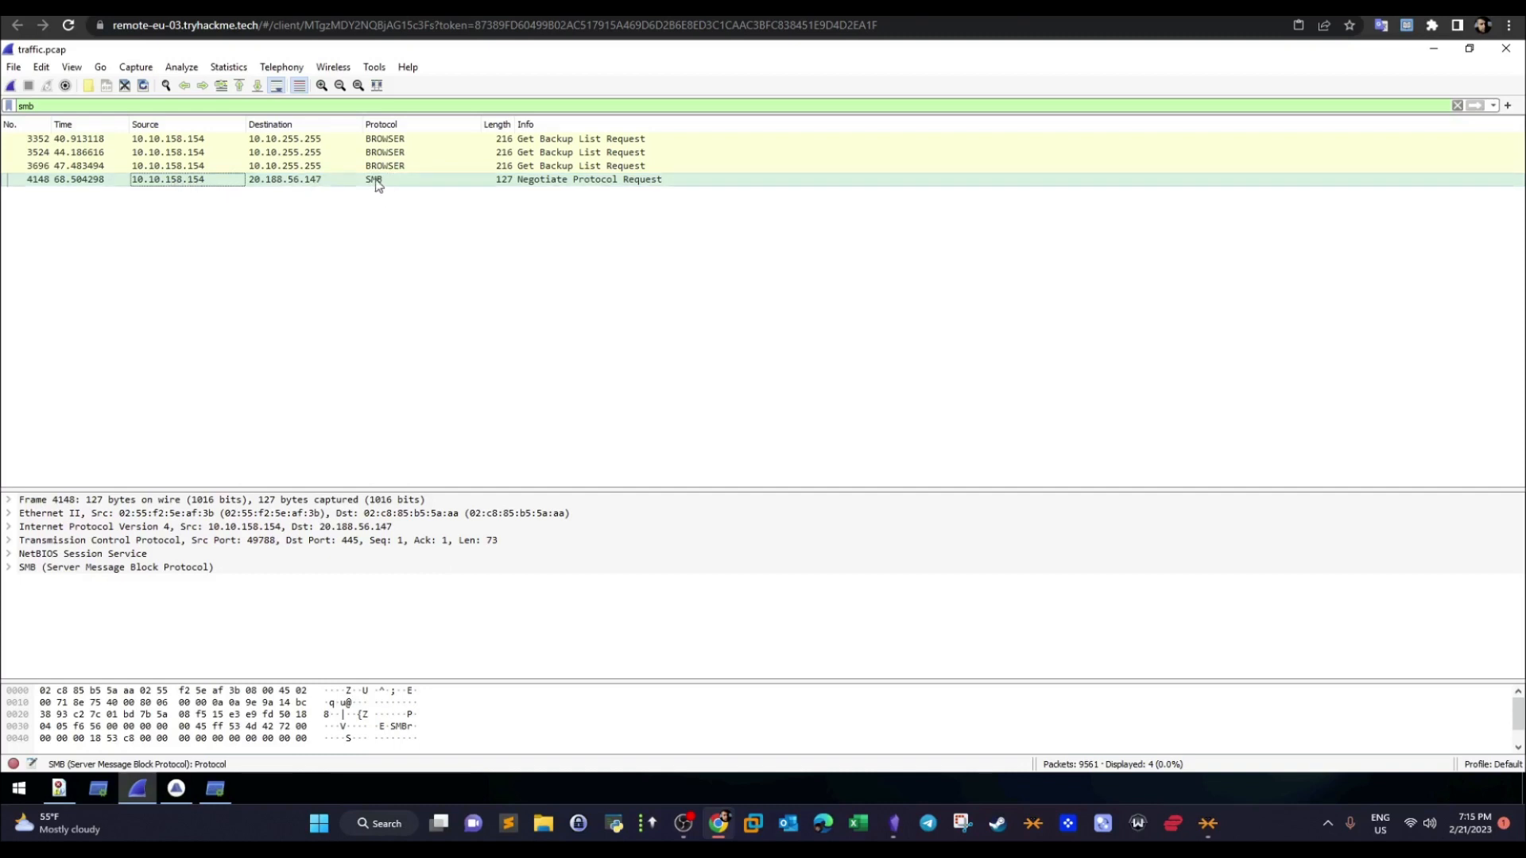
- Examine the packet's SMB details, expanding the SMB Header, the Negotiate Protocol Request and its Requested Dialects
{"action": "left_click", "coordinate": [9, 566]}
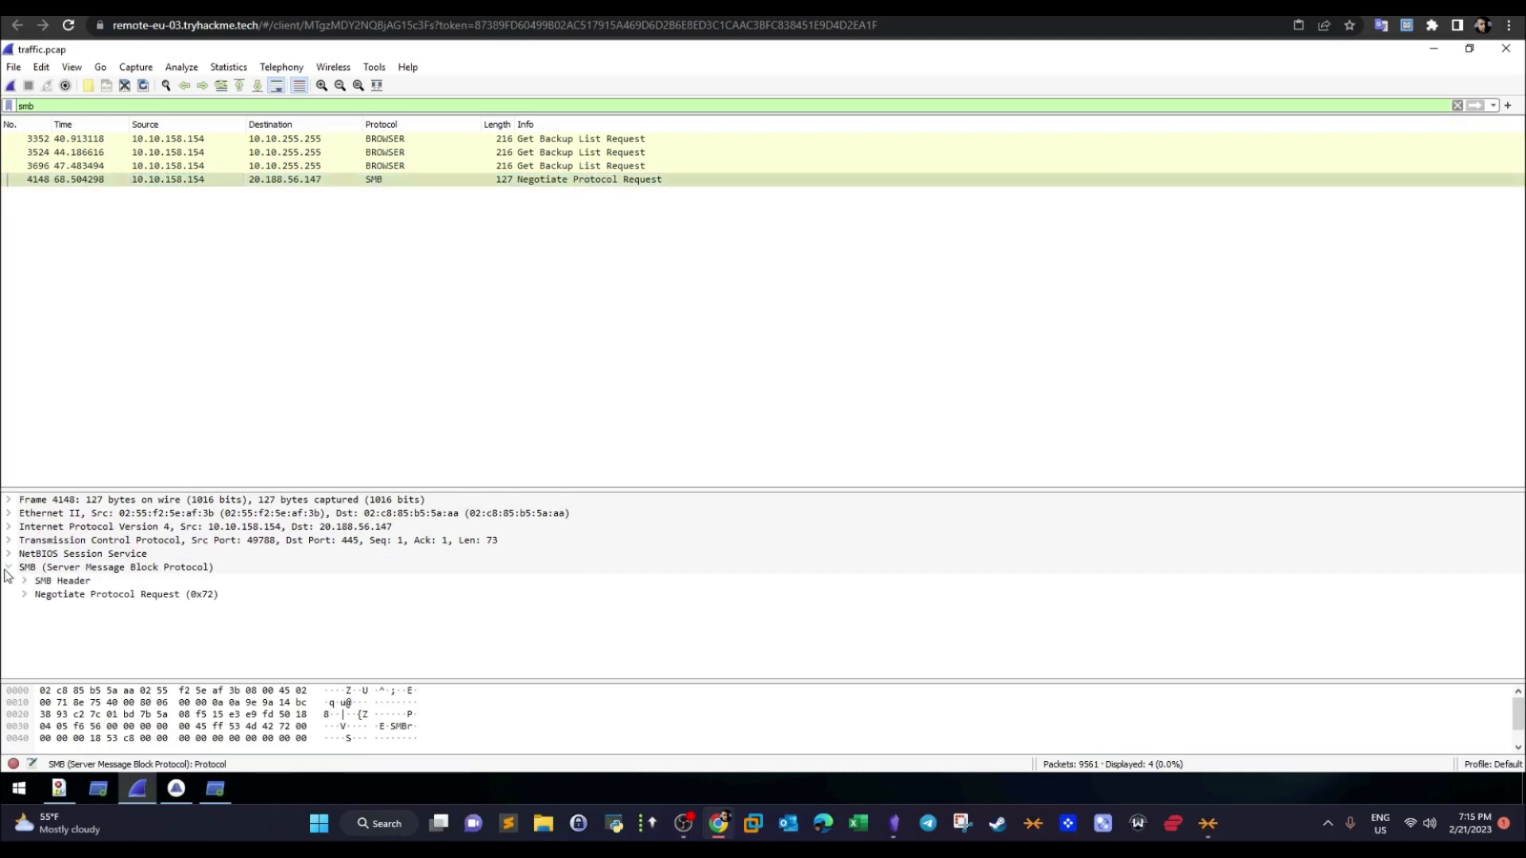
{"action": "left_click", "coordinate": [23, 593]}
{"action": "left_click", "coordinate": [145, 690]}
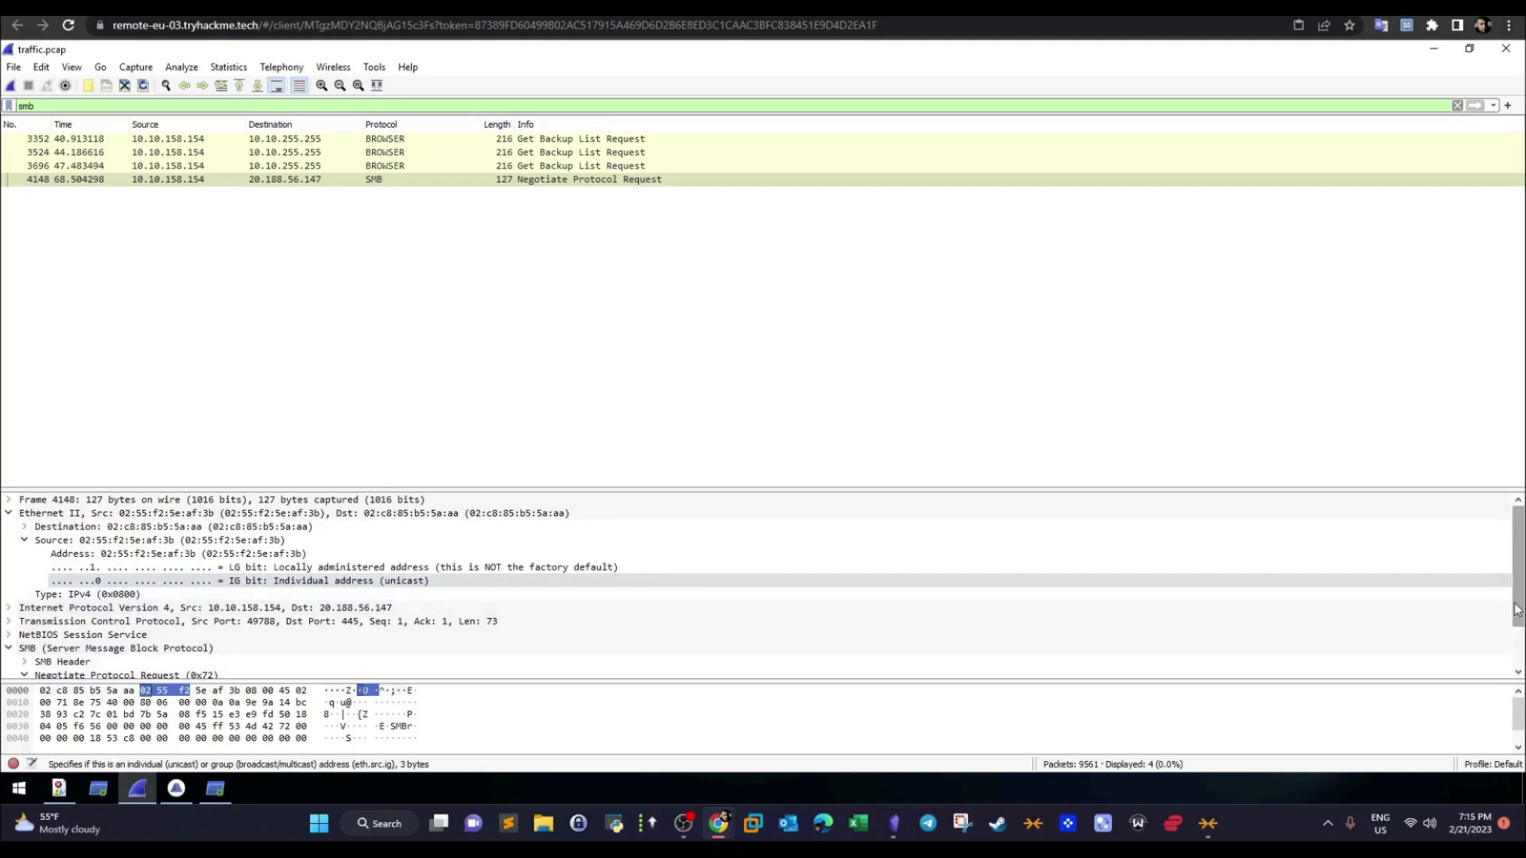
{"action": "left_click", "coordinate": [1514, 672]}
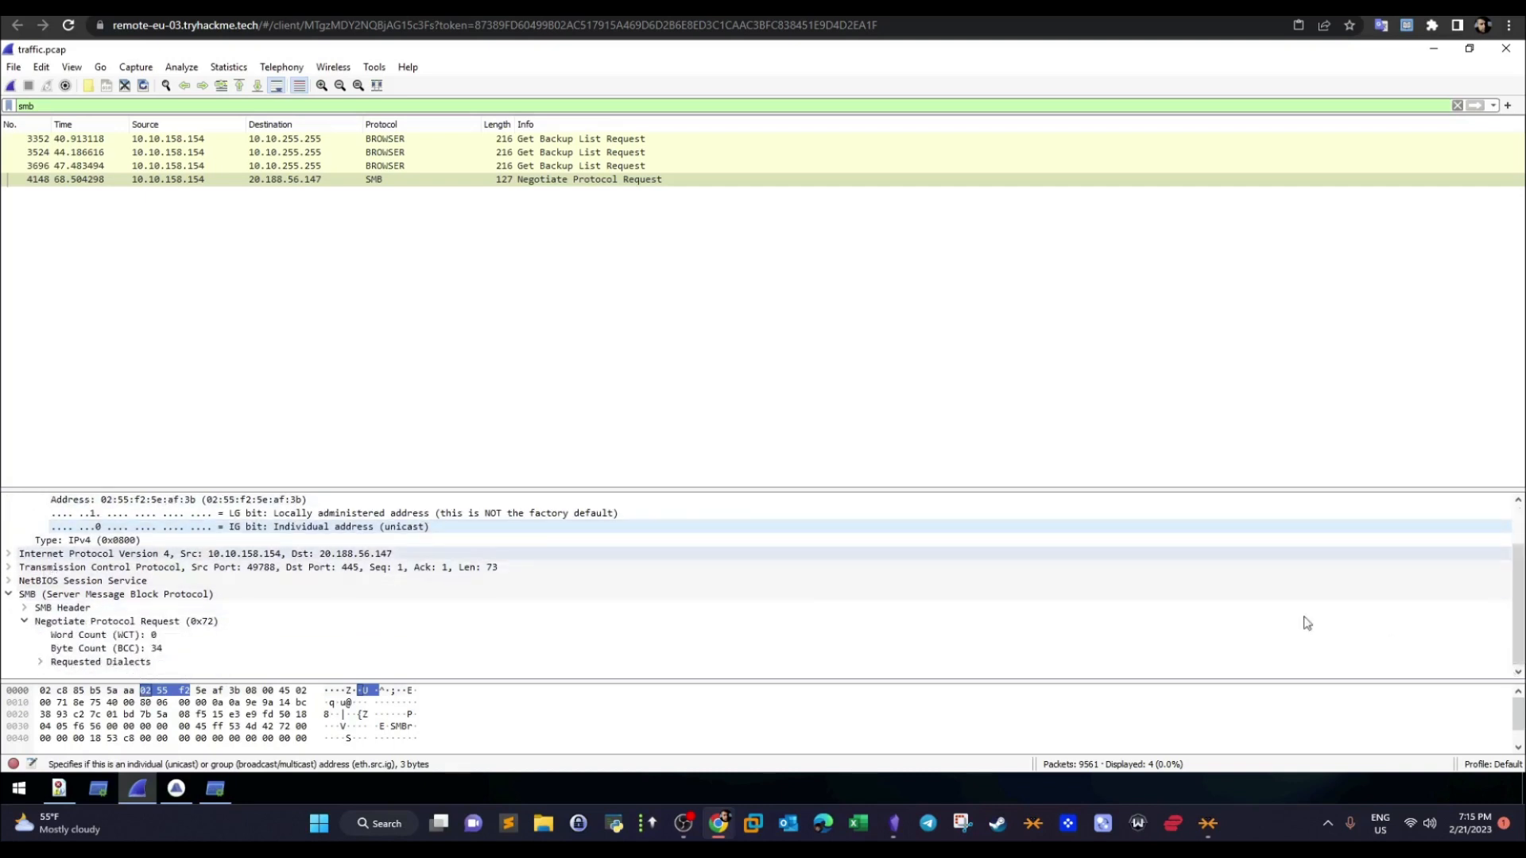
{"action": "left_click_drag", "start_coordinate": [1511, 640], "coordinate": [1515, 594]}
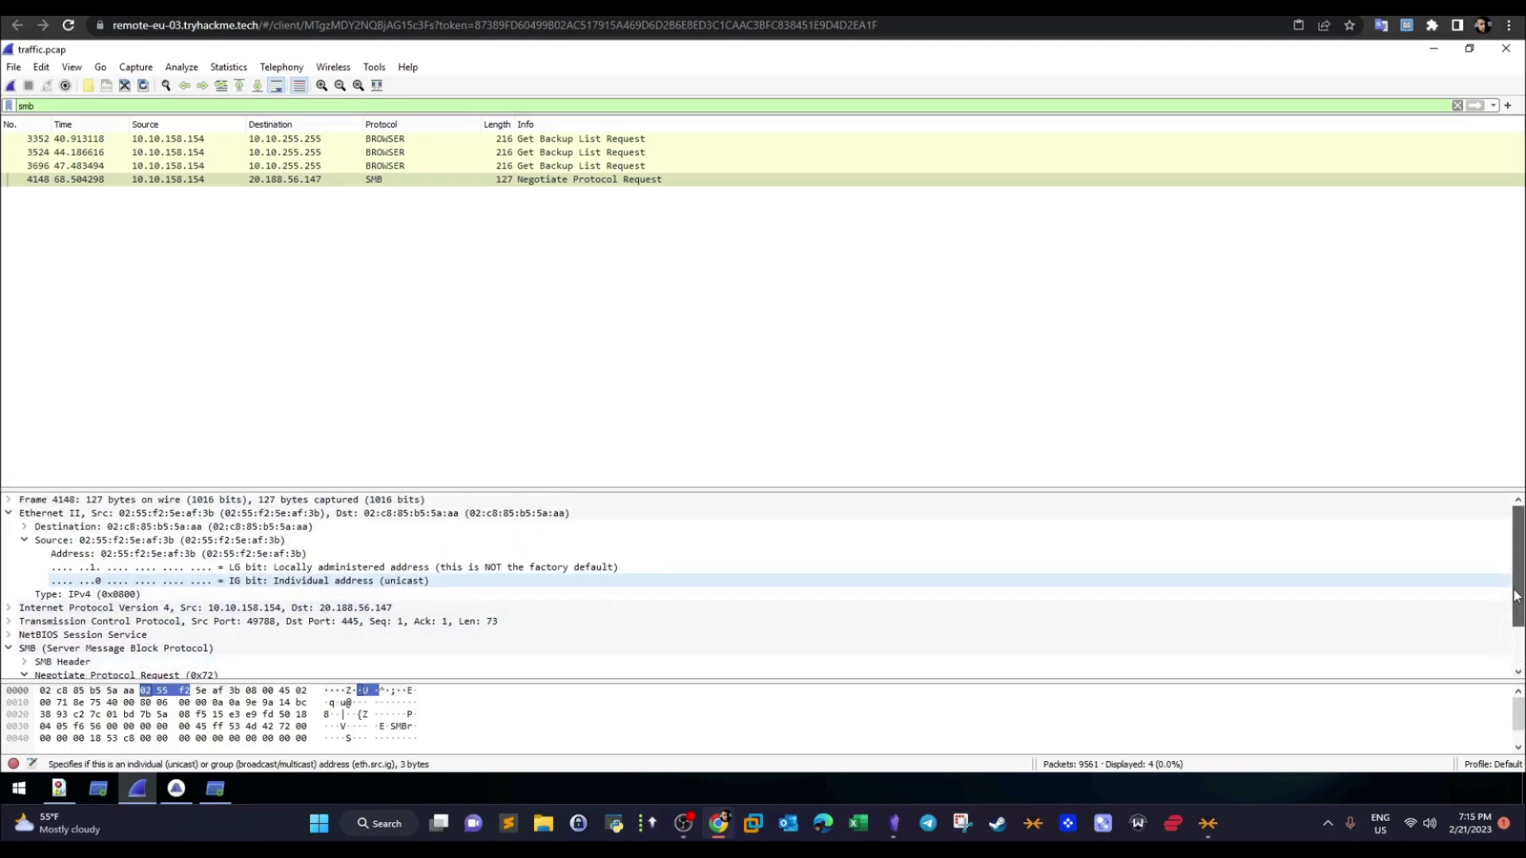
{"action": "left_click", "coordinate": [9, 513]}
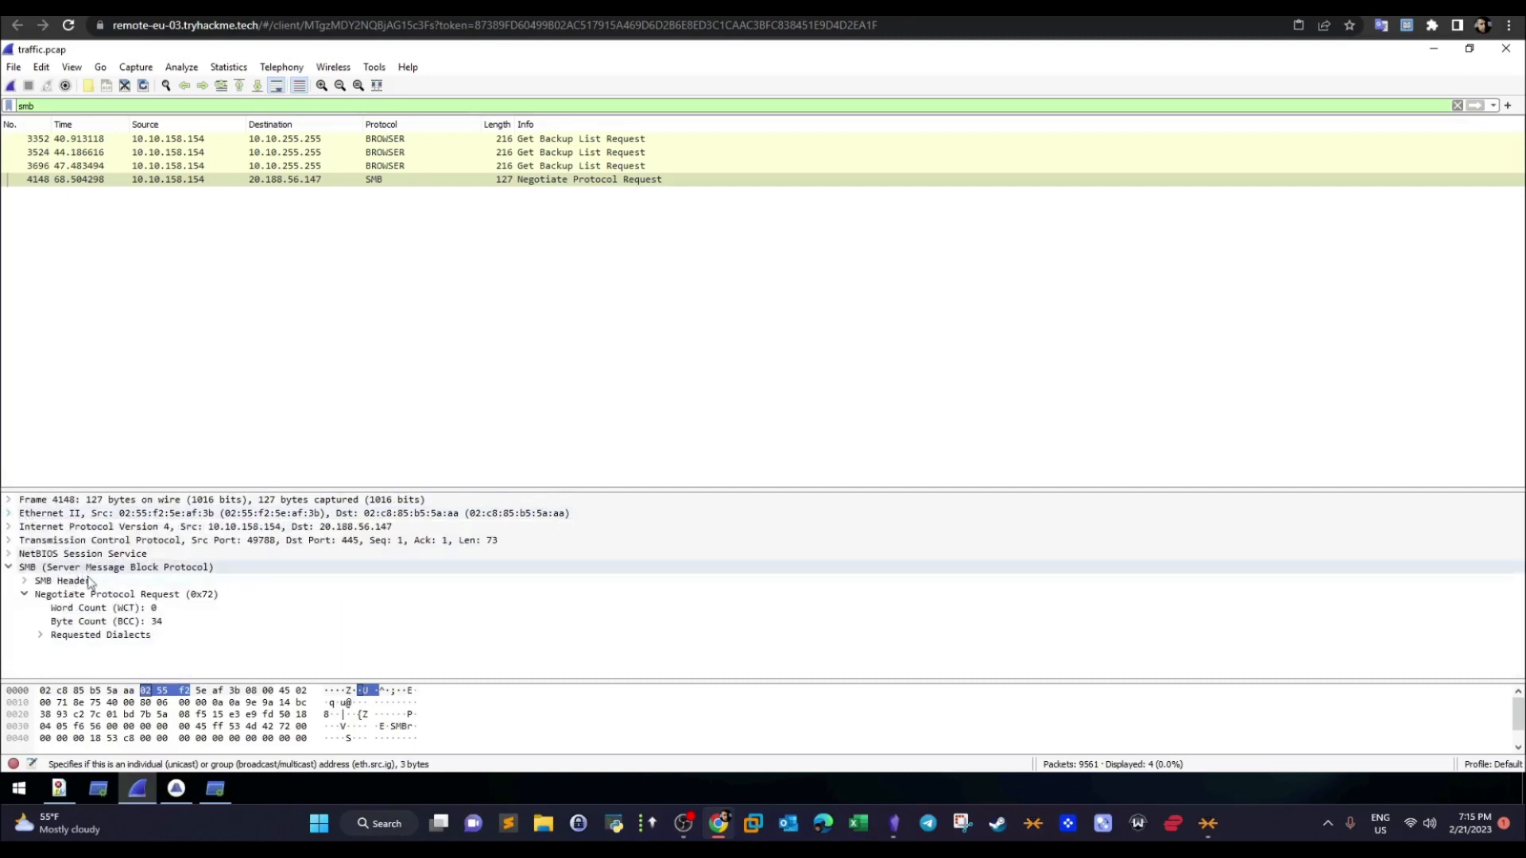
{"action": "left_click", "coordinate": [41, 634]}
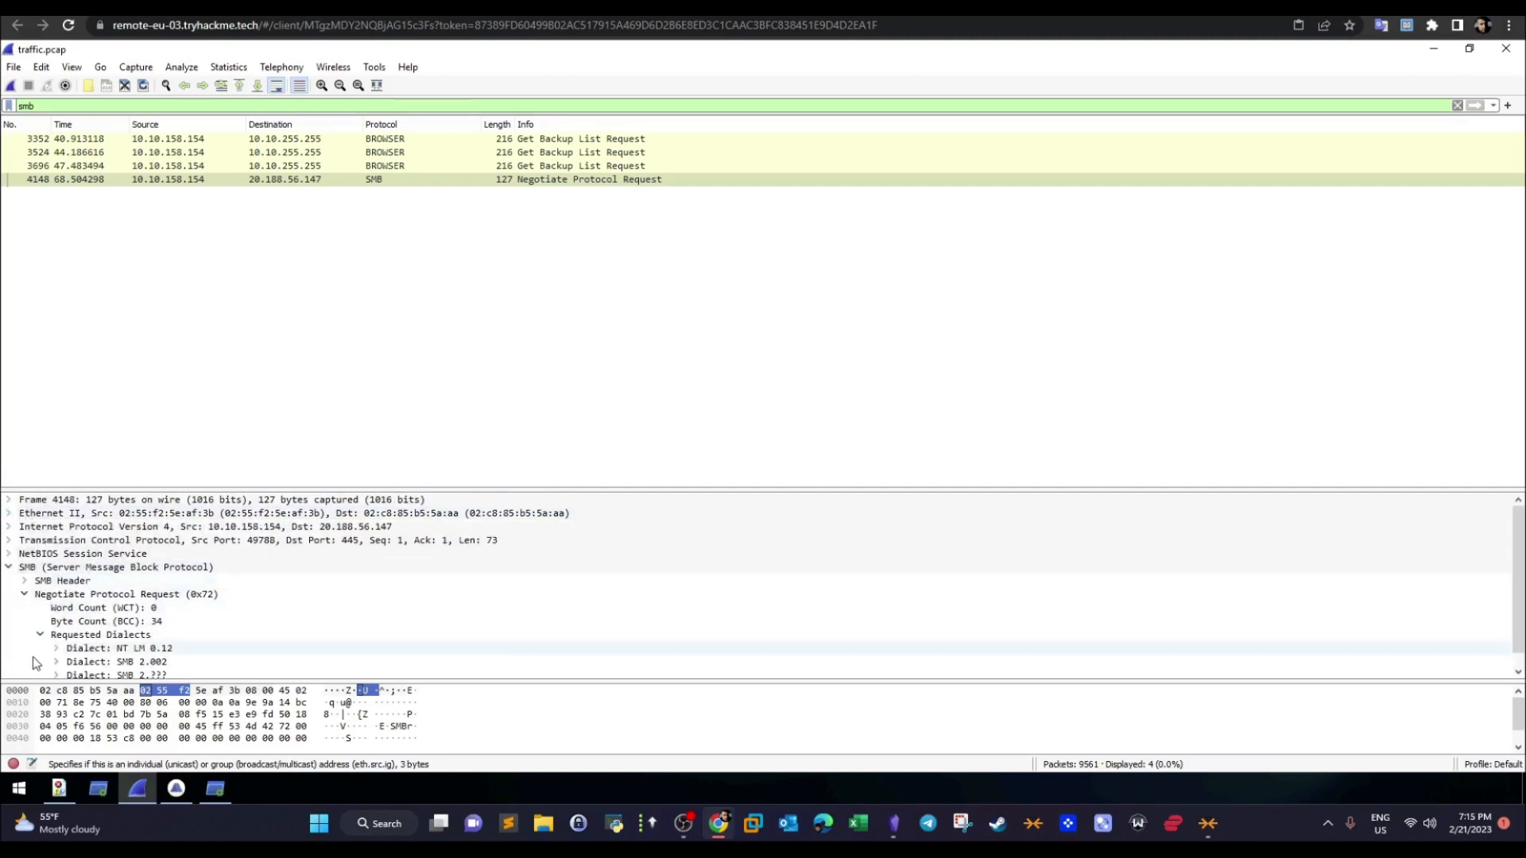
{"action": "left_click", "coordinate": [25, 581]}
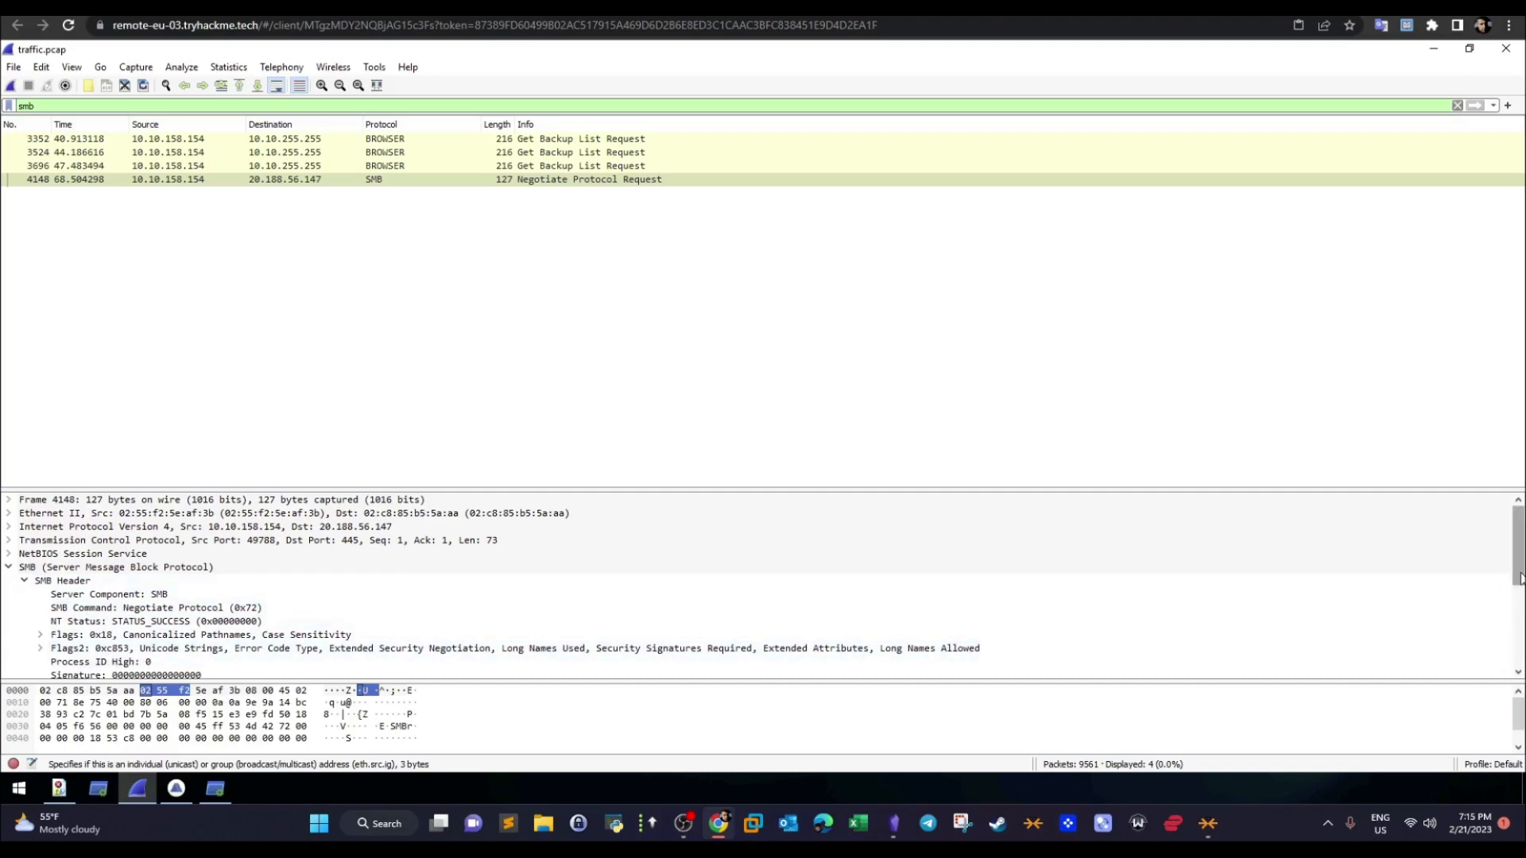
{"action": "scroll", "coordinate": [1519, 577], "scroll_direction": "down", "scroll_amount": 4}
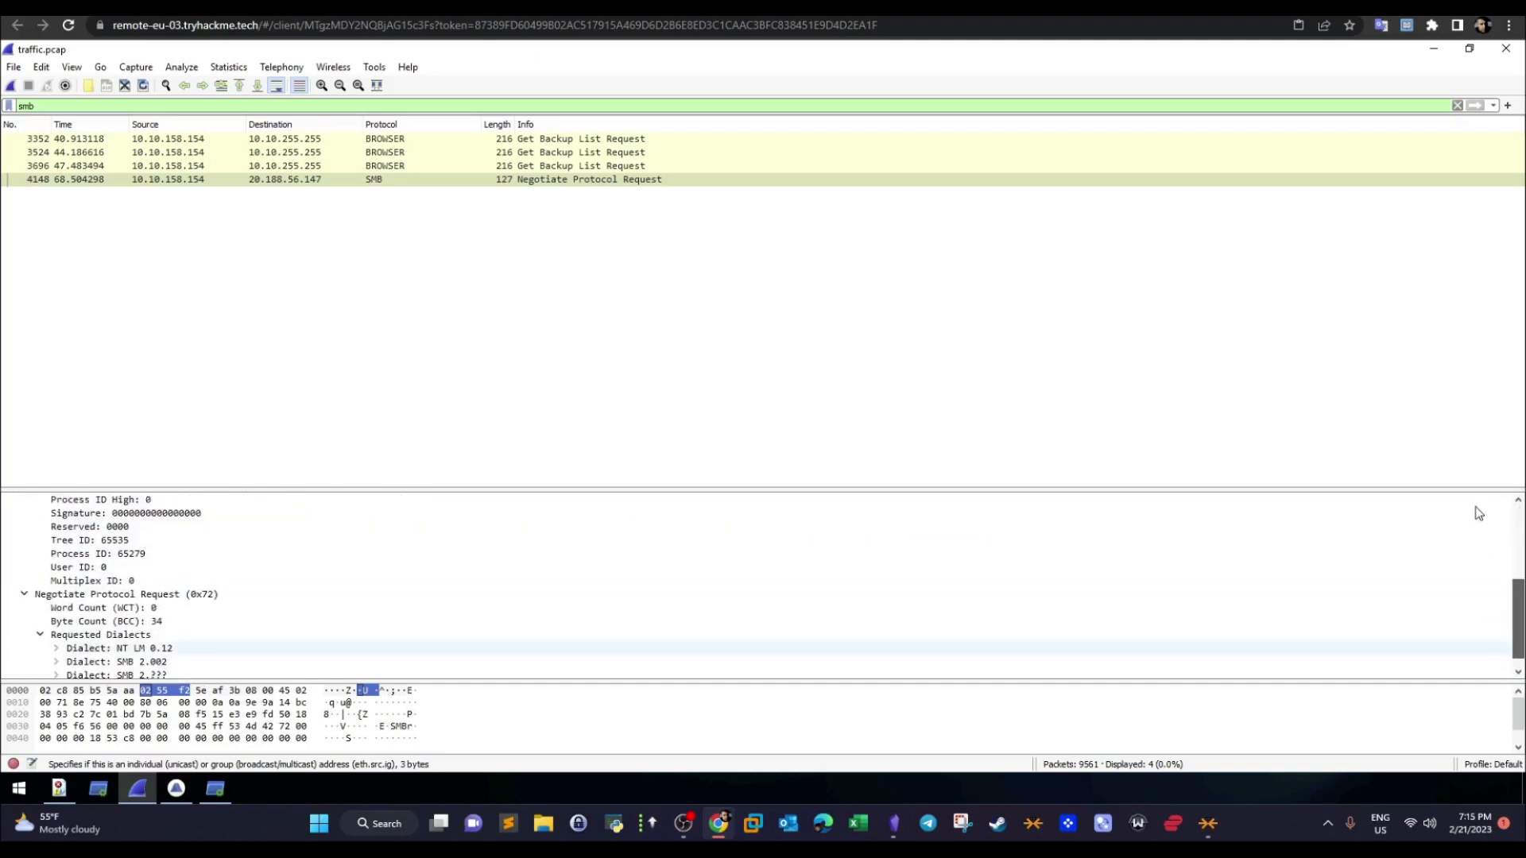
{"action": "scroll", "coordinate": [1478, 514], "scroll_direction": "up", "scroll_amount": 4}
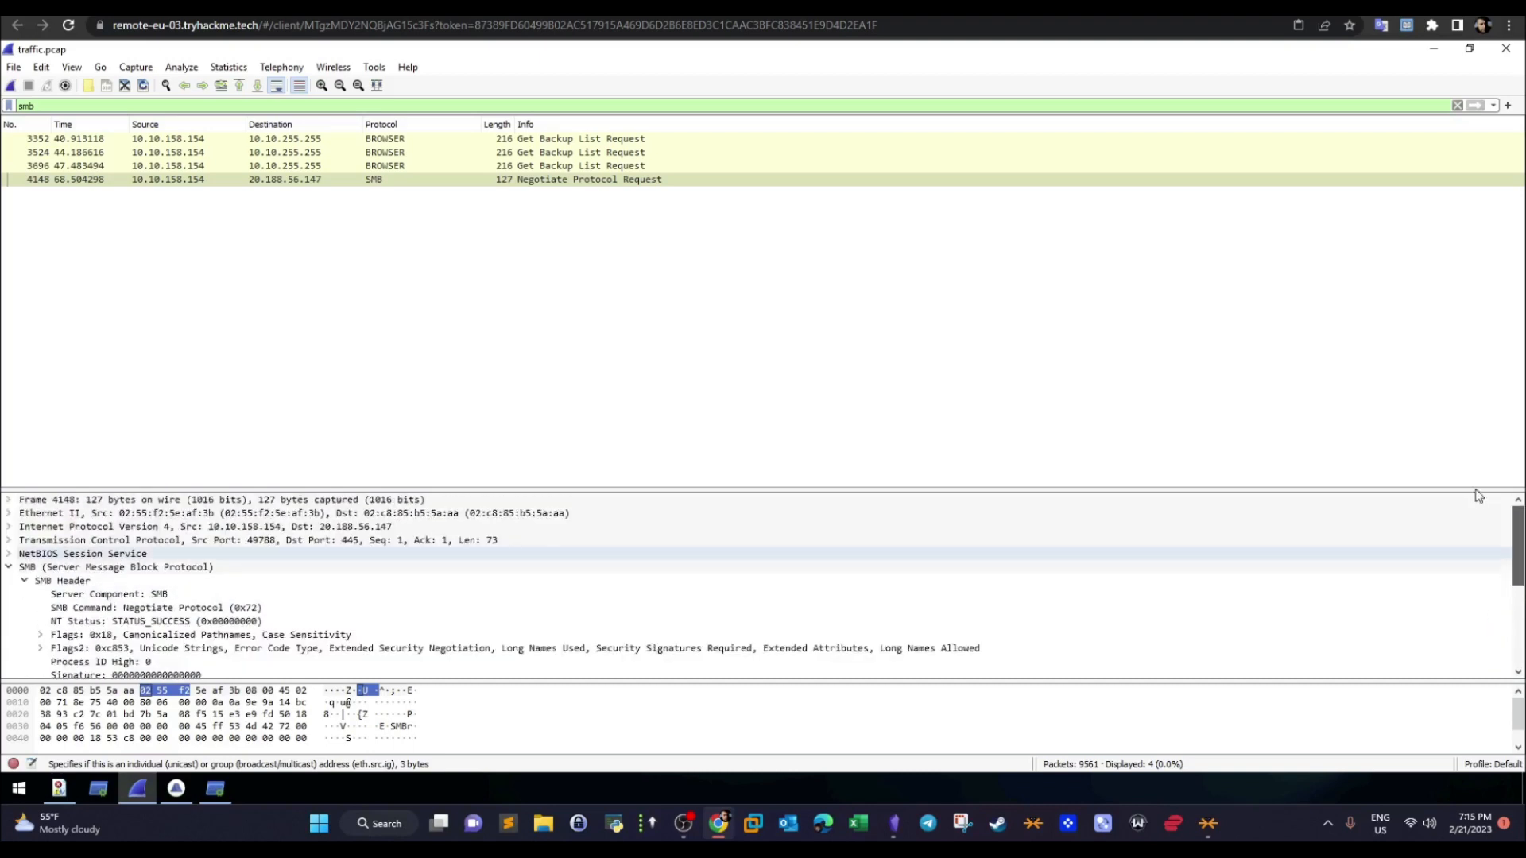
- Clear the smb display filter and filter the whole capture by smb2 instead
{"action": "left_click", "coordinate": [1457, 105]}
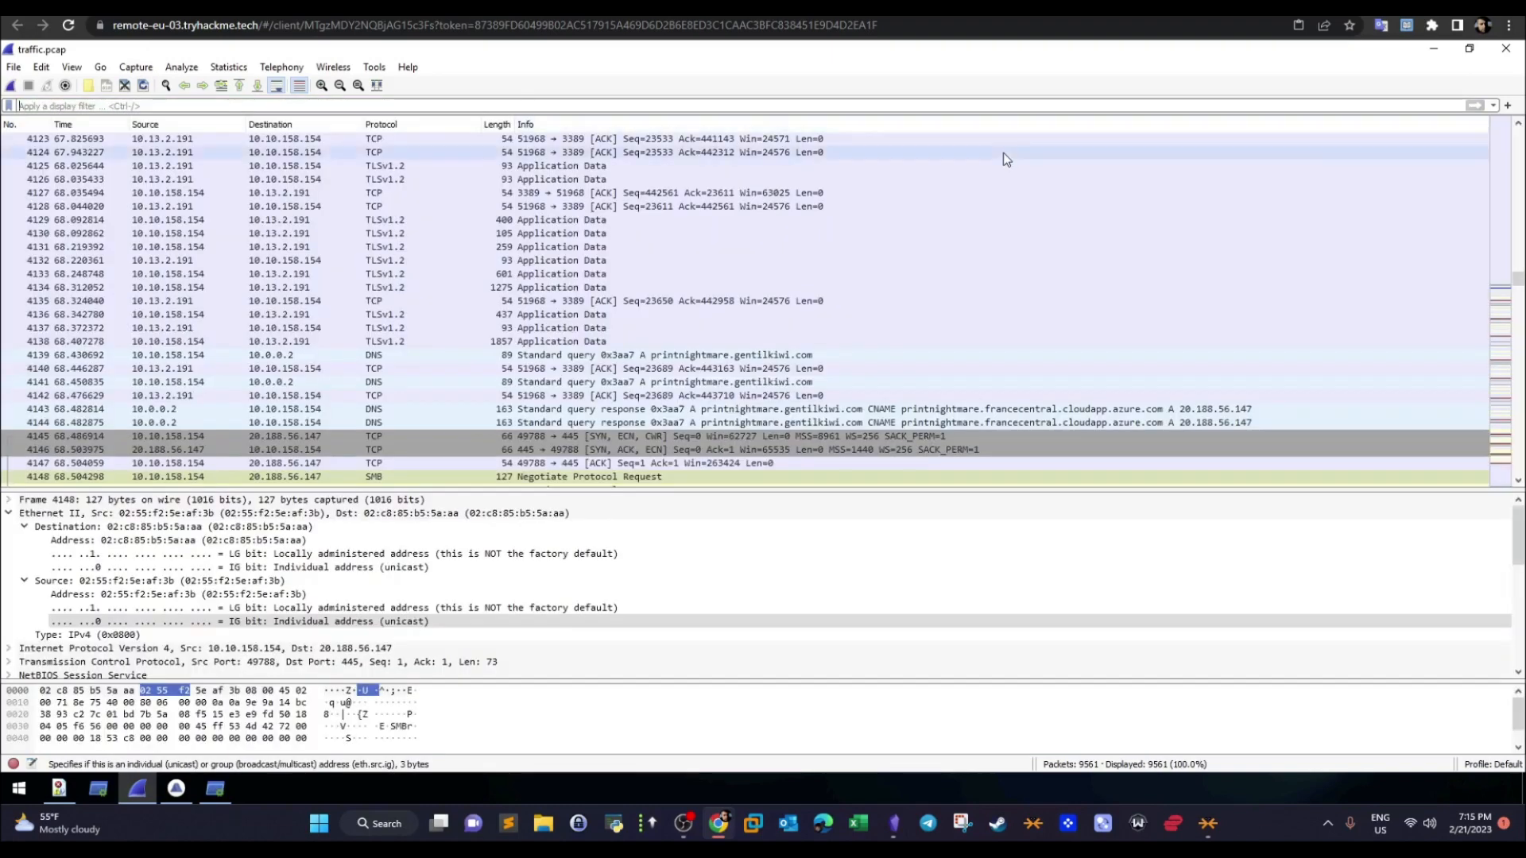
{"action": "left_click_drag", "start_coordinate": [1519, 288], "coordinate": [1520, 127]}
{"action": "left_click", "coordinate": [94, 107]}
{"action": "type", "text": "smb2"}
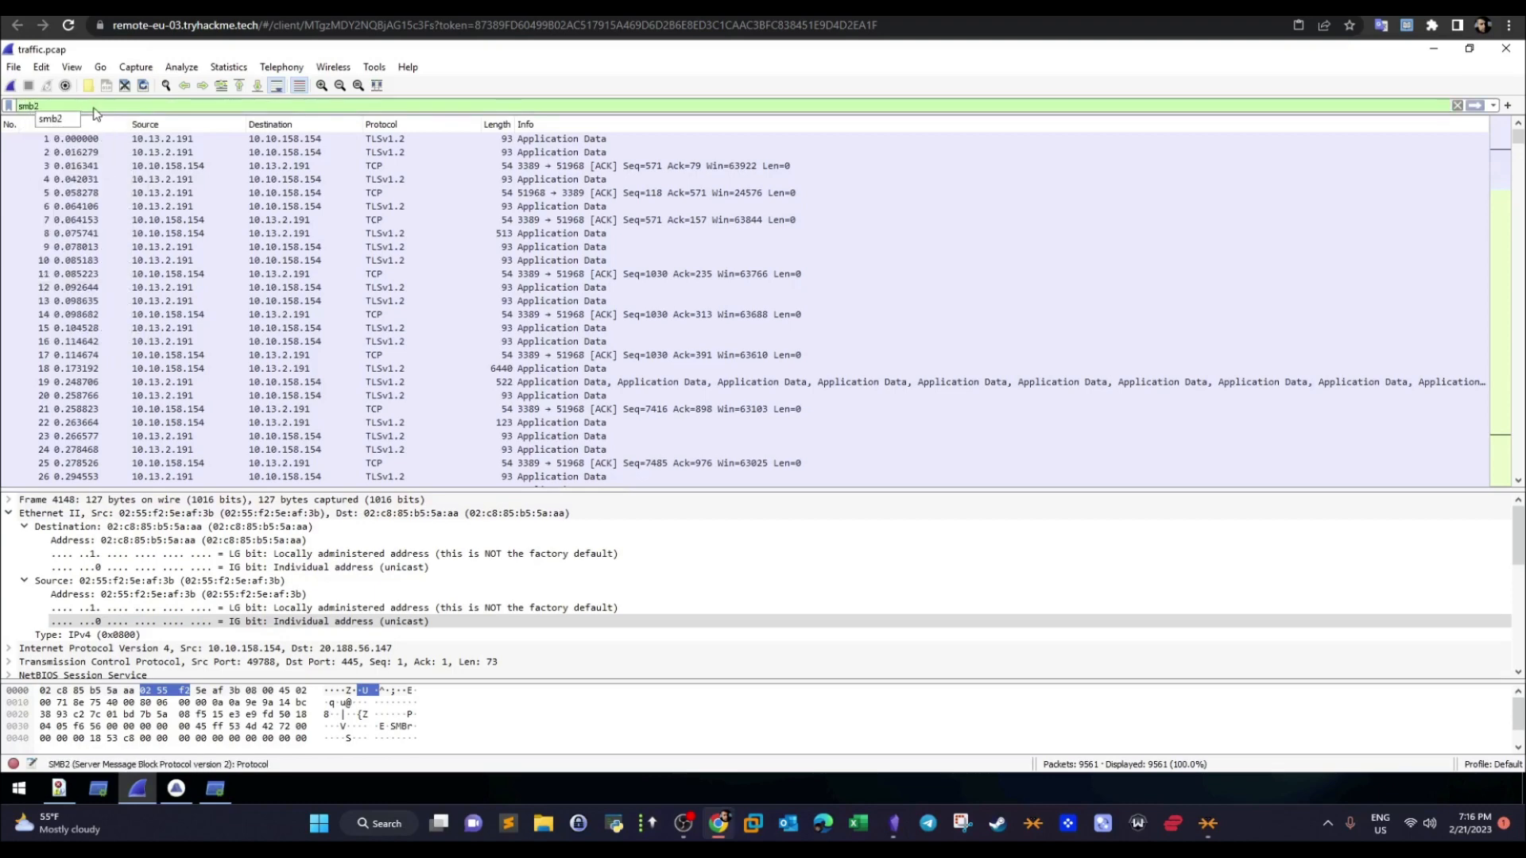
{"action": "key", "text": "Return"}
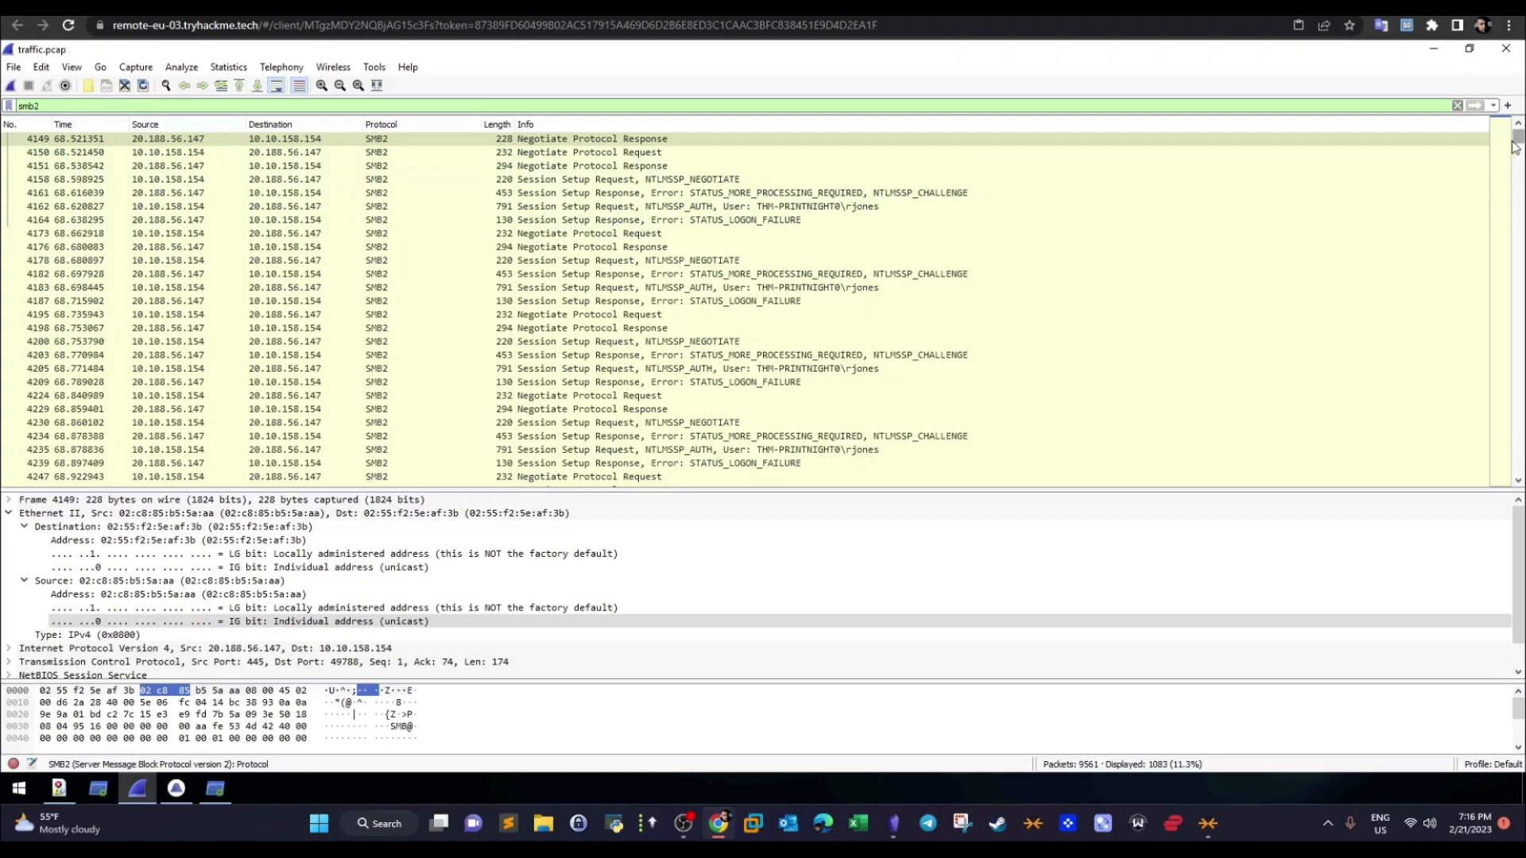
- Examine the first SMB2 exchange with 20.188.56.147, from the protocol negotiation to the STATUS_LOGON_FAILURE response
{"action": "mouse_move", "coordinate": [1515, 147]}
{"action": "left_mouse_down"}
{"action": "mouse_move", "coordinate": [1509, 537]}
{"action": "mouse_move", "coordinate": [1502, 135]}
{"action": "left_mouse_up"}
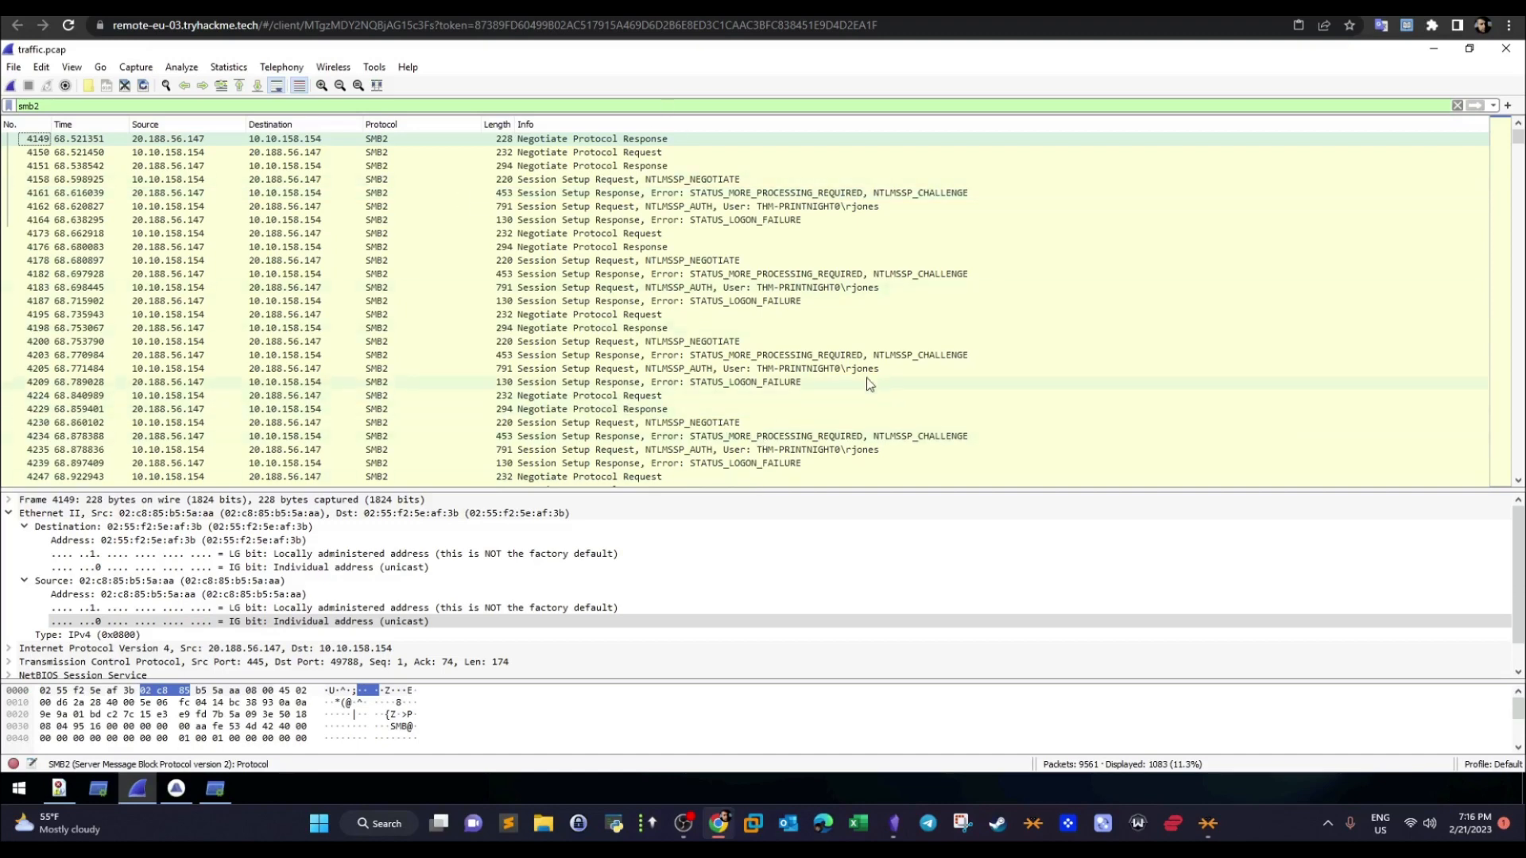
{"action": "left_click", "coordinate": [716, 303]}
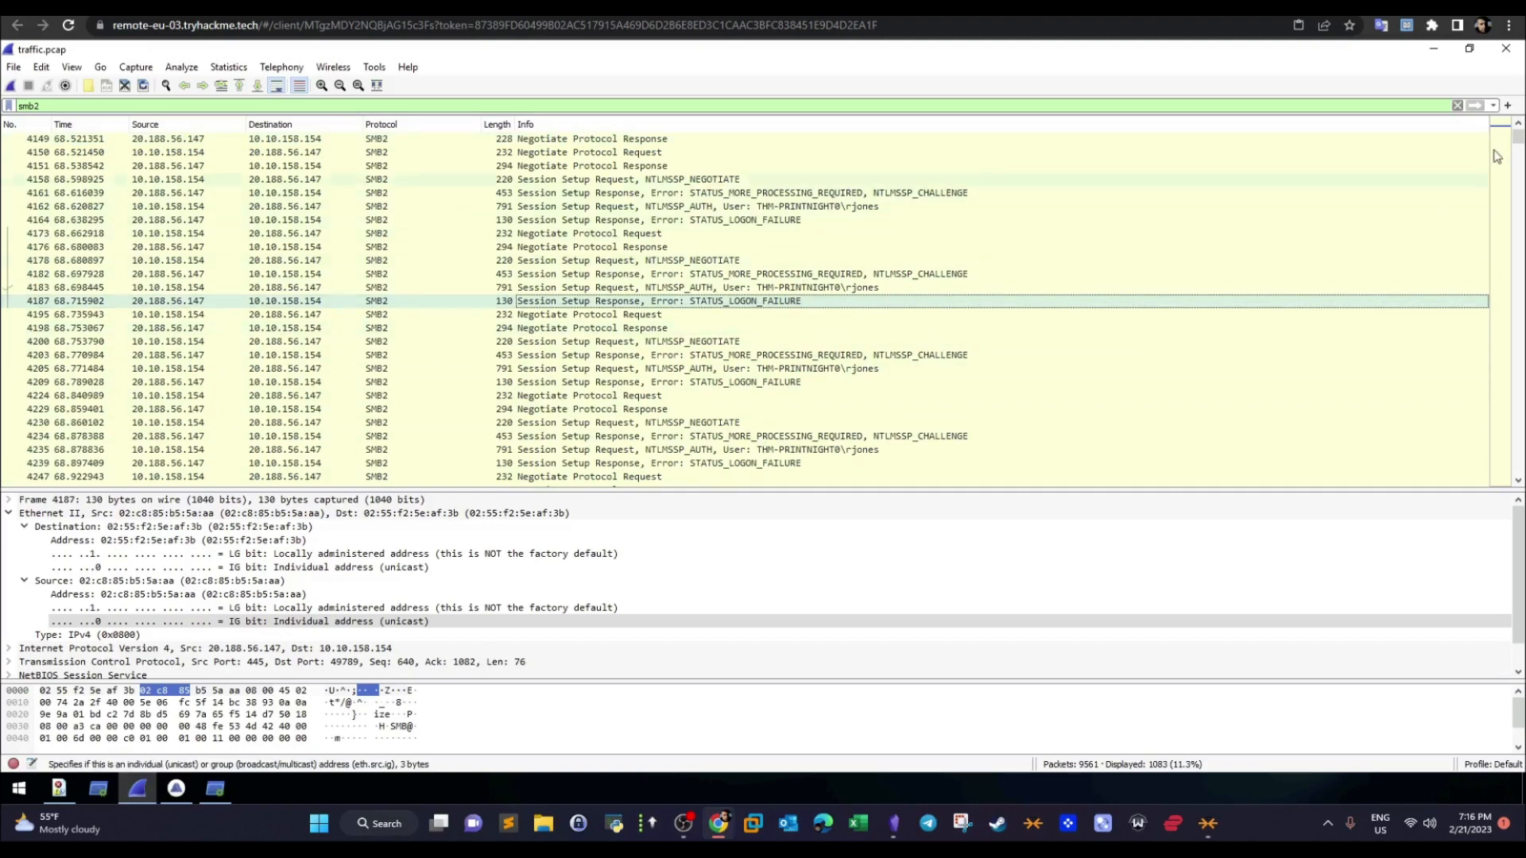
{"action": "left_click", "coordinate": [626, 141]}
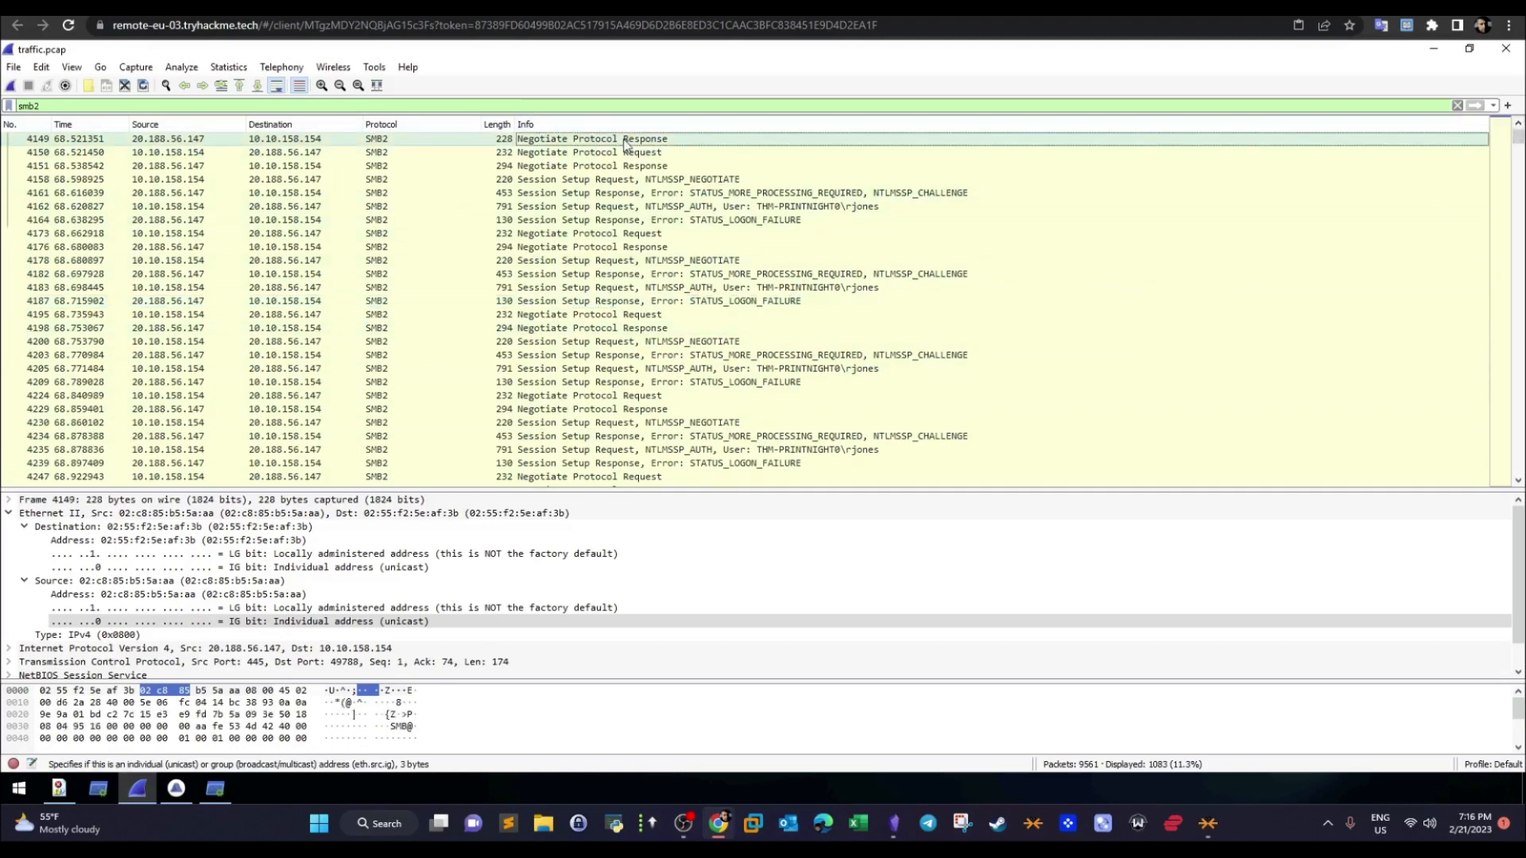
{"action": "left_click", "coordinate": [624, 155]}
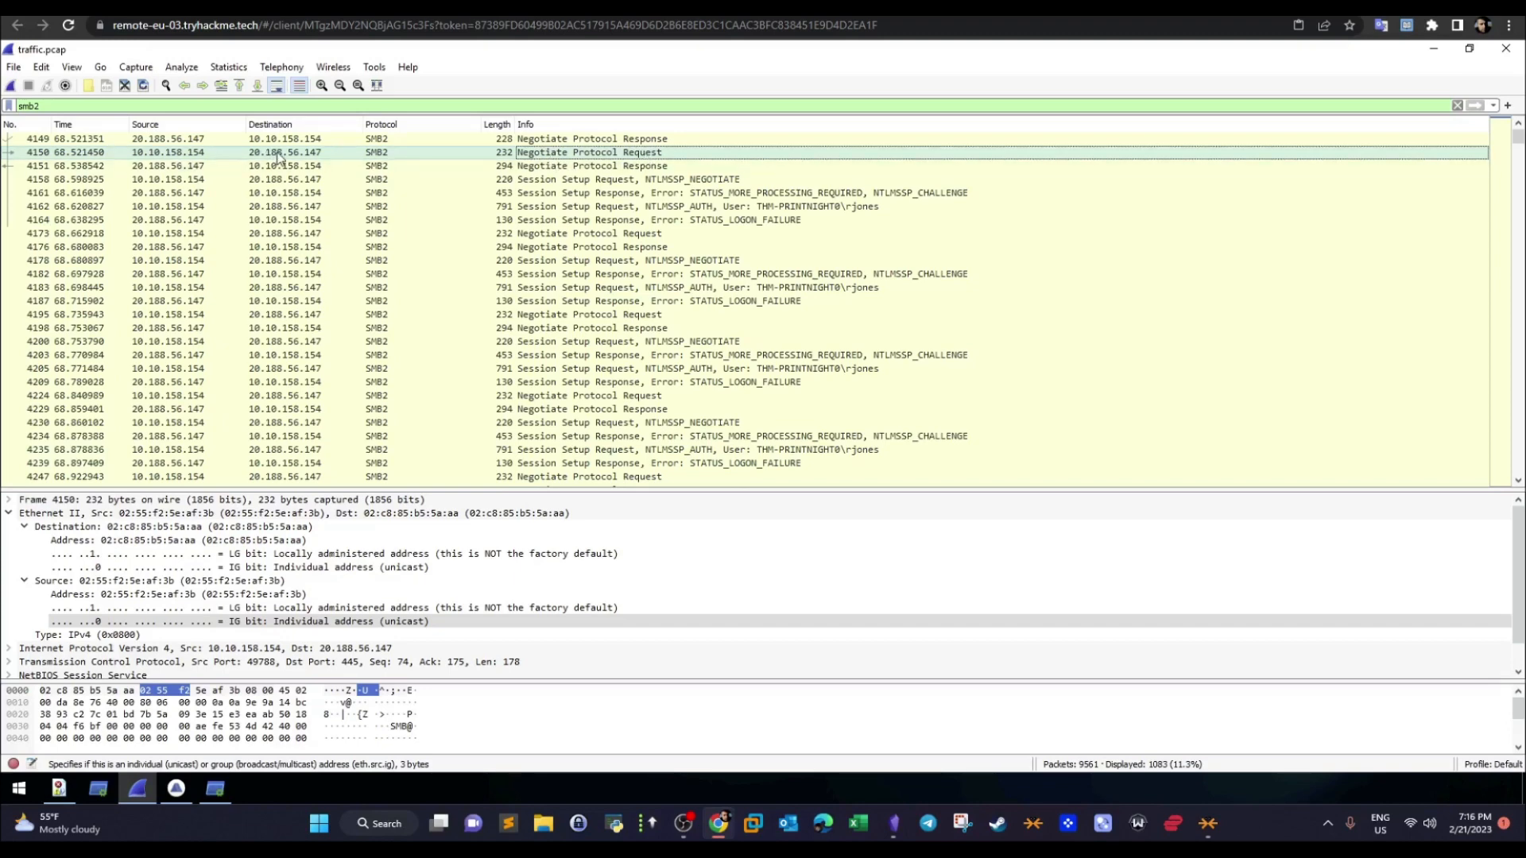
{"action": "left_click", "coordinate": [592, 167]}
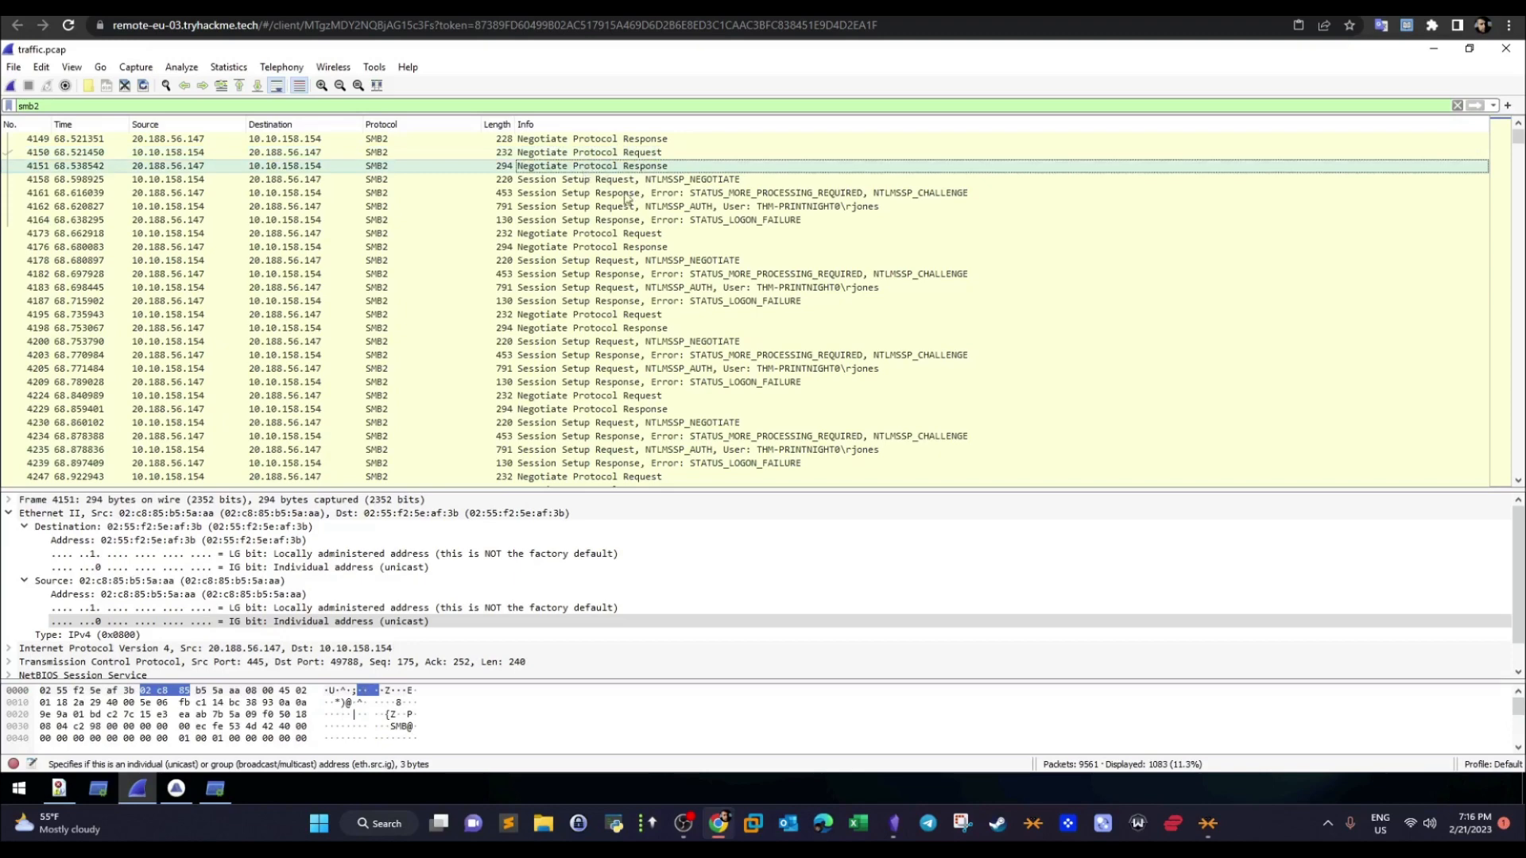
{"action": "left_click", "coordinate": [694, 221]}
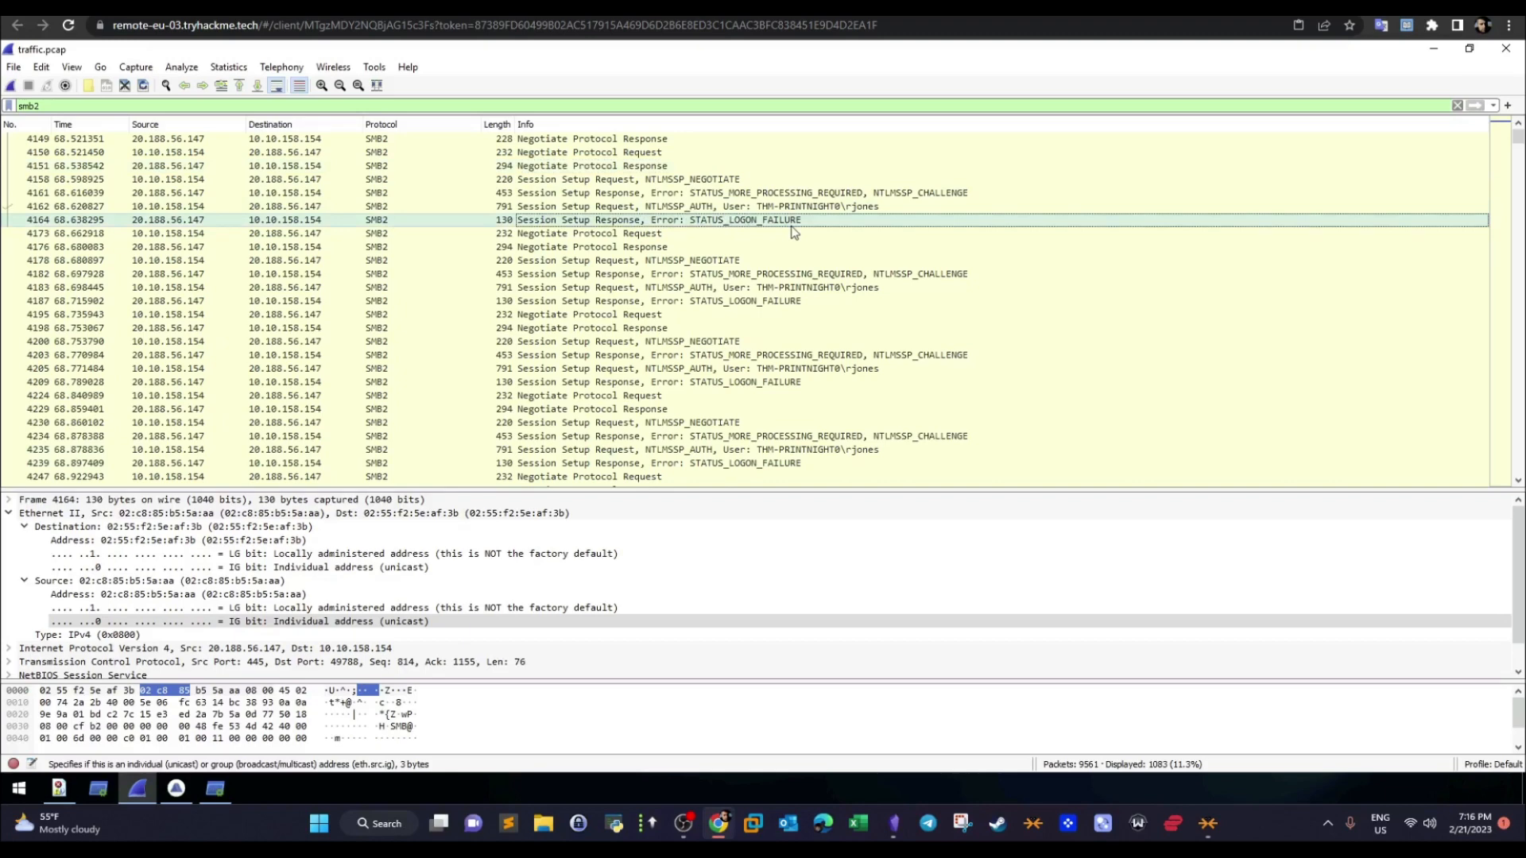
{"action": "left_click", "coordinate": [781, 206]}
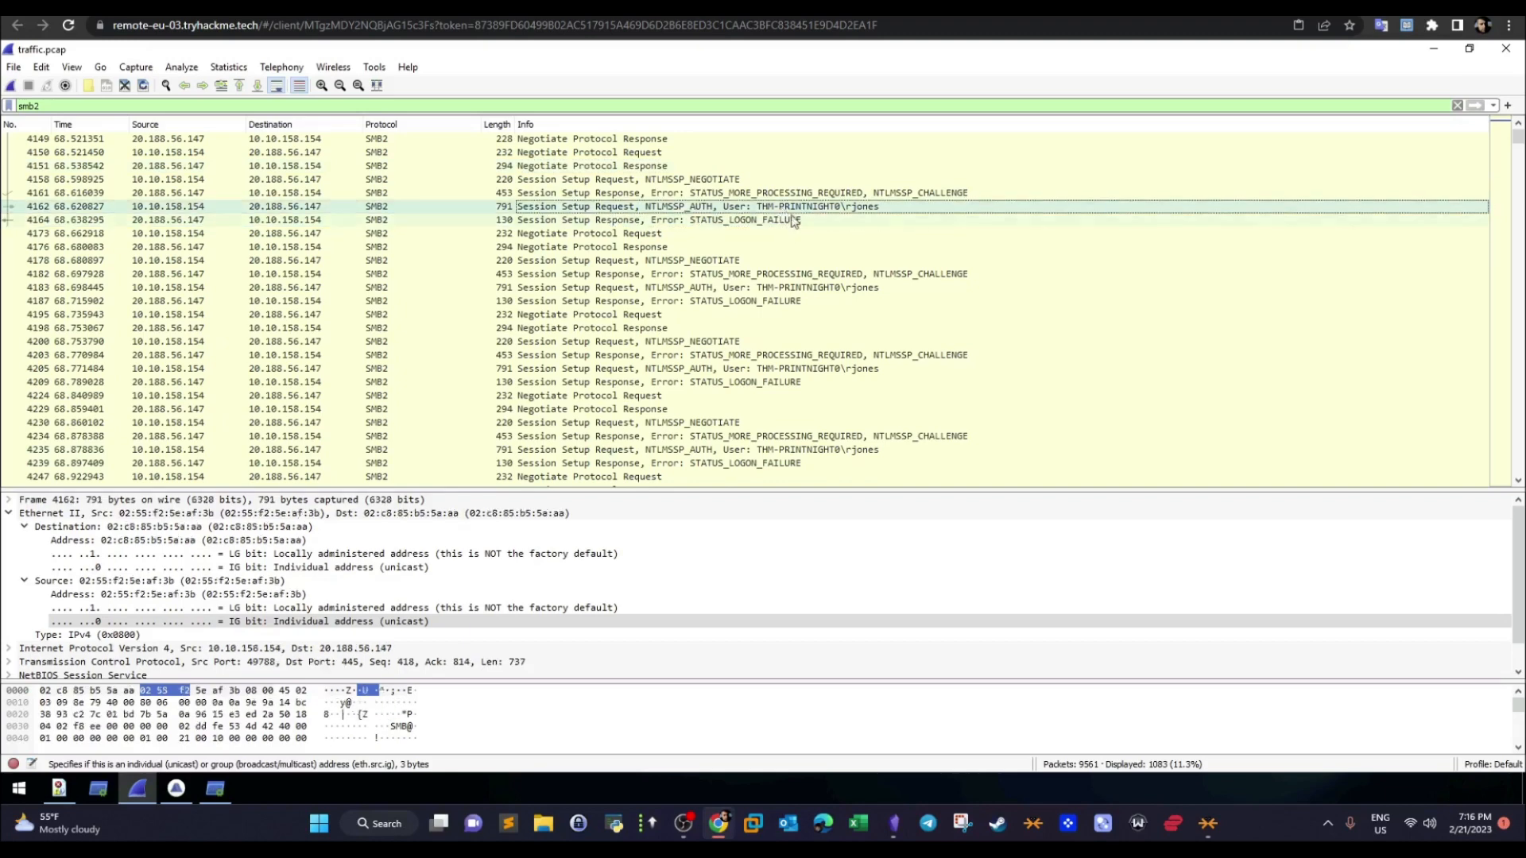
{"action": "left_click", "coordinate": [573, 152]}
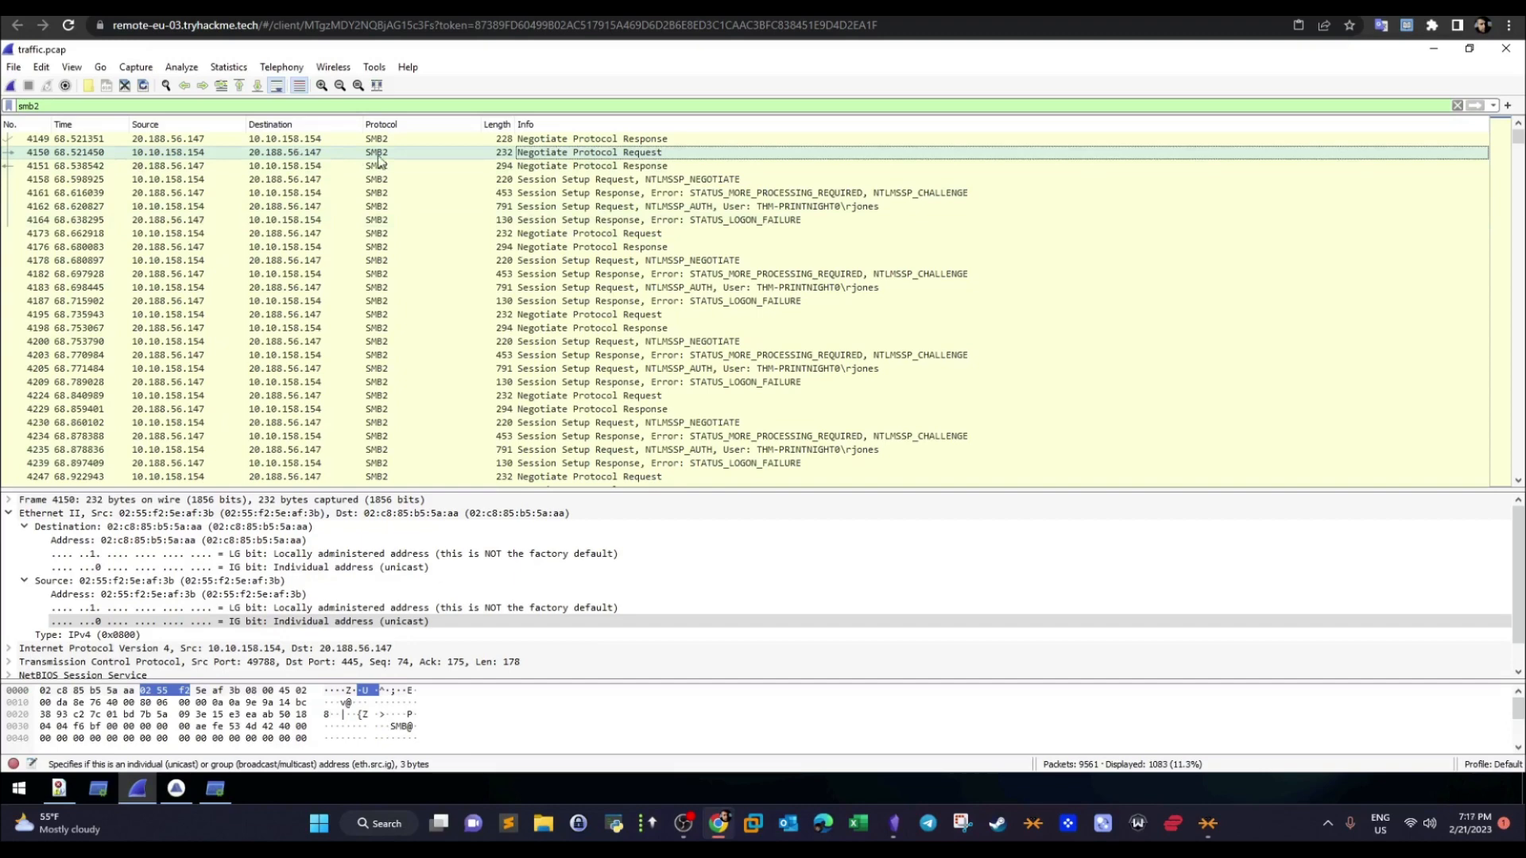
- Switch to the TryHackMe room page and highlight the answer 20.188.56.147 to the remote address question
{"action": "left_click", "coordinate": [382, 8]}
{"action": "left_click", "coordinate": [428, 456]}
{"action": "left_click_drag", "start_coordinate": [428, 460], "coordinate": [294, 459]}
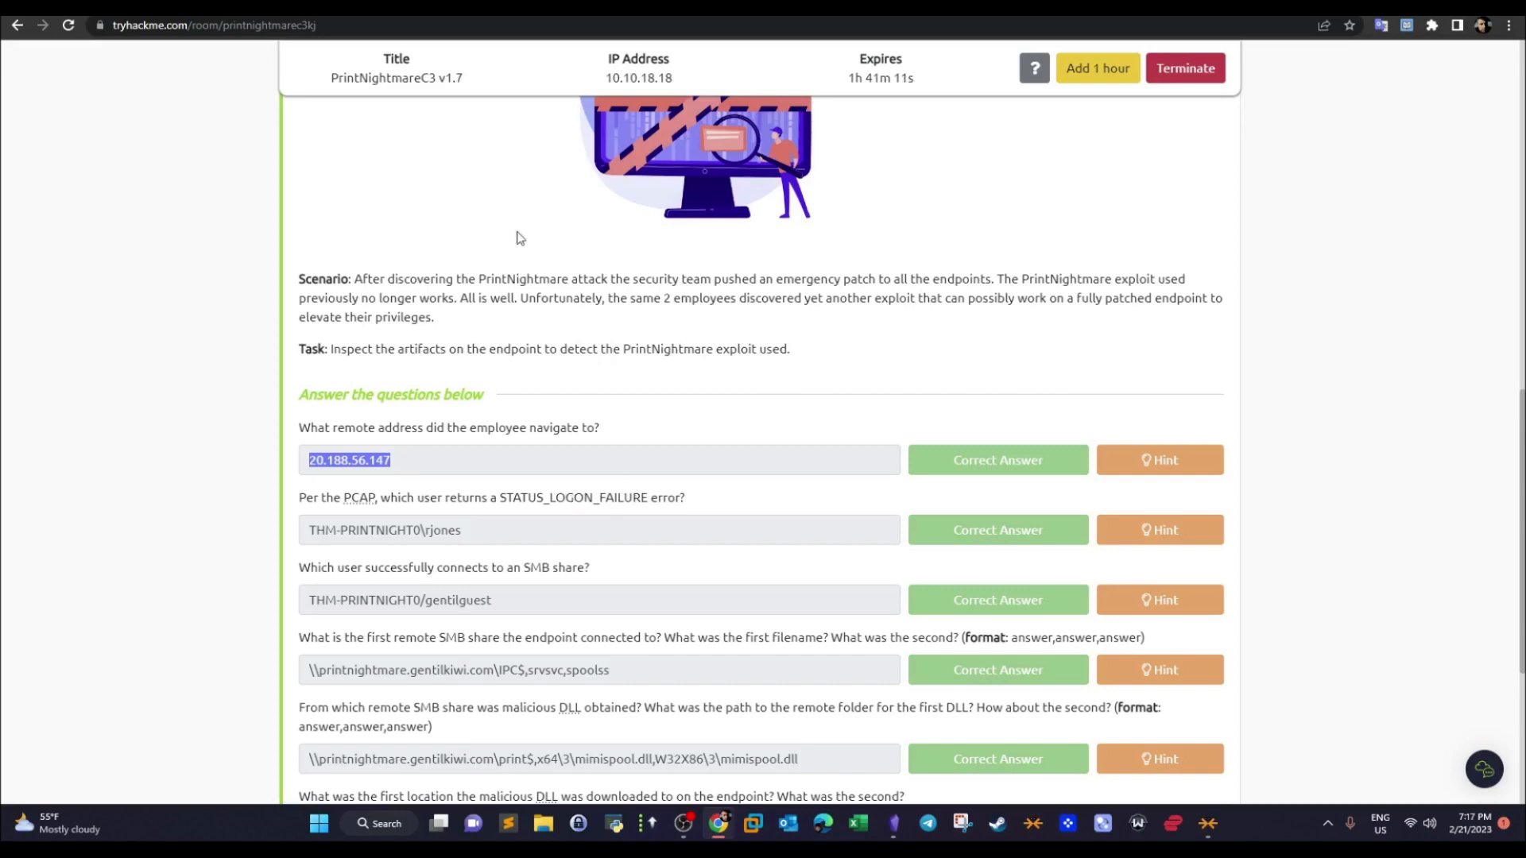
- Return to the capture and trace the first session setup packets from NTLMSSP_NEGOTIATE through authentication to STATUS_LOGON_FAILURE
{"action": "left_click", "coordinate": [572, 8]}
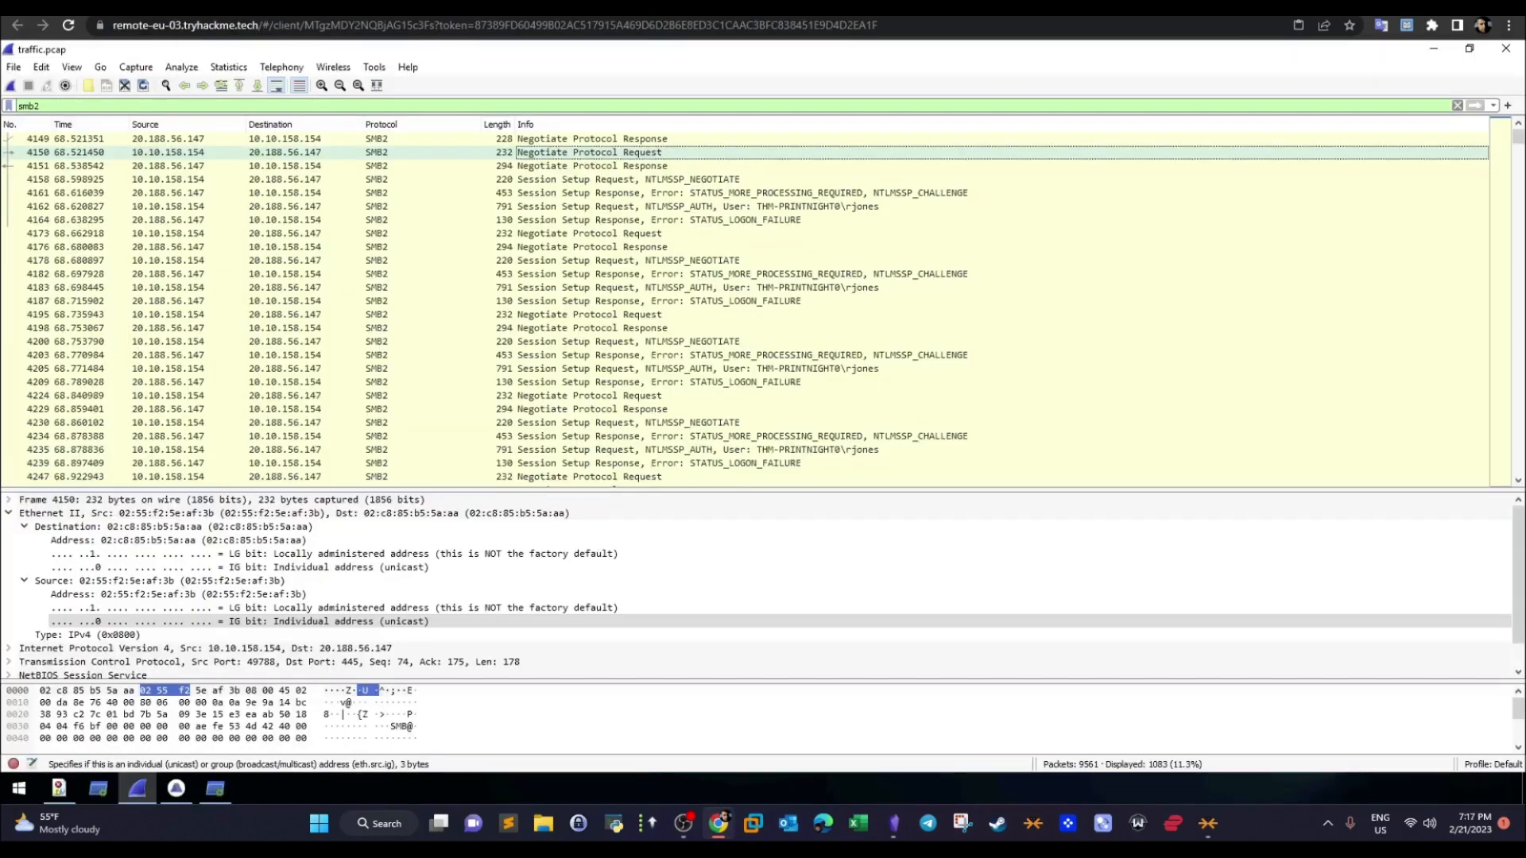
{"action": "left_click", "coordinate": [581, 179]}
{"action": "left_click", "coordinate": [582, 193]}
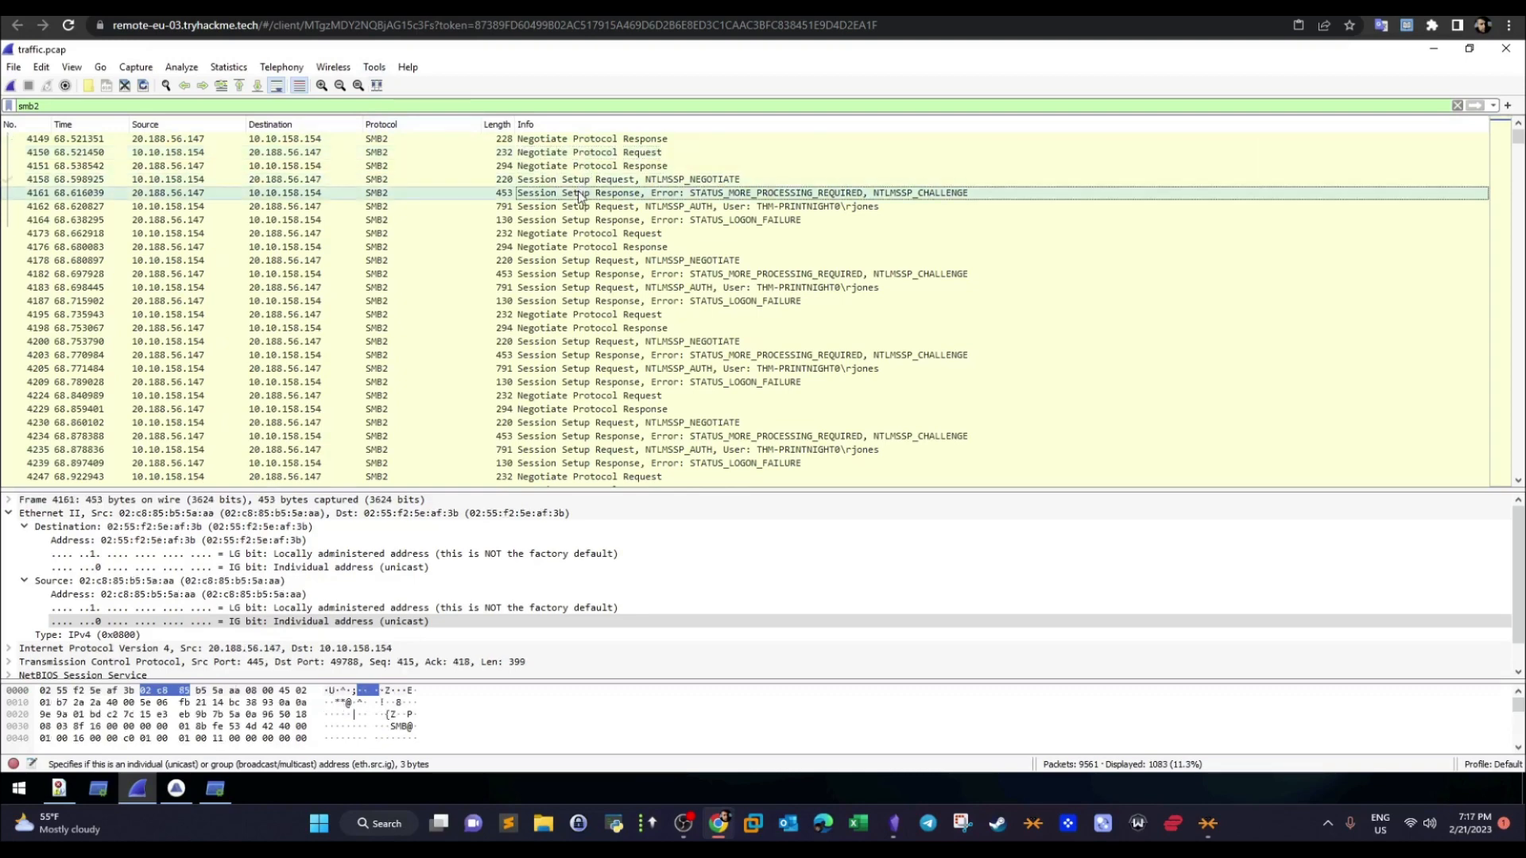
{"action": "left_click", "coordinate": [785, 209]}
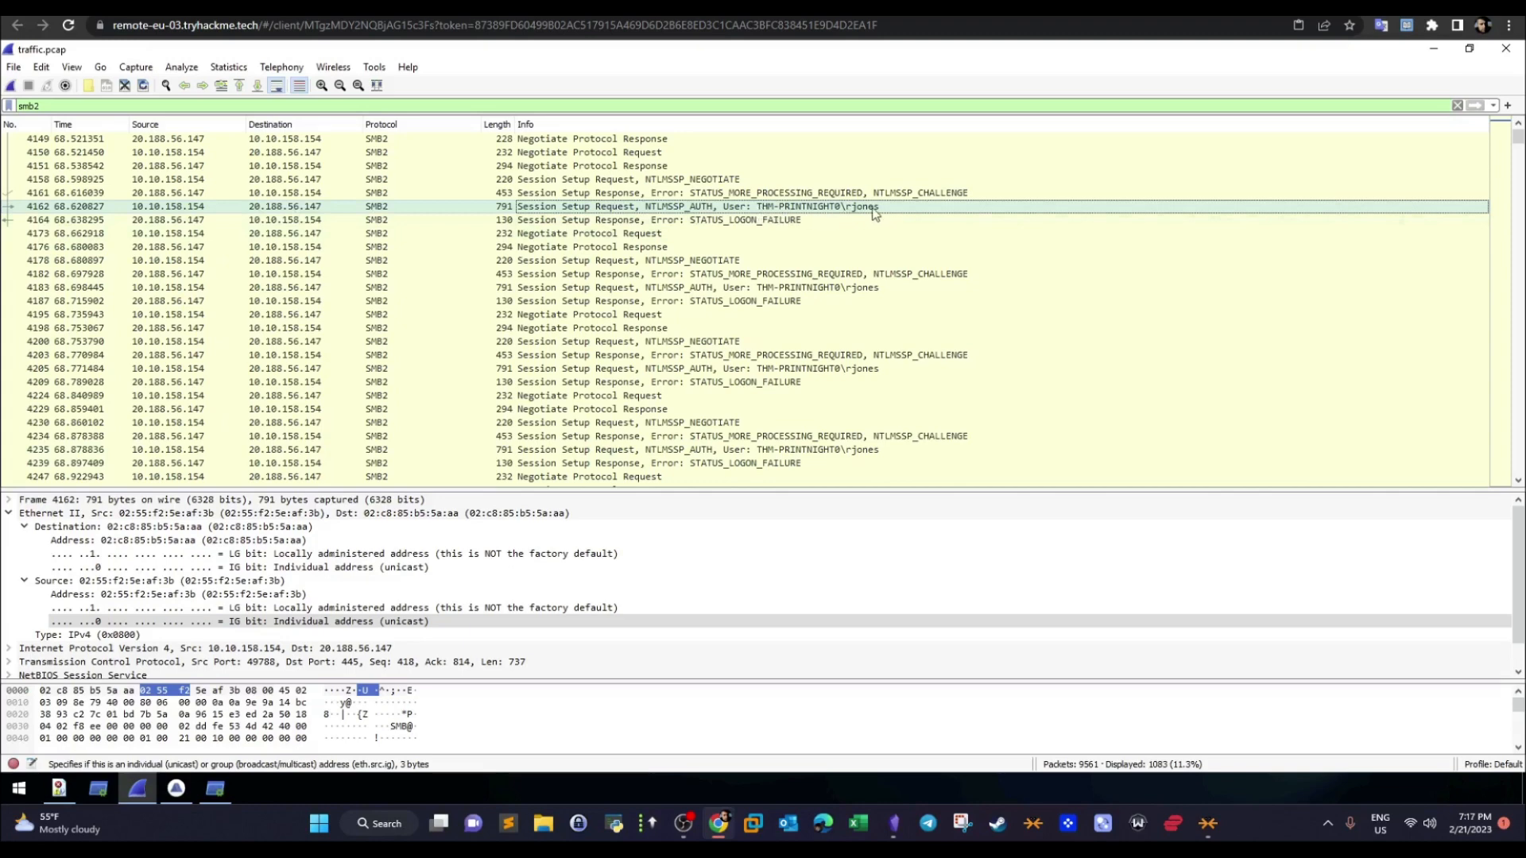
{"action": "left_click", "coordinate": [747, 223]}
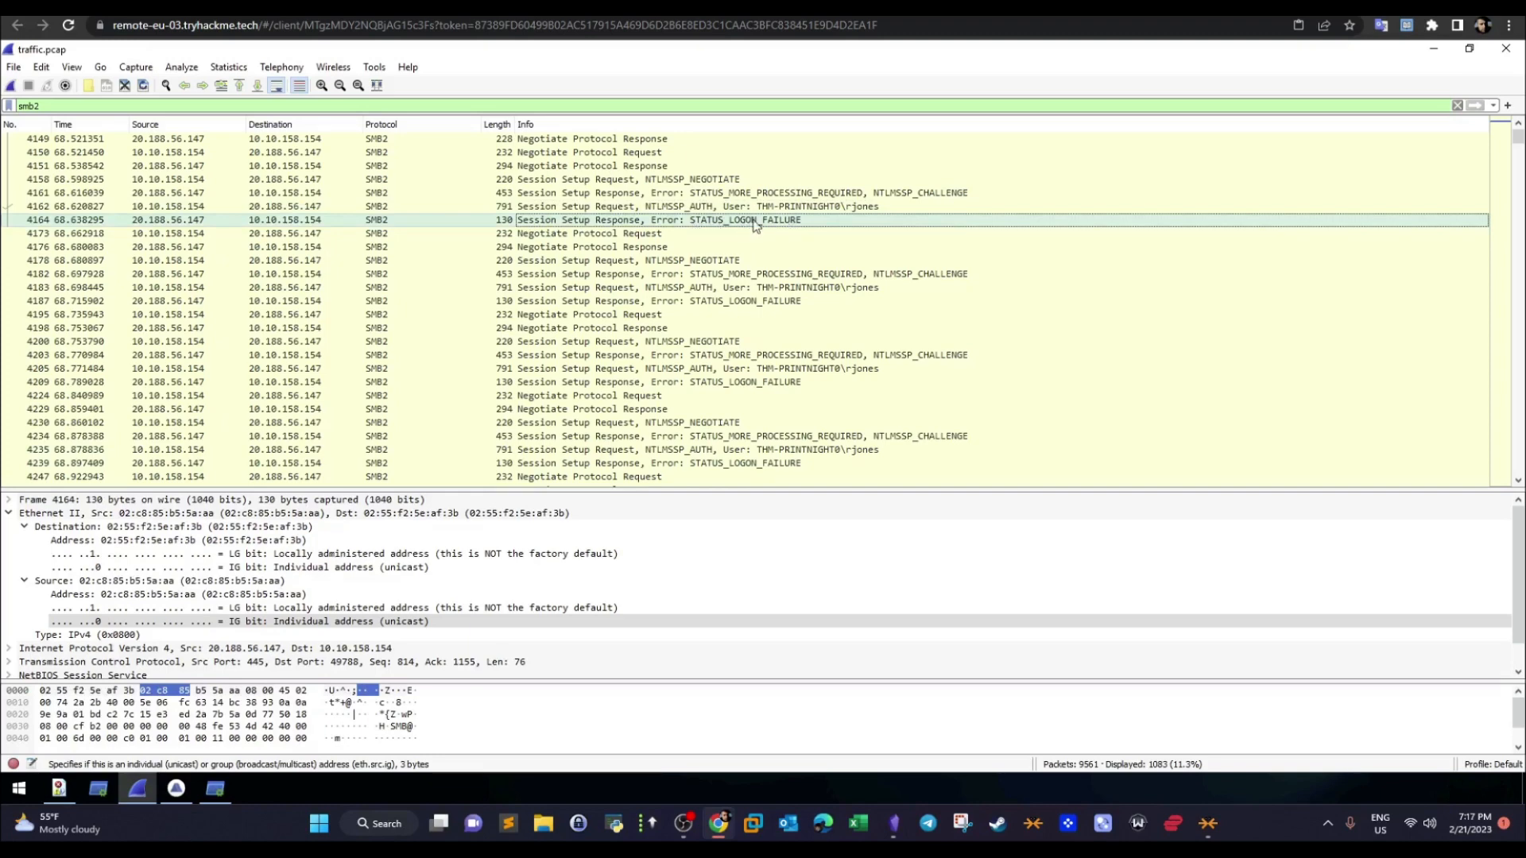
- Switch to the room page and highlight the user answer to the STATUS_LOGON_FAILURE question
{"action": "left_click", "coordinate": [508, 6]}
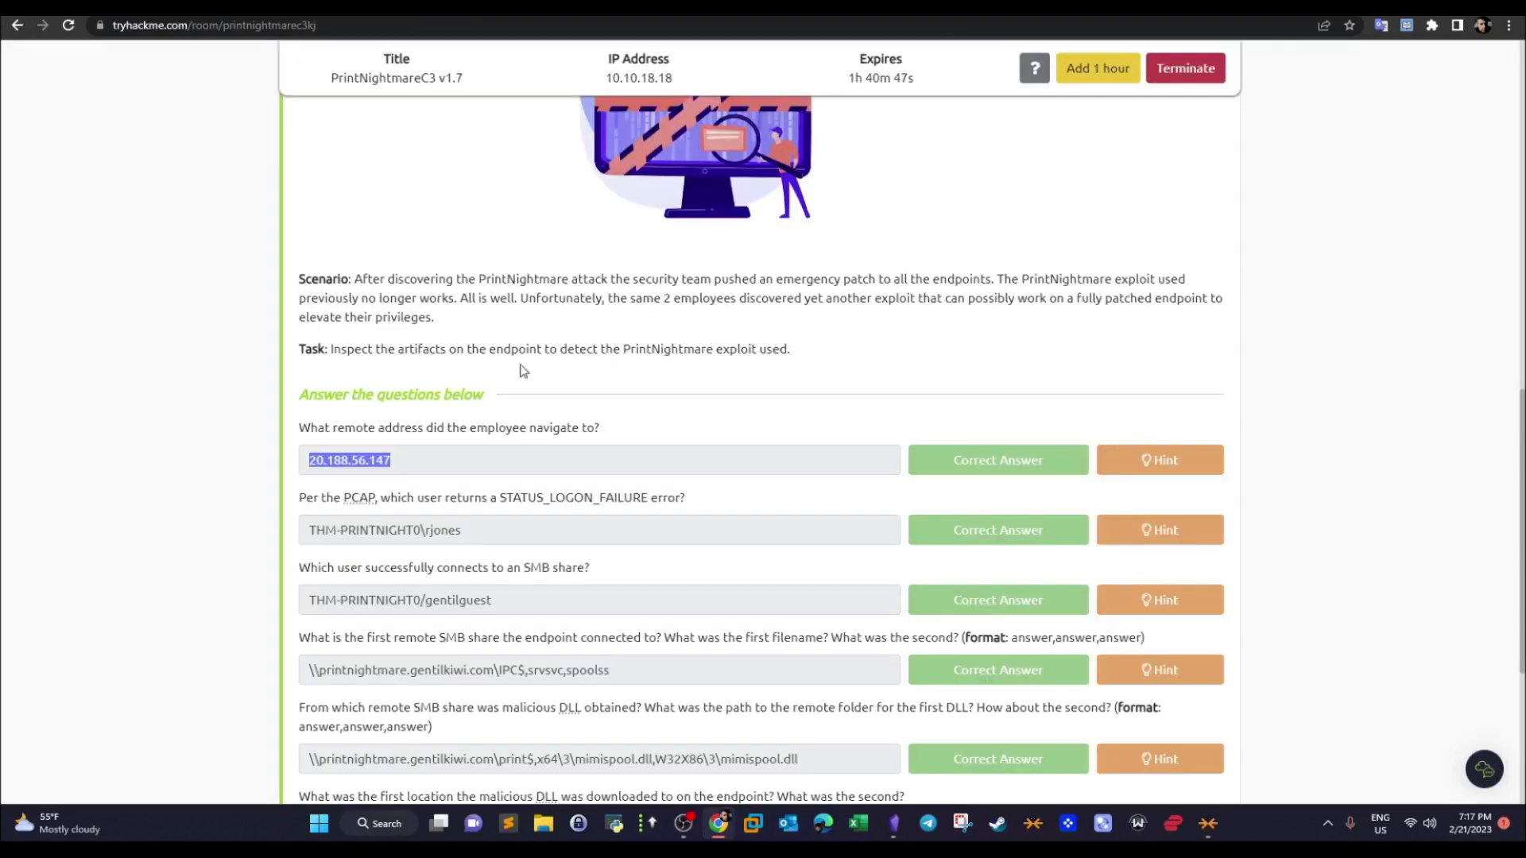
{"action": "left_click_drag", "start_coordinate": [461, 534], "coordinate": [302, 531]}
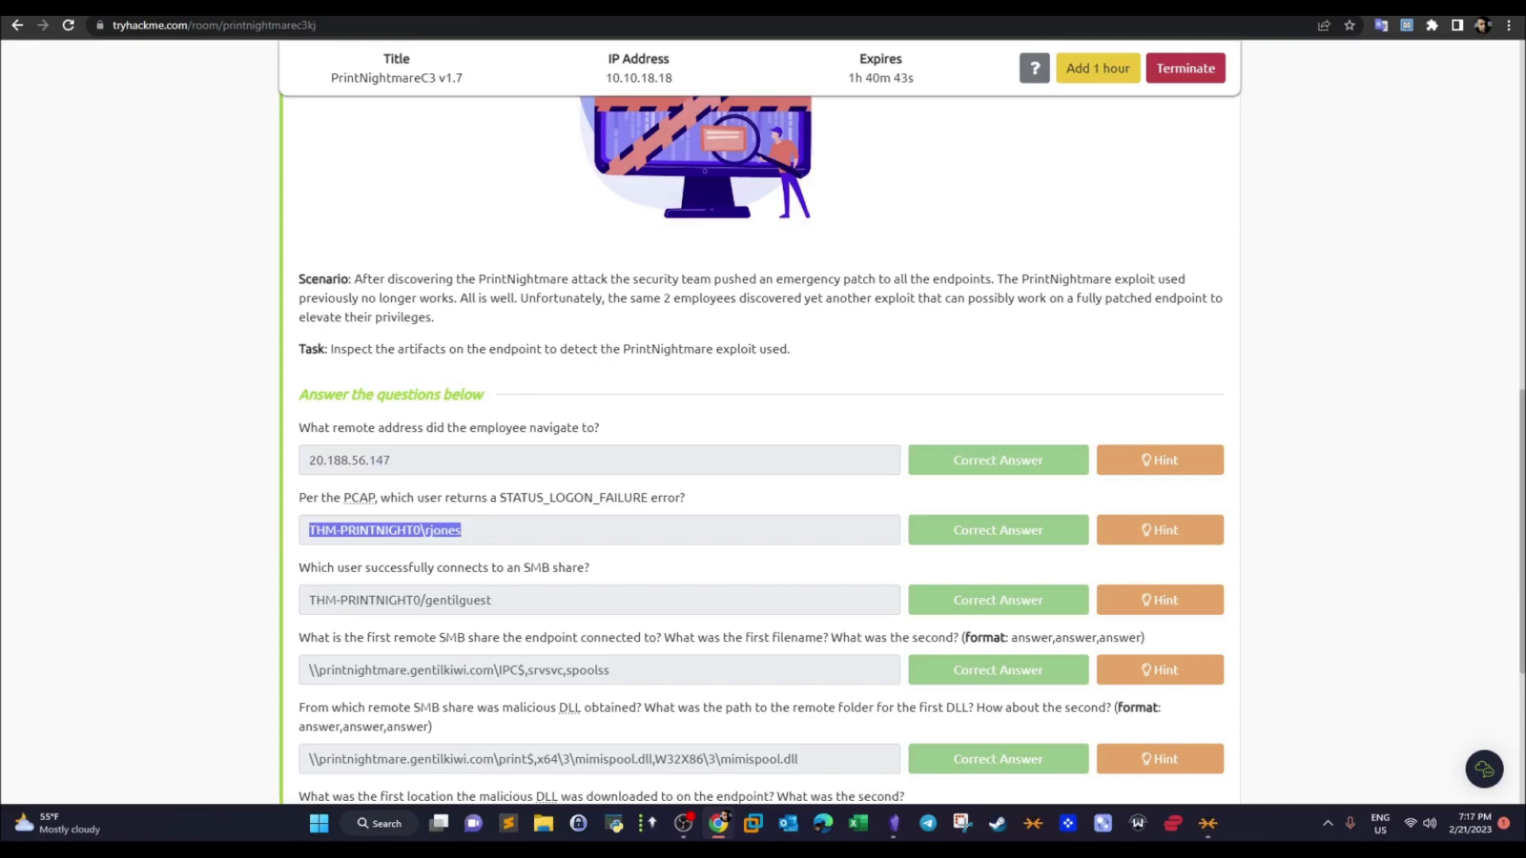
- Return to the capture and examine the repeated session setup requests and their STATUS_LOGON_FAILURE responses
{"action": "left_click", "coordinate": [652, 6]}
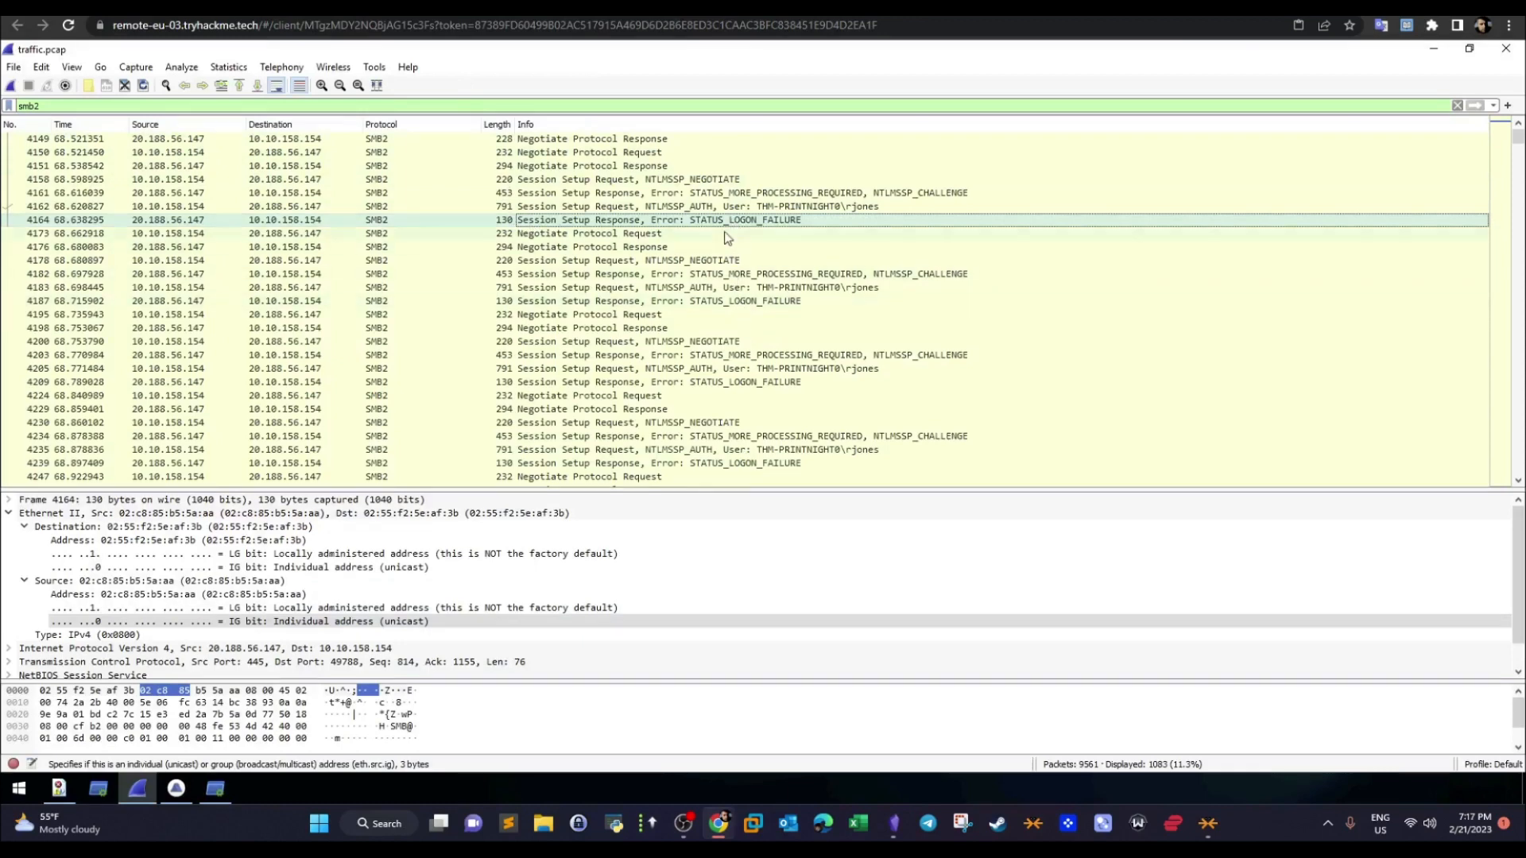
{"action": "left_click", "coordinate": [752, 302]}
{"action": "left_click", "coordinate": [775, 222]}
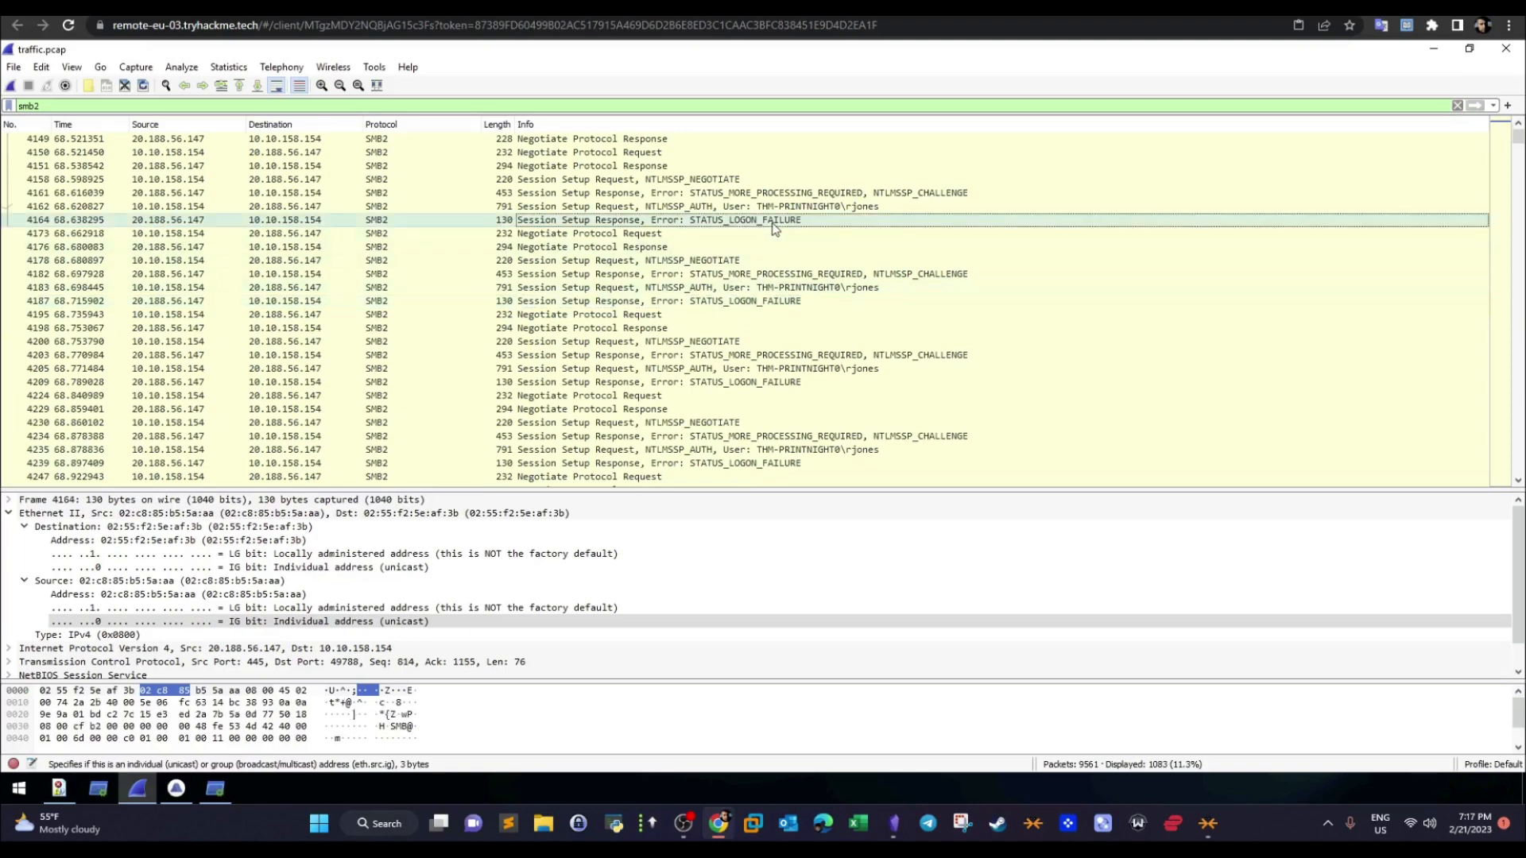
{"action": "left_click", "coordinate": [849, 208]}
{"action": "left_click", "coordinate": [857, 289]}
{"action": "left_click", "coordinate": [853, 370]}
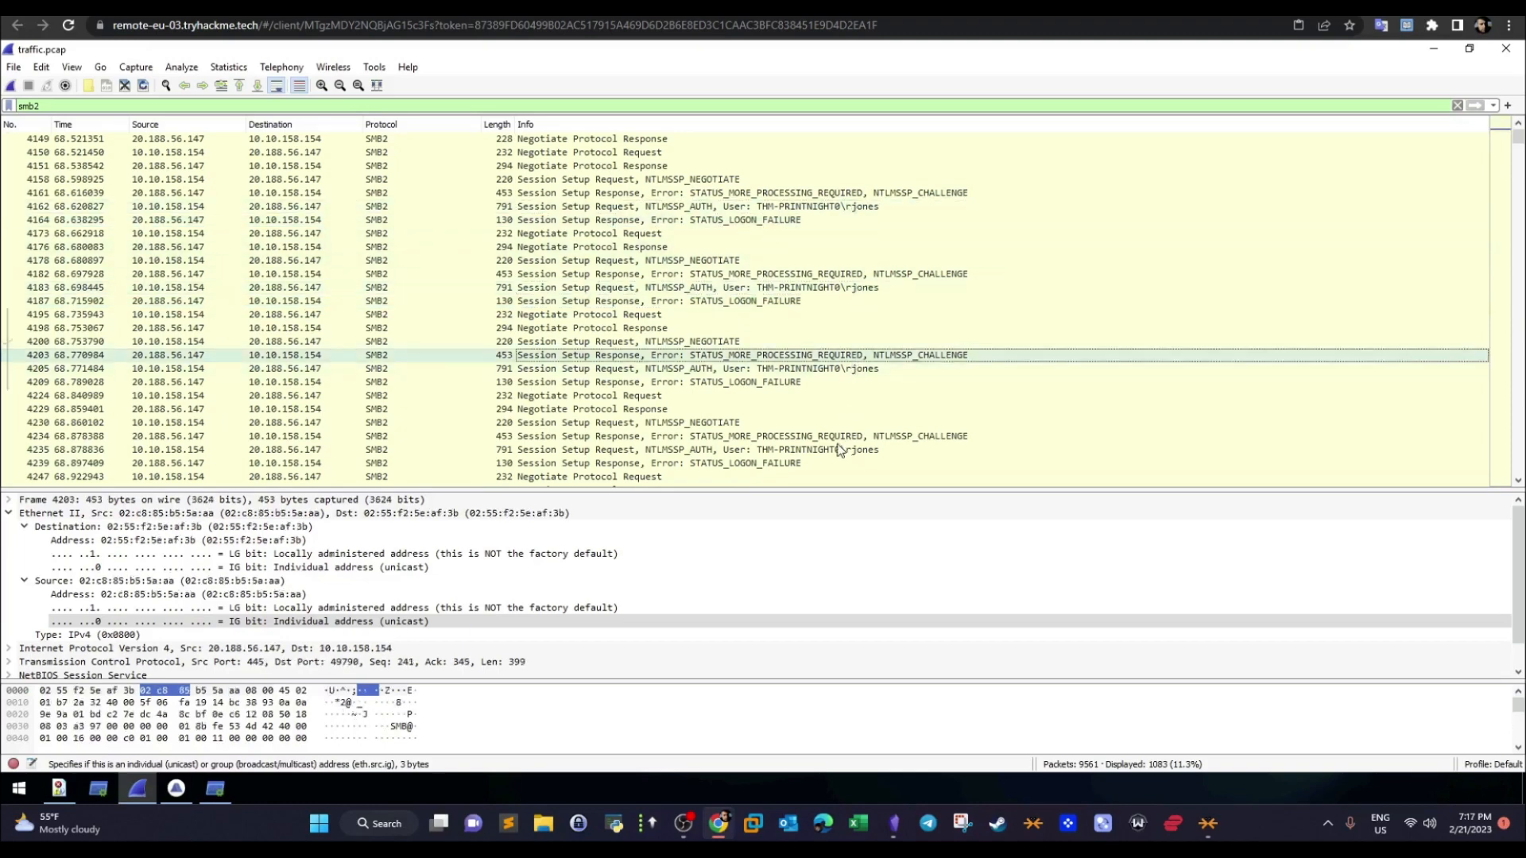
{"action": "left_click", "coordinate": [837, 449]}
- Look through the SMB2 packets beyond the repeated logon failures for a session setup by a different user
{"action": "scroll", "coordinate": [1519, 490], "scroll_direction": "down", "scroll_amount": 6}
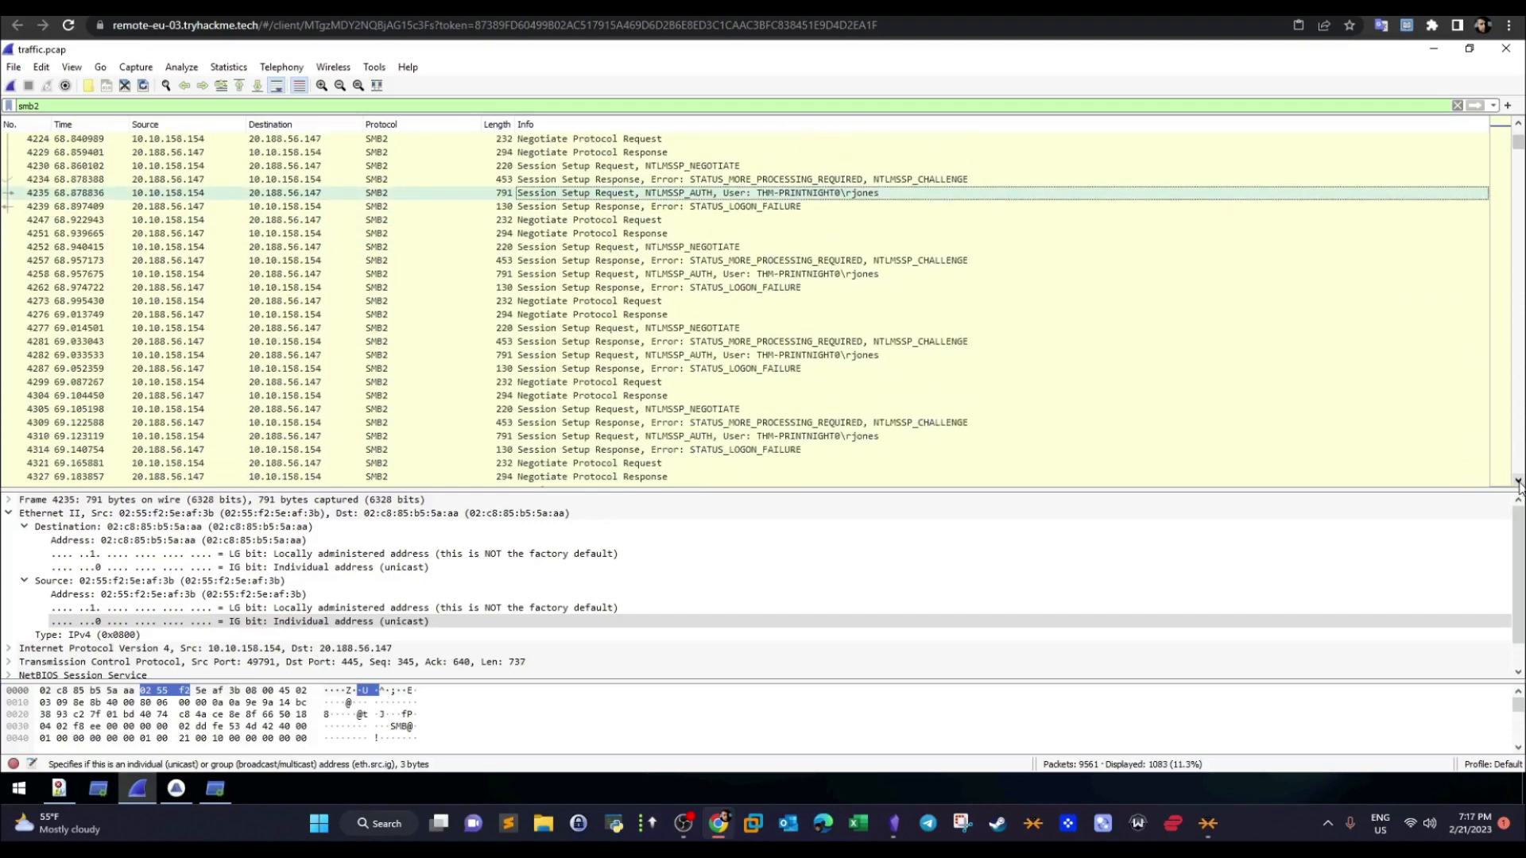
{"action": "left_click", "coordinate": [1519, 481]}
{"action": "left_click", "coordinate": [1519, 481]}
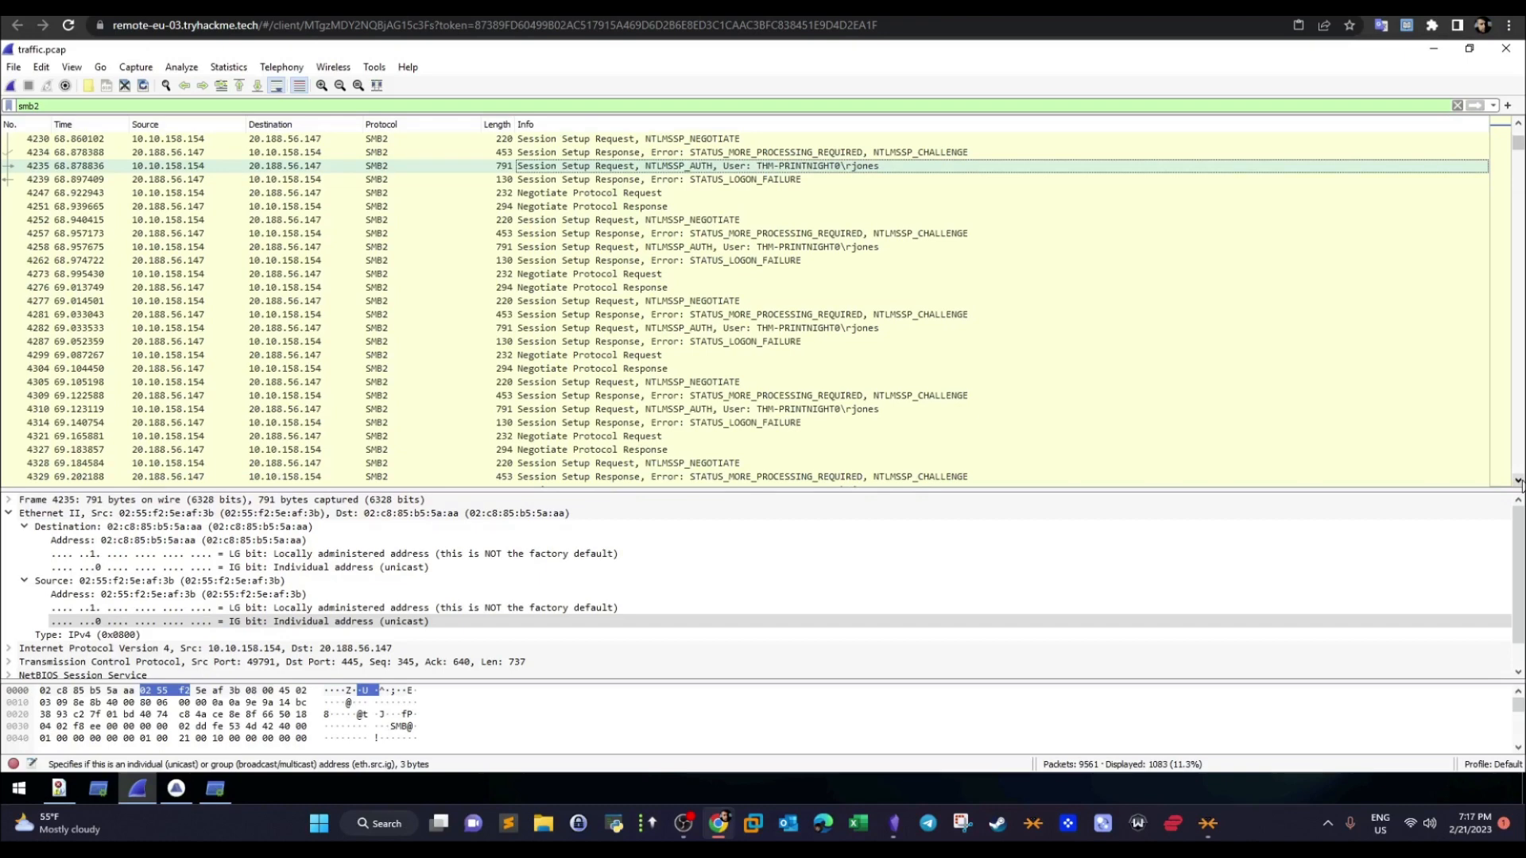
{"action": "left_click", "coordinate": [1518, 481]}
{"action": "left_click", "coordinate": [1518, 481]}
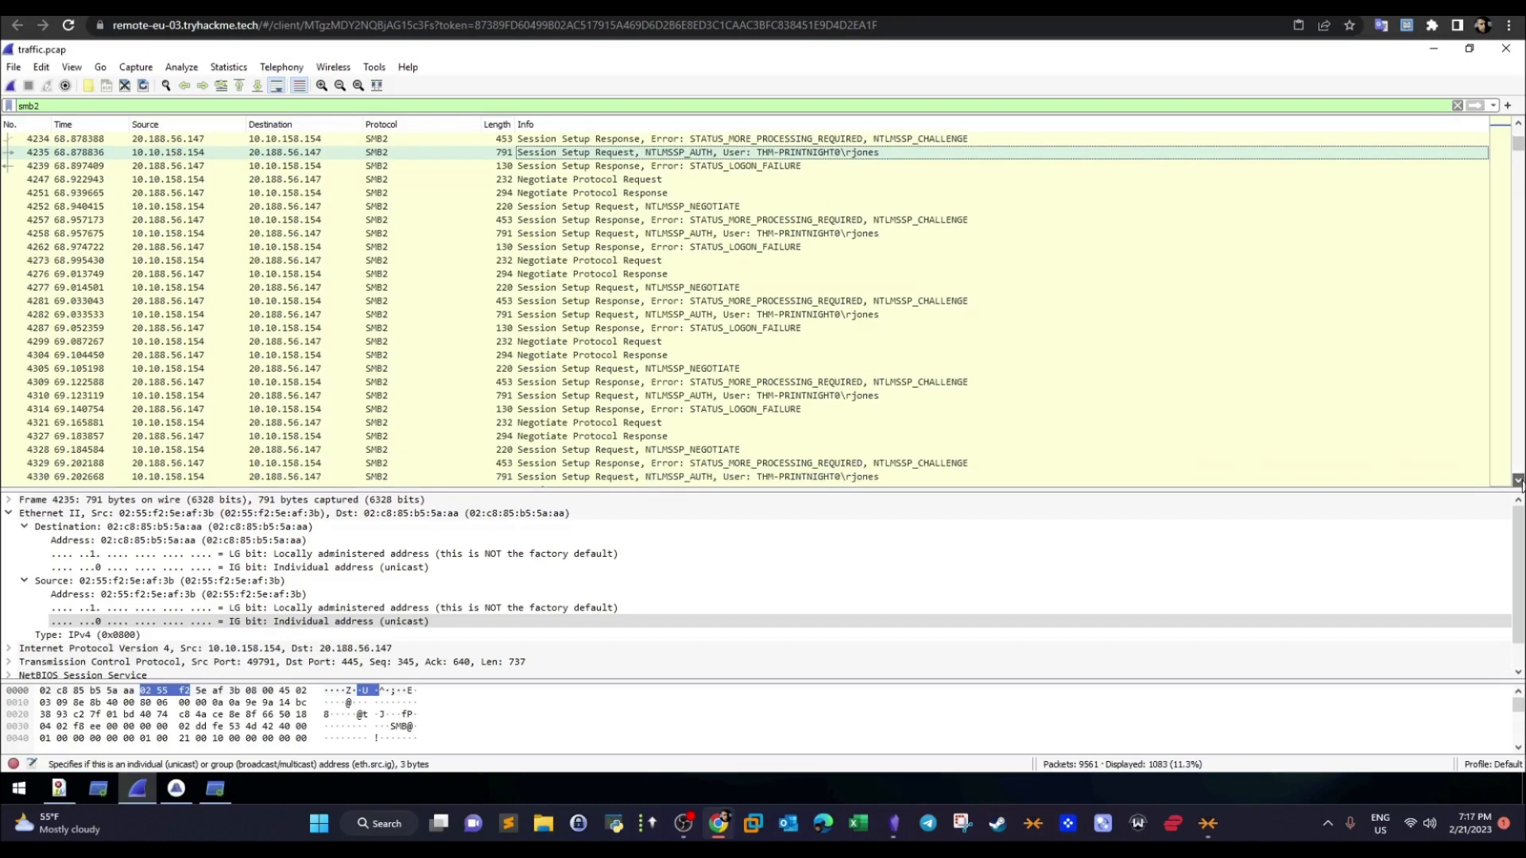
{"action": "left_click", "coordinate": [1519, 480]}
{"action": "left_click", "coordinate": [1519, 481]}
{"action": "left_click", "coordinate": [1519, 481]}
{"action": "left_click", "coordinate": [1518, 481]}
{"action": "left_click", "coordinate": [1518, 481]}
{"action": "left_click", "coordinate": [1518, 481]}
{"action": "left_click", "coordinate": [1519, 481]}
{"action": "left_click", "coordinate": [1519, 481]}
{"action": "left_click", "coordinate": [1518, 481]}
{"action": "left_click", "coordinate": [1518, 481]}
{"action": "left_click", "coordinate": [1518, 481]}
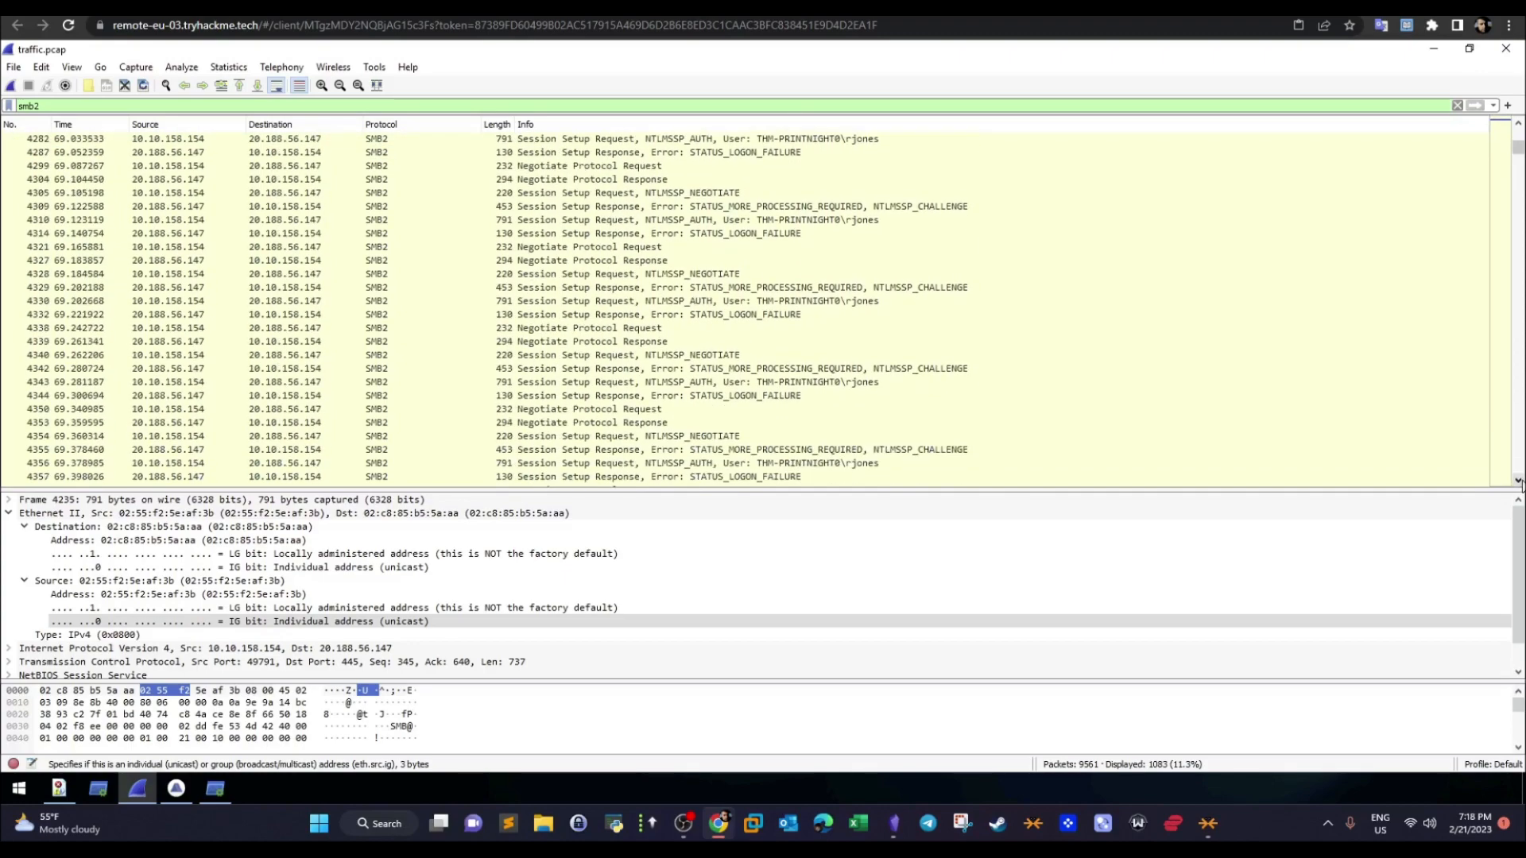
{"action": "left_click", "coordinate": [1518, 481]}
{"action": "left_click", "coordinate": [1518, 481]}
{"action": "left_click", "coordinate": [1518, 481]}
{"action": "left_click", "coordinate": [1518, 481]}
{"action": "left_click", "coordinate": [1518, 480]}
{"action": "left_click", "coordinate": [1518, 481]}
{"action": "left_click", "coordinate": [1519, 481]}
{"action": "left_click", "coordinate": [1519, 481]}
{"action": "left_click", "coordinate": [1519, 481]}
{"action": "left_click", "coordinate": [1518, 481]}
{"action": "left_click", "coordinate": [1519, 481]}
{"action": "left_click", "coordinate": [1518, 481]}
{"action": "left_click", "coordinate": [1519, 481]}
{"action": "left_click", "coordinate": [1519, 481]}
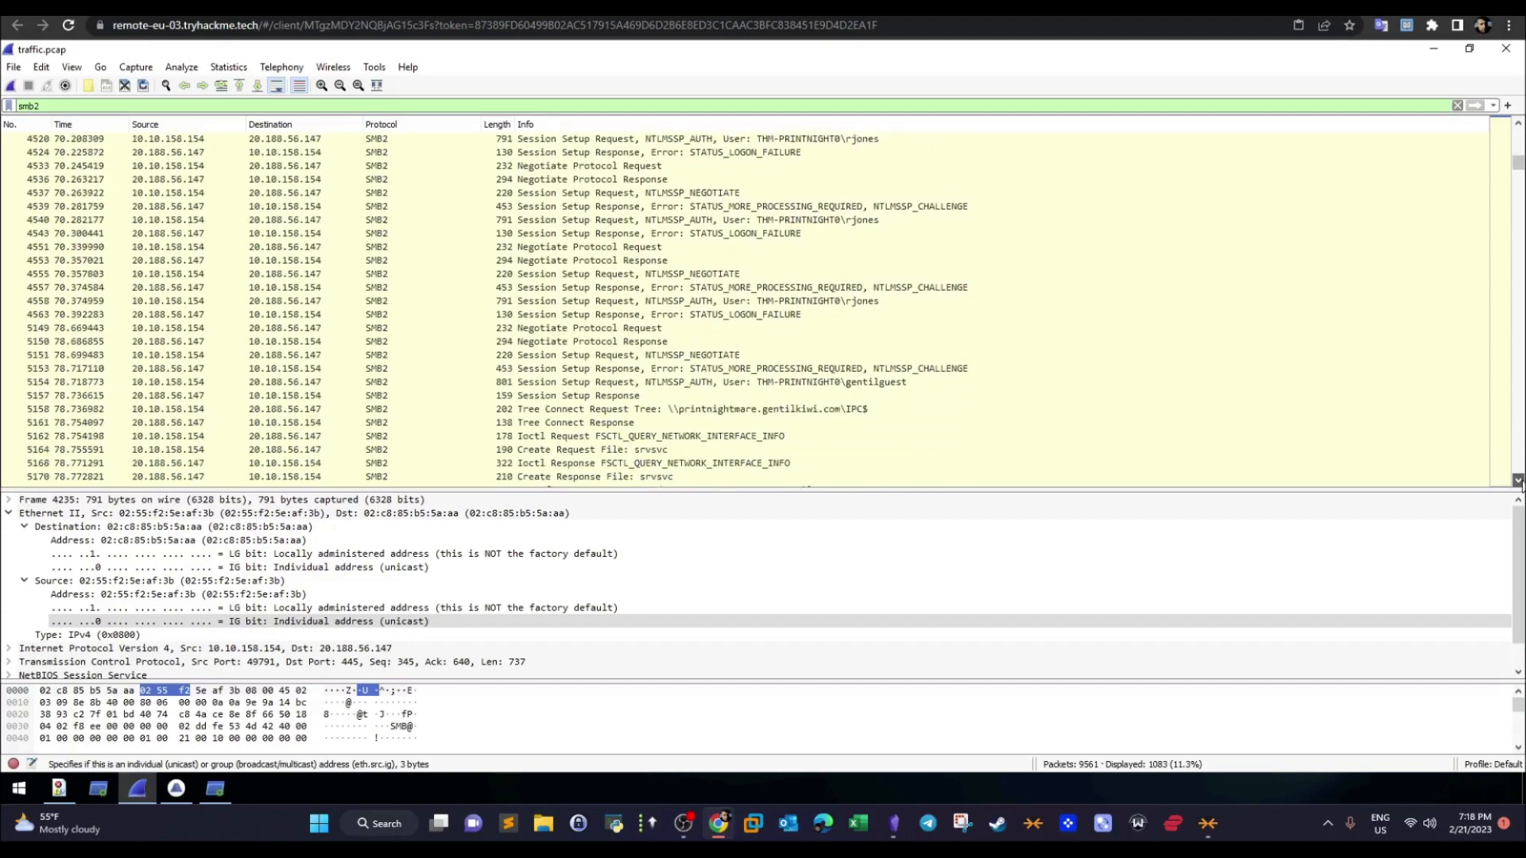
{"action": "left_click", "coordinate": [1519, 481]}
{"action": "left_click", "coordinate": [1518, 481]}
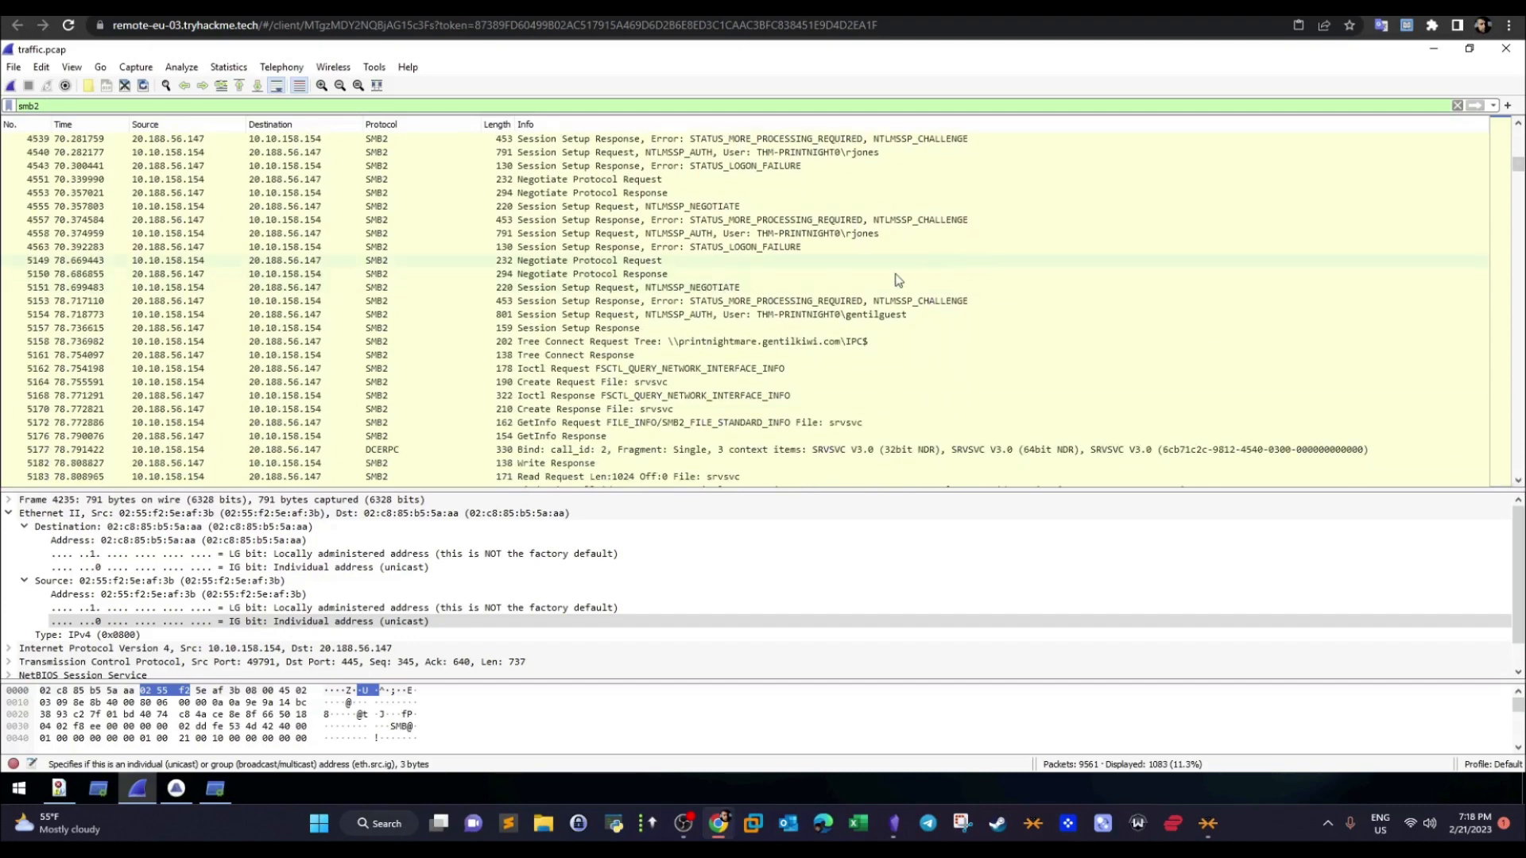
- Trace the guest user's session setup request and response to the tree connect request for \\printnightmare.gentilkiwi.com\IPC$
{"action": "left_click", "coordinate": [804, 315]}
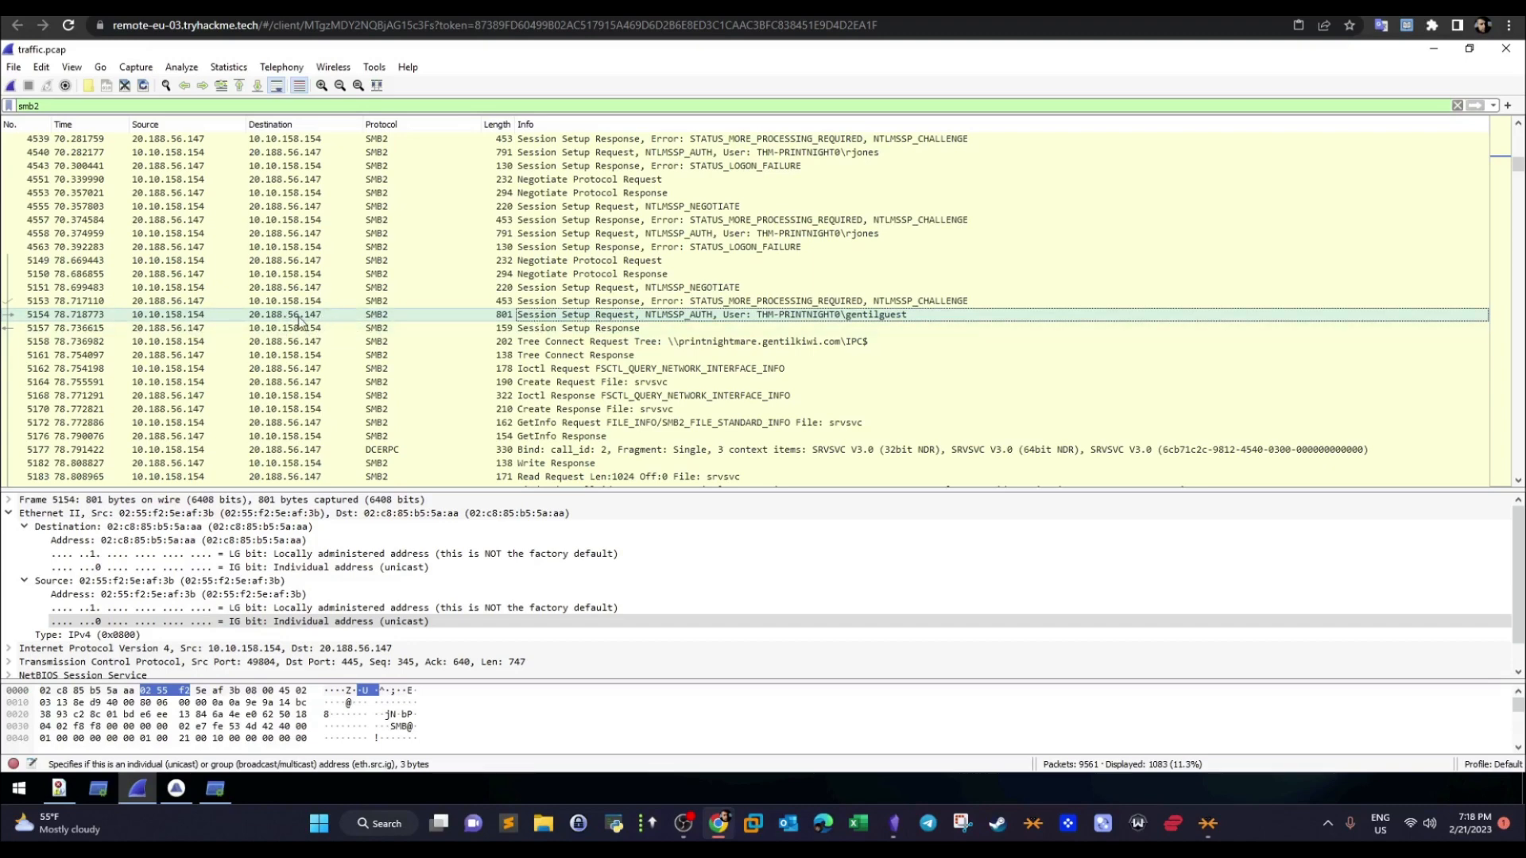
{"action": "left_click", "coordinate": [570, 327]}
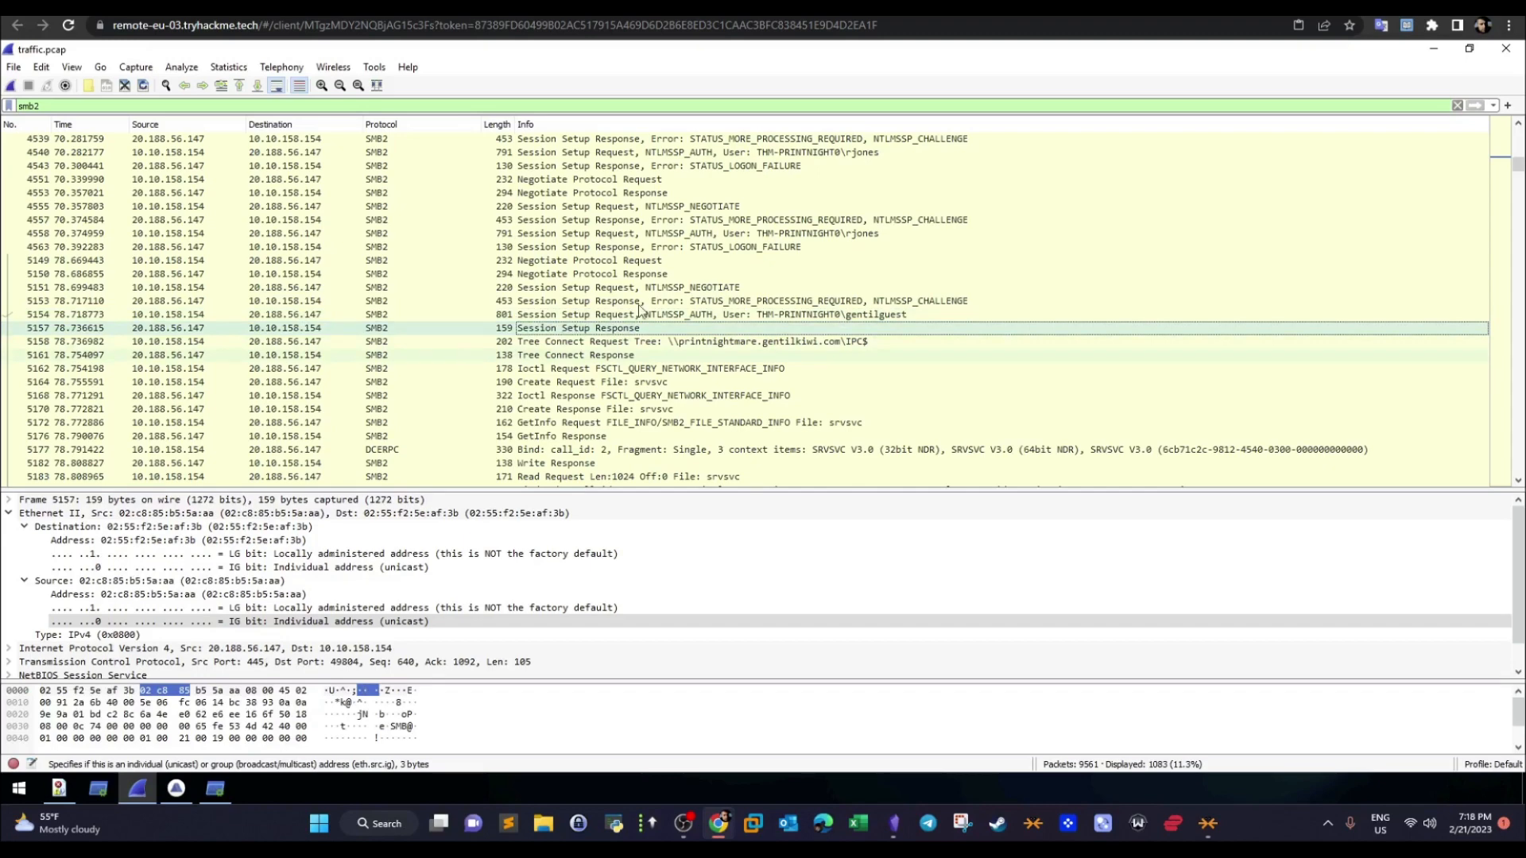
{"action": "left_click", "coordinate": [557, 343]}
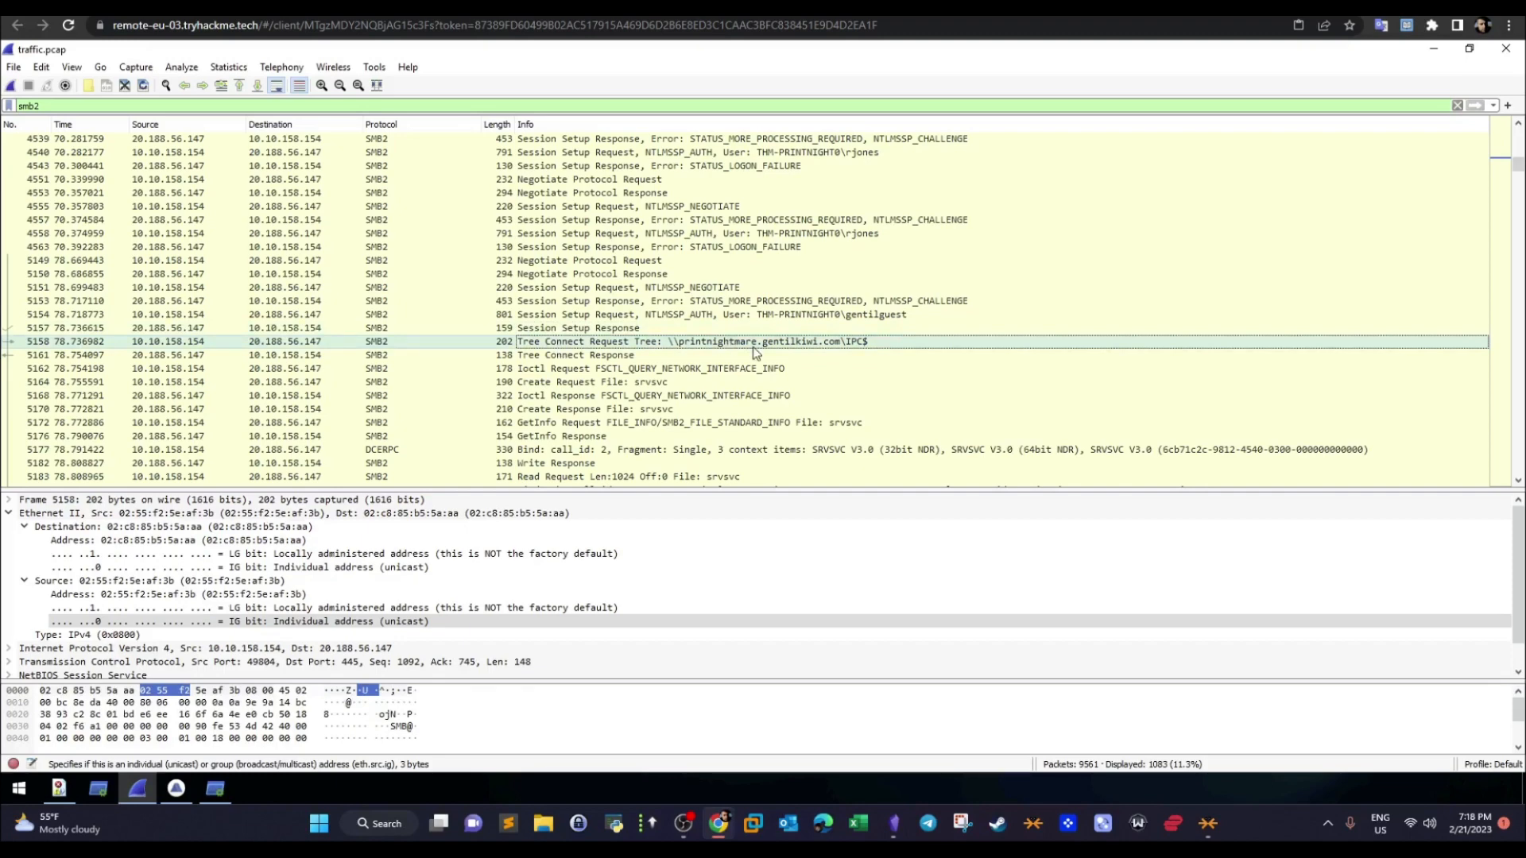
{"action": "left_click", "coordinate": [880, 316]}
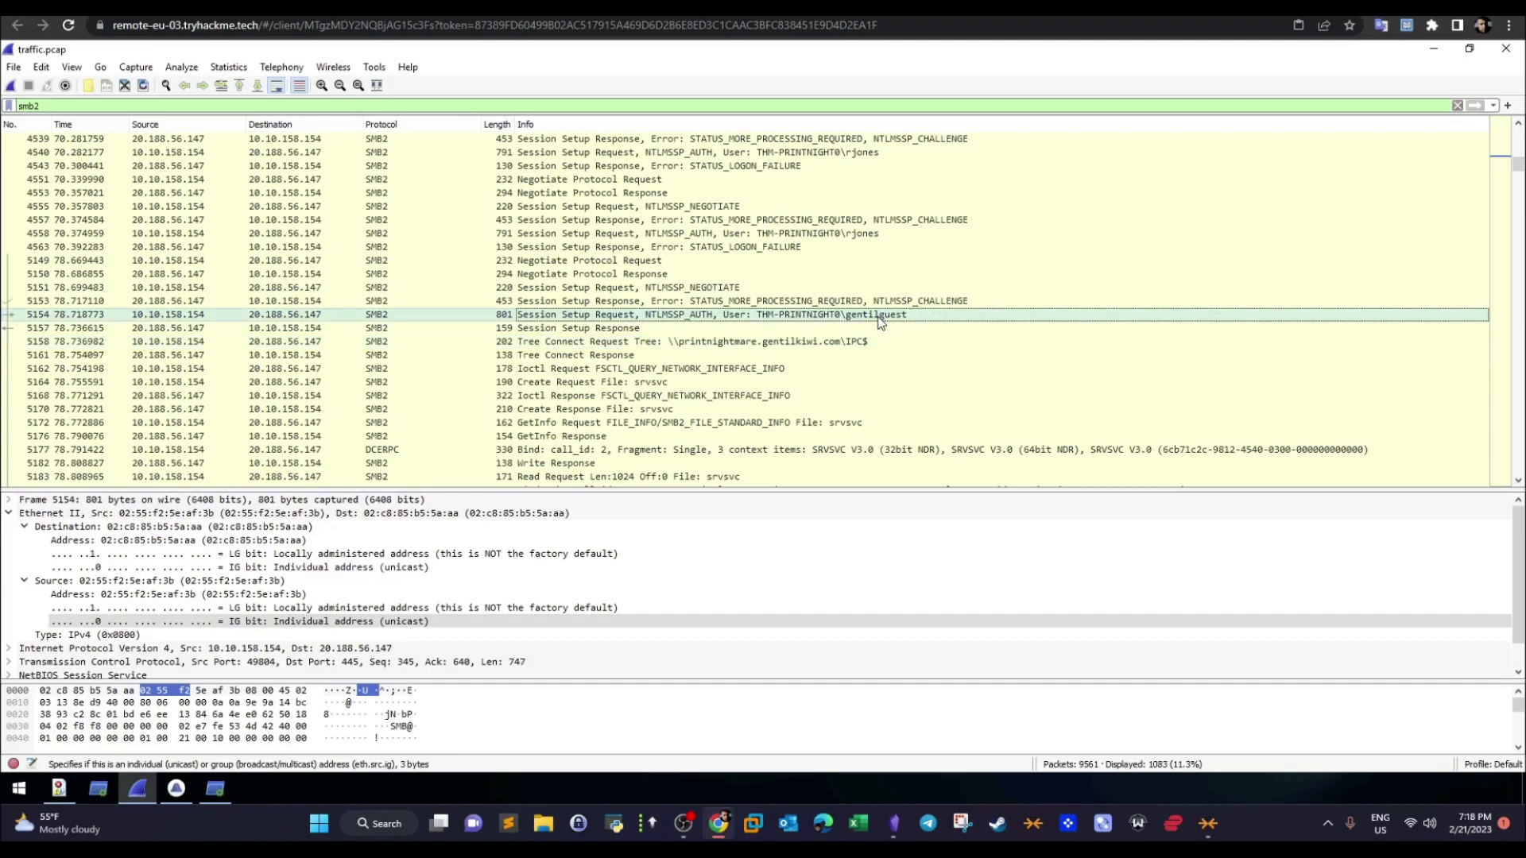
{"action": "left_click", "coordinate": [842, 345]}
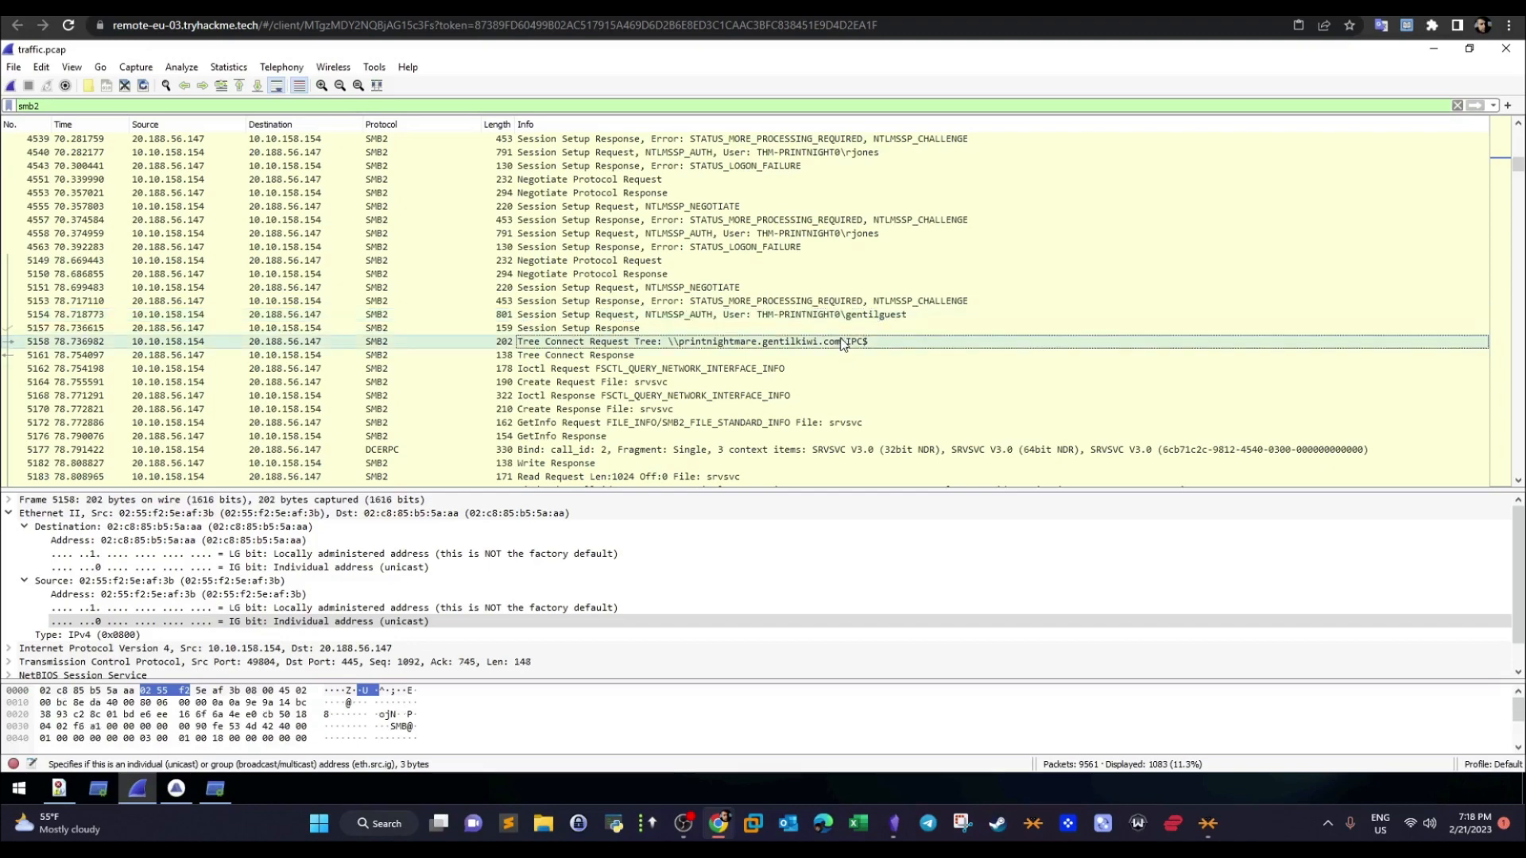
- Switch to the room page and highlight the SMB share user answer, the first-share question and its \\printnightmare.gentilkiwi.com\IPC$ answer
{"action": "left_click", "coordinate": [397, 6]}
{"action": "left_click_drag", "start_coordinate": [499, 599], "coordinate": [309, 601]}
{"action": "left_click_drag", "start_coordinate": [311, 672], "coordinate": [523, 680]}
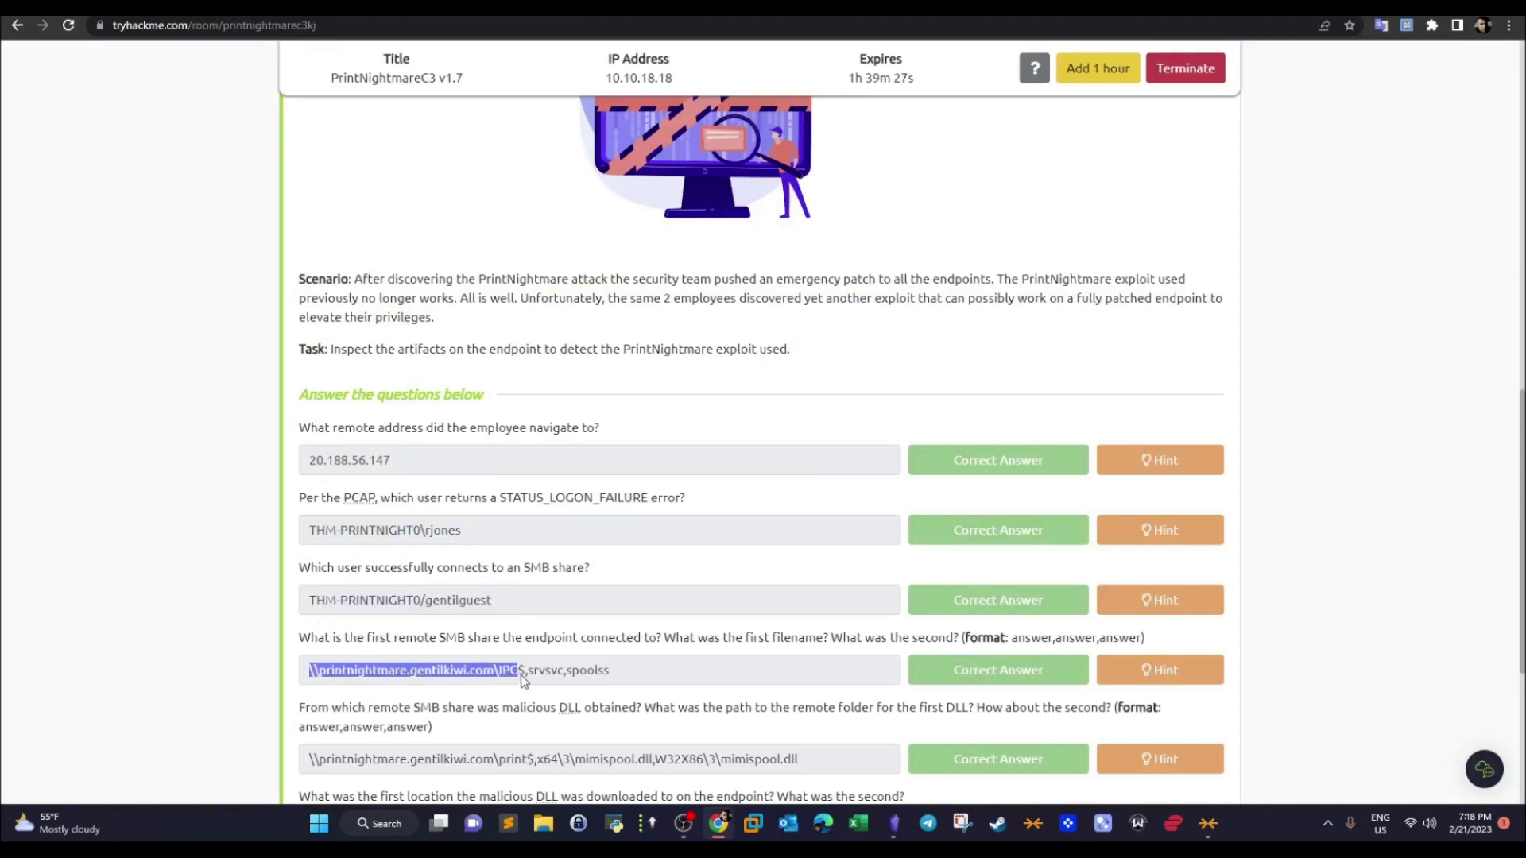
{"action": "left_click_drag", "start_coordinate": [311, 639], "coordinate": [657, 639]}
{"action": "left_click_drag", "start_coordinate": [527, 676], "coordinate": [315, 681]}
- Return to the capture and follow the packets after the IPC$ tree connect to the srvsvc create request and response
{"action": "left_click", "coordinate": [525, 6]}
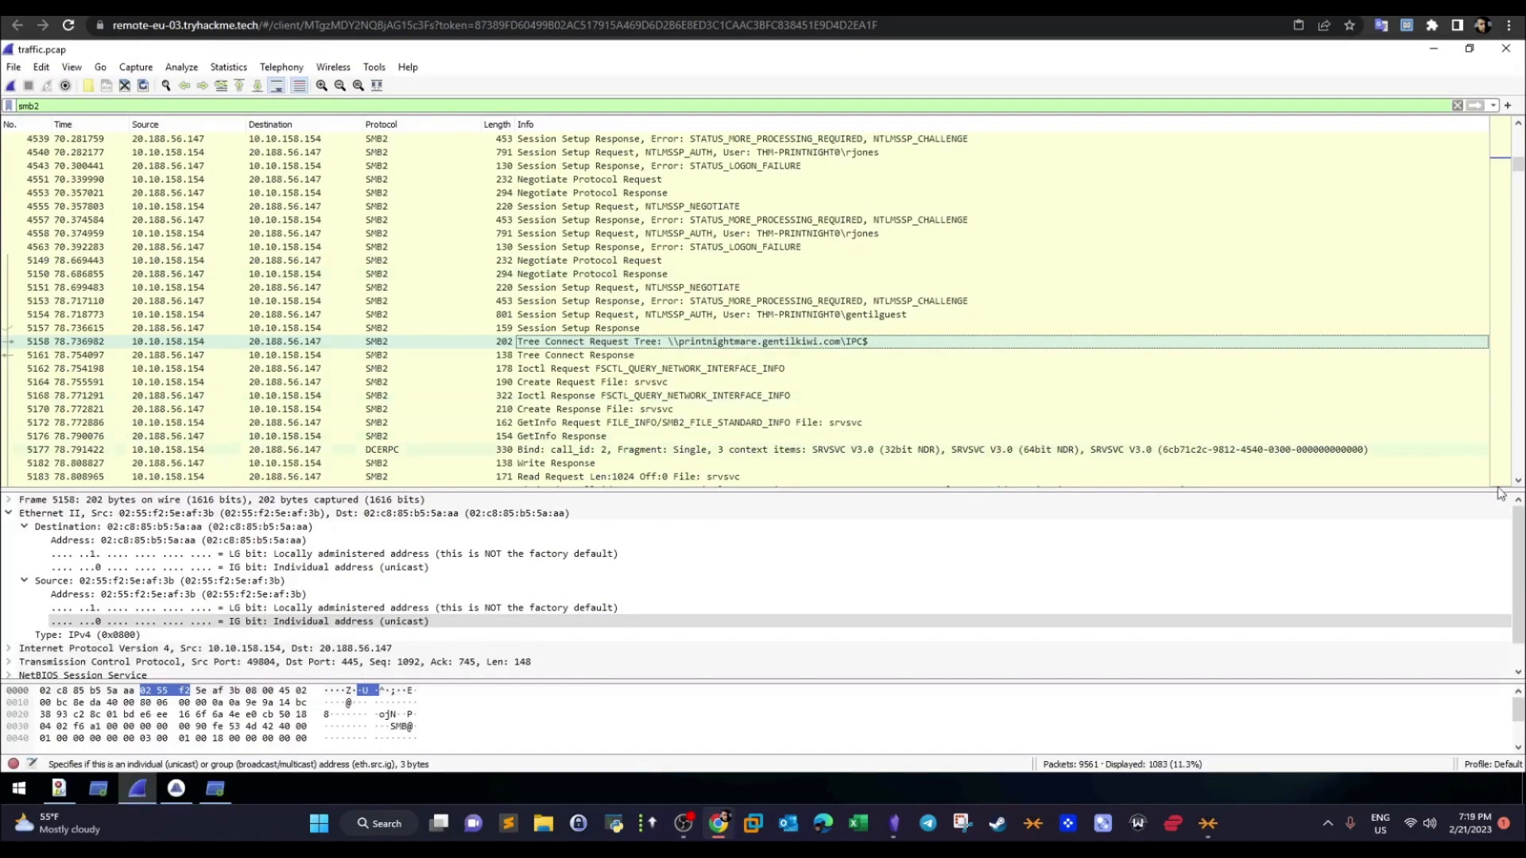
{"action": "scroll", "coordinate": [907, 318], "scroll_direction": "down", "scroll_amount": 1}
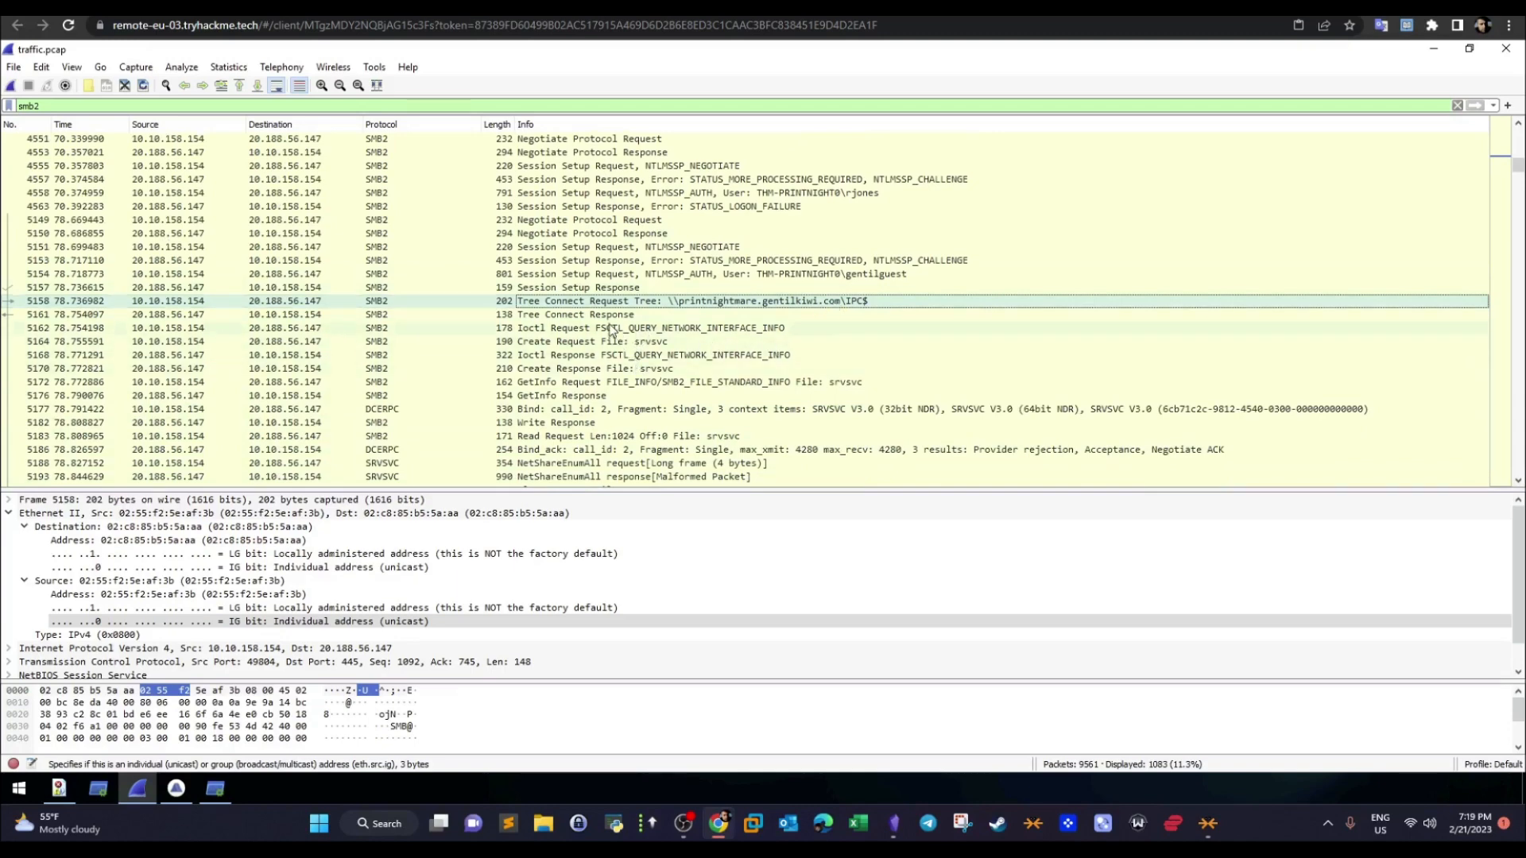
{"action": "key", "text": "Down"}
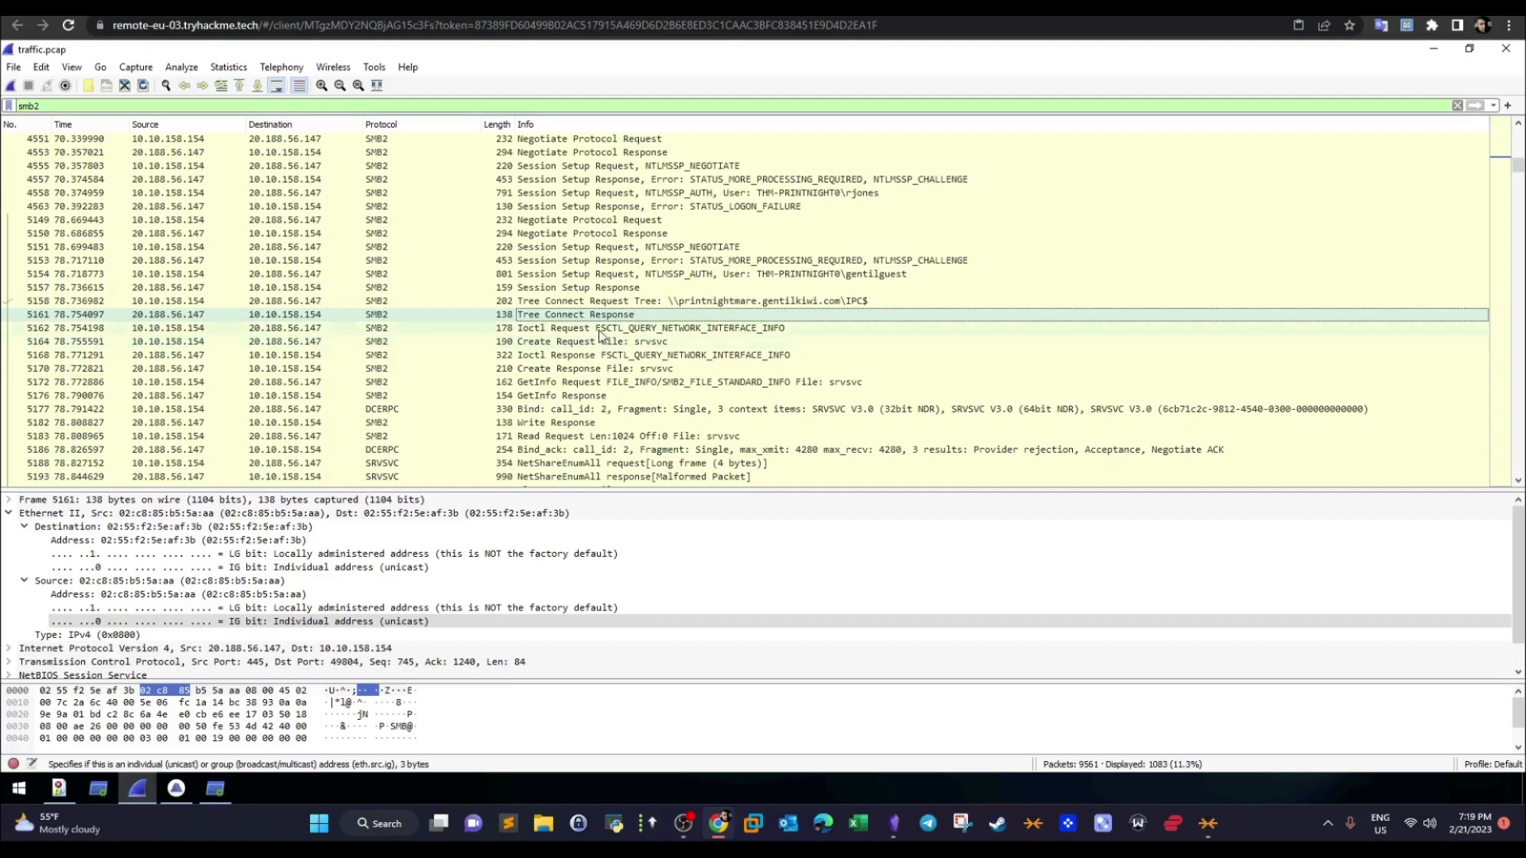
{"action": "key", "text": "Down"}
{"action": "key", "text": "Down"}
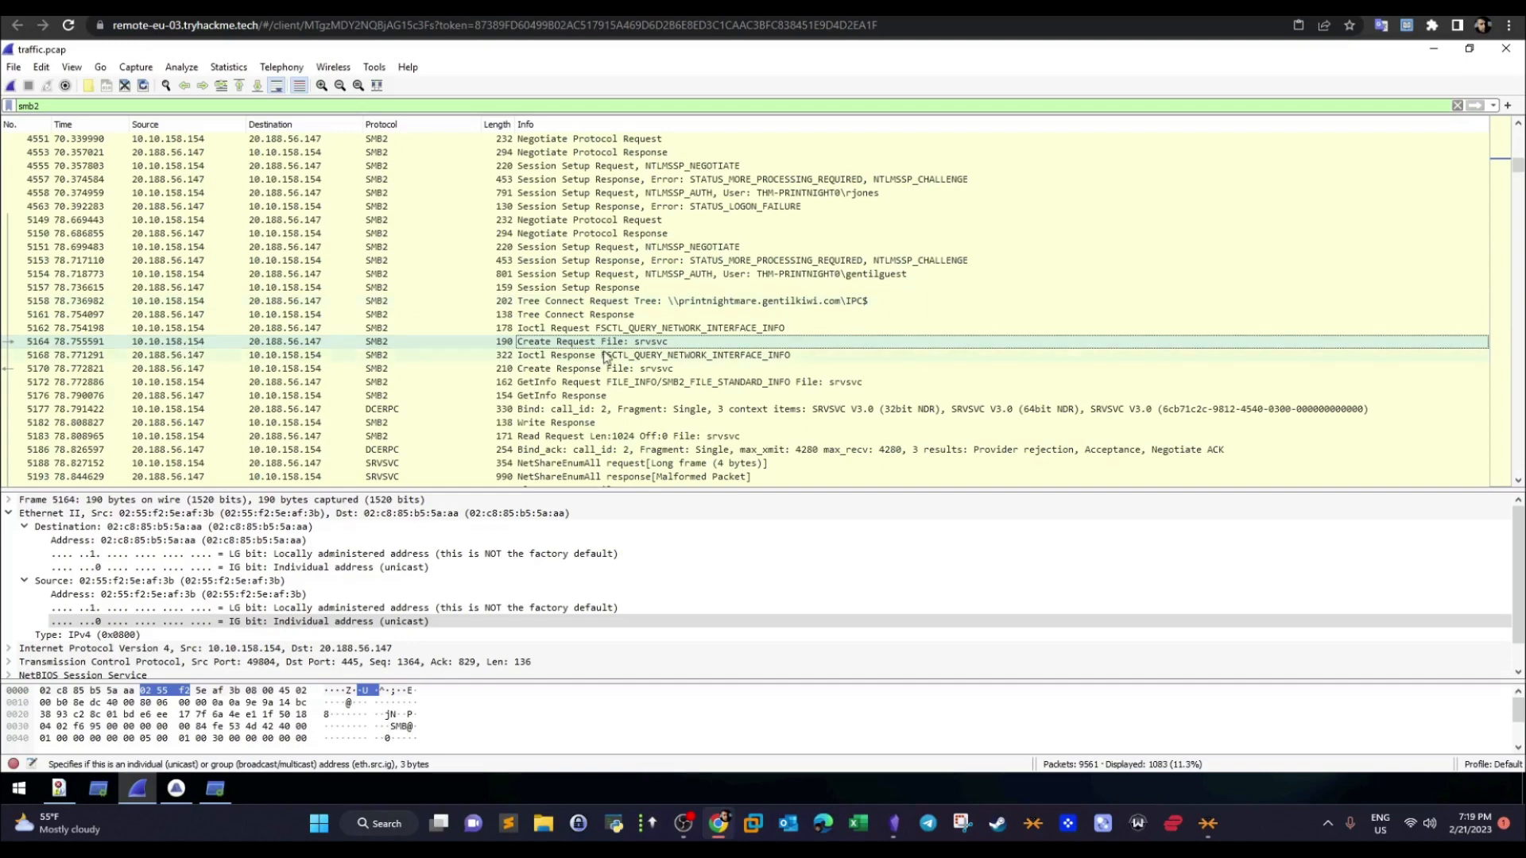
{"action": "left_click", "coordinate": [653, 370]}
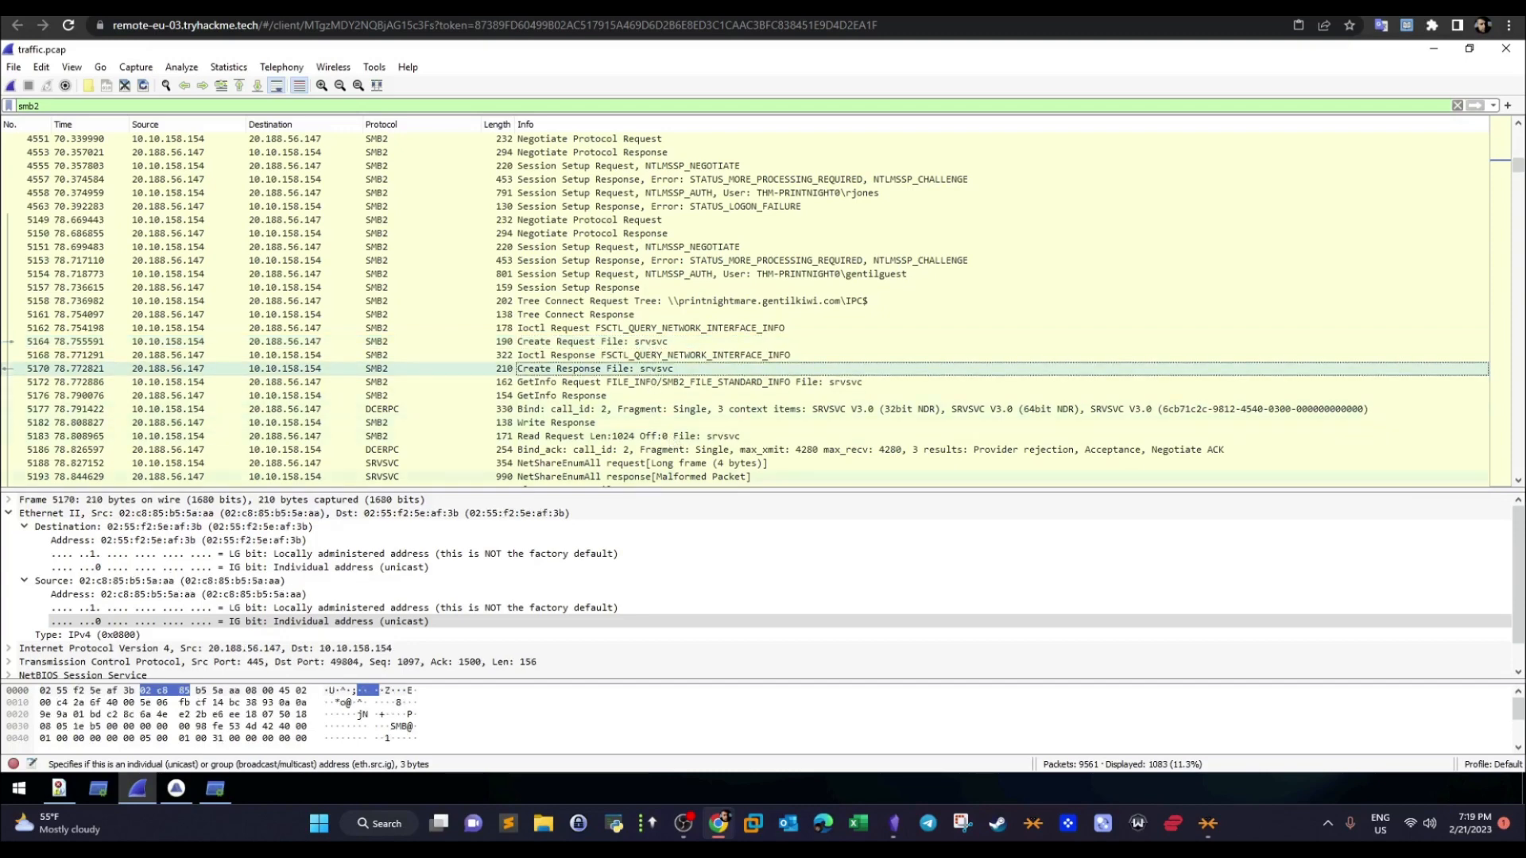
- Locate the first spoolss create request in the capture, and highlight srvsvc,spoolss in the answer on the room page
{"action": "scroll", "coordinate": [1520, 487], "scroll_direction": "down", "scroll_amount": 4}
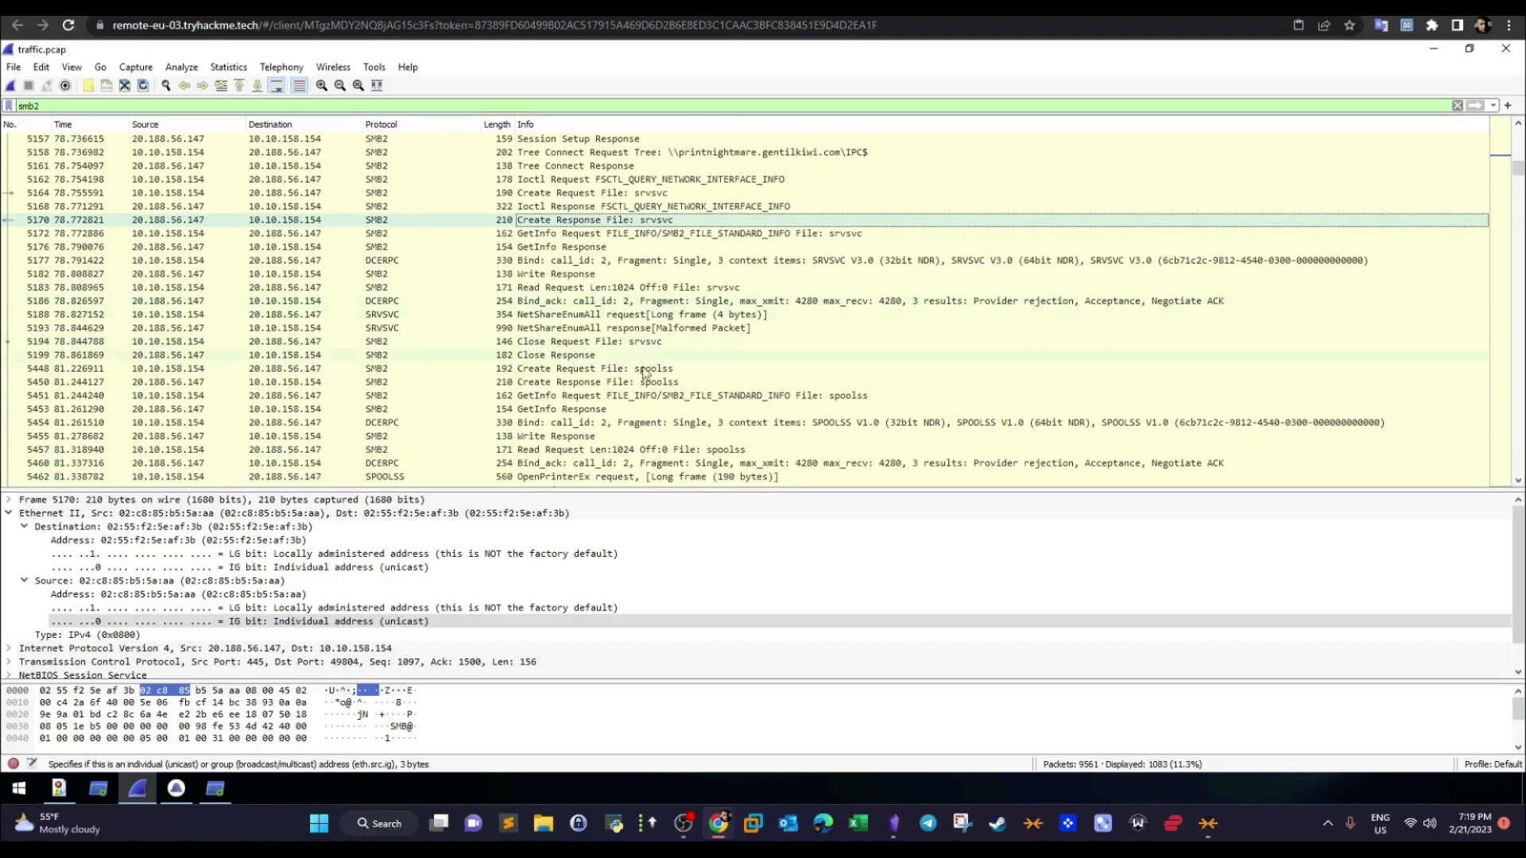
{"action": "left_click", "coordinate": [644, 369]}
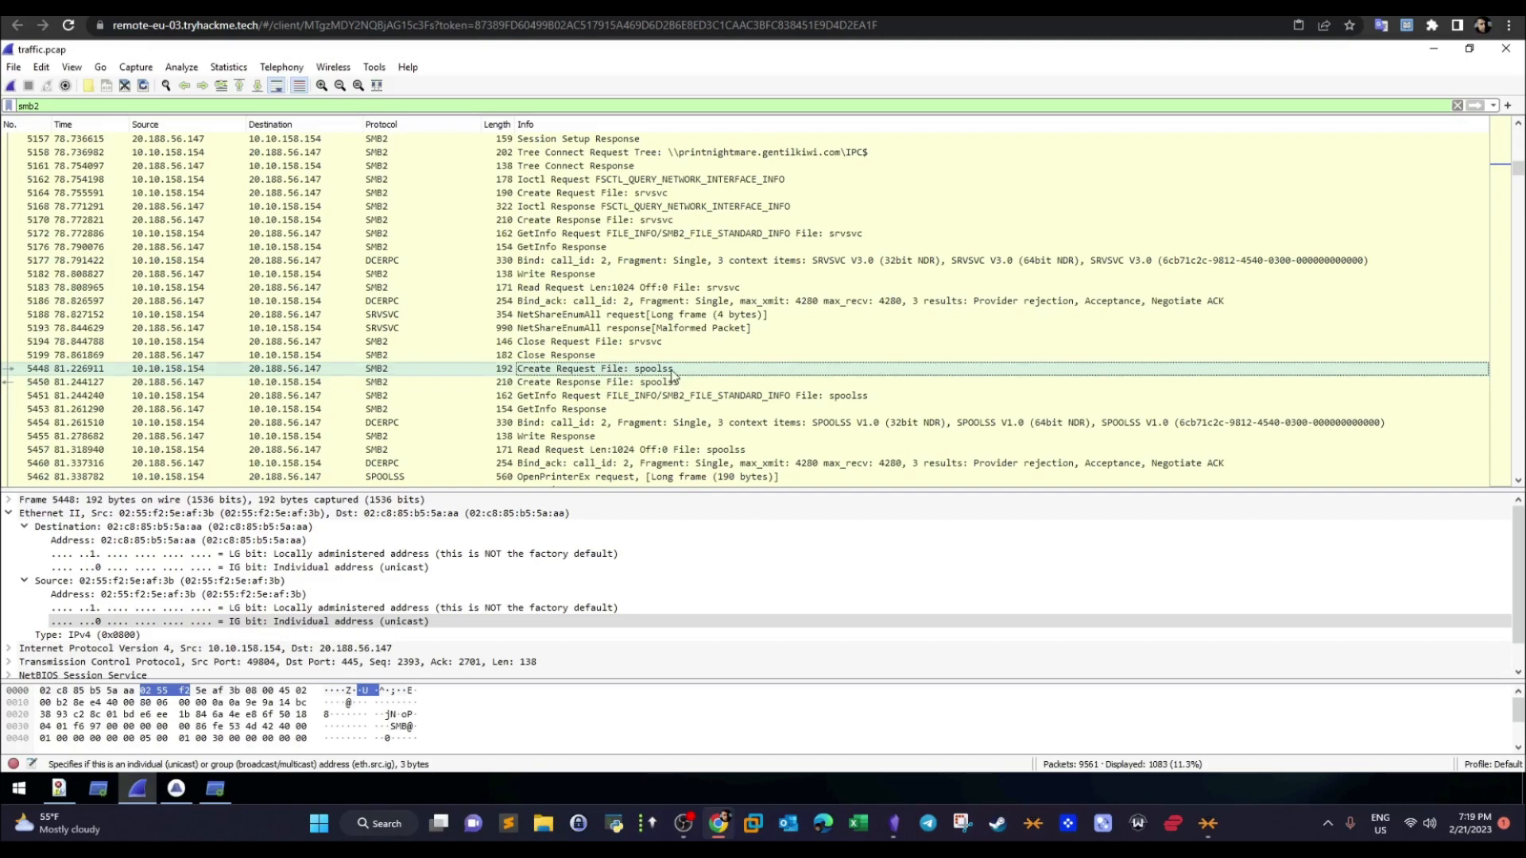
{"action": "left_click", "coordinate": [177, 371]}
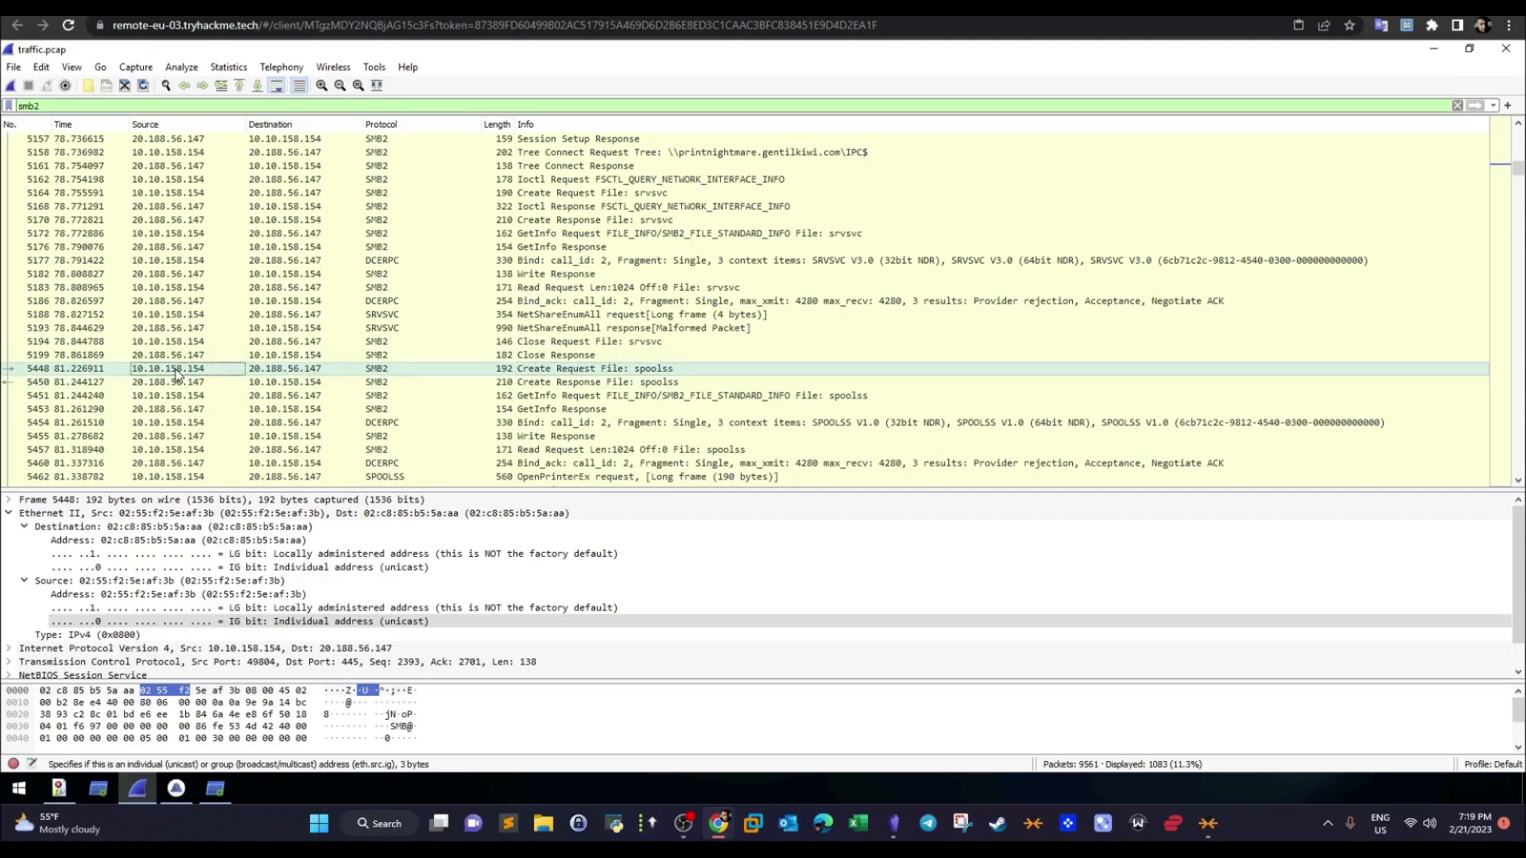
{"action": "left_click", "coordinate": [259, 6]}
{"action": "left_click_drag", "start_coordinate": [610, 668], "coordinate": [517, 666]}
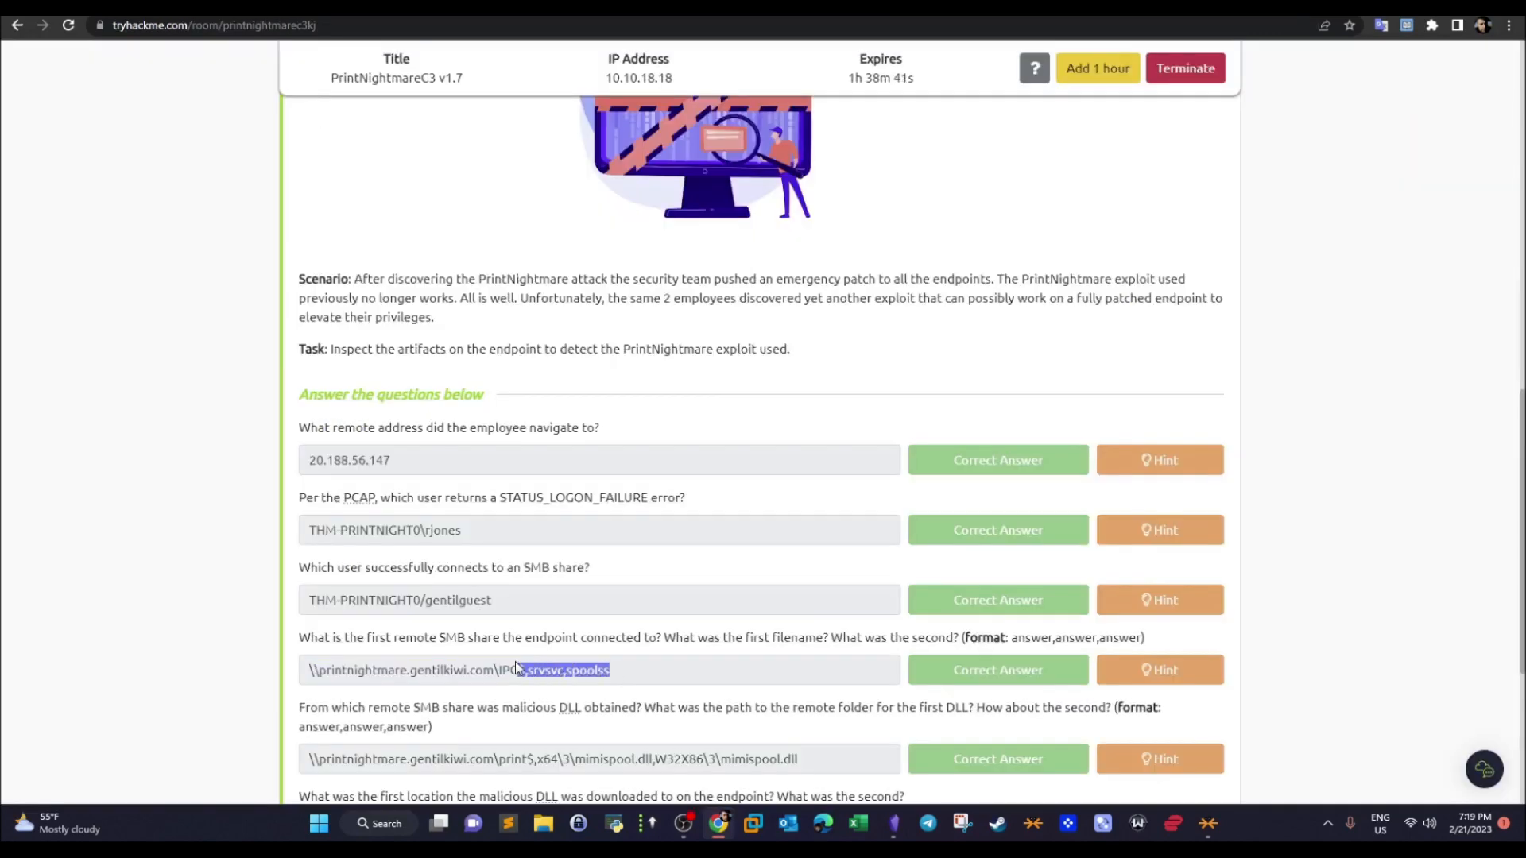
- Read the question about the malicious DLL's remote SMB share and folder paths, highlighting its key phrases and the server name in the previous answer
{"action": "left_click_drag", "start_coordinate": [1520, 566], "coordinate": [1487, 731]}
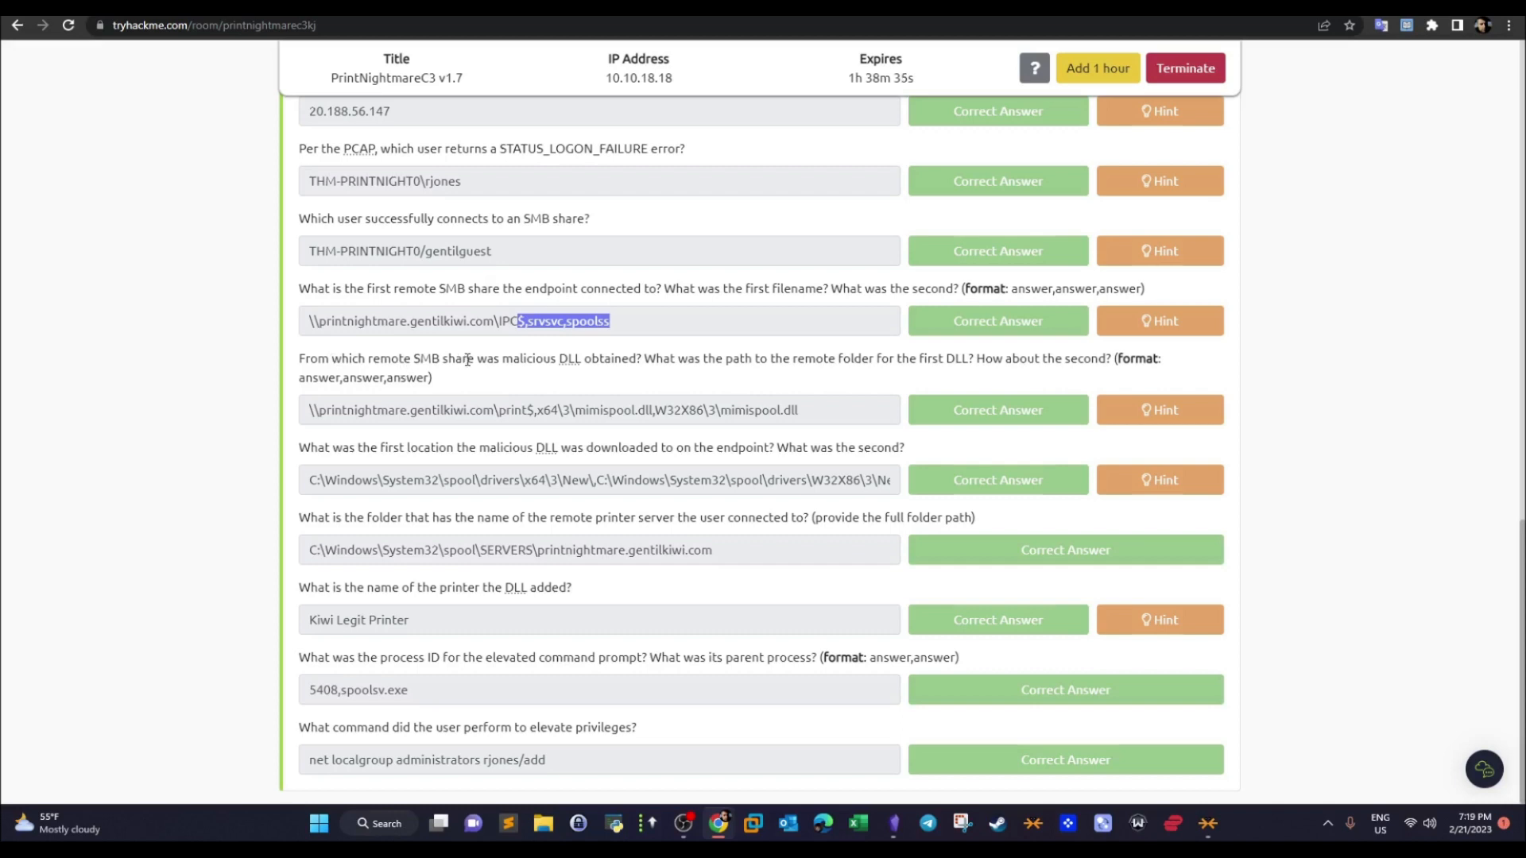
{"action": "left_click_drag", "start_coordinate": [475, 359], "coordinate": [299, 355]}
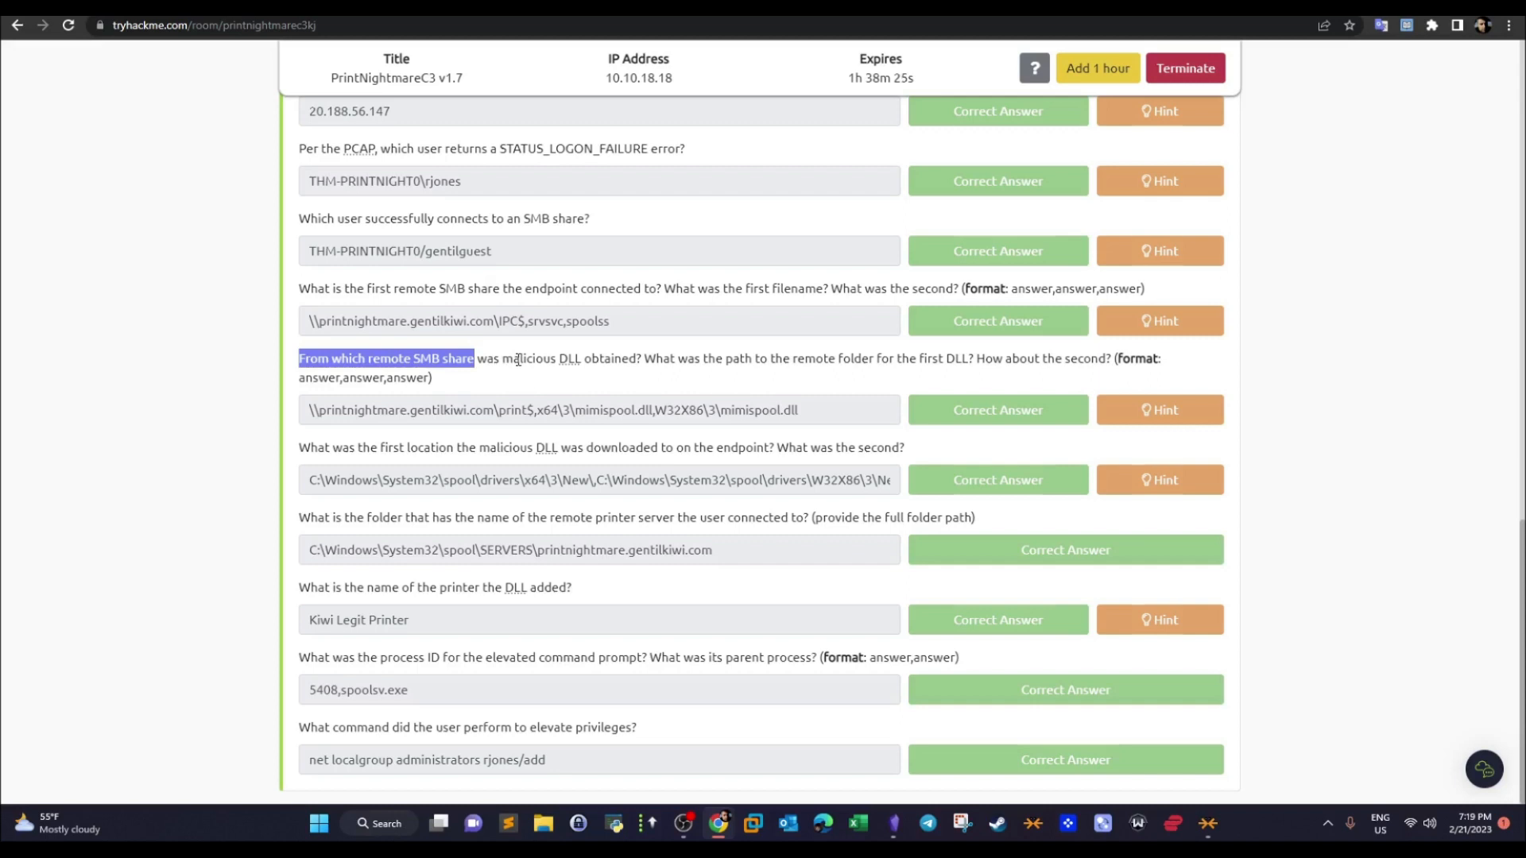
{"action": "left_click_drag", "start_coordinate": [494, 323], "coordinate": [297, 337]}
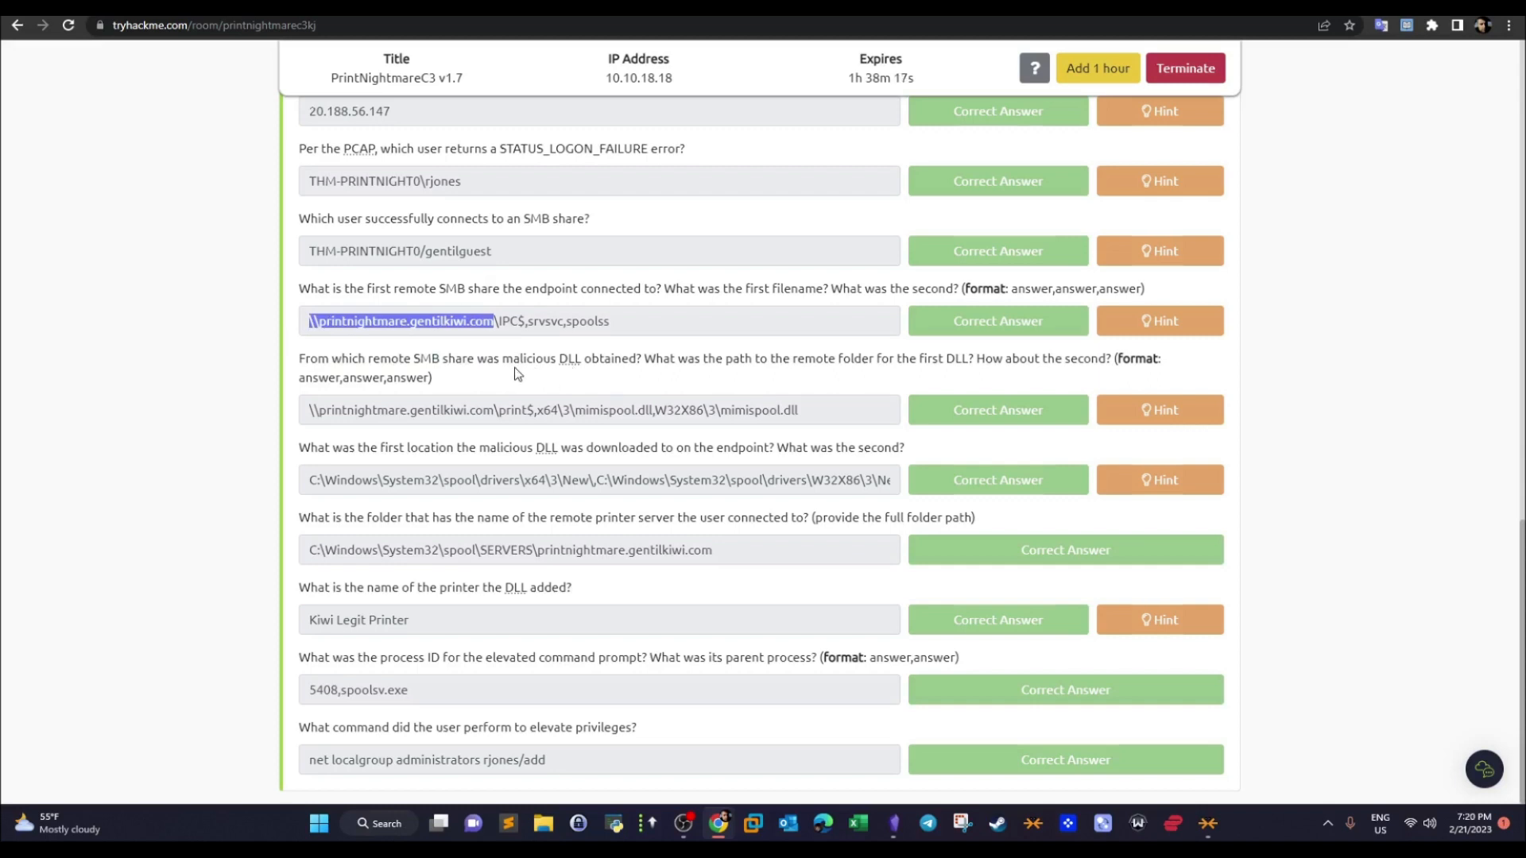
{"action": "left_click_drag", "start_coordinate": [502, 360], "coordinate": [635, 373]}
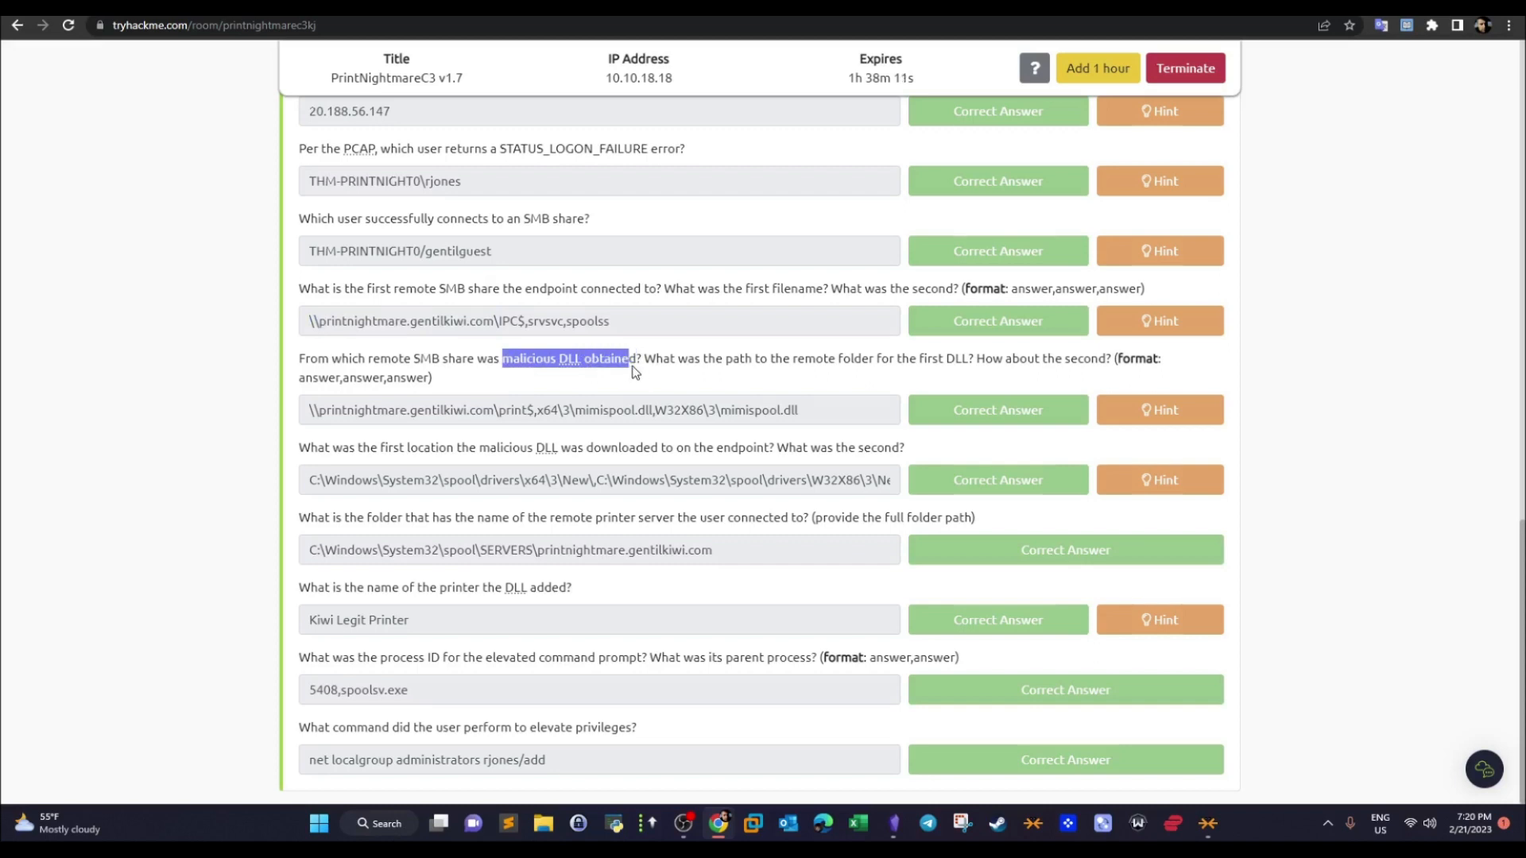
{"action": "left_click", "coordinate": [594, 380]}
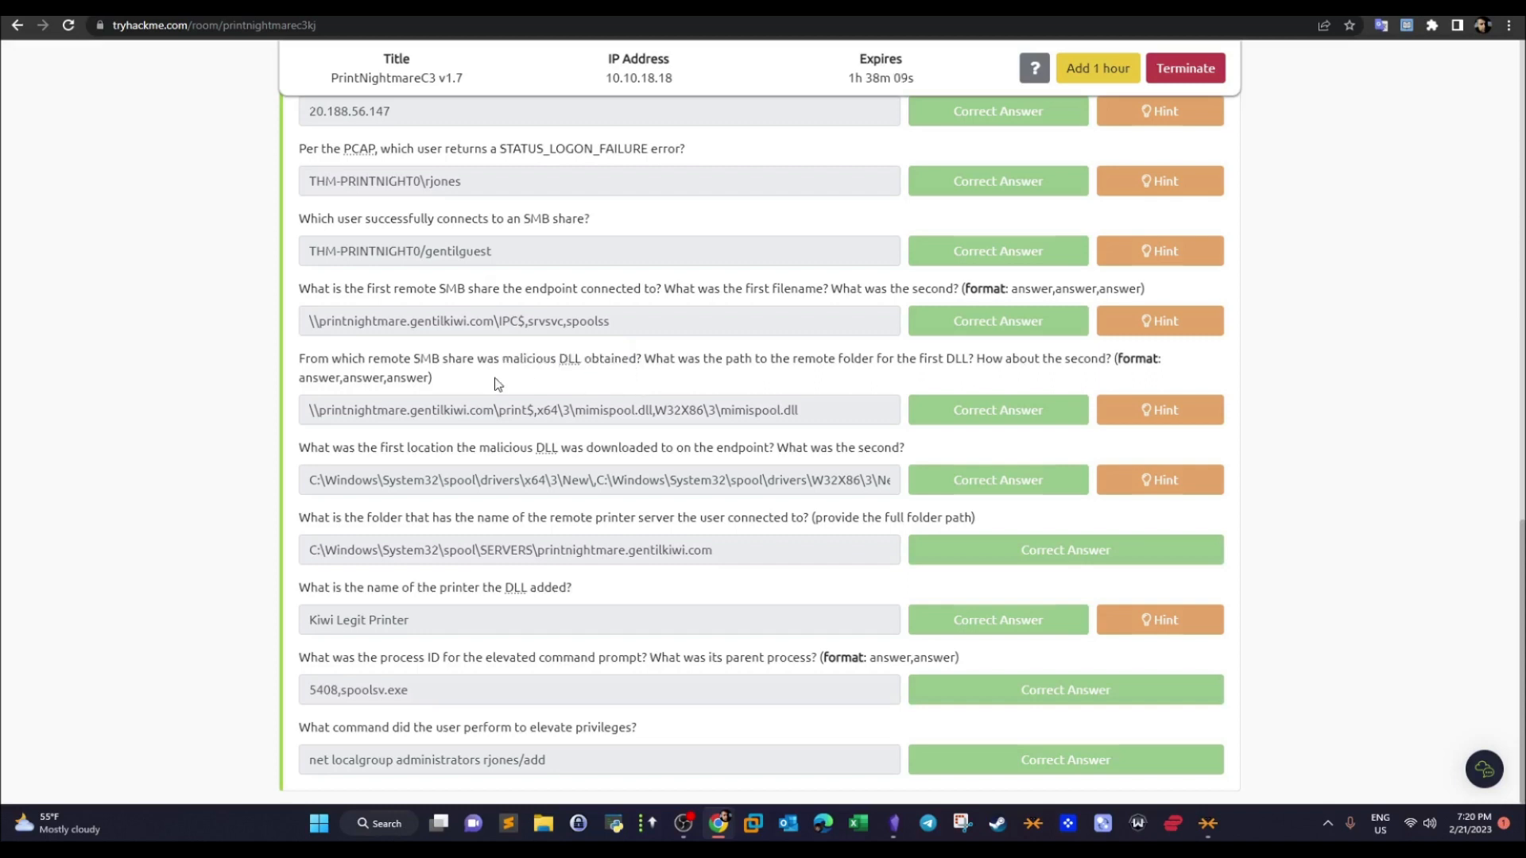
{"action": "left_click_drag", "start_coordinate": [514, 360], "coordinate": [922, 366]}
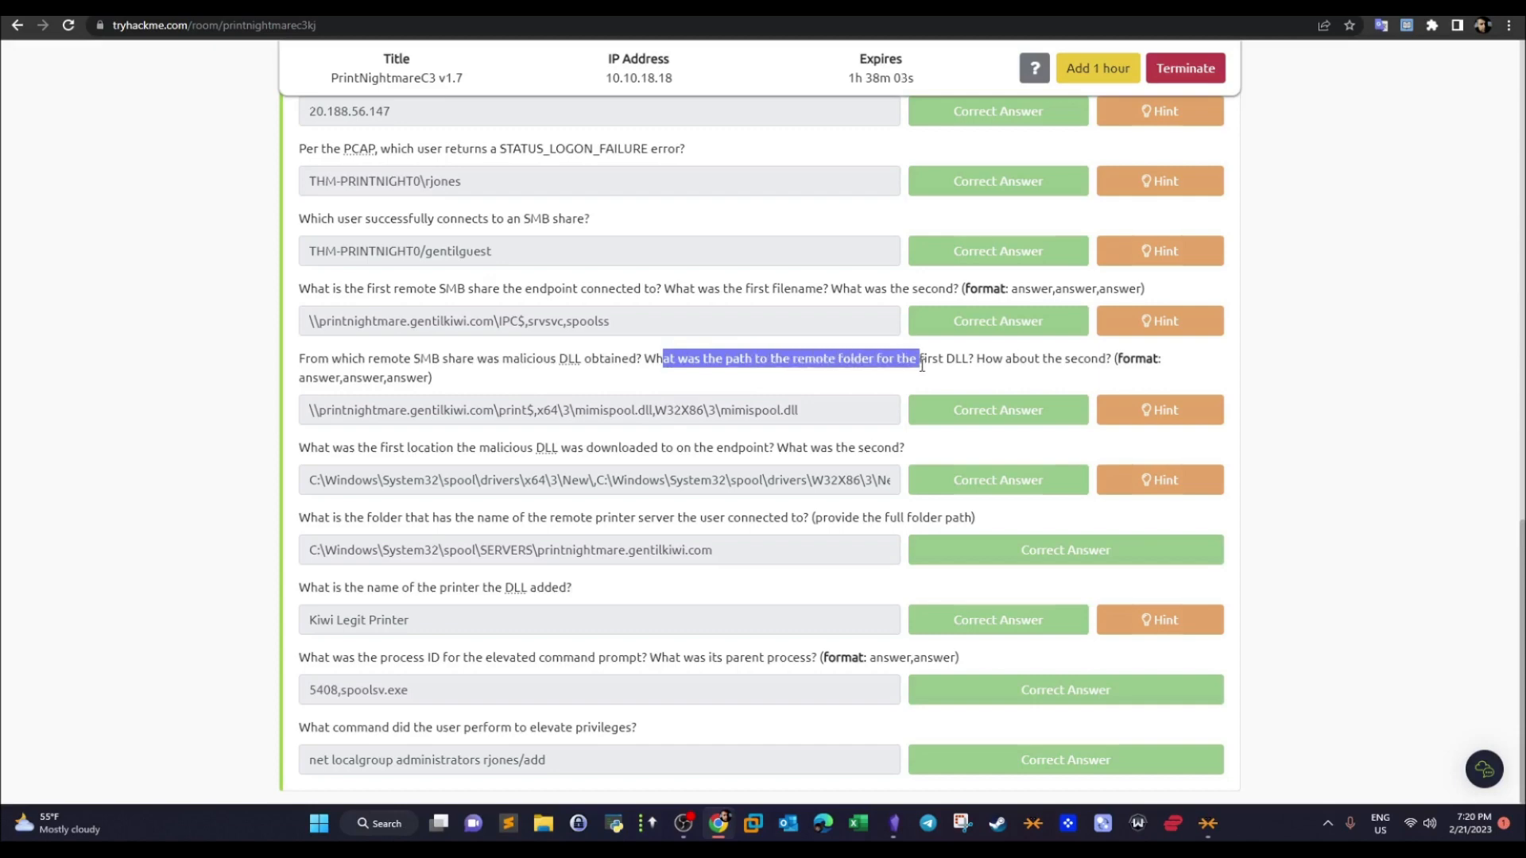
{"action": "left_click_drag", "start_coordinate": [922, 366], "coordinate": [958, 365]}
- Return to the capture and find the referral and tree connect requests to the \\printnightmare.gentilkiwi.com\print$ share, past the spoolss traffic
{"action": "key", "text": "ctrl+Tab"}
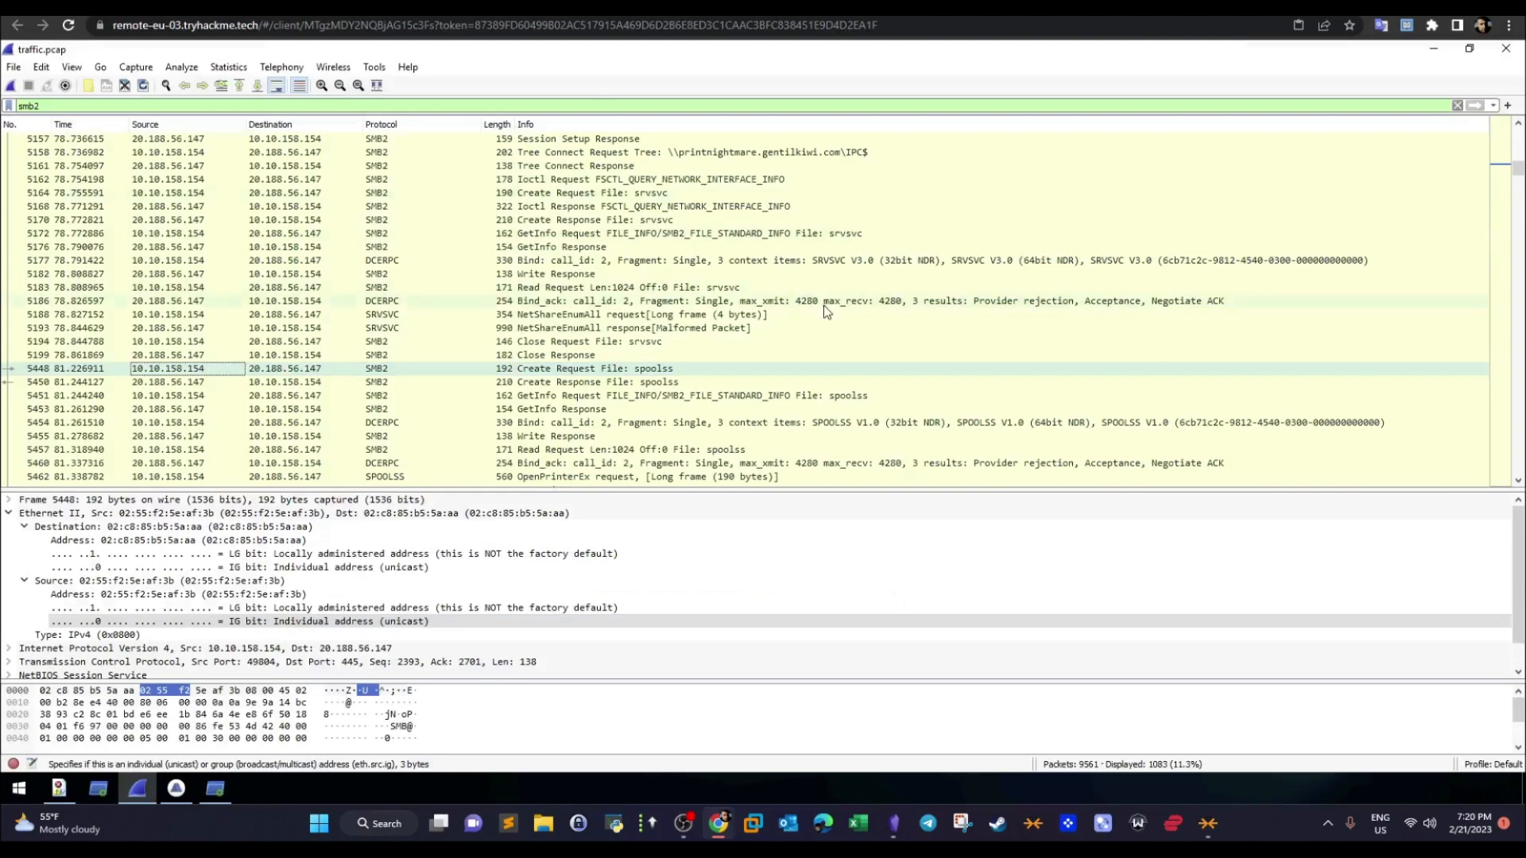
{"action": "left_click", "coordinate": [1517, 482]}
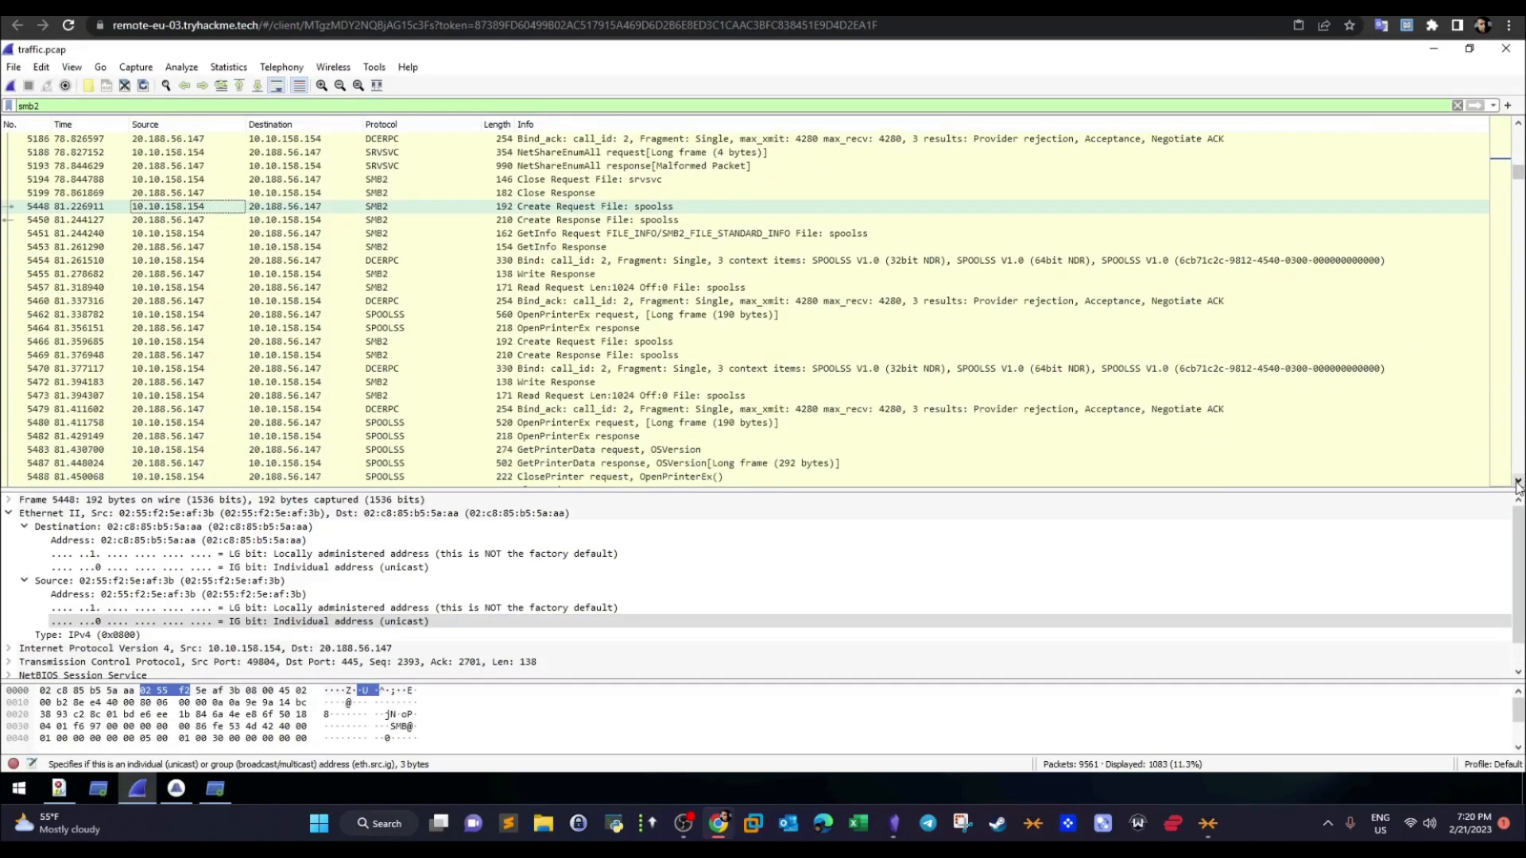
{"action": "left_click", "coordinate": [1517, 482]}
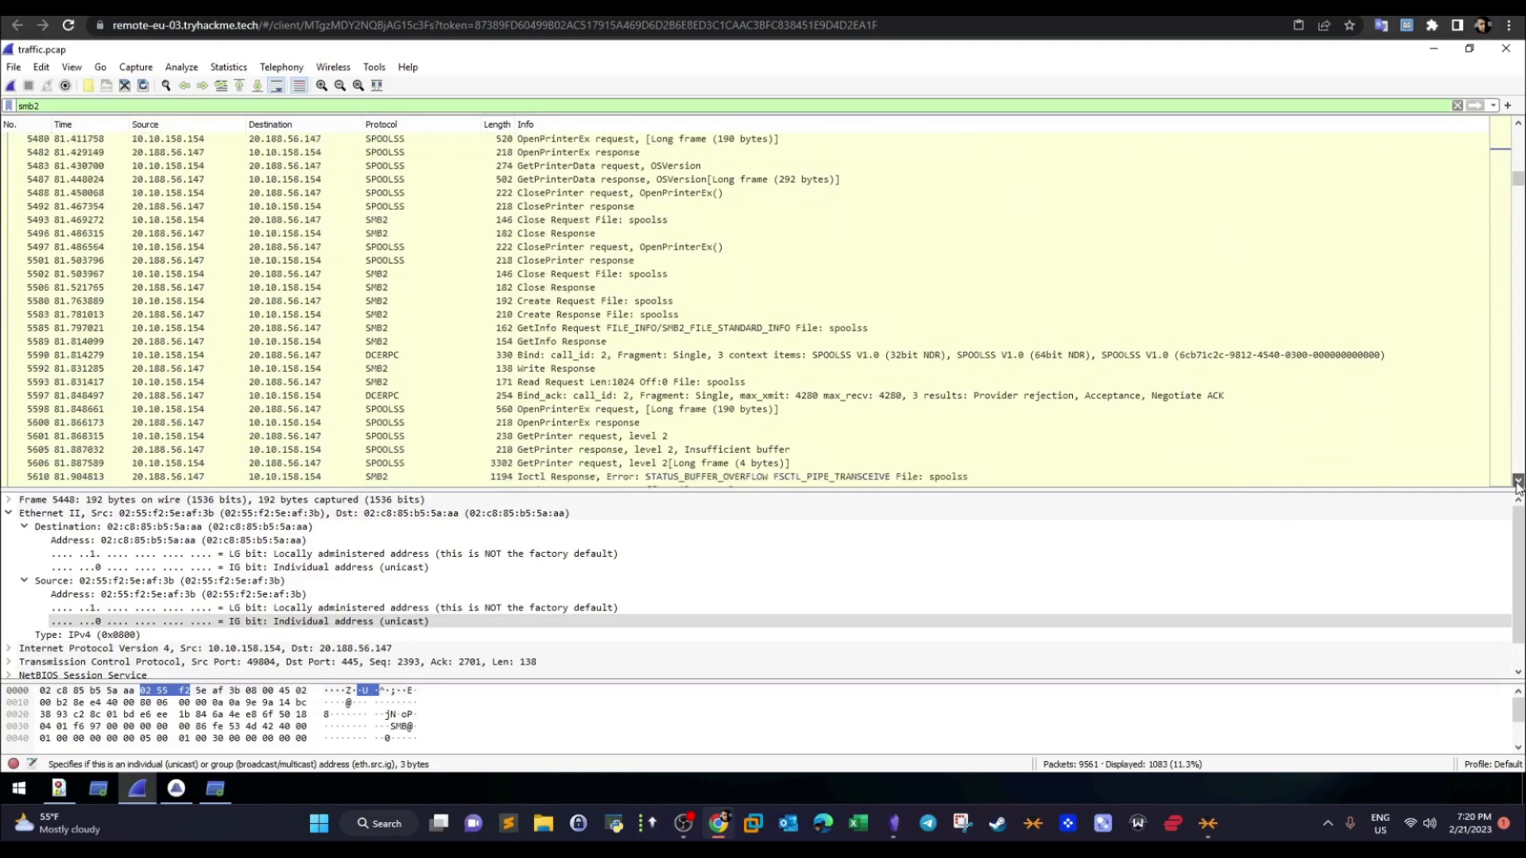
{"action": "left_click", "coordinate": [1518, 483]}
{"action": "left_click", "coordinate": [1518, 483]}
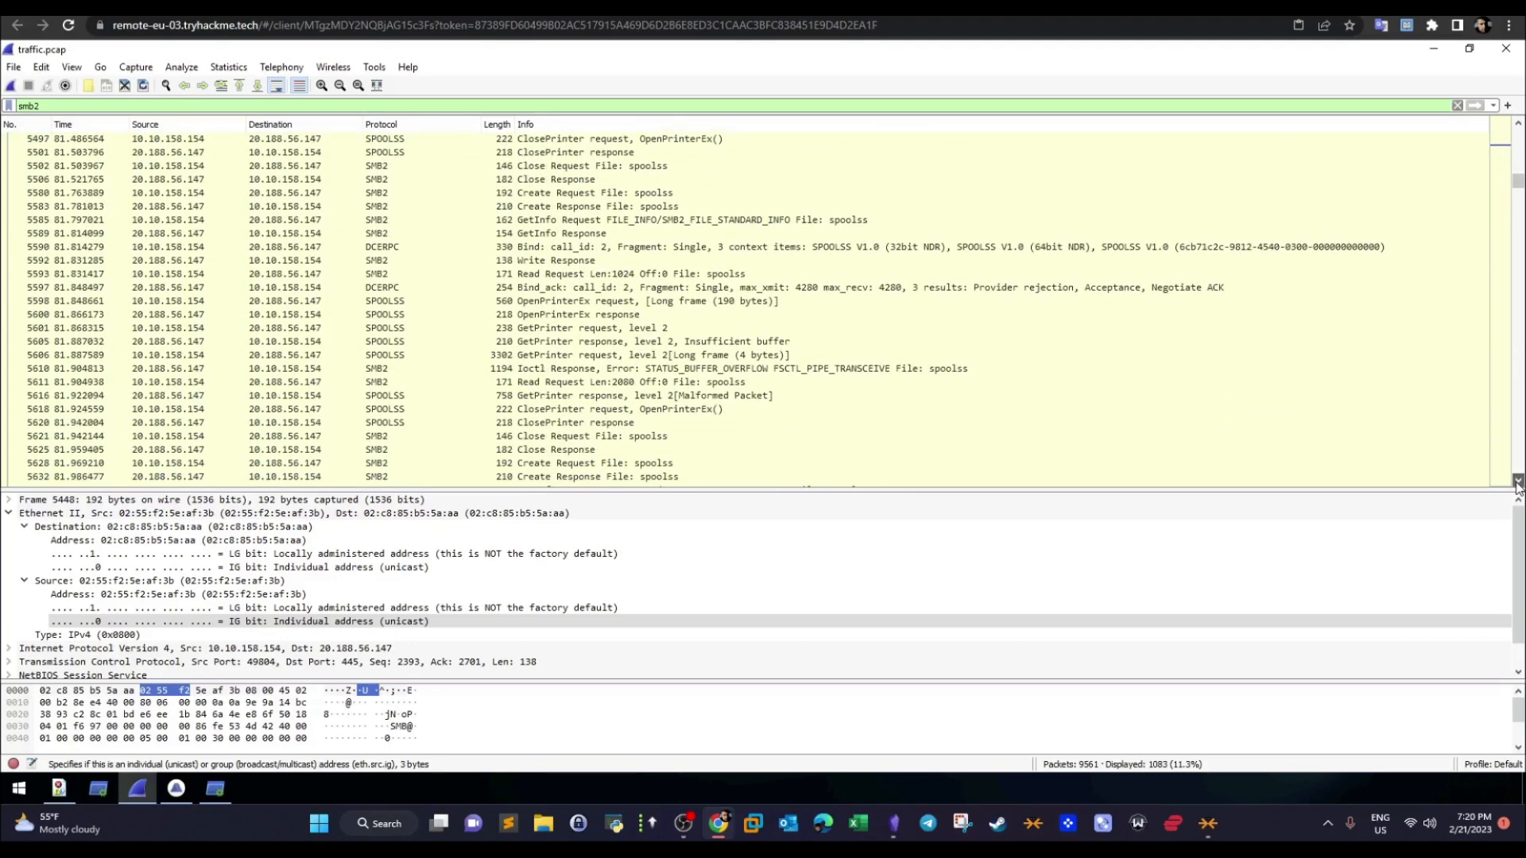
{"action": "left_click", "coordinate": [1517, 482]}
{"action": "left_click", "coordinate": [1517, 482]}
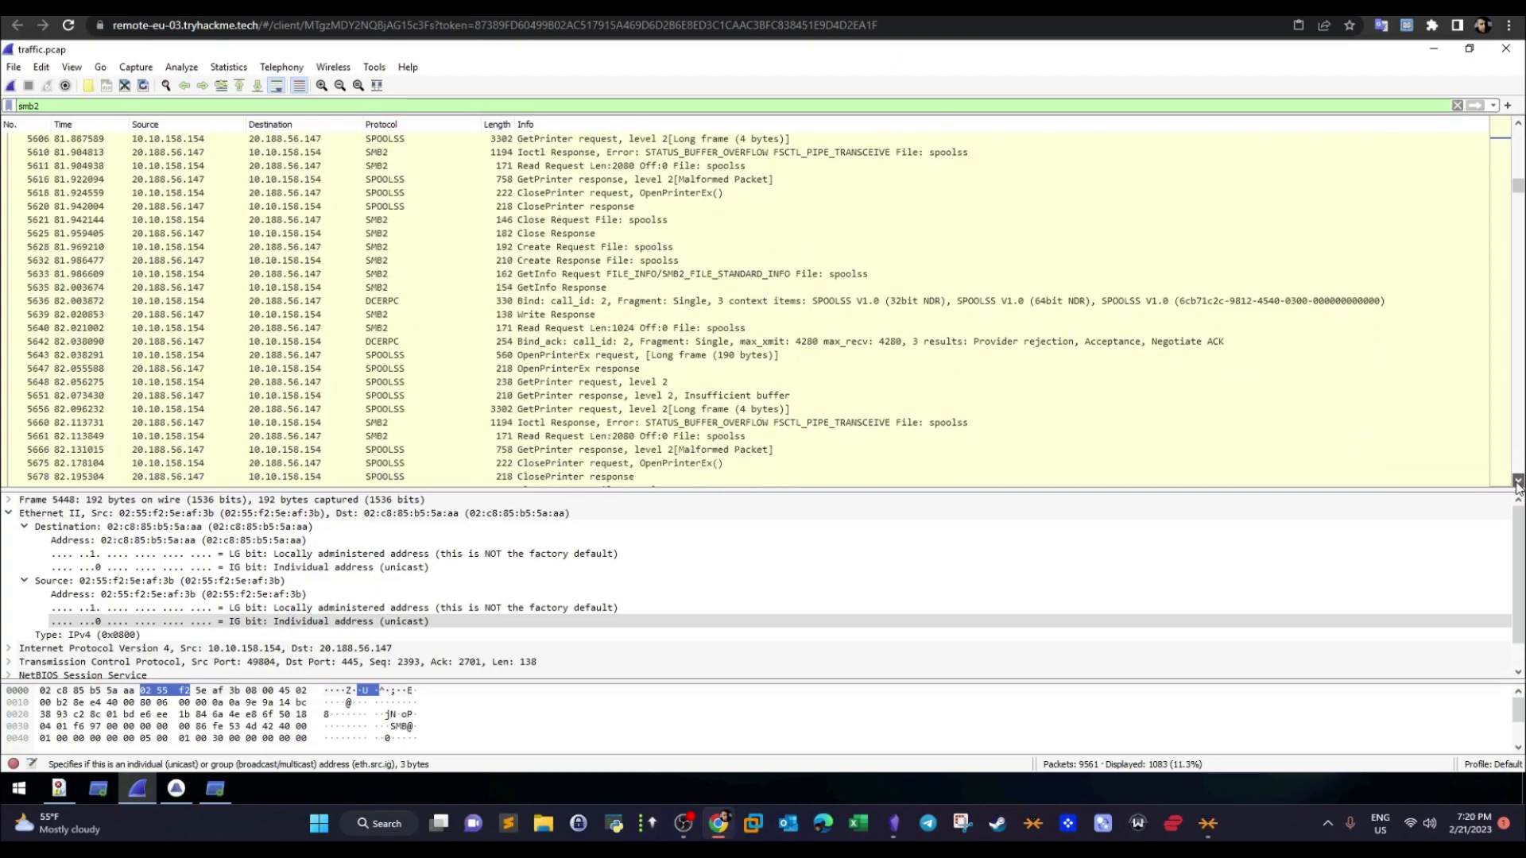
{"action": "left_click", "coordinate": [1518, 482]}
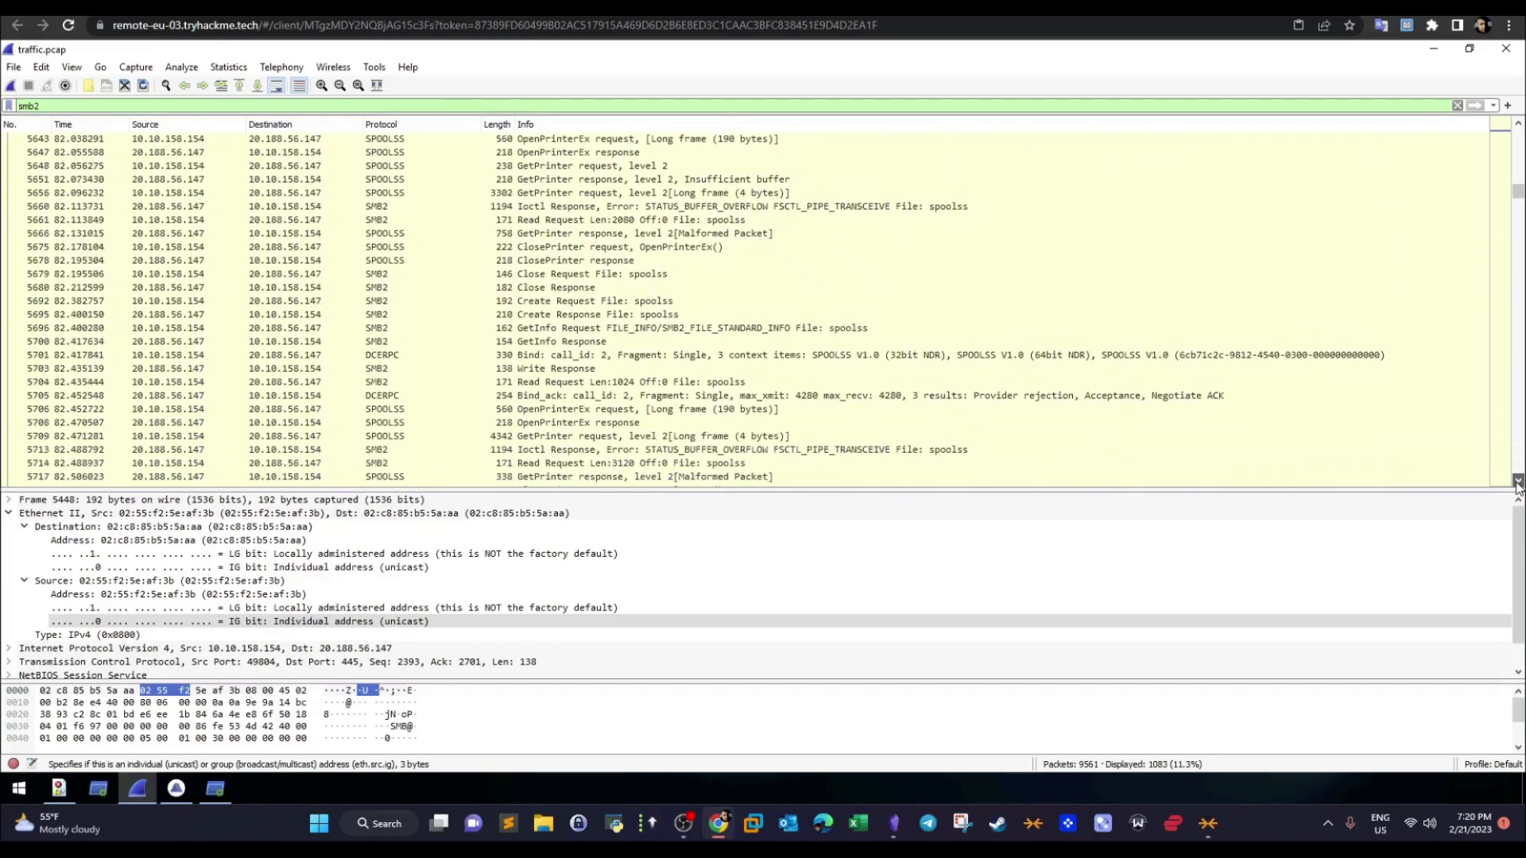
{"action": "left_click", "coordinate": [1517, 483]}
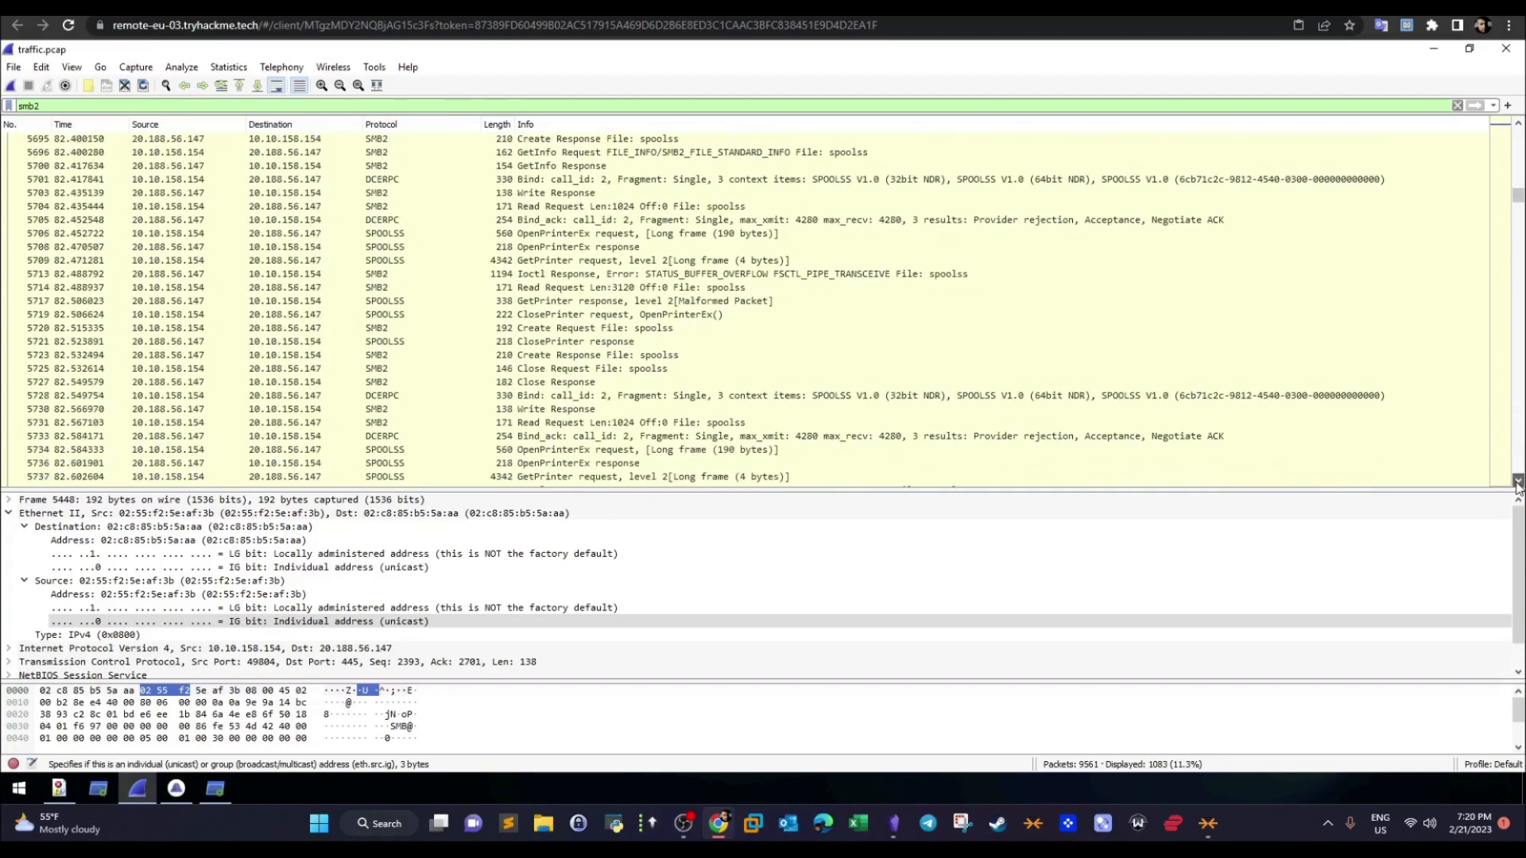
{"action": "left_click", "coordinate": [1518, 483]}
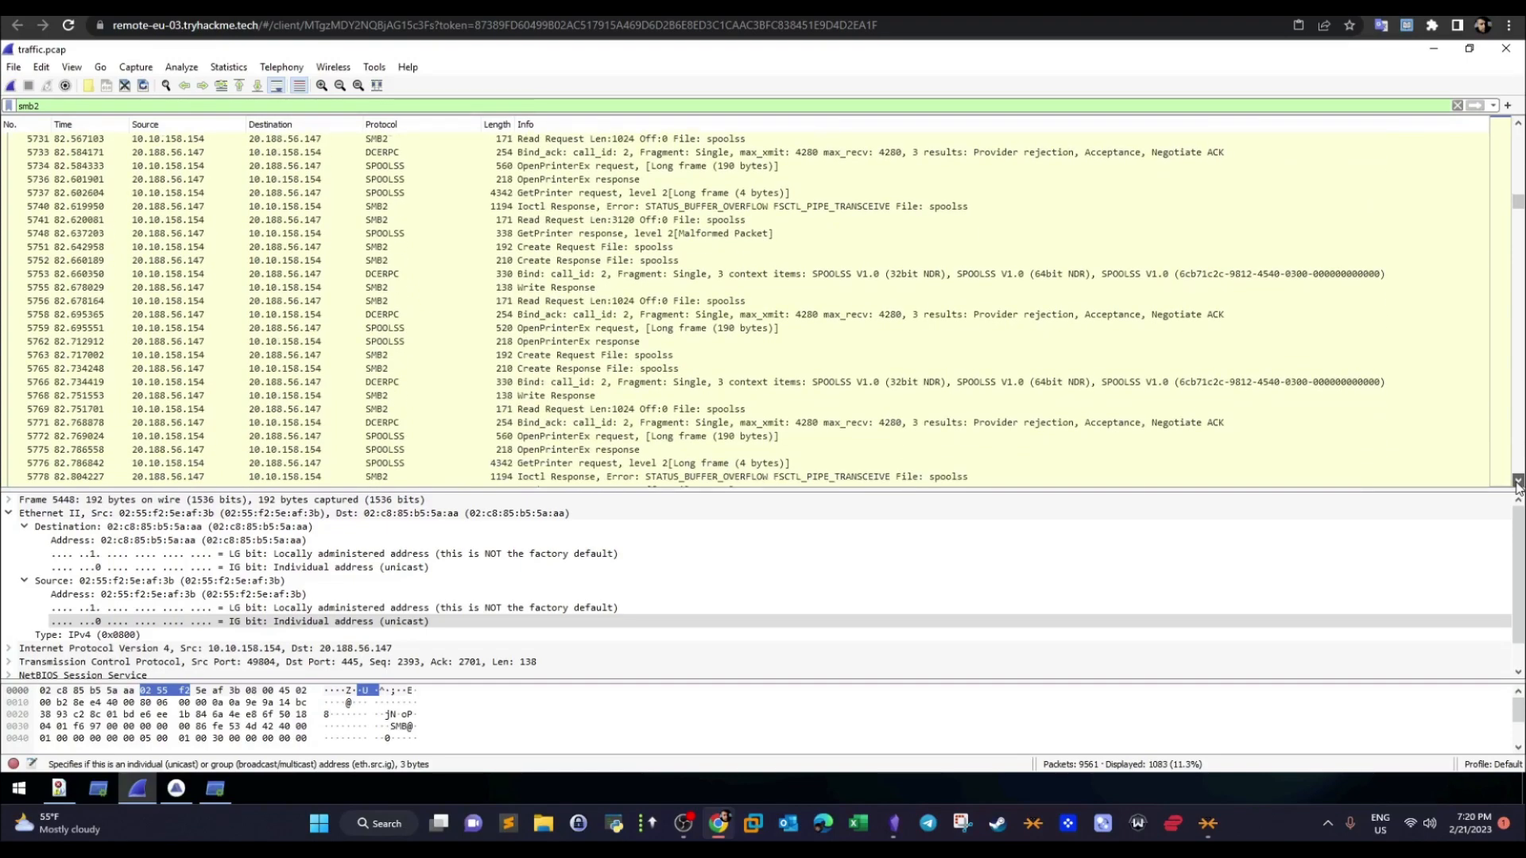
{"action": "left_click", "coordinate": [1518, 482]}
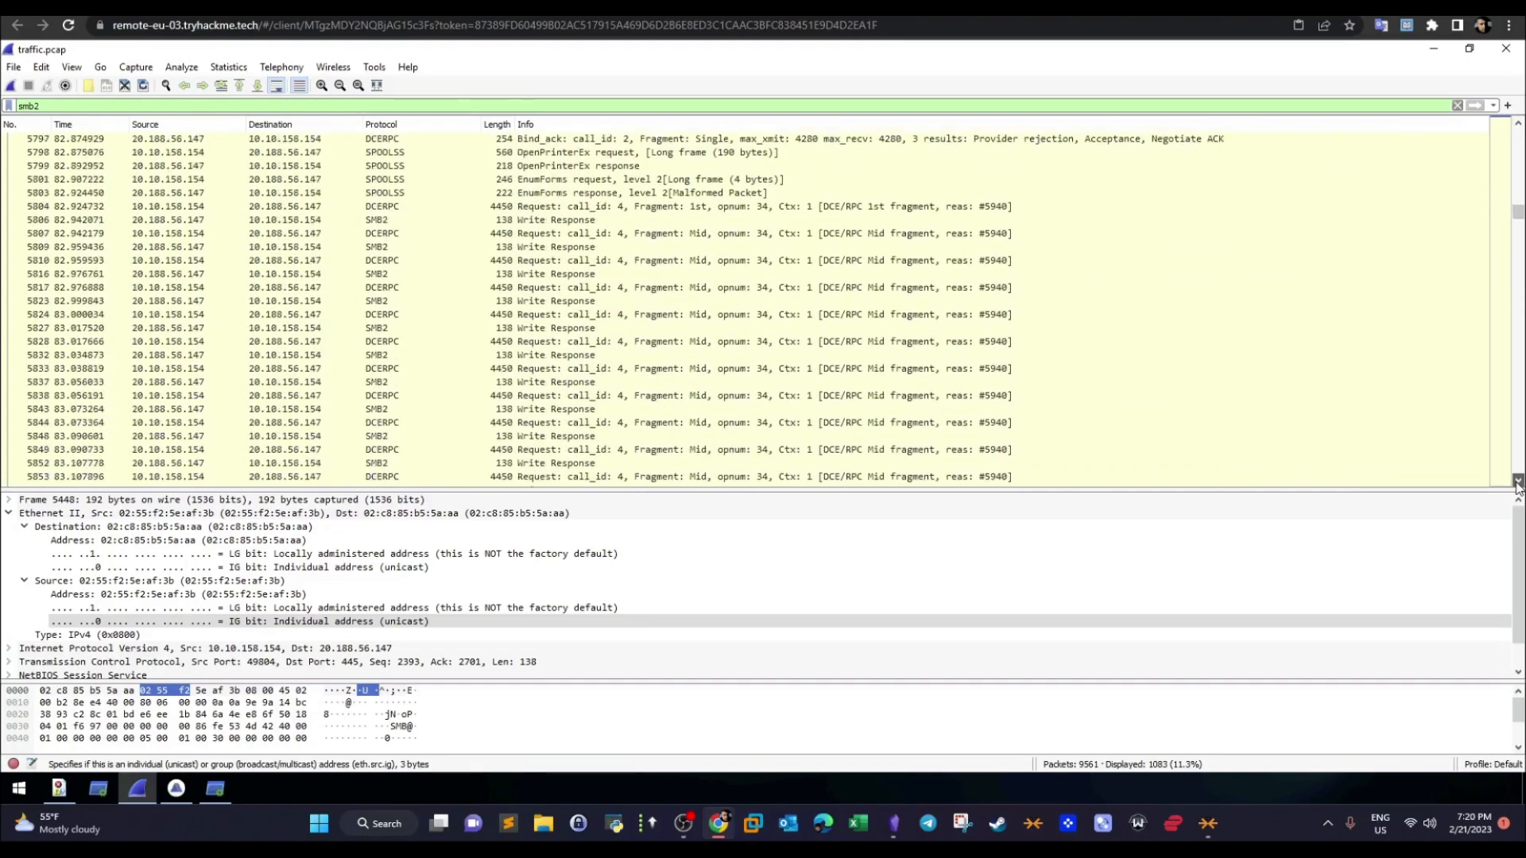
{"action": "left_click", "coordinate": [1518, 482]}
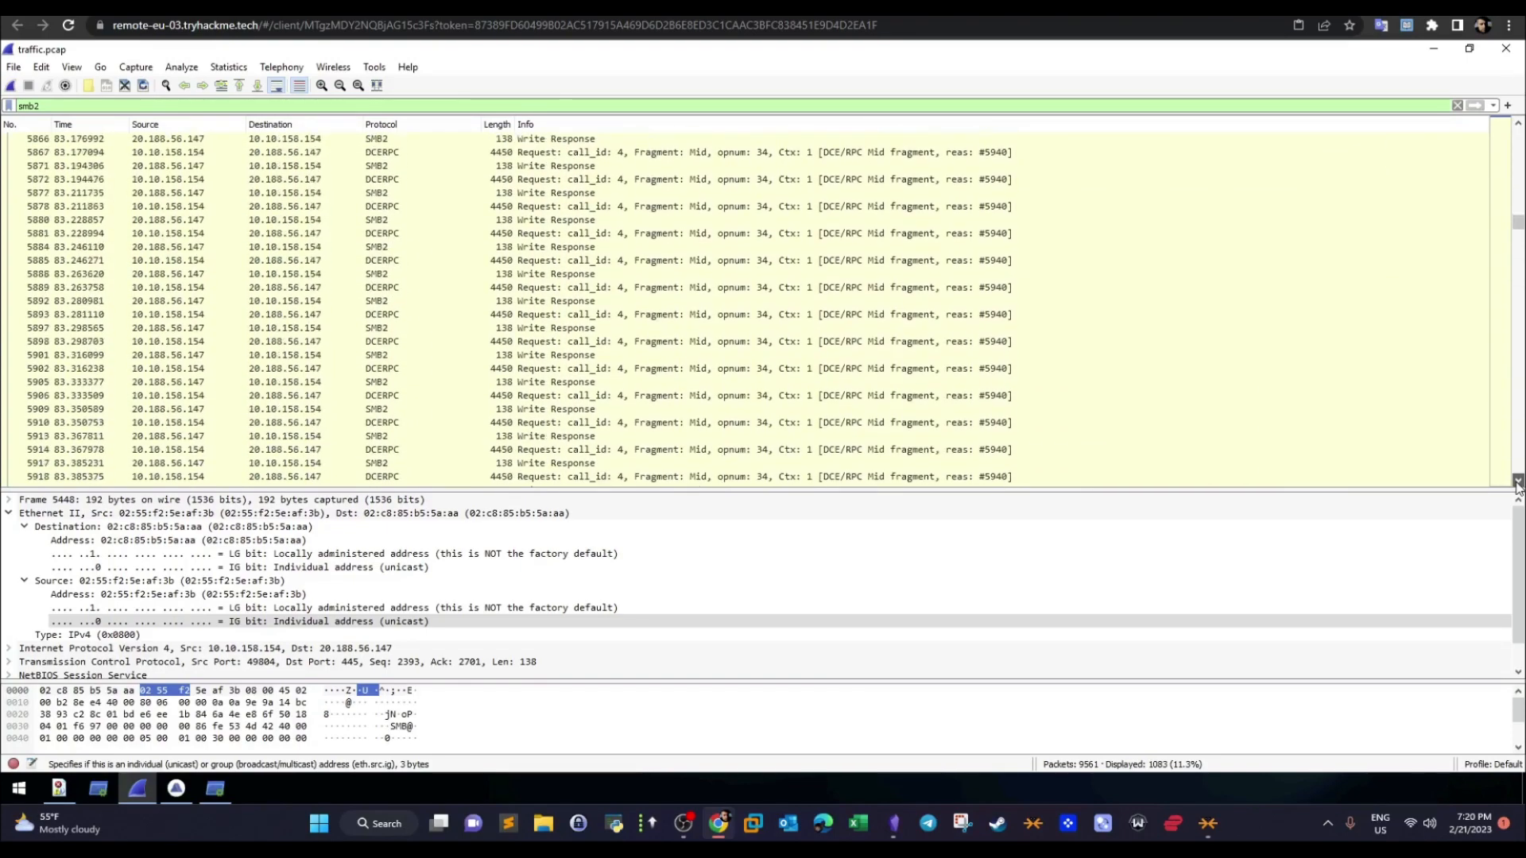
{"action": "left_click", "coordinate": [1517, 482]}
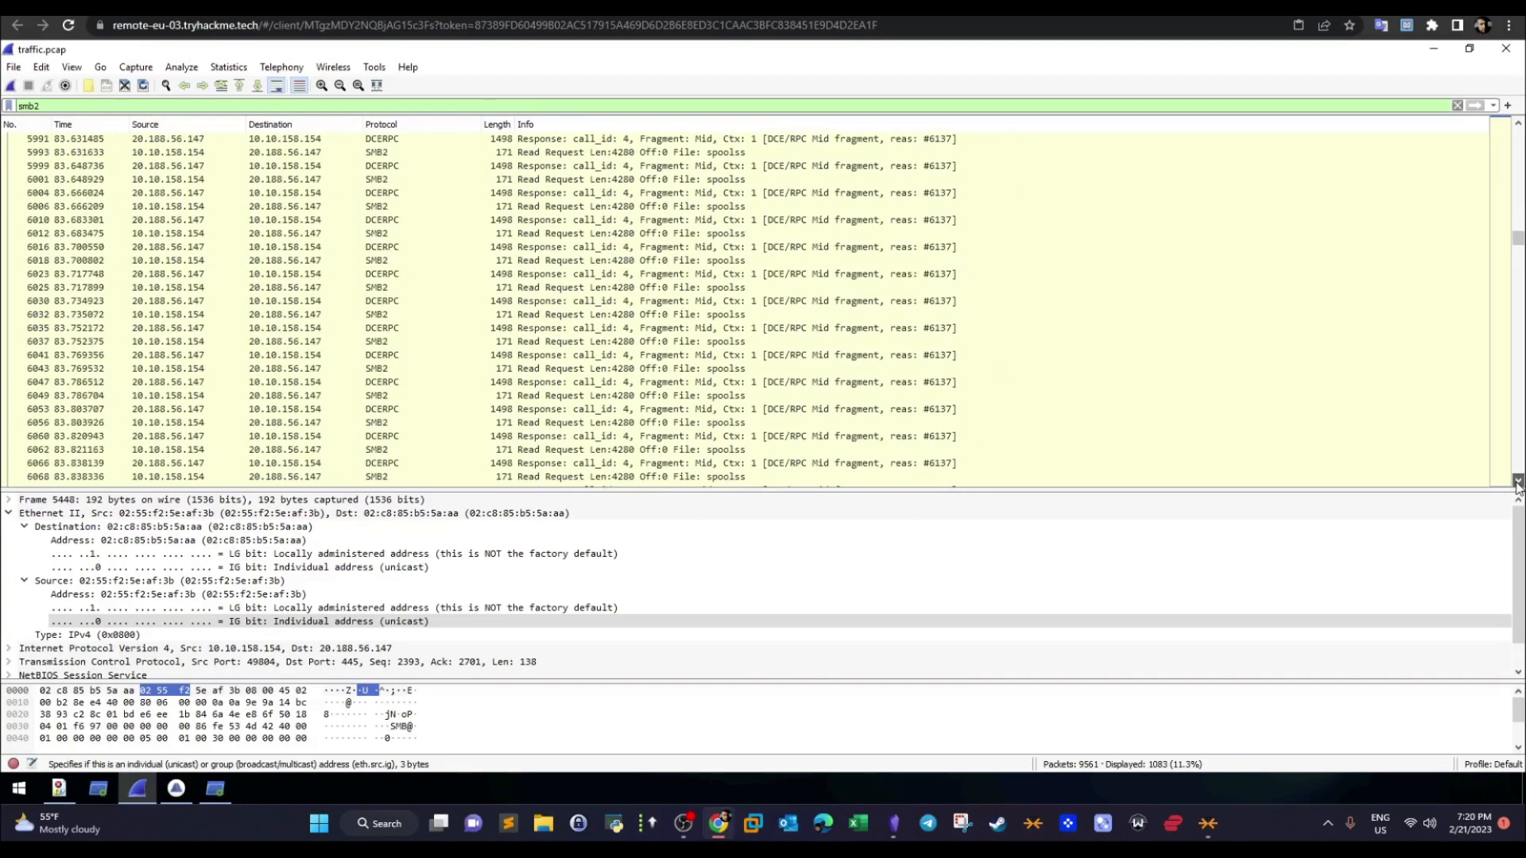
{"action": "left_click", "coordinate": [1518, 483]}
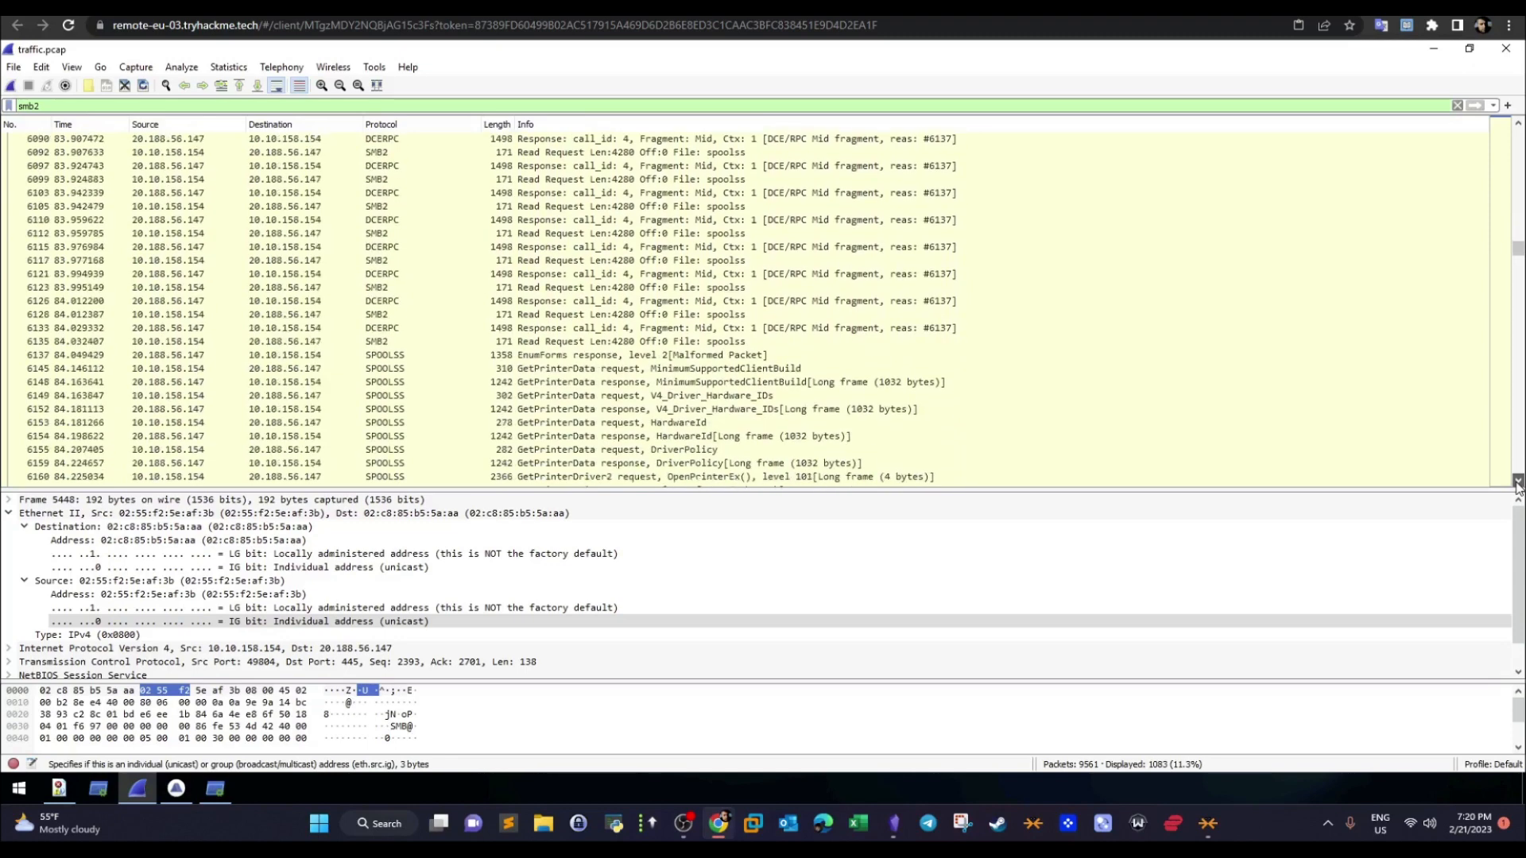
{"action": "left_click", "coordinate": [1518, 482]}
{"action": "scroll", "coordinate": [1349, 433], "scroll_direction": "down", "scroll_amount": 2}
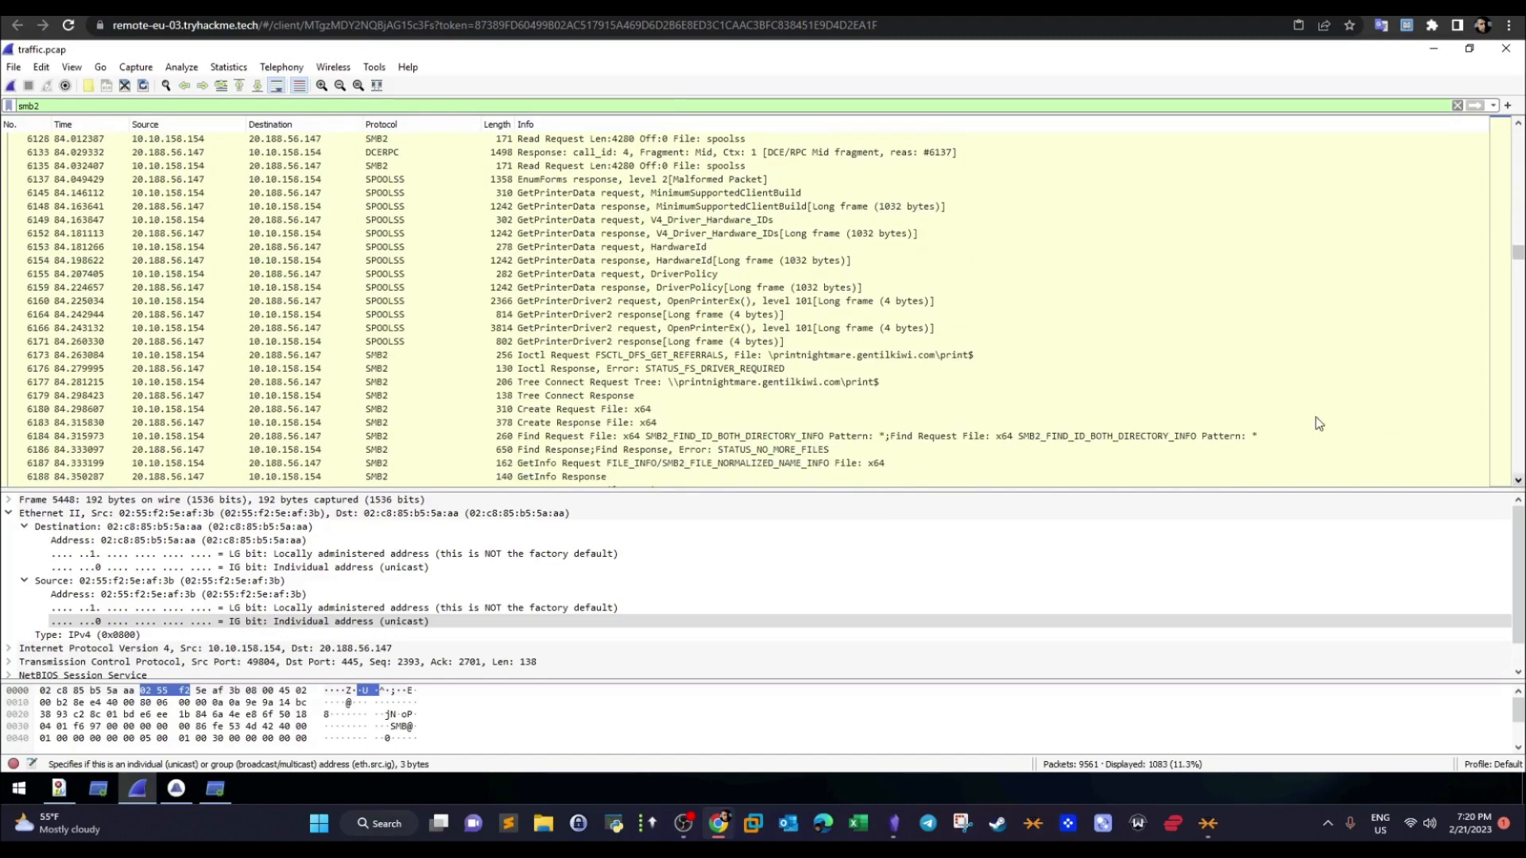
{"action": "left_click", "coordinate": [895, 355]}
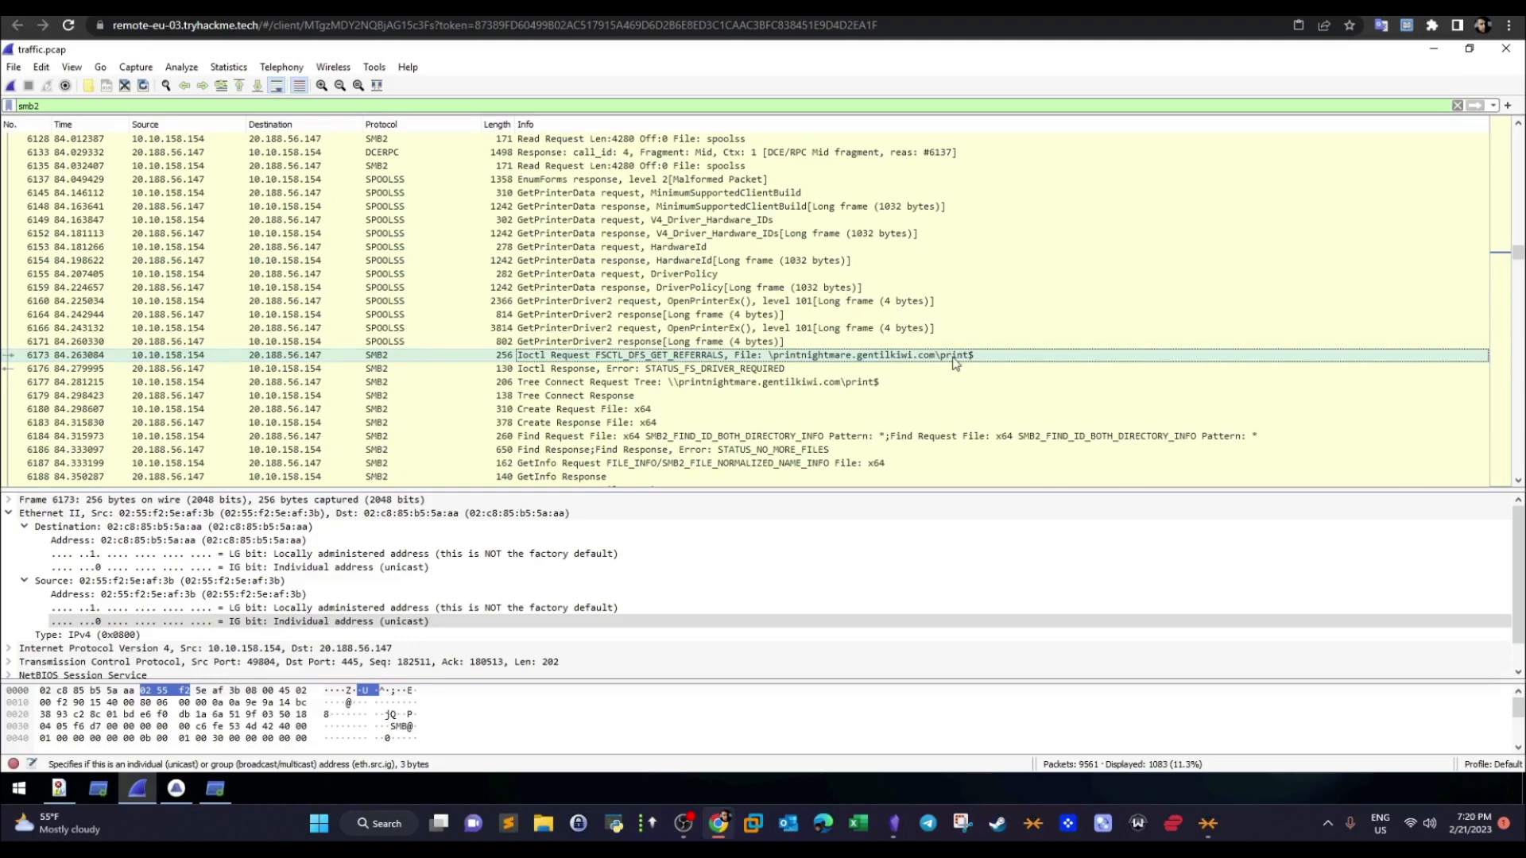
{"action": "left_click", "coordinate": [860, 389]}
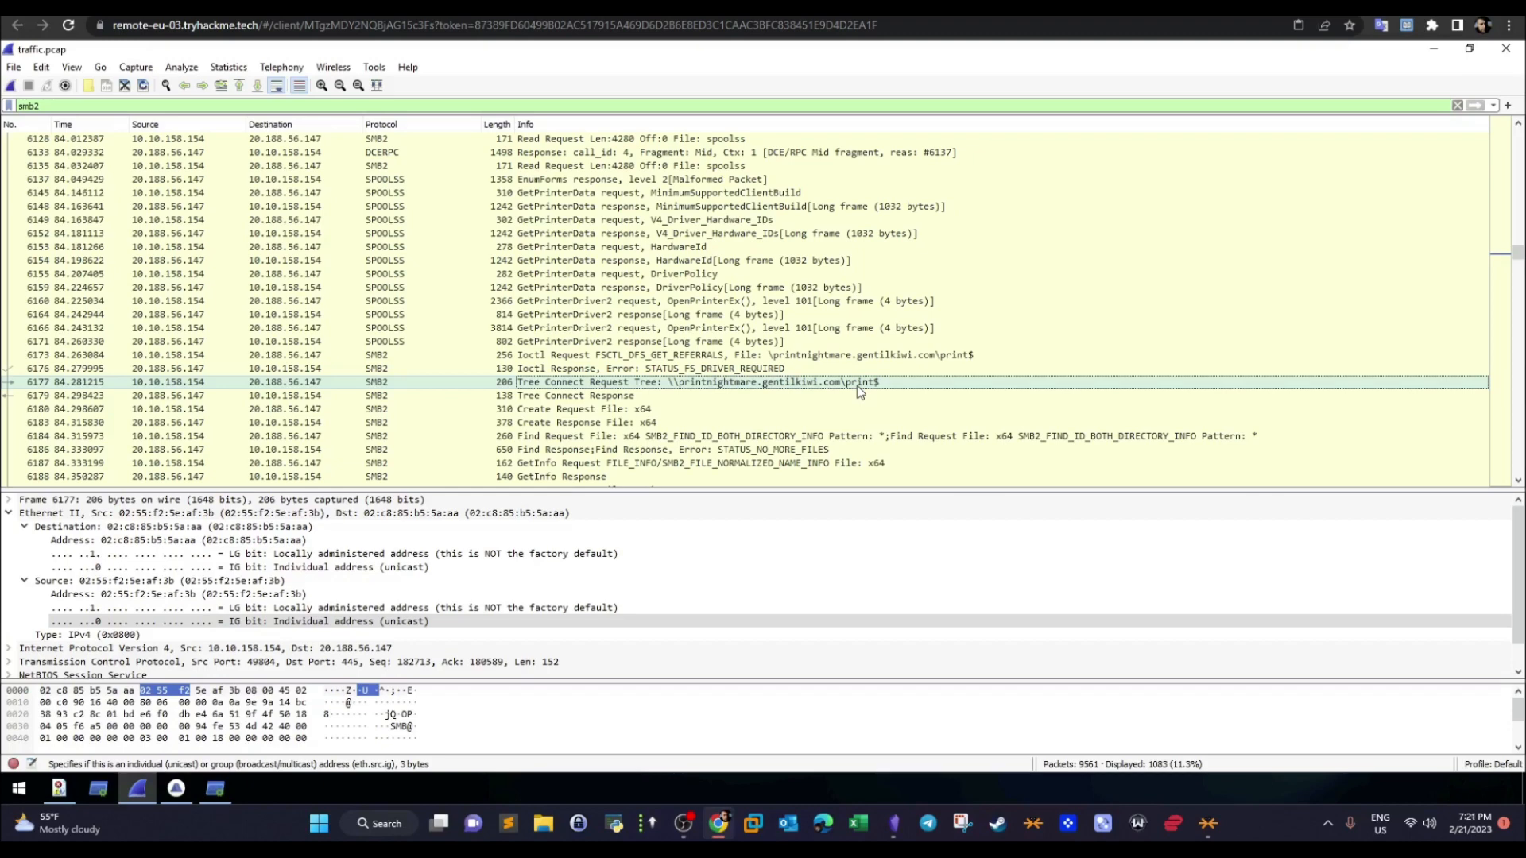
- Follow the create requests and responses after the print$ tree connect, from the x64 folder through x64\3 to x64\3\UNIDRVUI.DLL
{"action": "left_click", "coordinate": [642, 412]}
{"action": "left_click", "coordinate": [643, 423]}
{"action": "left_click", "coordinate": [642, 411]}
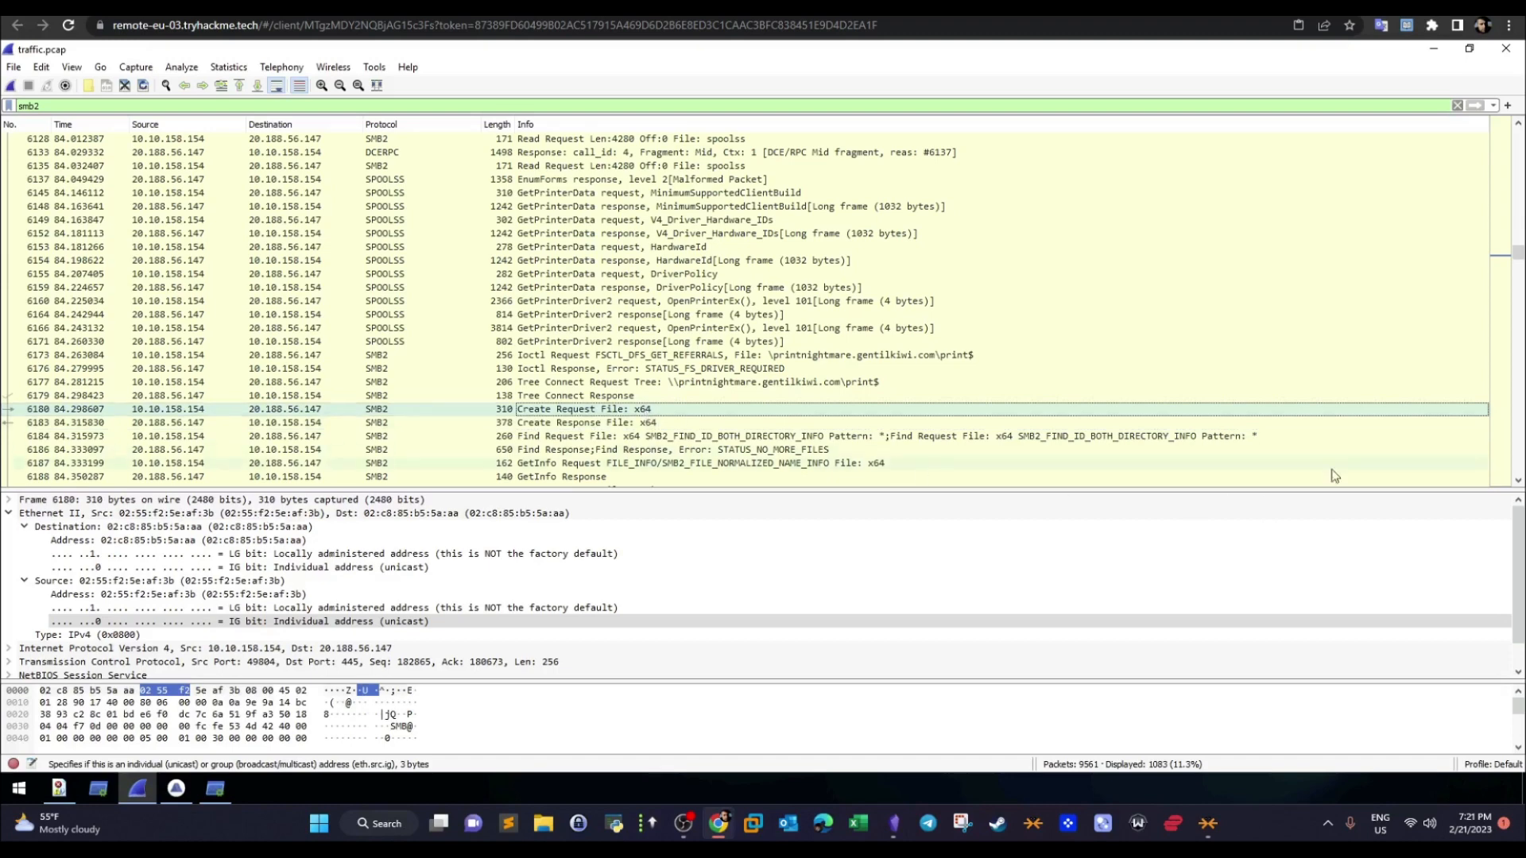
{"action": "left_click", "coordinate": [1518, 481]}
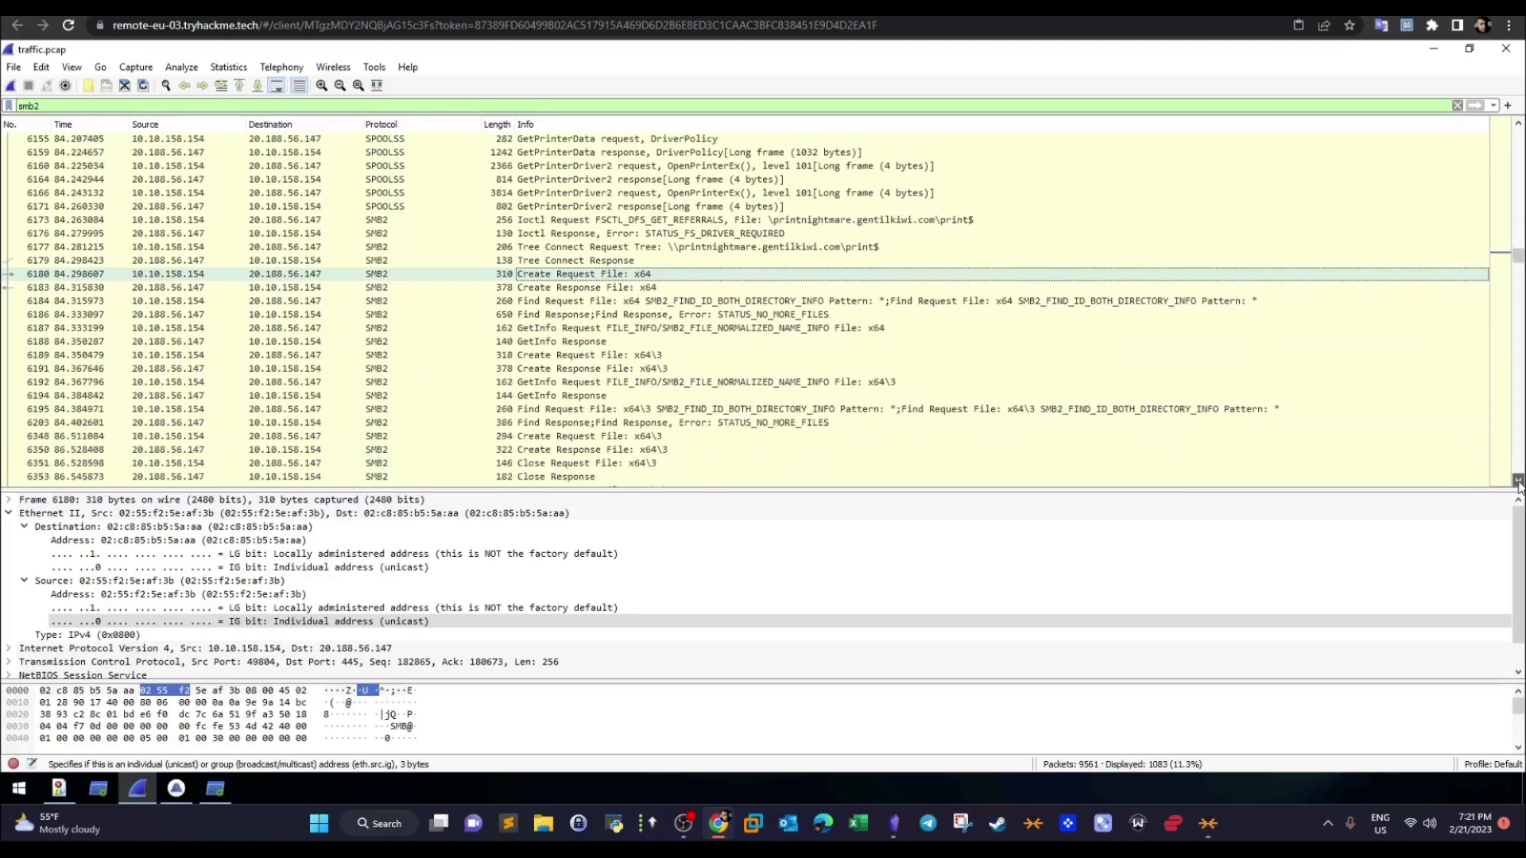
{"action": "left_click", "coordinate": [1518, 481]}
{"action": "left_click", "coordinate": [634, 313]}
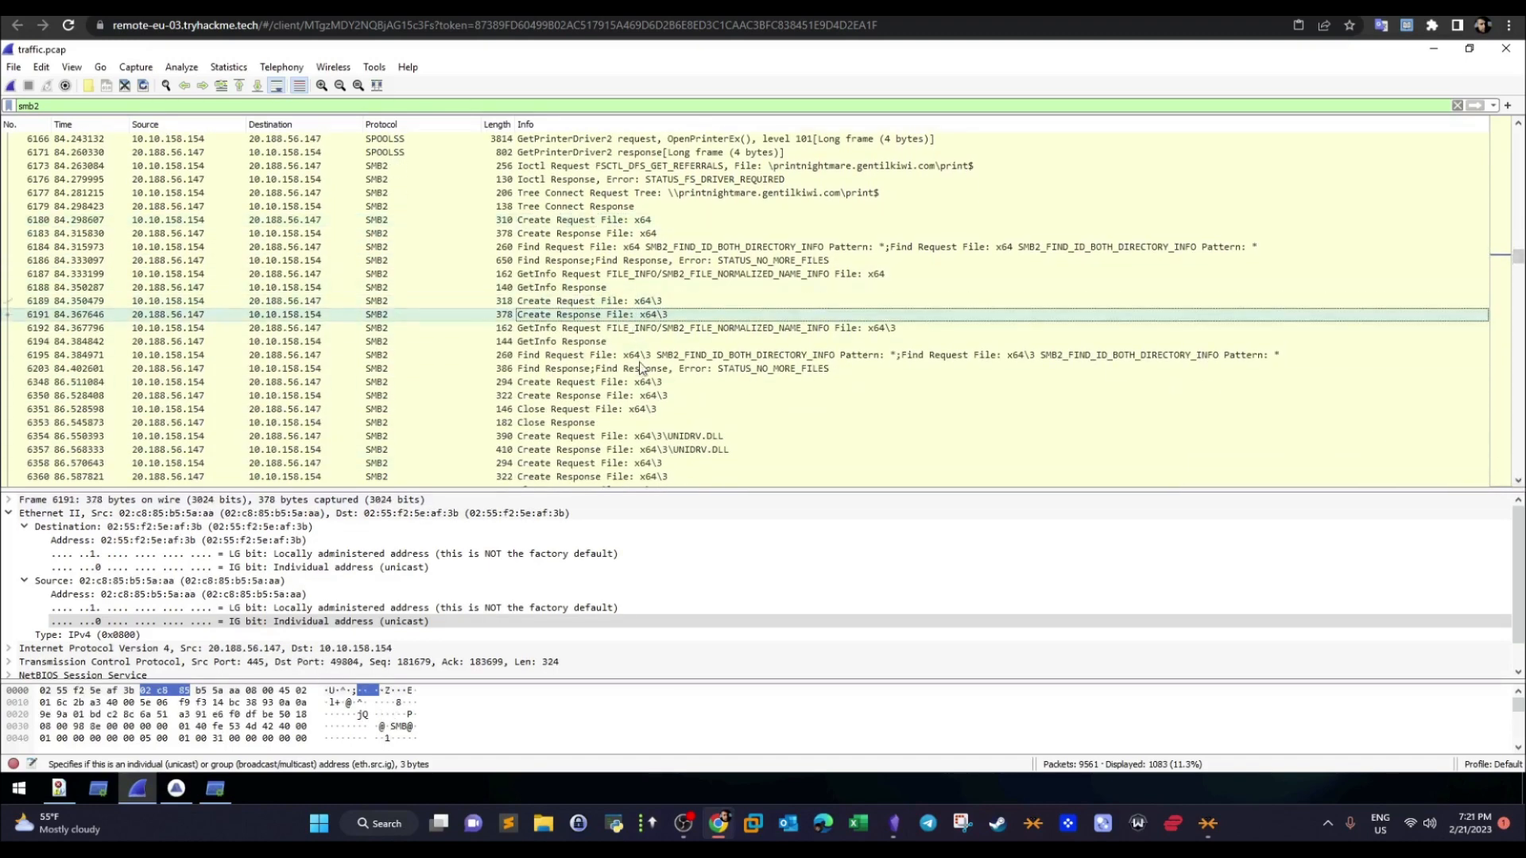
{"action": "left_click", "coordinate": [661, 437]}
{"action": "left_click", "coordinate": [671, 465]}
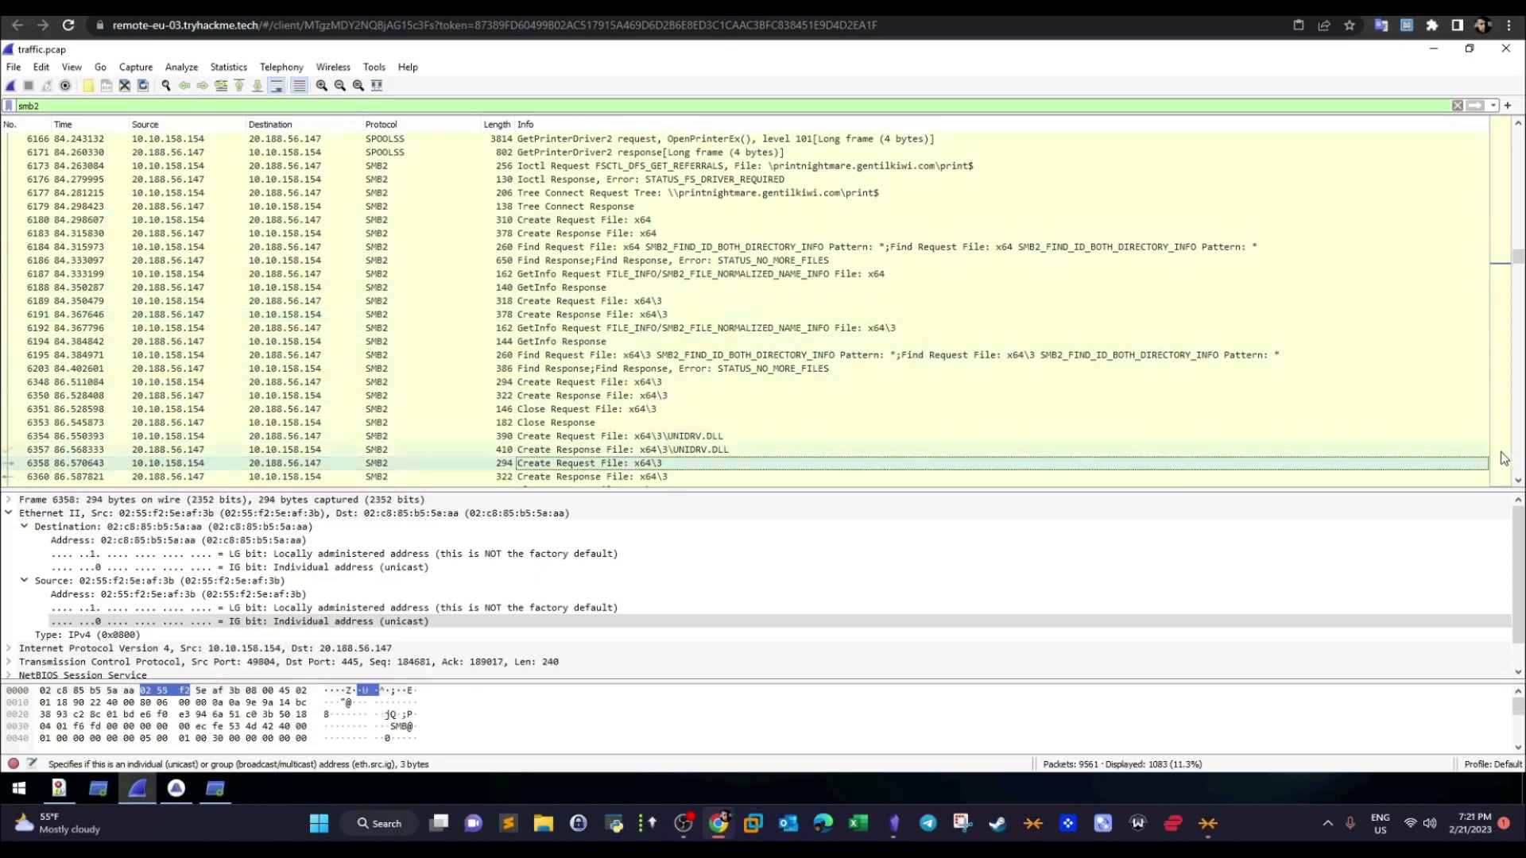
{"action": "left_click", "coordinate": [1518, 481]}
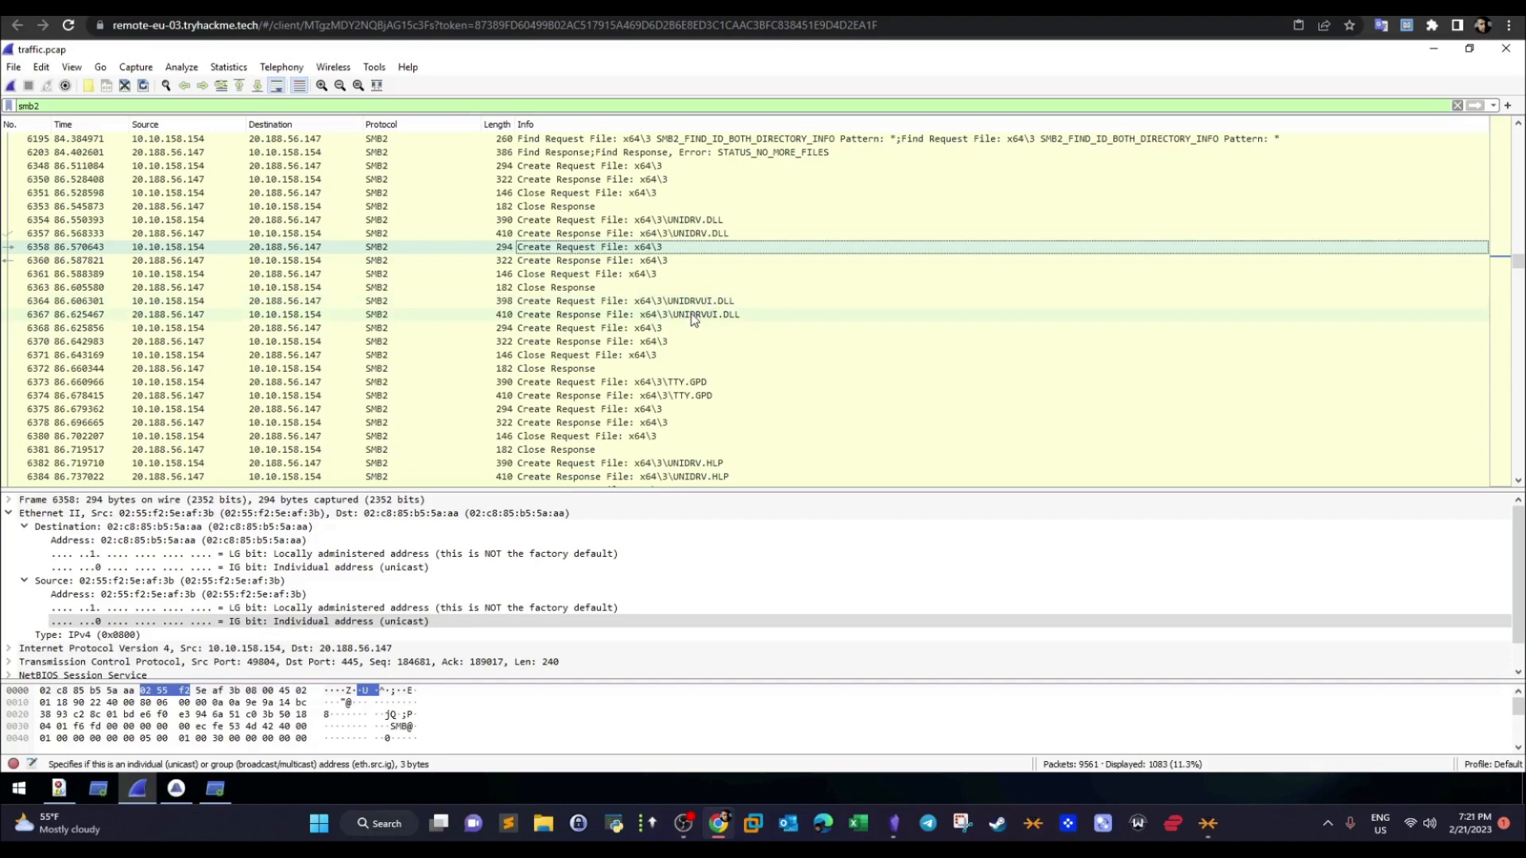
{"action": "left_click", "coordinate": [694, 318]}
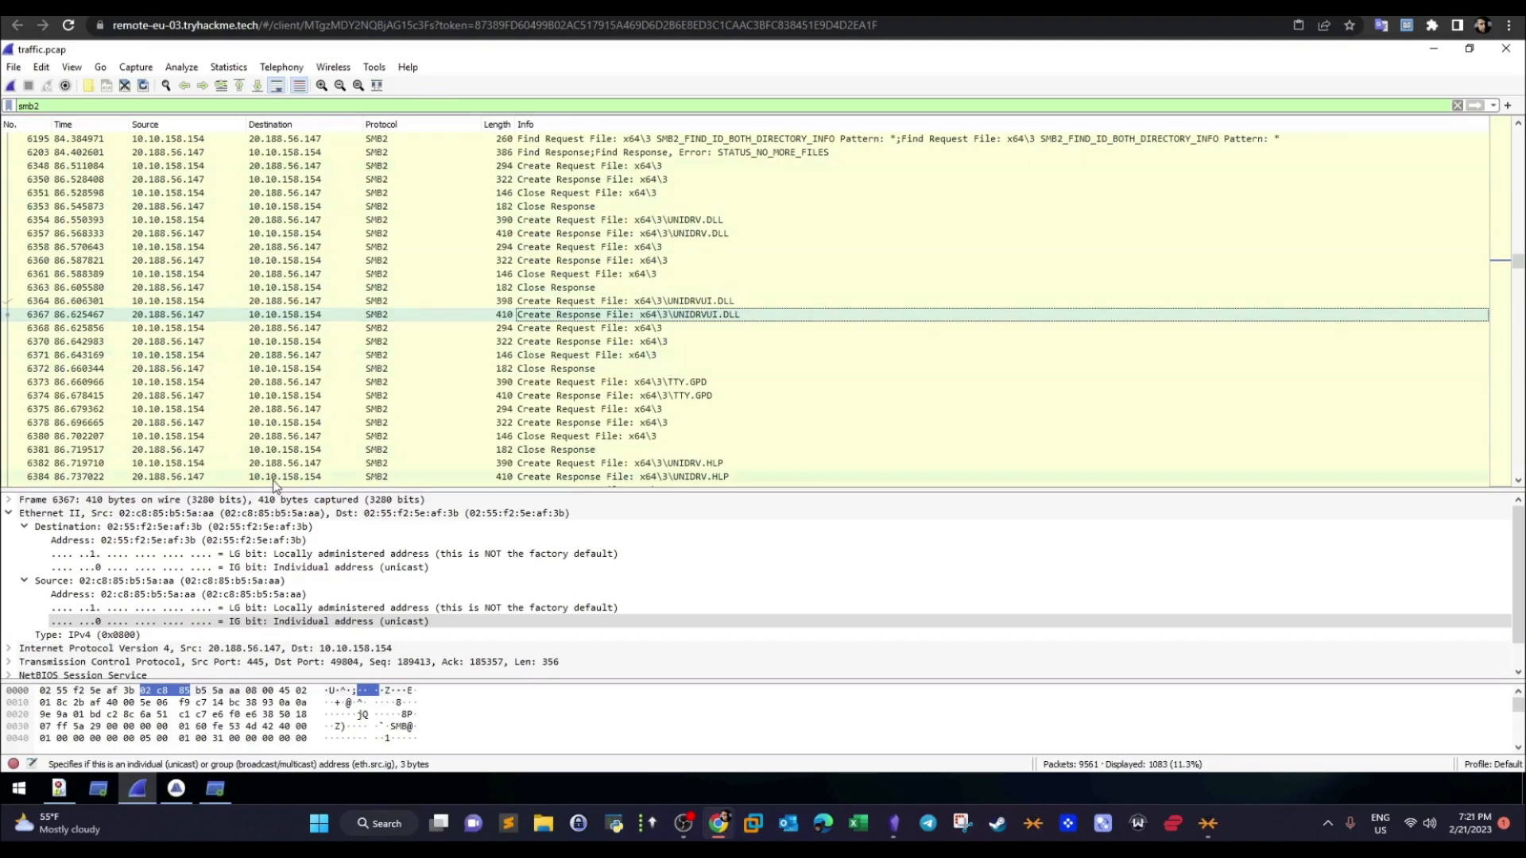
- Switch to Brim and run the File Activity query on traffic.pcap to list the transferred files
{"action": "left_click", "coordinate": [176, 789]}
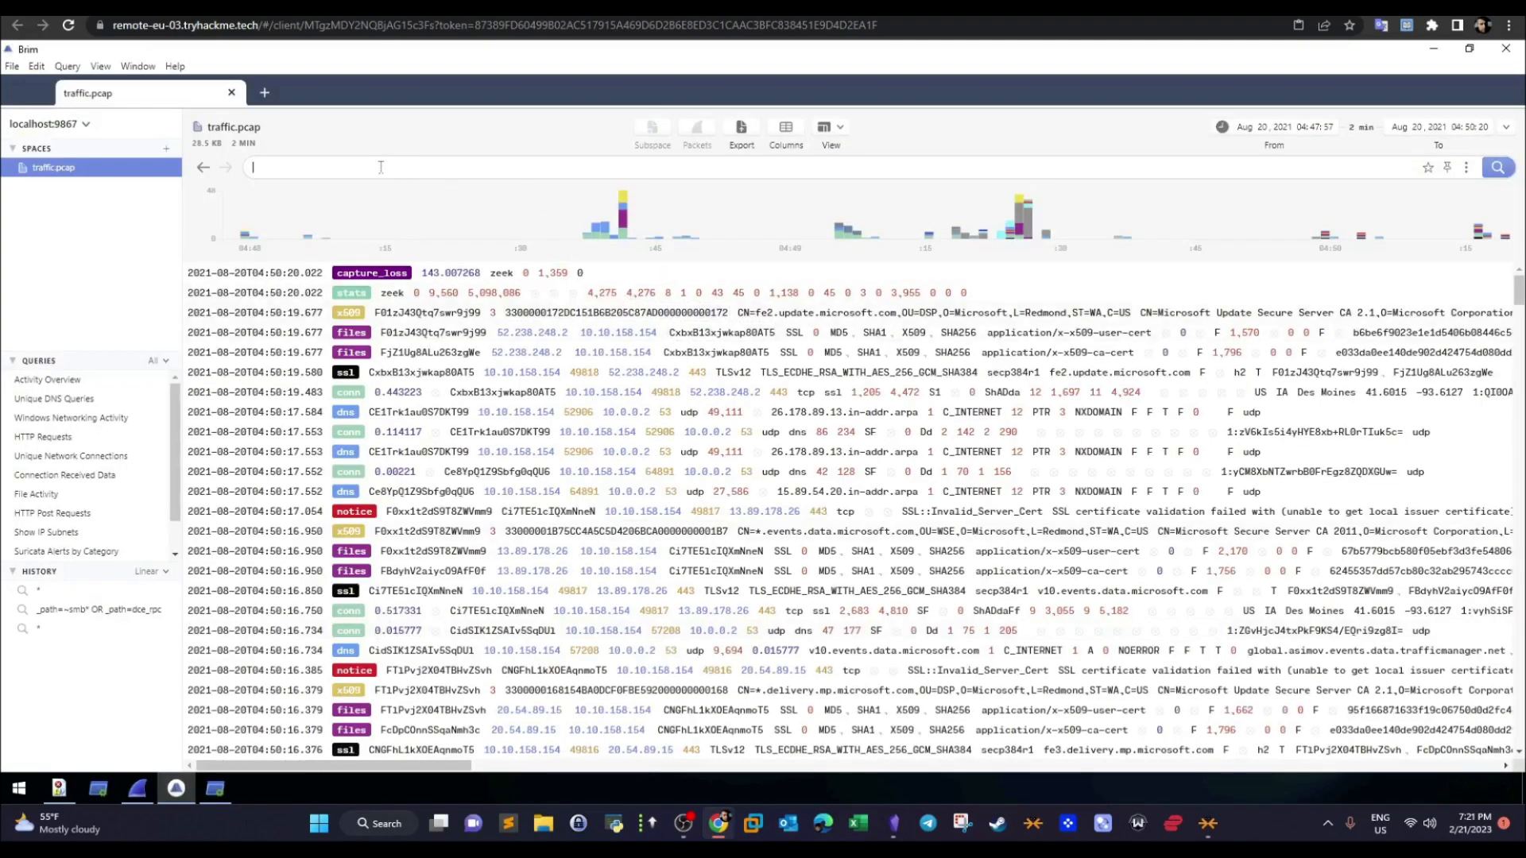
{"action": "left_click", "coordinate": [67, 494]}
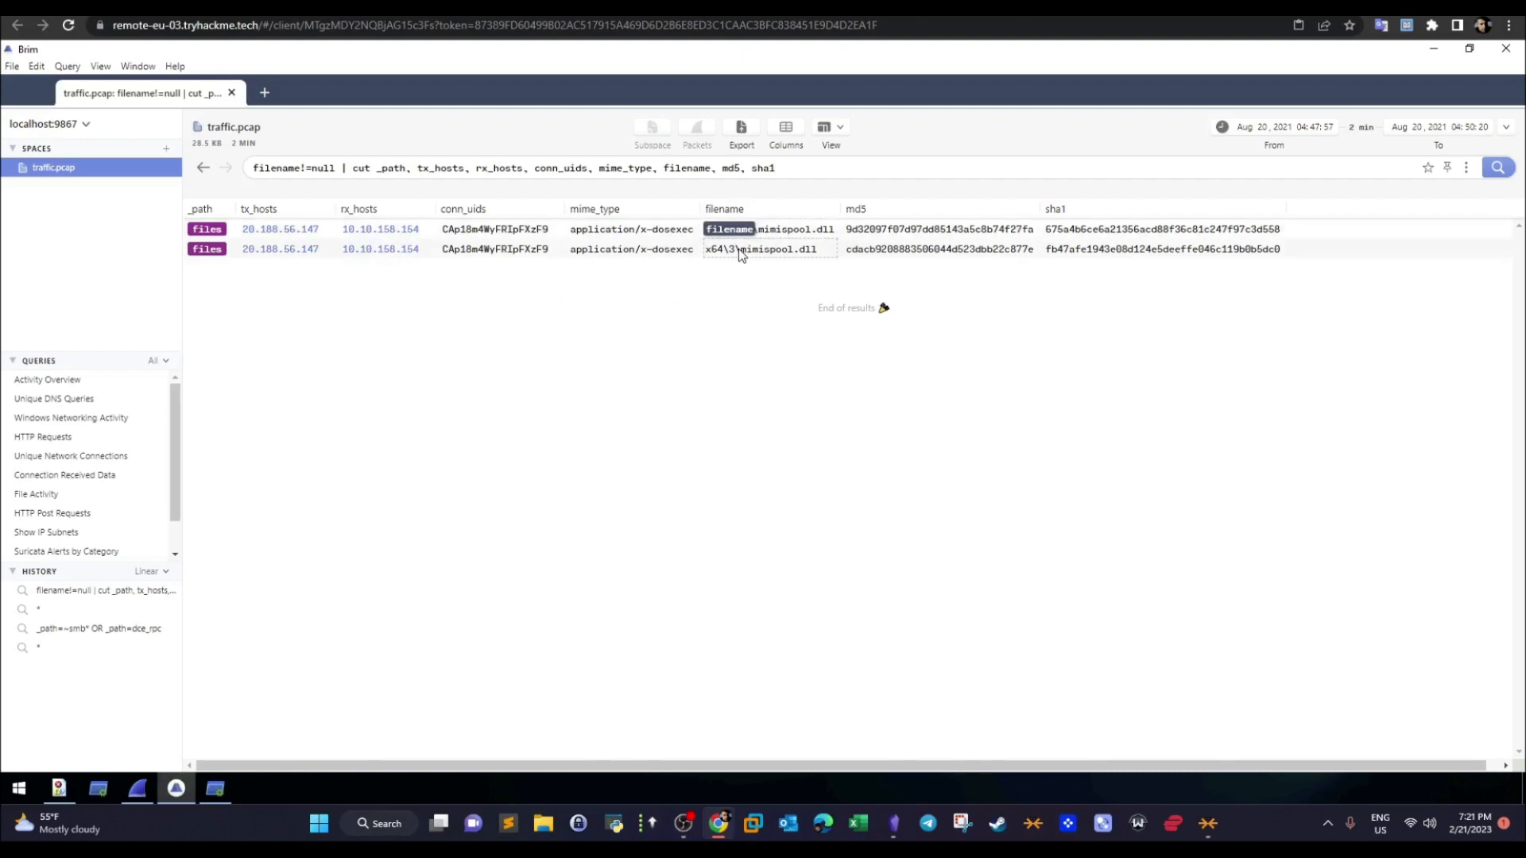
- Switch to the room page and highlight the malicious DLL's share and path answer, plus the start of the question about its first download location
{"action": "key", "text": "alt+Tab"}
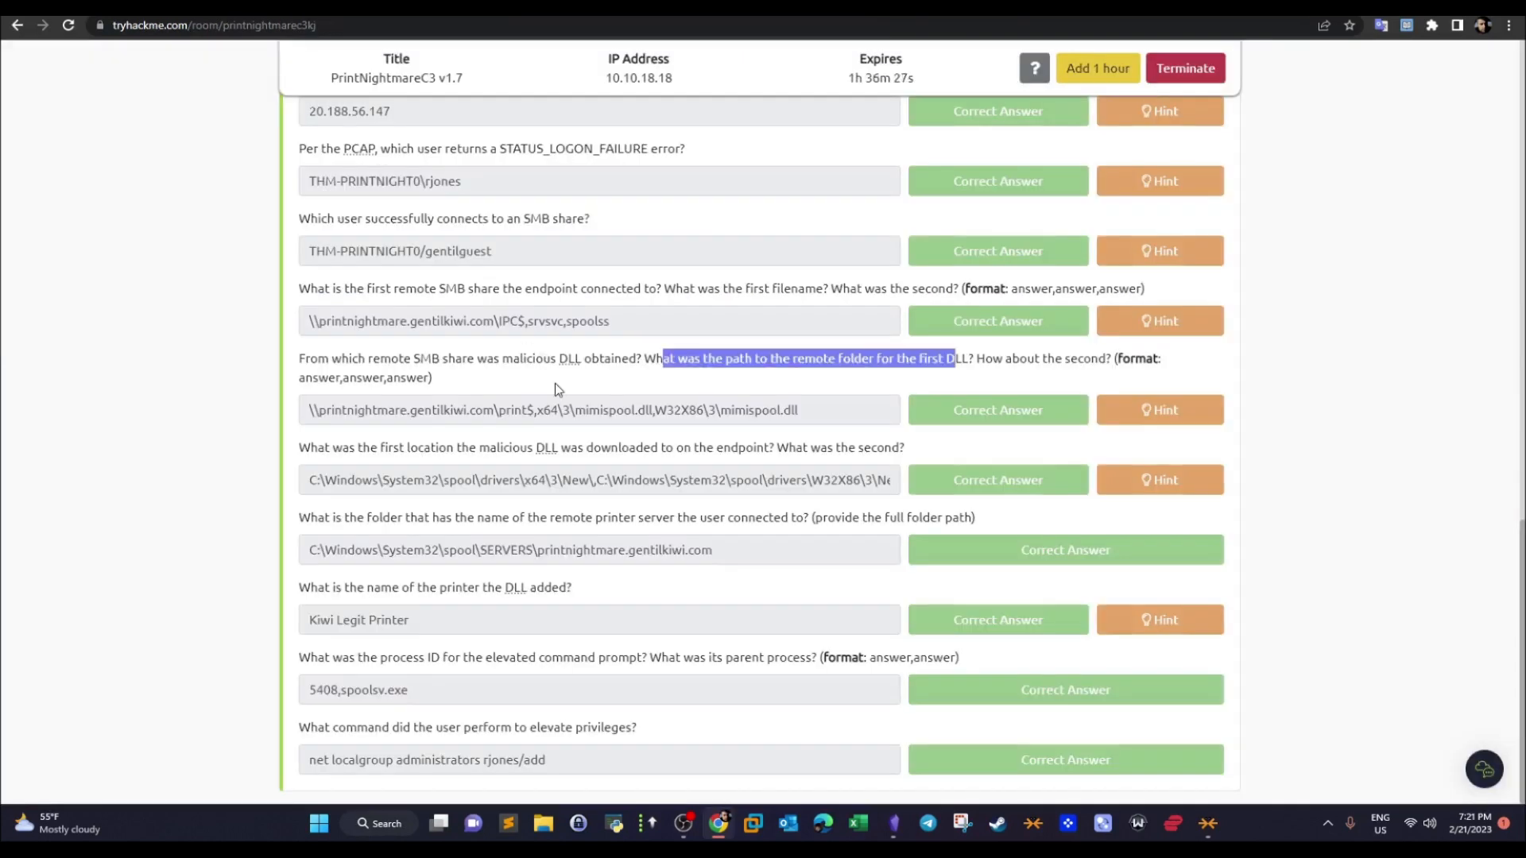
{"action": "left_click_drag", "start_coordinate": [310, 411], "coordinate": [609, 414]}
{"action": "left_click", "coordinate": [543, 421]}
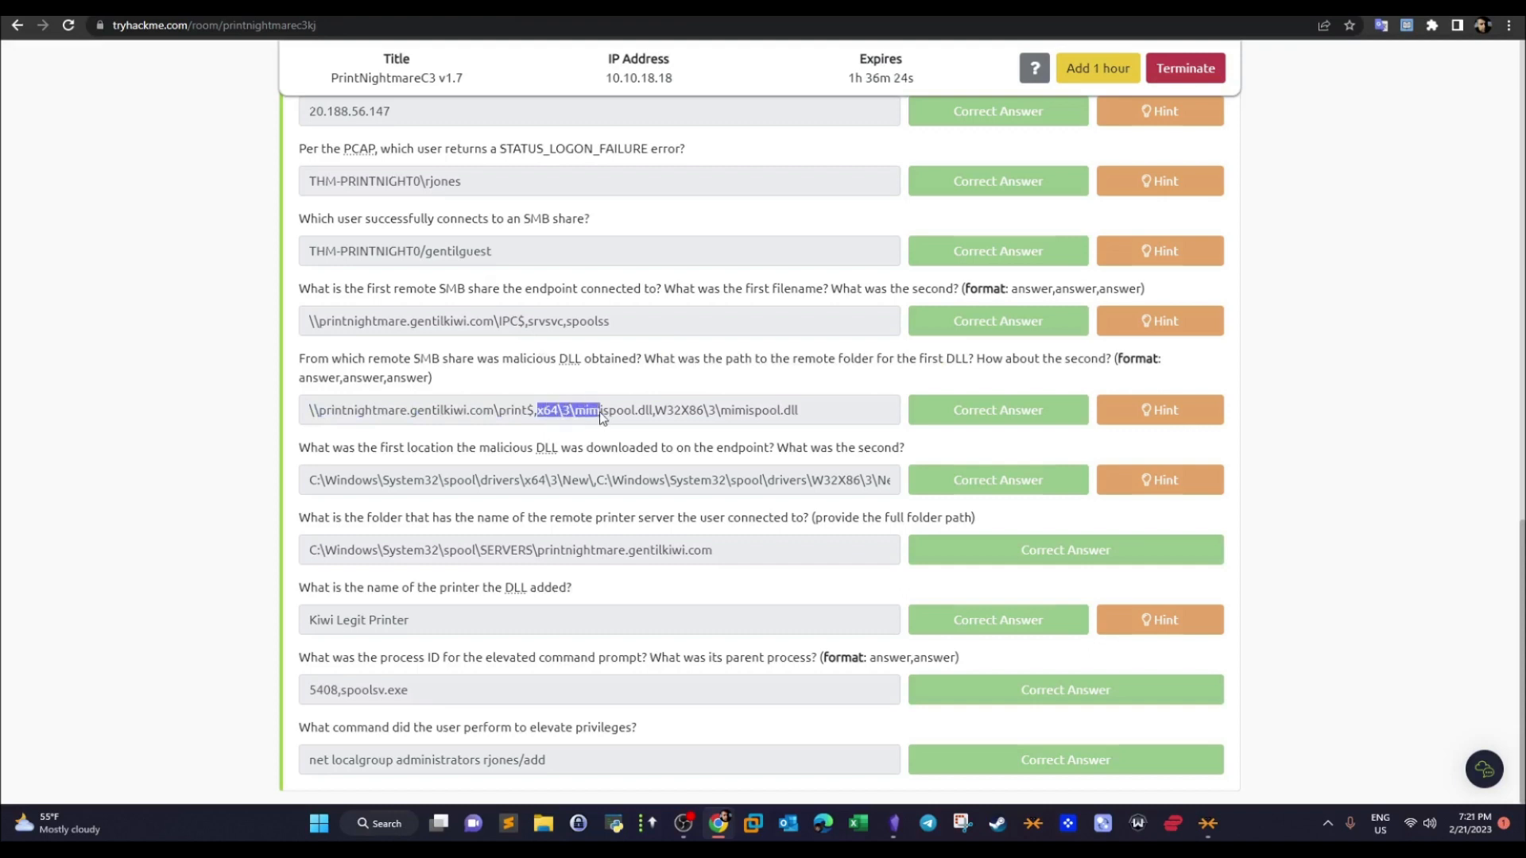
{"action": "left_click_drag", "start_coordinate": [804, 409], "coordinate": [682, 410]}
{"action": "left_click", "coordinate": [799, 414]}
{"action": "left_click_drag", "start_coordinate": [808, 412], "coordinate": [729, 415]}
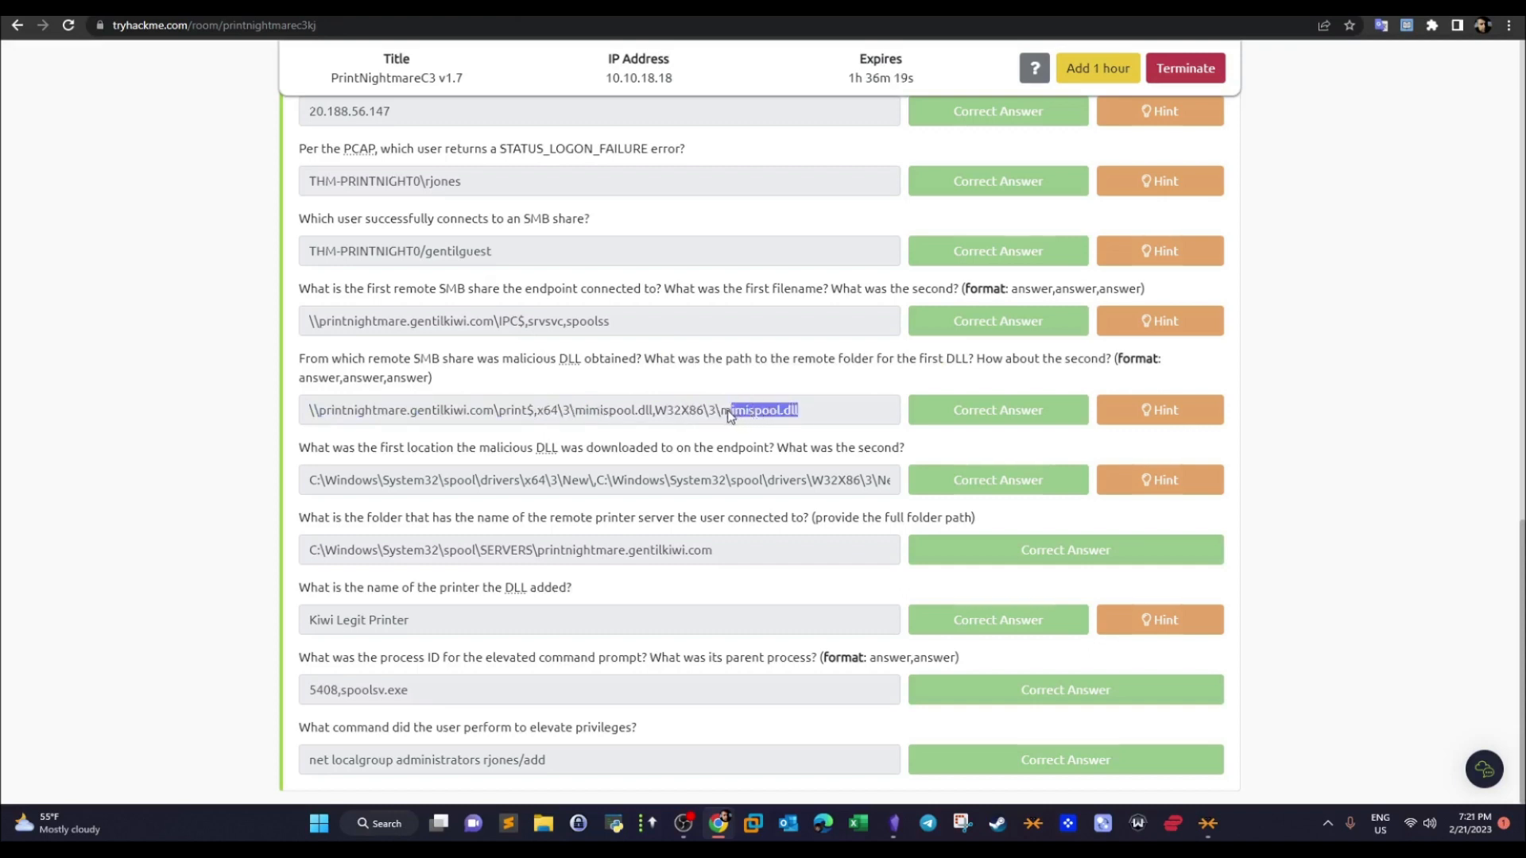
{"action": "left_click", "coordinate": [729, 415]}
{"action": "left_click_drag", "start_coordinate": [409, 458], "coordinate": [477, 457]}
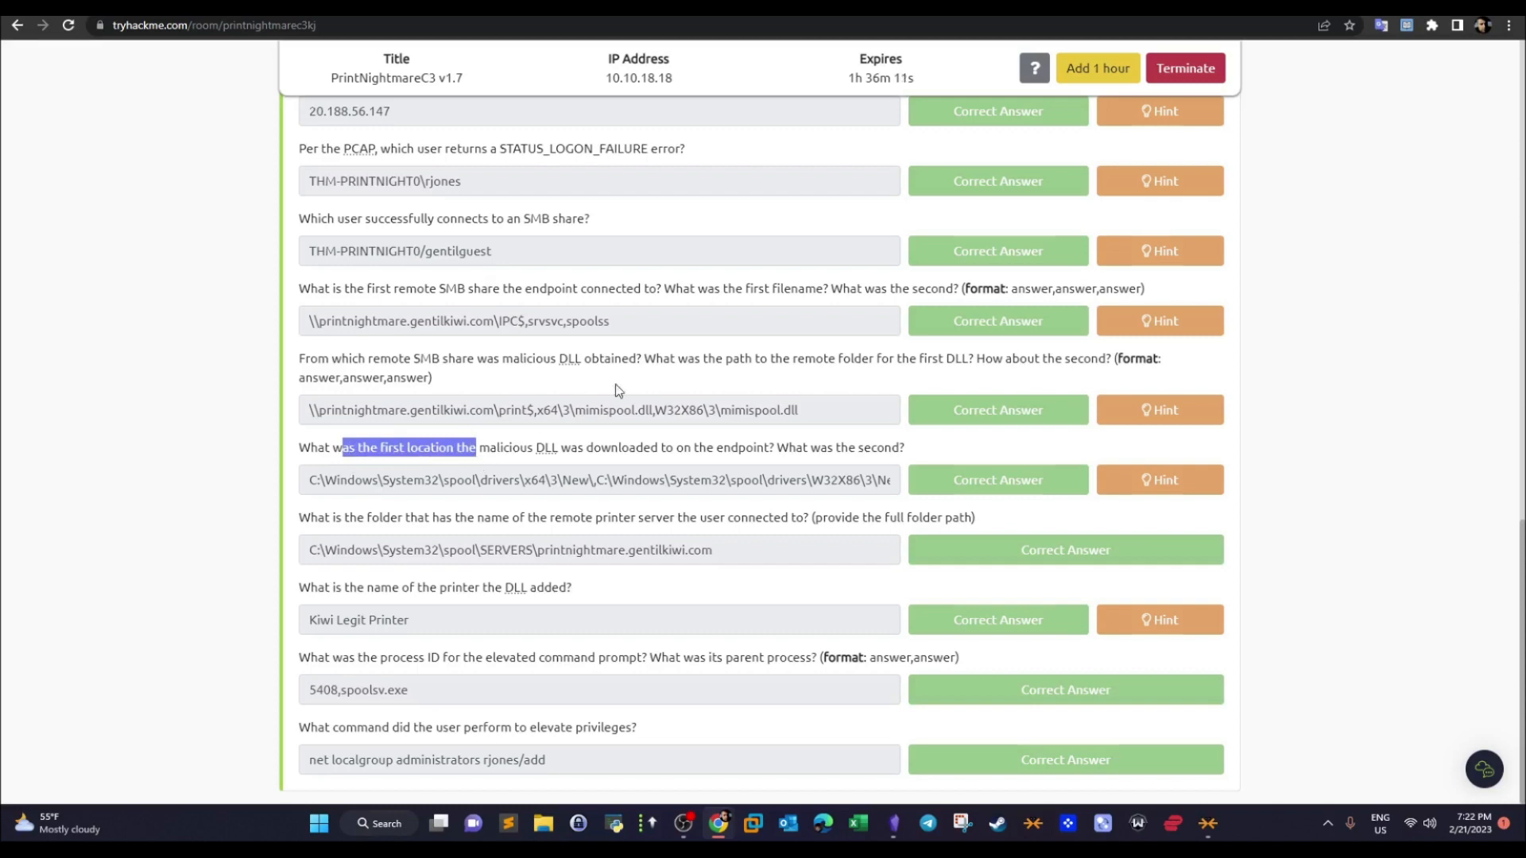
{"action": "left_click", "coordinate": [819, 417]}
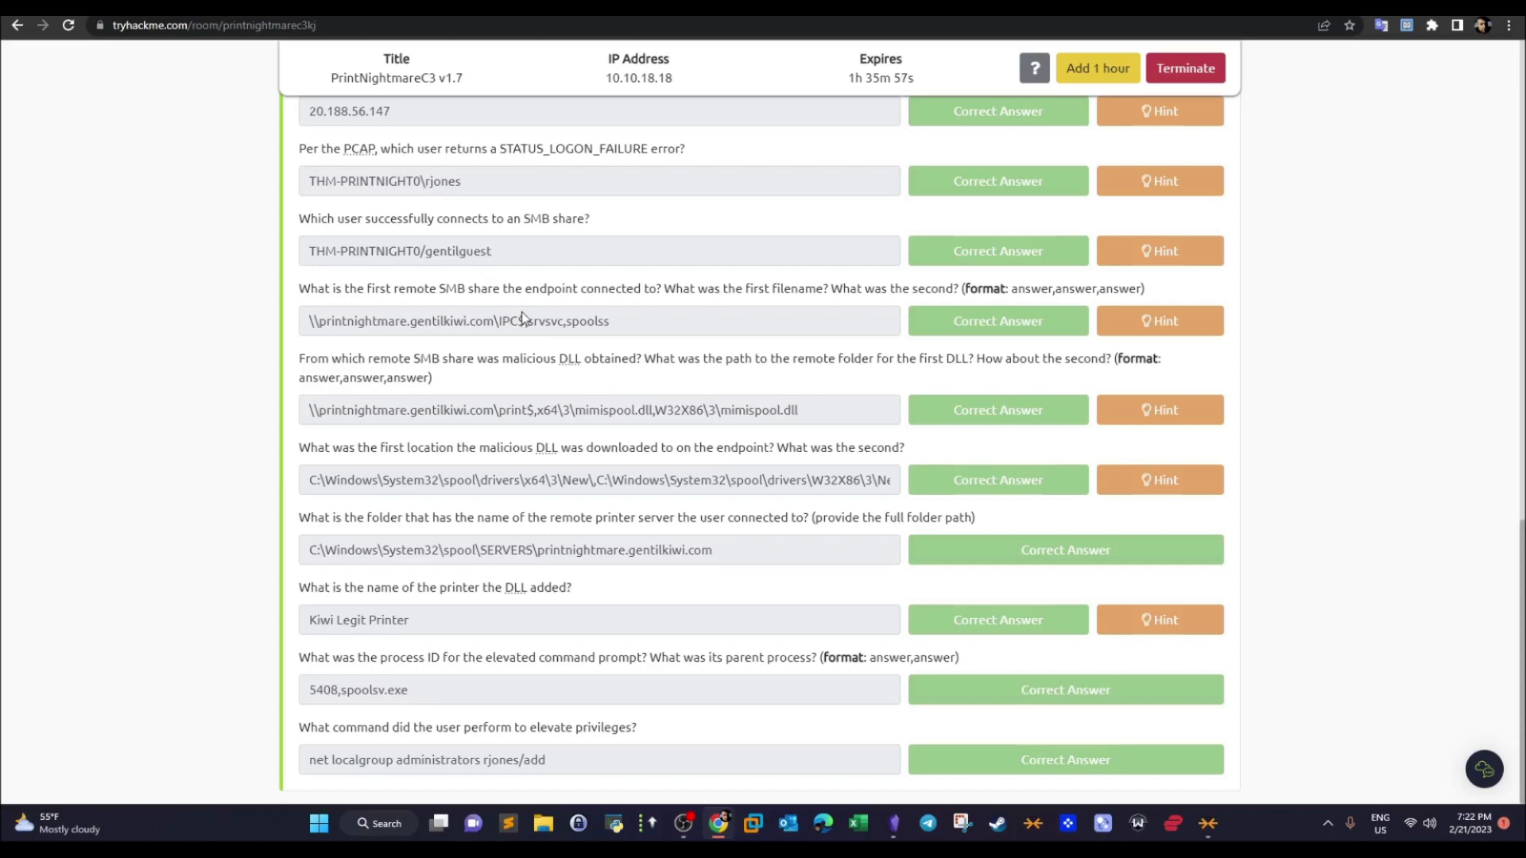
- Review the room answers by highlighting 20.188.56.147, the SMB share user, IPC$, the print$ share and the mimispool.dll paths
{"action": "left_click_drag", "start_coordinate": [403, 115], "coordinate": [303, 118]}
{"action": "left_click_drag", "start_coordinate": [499, 251], "coordinate": [309, 253]}
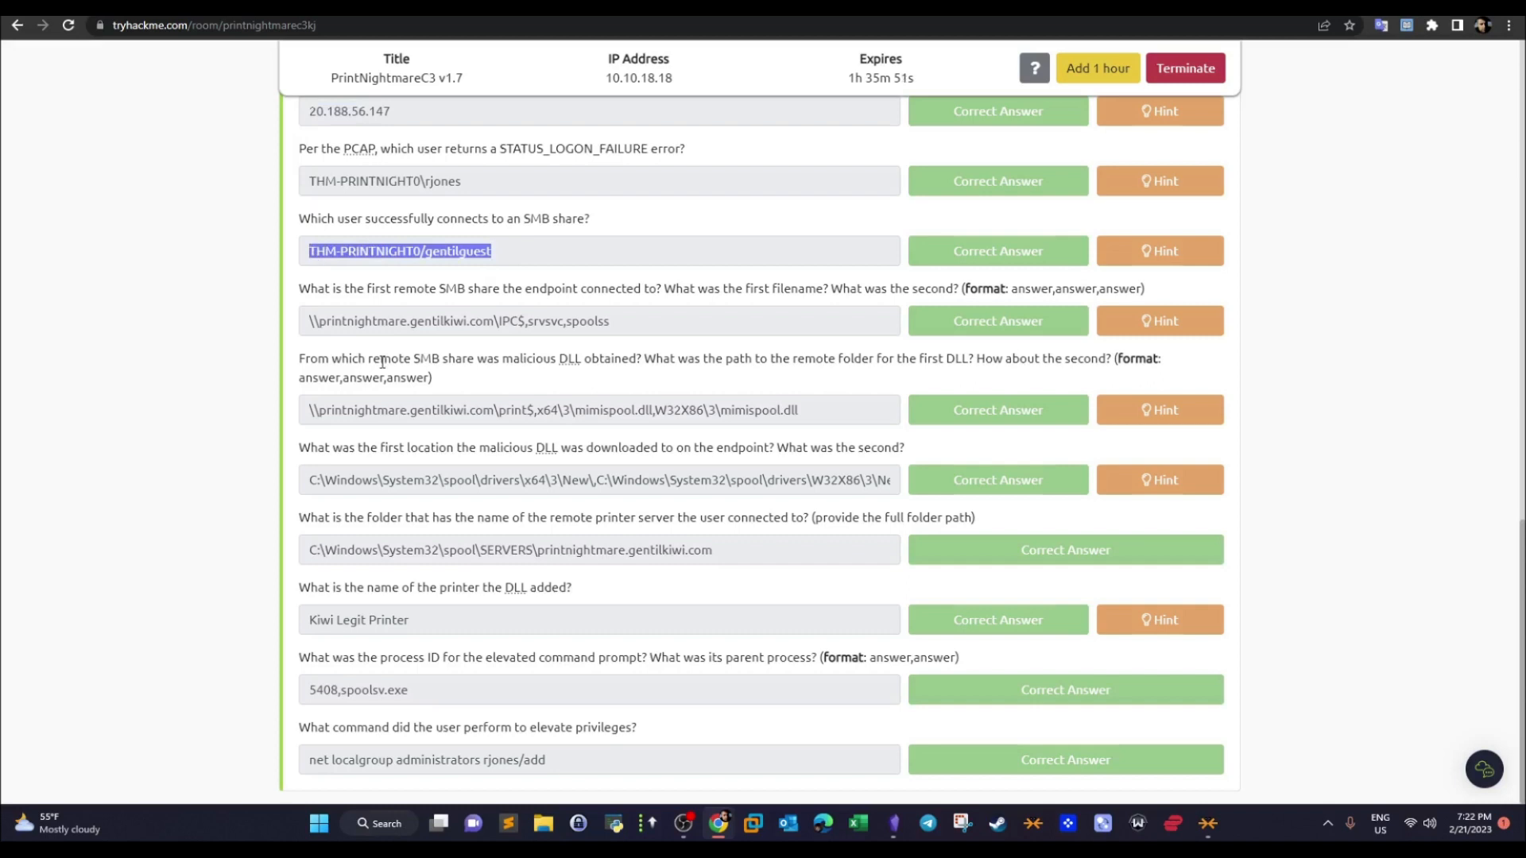
{"action": "left_click_drag", "start_coordinate": [524, 324], "coordinate": [501, 327]}
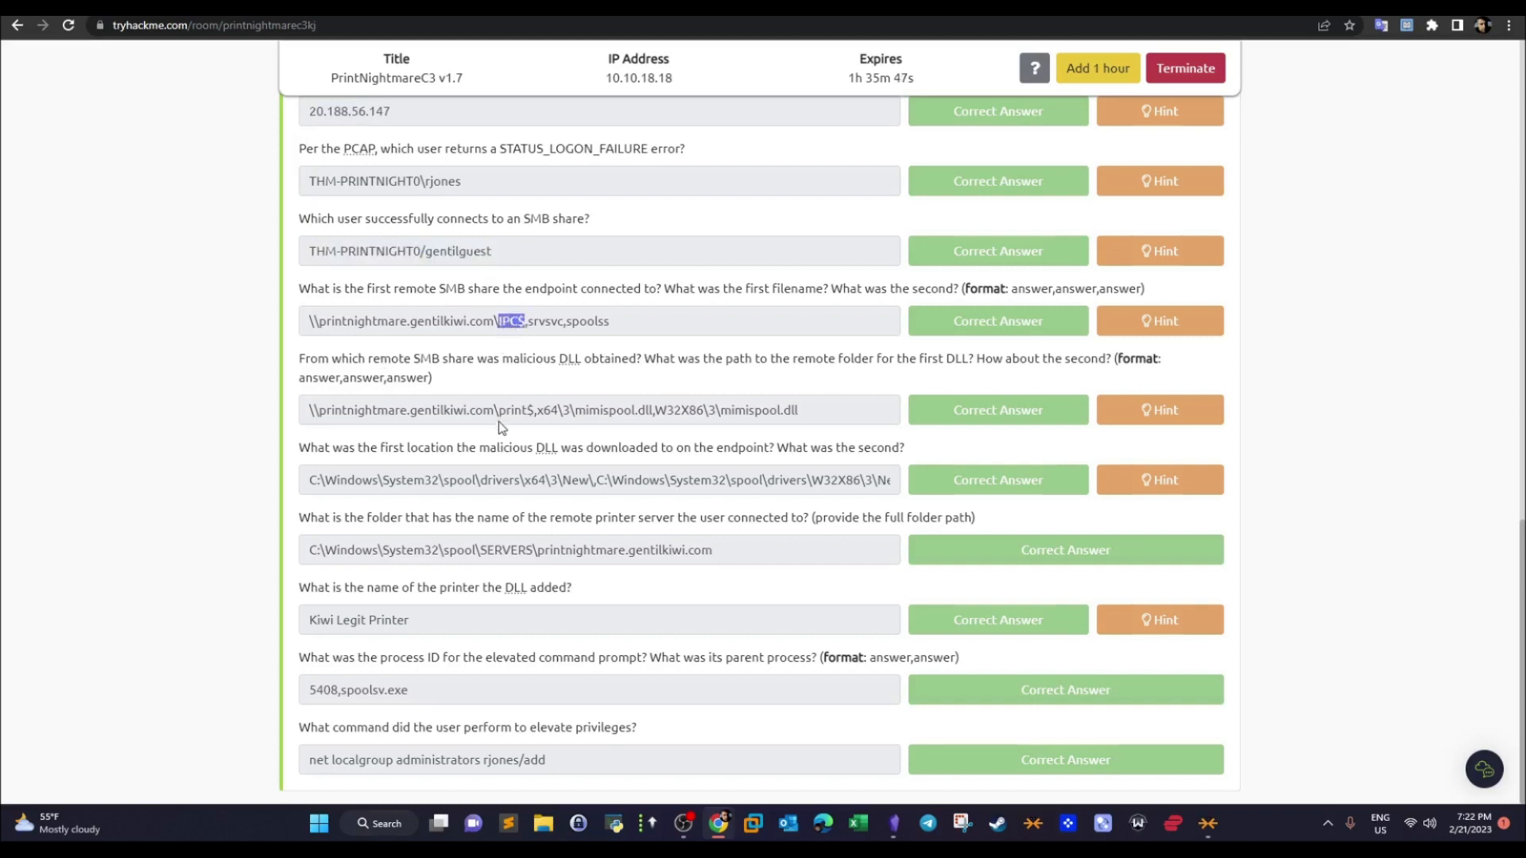
{"action": "left_click_drag", "start_coordinate": [534, 413], "coordinate": [502, 414]}
{"action": "left_click", "coordinate": [570, 444]}
{"action": "left_click_drag", "start_coordinate": [537, 412], "coordinate": [310, 415]}
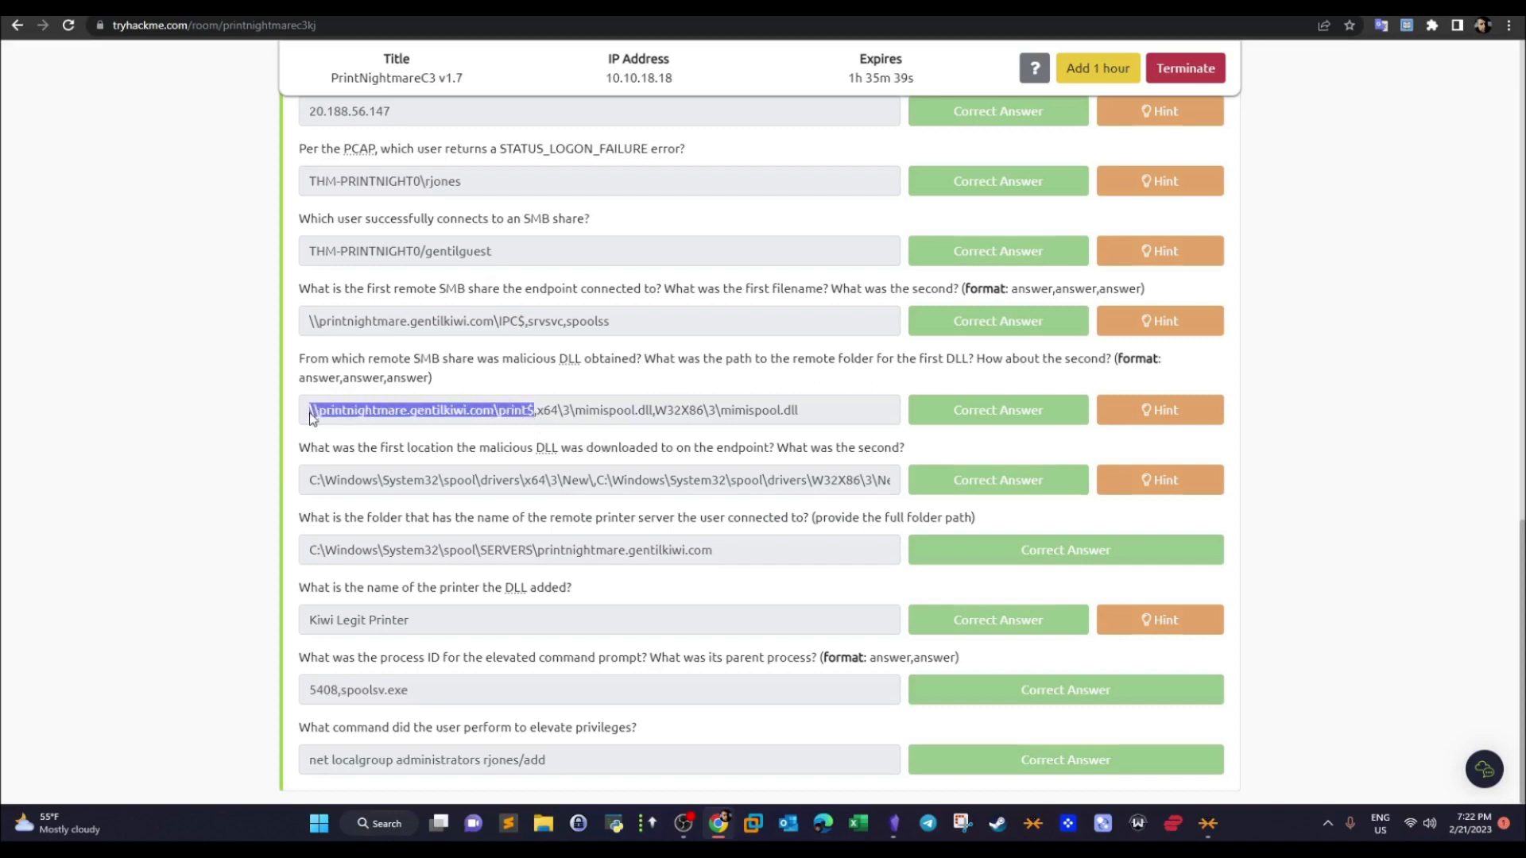
{"action": "left_click_drag", "start_coordinate": [797, 422], "coordinate": [574, 418]}
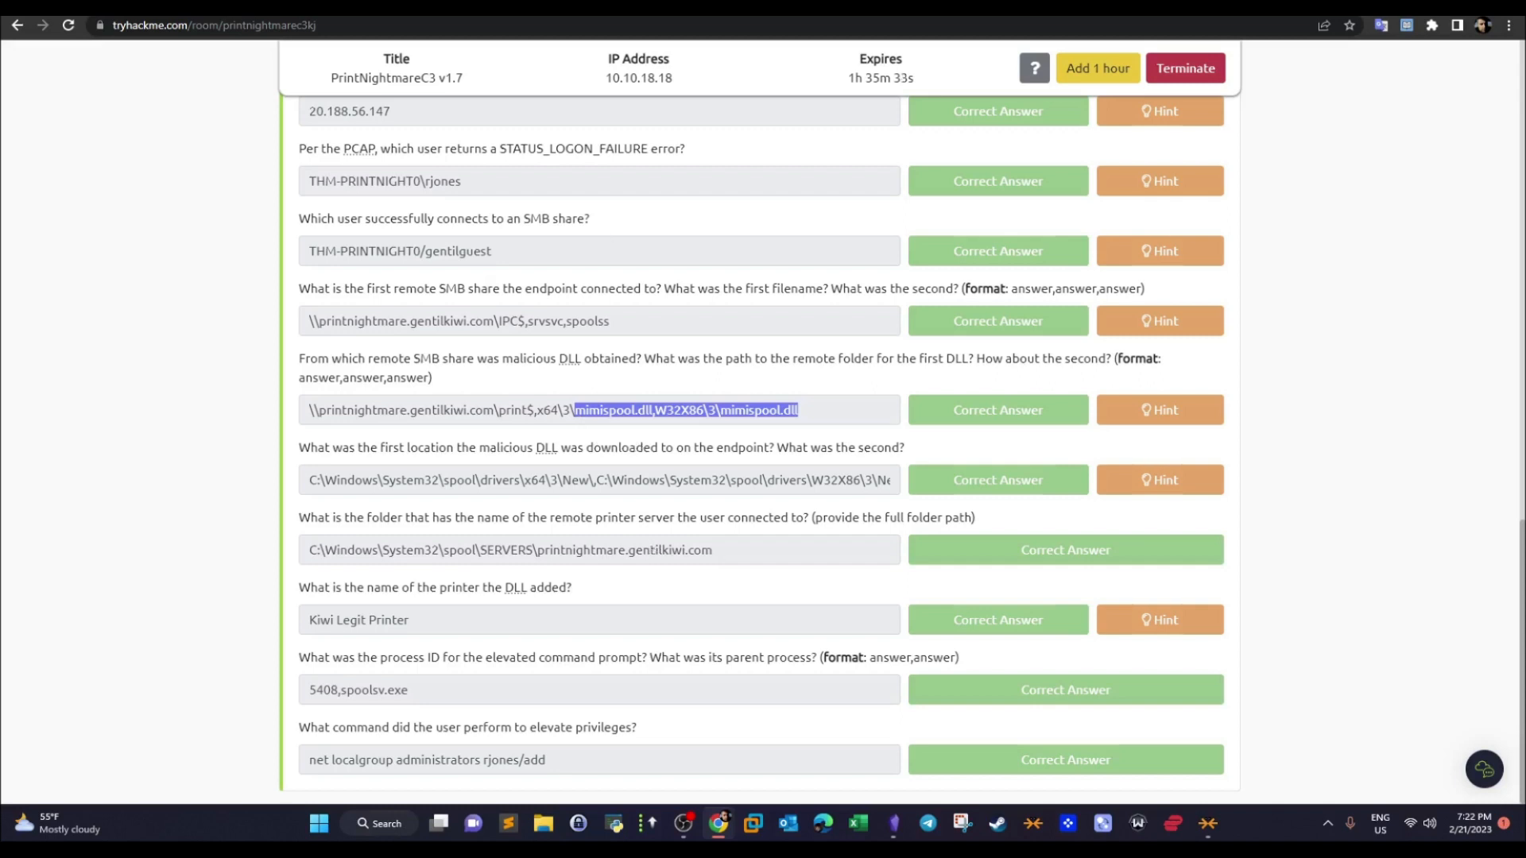
- Return to the remote machine, minimize Brim and bring up FullEventLogView
{"action": "key", "text": "alt+Tab"}
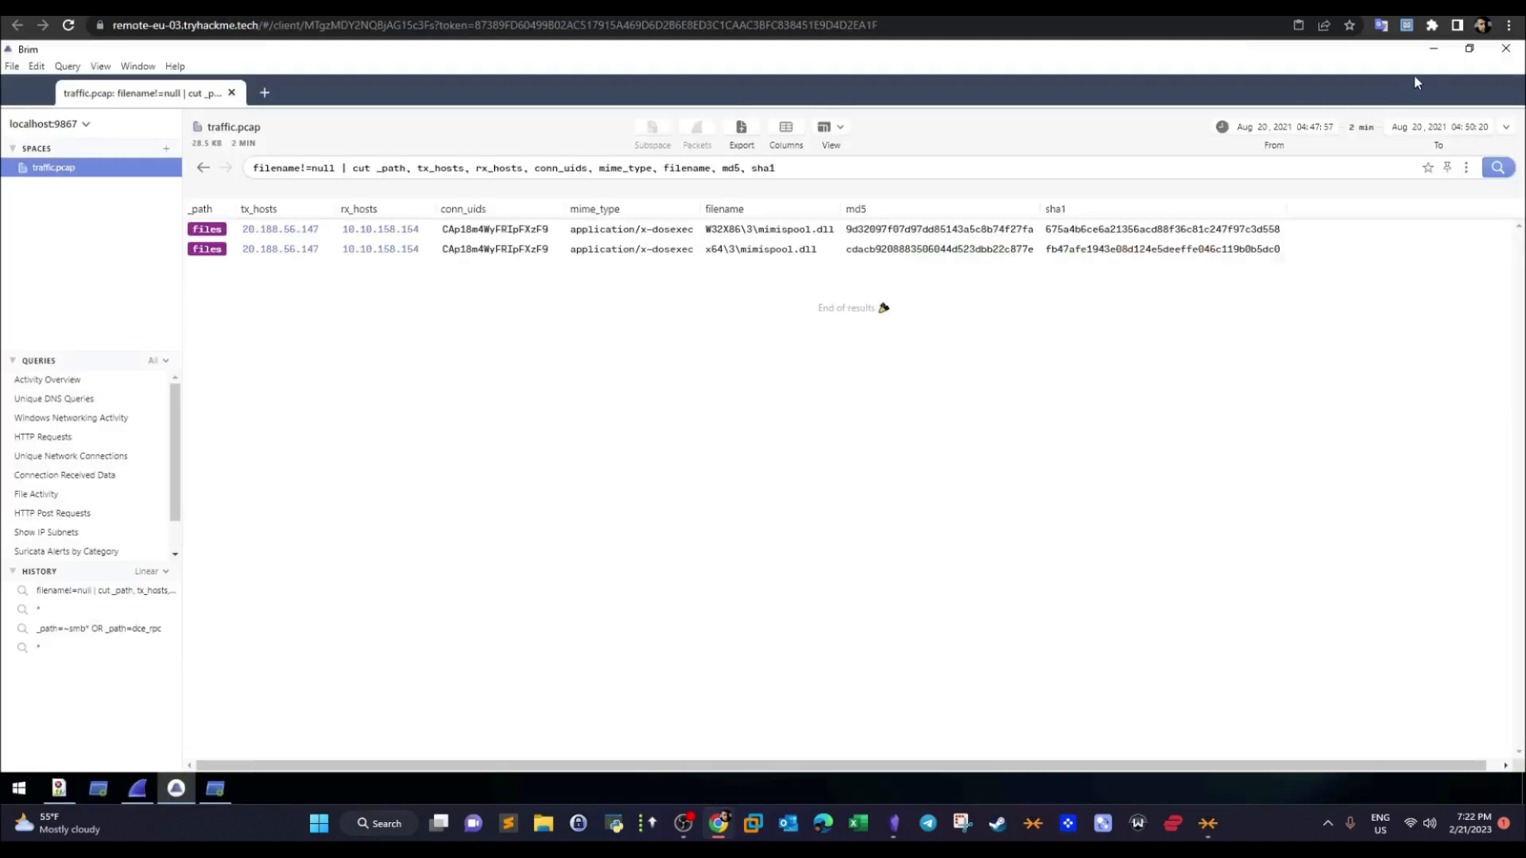
{"action": "left_click", "coordinate": [1434, 48]}
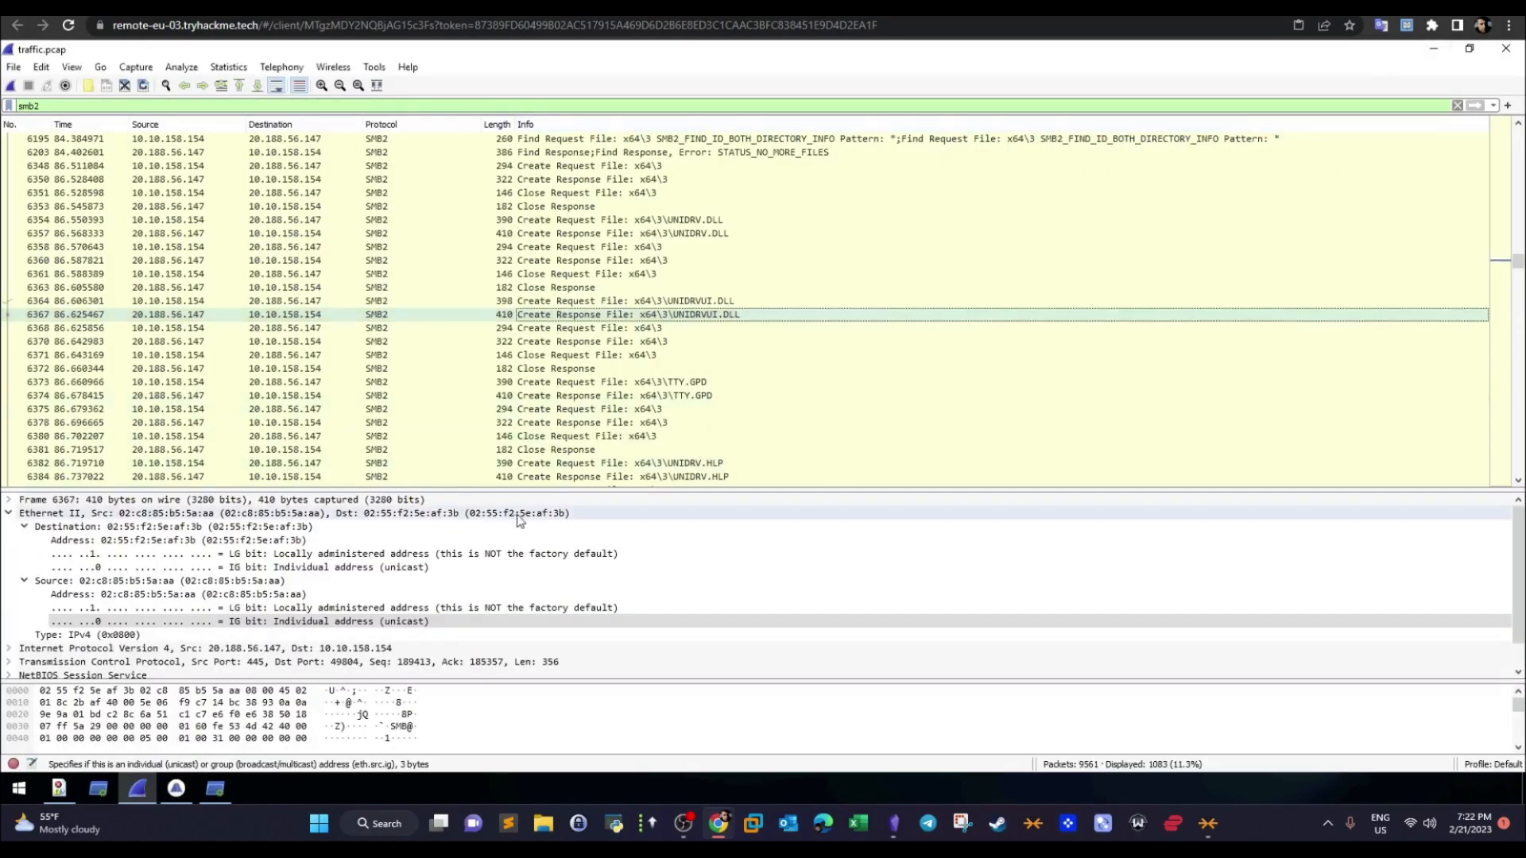
{"action": "left_click", "coordinate": [63, 789]}
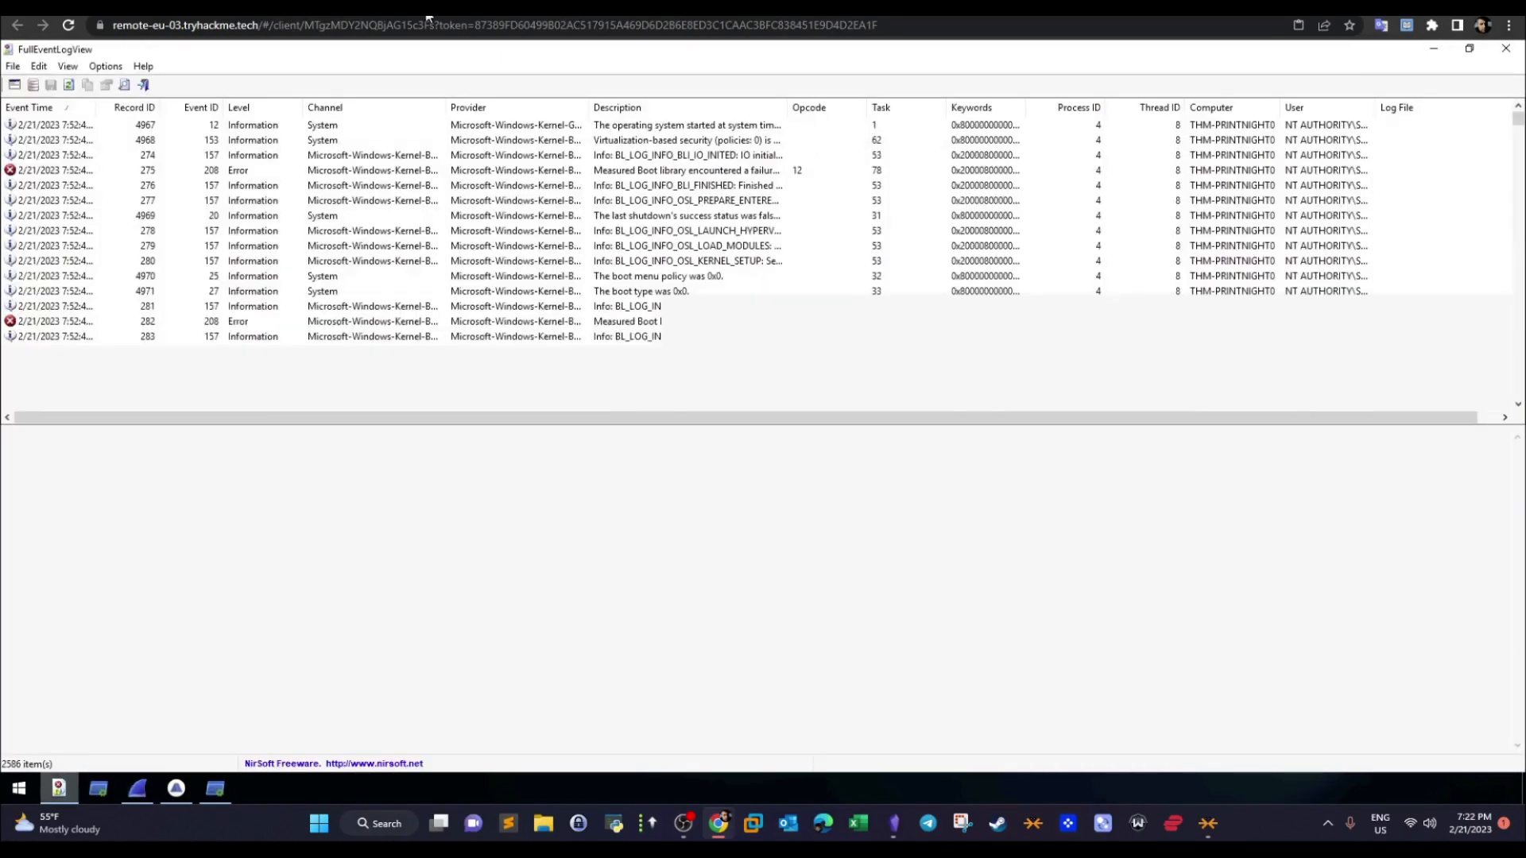
- Copy the file name mimispool.dll from the malicious DLL answer on the room page and return to the remote machine
{"action": "left_click", "coordinate": [501, 7]}
{"action": "left_click", "coordinate": [811, 409]}
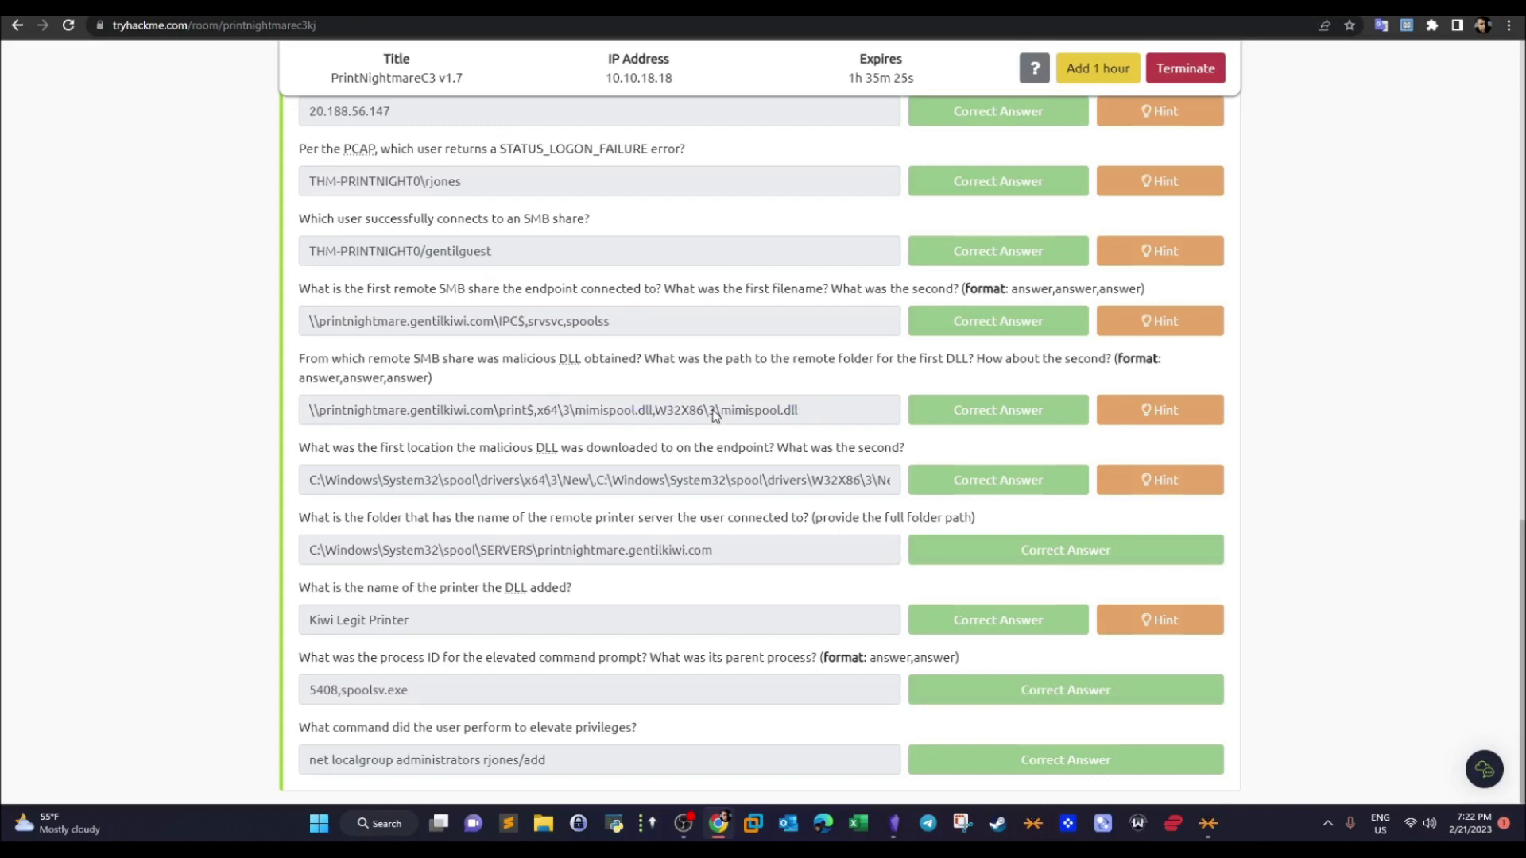
{"action": "left_click_drag", "start_coordinate": [720, 412], "coordinate": [797, 414]}
{"action": "right_click", "coordinate": [777, 412]}
{"action": "left_click", "coordinate": [811, 426]}
{"action": "left_click", "coordinate": [1153, 7]}
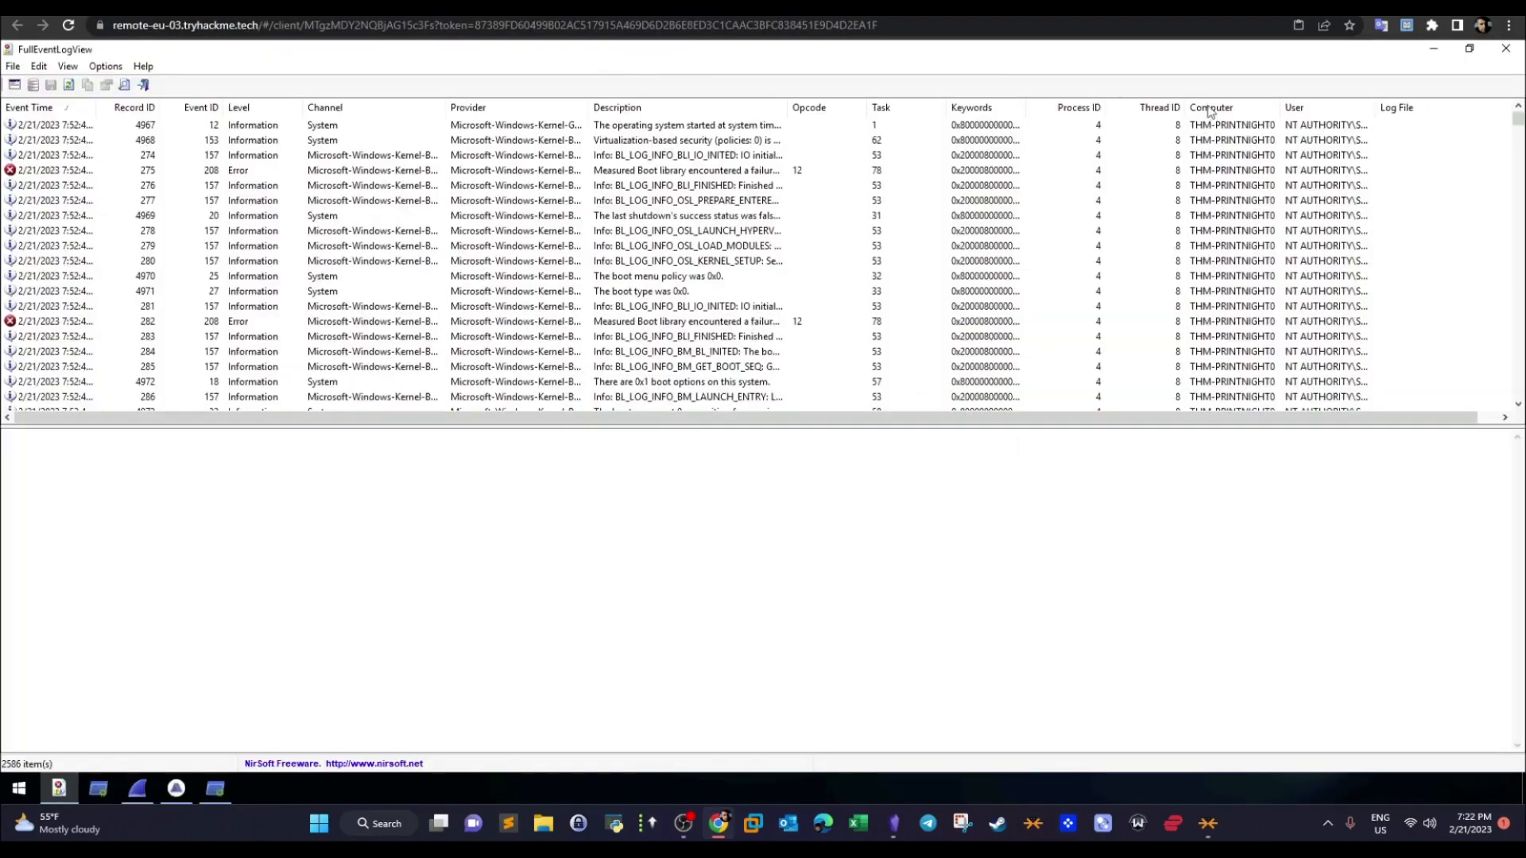
- Set FullEventLogView's advanced options to show events from all times and reload the event list
{"action": "left_click", "coordinate": [103, 68]}
{"action": "left_click", "coordinate": [151, 276]}
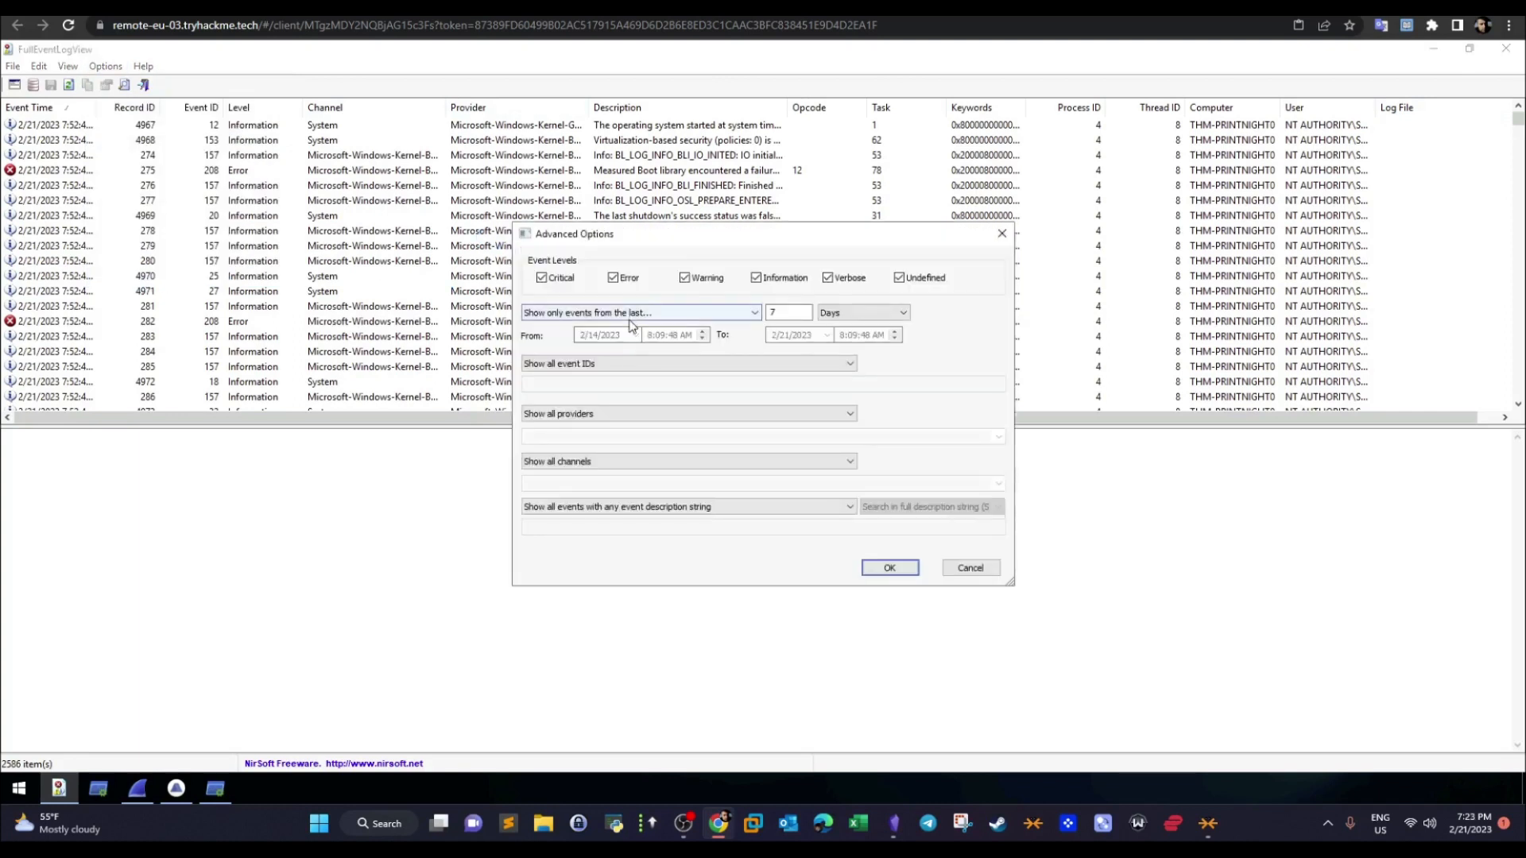
{"action": "left_click", "coordinate": [614, 361]}
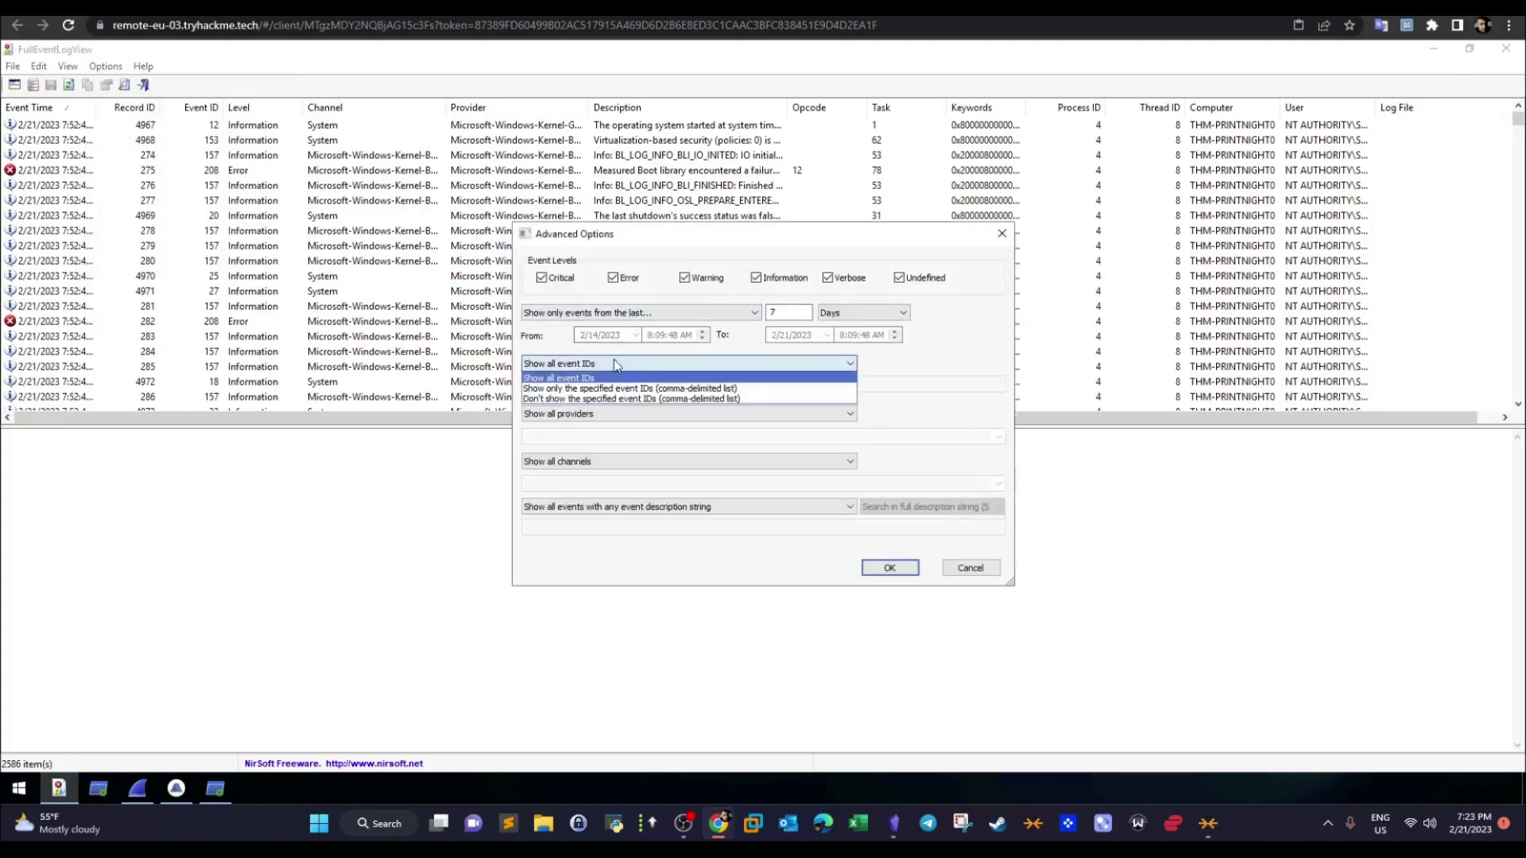
{"action": "left_click", "coordinate": [633, 320]}
{"action": "left_click", "coordinate": [606, 315]}
{"action": "left_click", "coordinate": [587, 334]}
{"action": "left_click", "coordinate": [881, 568]}
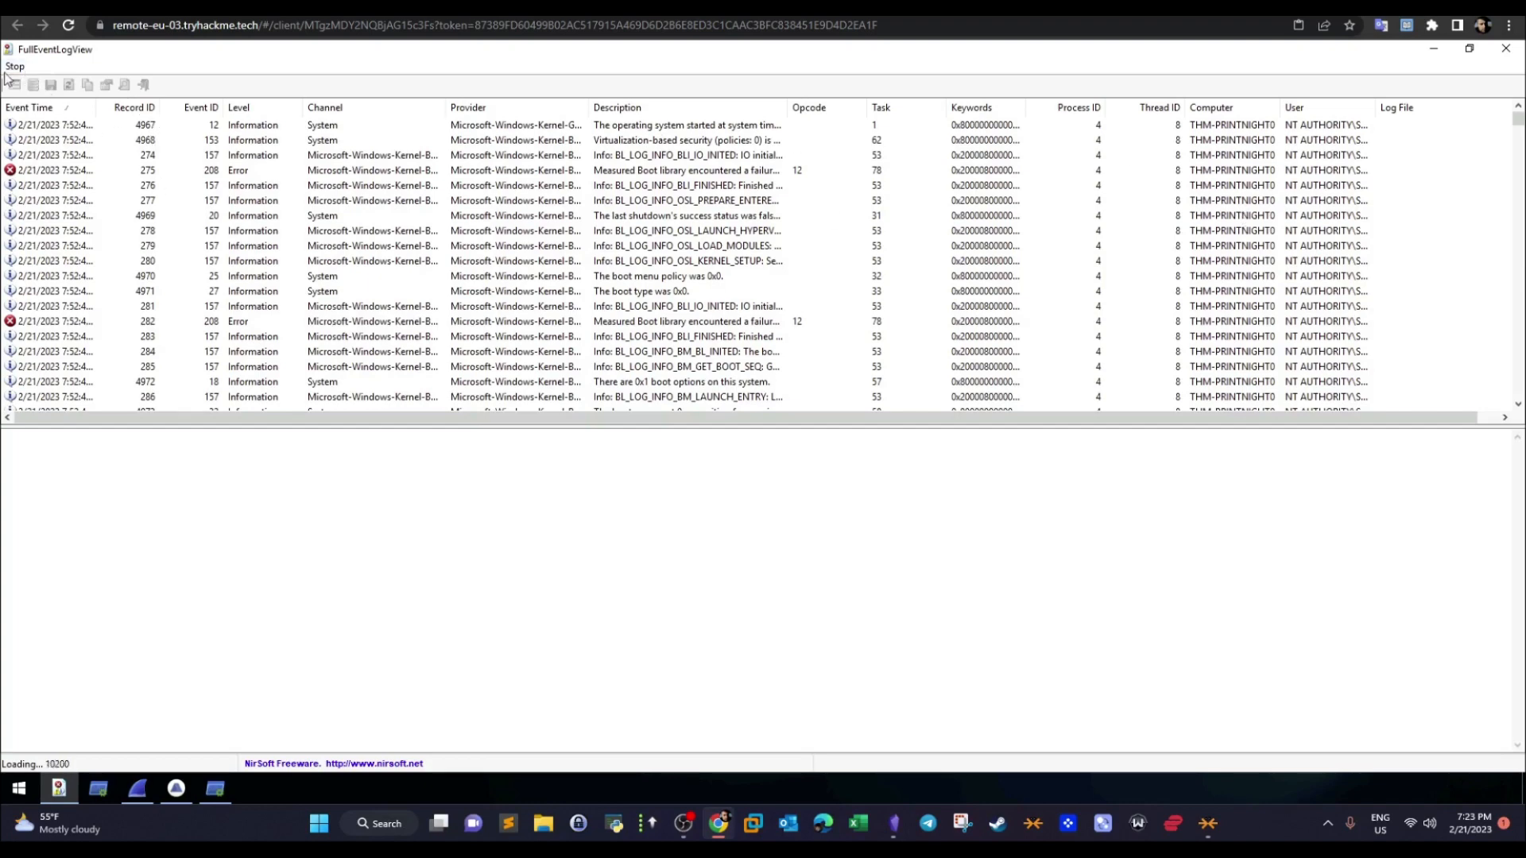
- Review the room page's questions and answers on the DLL's download locations and the remote printer server folder
{"action": "left_click", "coordinate": [79, 7]}
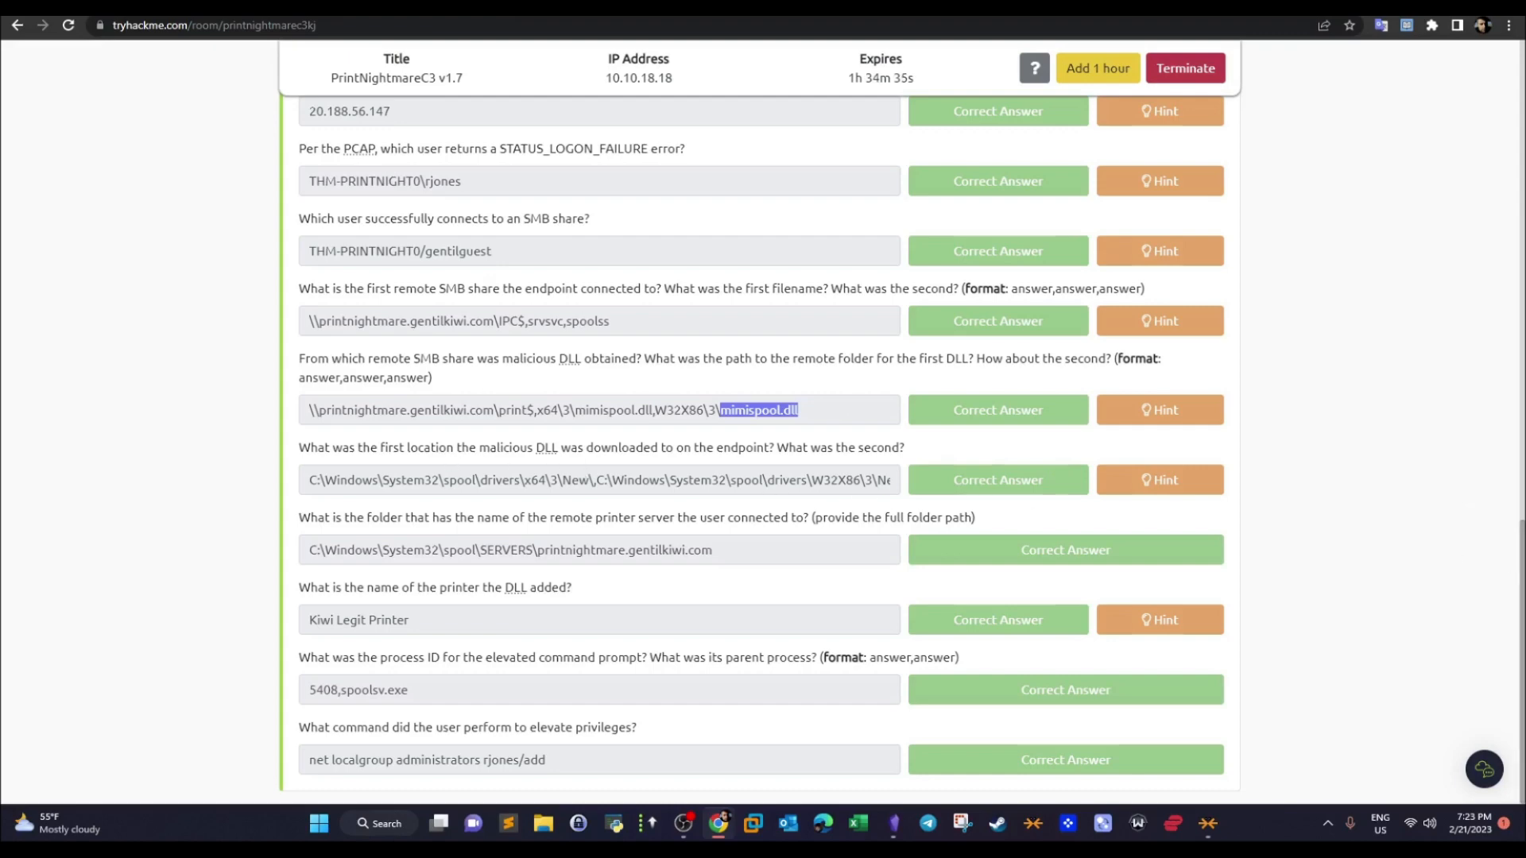
{"action": "left_click", "coordinate": [270, 8]}
{"action": "left_click", "coordinate": [251, 8]}
{"action": "left_click", "coordinate": [271, 8]}
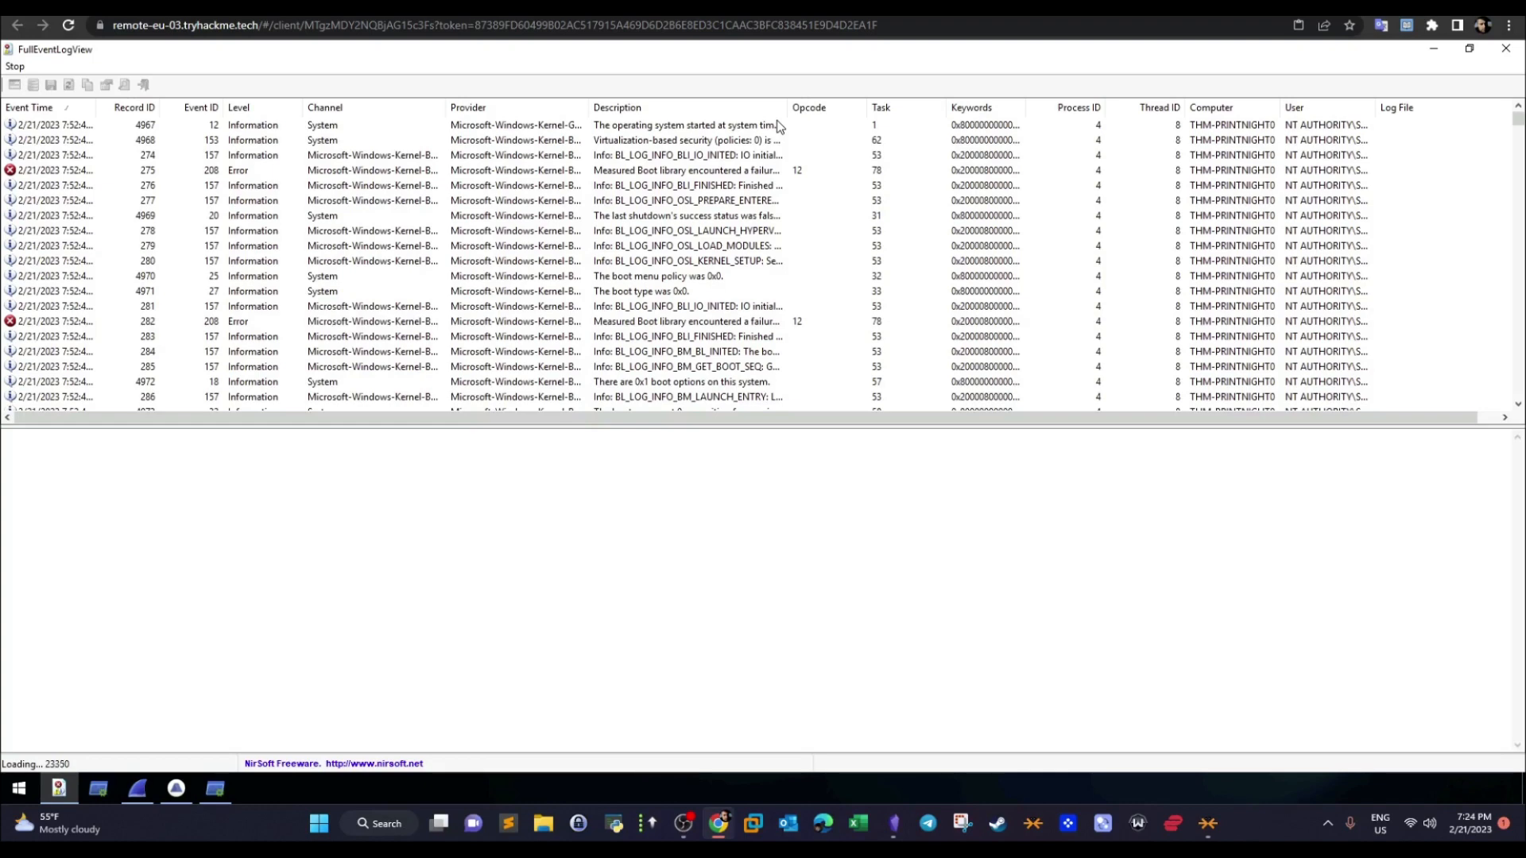
{"action": "left_click", "coordinate": [270, 8]}
{"action": "left_click_drag", "start_coordinate": [901, 449], "coordinate": [326, 447]}
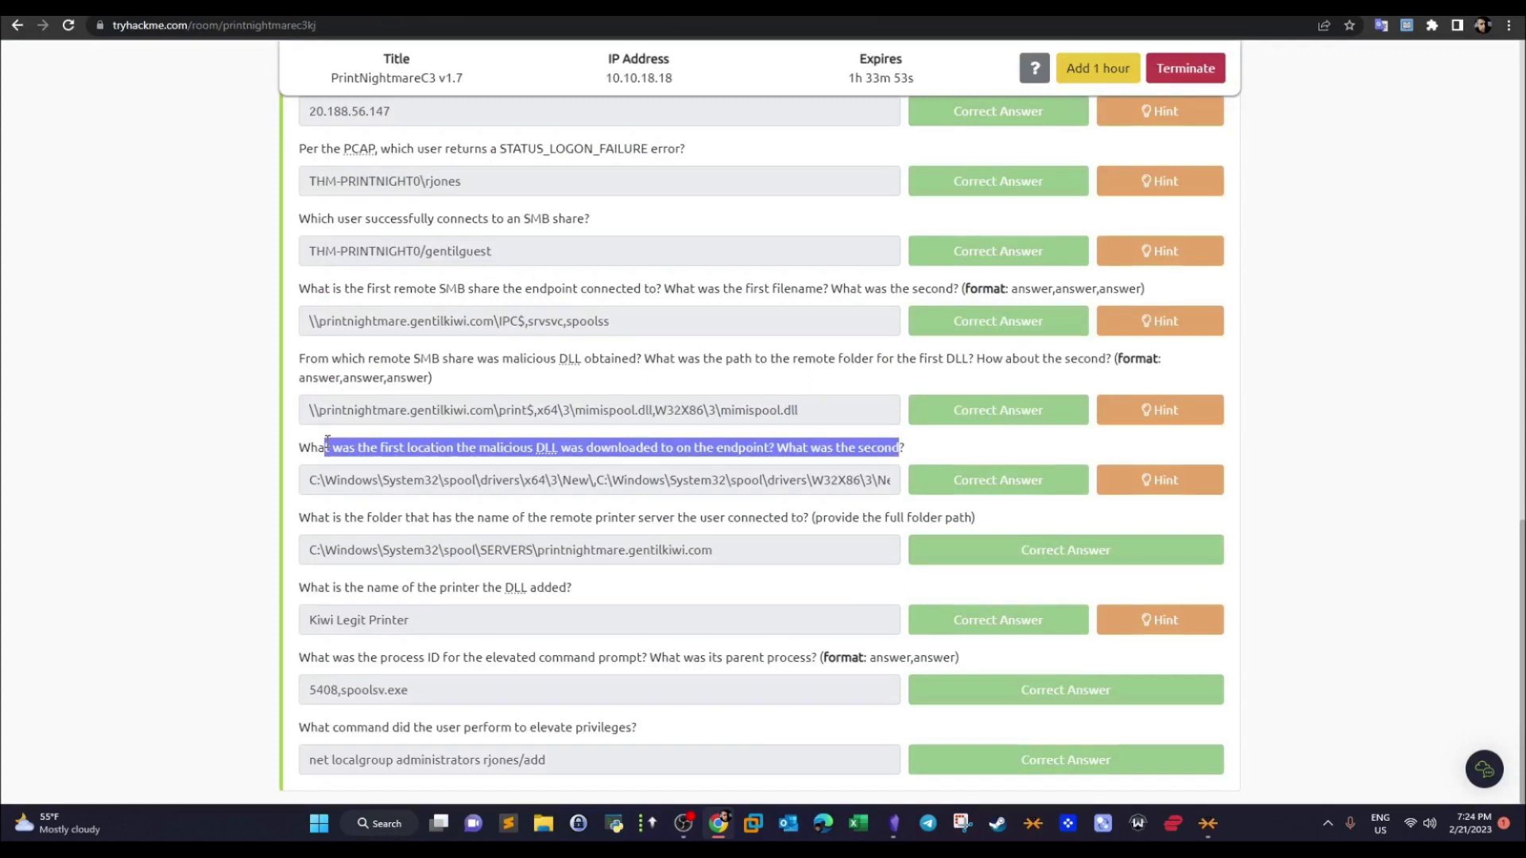
{"action": "left_click_drag", "start_coordinate": [355, 550], "coordinate": [425, 550]}
{"action": "left_click_drag", "start_coordinate": [300, 518], "coordinate": [652, 480]}
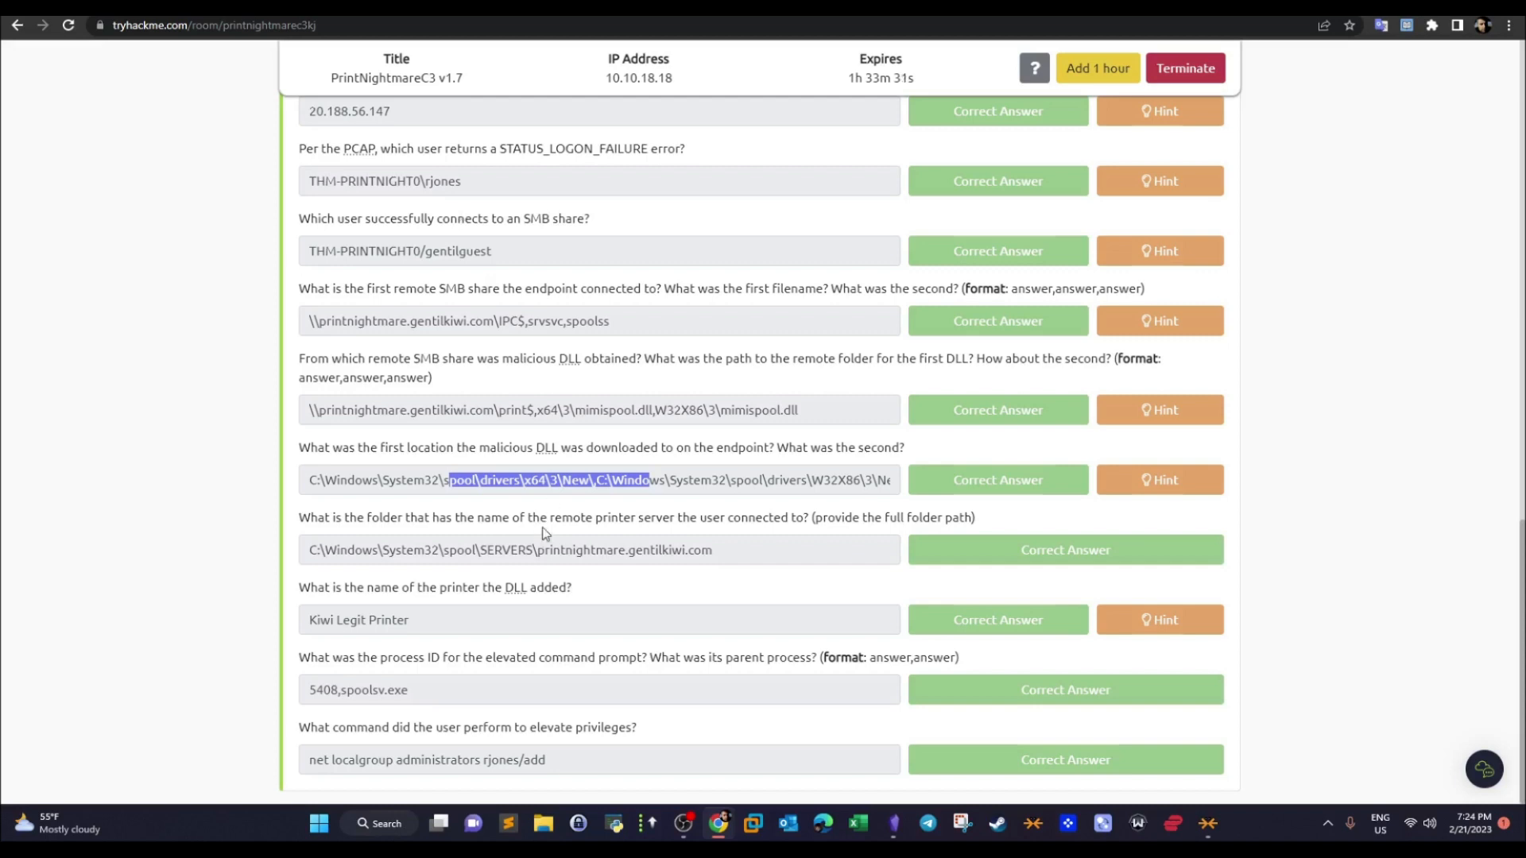
{"action": "left_click_drag", "start_coordinate": [494, 322], "coordinate": [319, 328]}
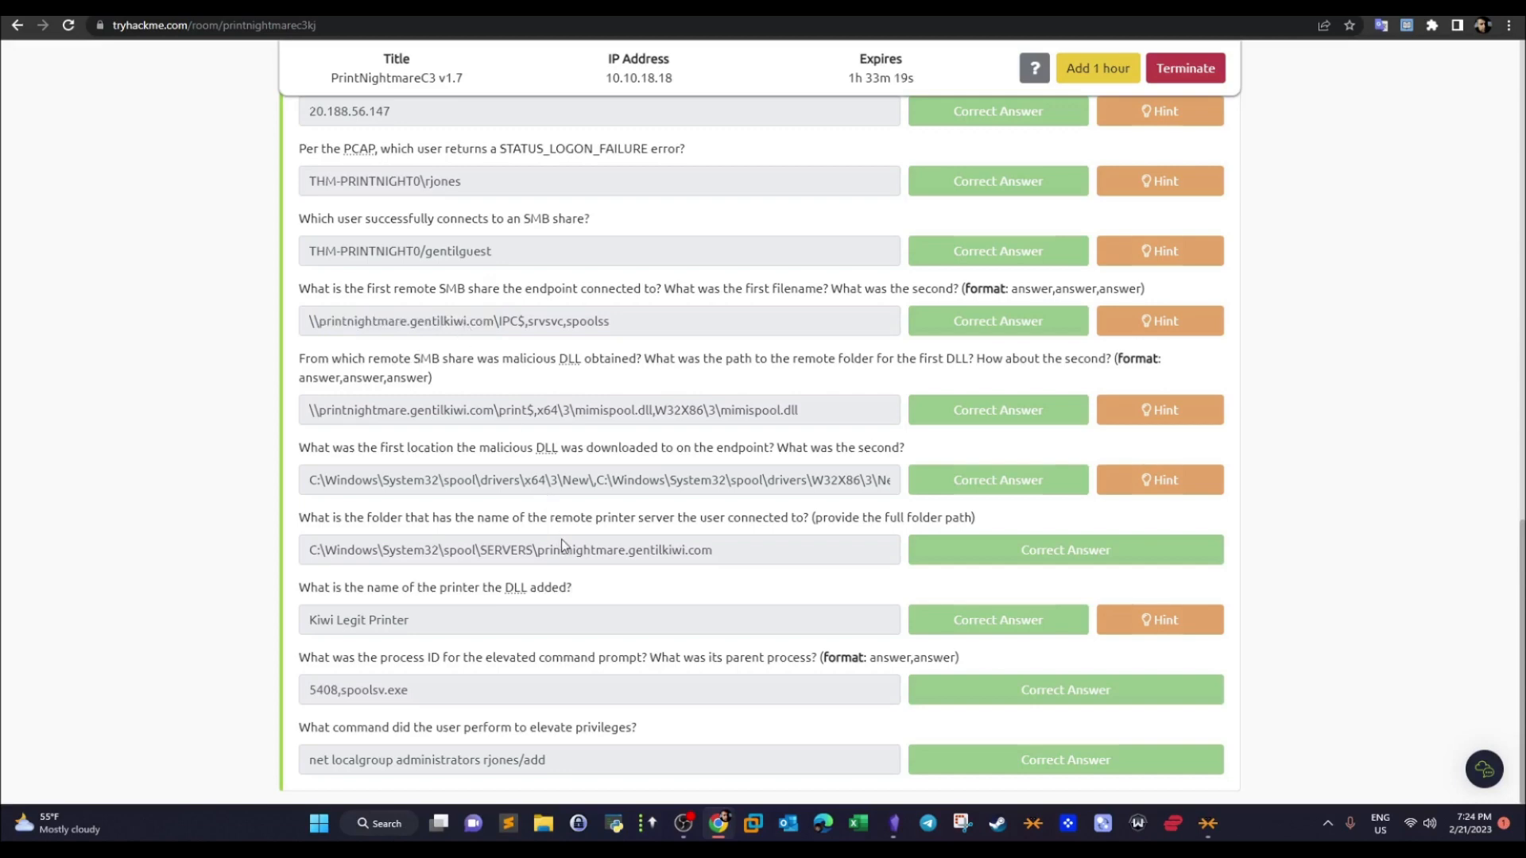
- Return to the remote machine and minimize the FullEventLogView and Wireshark windows
{"action": "left_click", "coordinate": [493, 6]}
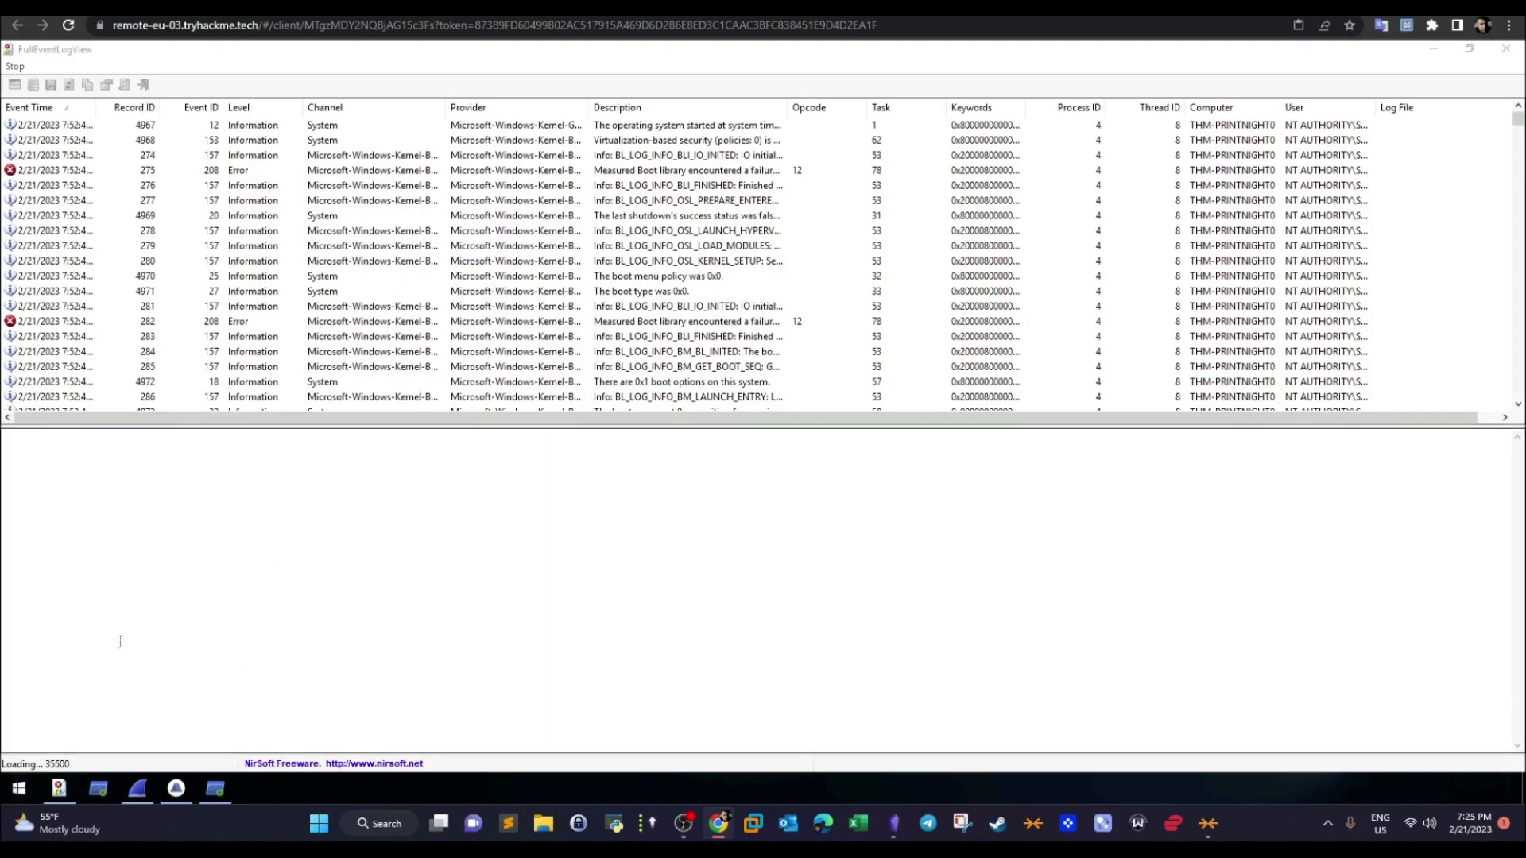
{"action": "key", "text": "super"}
{"action": "left_click", "coordinate": [1432, 50]}
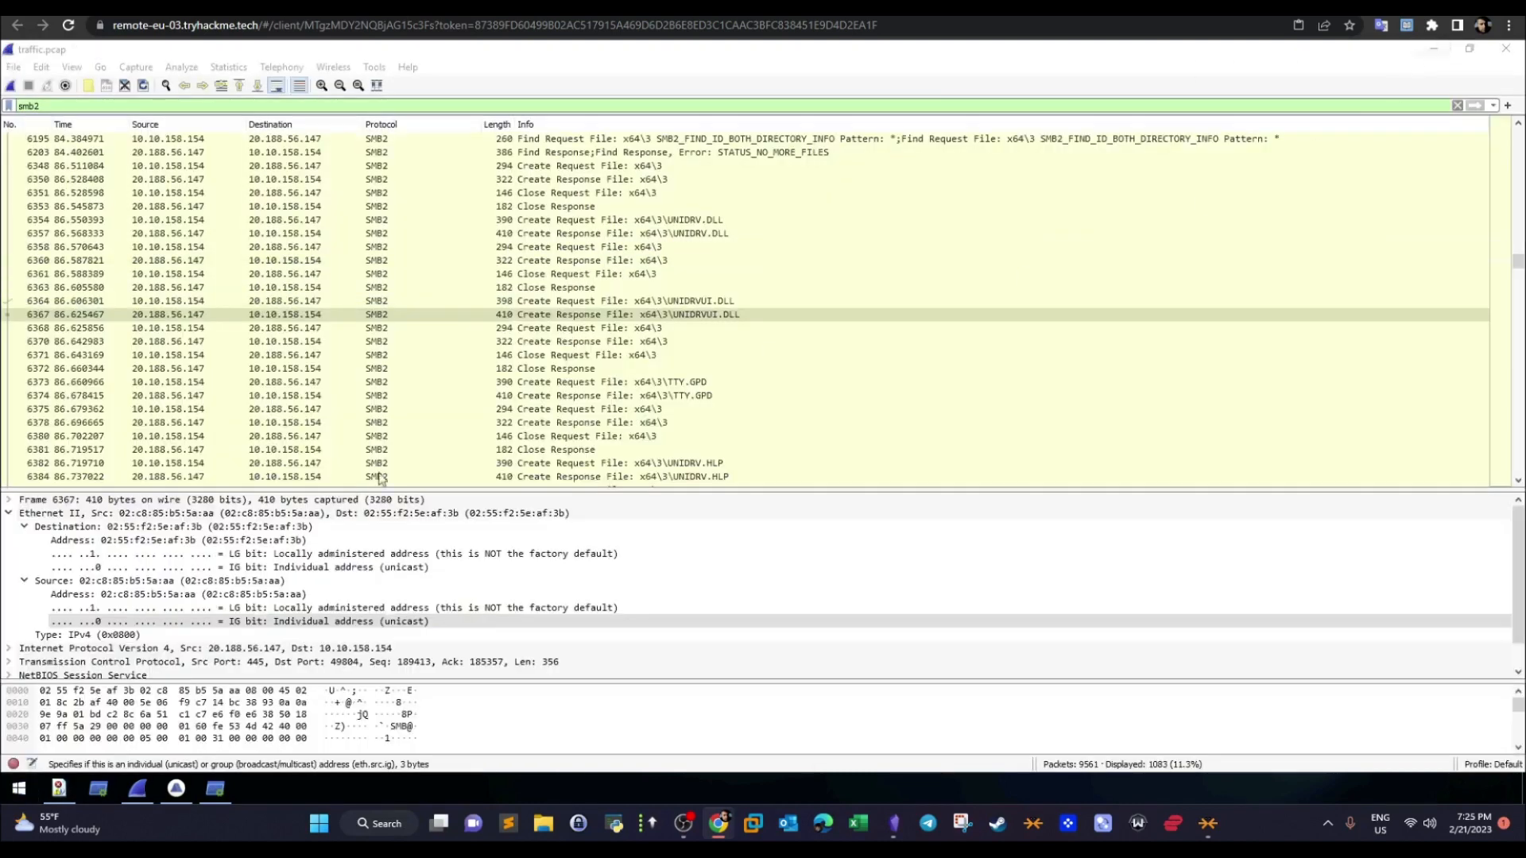
{"action": "left_click", "coordinate": [1443, 52]}
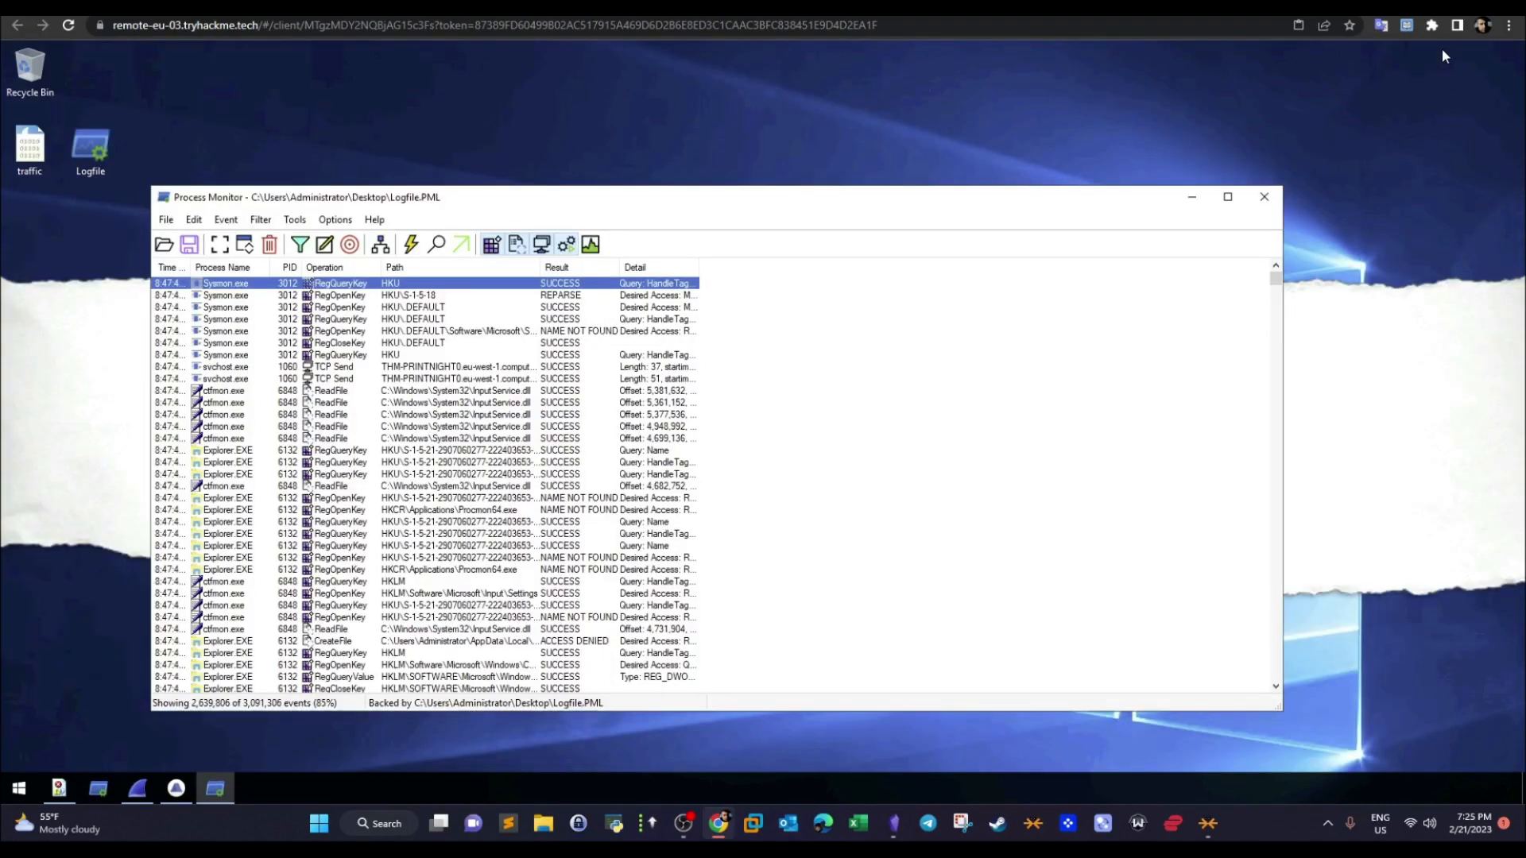
- Try to open File Explorer on the remote machine and minimize the Process Monitor window
{"action": "left_click", "coordinate": [19, 789]}
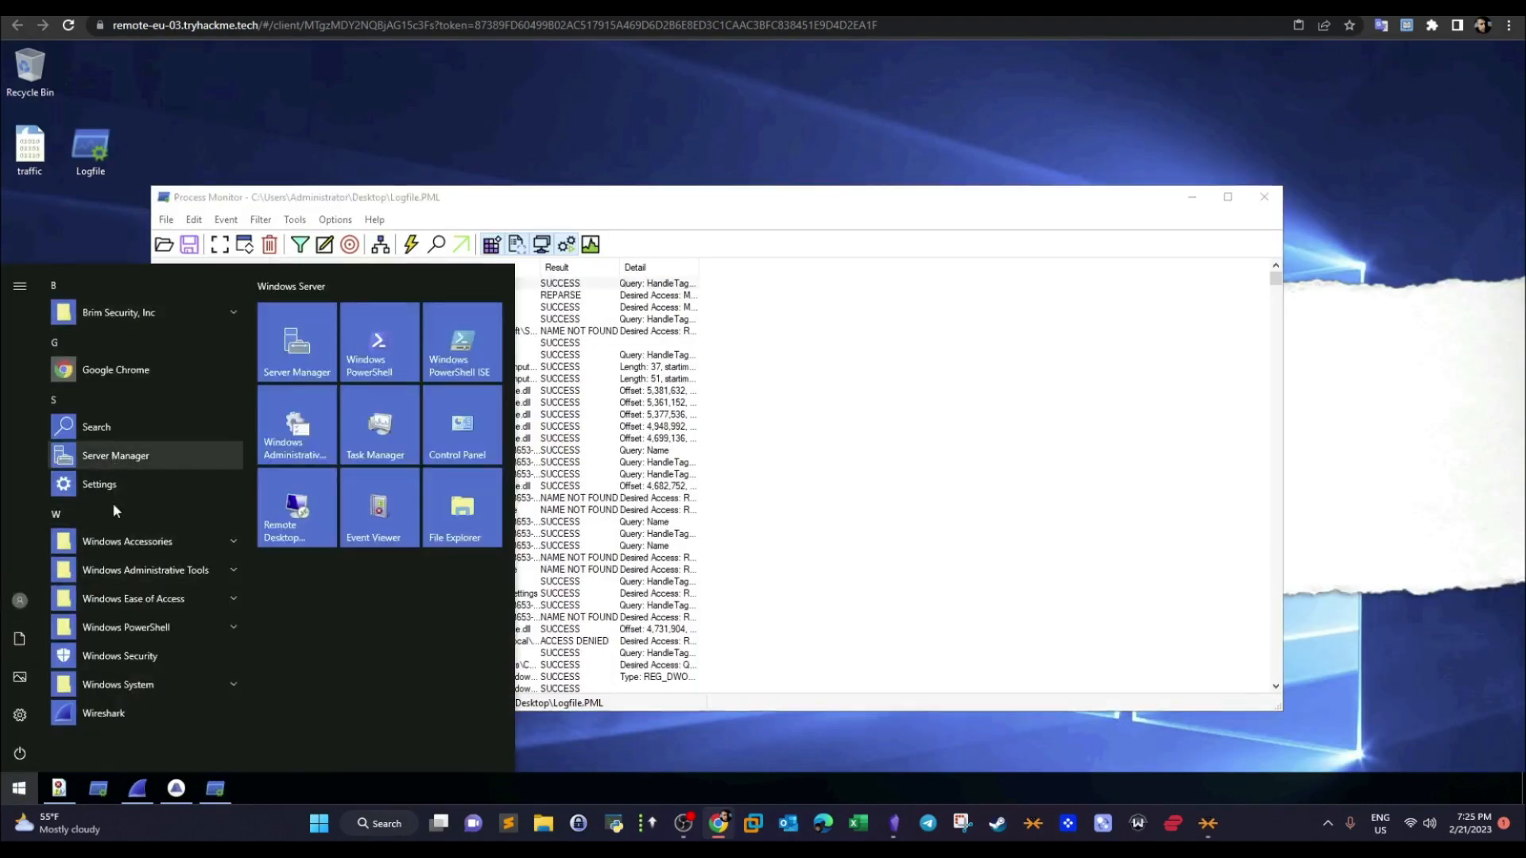
{"action": "left_click", "coordinate": [100, 541]}
{"action": "left_click", "coordinate": [473, 511]}
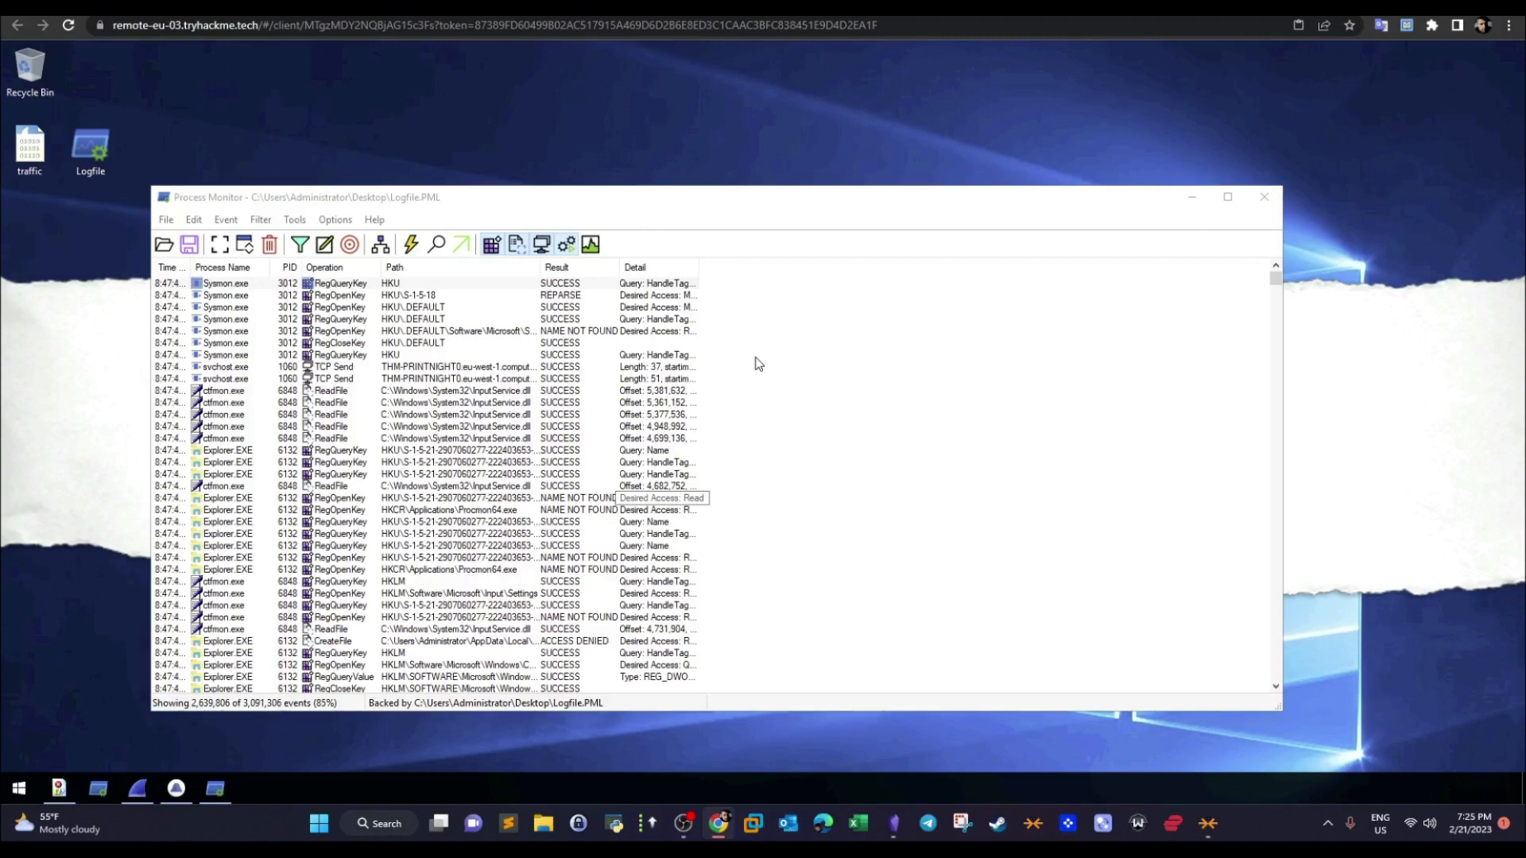
{"action": "left_click", "coordinate": [1192, 197]}
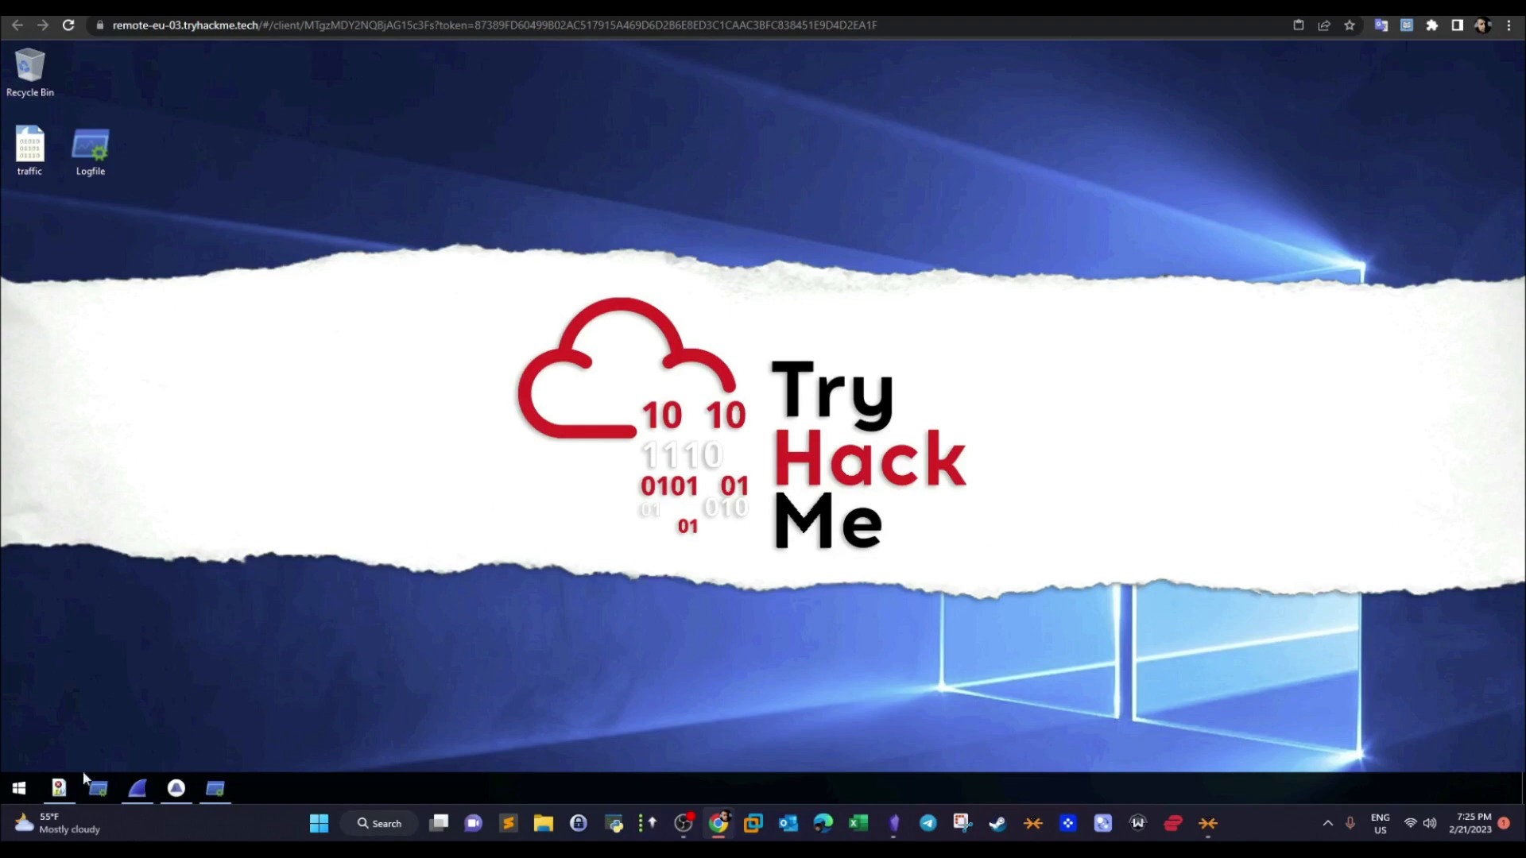
- Check FullEventLogView's loading progress, glance at the room page, and bring the FullEventLogView window back up
{"action": "left_click", "coordinate": [58, 788]}
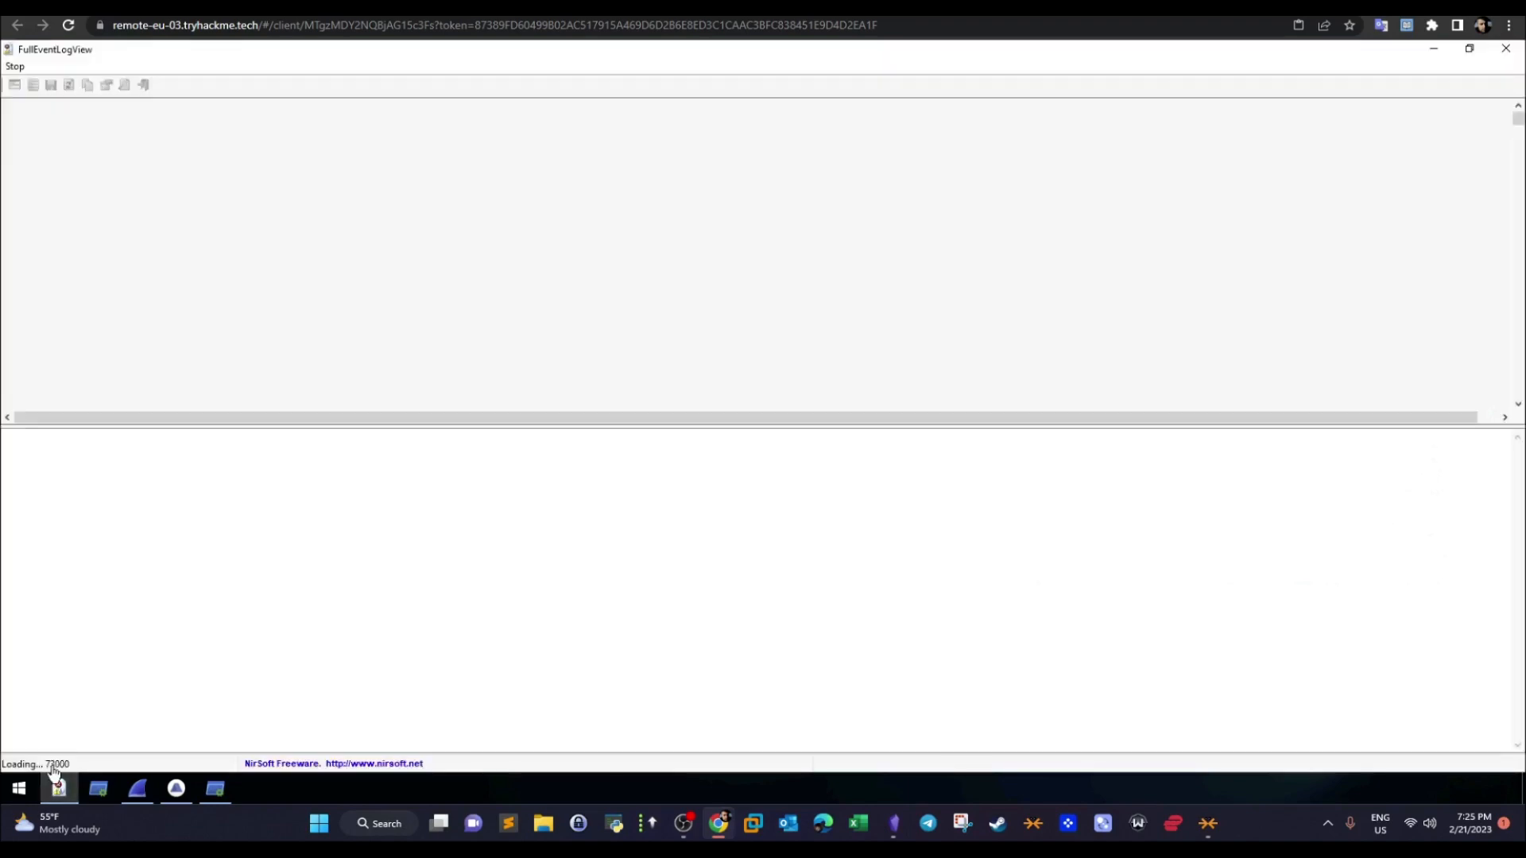
{"action": "mouse_move", "coordinate": [57, 783]}
{"action": "left_click", "coordinate": [60, 787]}
{"action": "right_click", "coordinate": [852, 370]}
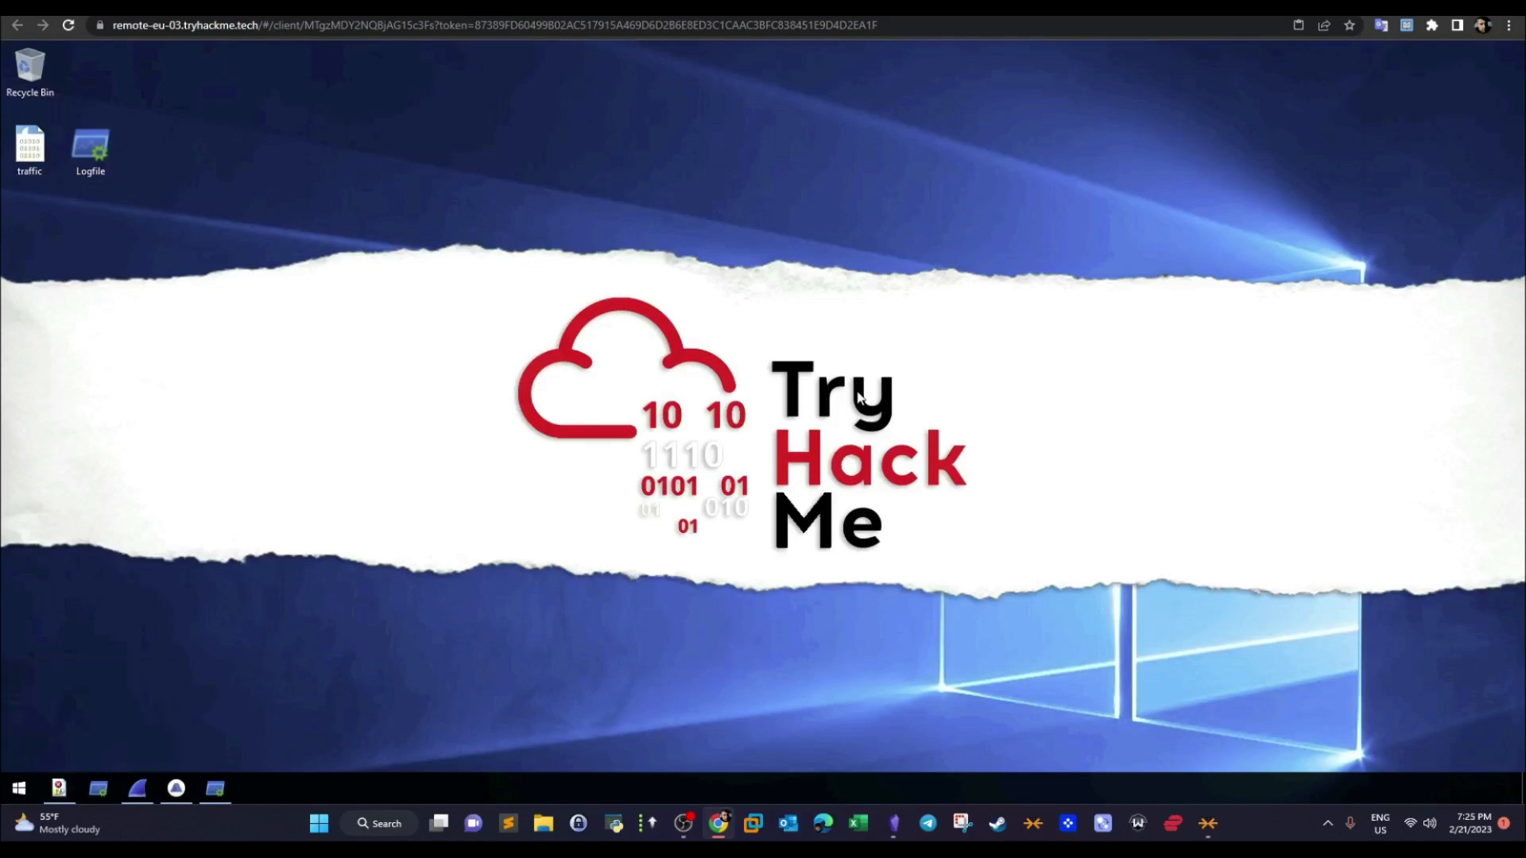
{"action": "left_click", "coordinate": [907, 427]}
{"action": "key", "text": "ctrl+Tab"}
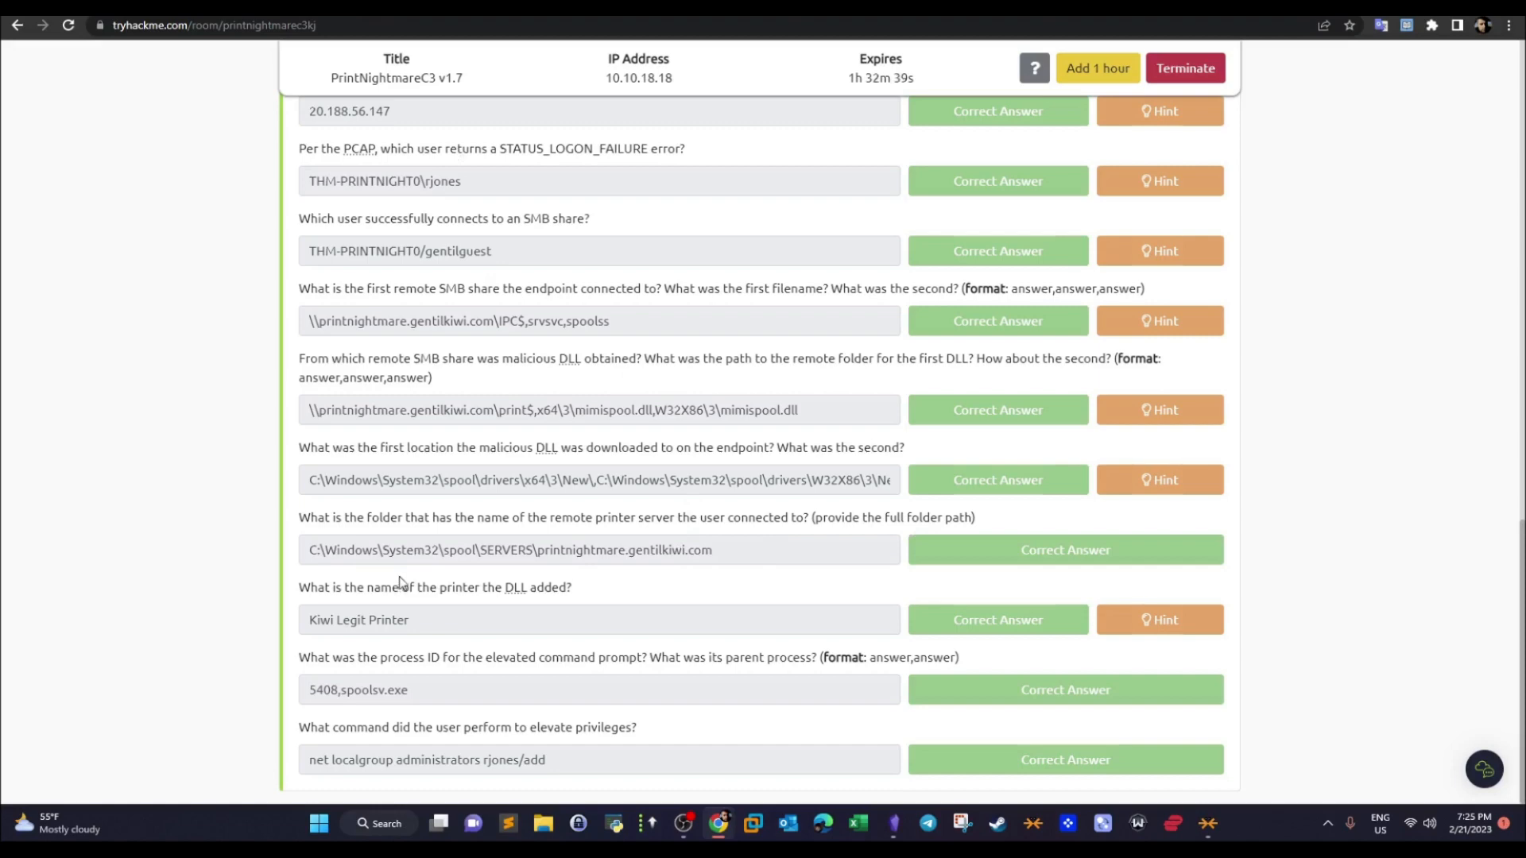
{"action": "key", "text": "ctrl+Tab"}
{"action": "left_click", "coordinate": [59, 790]}
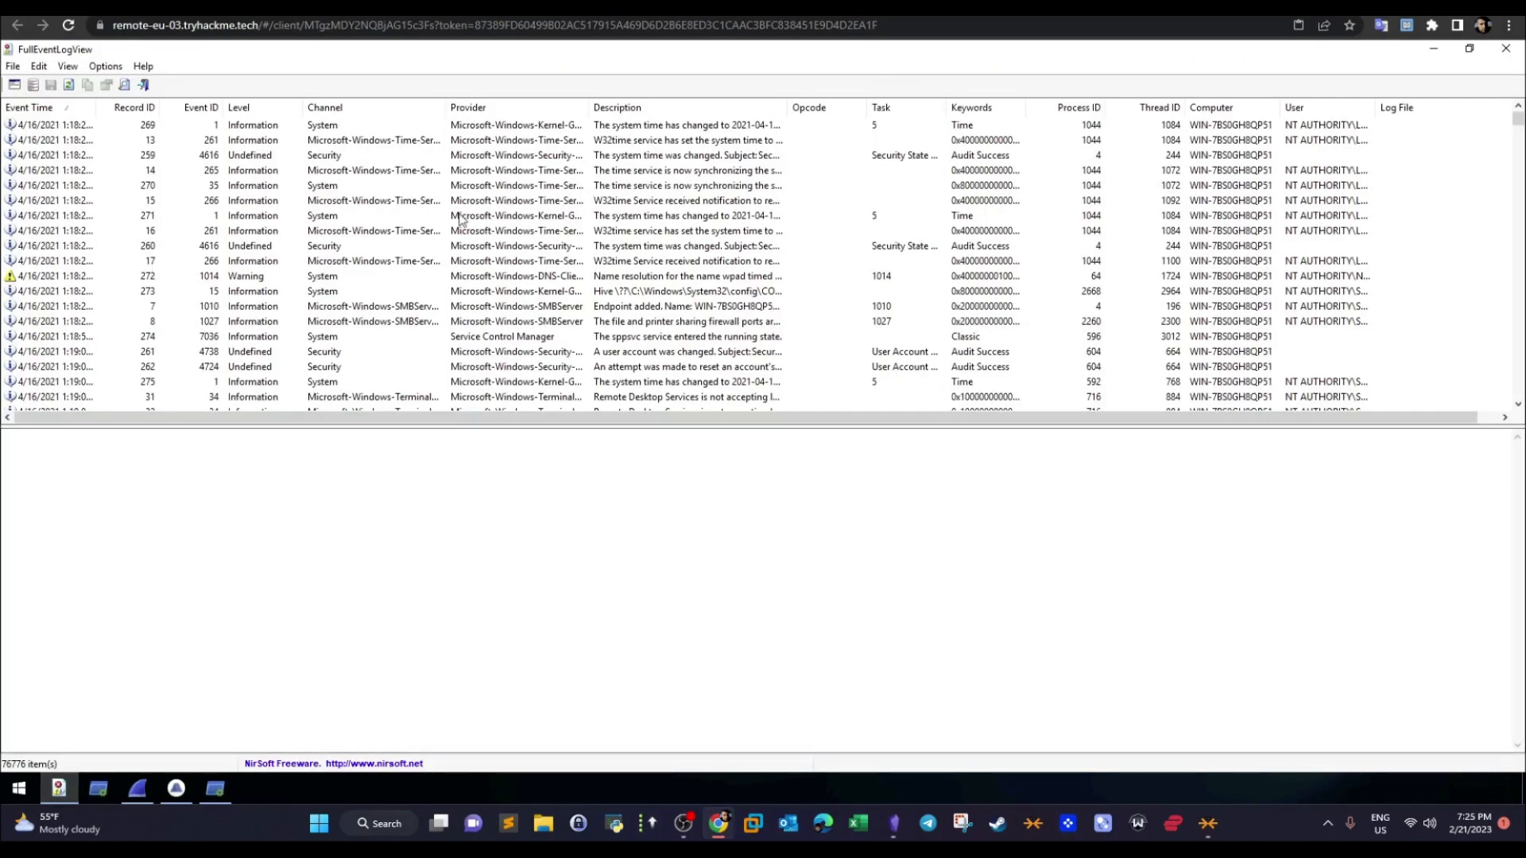
- Copy mimispool.dll again from the malicious DLL answer on the room page and return to FullEventLogView
{"action": "key", "text": "ctrl+Tab"}
{"action": "left_click_drag", "start_coordinate": [813, 421], "coordinate": [736, 411]}
{"action": "right_click", "coordinate": [773, 411]}
{"action": "left_click", "coordinate": [782, 420]}
{"action": "key", "text": "ctrl+Tab"}
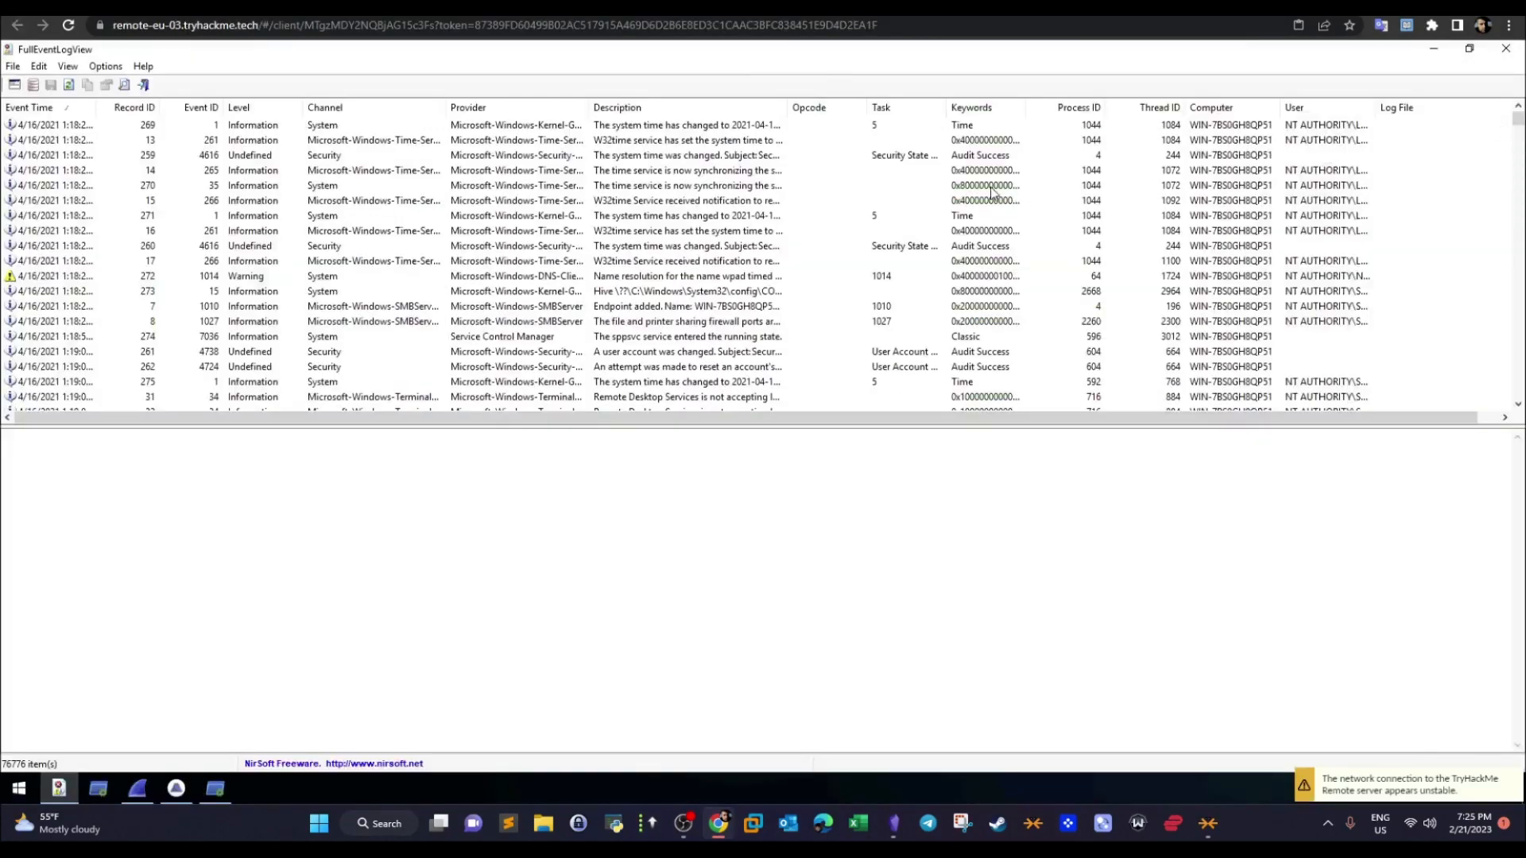
- Search the event list downward from the second event for mimispool.dll and close the search dialog
{"action": "left_click", "coordinate": [70, 67]}
{"action": "left_click", "coordinate": [980, 308]}
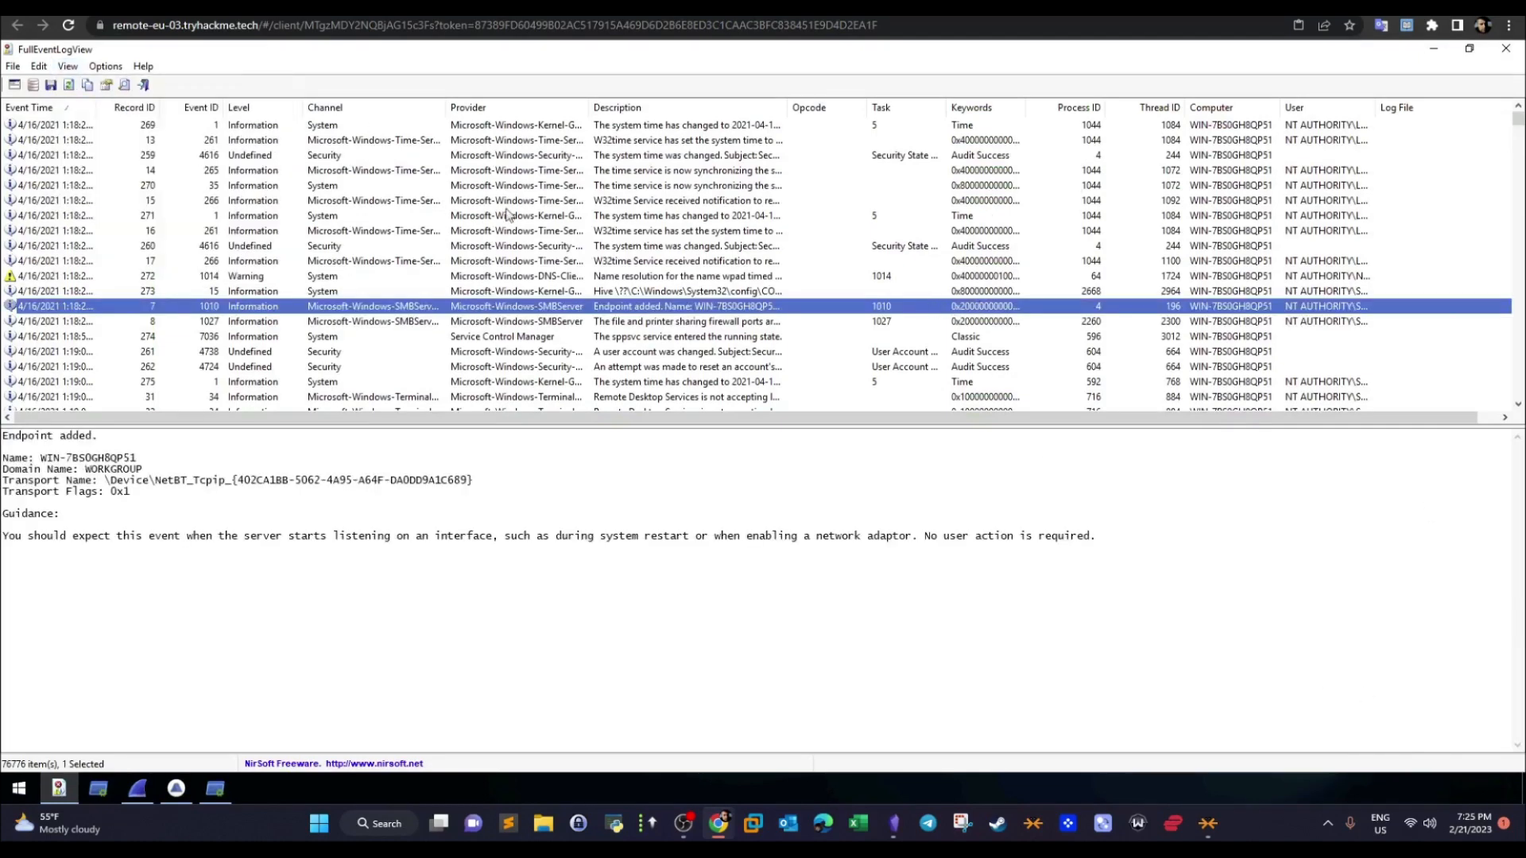
{"action": "left_click", "coordinate": [206, 141]}
{"action": "key", "text": "ctrl+f"}
{"action": "key", "text": "ctrl+v"}
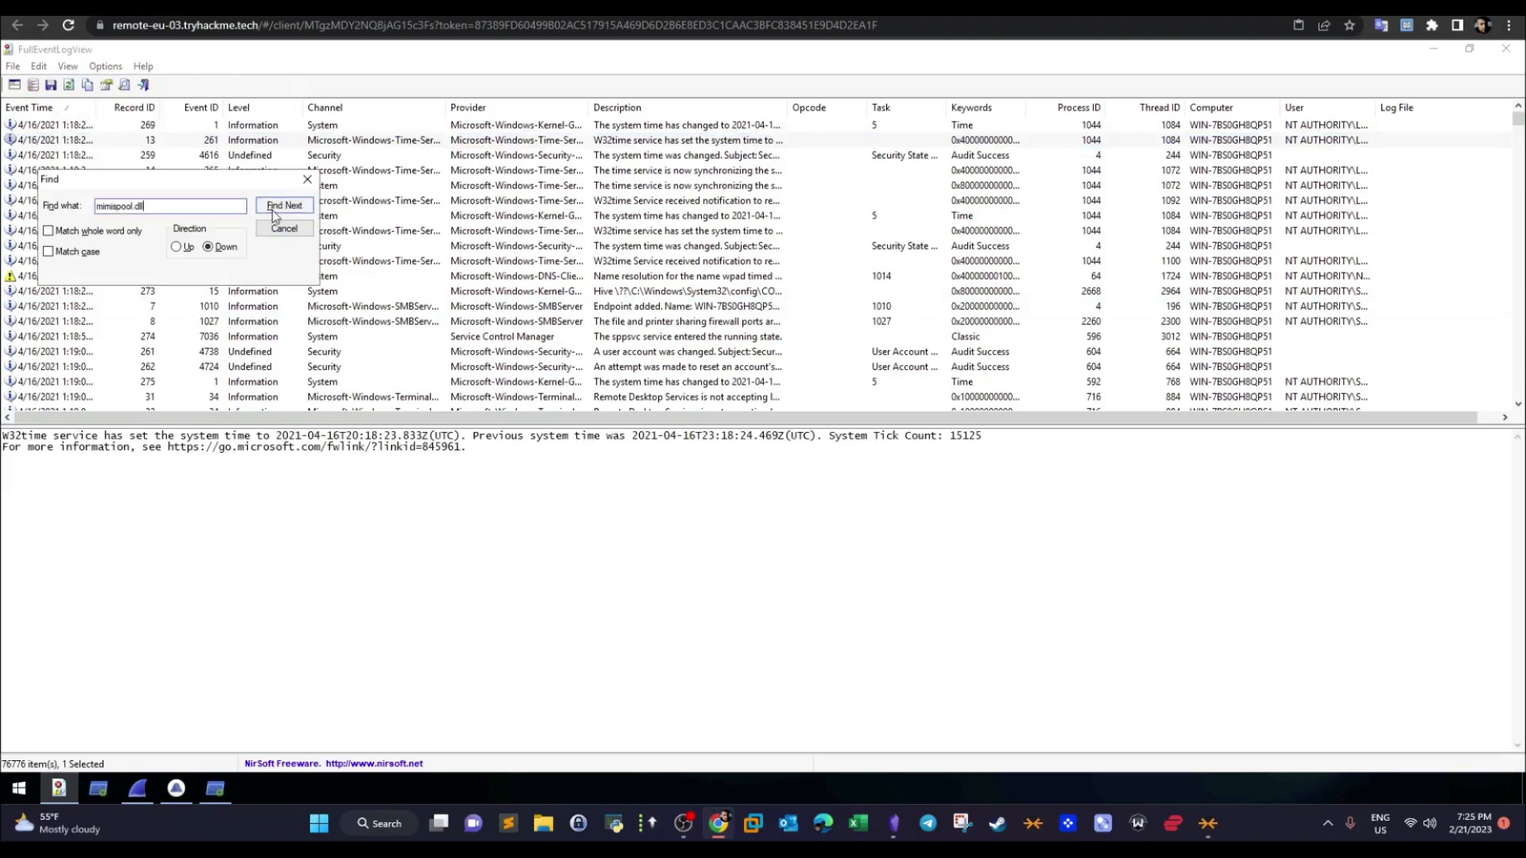
{"action": "left_click", "coordinate": [274, 210]}
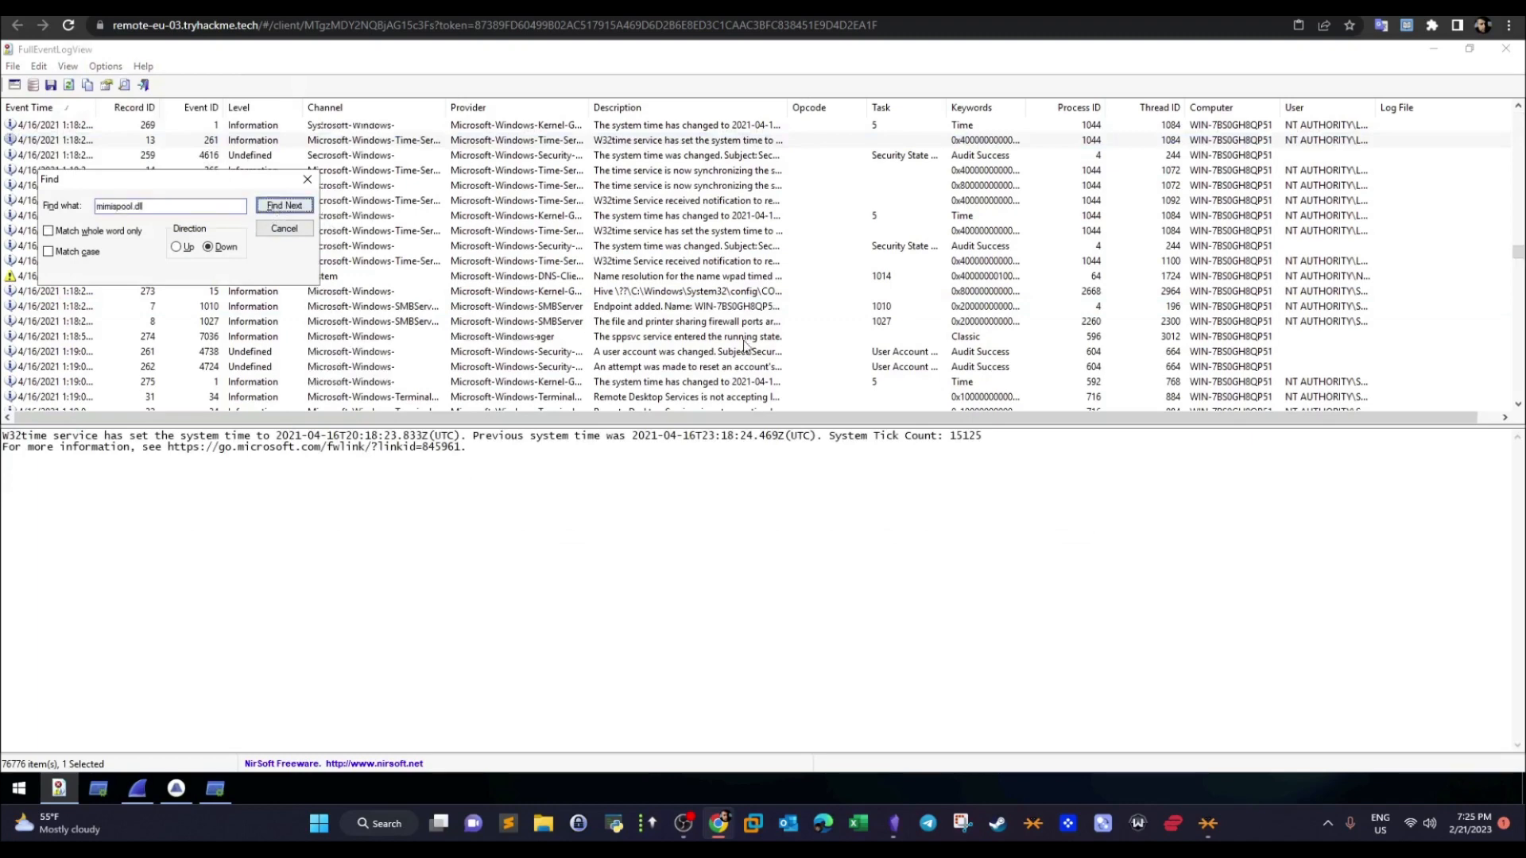
{"action": "left_click", "coordinate": [308, 180]}
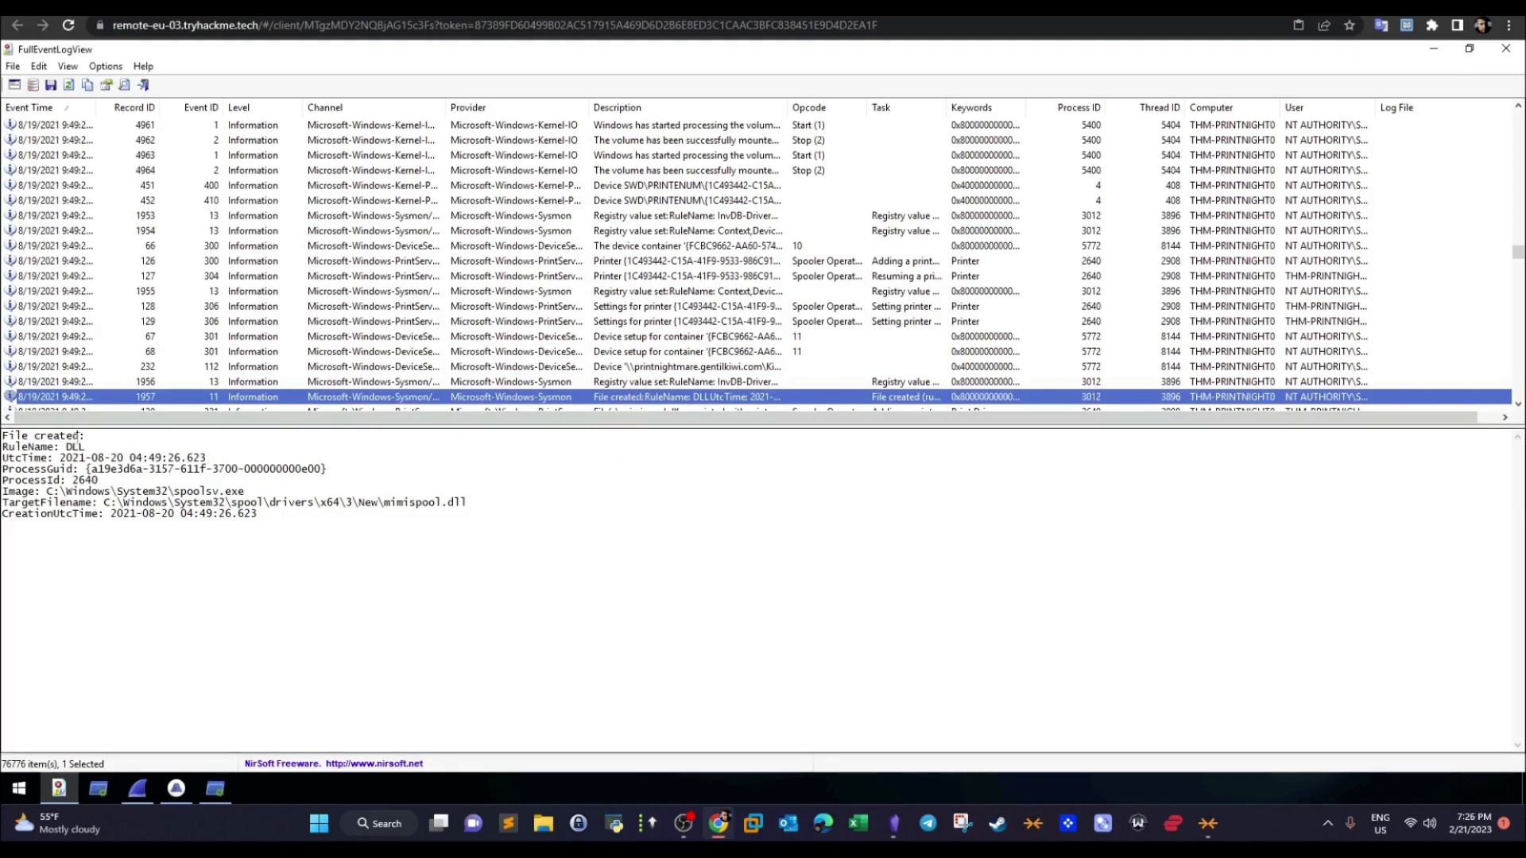
- Highlight the spoolsv.exe image and mimispool.dll target path in the event details, and compare them with the room's first download location answer
{"action": "left_click_drag", "start_coordinate": [84, 435], "coordinate": [10, 436]}
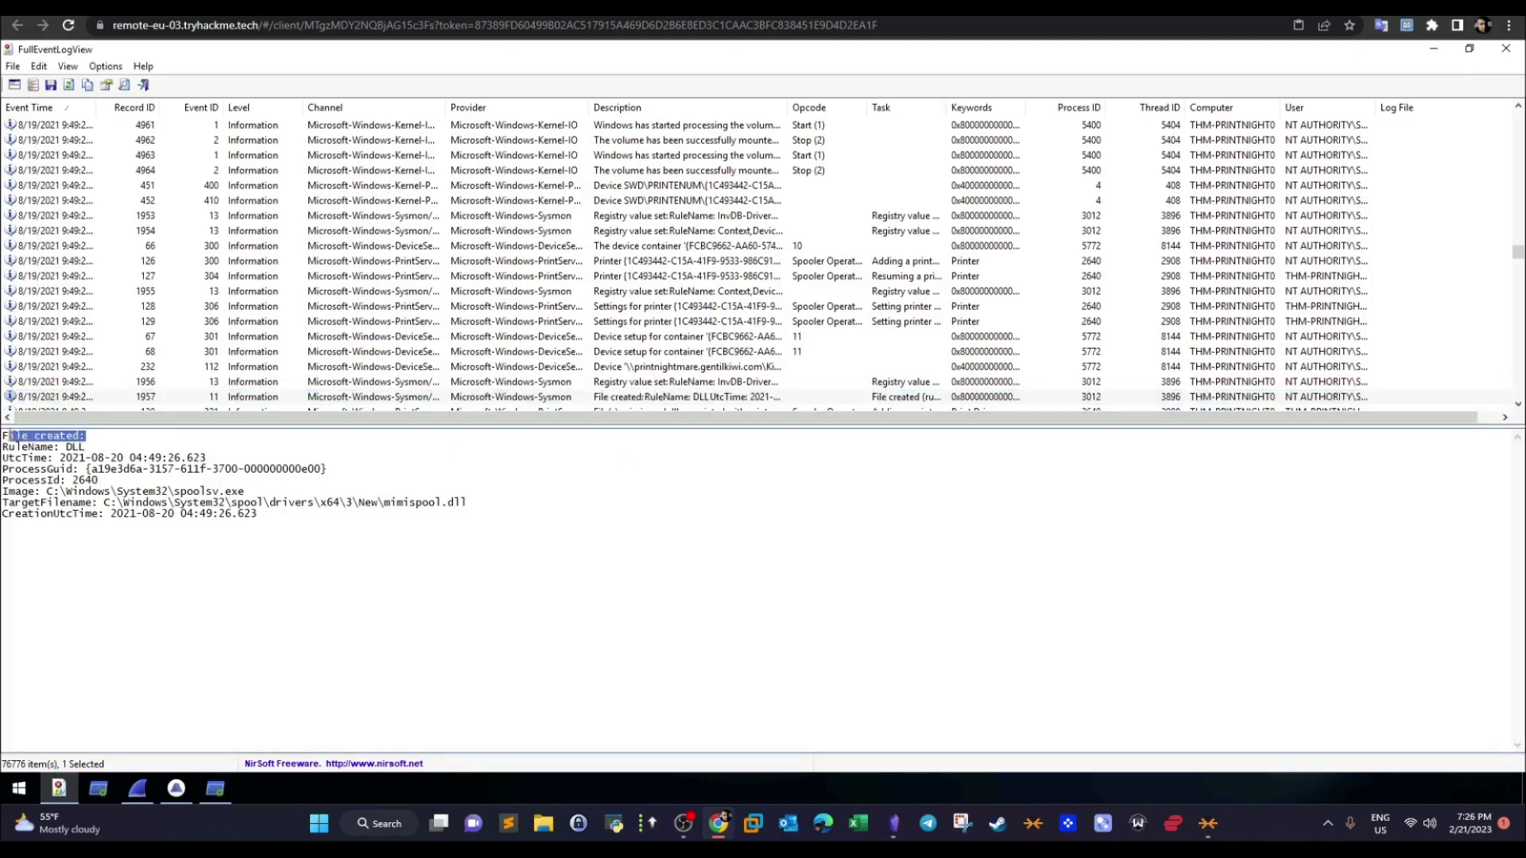
{"action": "left_click_drag", "start_coordinate": [245, 493], "coordinate": [180, 491]}
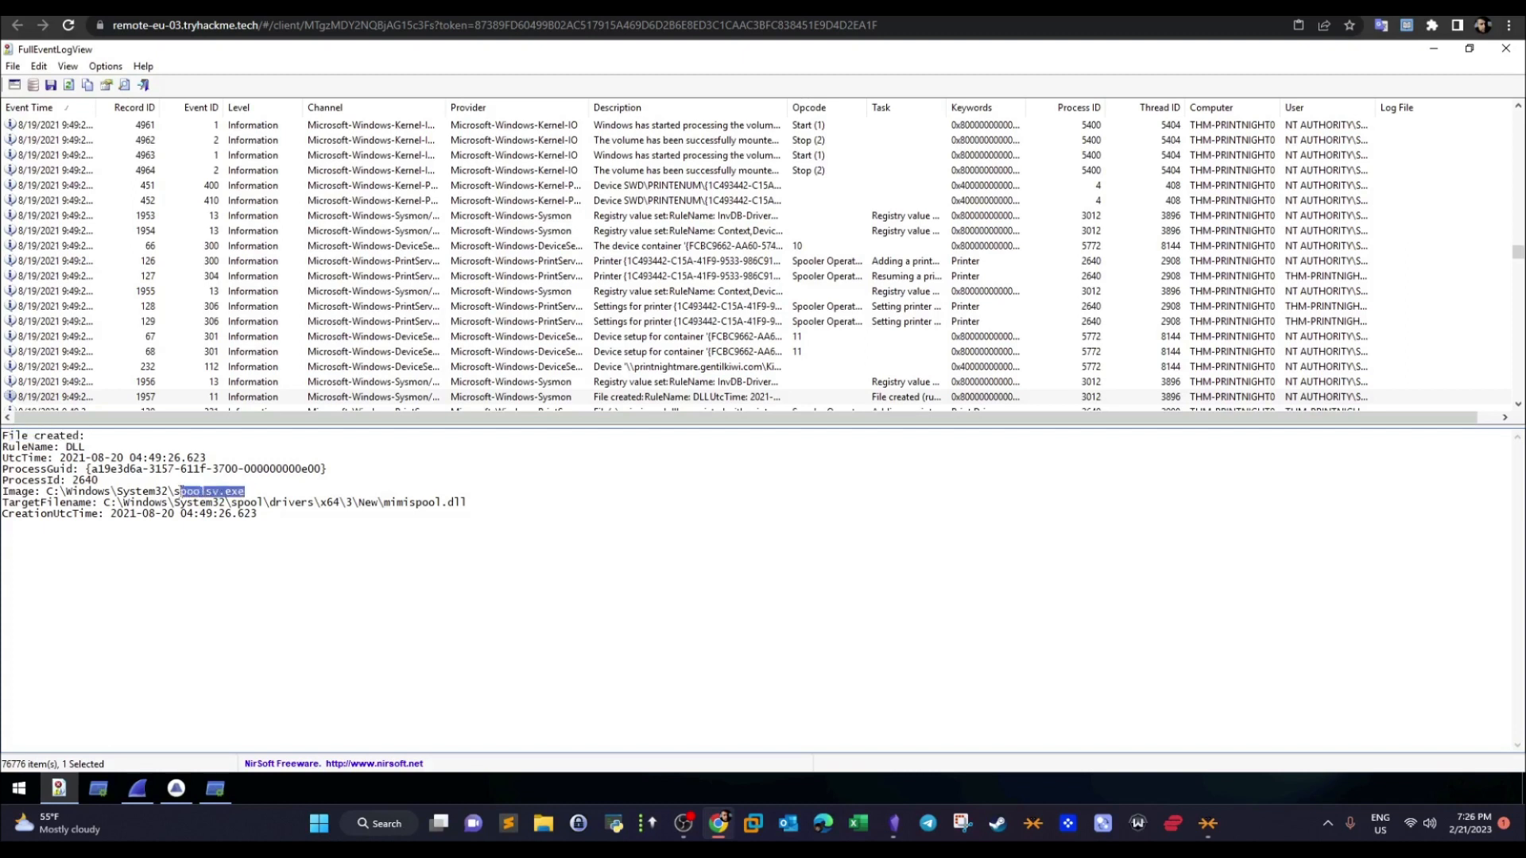
{"action": "left_click_drag", "start_coordinate": [467, 504], "coordinate": [105, 504]}
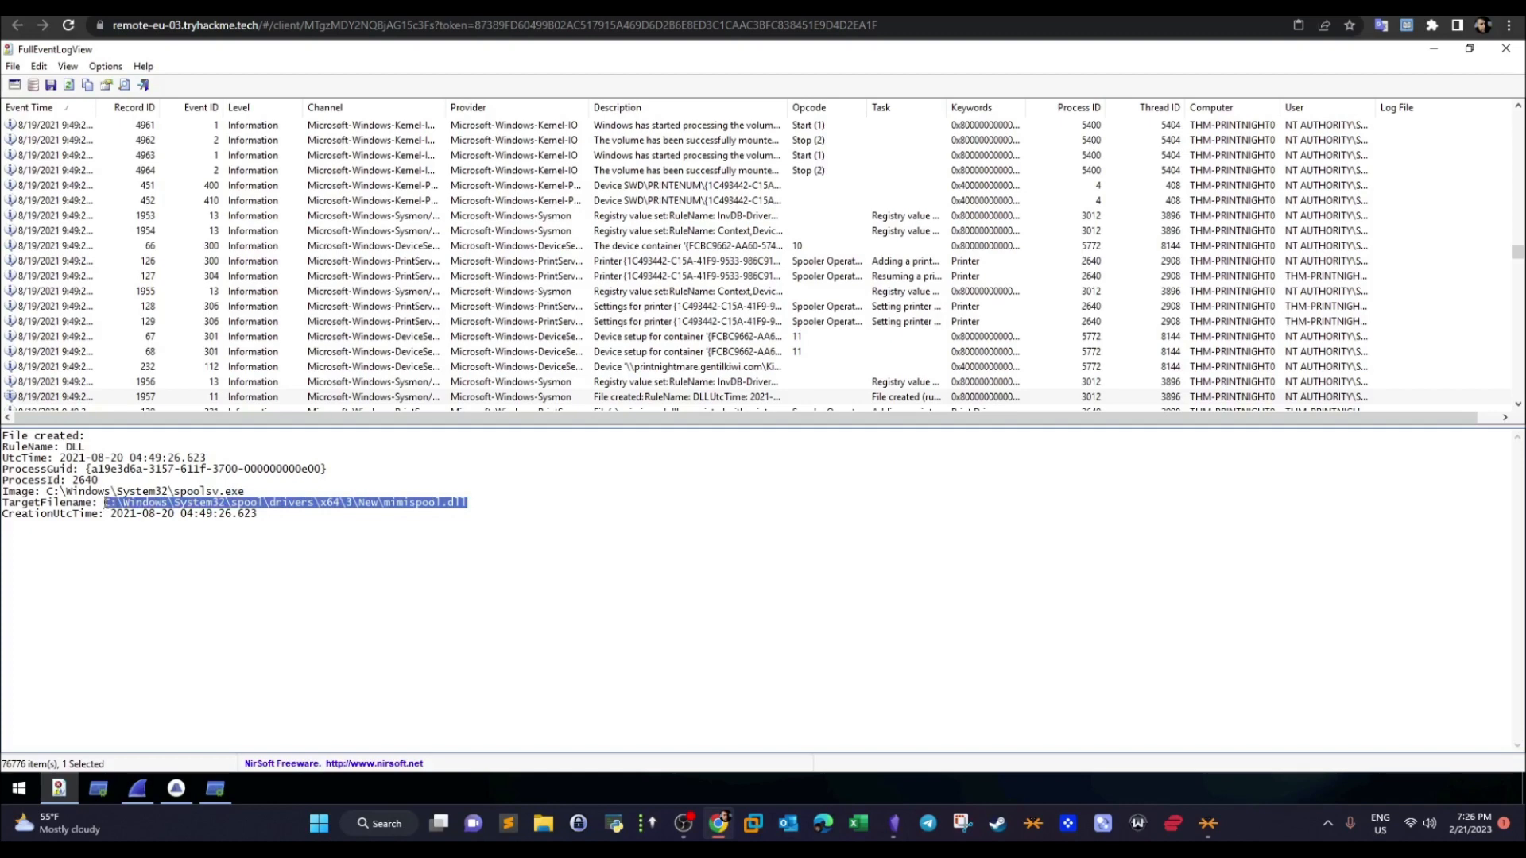
{"action": "left_click", "coordinate": [245, 8]}
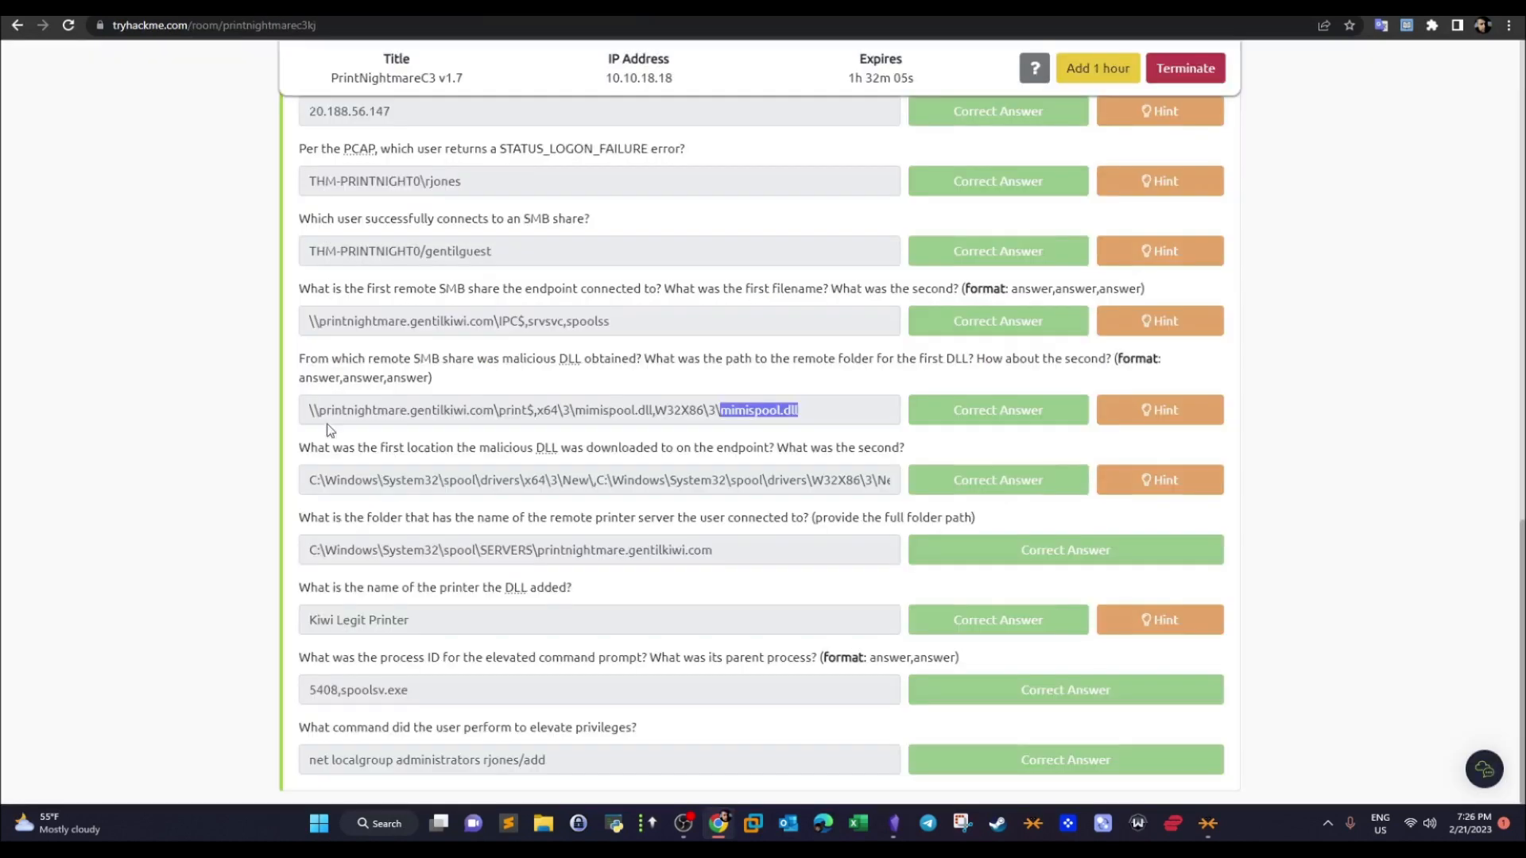
{"action": "left_click_drag", "start_coordinate": [310, 480], "coordinate": [595, 484]}
{"action": "left_click", "coordinate": [429, 8]}
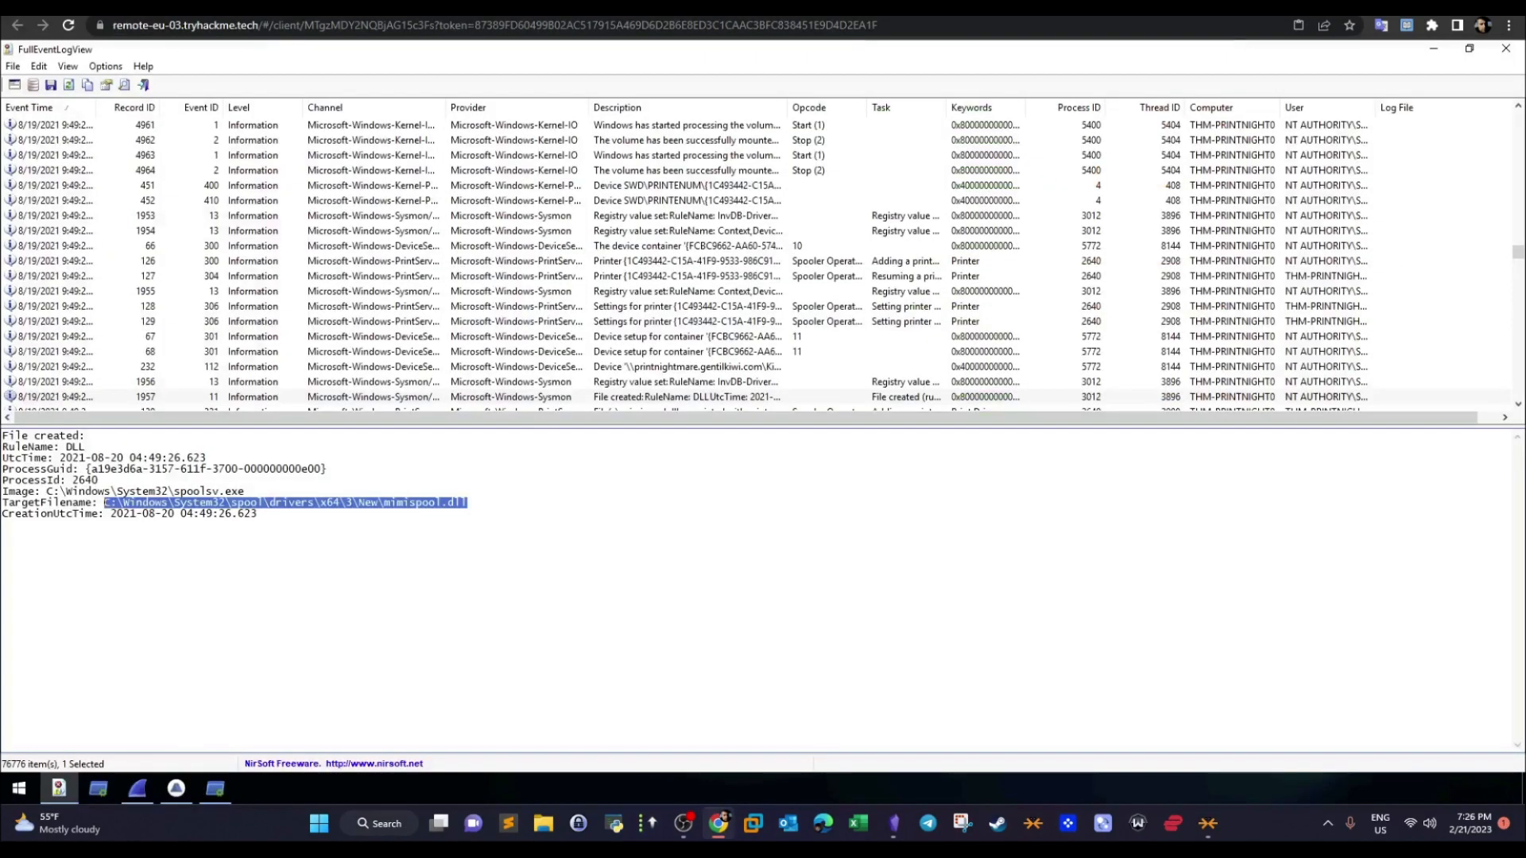
- Step down two events to the next mimispool.dll file creation, highlight its target path, return to the room page and show the desktop
{"action": "left_click", "coordinate": [729, 398]}
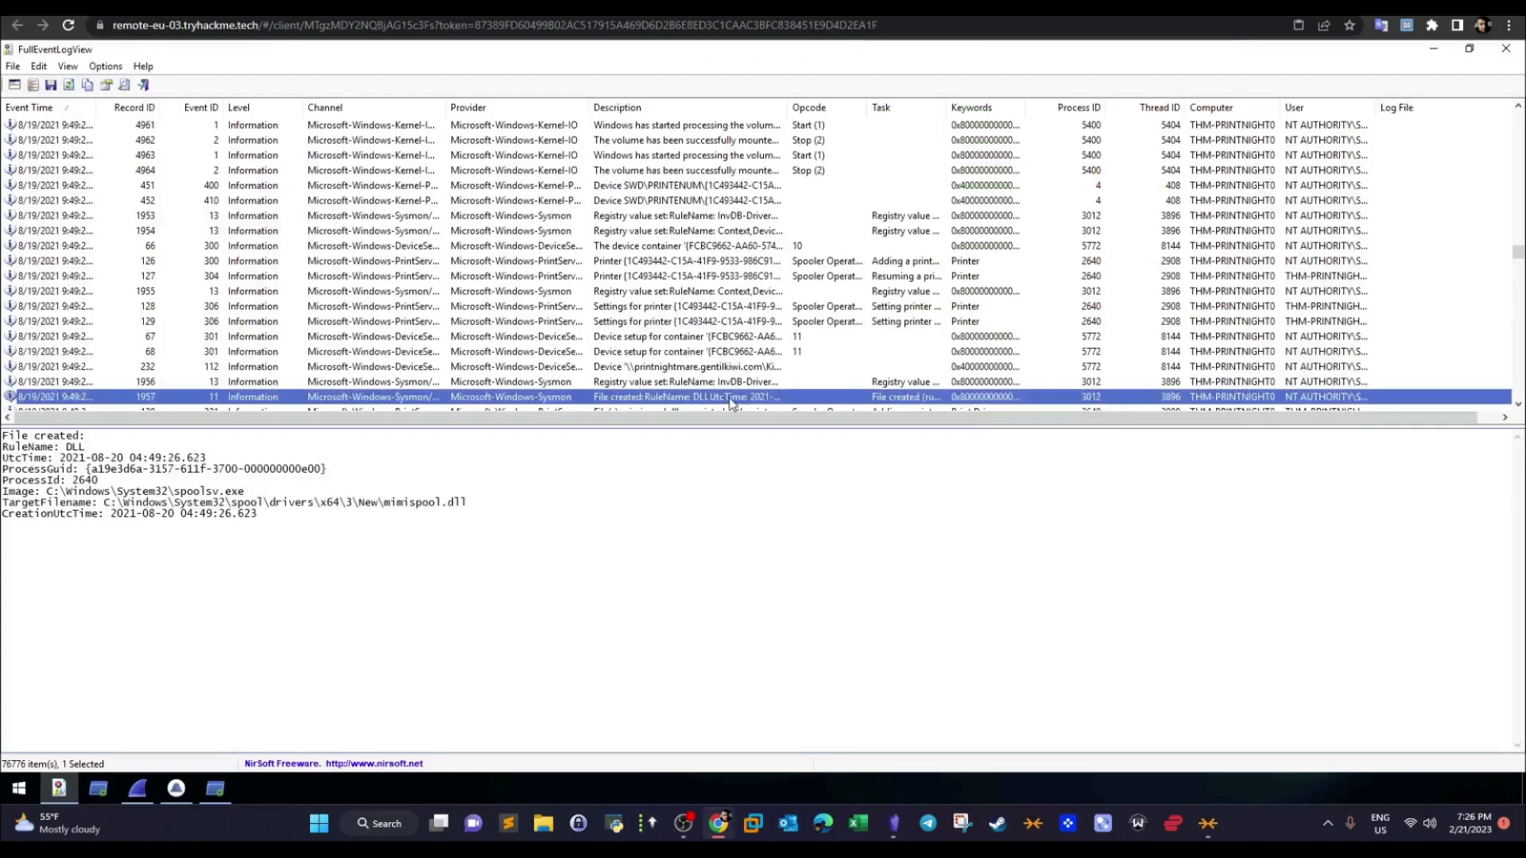
{"action": "key", "text": "Down"}
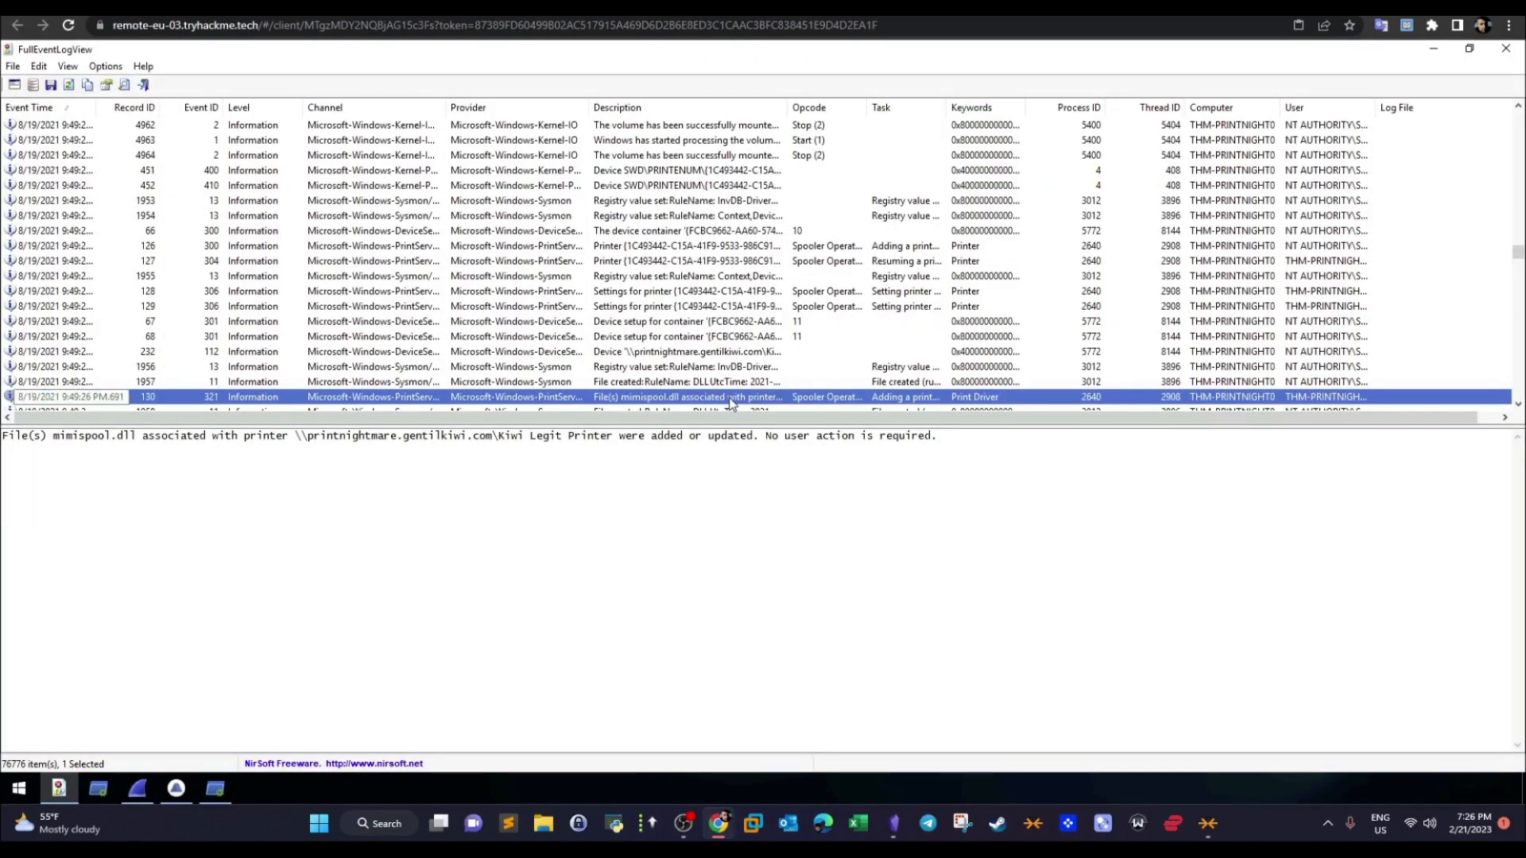
{"action": "key", "text": "Down"}
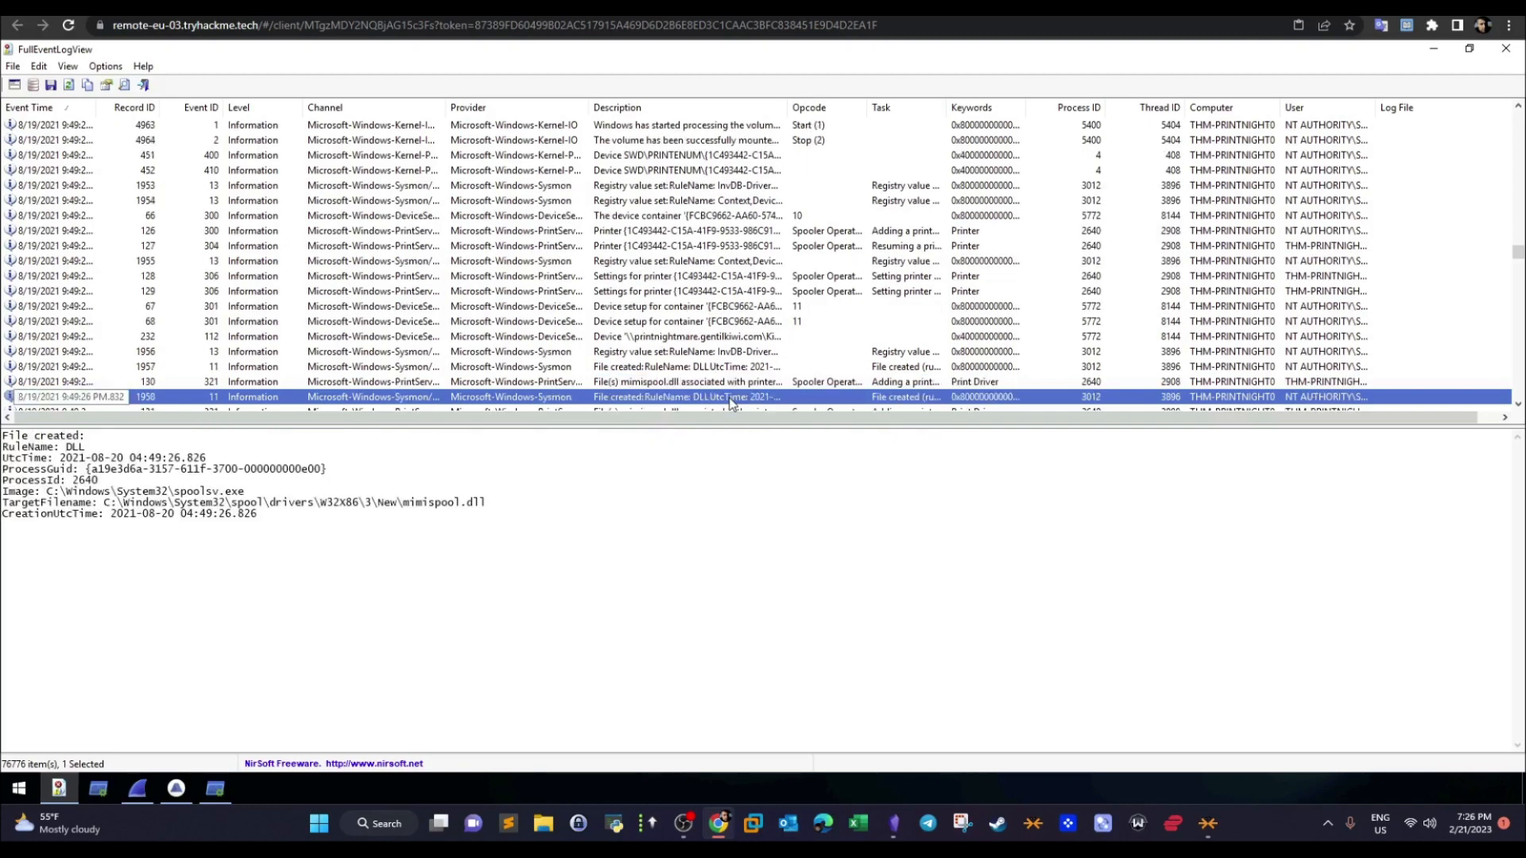
{"action": "left_click_drag", "start_coordinate": [411, 513], "coordinate": [174, 503]}
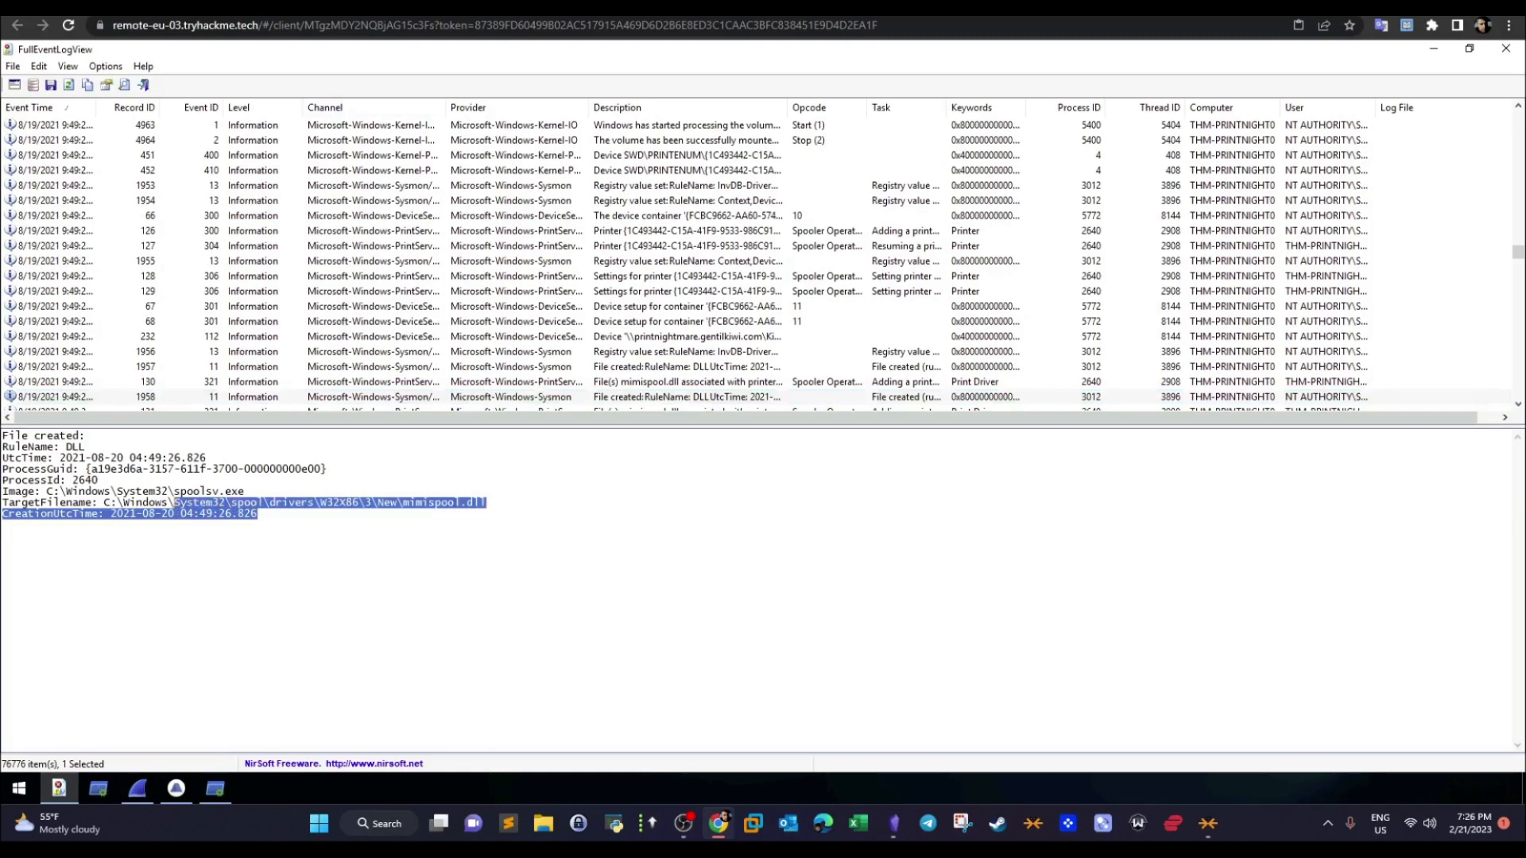
{"action": "key", "text": "ctrl+shift+Tab"}
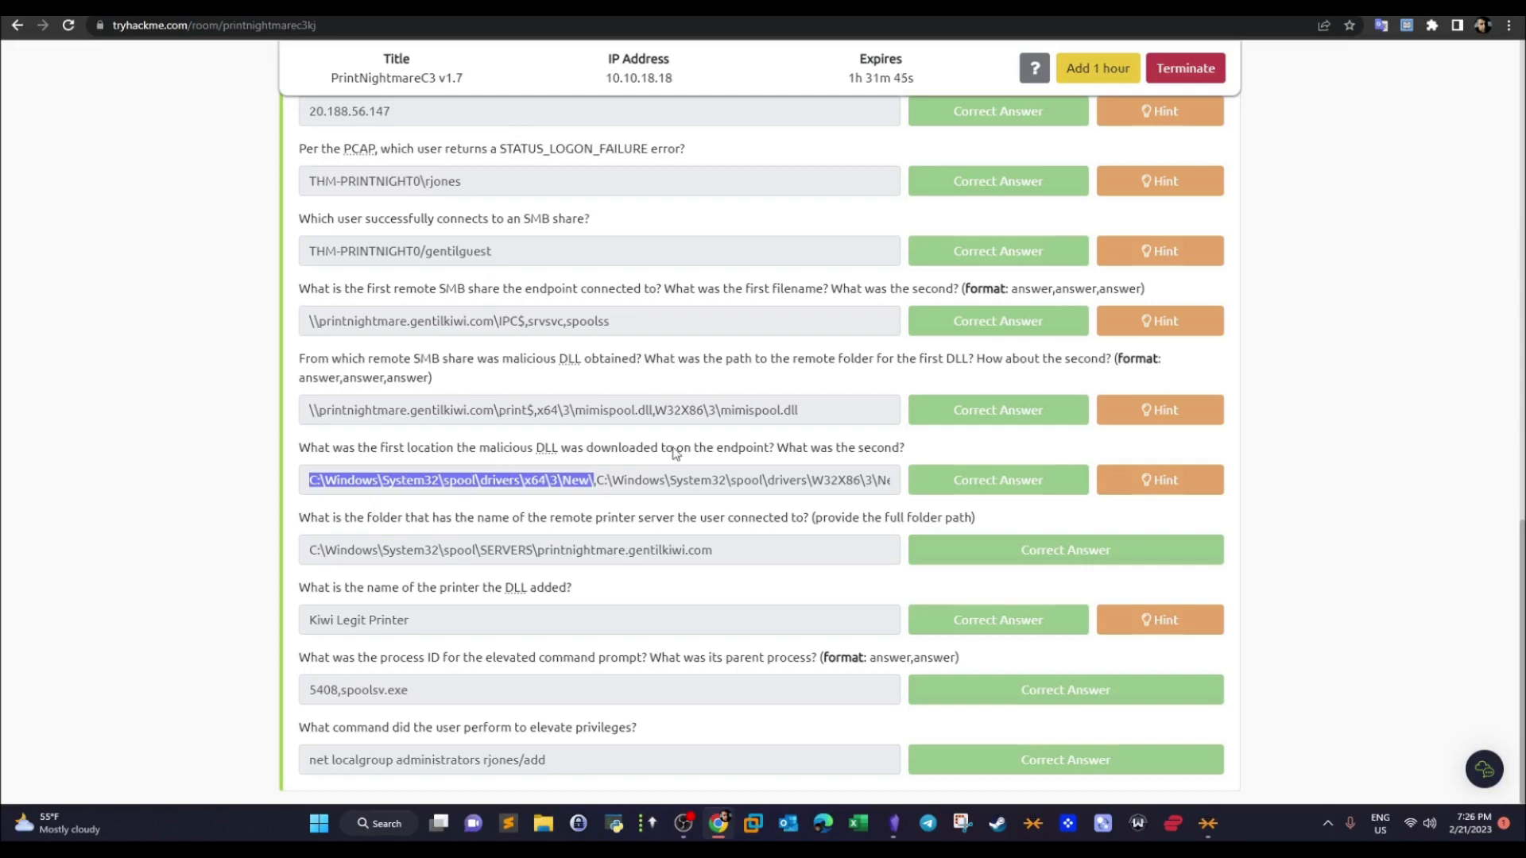
{"action": "key", "text": "super+d"}
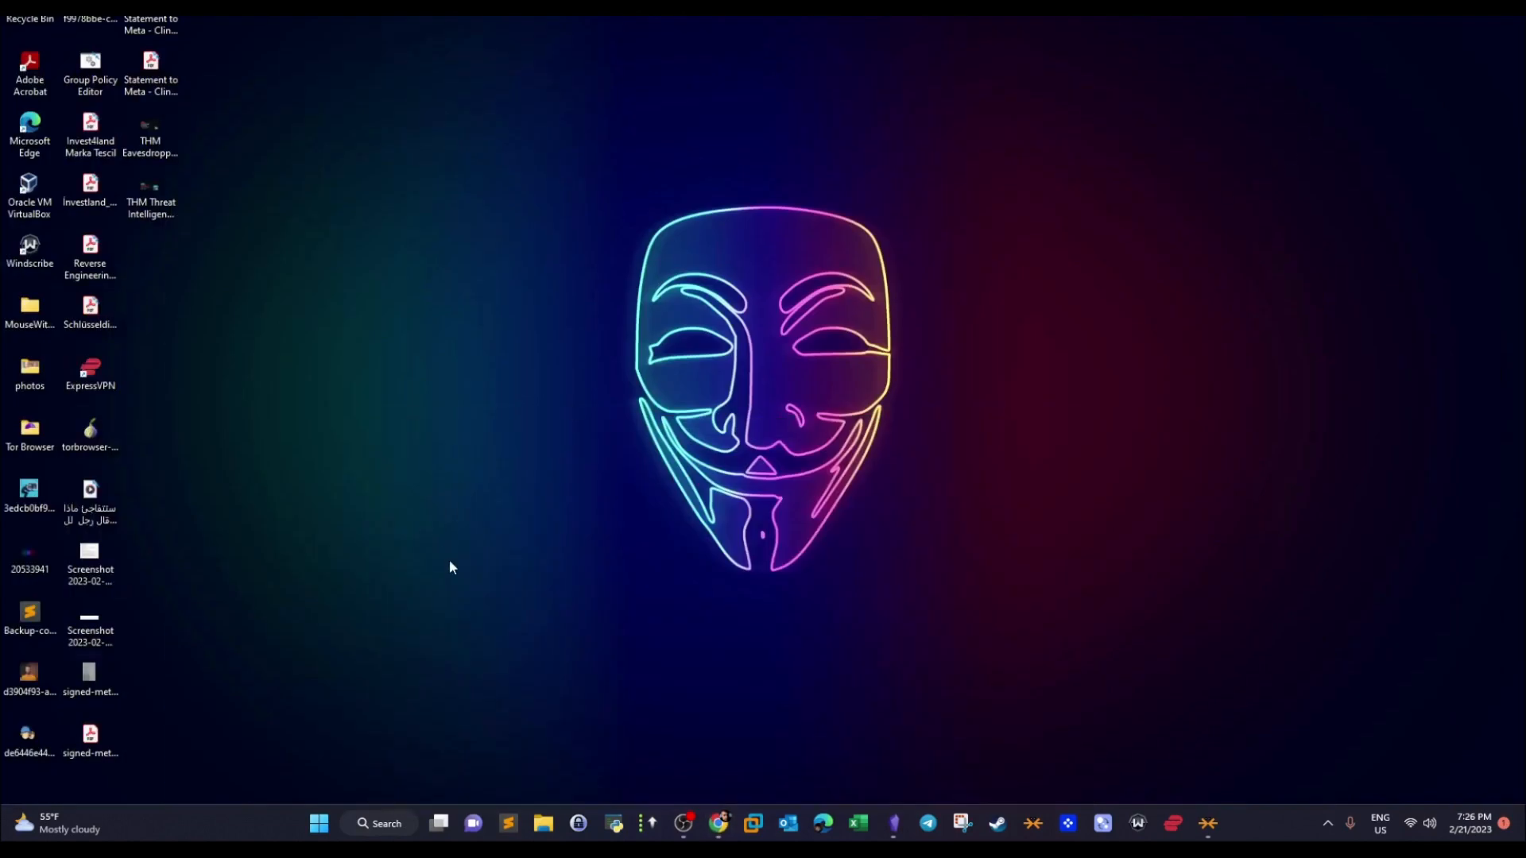
- Switch to the remote machine in the browser, minimize FullEventLogView and open a maximized File Explorer window
{"action": "left_click", "coordinate": [720, 823]}
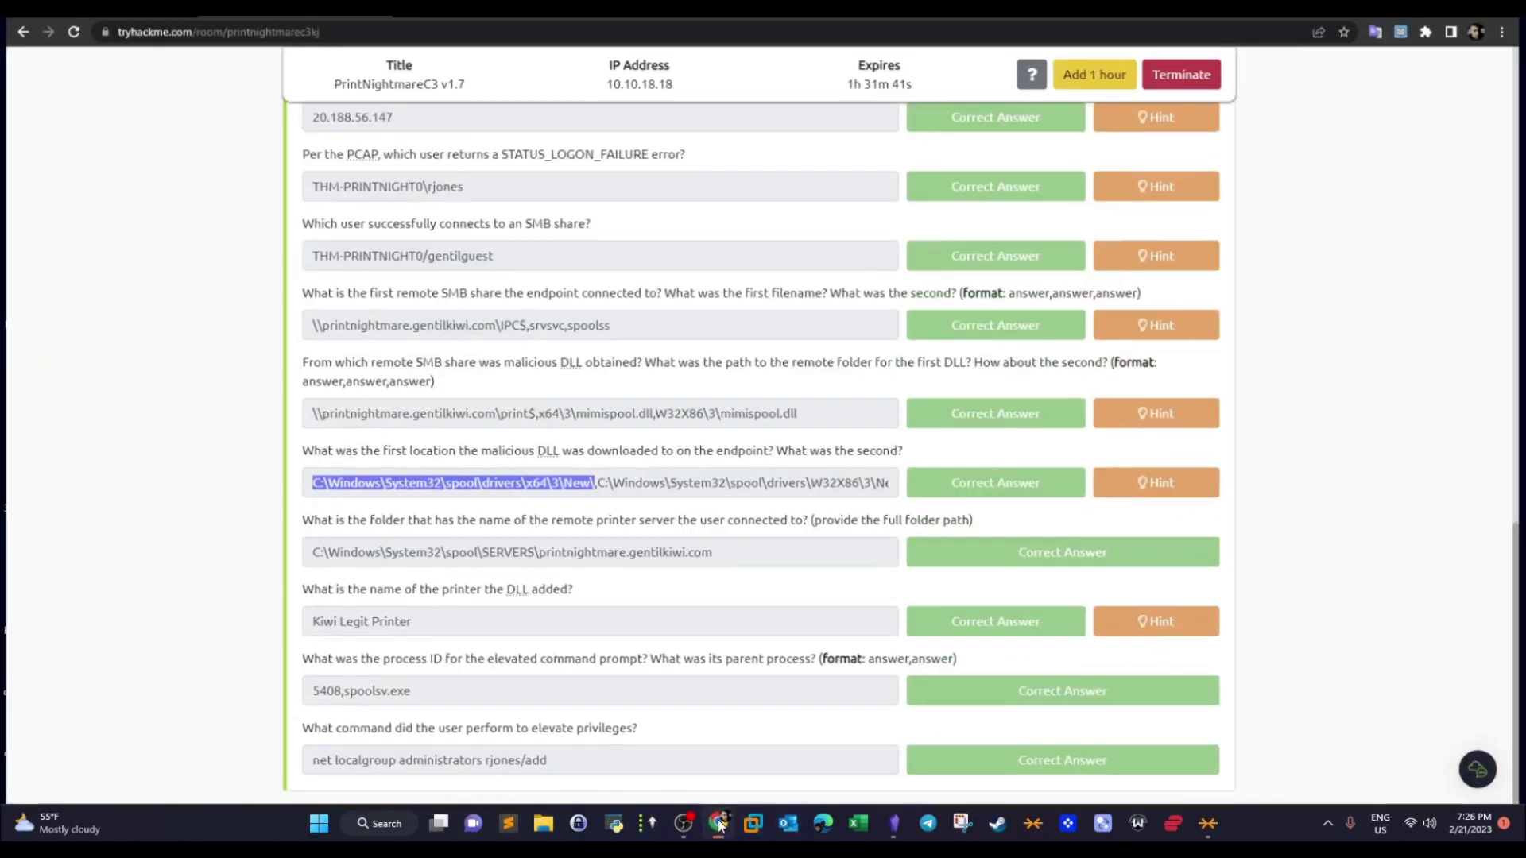
{"action": "left_click", "coordinate": [449, 7]}
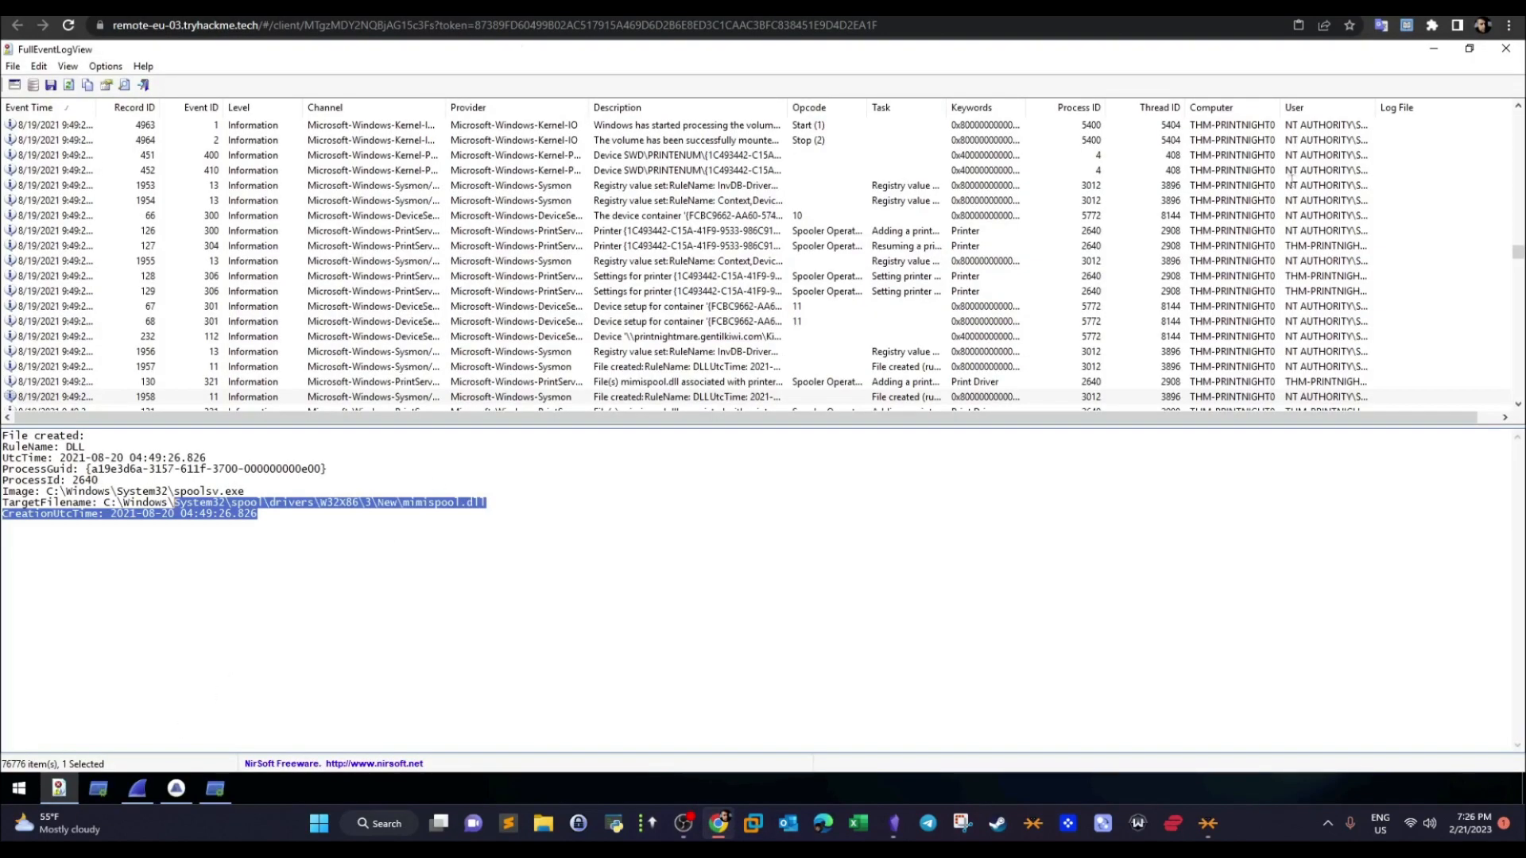
{"action": "left_click", "coordinate": [1435, 49]}
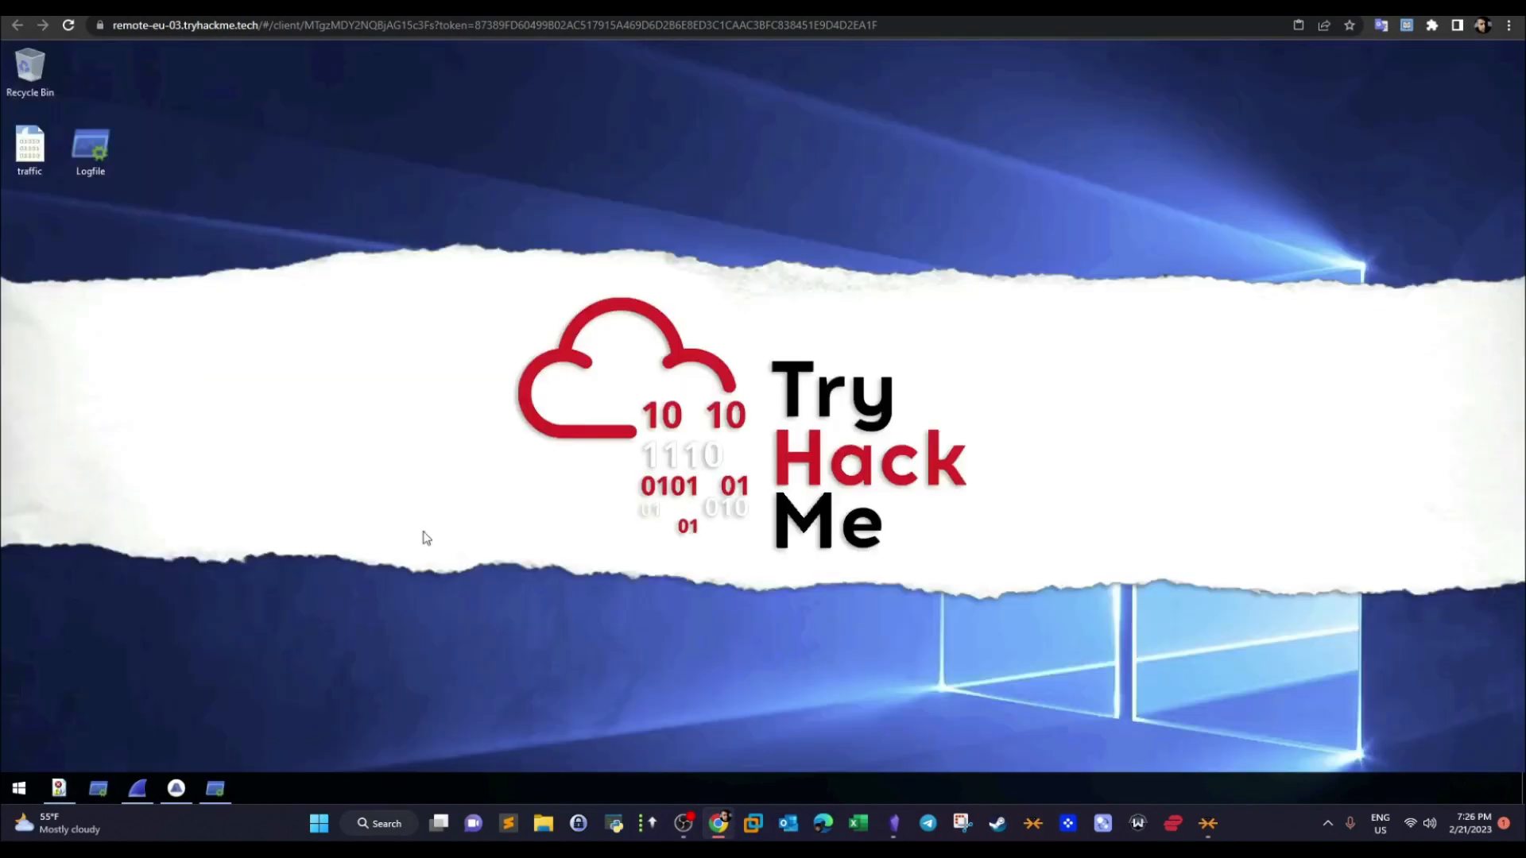
{"action": "left_click", "coordinate": [19, 789]}
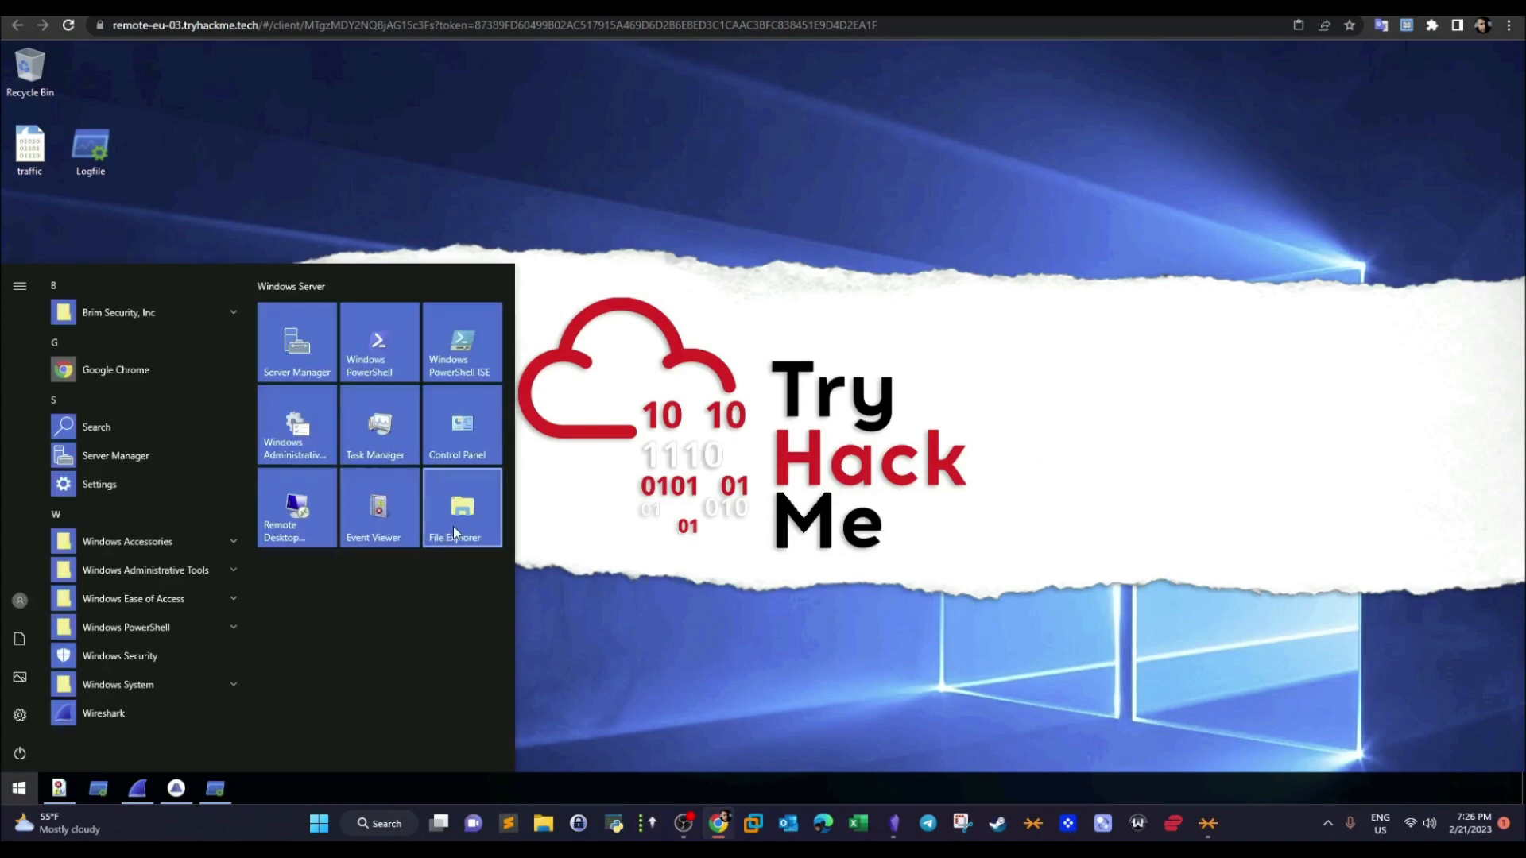
{"action": "left_click", "coordinate": [714, 549]}
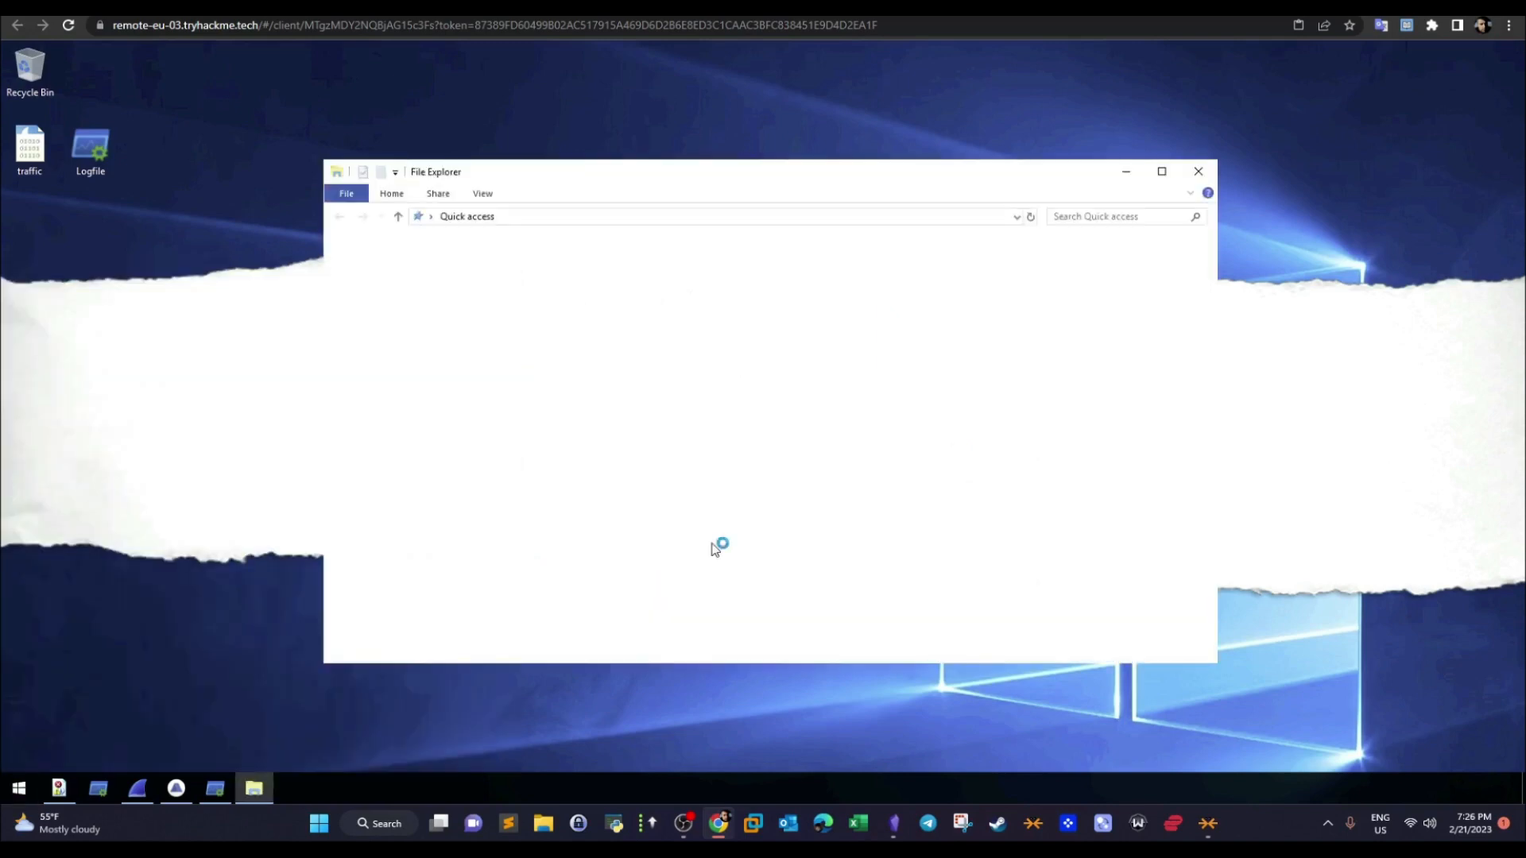
{"action": "left_click", "coordinate": [1162, 173]}
- Browse the remote machine's local disk to the C:\Windows\System32\spool folder
{"action": "left_click", "coordinate": [53, 248]}
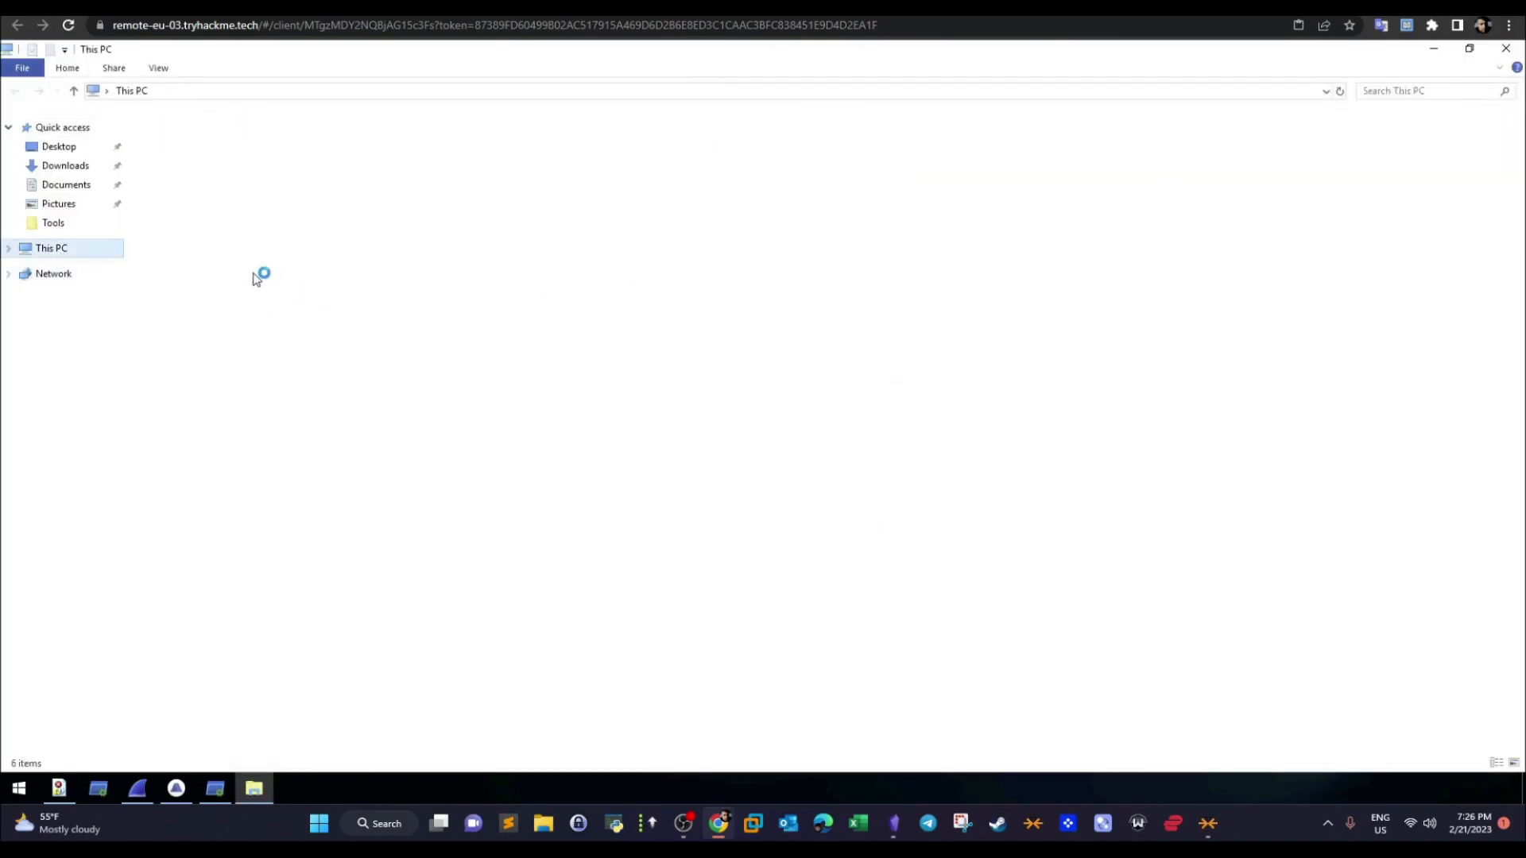
{"action": "double_click", "coordinate": [208, 284]}
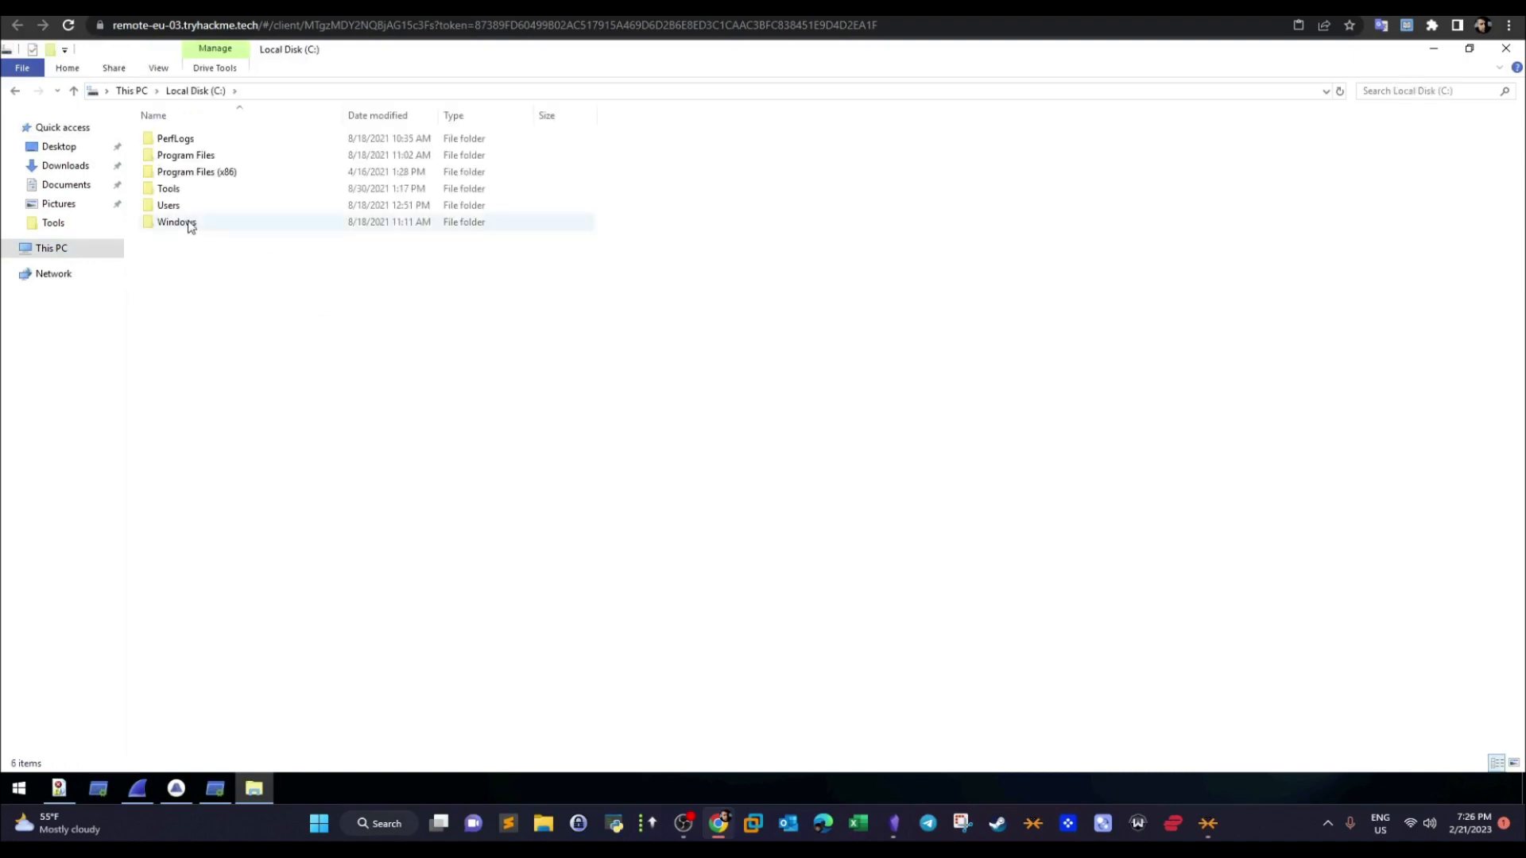
{"action": "double_click", "coordinate": [197, 223]}
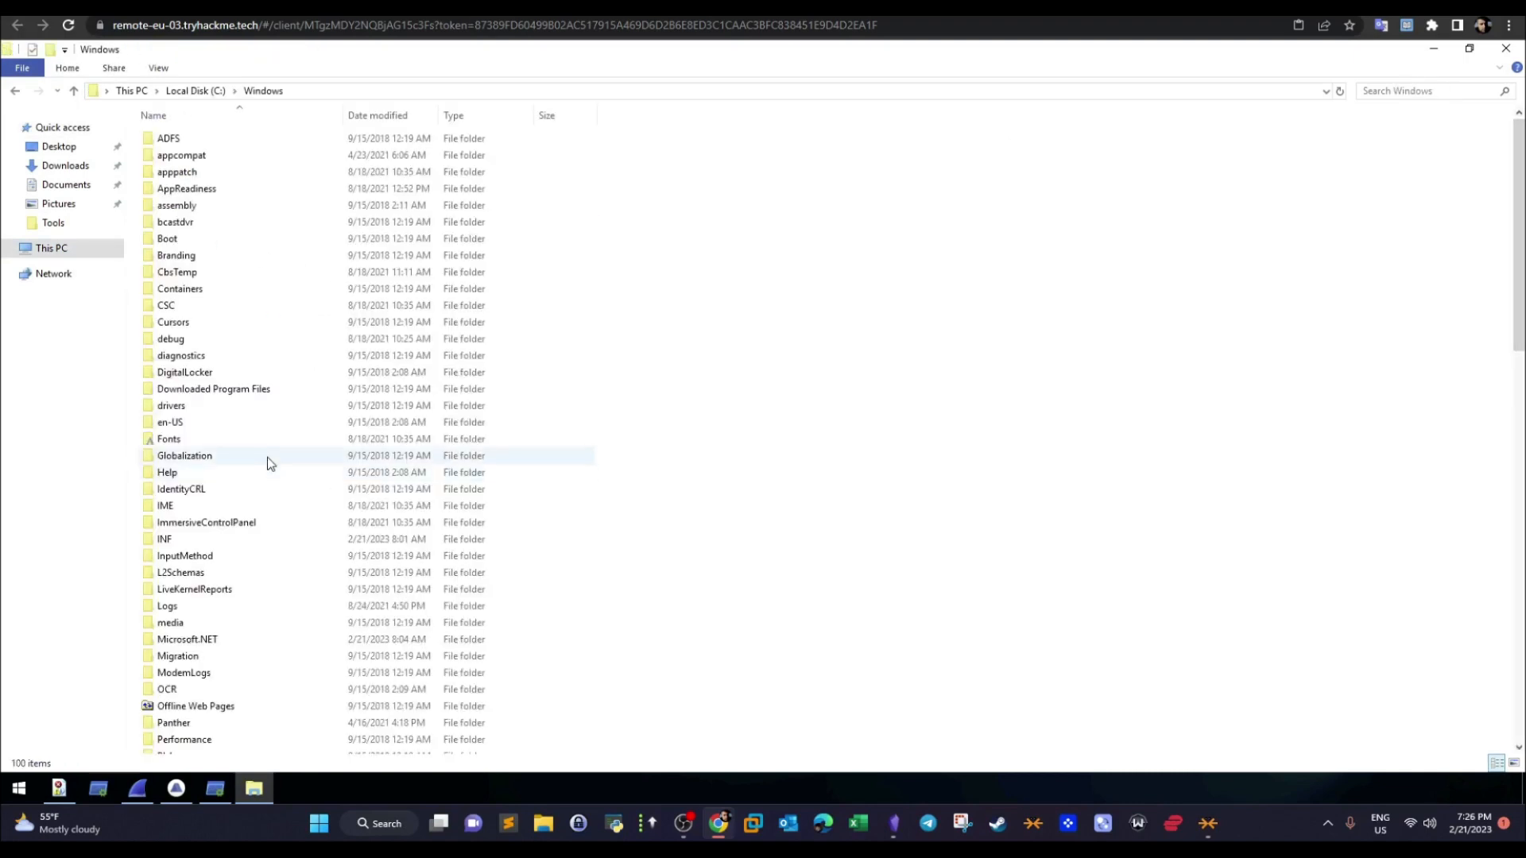
{"action": "left_click_drag", "start_coordinate": [1522, 252], "coordinate": [1486, 486]}
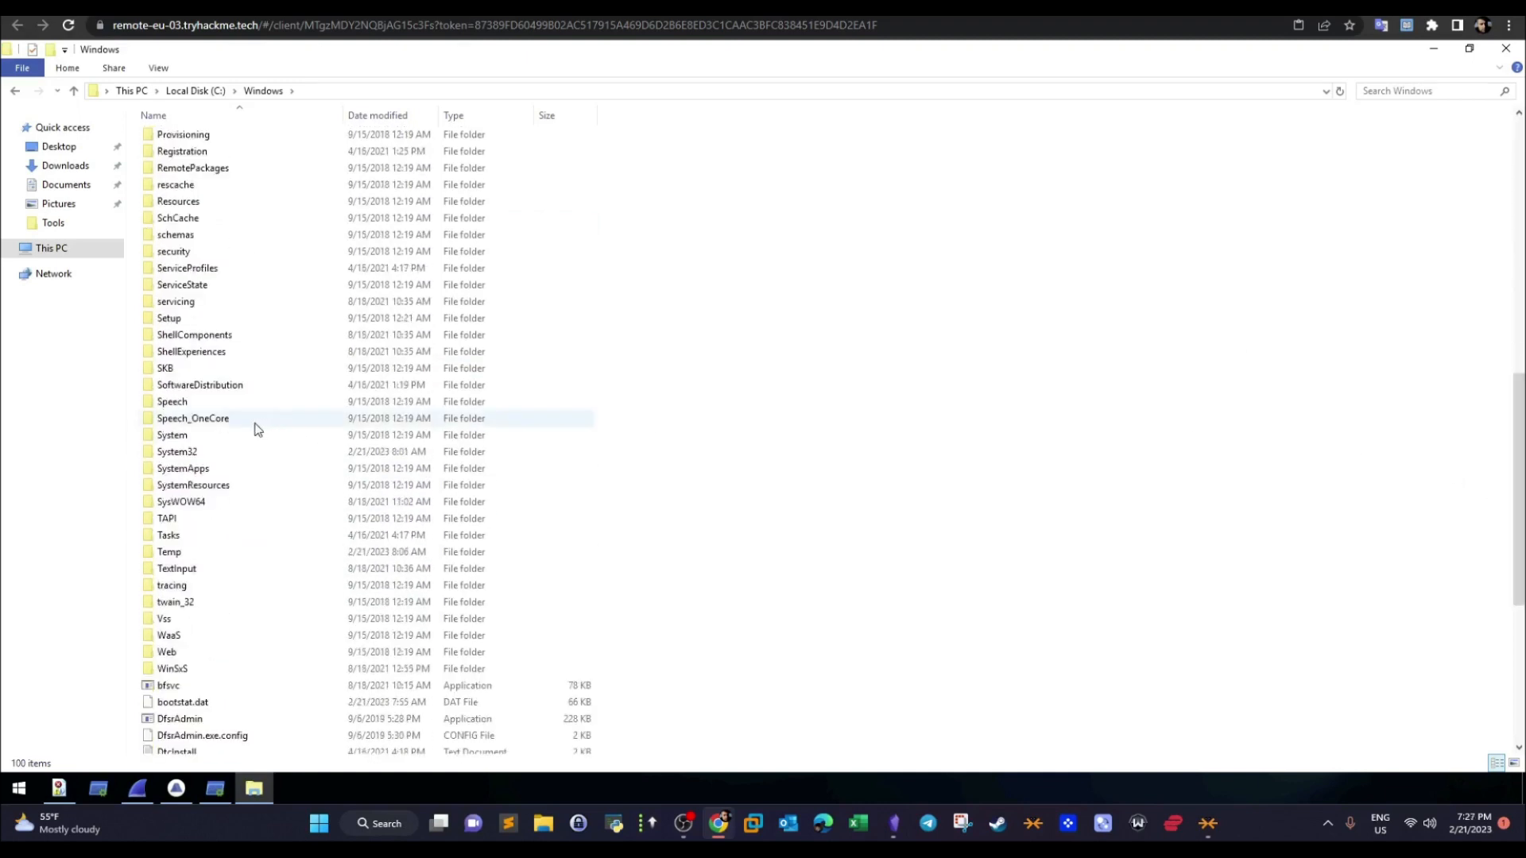
{"action": "left_click", "coordinate": [205, 454]}
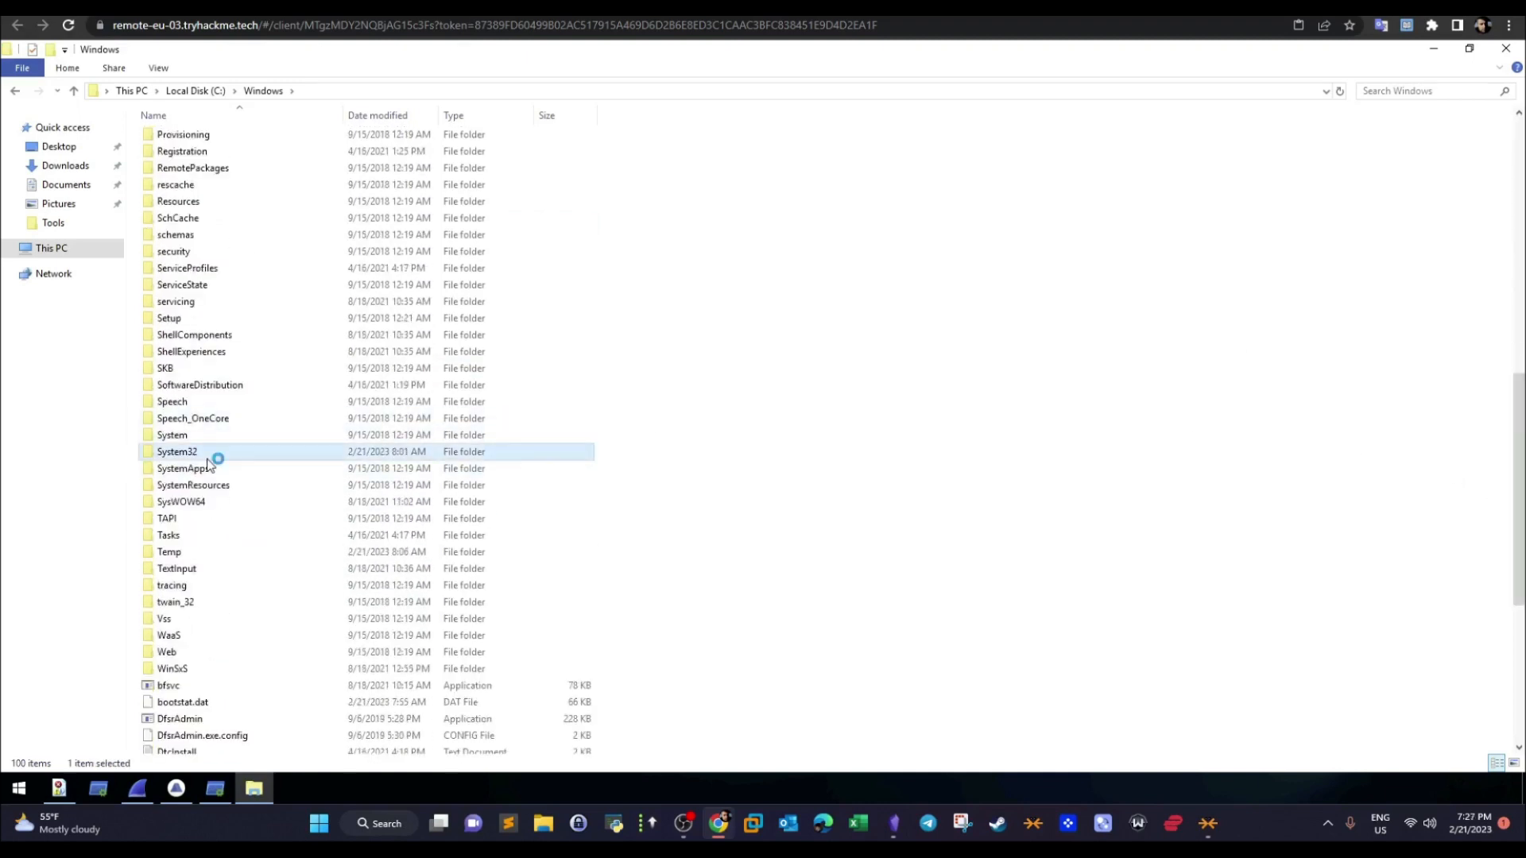
{"action": "double_click", "coordinate": [207, 461]}
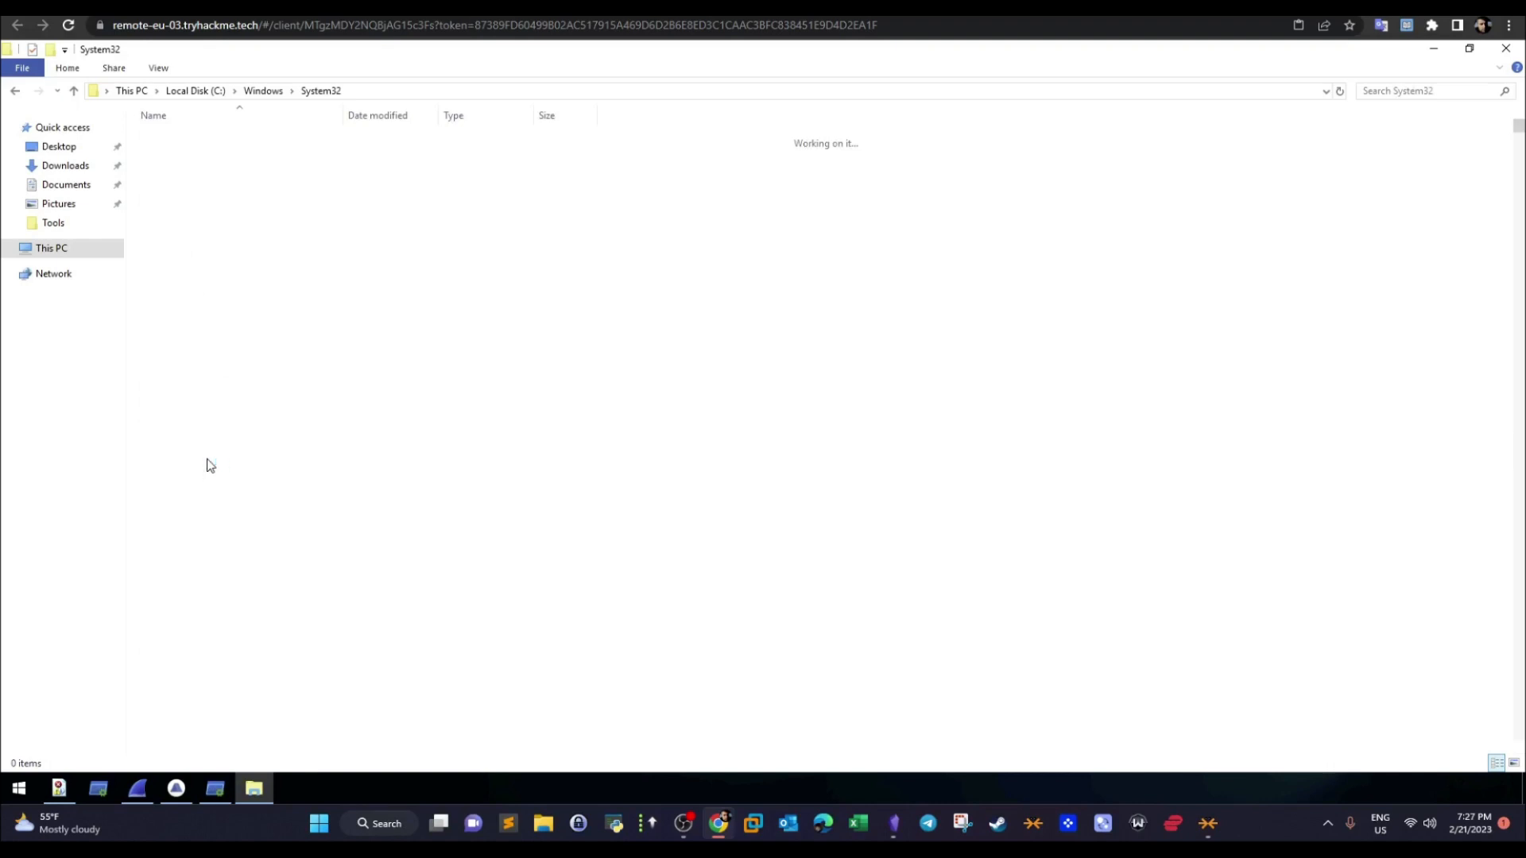
{"action": "mouse_move", "coordinate": [1521, 133]}
{"action": "left_mouse_down"}
{"action": "mouse_move", "coordinate": [1518, 160]}
{"action": "mouse_move", "coordinate": [1513, 145]}
{"action": "left_mouse_up"}
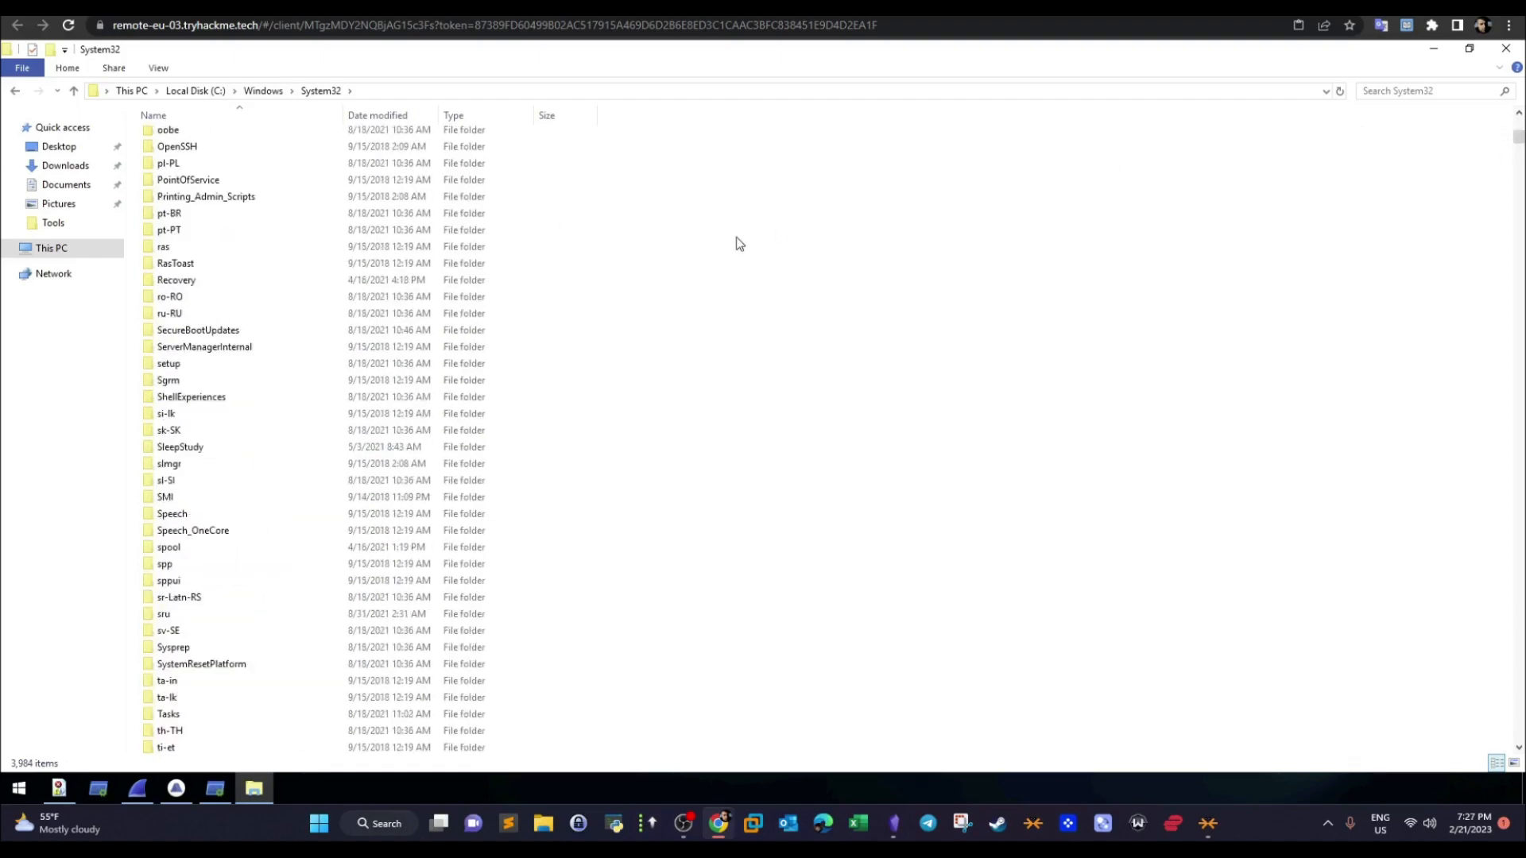
{"action": "double_click", "coordinate": [180, 550]}
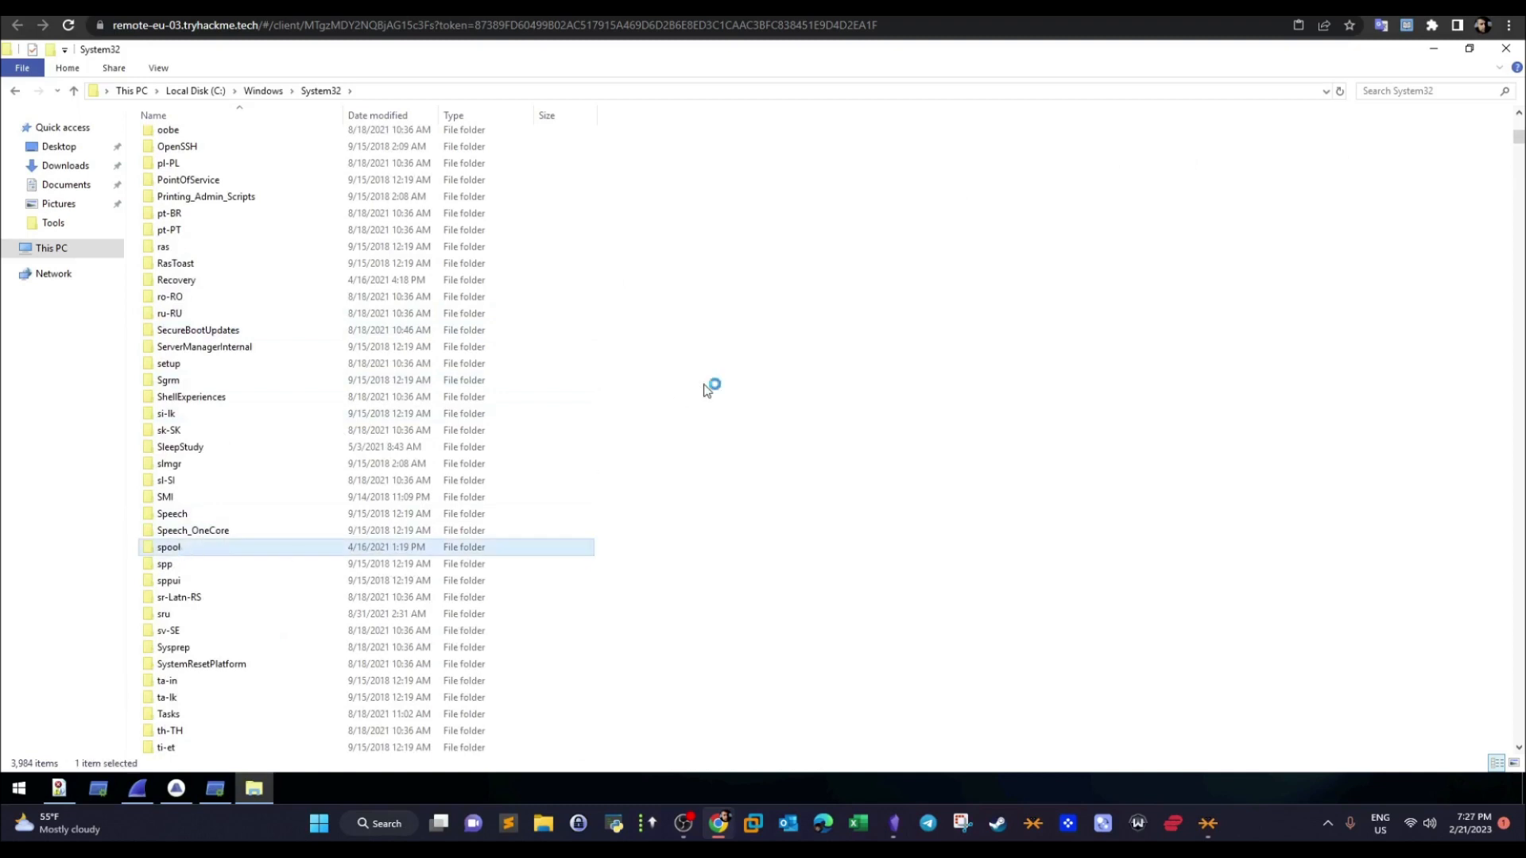
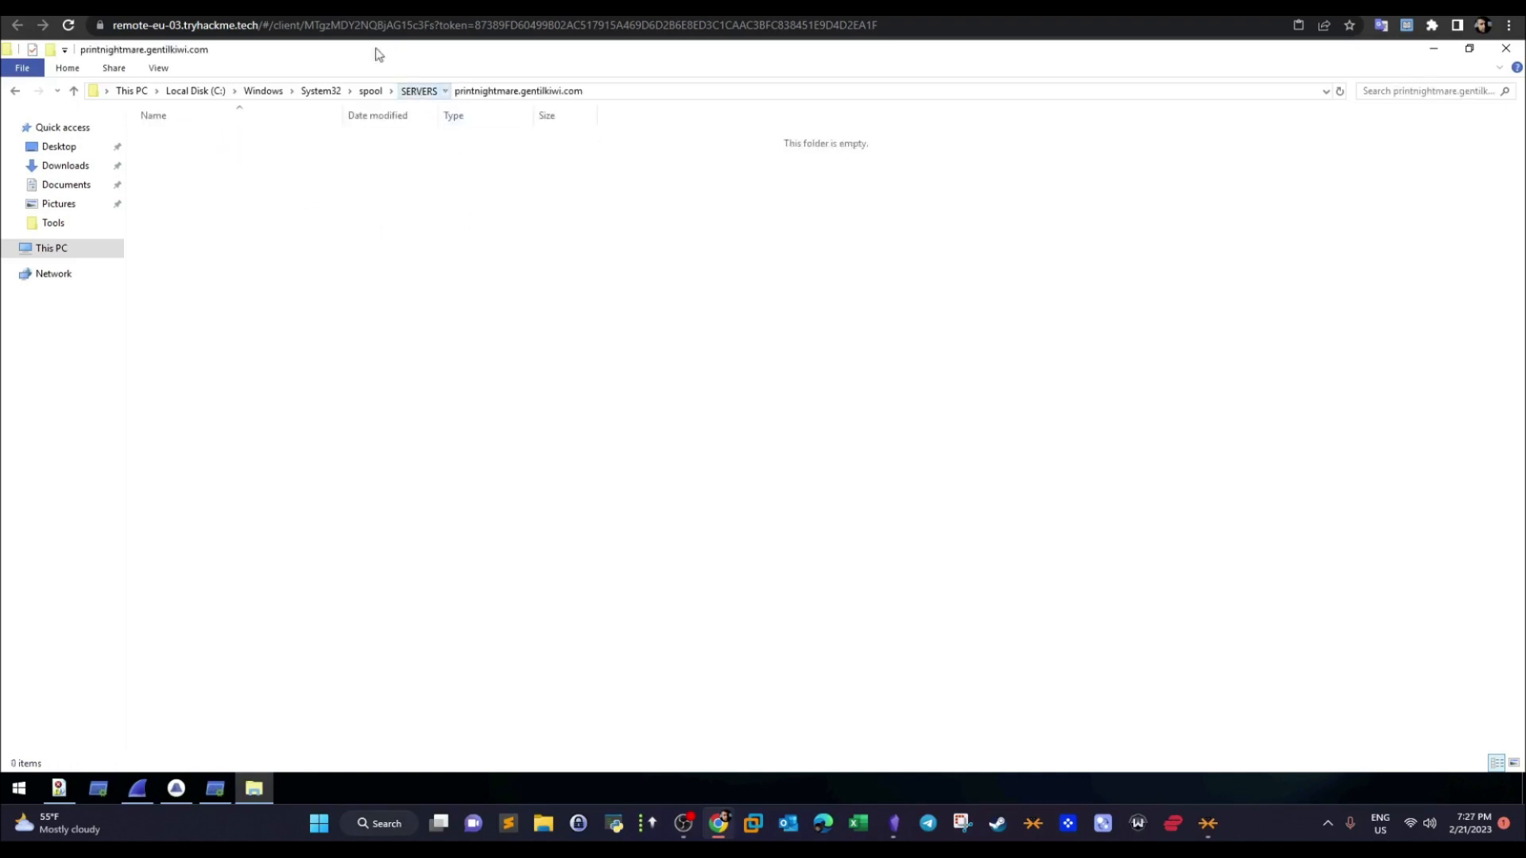
- Return to the room page and highlight the printer server folder answer, the DLL download locations and the question on the added printer's name
{"action": "left_click", "coordinate": [350, 8]}
{"action": "left_click_drag", "start_coordinate": [325, 550], "coordinate": [579, 550]}
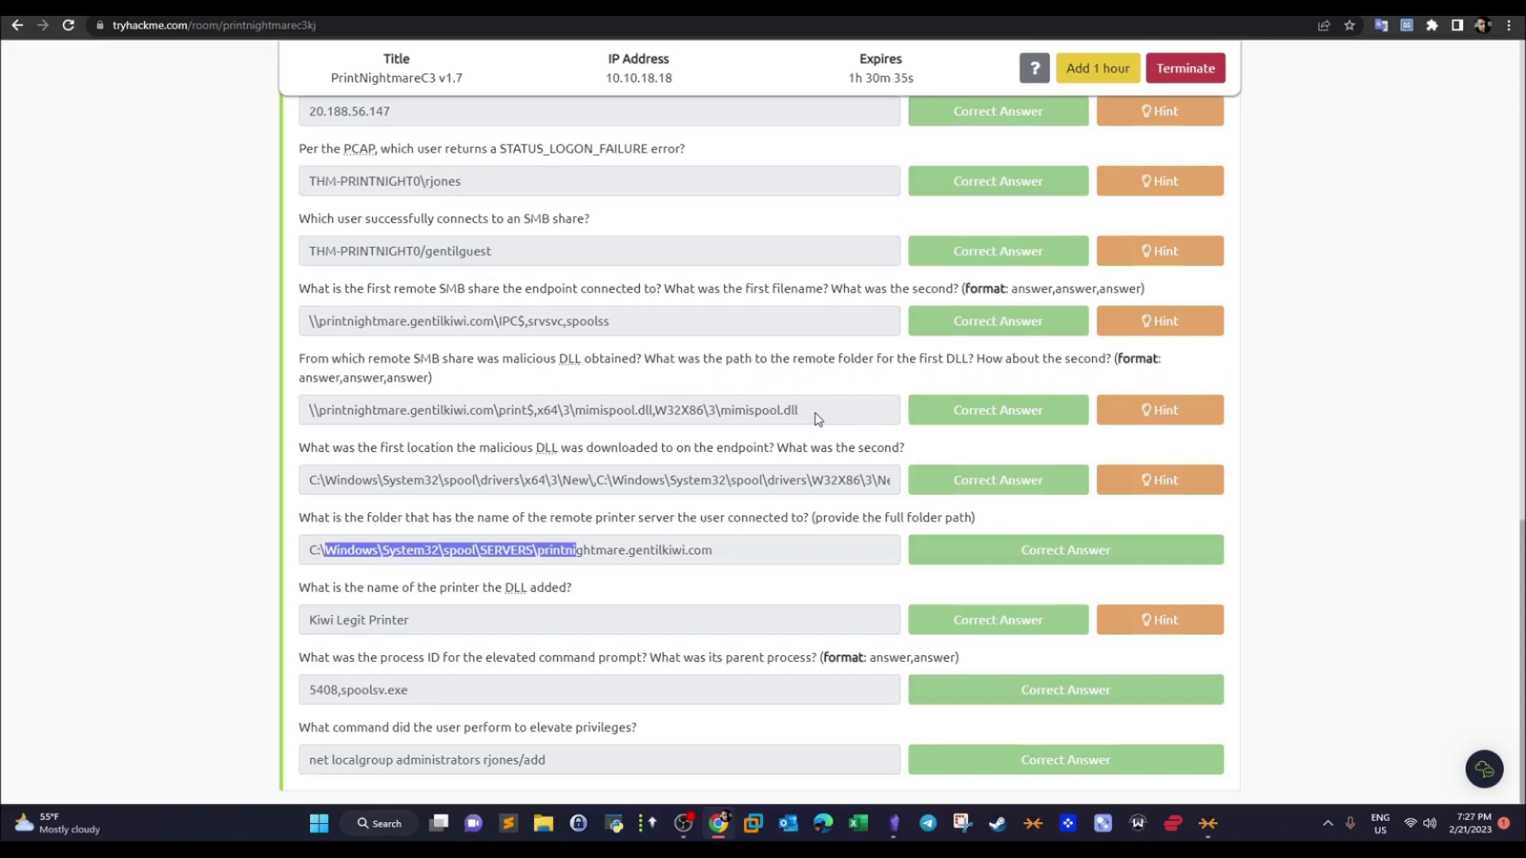
{"action": "left_click_drag", "start_coordinate": [839, 482], "coordinate": [413, 500]}
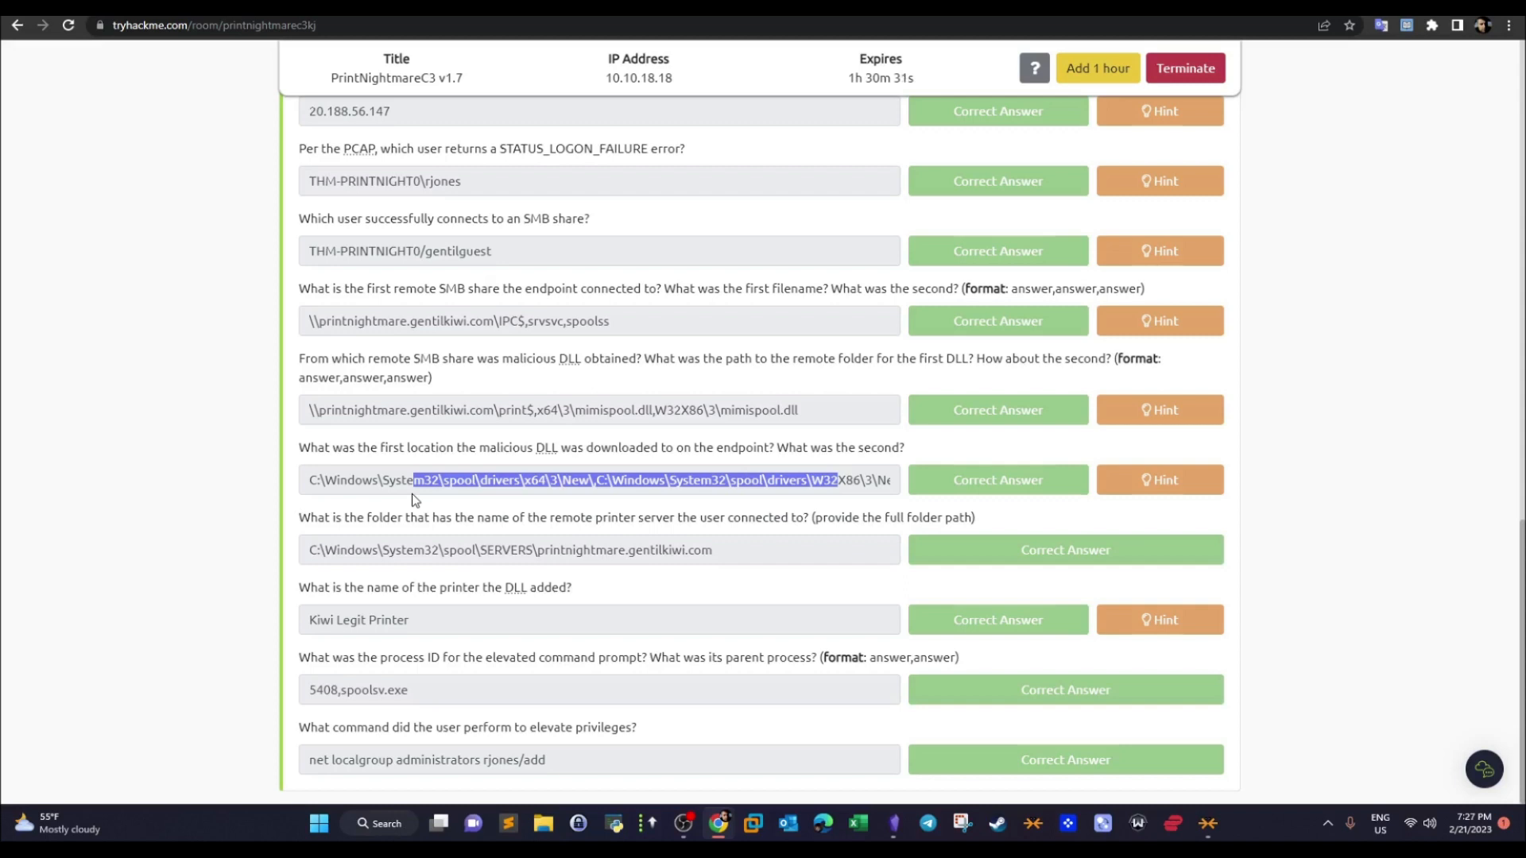
{"action": "left_click_drag", "start_coordinate": [362, 593], "coordinate": [504, 592]}
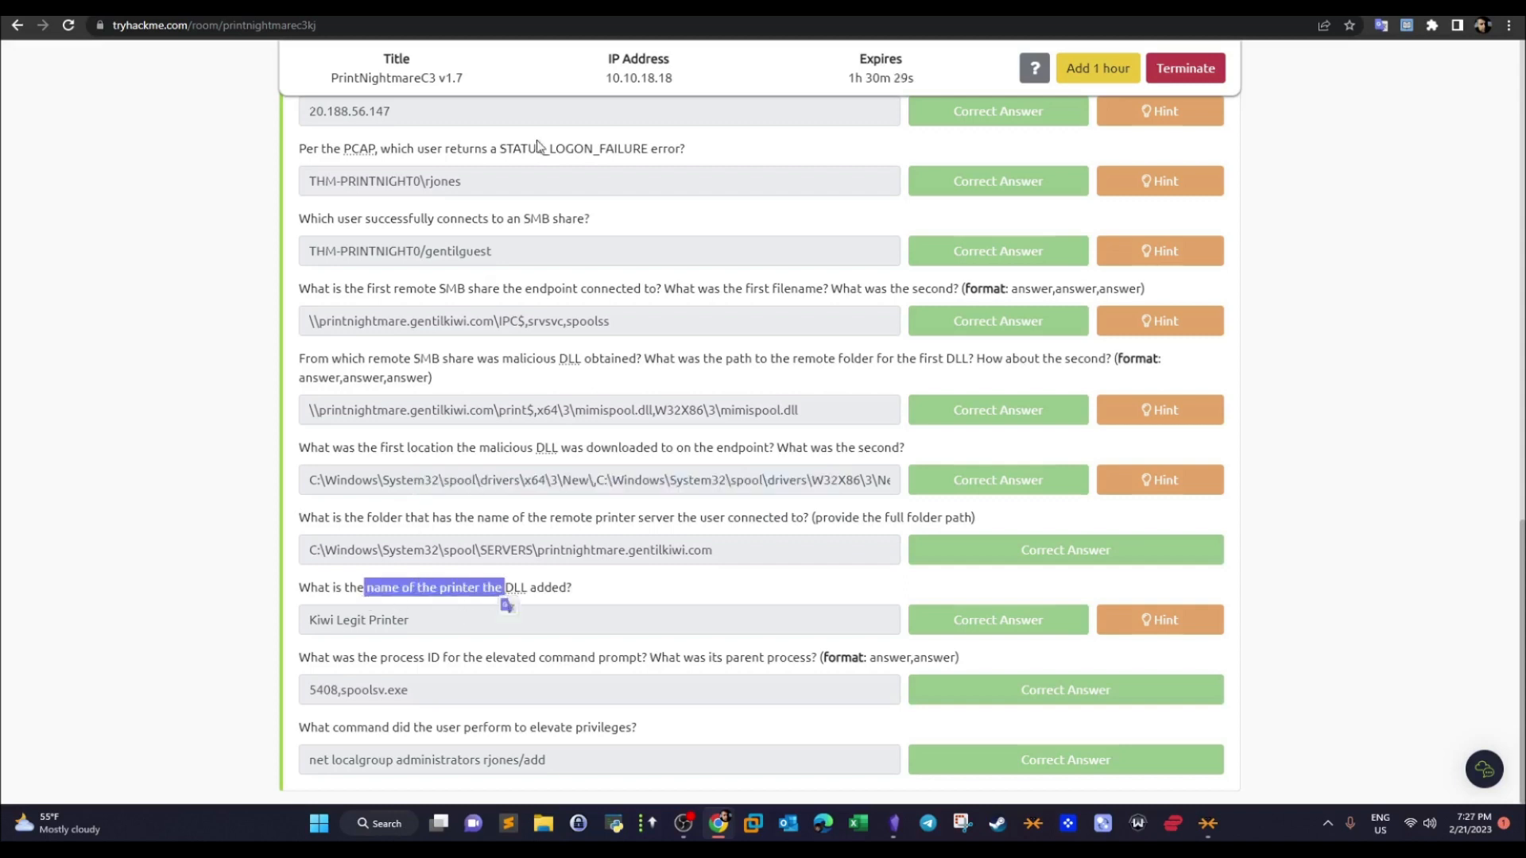
- Bring up FullEventLogView on the remote machine, select event 321 for mimispool.dll, and highlight the DLL and printer names in its description
{"action": "left_click", "coordinate": [494, 11]}
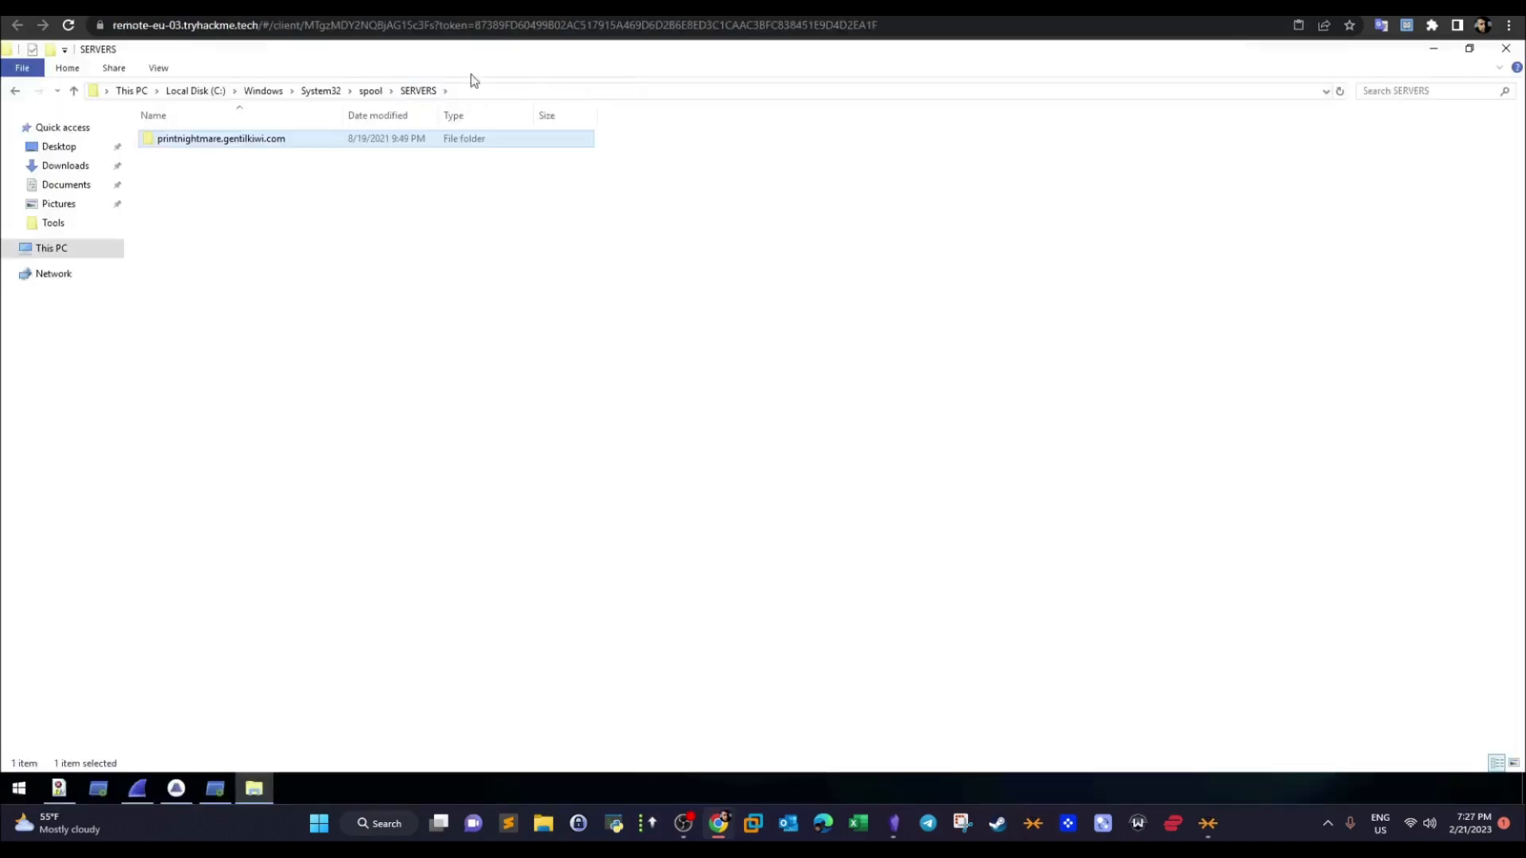
{"action": "left_click", "coordinate": [59, 788]}
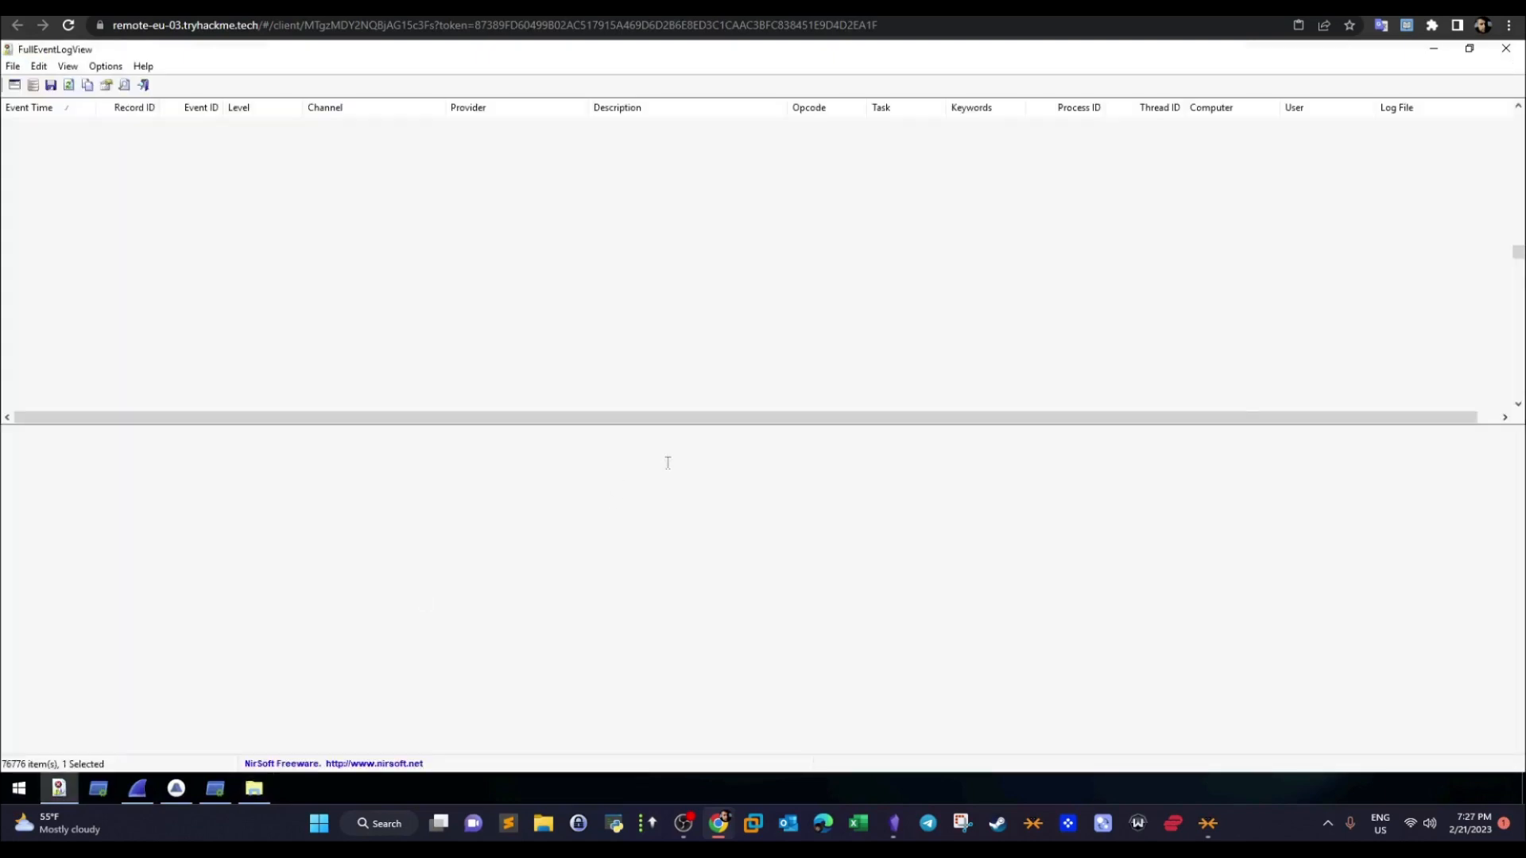
{"action": "left_click", "coordinate": [709, 368]}
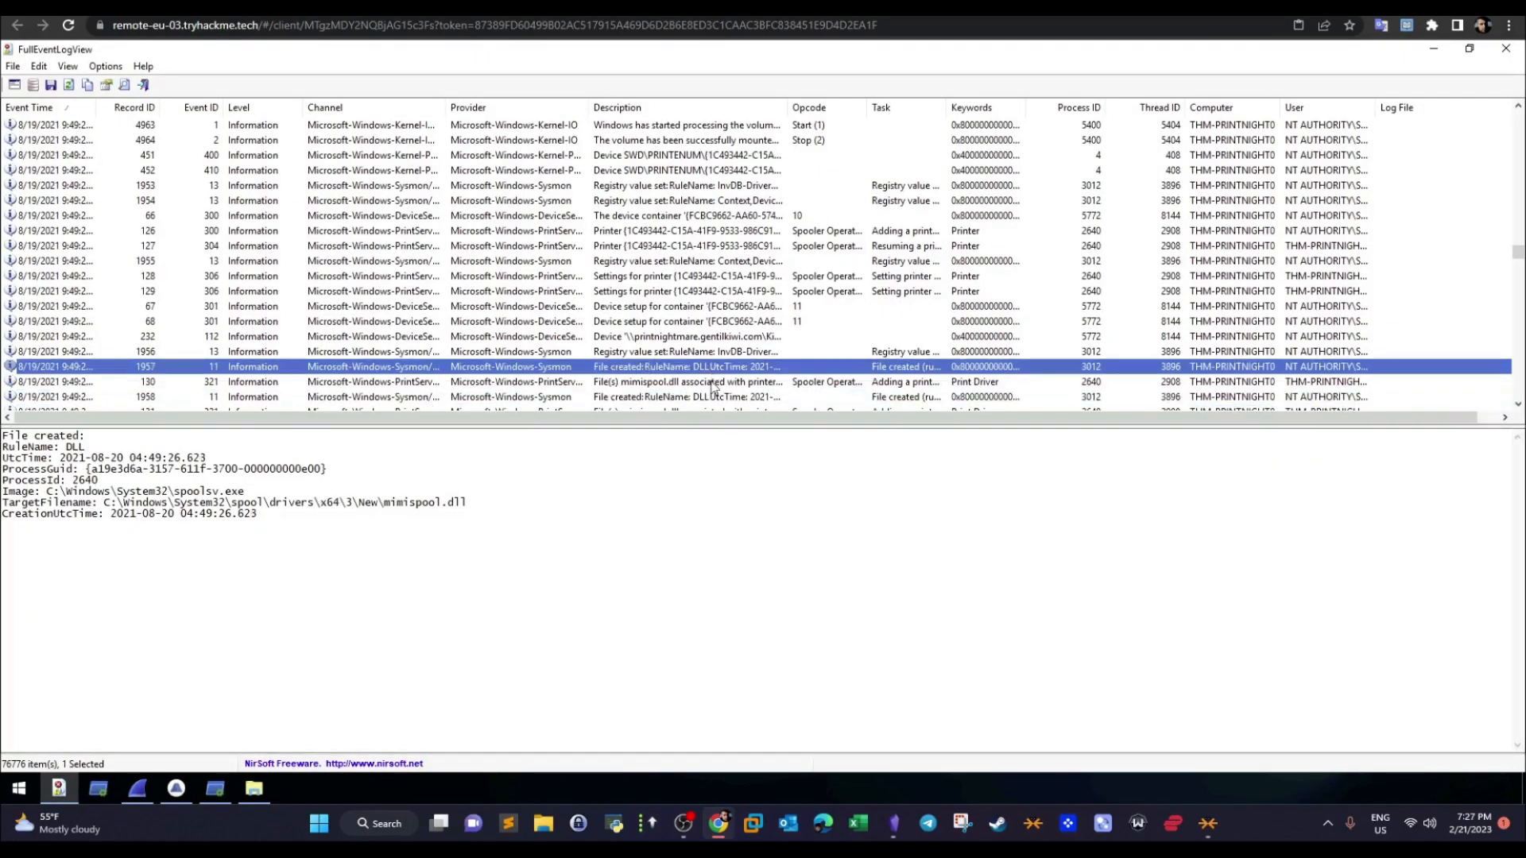
{"action": "left_click", "coordinate": [711, 383]}
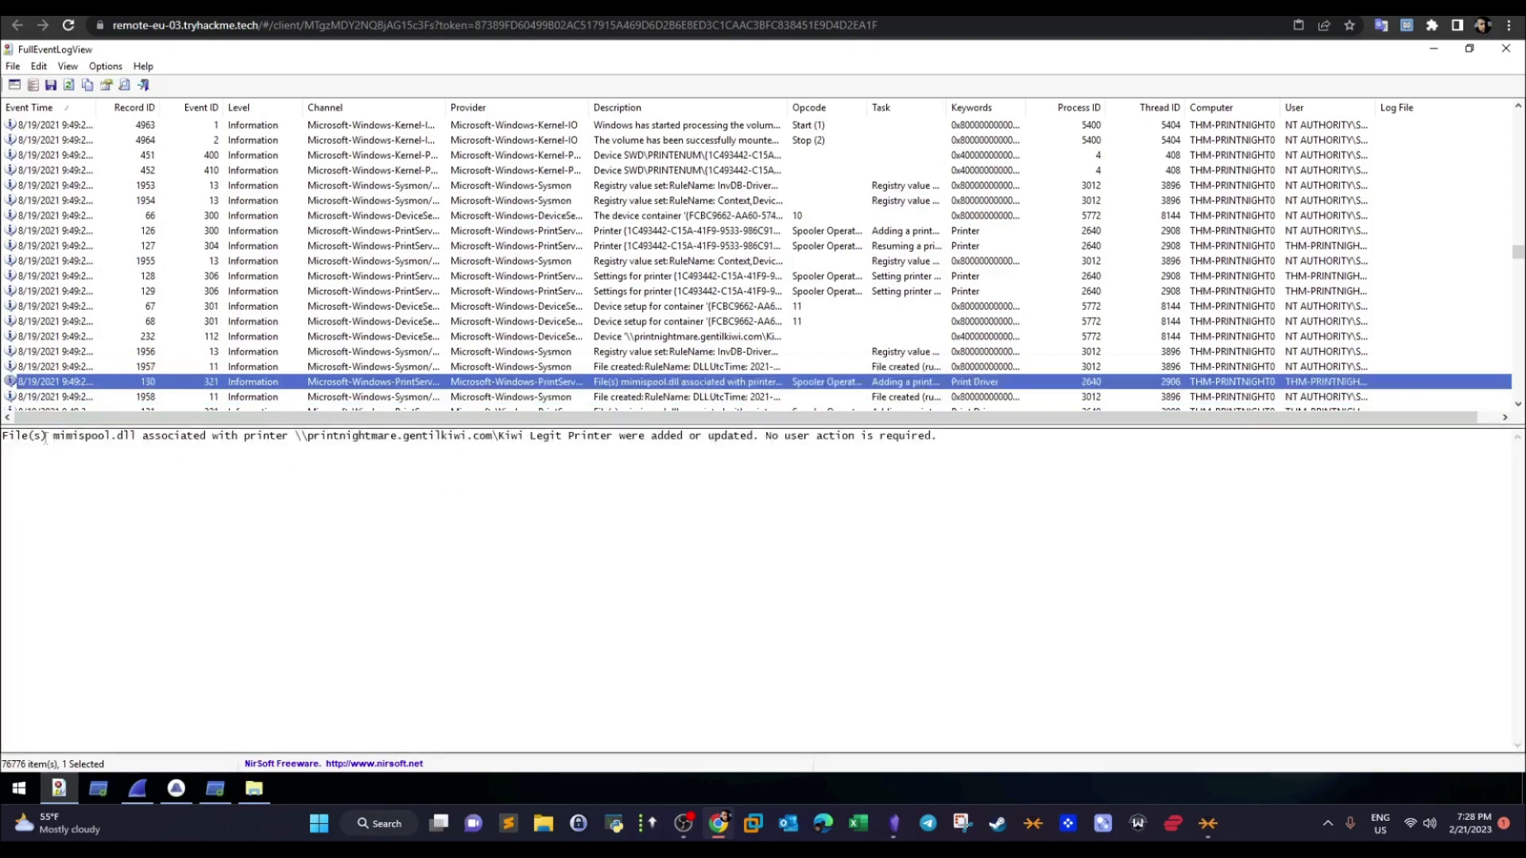
{"action": "left_click_drag", "start_coordinate": [65, 436], "coordinate": [123, 438]}
{"action": "left_click_drag", "start_coordinate": [255, 438], "coordinate": [597, 441]}
- Compare the printer name with the room's Kiwi Legit Printer answer and highlight the questions on the elevated command prompt and privilege escalation
{"action": "left_click", "coordinate": [270, 9]}
{"action": "left_click_drag", "start_coordinate": [422, 621], "coordinate": [317, 626]}
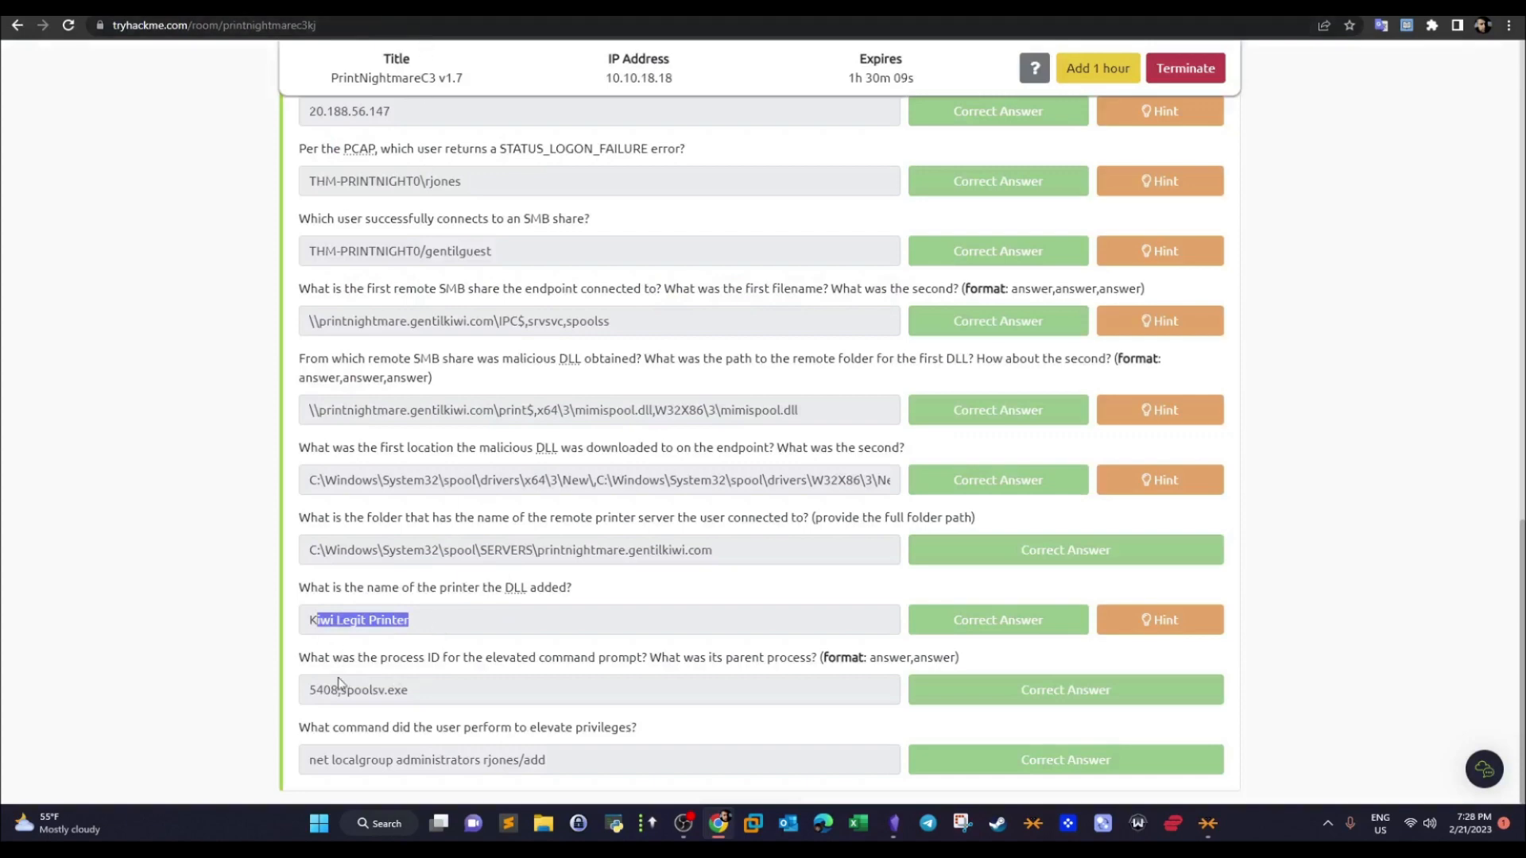
{"action": "left_click_drag", "start_coordinate": [318, 658], "coordinate": [408, 741]}
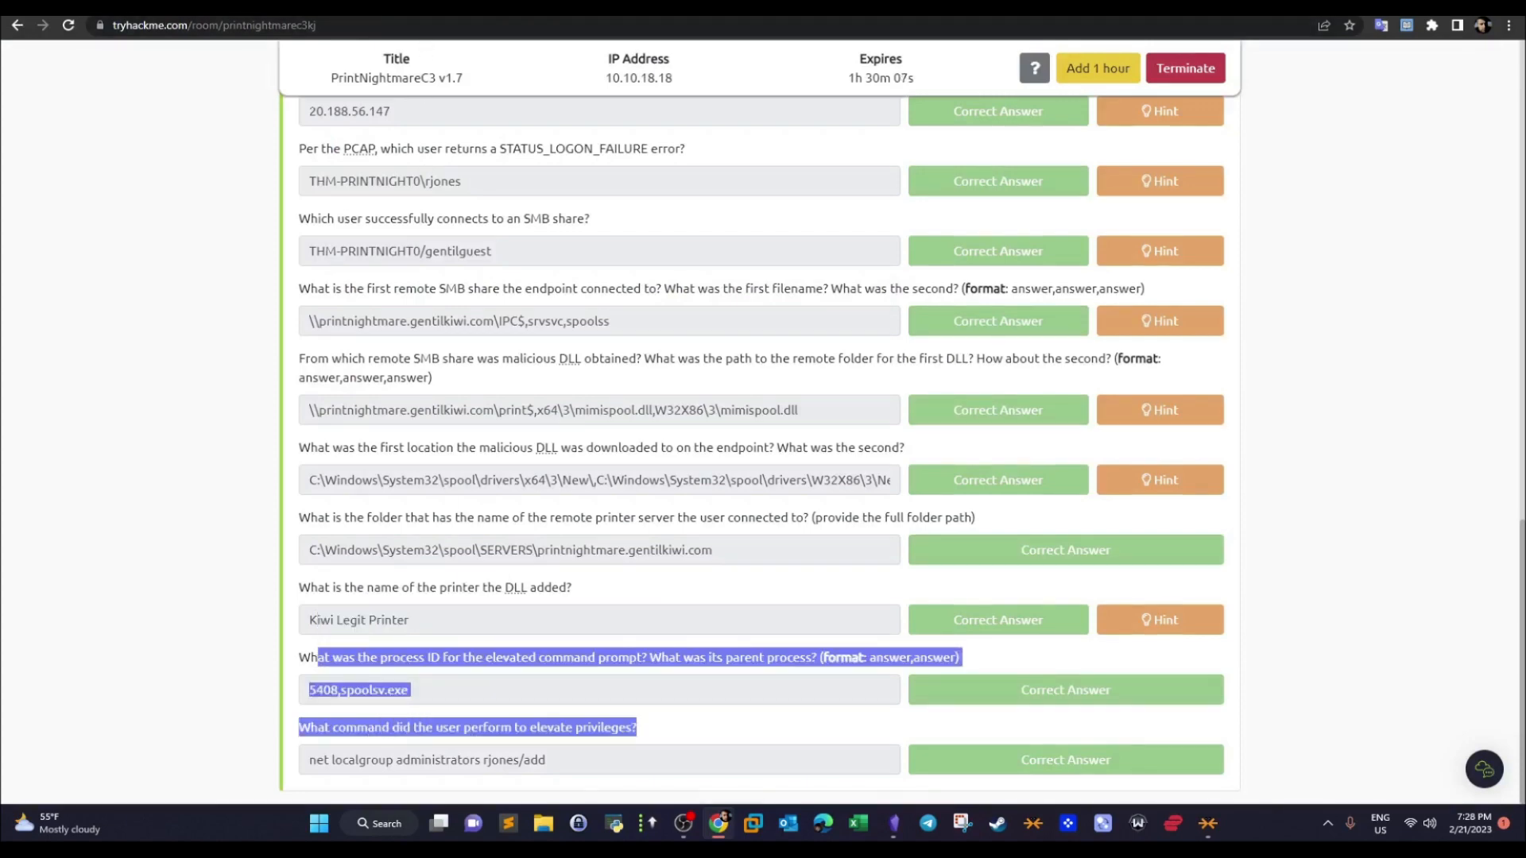
- Close FullEventLogView and File Explorer on the remote machine, and show Process Monitor with Logfile.PML maximized
{"action": "left_click", "coordinate": [445, 10]}
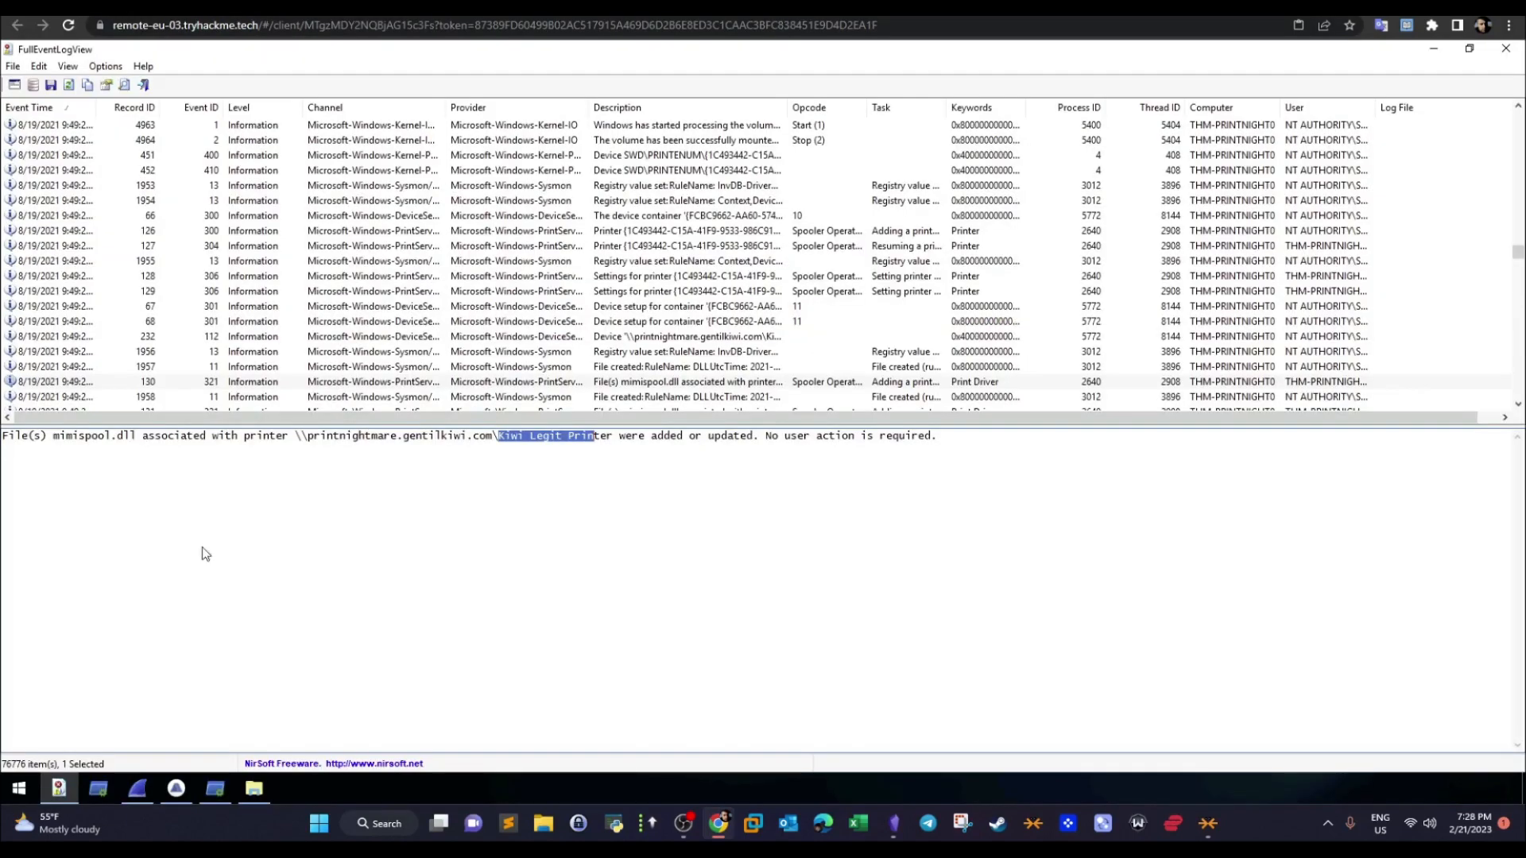
{"action": "left_click", "coordinate": [1505, 53]}
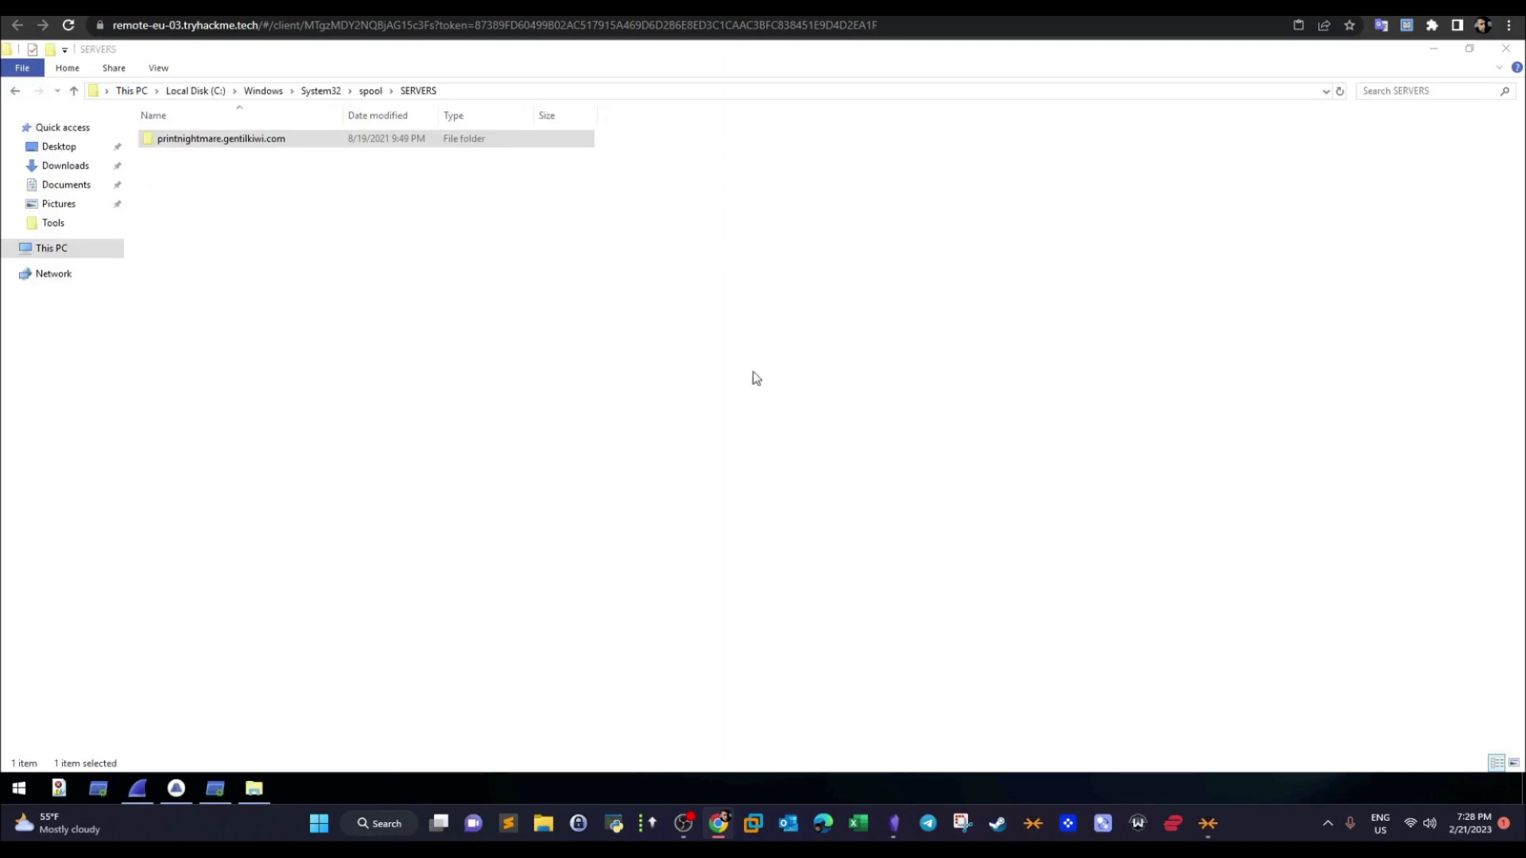
{"action": "left_click", "coordinate": [1507, 49]}
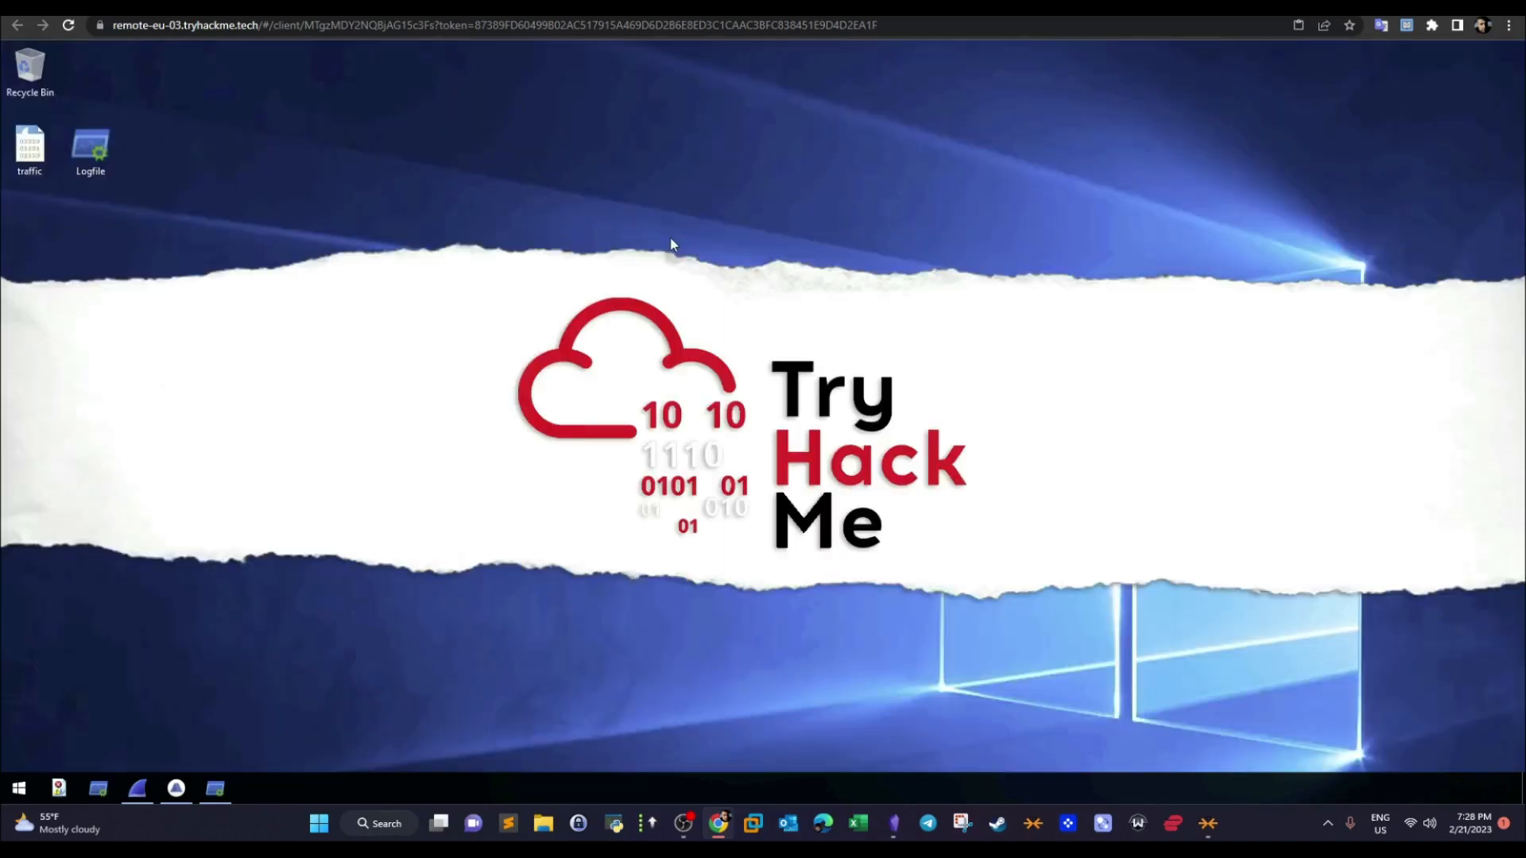
{"action": "left_click", "coordinate": [216, 788]}
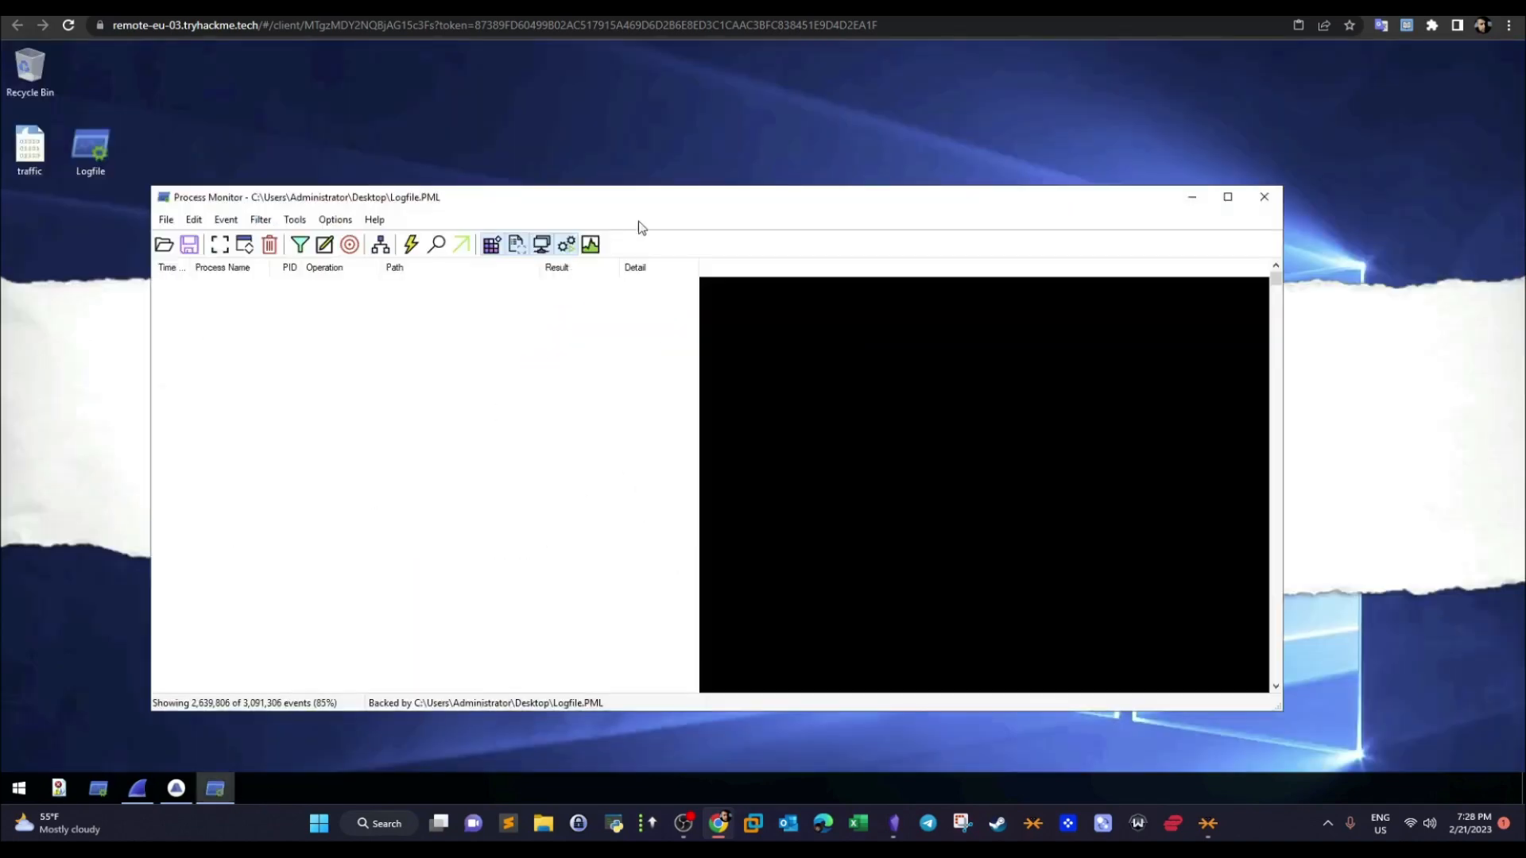
{"action": "double_click", "coordinate": [658, 201]}
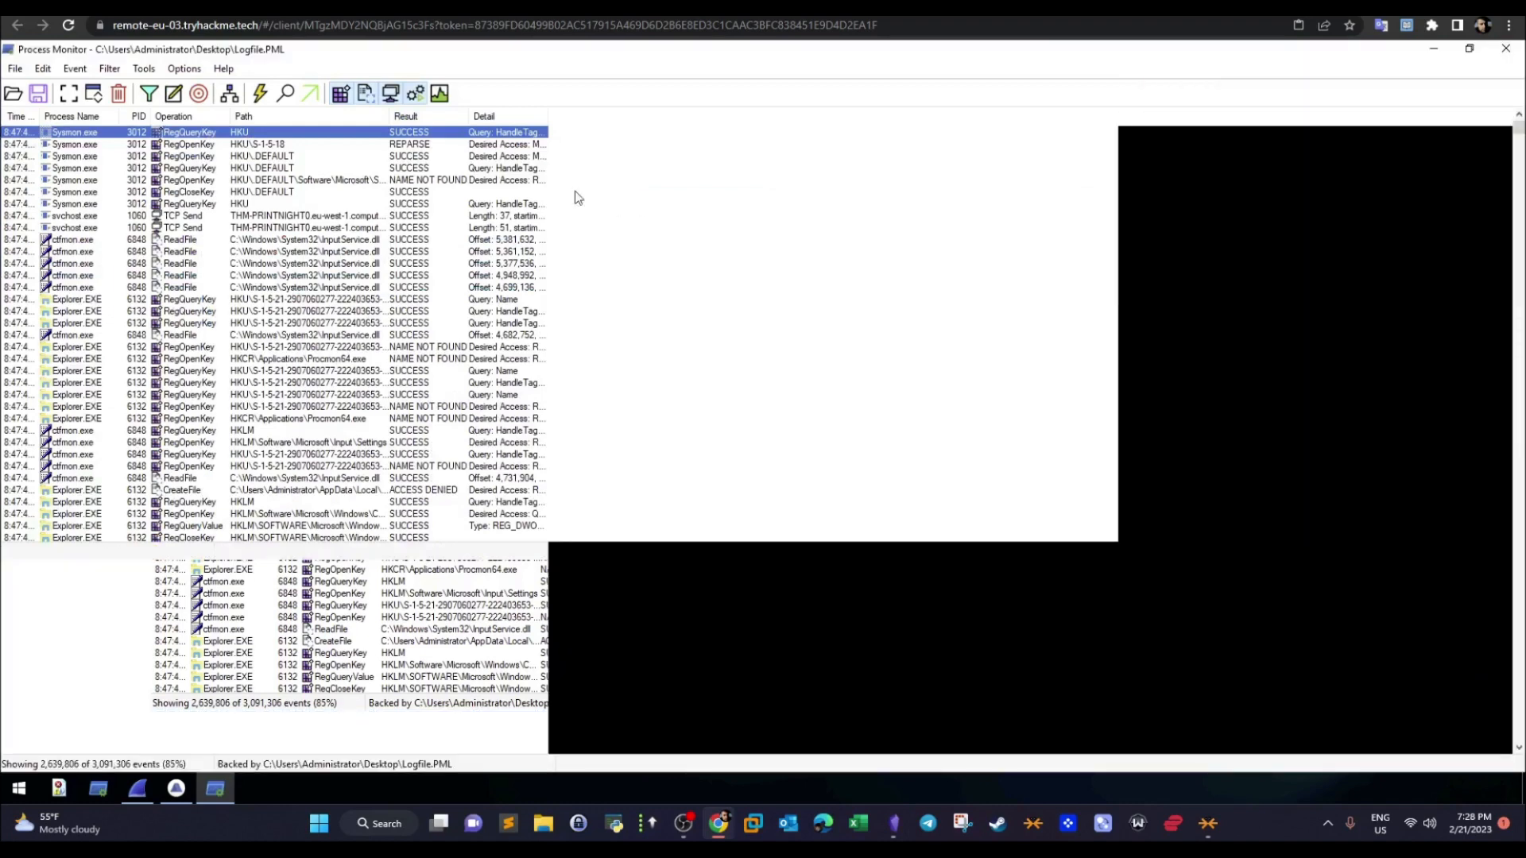
- Highlight the room's question on the elevated command prompt's process ID and parent process
{"action": "key", "text": "ctrl+shift+Tab"}
{"action": "left_click", "coordinate": [344, 684]}
{"action": "left_click_drag", "start_coordinate": [311, 658], "coordinate": [797, 658]}
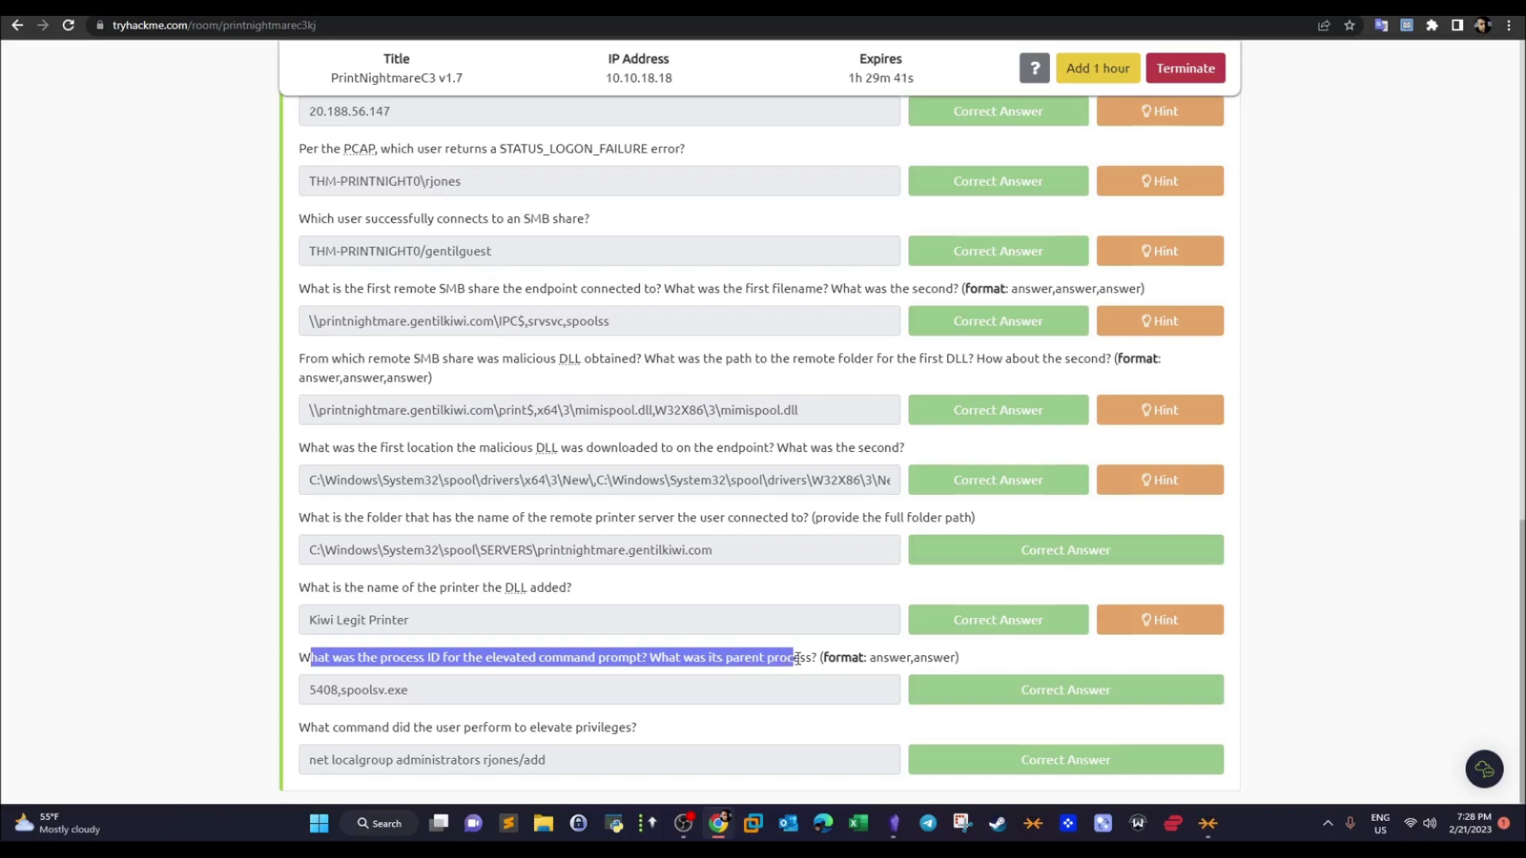
{"action": "left_click", "coordinate": [797, 659]}
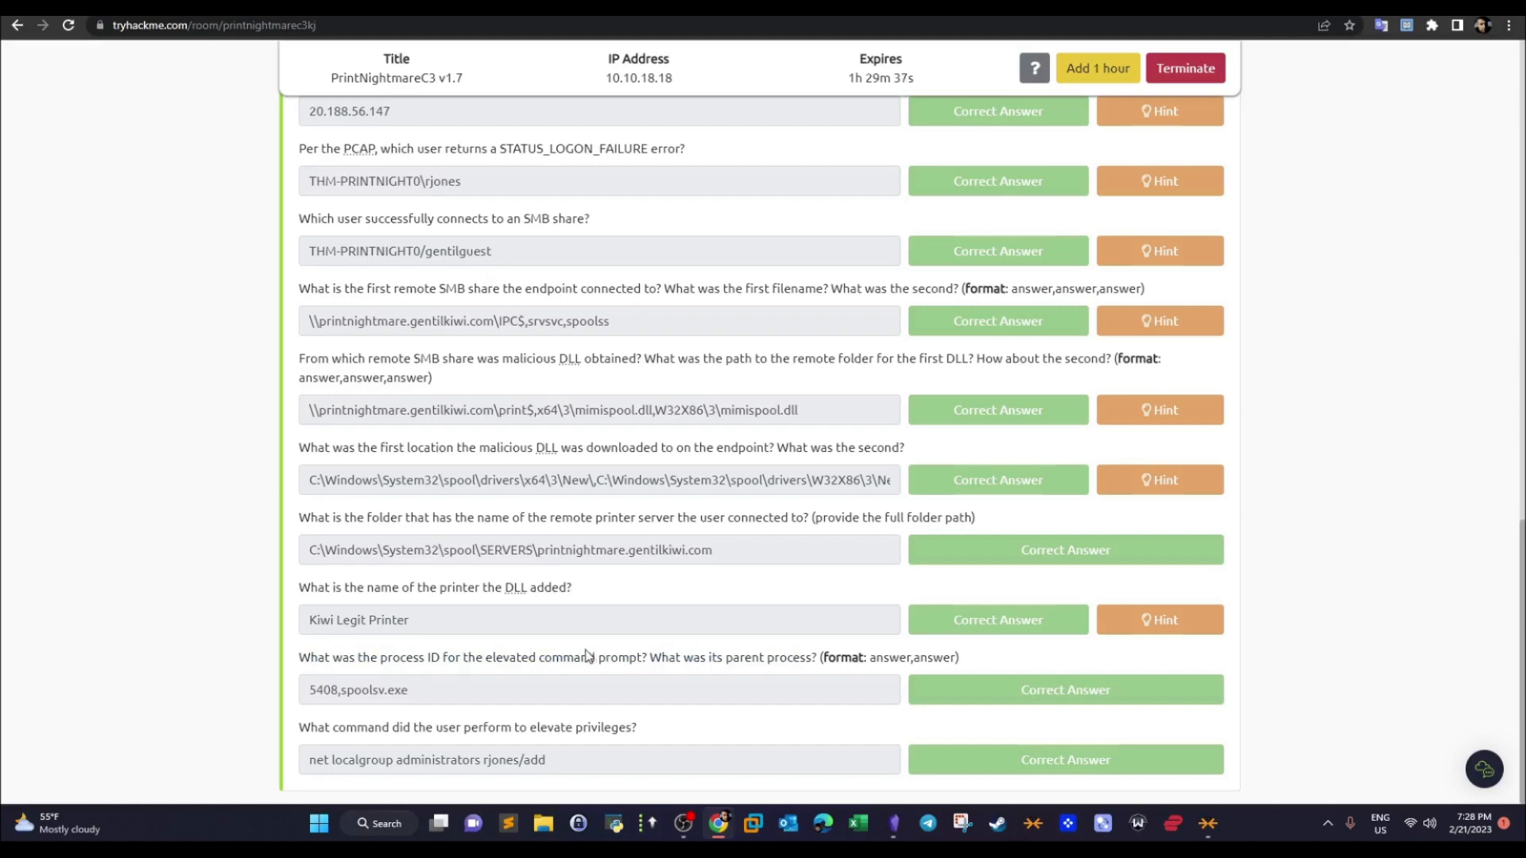
- Filter the Process Monitor log to include only events whose Process Name is cmd.exe
{"action": "key", "text": "ctrl+Tab"}
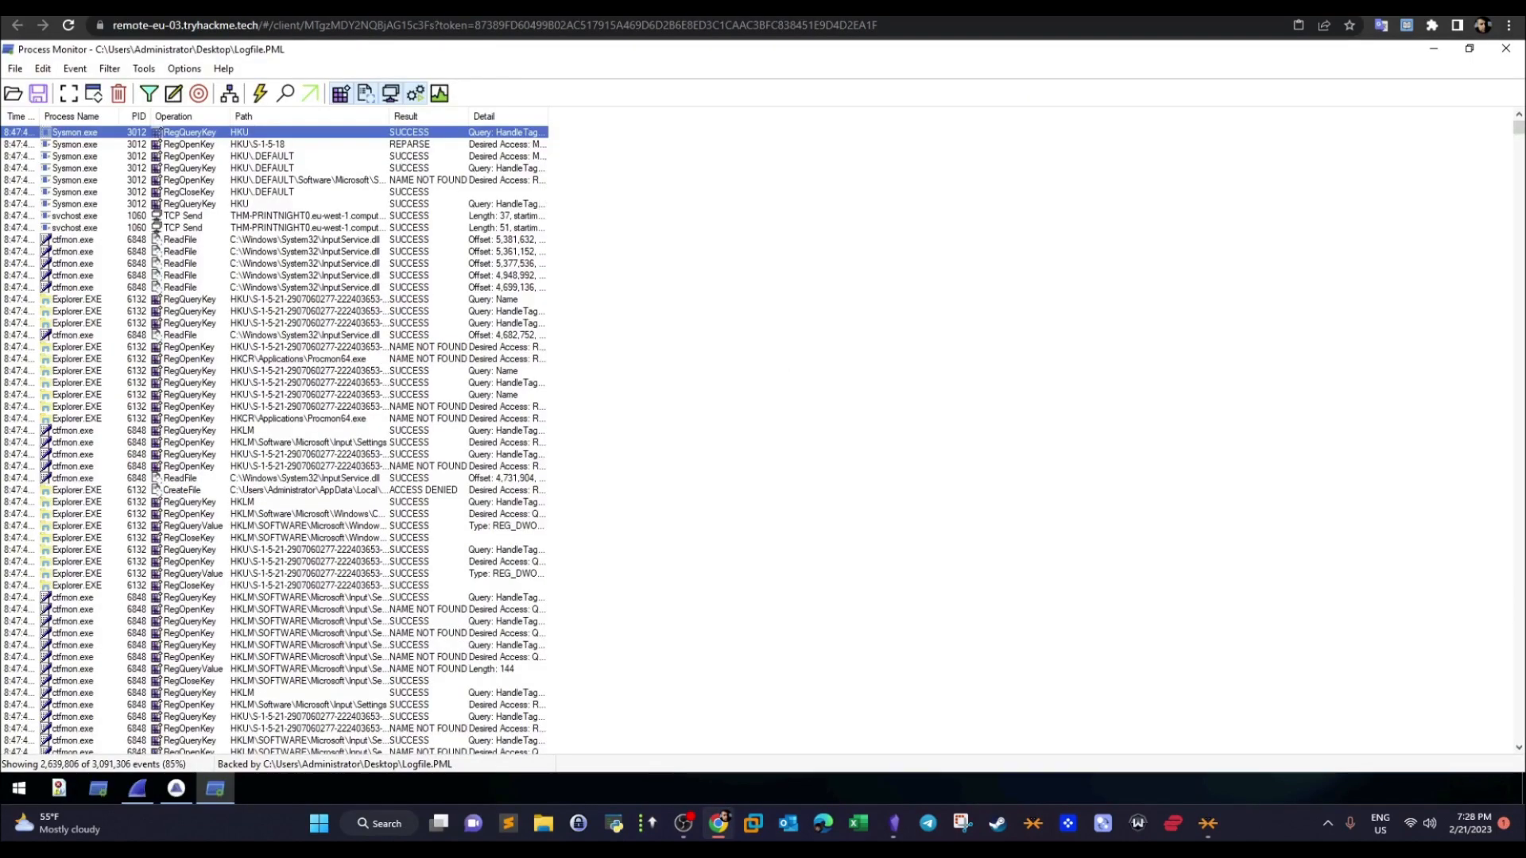
{"action": "left_click", "coordinate": [125, 70]}
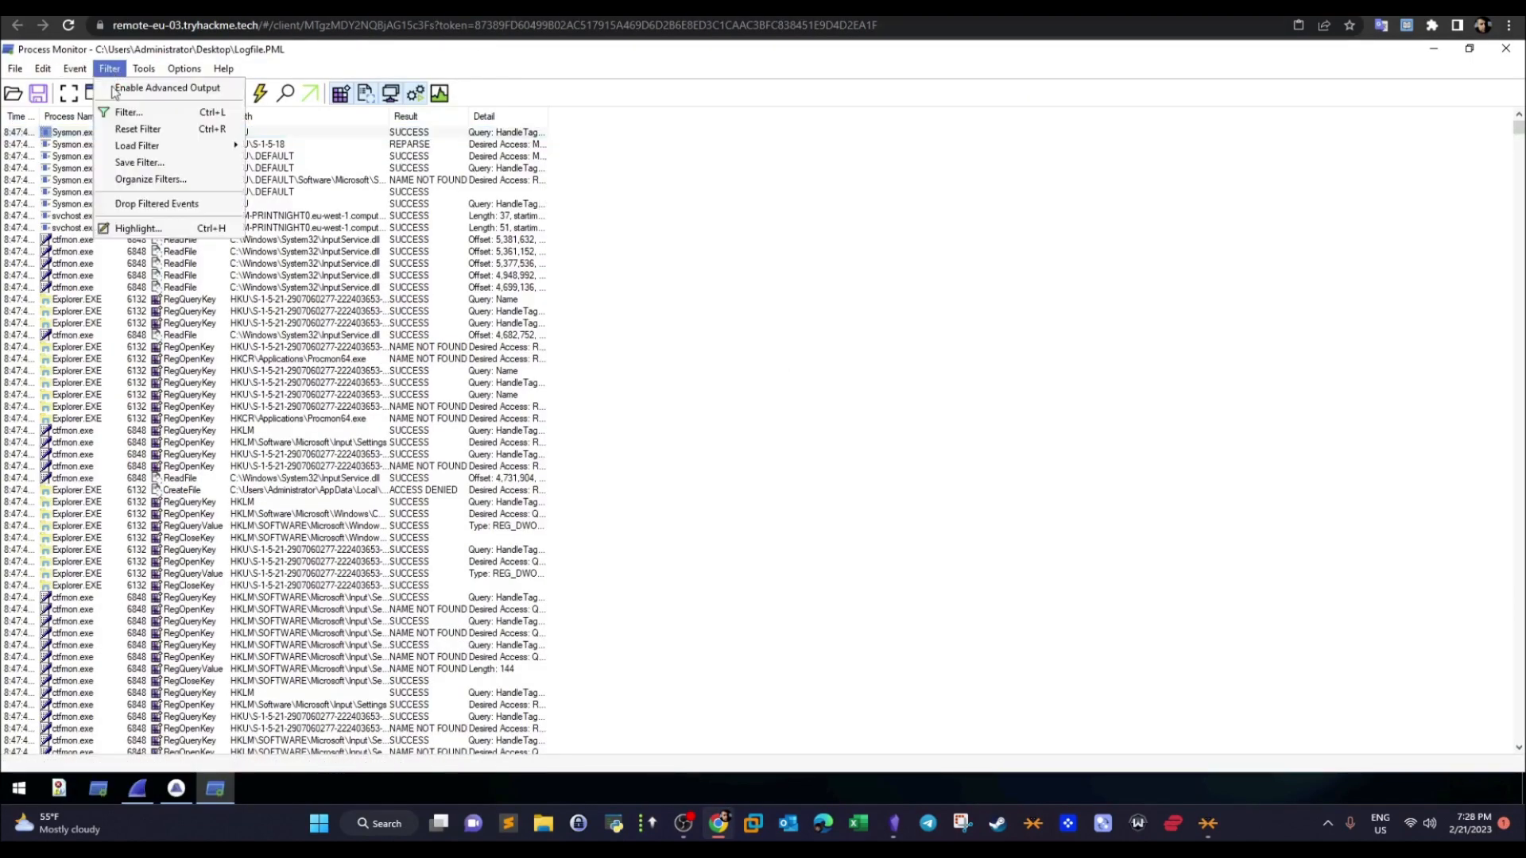
{"action": "left_click", "coordinate": [126, 112]}
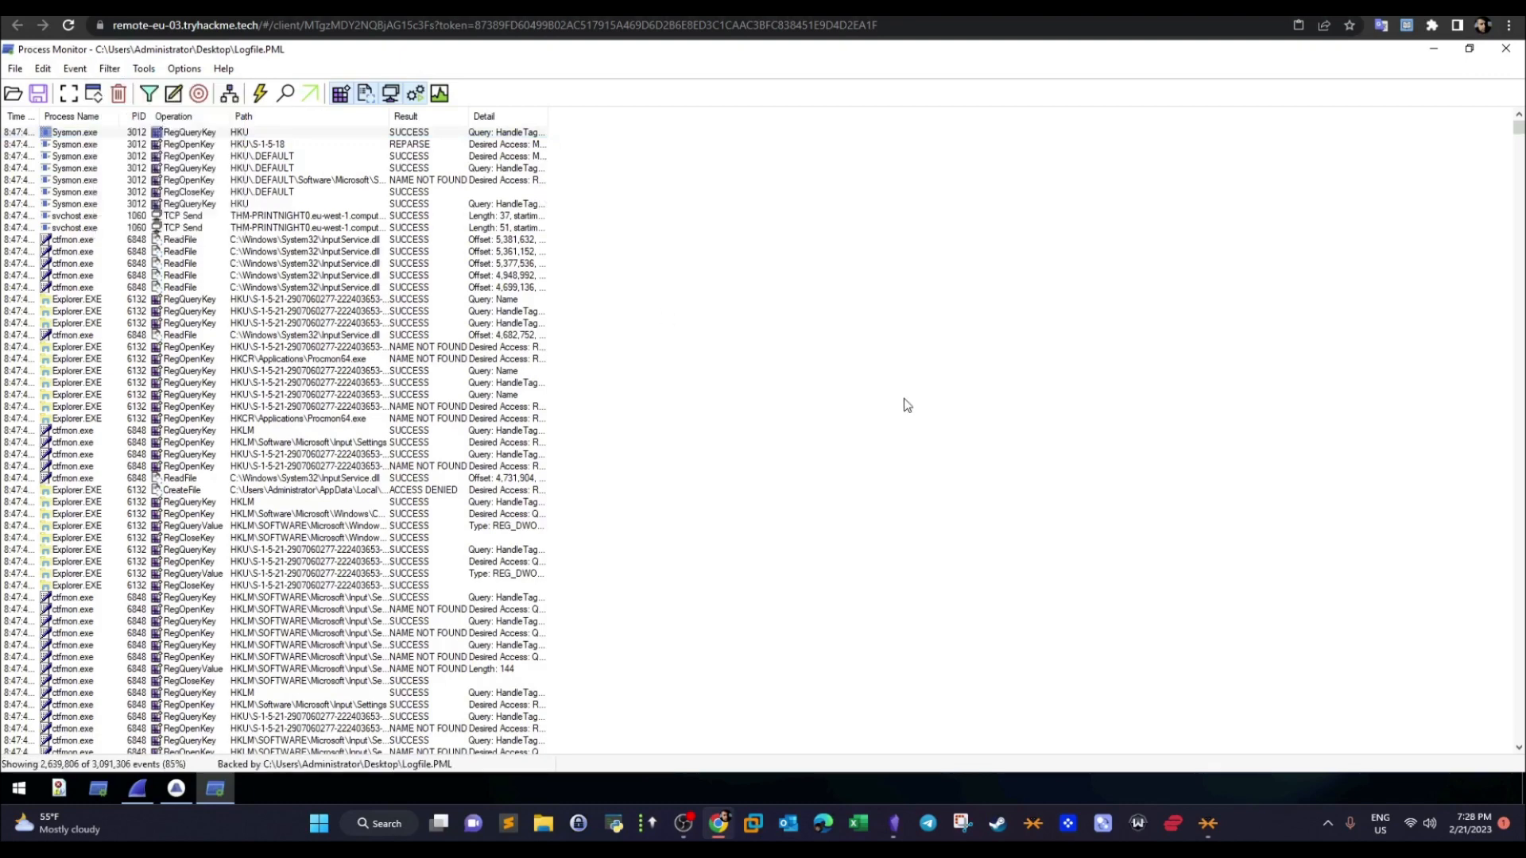
{"action": "left_click_drag", "start_coordinate": [157, 147], "coordinate": [332, 162]}
{"action": "left_click", "coordinate": [318, 209]}
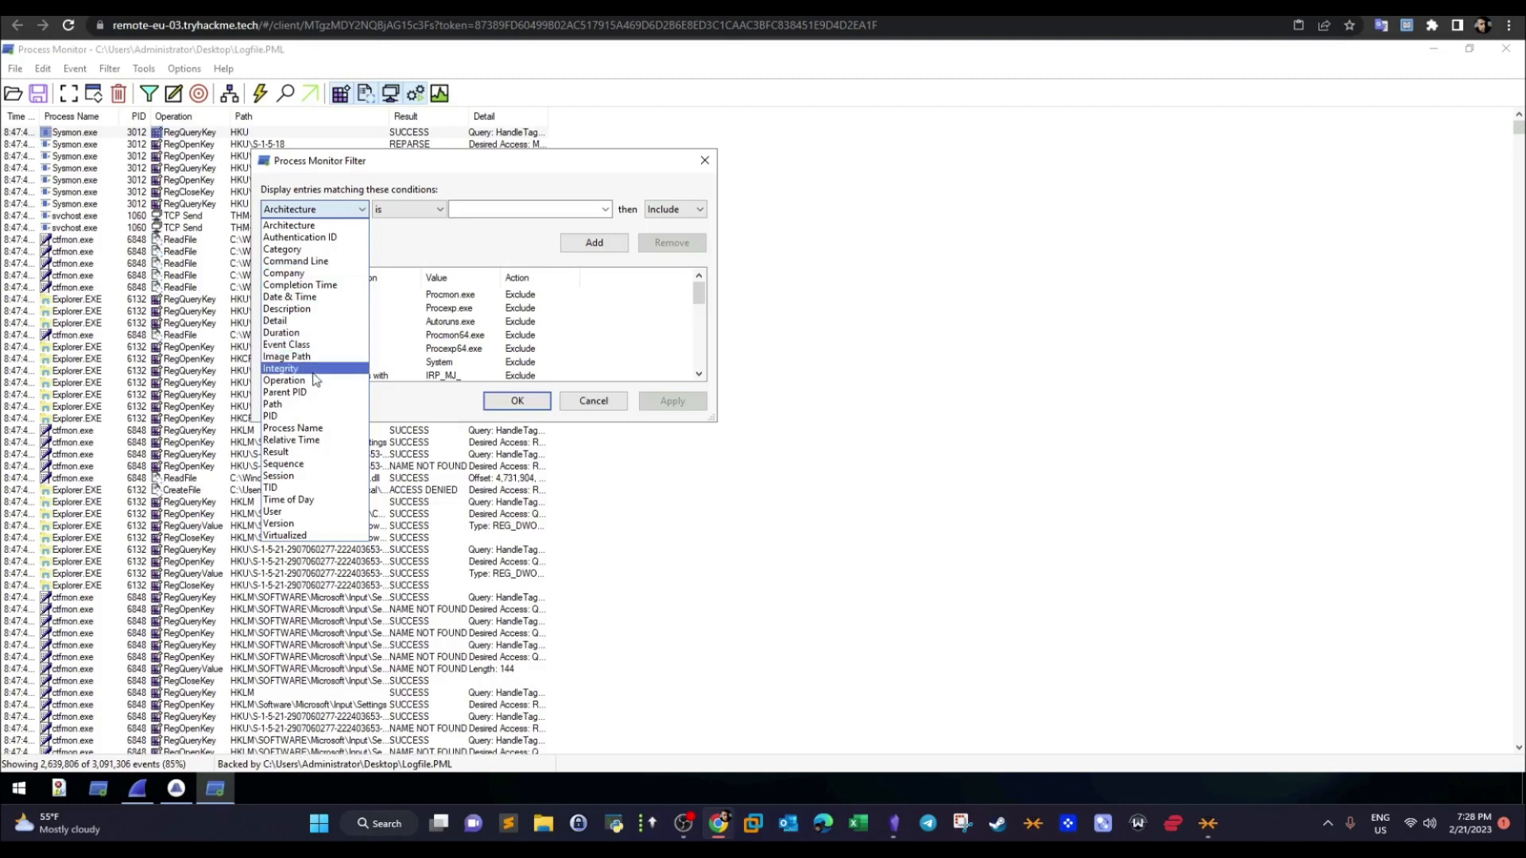
{"action": "left_click", "coordinate": [318, 429]}
{"action": "left_click", "coordinate": [469, 211]}
{"action": "type", "text": "cmd.exe"}
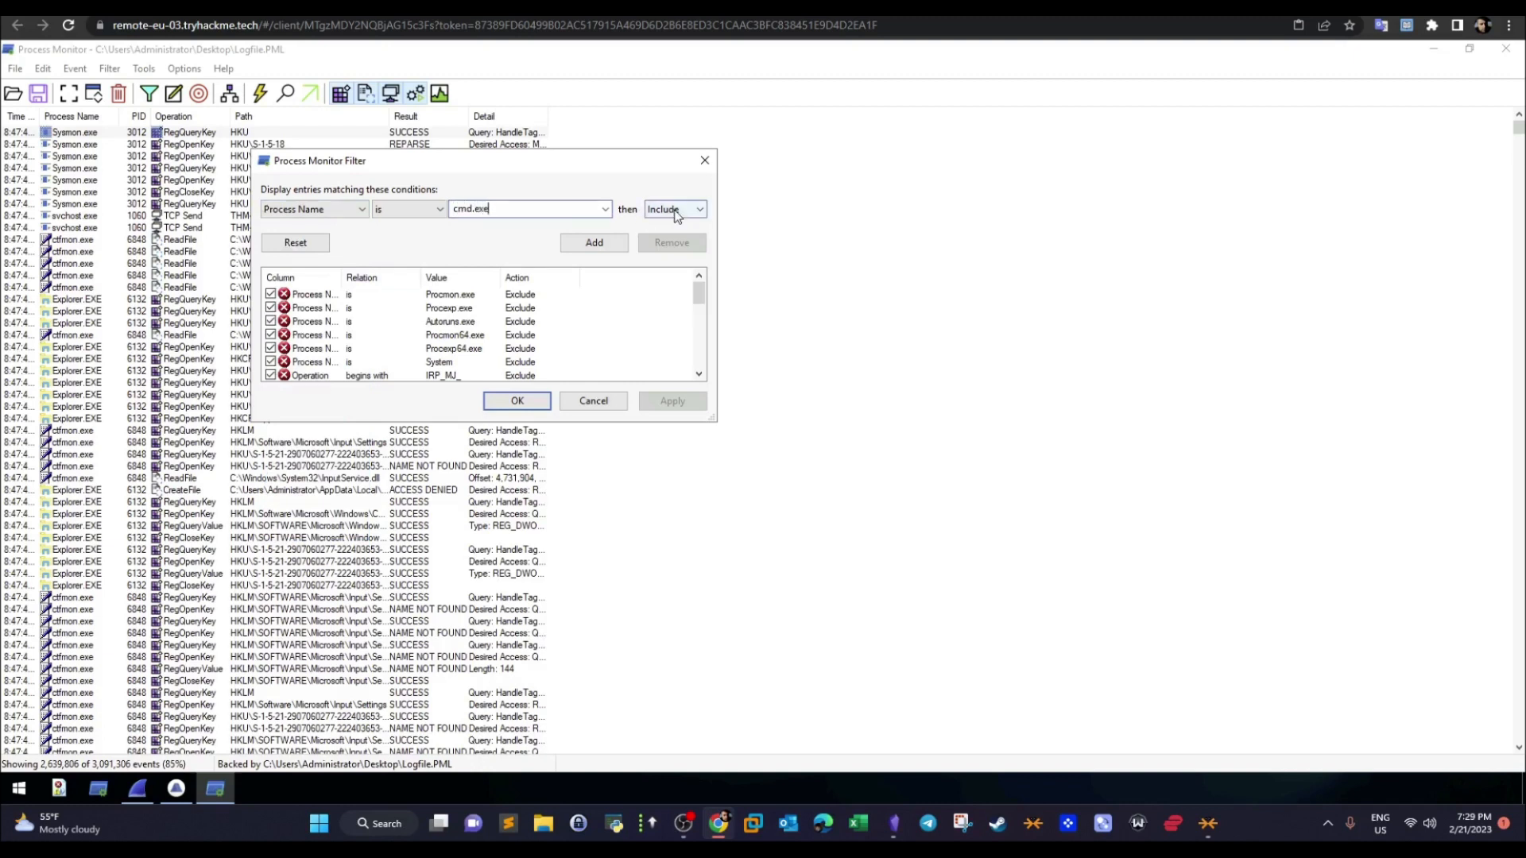
{"action": "left_click", "coordinate": [608, 246]}
{"action": "left_click", "coordinate": [694, 400]}
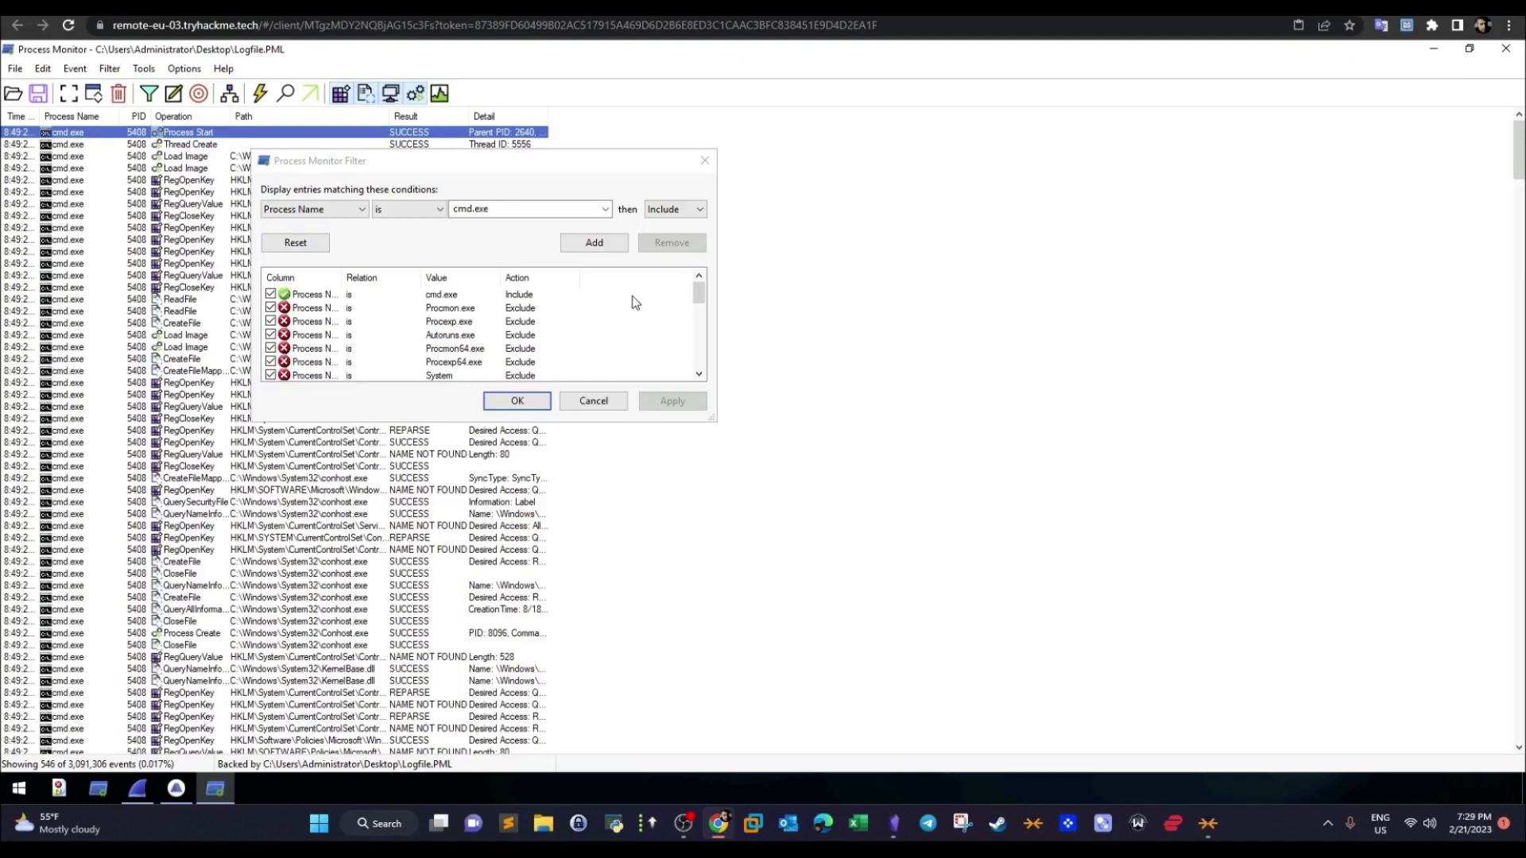
{"action": "left_click", "coordinate": [517, 401]}
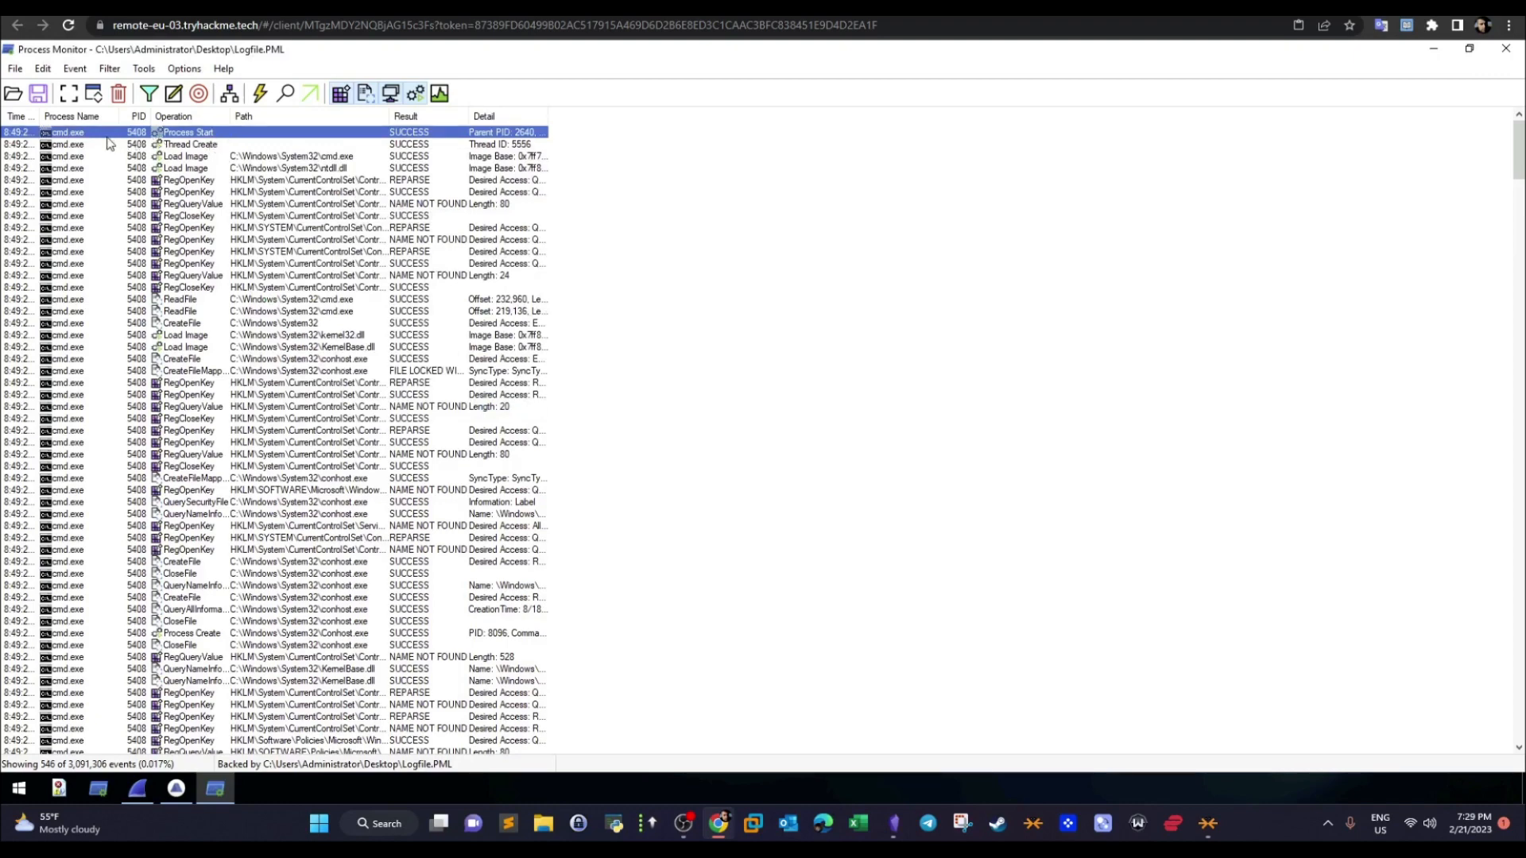
- Compare the process ID of the filtered cmd.exe events with the room's process ID and parent process answer
{"action": "left_click", "coordinate": [230, 8]}
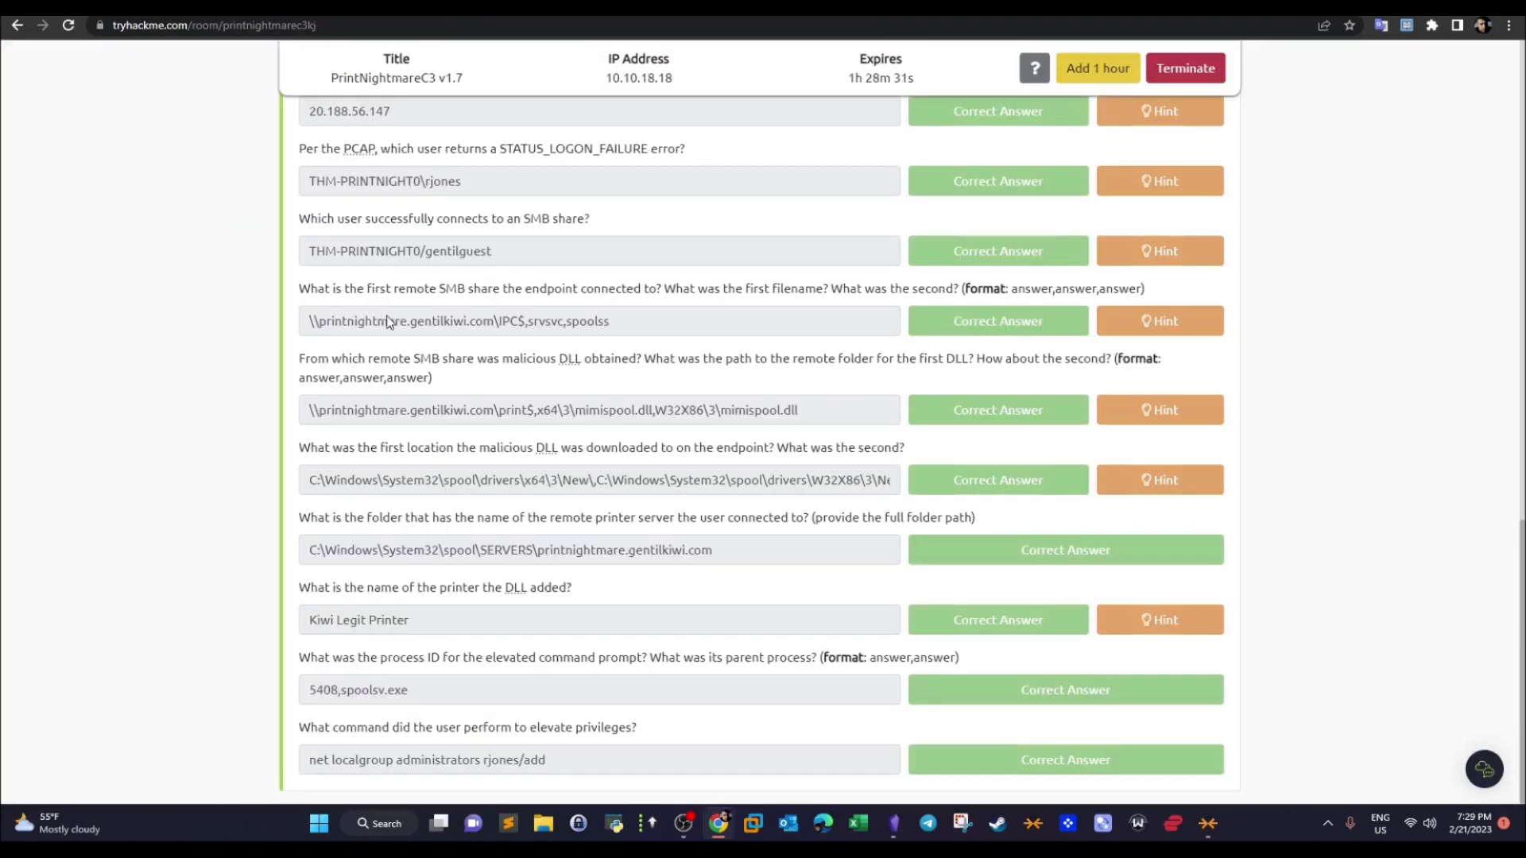
{"action": "left_click", "coordinate": [417, 8]}
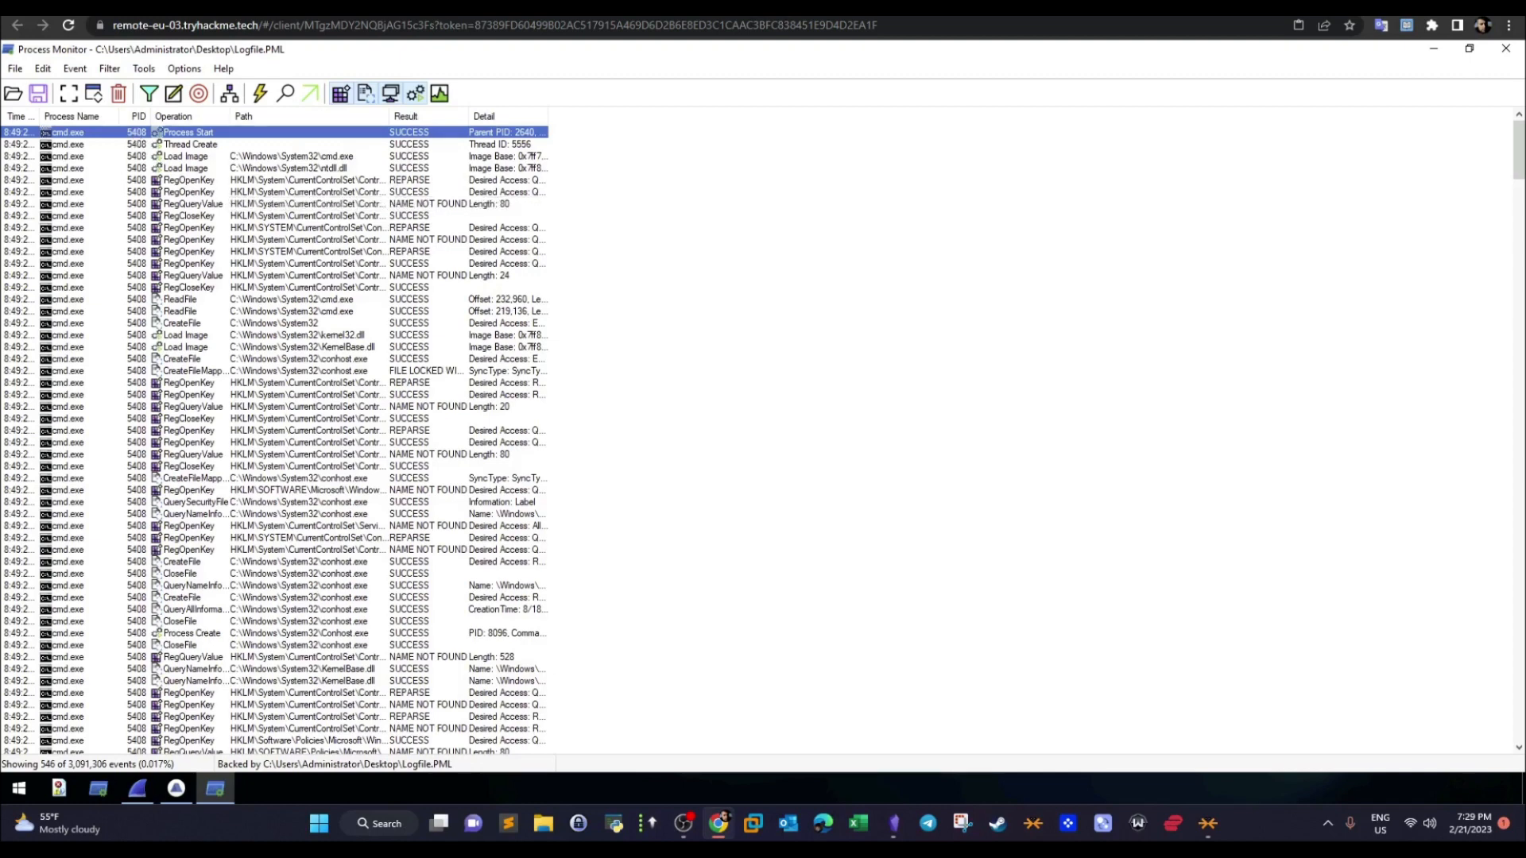
{"action": "left_click", "coordinate": [230, 8]}
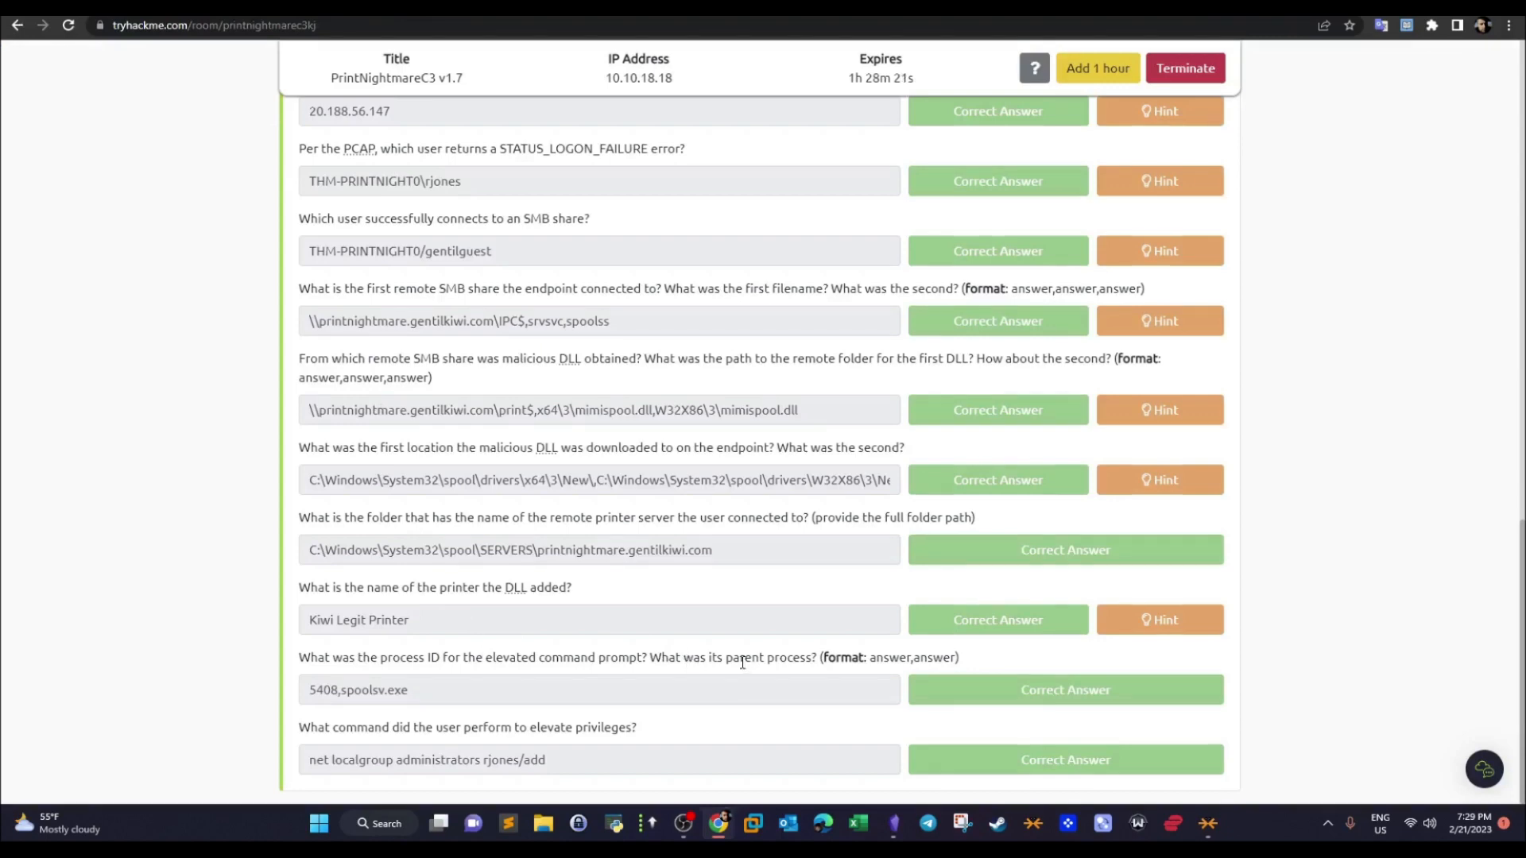
{"action": "left_click", "coordinate": [392, 8]}
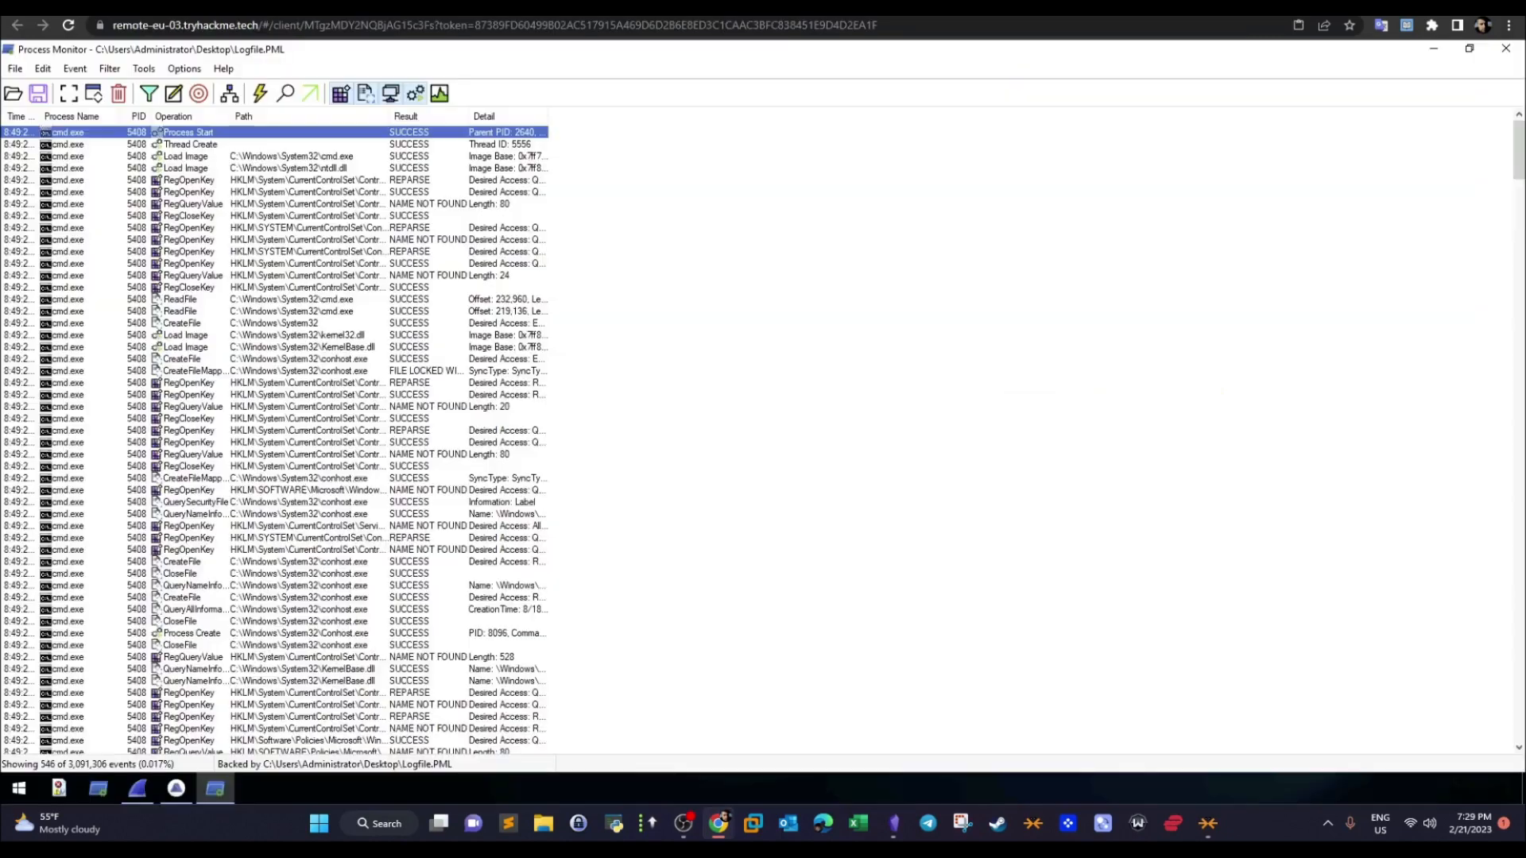
- Open the properties of the cmd.exe Process Start event, highlight the Parent PID entry and its value, and close the properties
{"action": "right_click", "coordinate": [187, 133]}
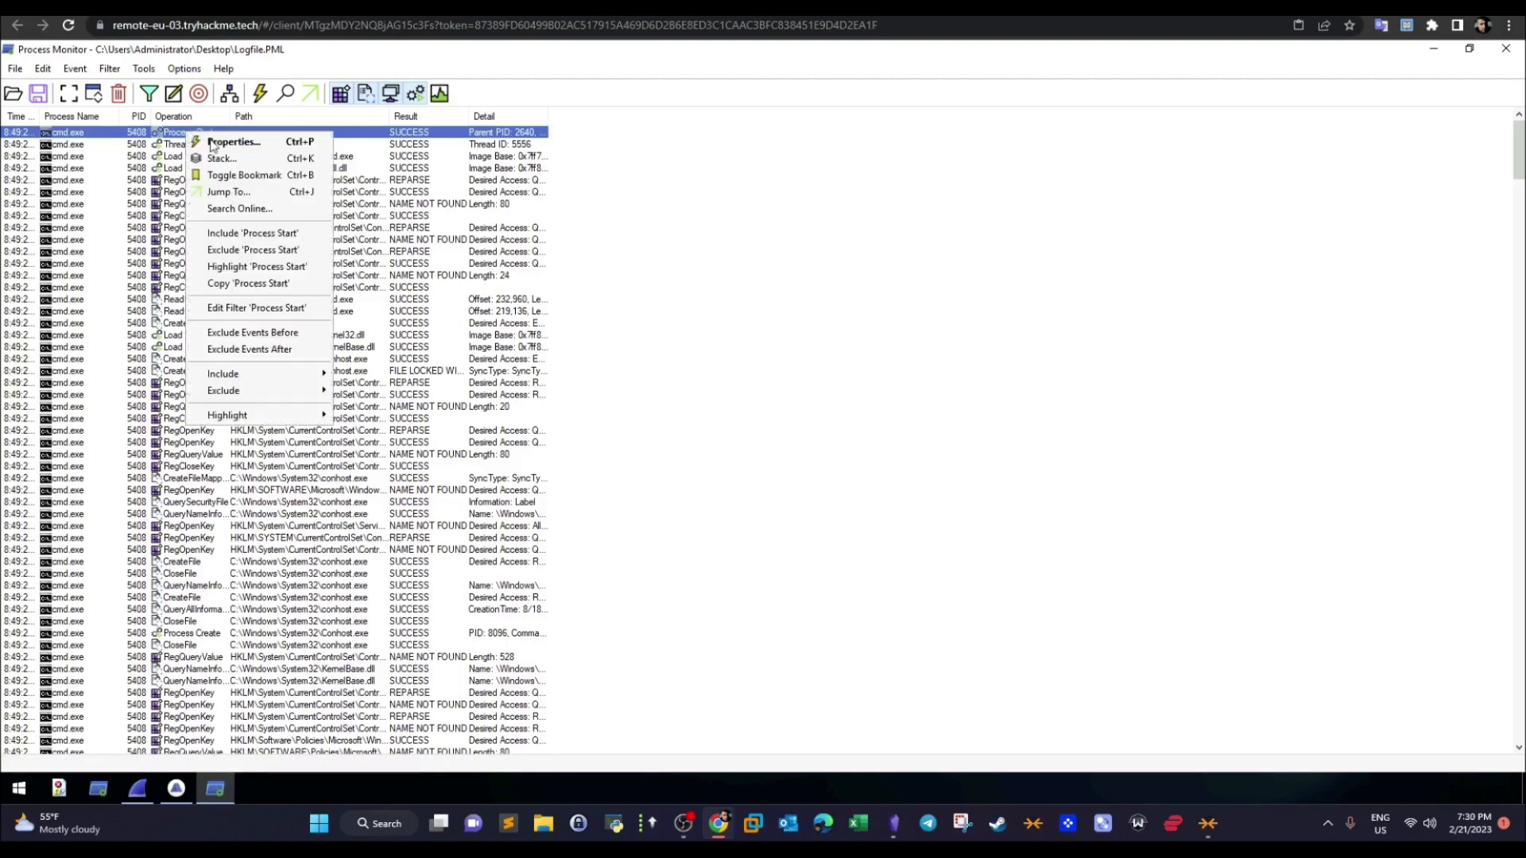
{"action": "left_click", "coordinate": [232, 141]}
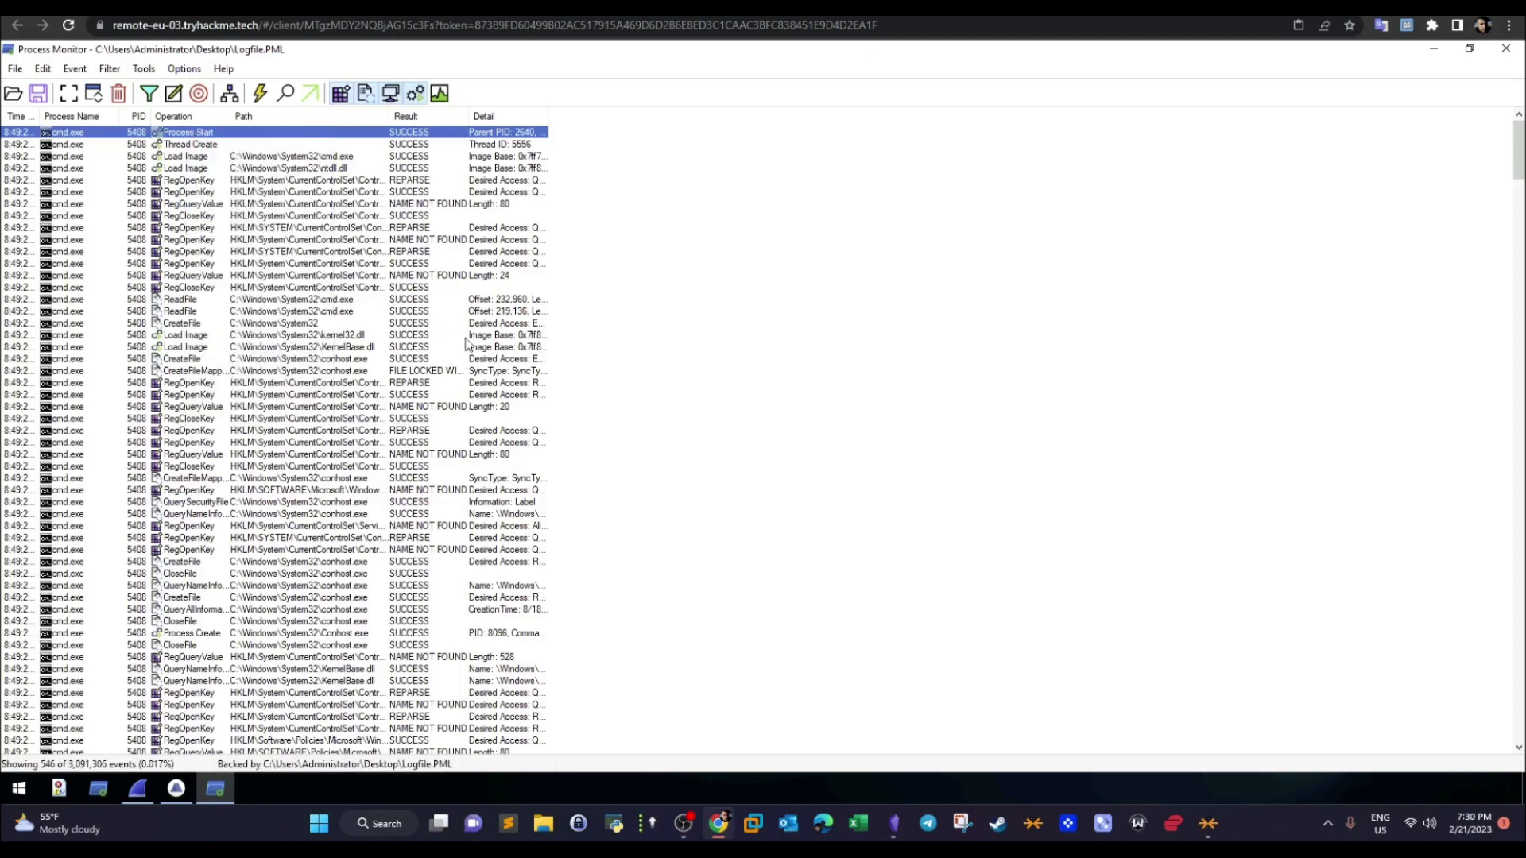
{"action": "left_click_drag", "start_coordinate": [226, 146], "coordinate": [531, 164]}
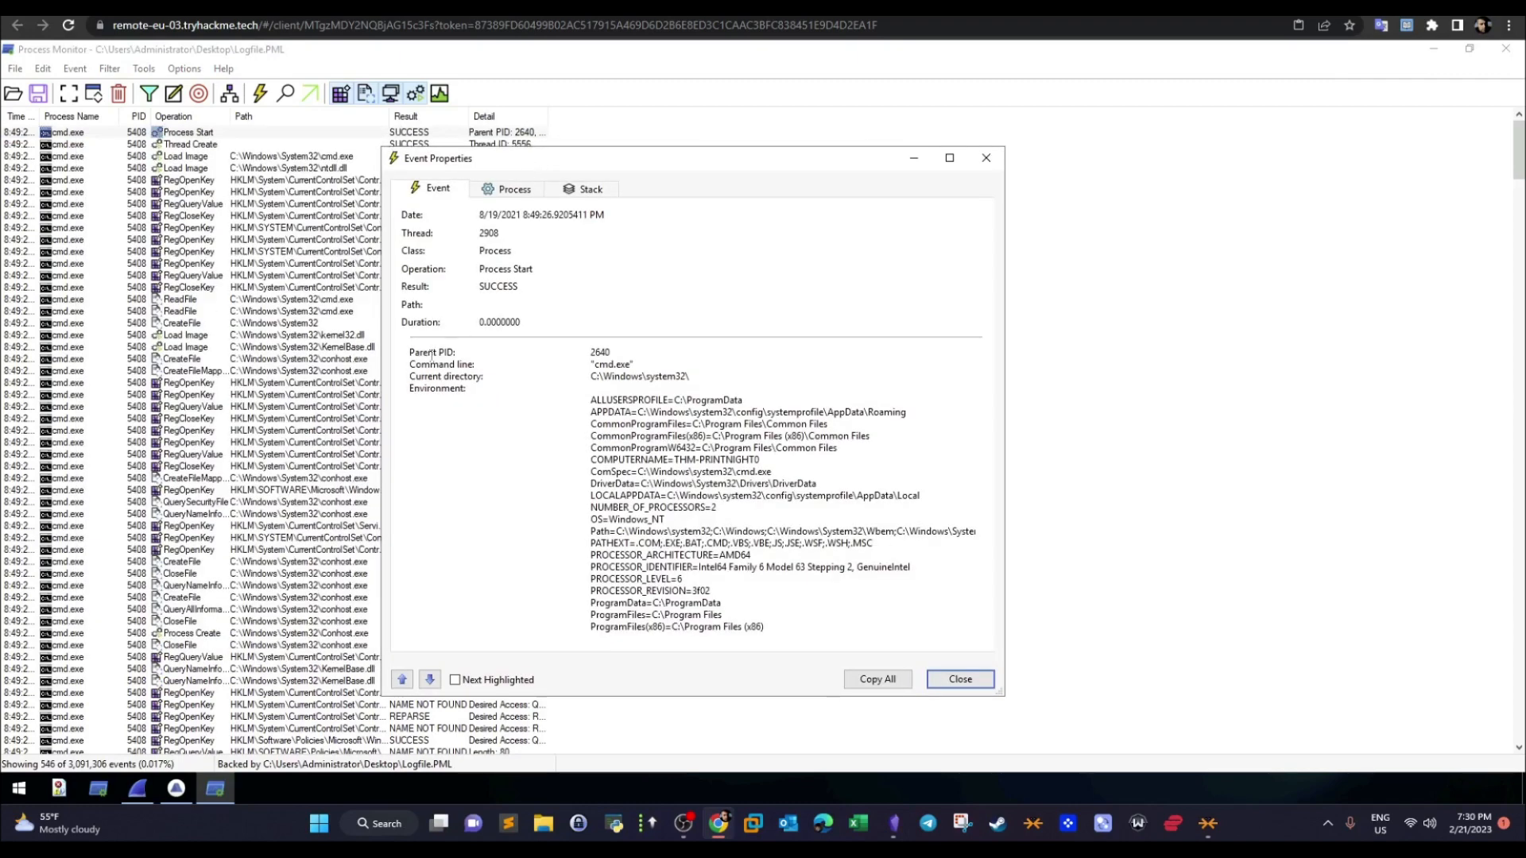
{"action": "left_click_drag", "start_coordinate": [411, 351], "coordinate": [451, 352]}
{"action": "left_click_drag", "start_coordinate": [590, 352], "coordinate": [612, 352]}
{"action": "left_click", "coordinate": [961, 684]}
- Highlight the parent process question on the room page and check the Process Start event's properties once more for the parent PID
{"action": "left_click", "coordinate": [398, 6]}
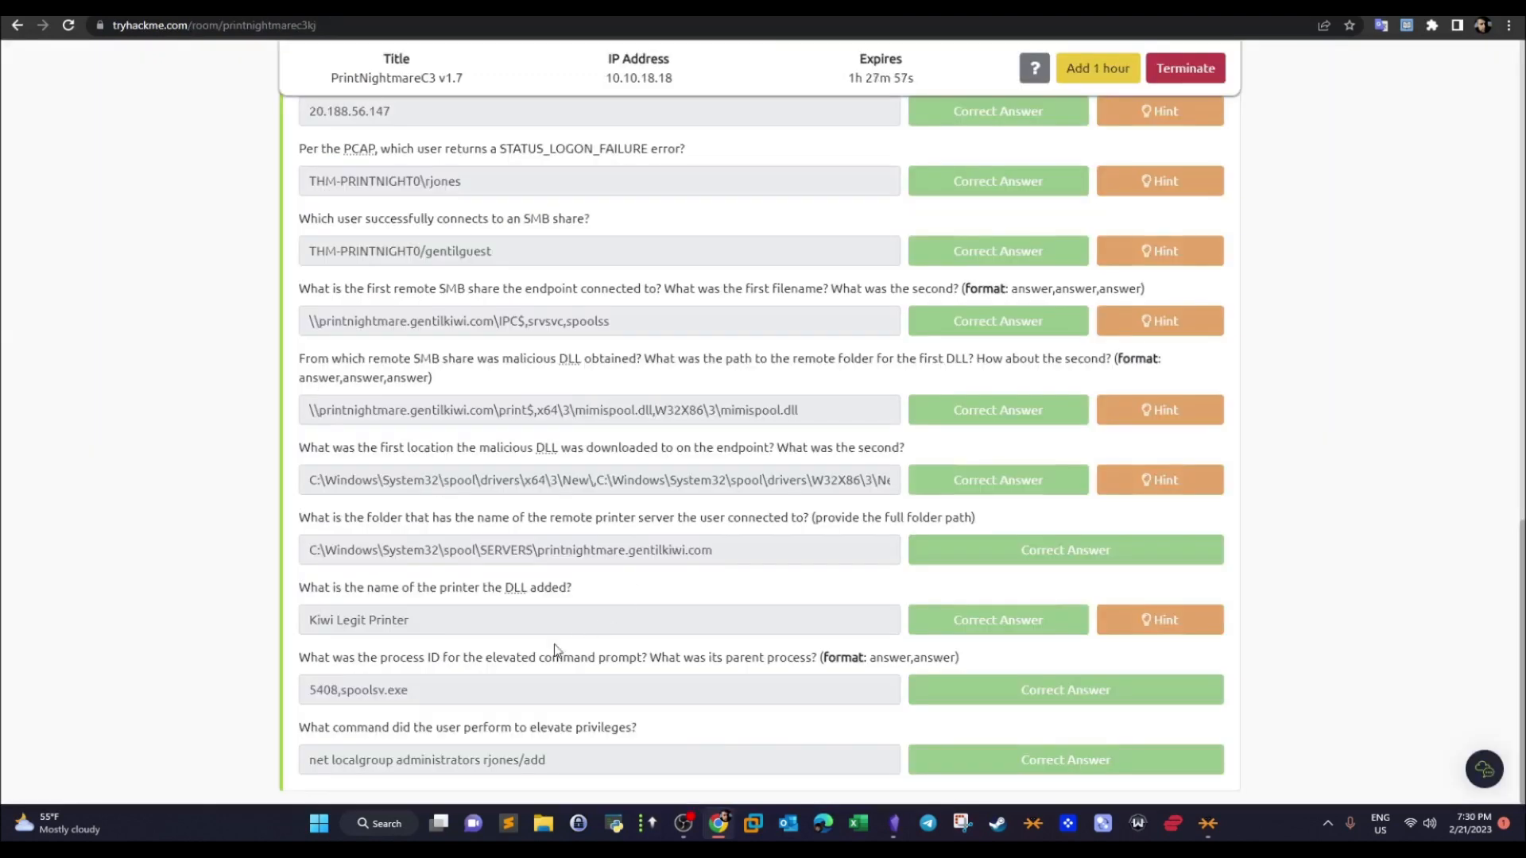
{"action": "left_click_drag", "start_coordinate": [660, 658], "coordinate": [752, 658]}
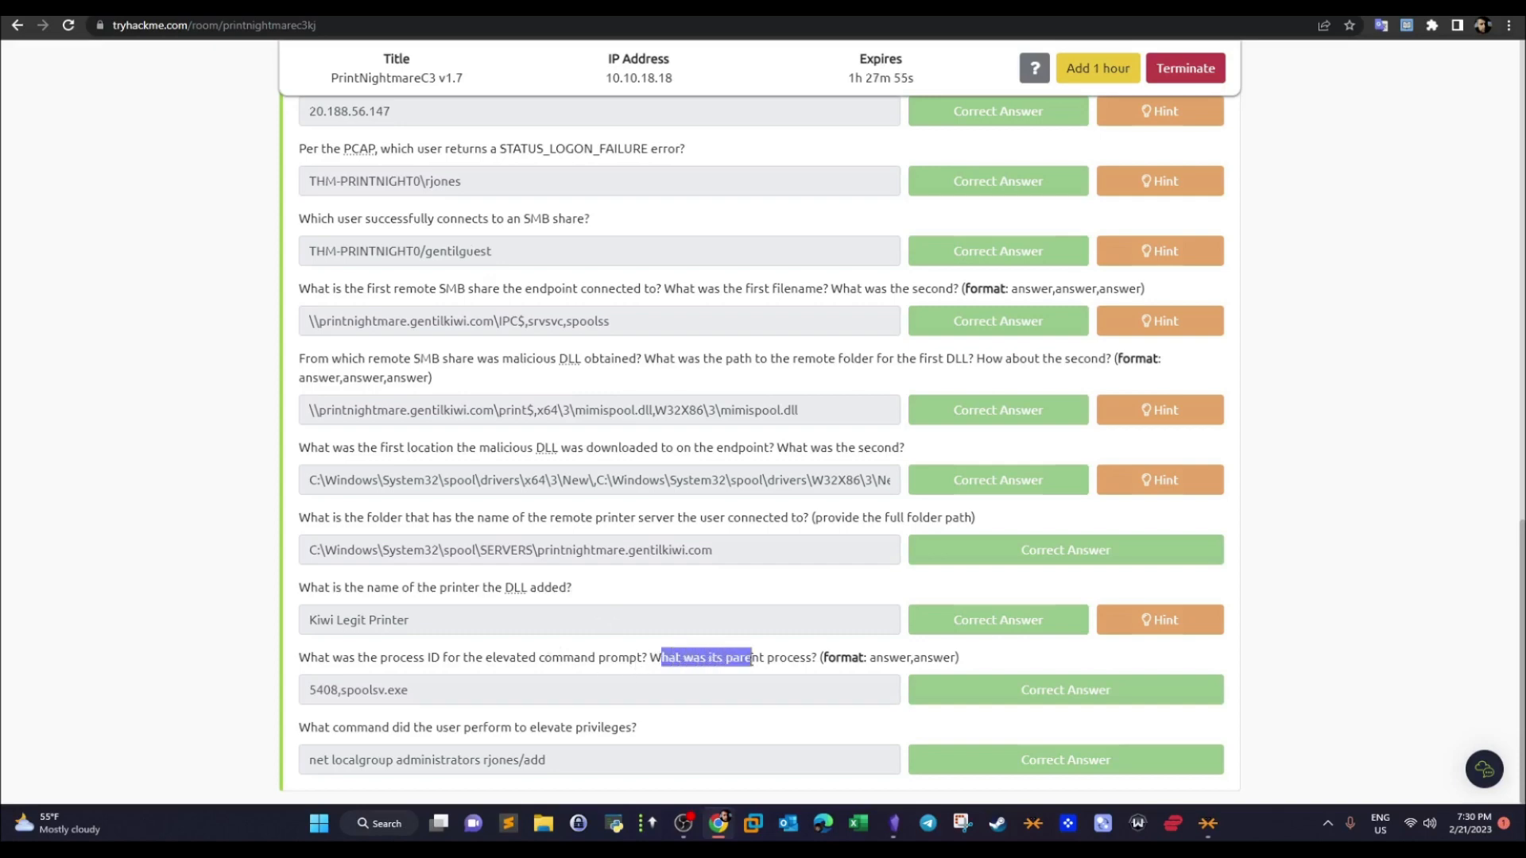
{"action": "key", "text": "ctrl+Tab"}
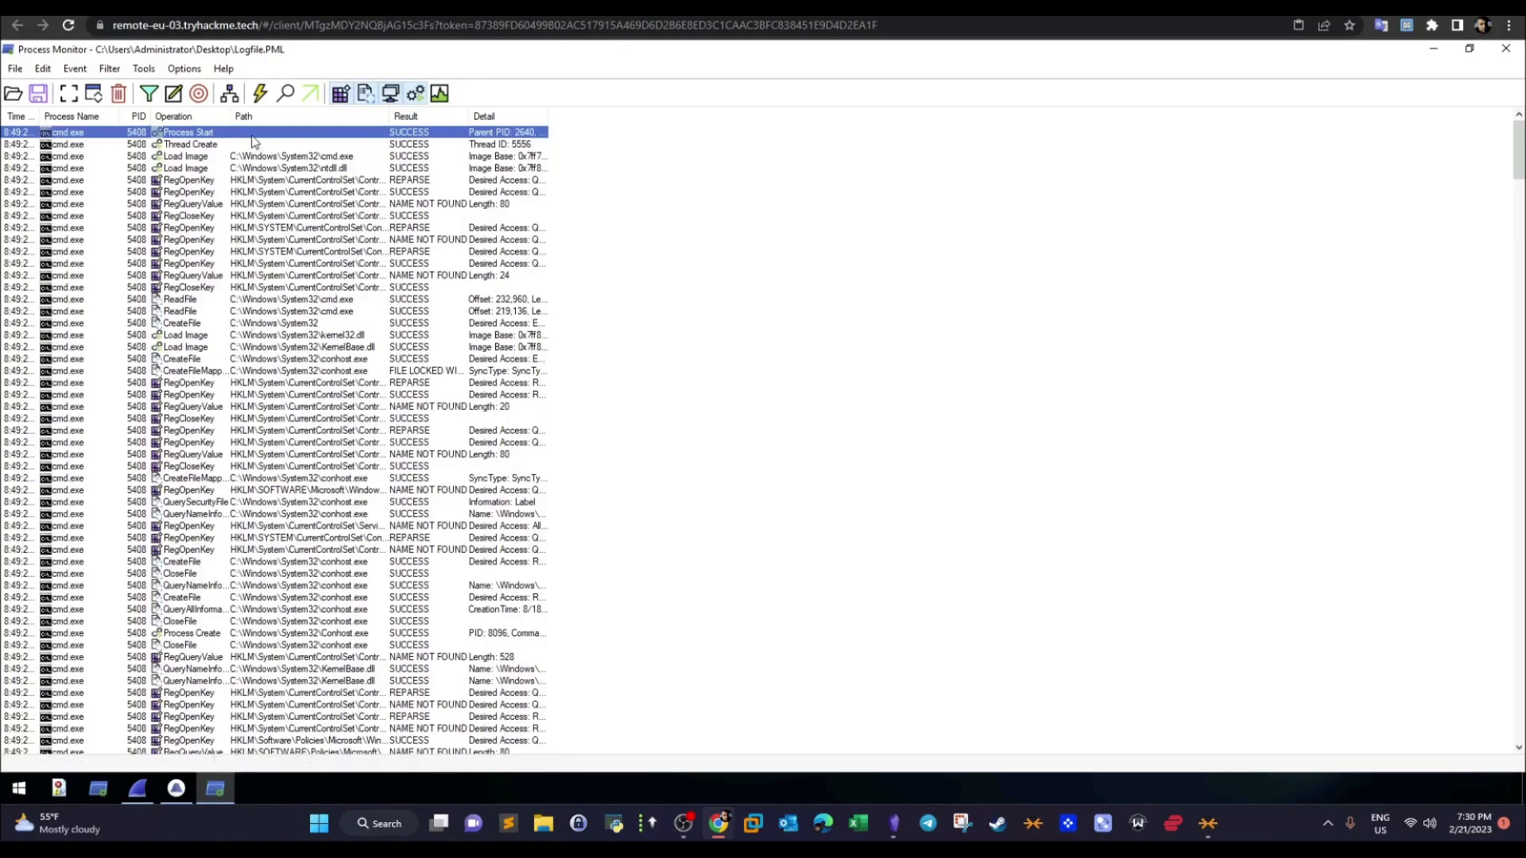
{"action": "right_click", "coordinate": [254, 135]}
{"action": "left_click", "coordinate": [298, 146]}
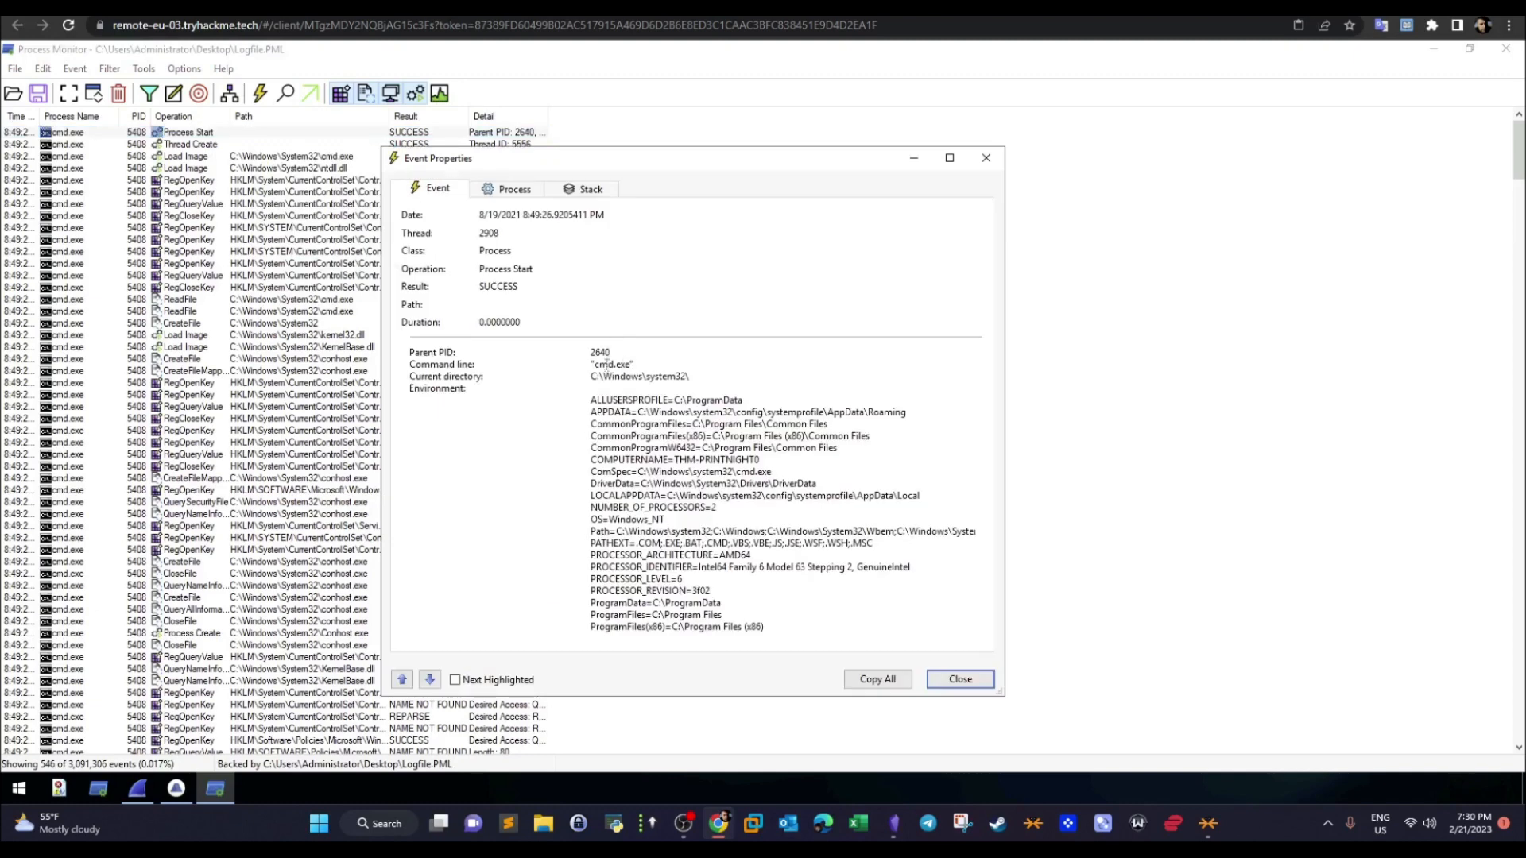
{"action": "left_click", "coordinate": [960, 680]}
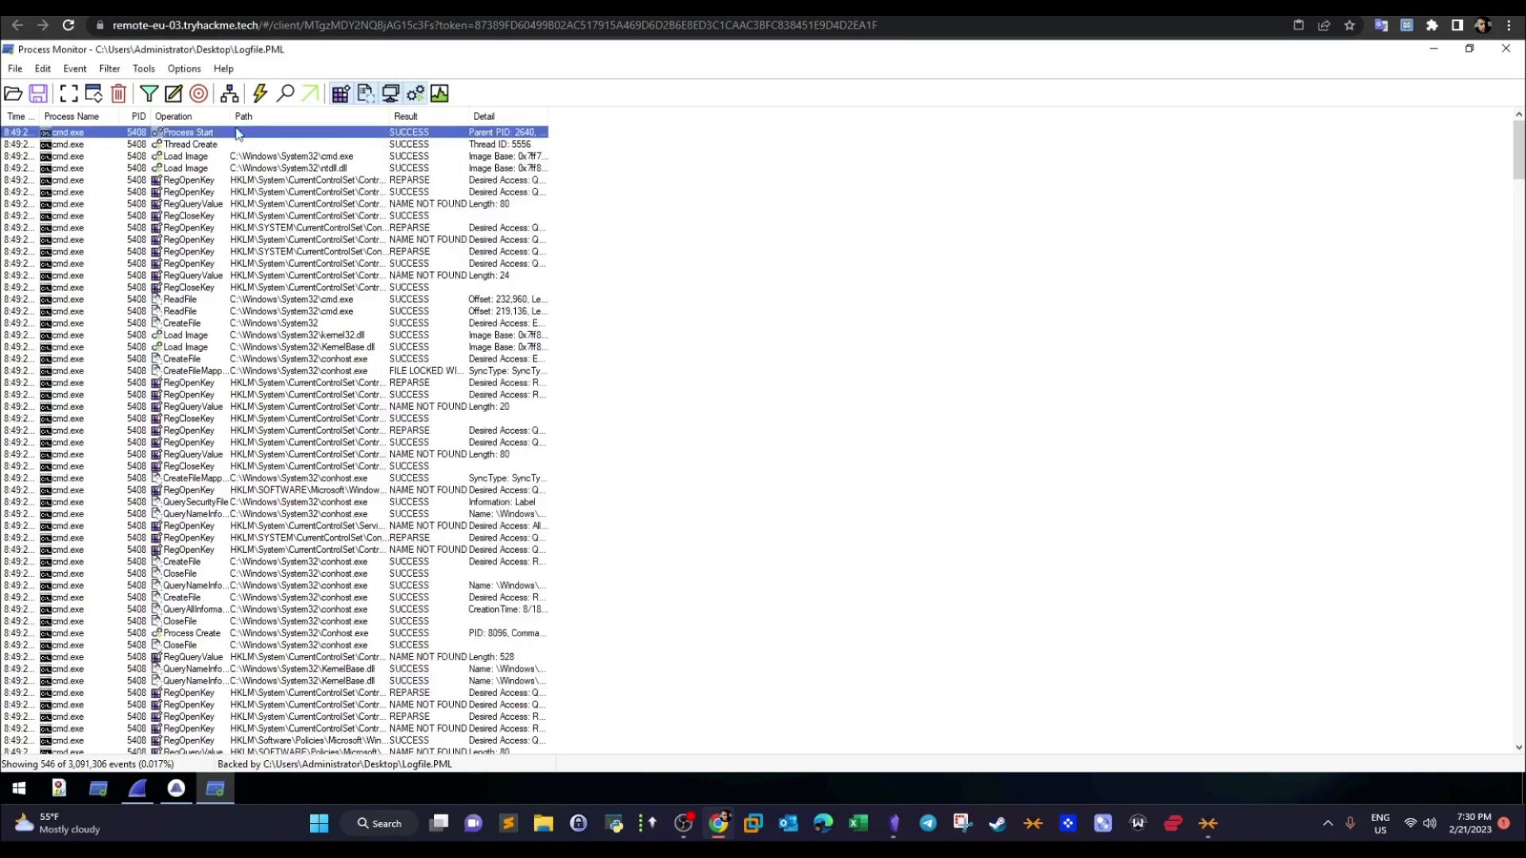
- Disable the cmd.exe process name filter, include only events whose PID is 2640, and widen the Path column
{"action": "left_click", "coordinate": [110, 68]}
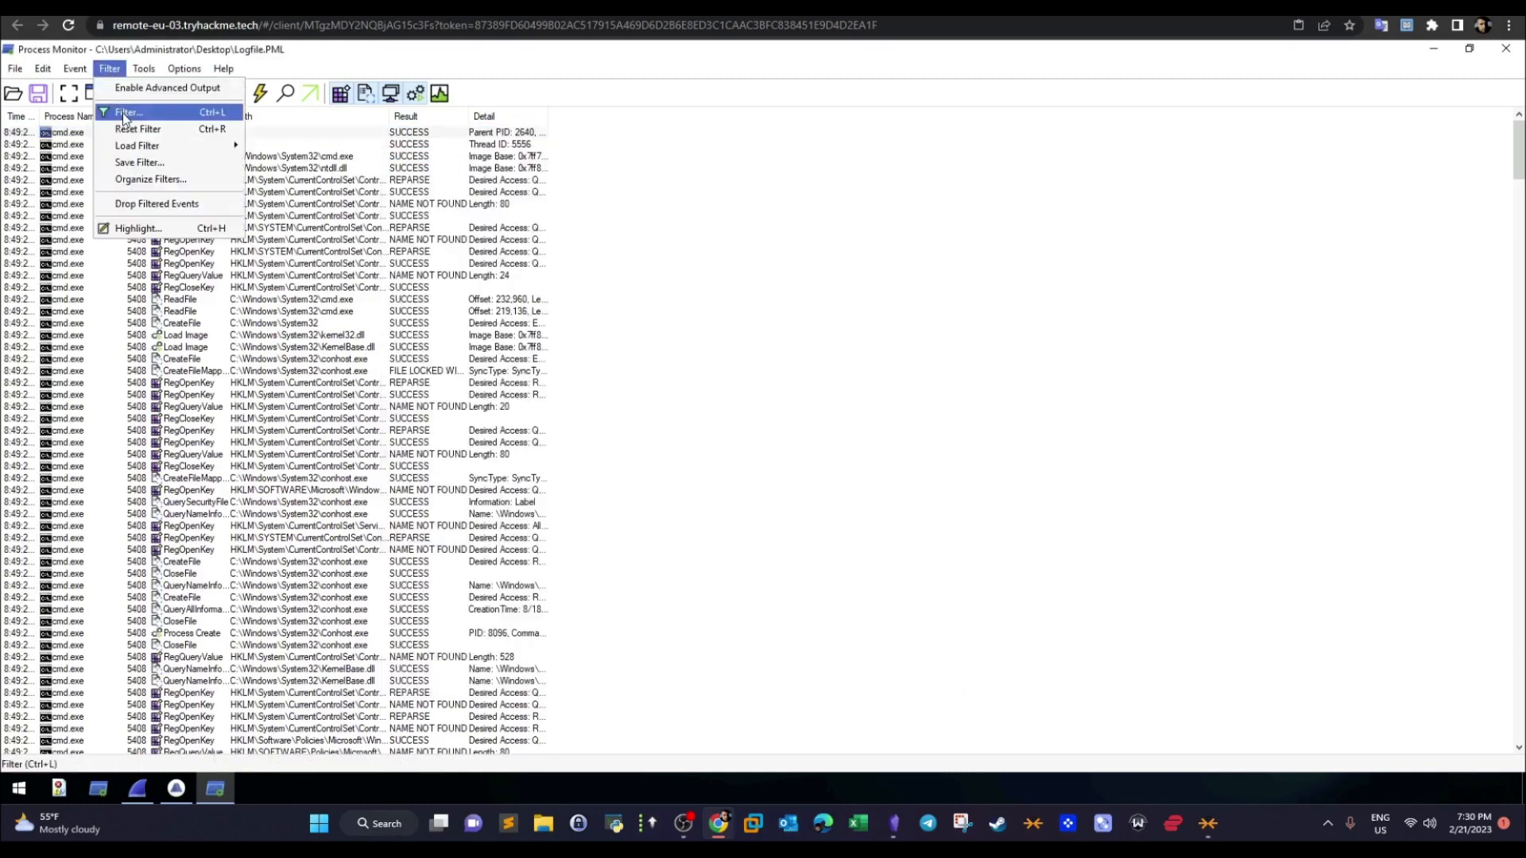
{"action": "left_click", "coordinate": [122, 113]}
{"action": "left_click", "coordinate": [272, 295]}
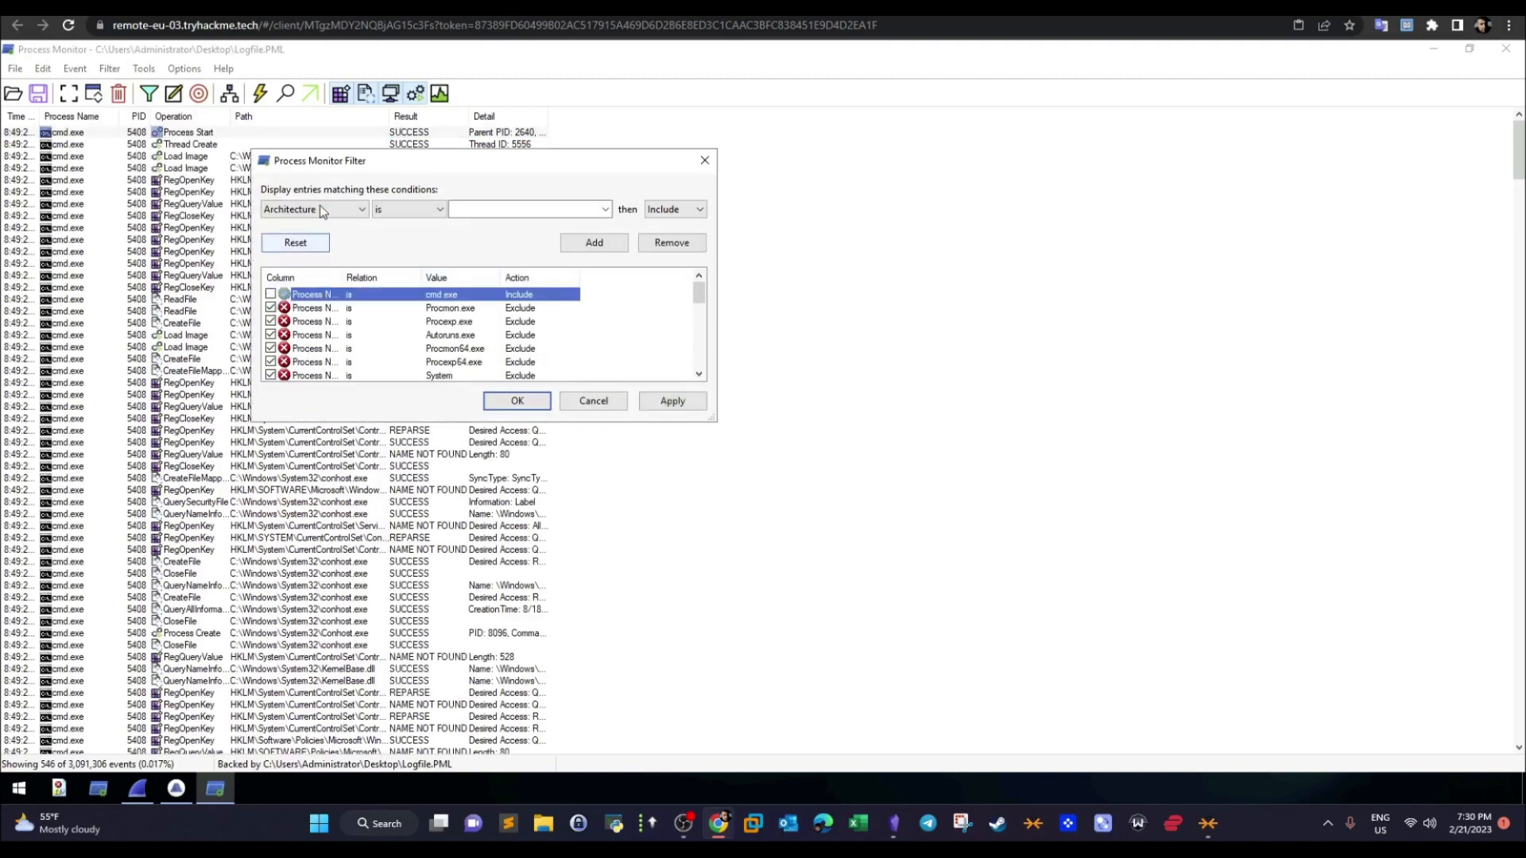
{"action": "left_click", "coordinate": [322, 209]}
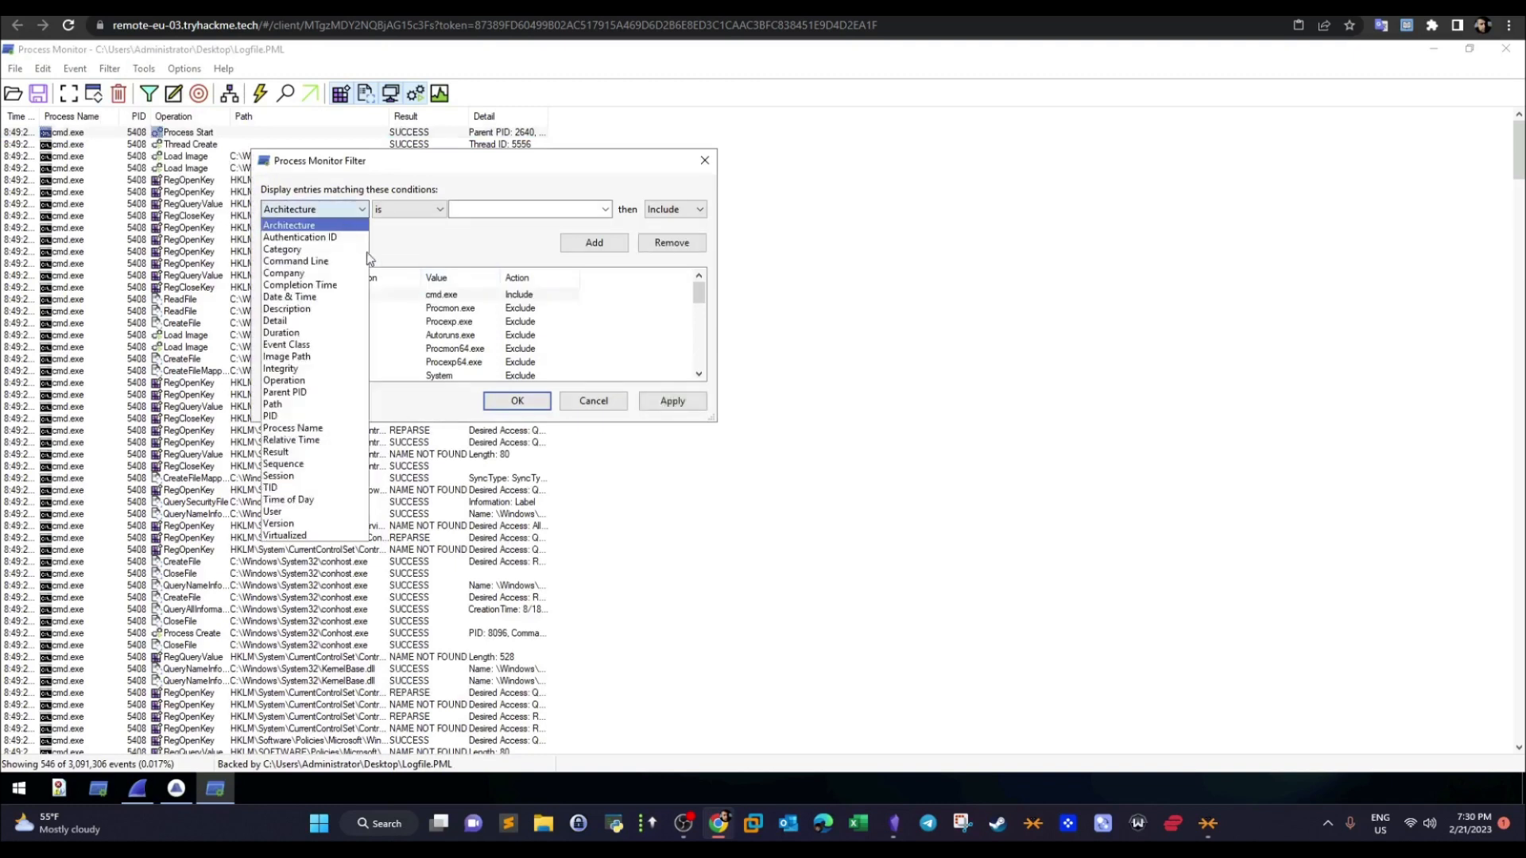
{"action": "left_click", "coordinate": [326, 415]}
{"action": "left_click", "coordinate": [484, 209]}
{"action": "type", "text": "mimispool.dll"}
{"action": "double_click", "coordinate": [494, 209]}
{"action": "type", "text": "2640"}
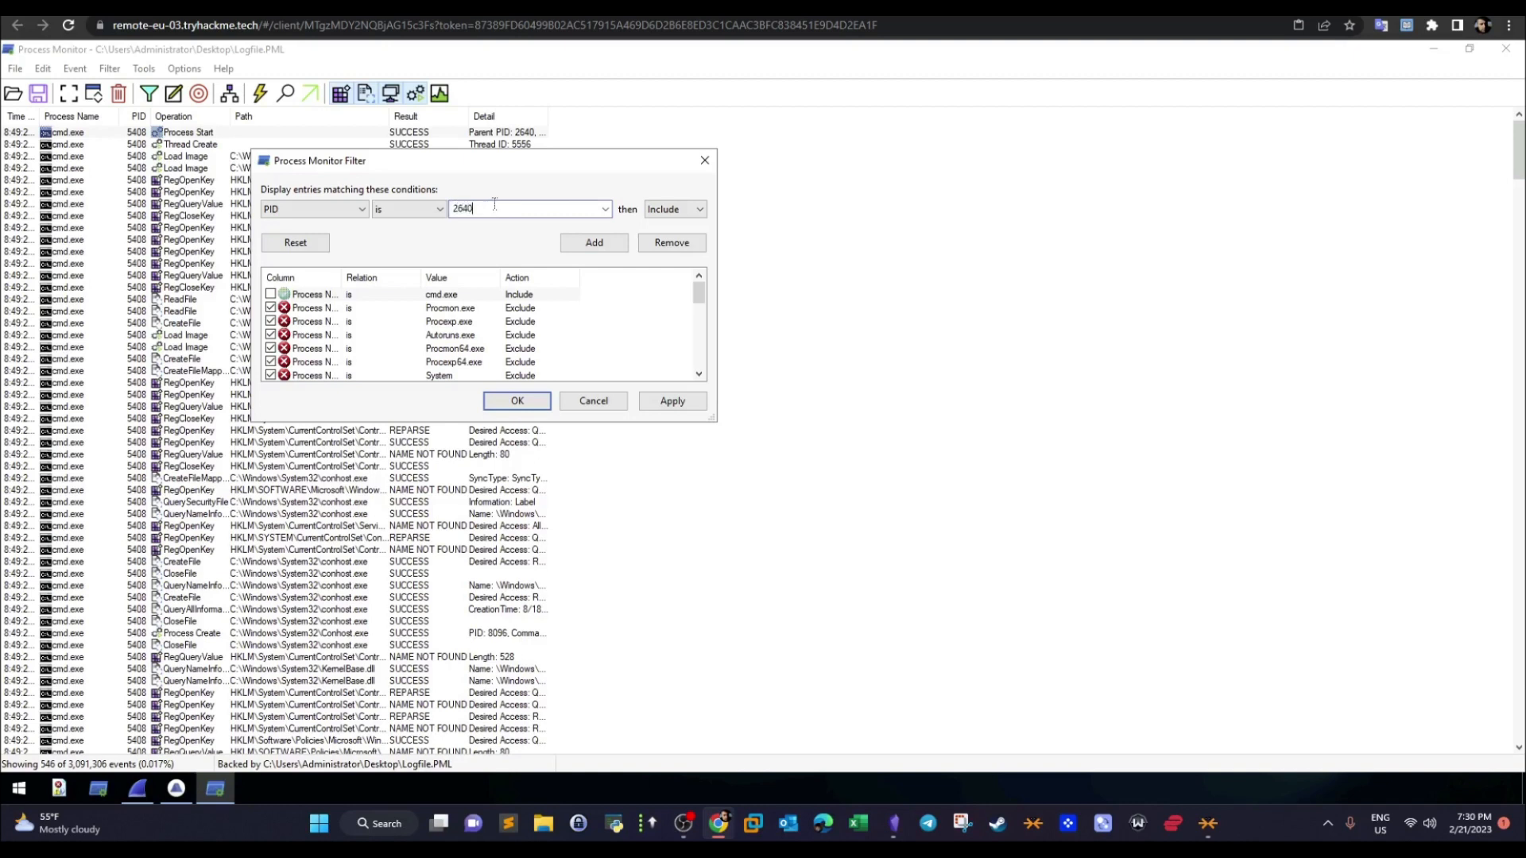
{"action": "left_click", "coordinate": [595, 242]}
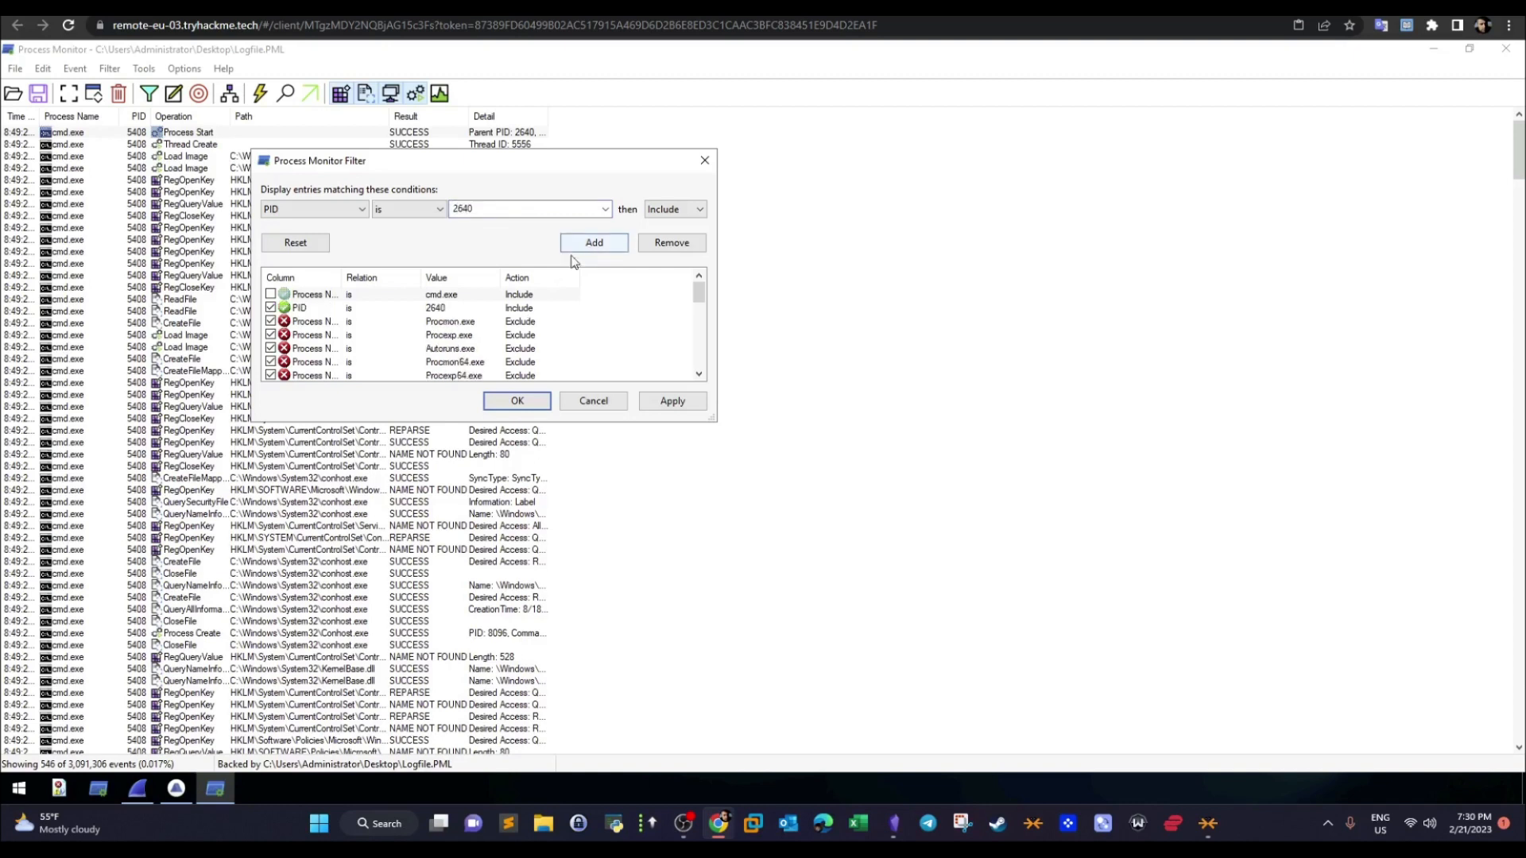
{"action": "left_click", "coordinate": [650, 407]}
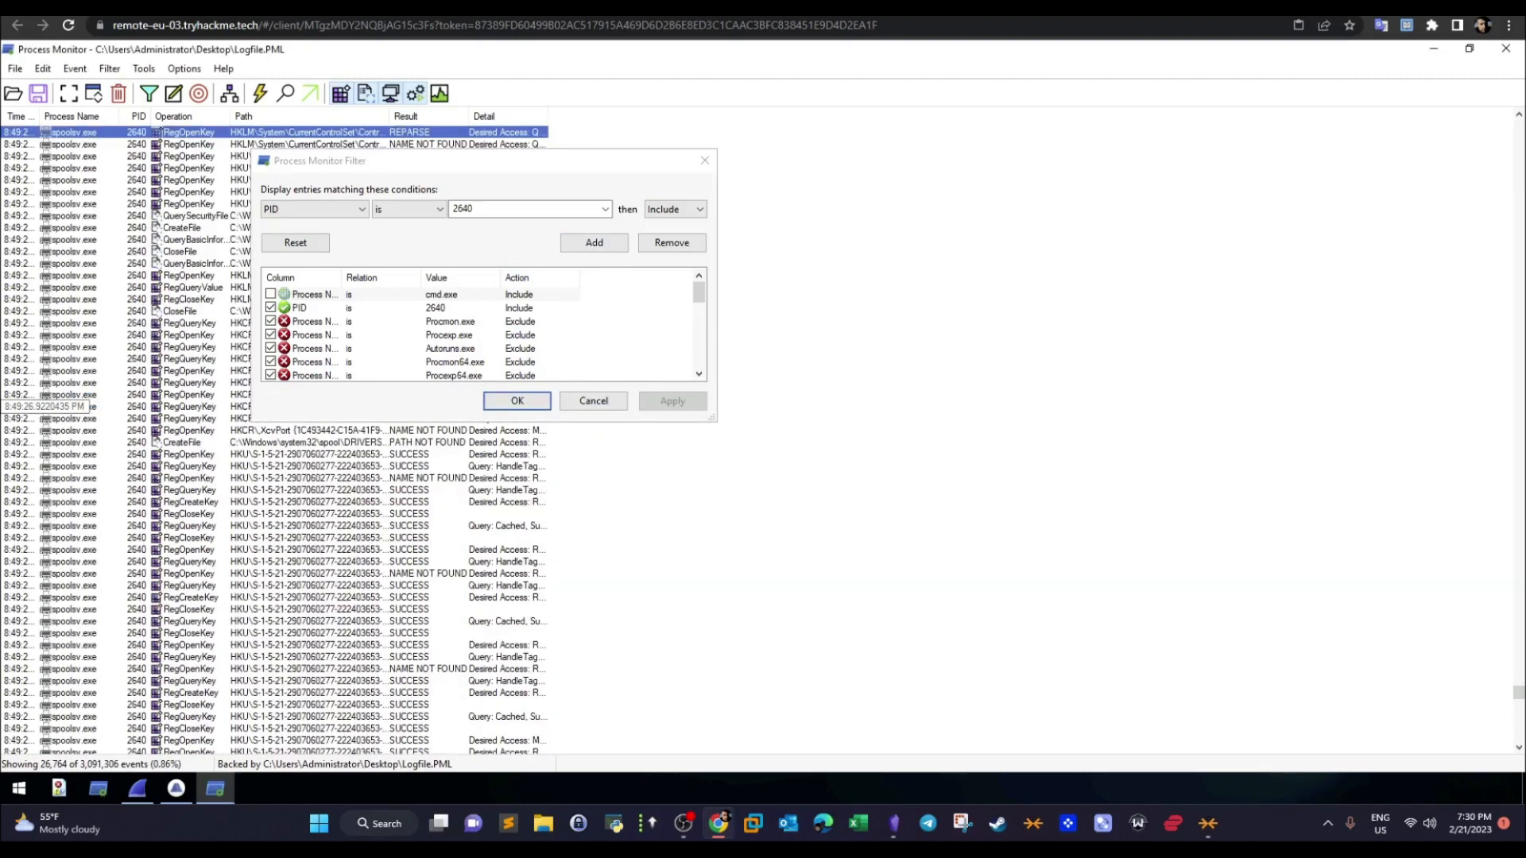
{"action": "left_click", "coordinate": [517, 401]}
{"action": "left_click_drag", "start_coordinate": [390, 113], "coordinate": [645, 111]}
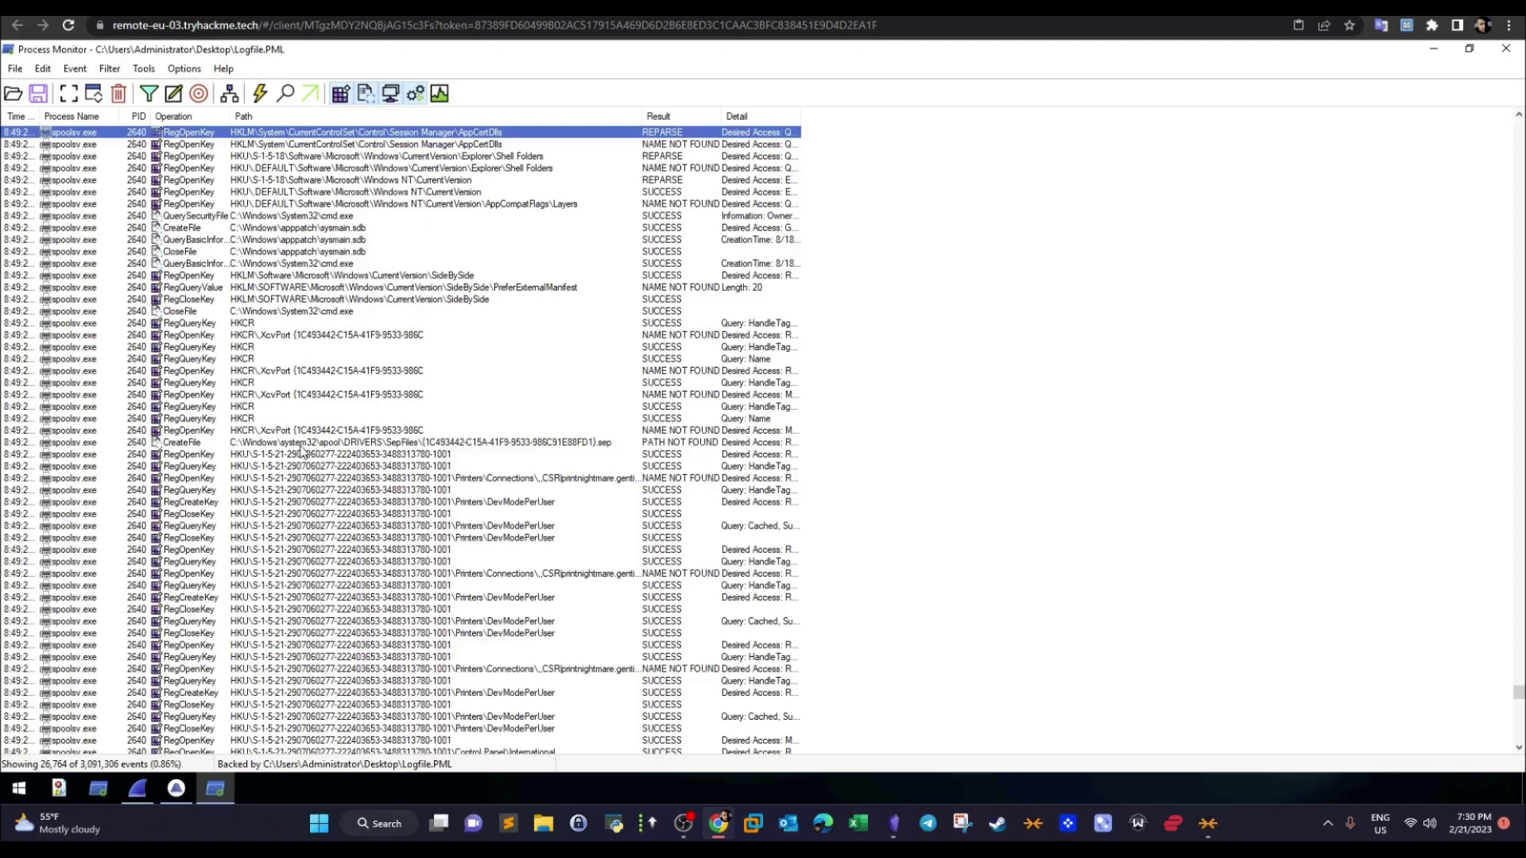
- Open the process details of the first RegOpenKey event in the filtered log and highlight the process's image name
{"action": "right_click", "coordinate": [197, 132]}
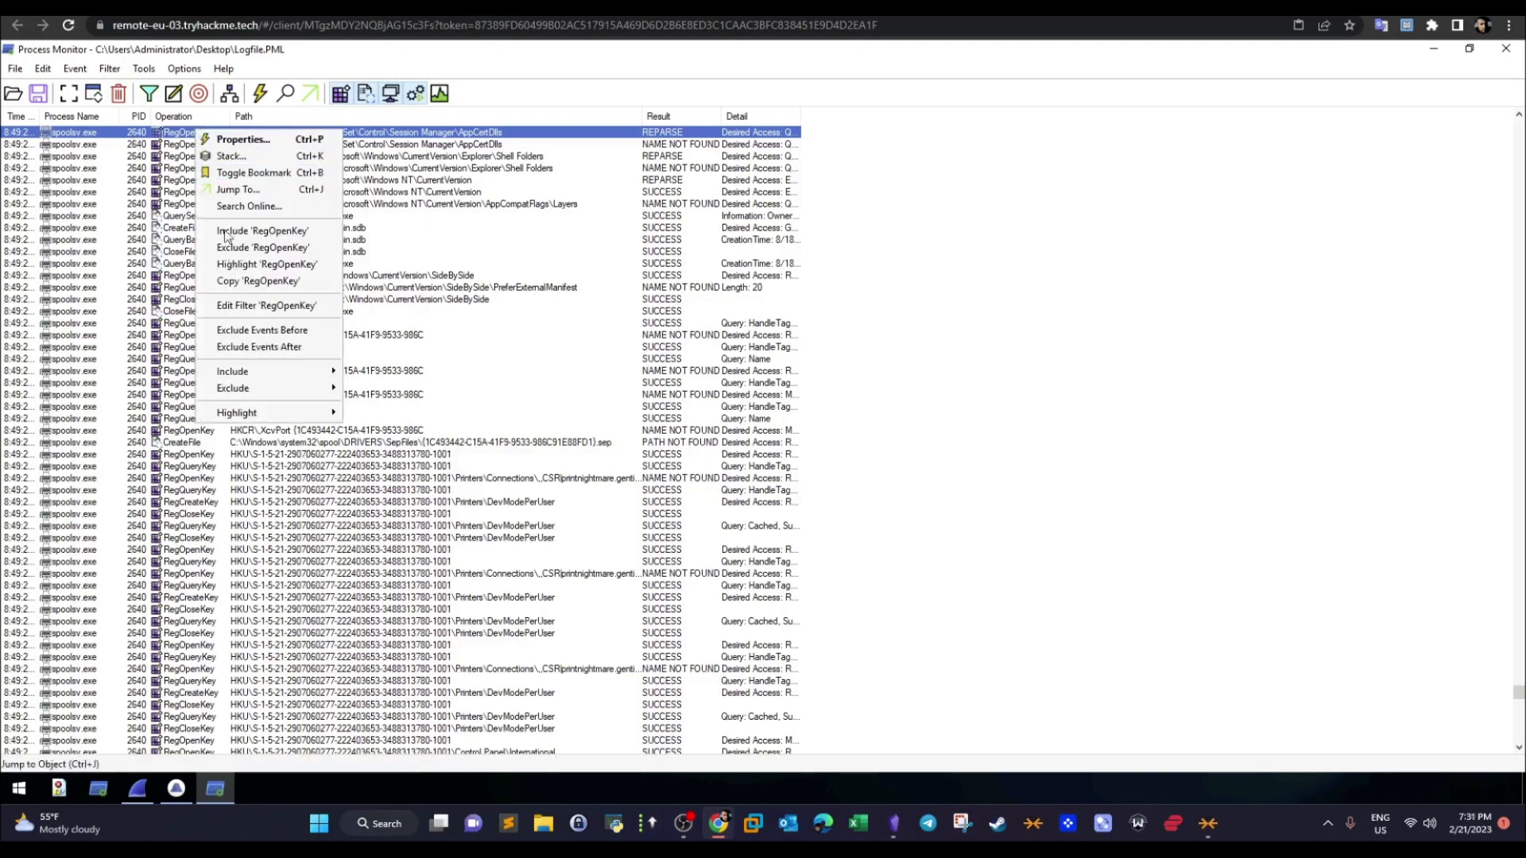
{"action": "left_click", "coordinate": [231, 141]}
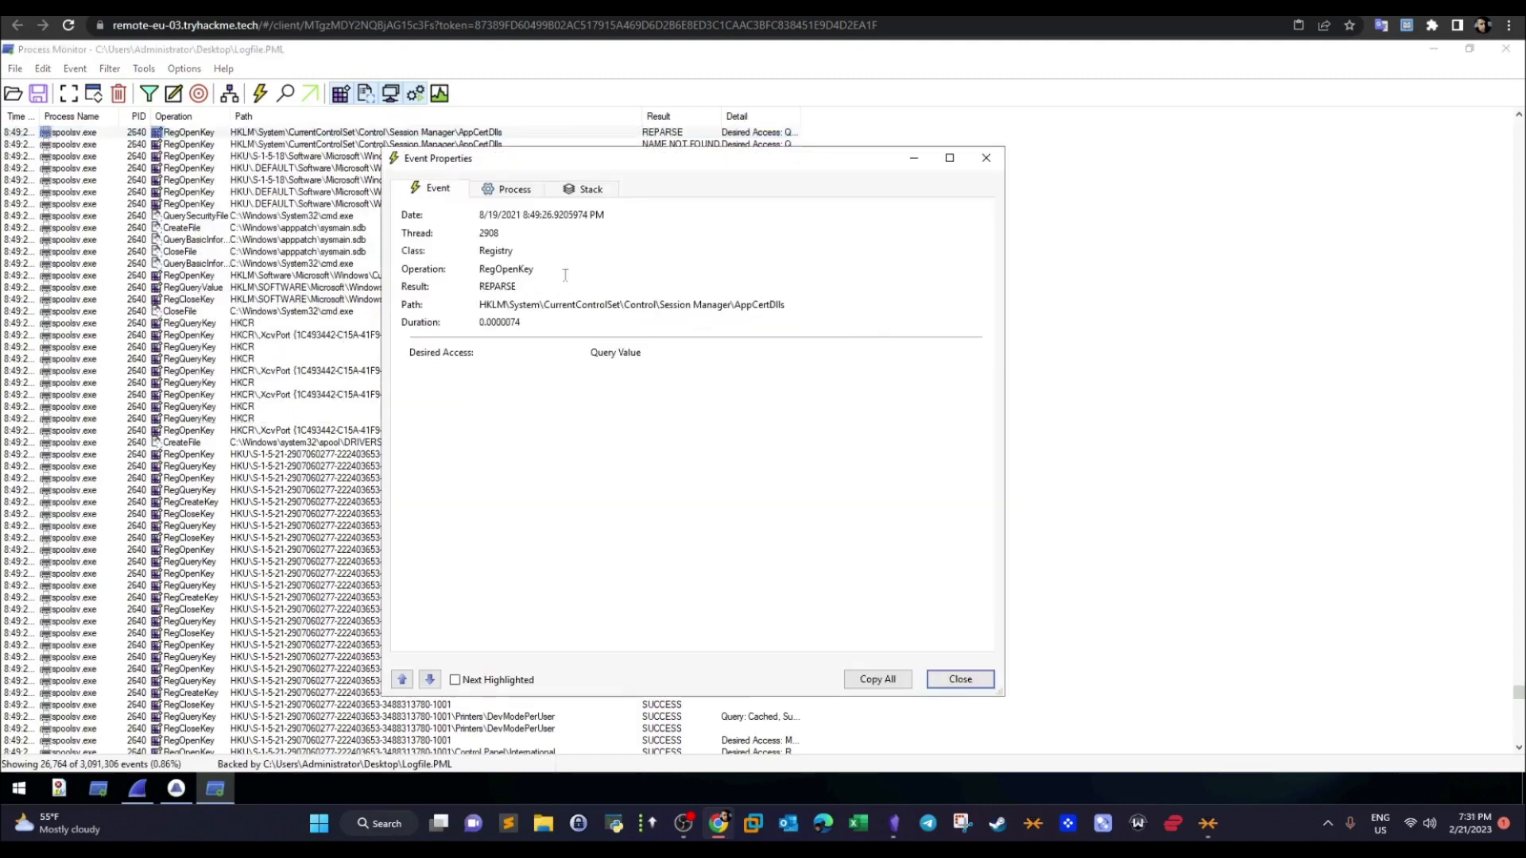
{"action": "left_click", "coordinate": [492, 193]}
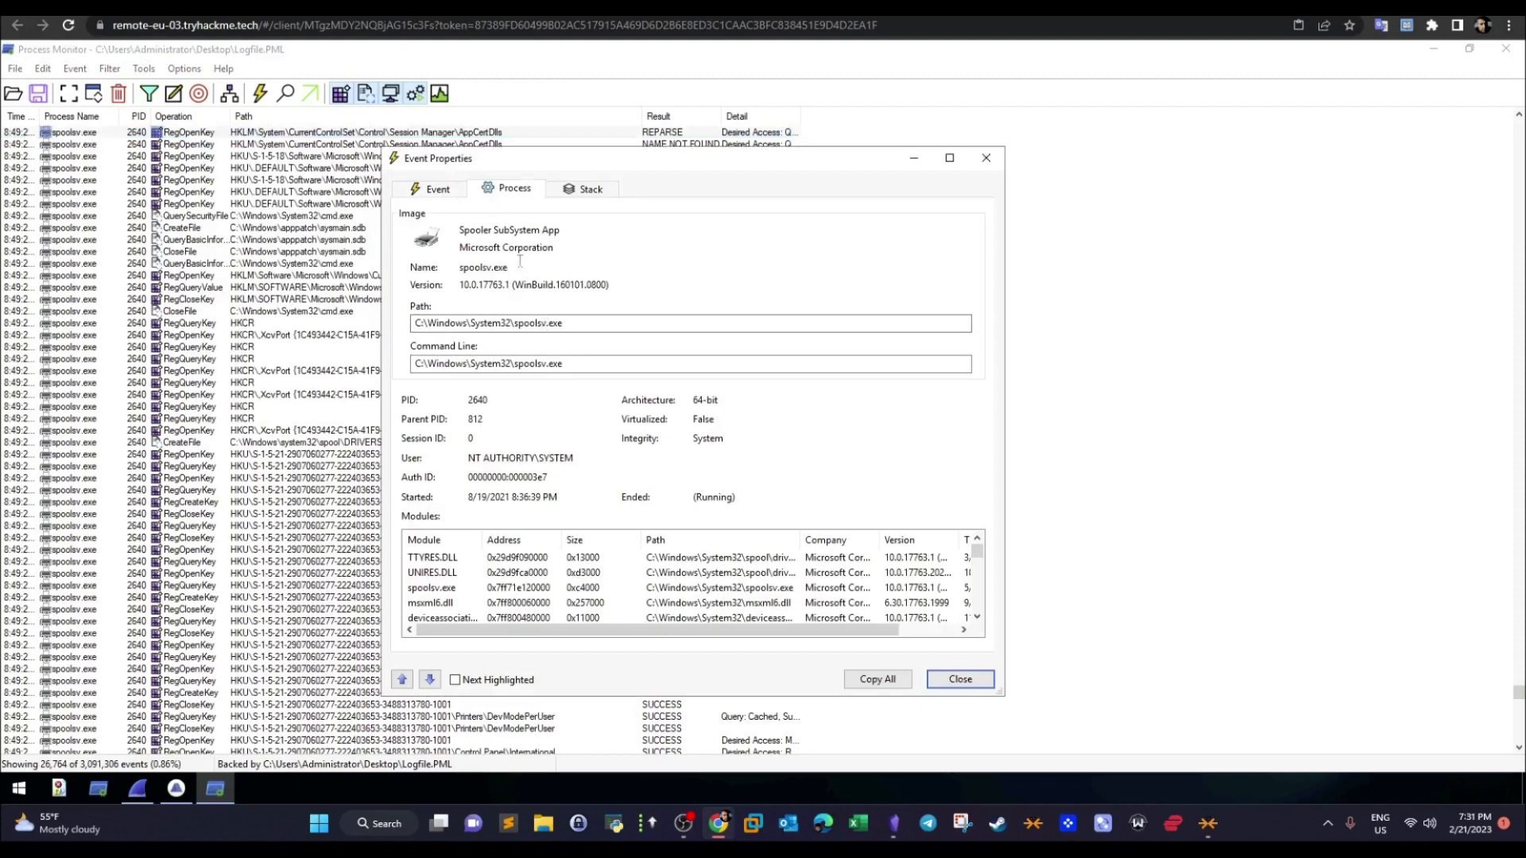
{"action": "left_click_drag", "start_coordinate": [509, 268], "coordinate": [461, 270]}
- Return to the TryHackMe room page and highlight the question about the command used to elevate privileges
{"action": "key", "text": "ctrl+Tab"}
{"action": "key", "text": "ctrl+Tab"}
{"action": "key", "text": "ctrl+Tab"}
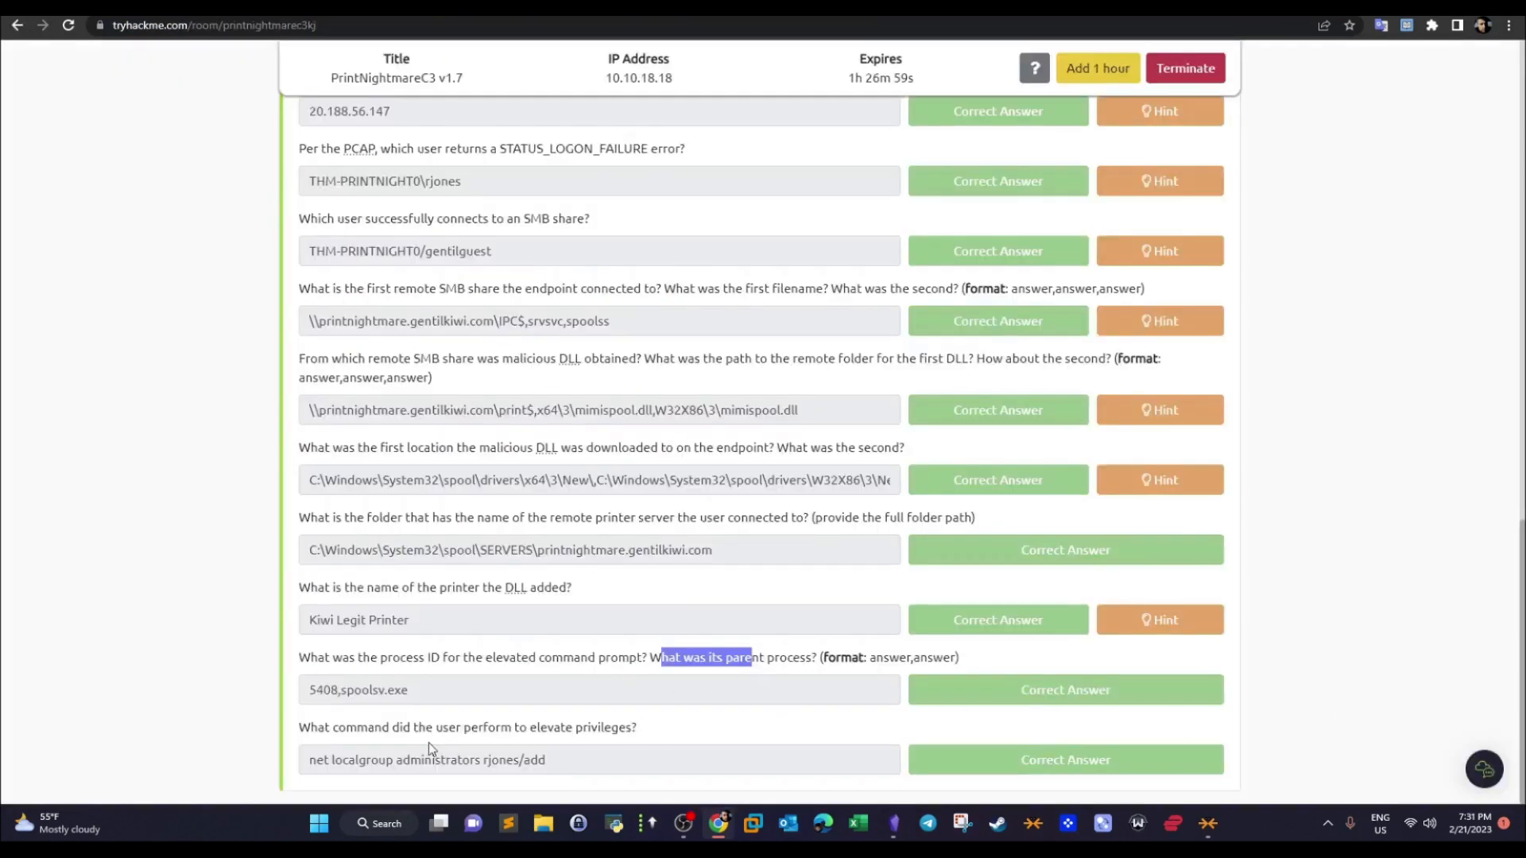
{"action": "key", "text": "alt+Tab"}
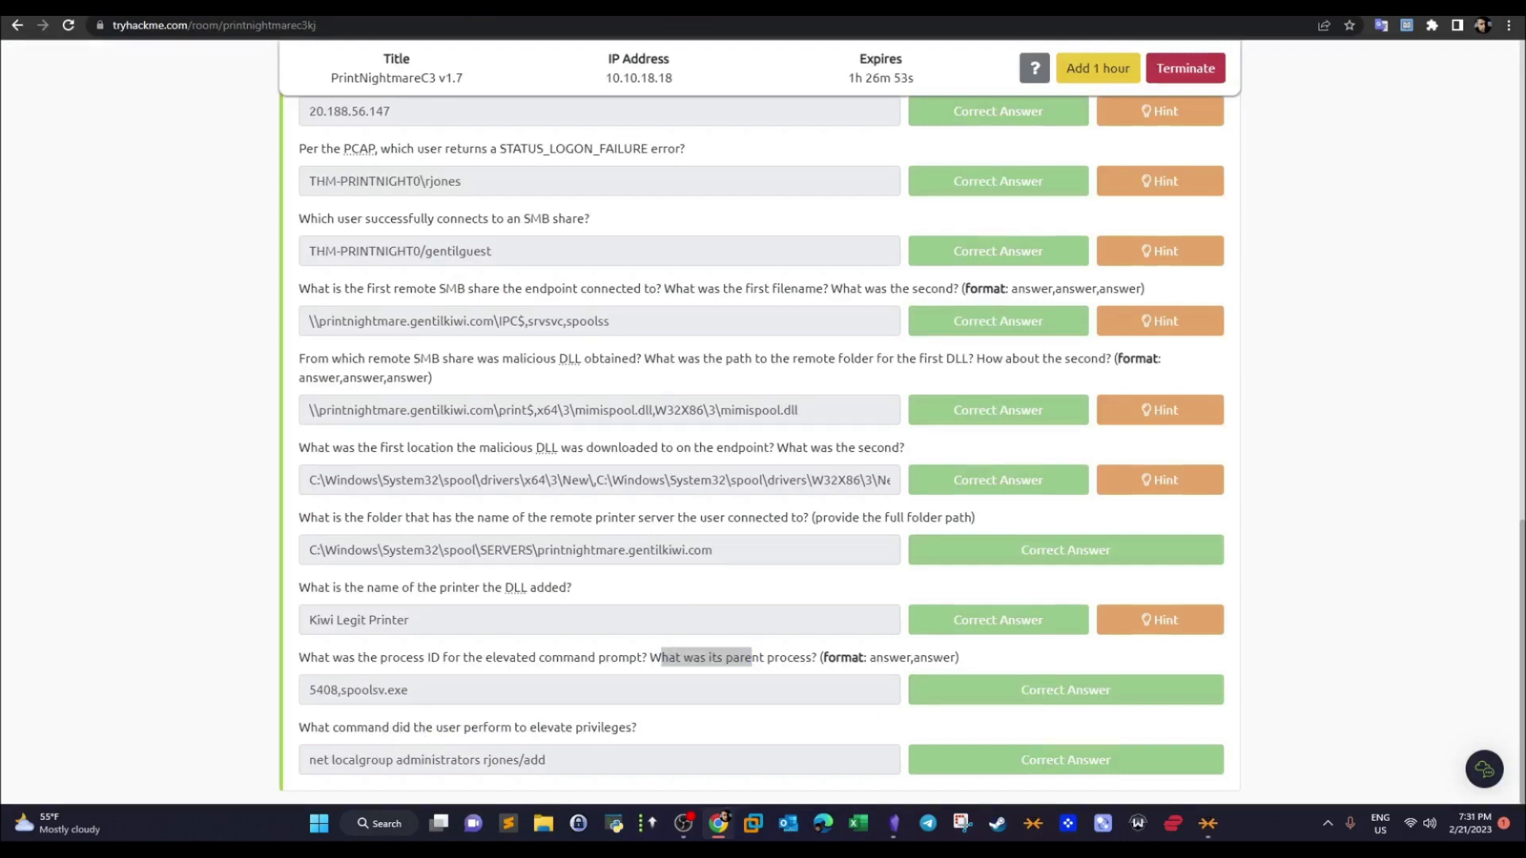
{"action": "left_click_drag", "start_coordinate": [632, 728], "coordinate": [299, 728]}
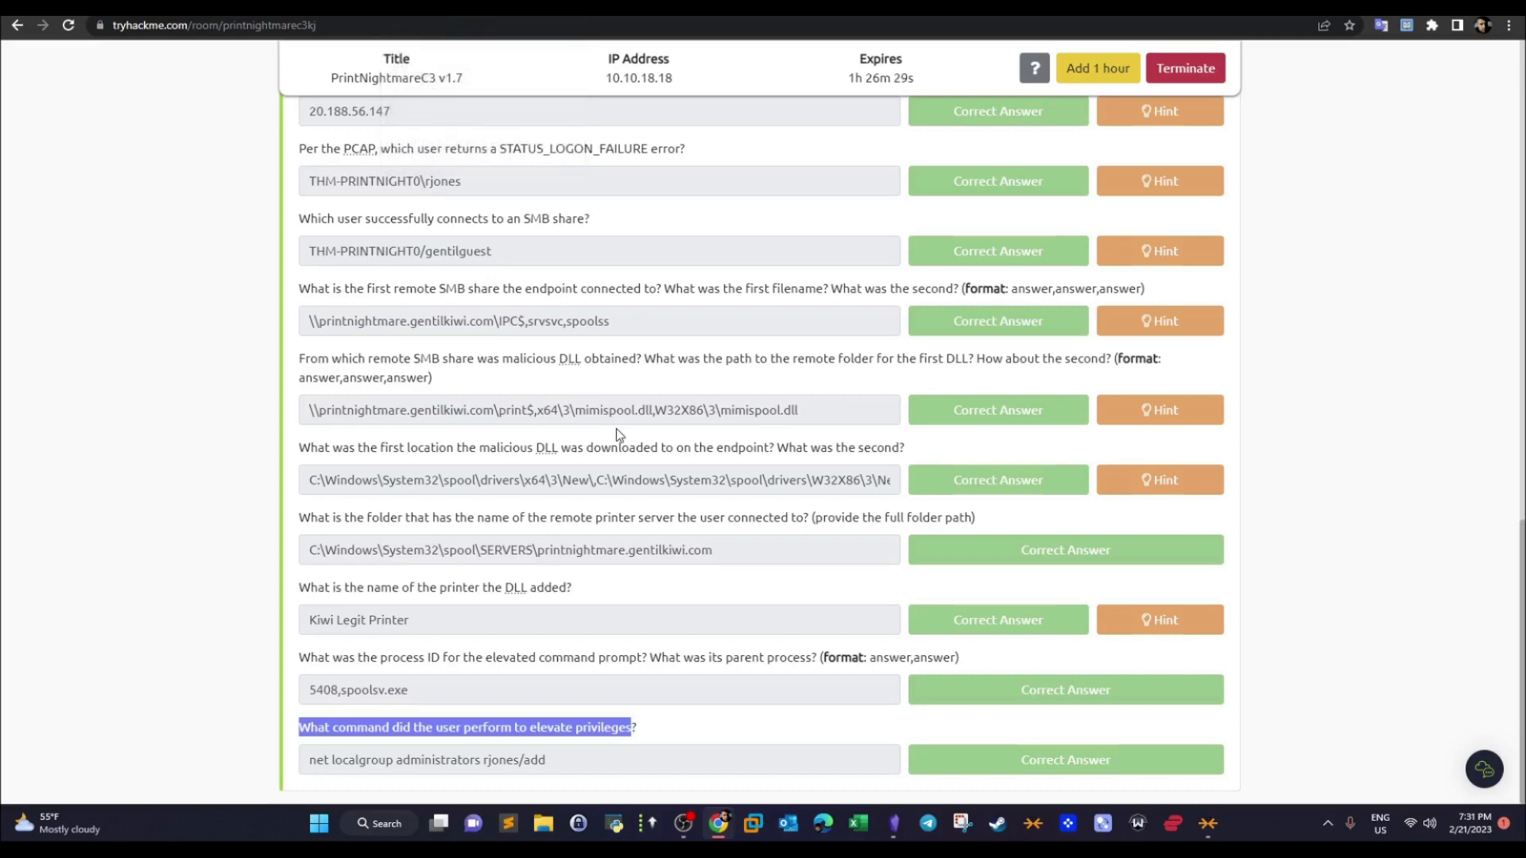
- Compare the Process Monitor event's process details with the room's process ID and parent process answer, highlighting the process ID
{"action": "left_click", "coordinate": [455, 7]}
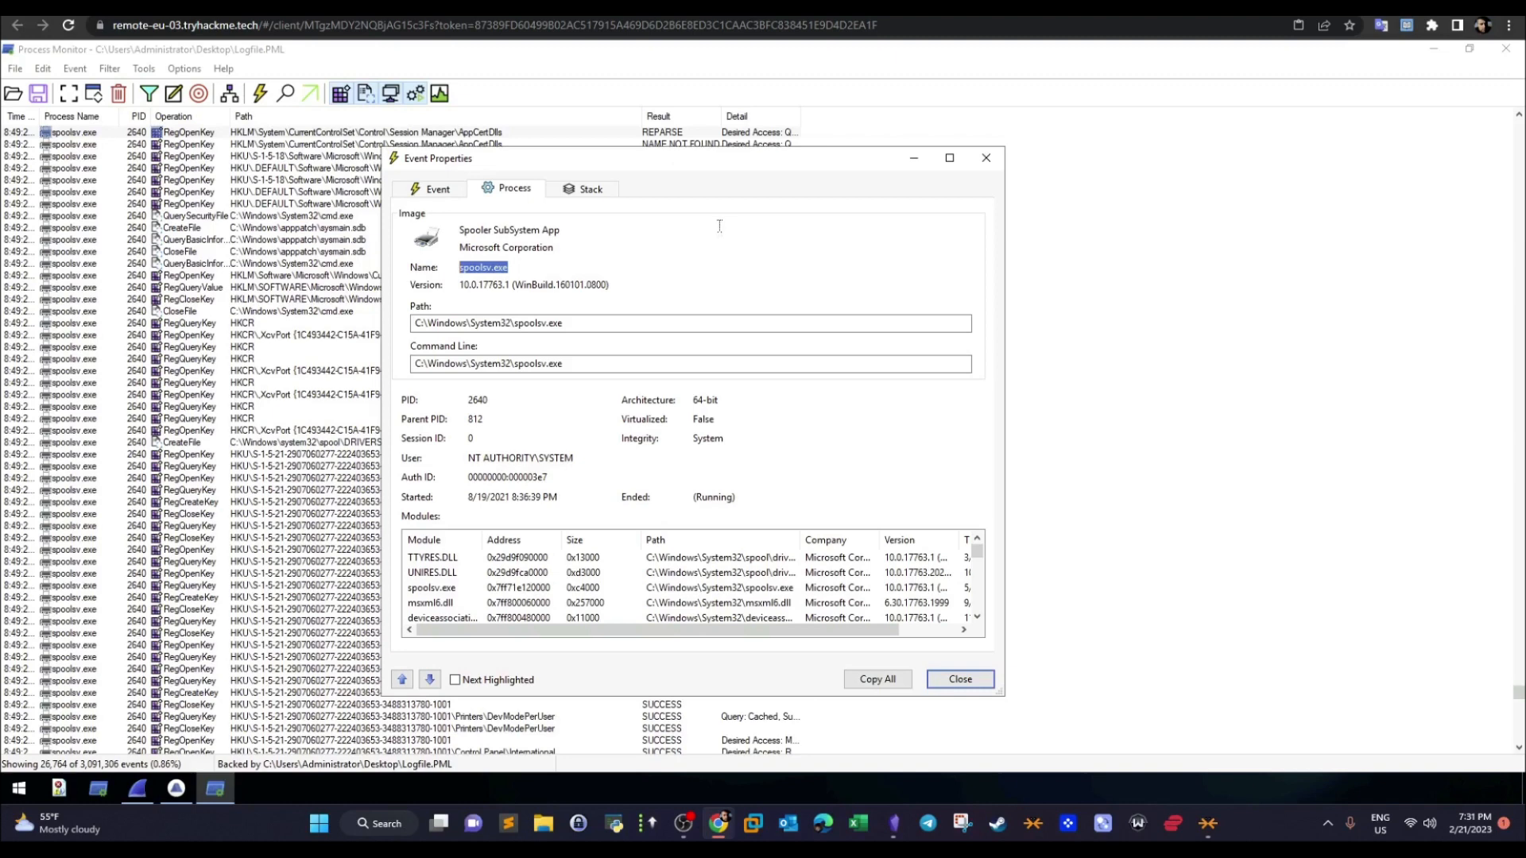
{"action": "left_click", "coordinate": [302, 6]}
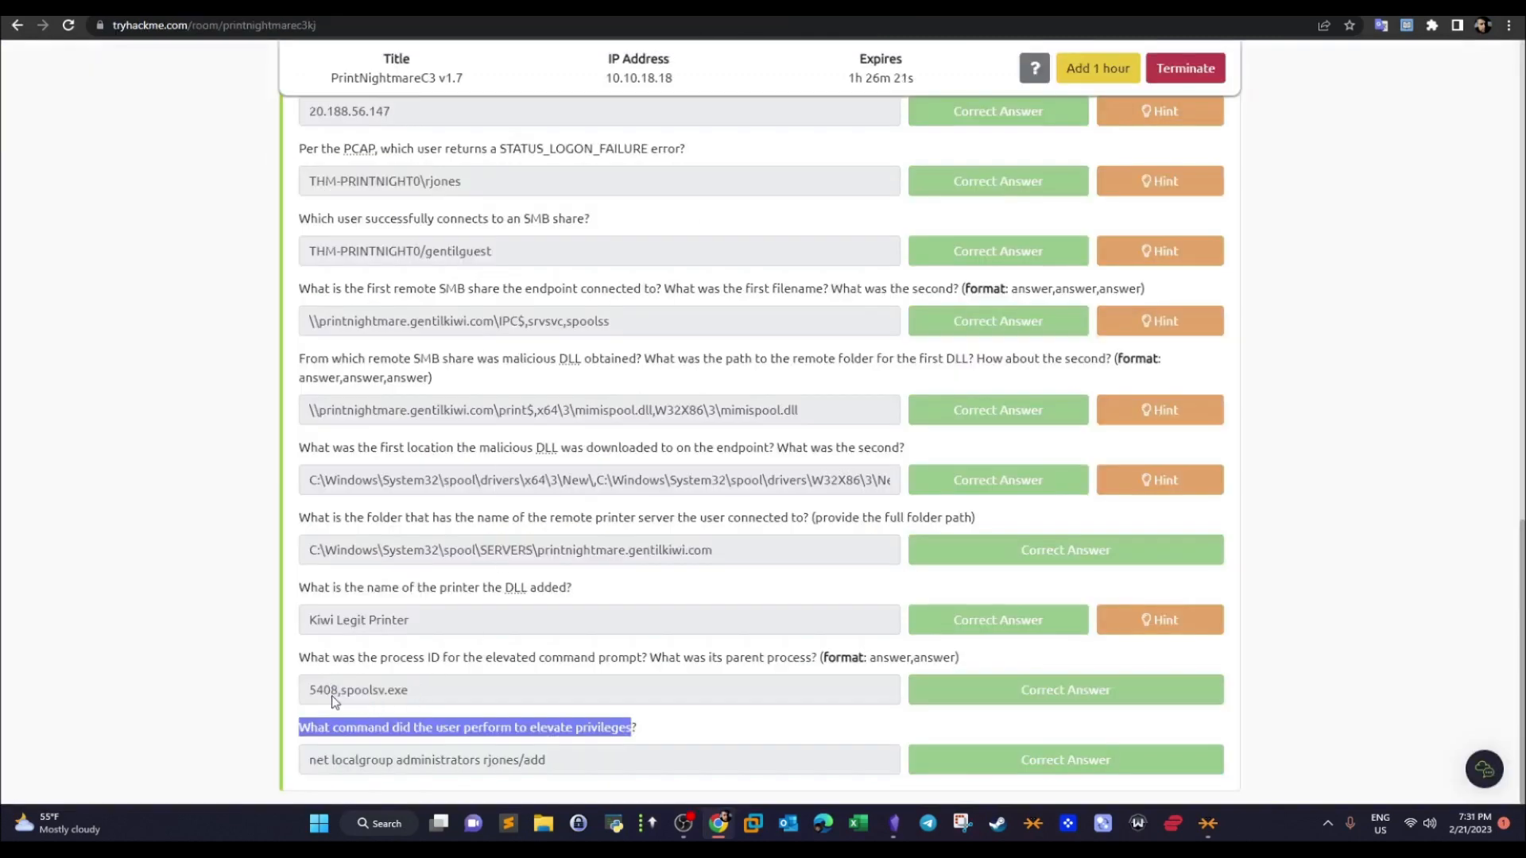
{"action": "left_click_drag", "start_coordinate": [334, 693], "coordinate": [310, 697]}
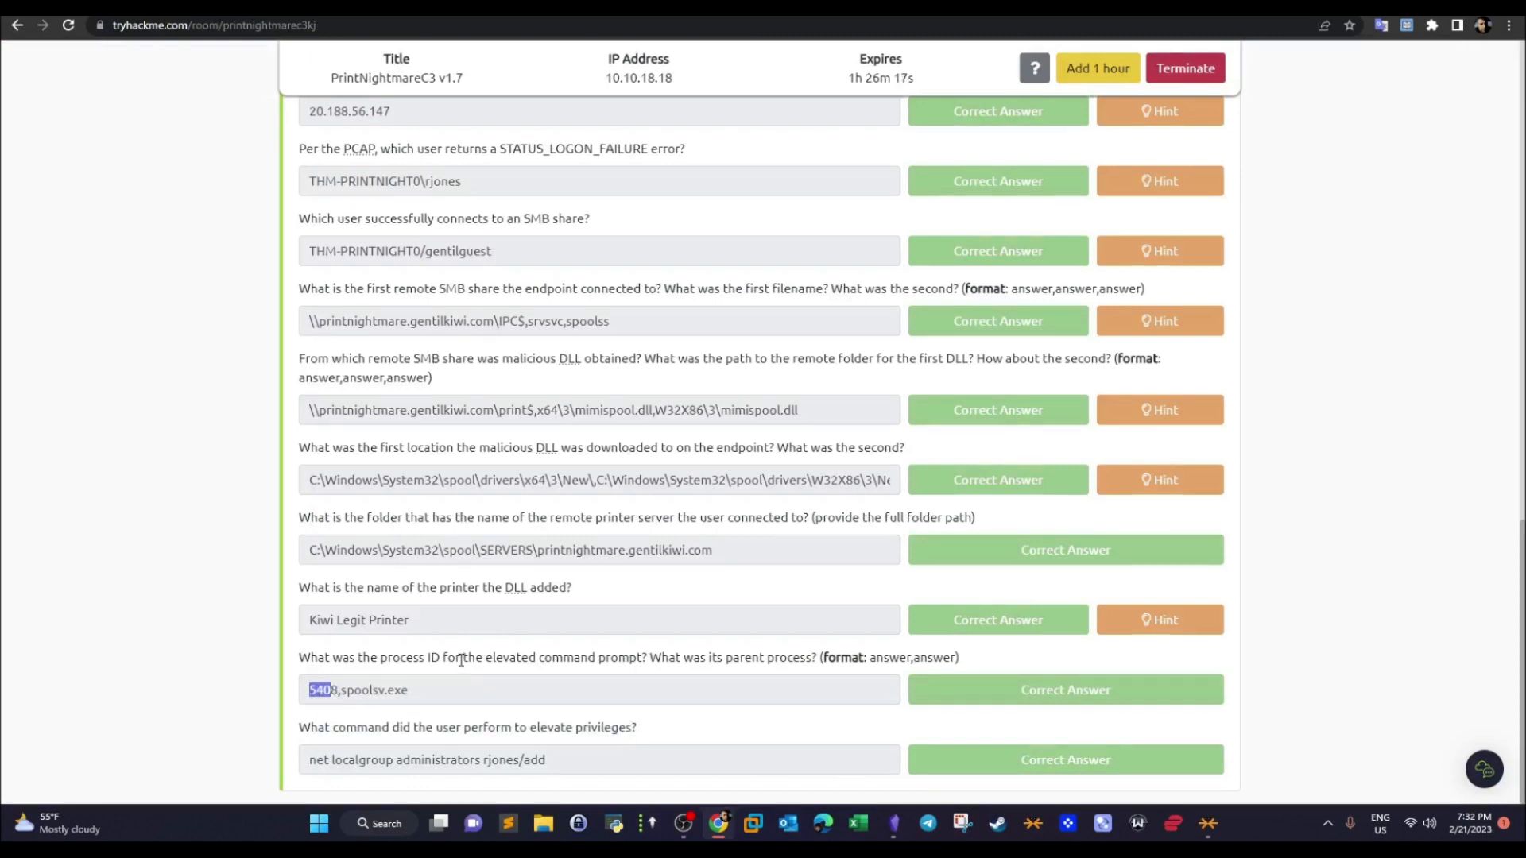
{"action": "left_click", "coordinate": [497, 692]}
{"action": "left_click", "coordinate": [502, 8]}
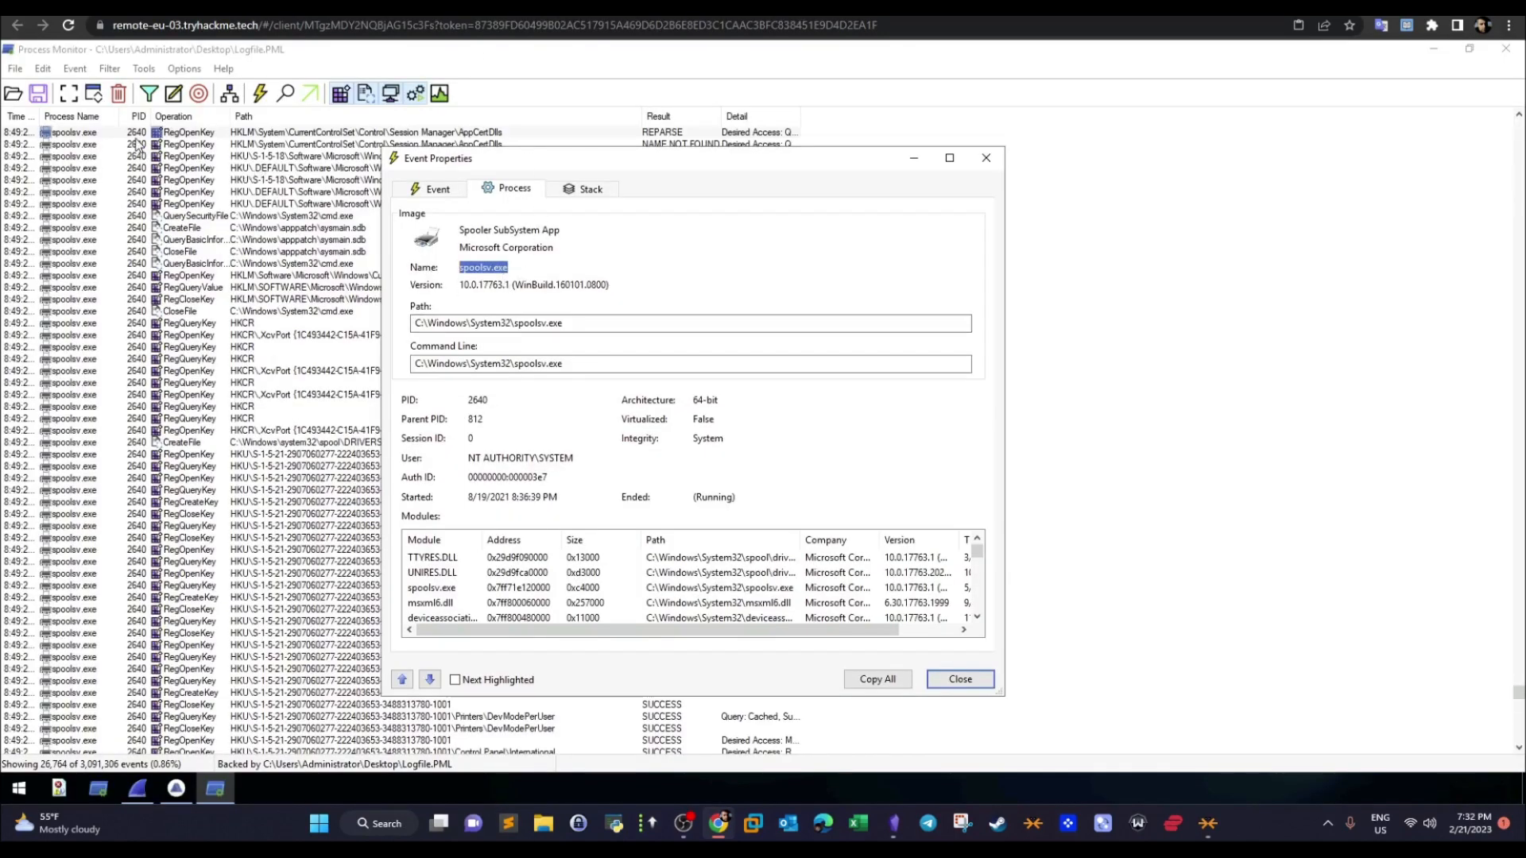
- Close the event properties and Process Monitor, and launch FullEventLogView on the remote desktop
{"action": "left_click", "coordinate": [960, 679]}
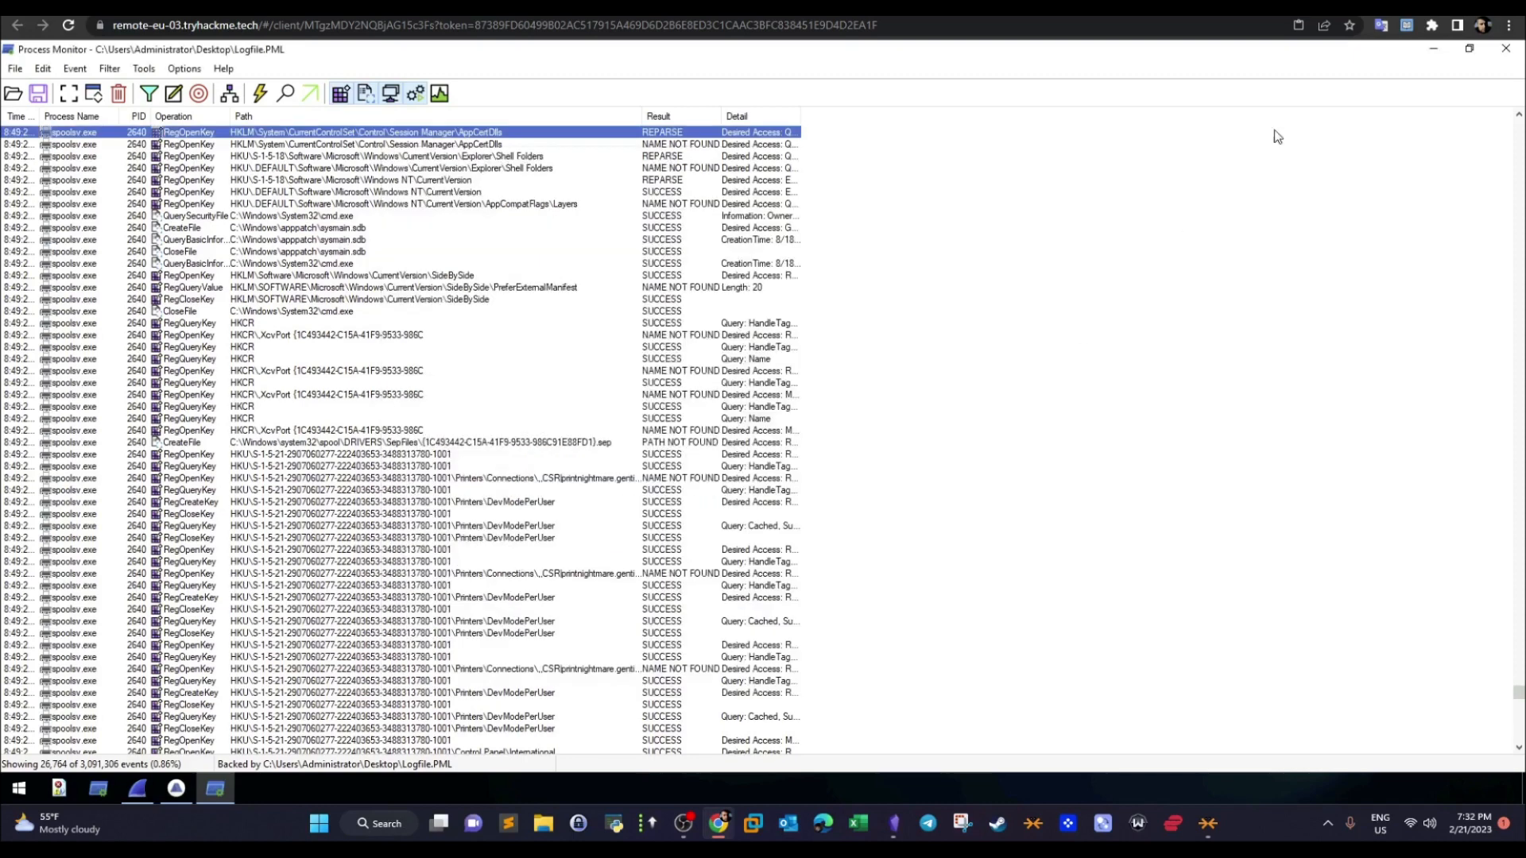
{"action": "left_click", "coordinate": [1504, 49]}
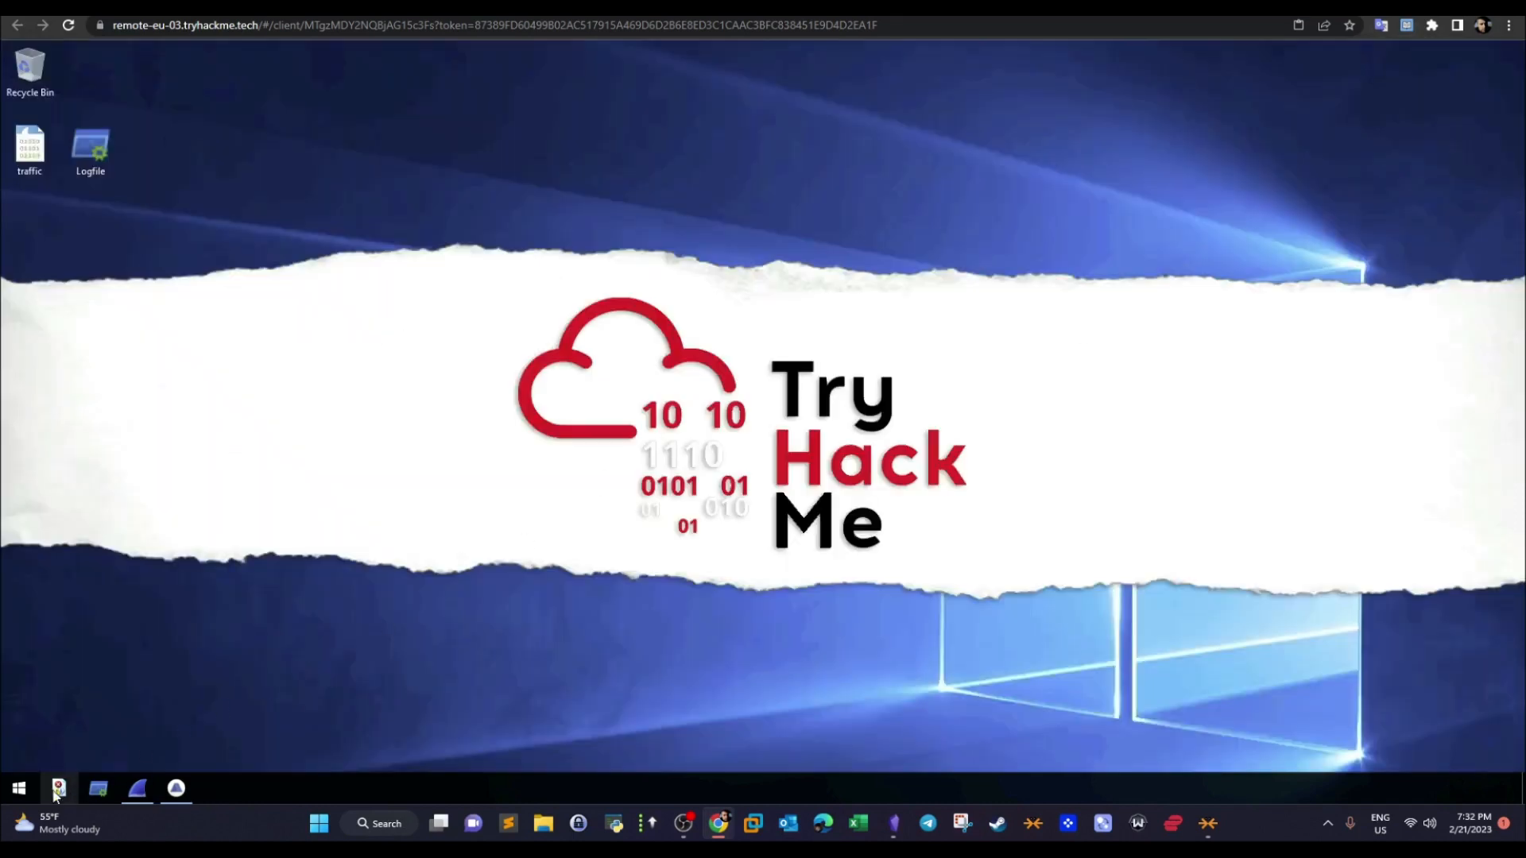
{"action": "left_click", "coordinate": [57, 789]}
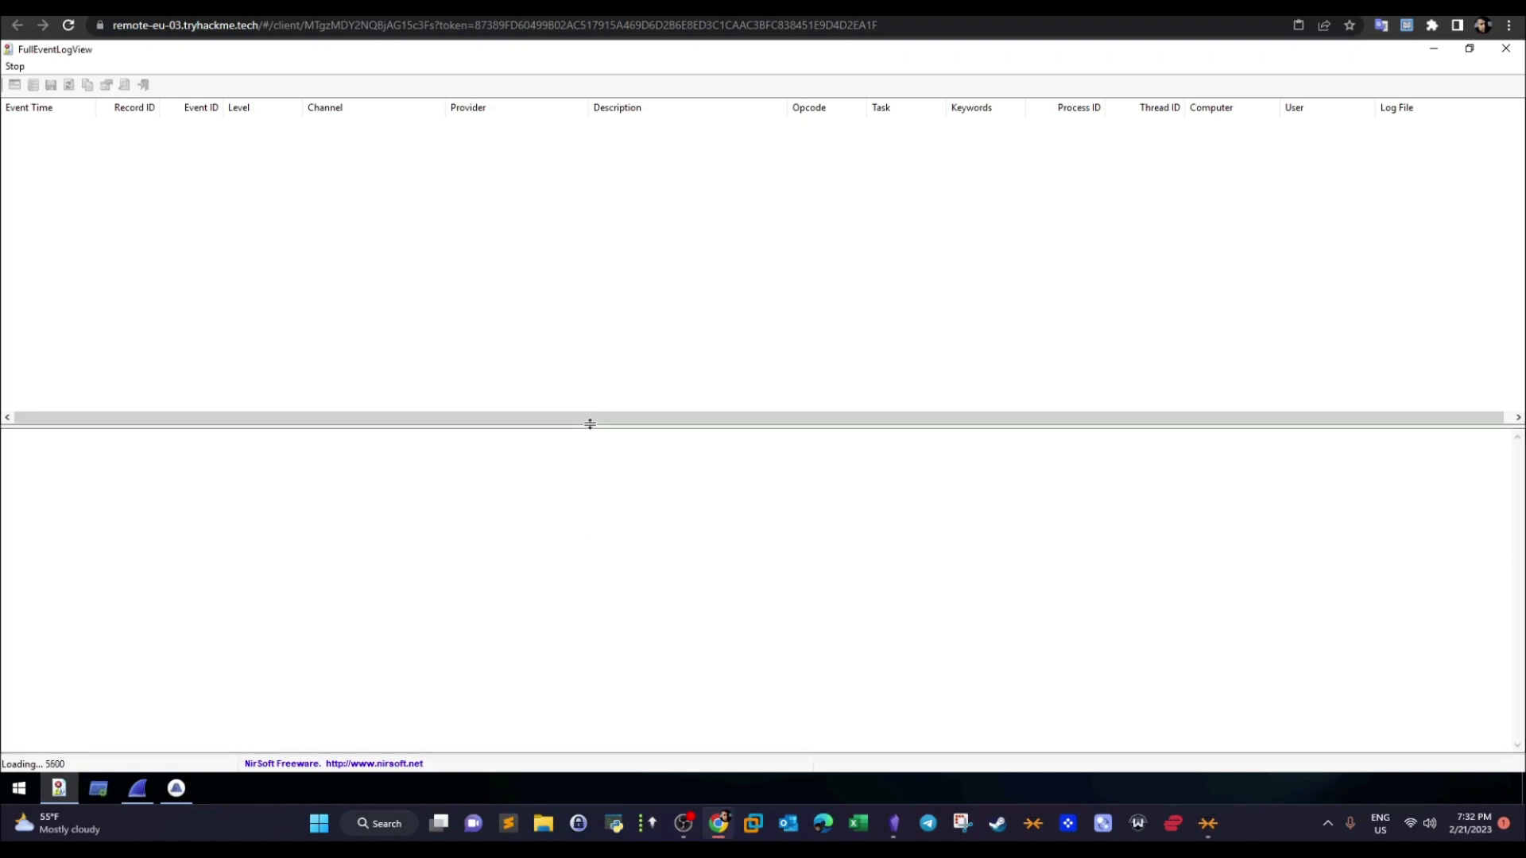
- While the event log loads, highlight the privilege elevation command and the elevated prompt's process ID in the room's answers
{"action": "key", "text": "ctrl+shift+Tab"}
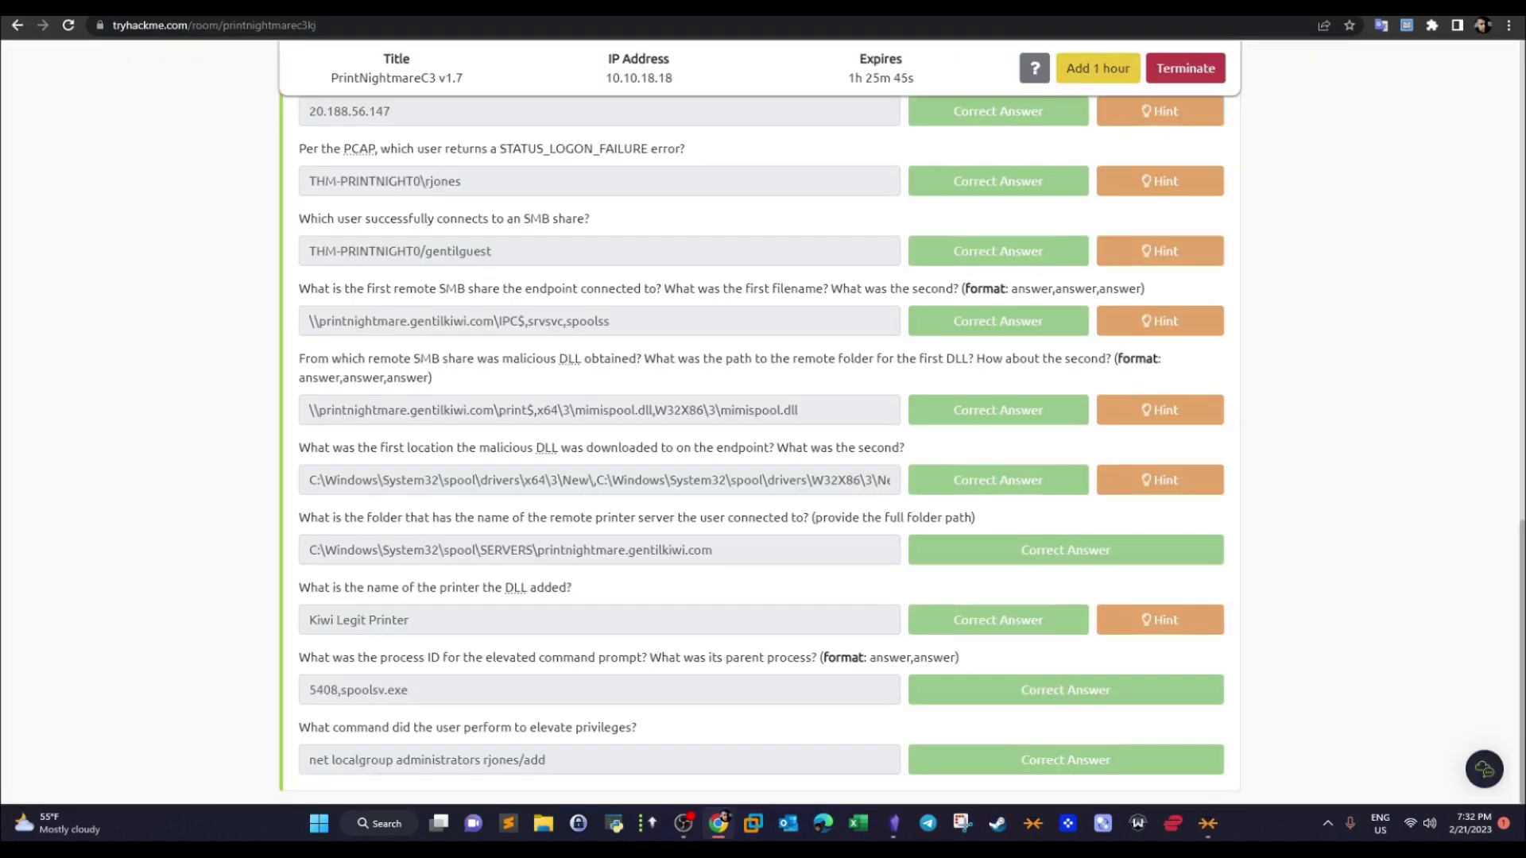
{"action": "left_click_drag", "start_coordinate": [553, 760], "coordinate": [378, 779]}
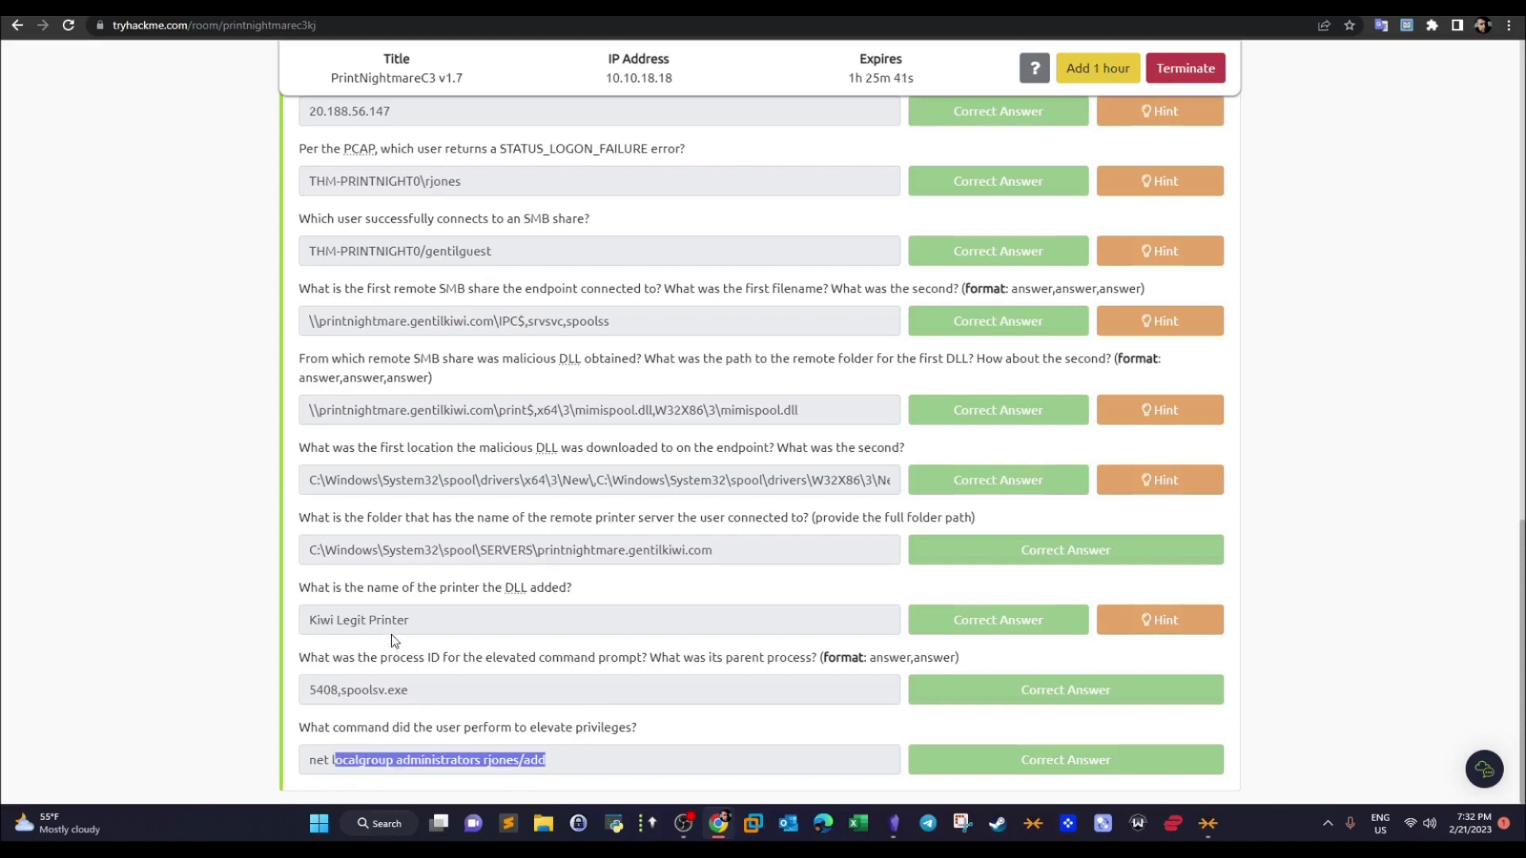
{"action": "left_click", "coordinate": [433, 743]}
{"action": "left_click_drag", "start_coordinate": [546, 759], "coordinate": [286, 779]}
{"action": "left_click_drag", "start_coordinate": [340, 697], "coordinate": [310, 693]}
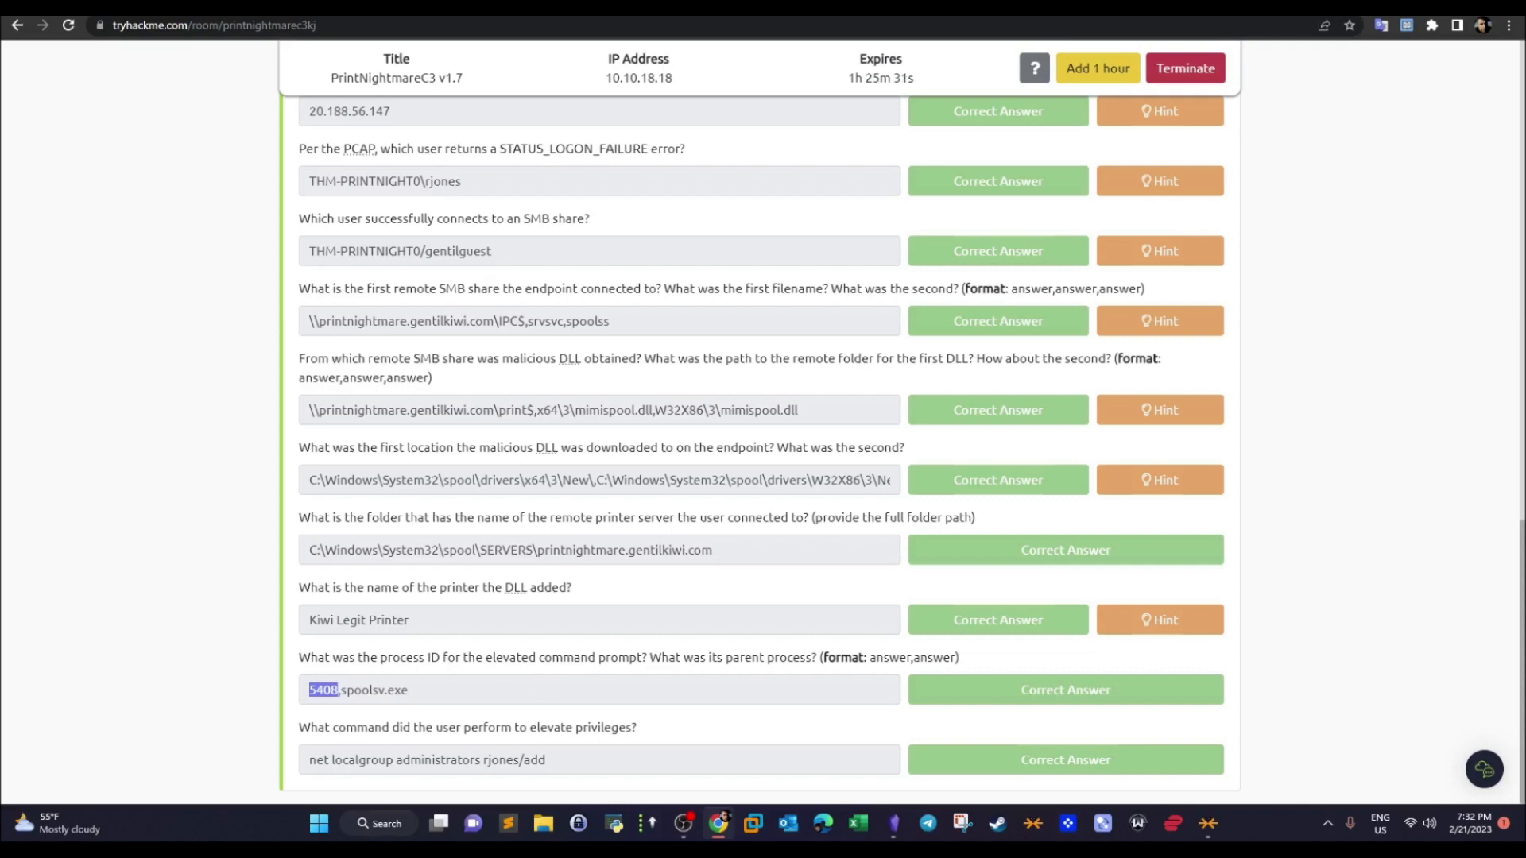
{"action": "key", "text": "ctrl+Tab"}
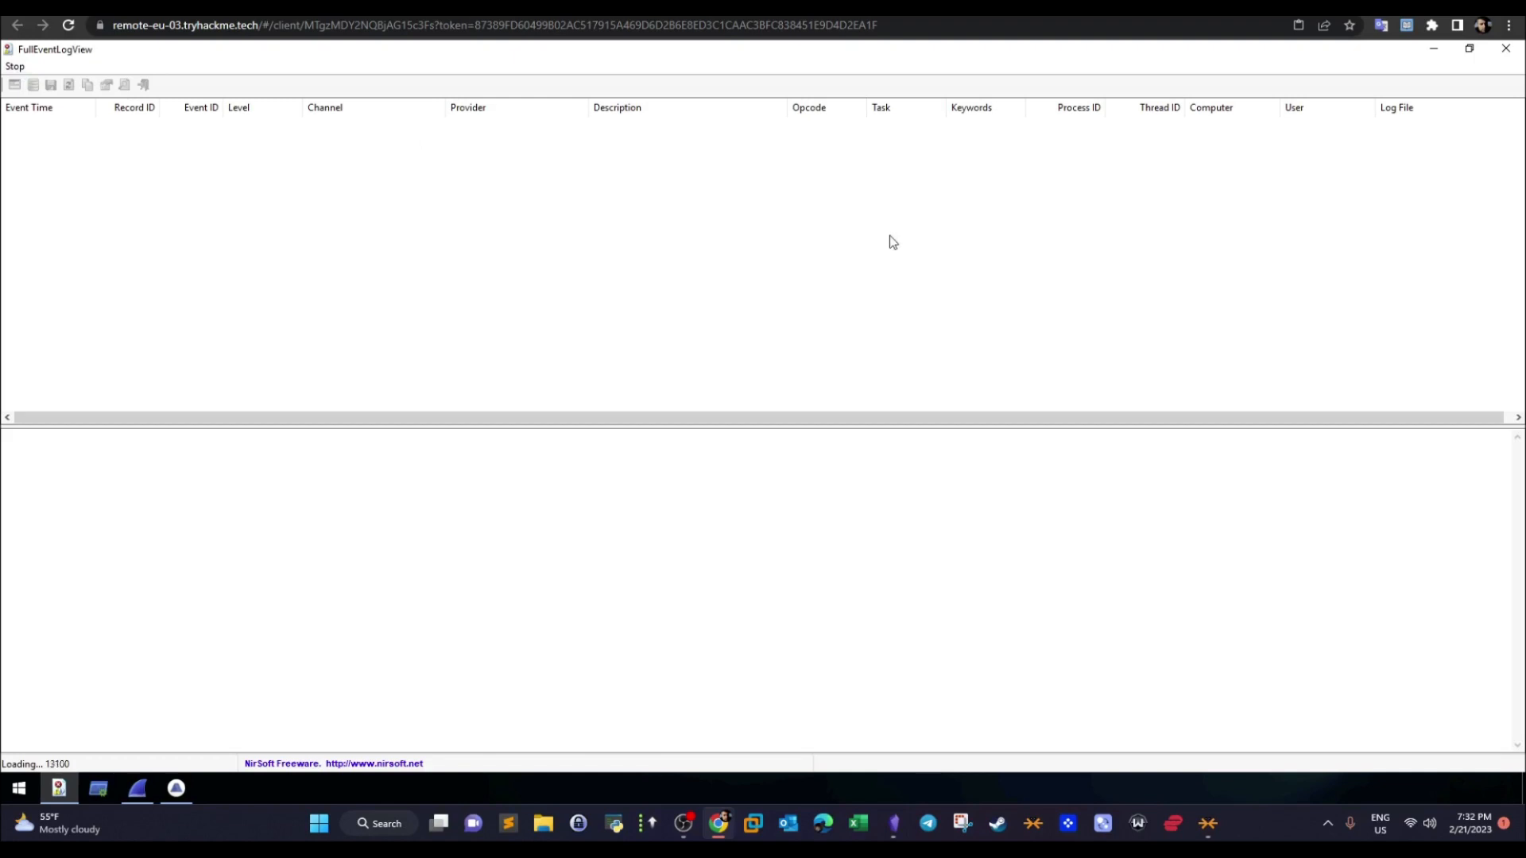
- Bring up and close Brim, and do the same with the Wireshark window showing traffic.pcap
{"action": "left_click", "coordinate": [179, 793]}
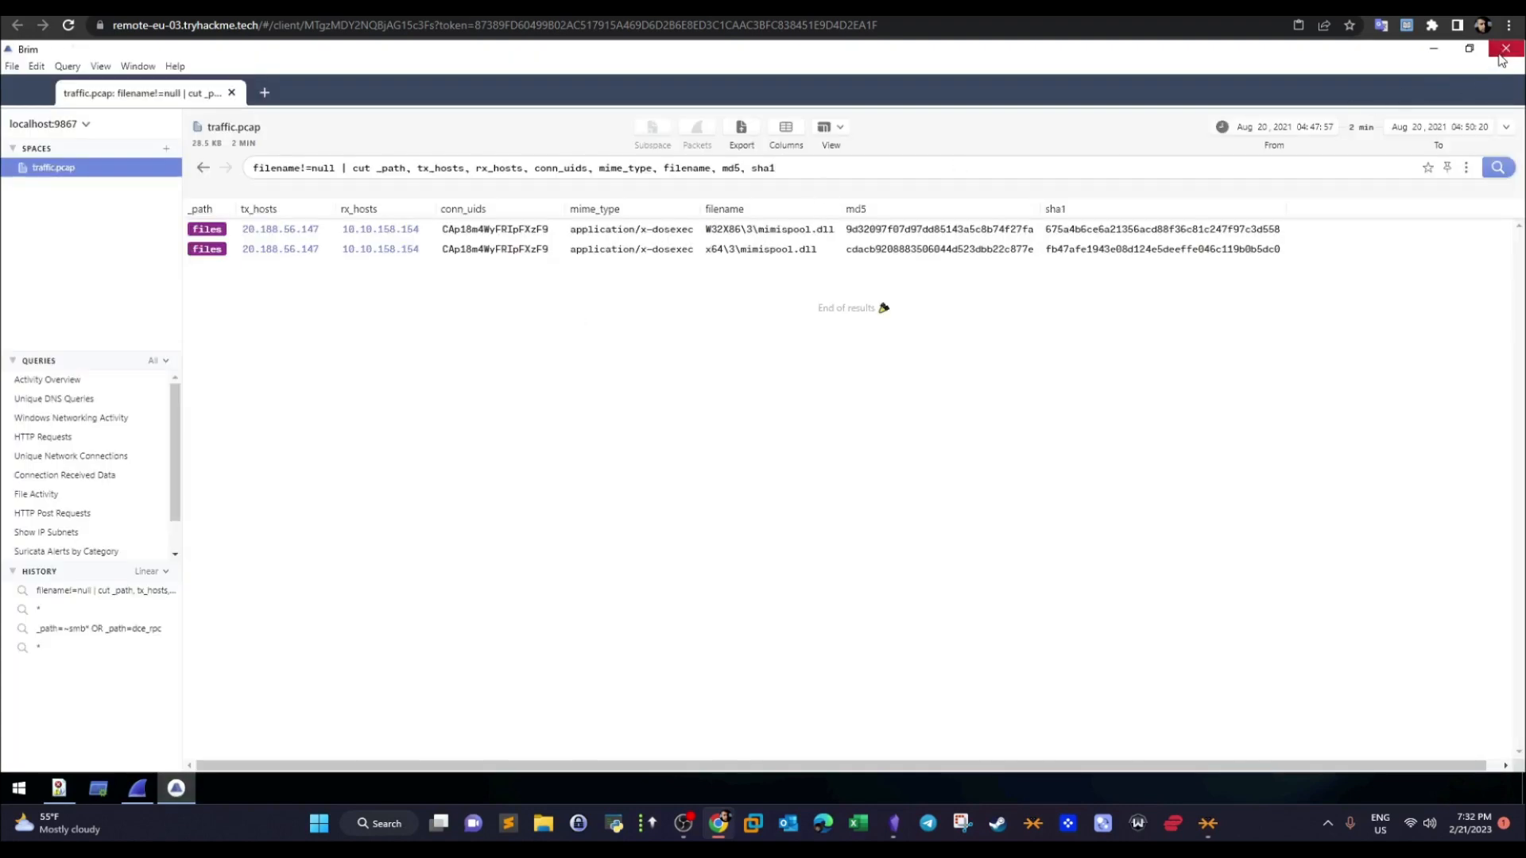
{"action": "left_click", "coordinate": [1501, 54]}
{"action": "left_click", "coordinate": [141, 793]}
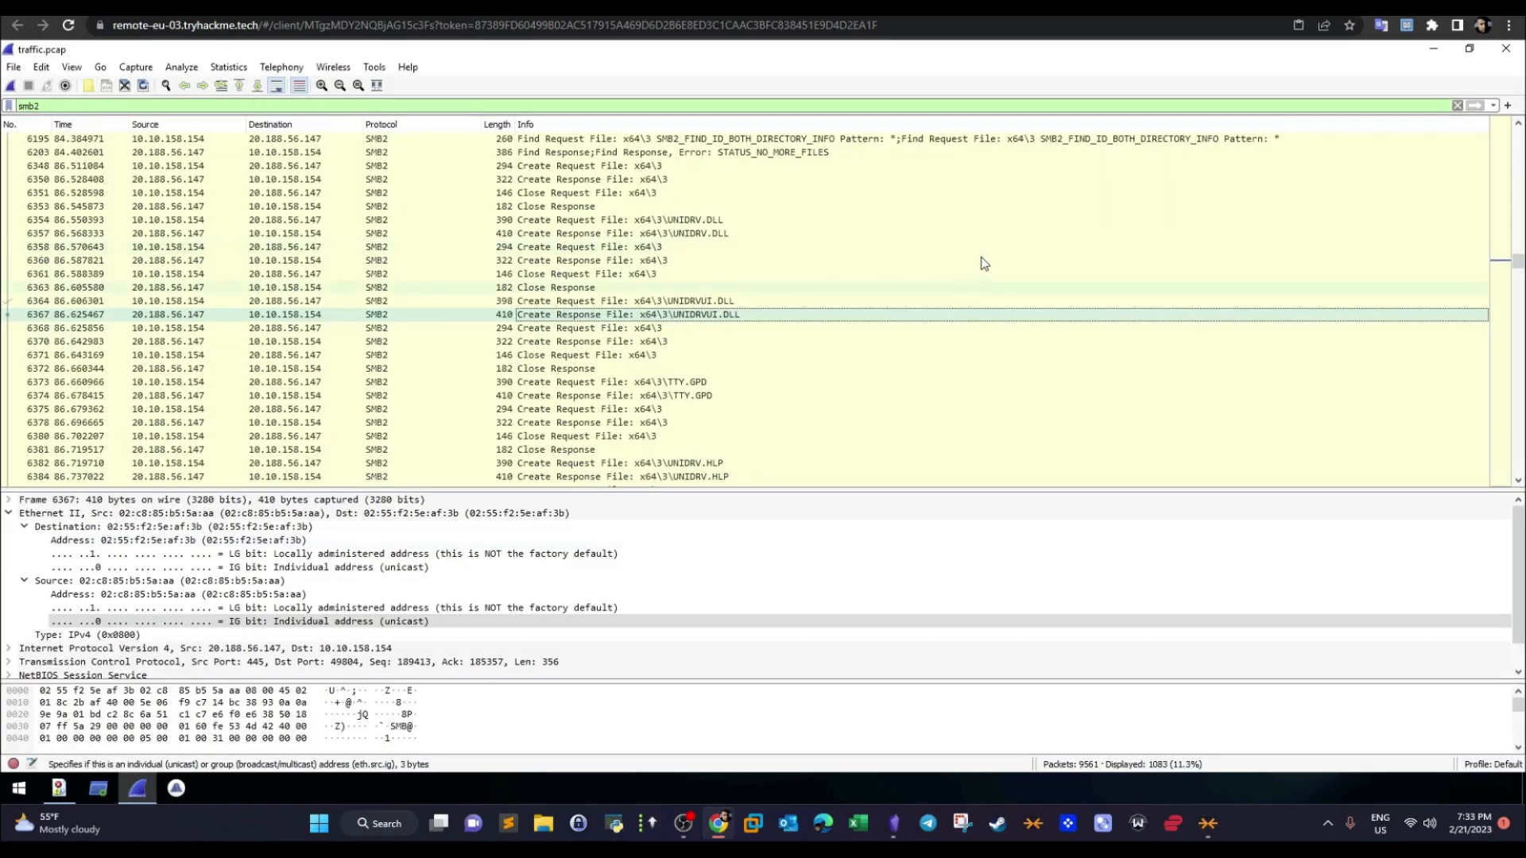
{"action": "left_click", "coordinate": [1503, 53]}
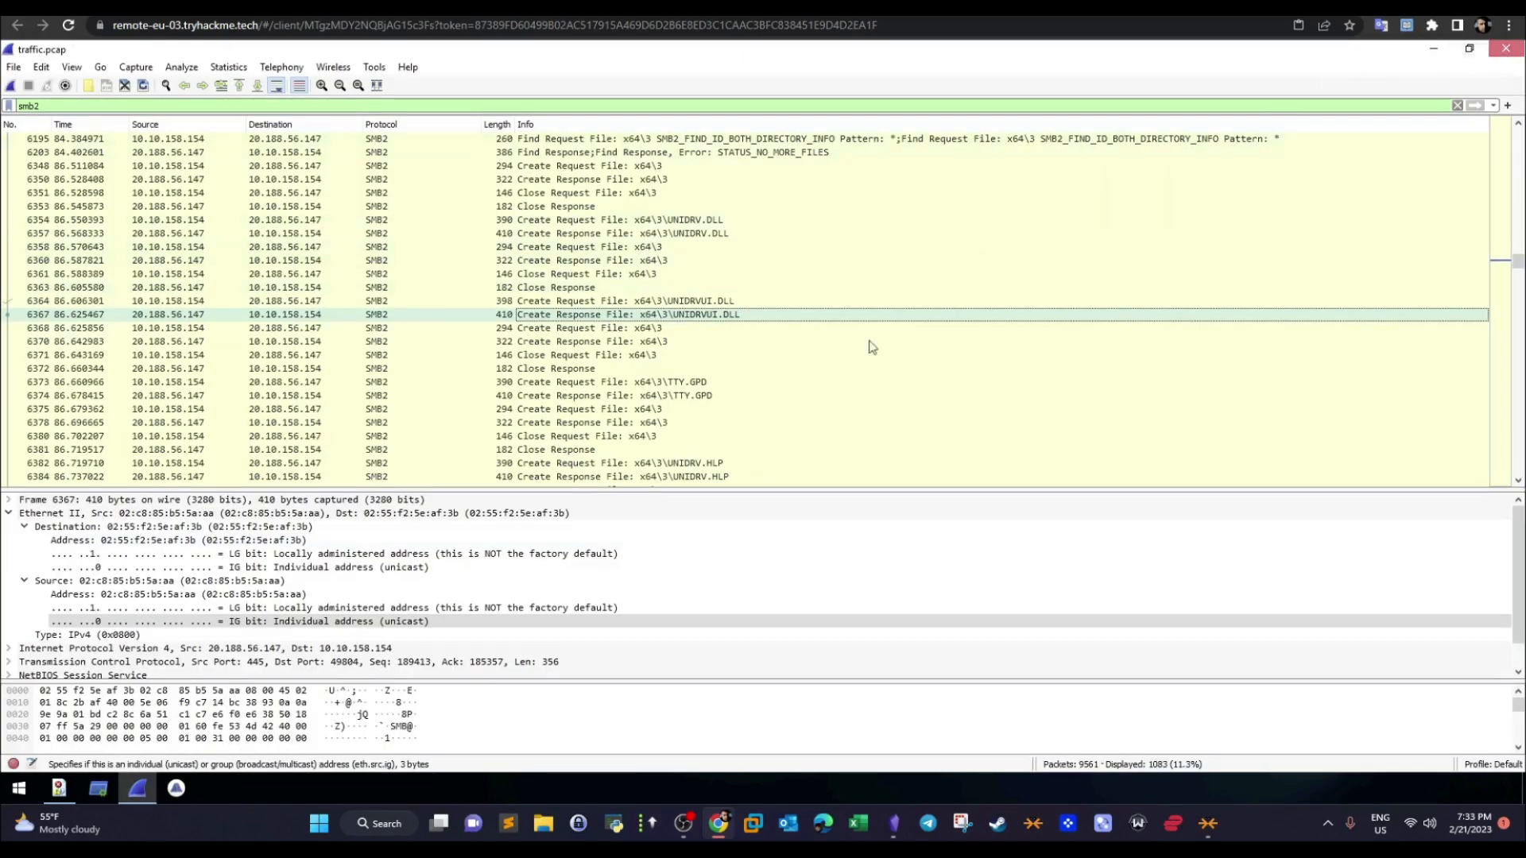
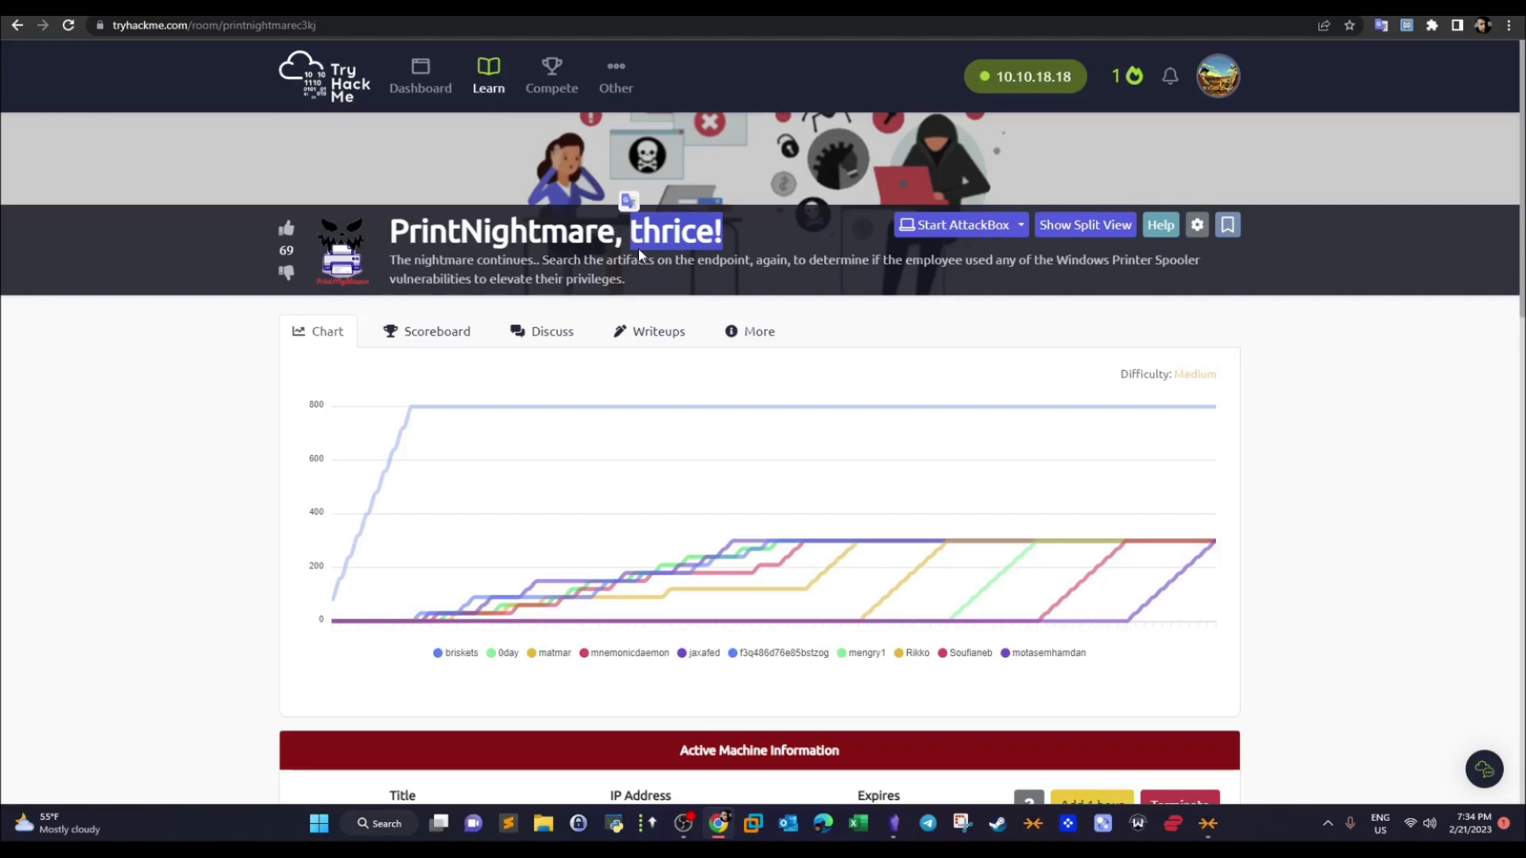
- Search the FullEventLogView events on the remote desktop for 2640 and step through the successive matches
{"action": "key", "text": "ctrl+Tab"}
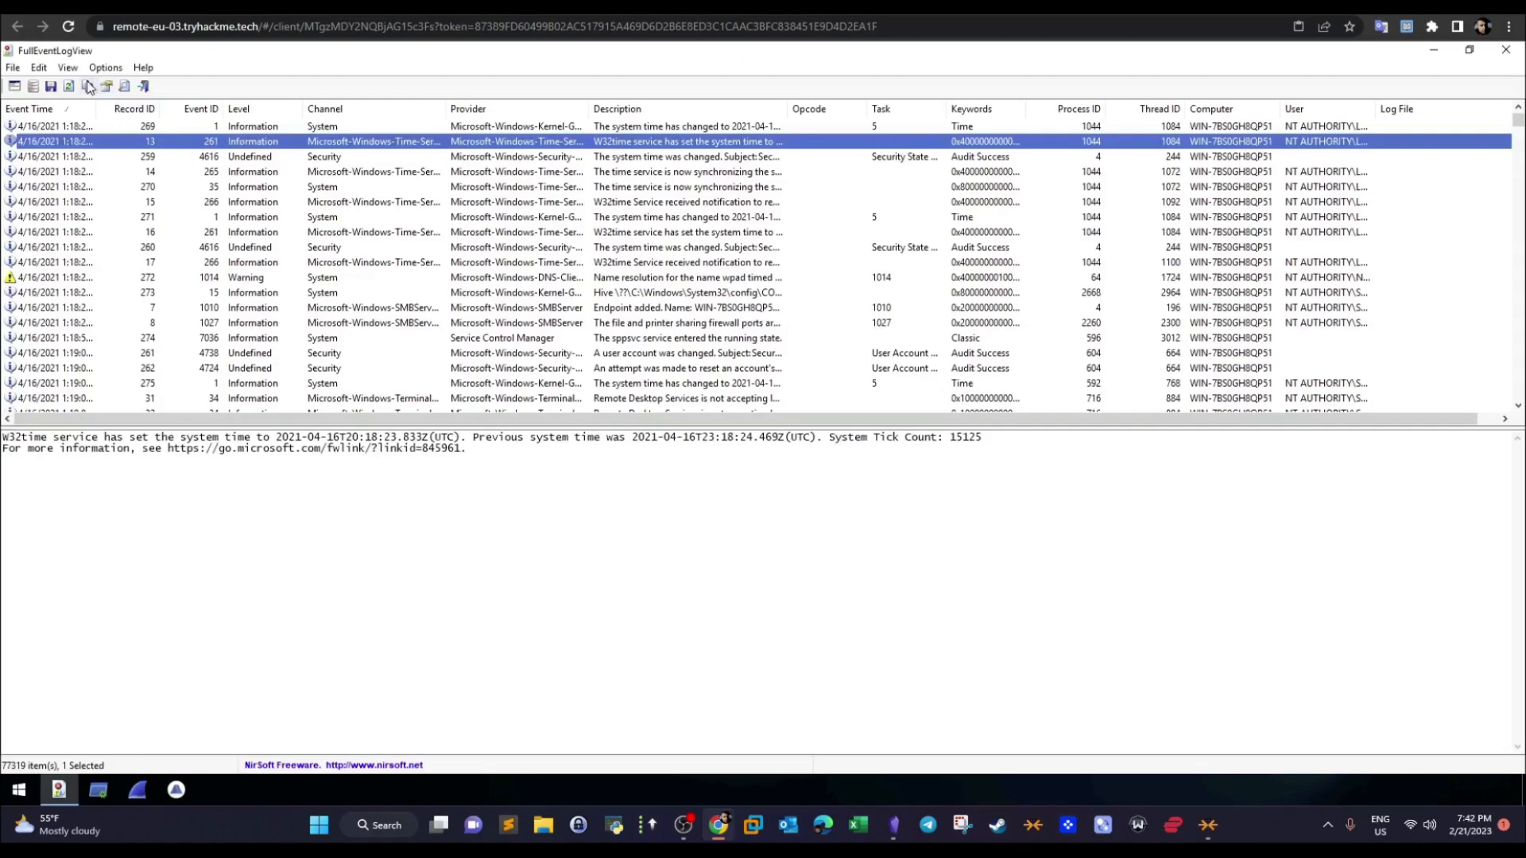
{"action": "left_click", "coordinate": [87, 85]}
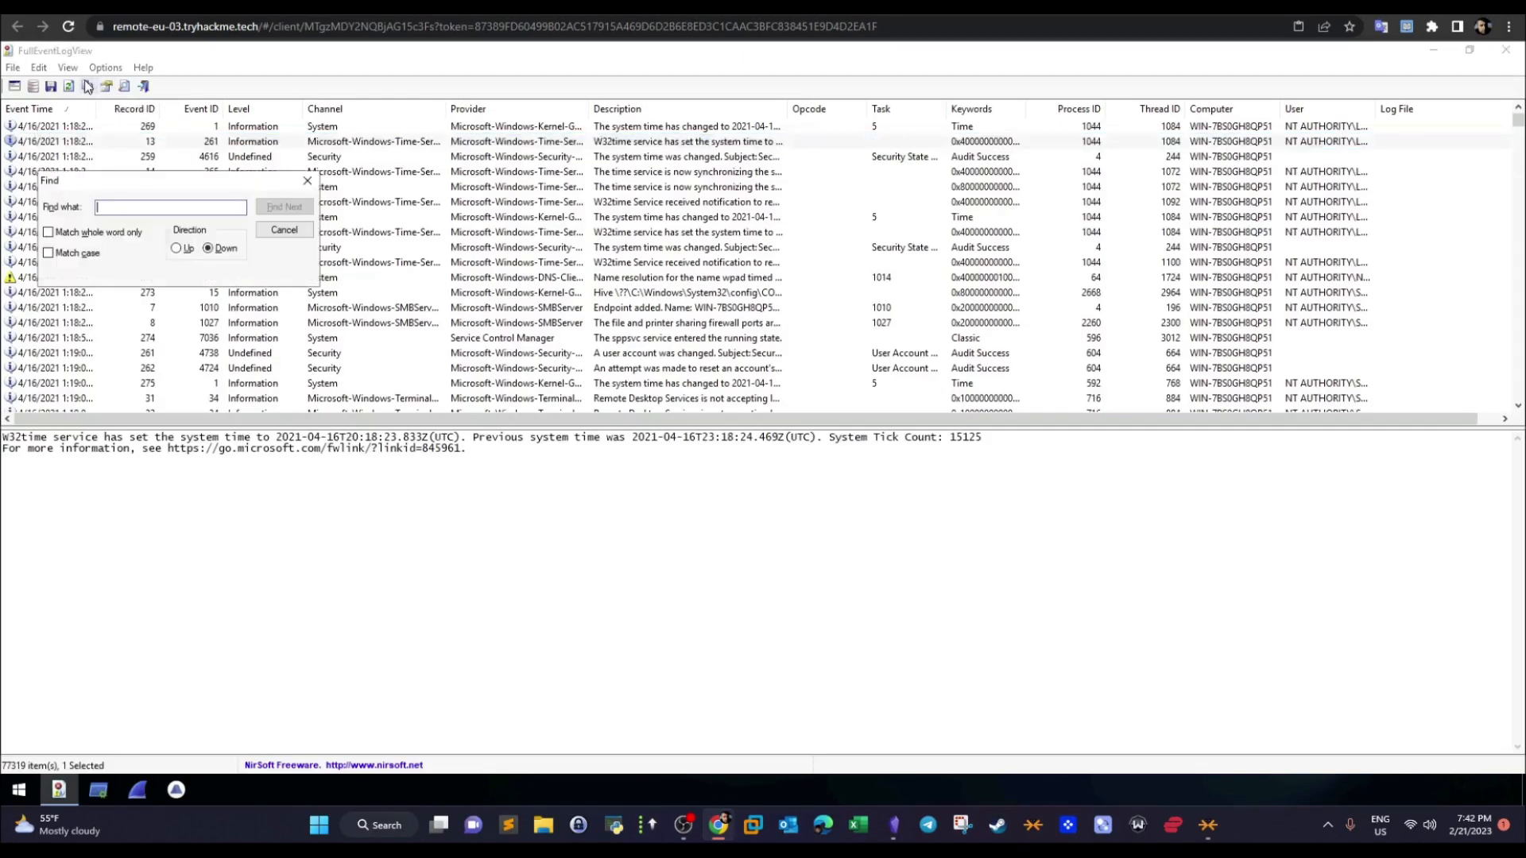
{"action": "type", "text": "2640"}
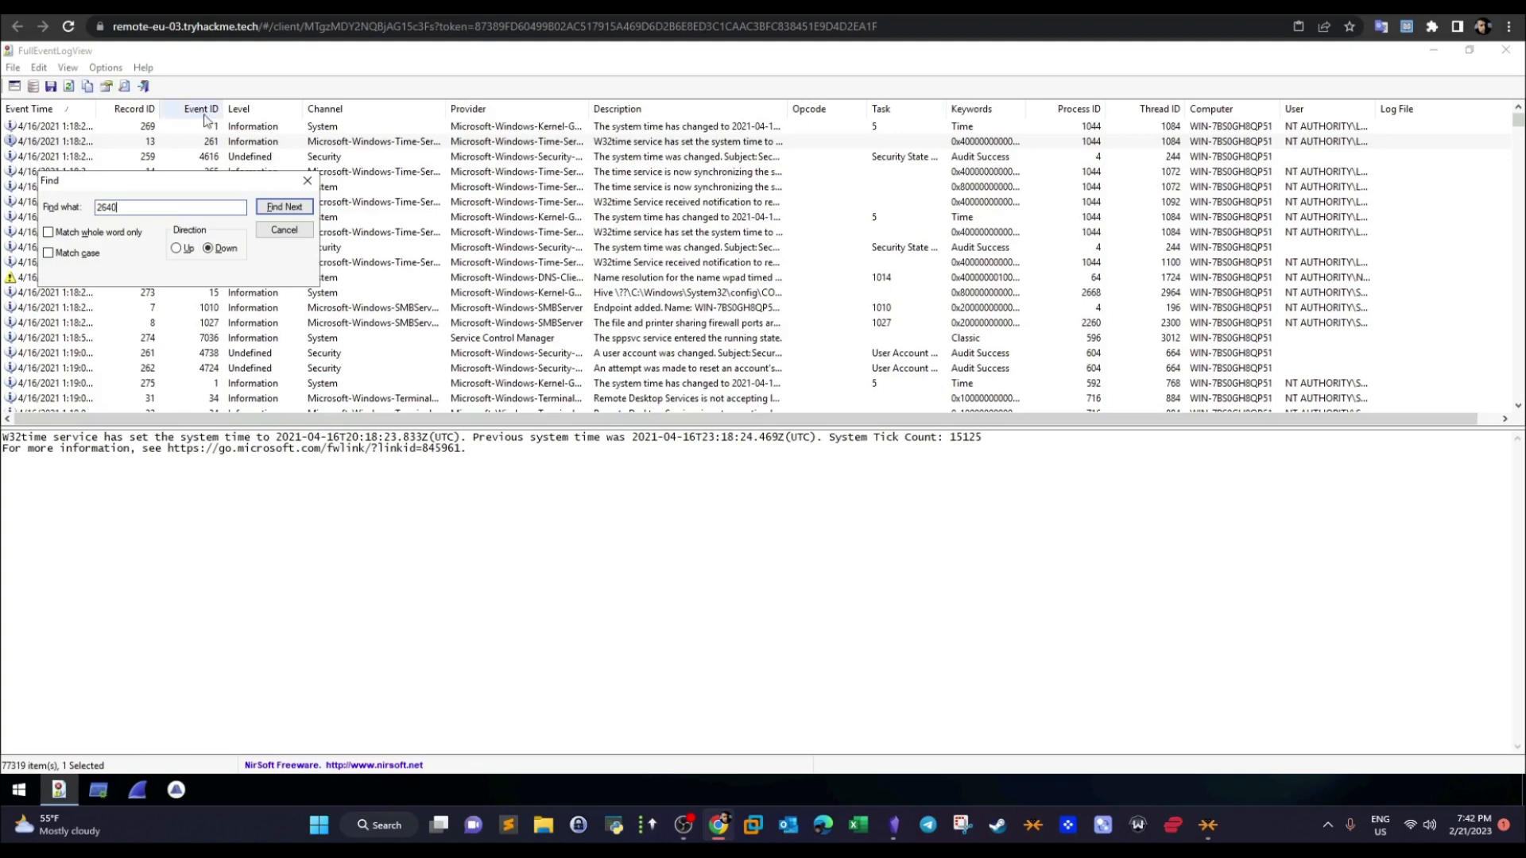
{"action": "left_click", "coordinate": [277, 208]}
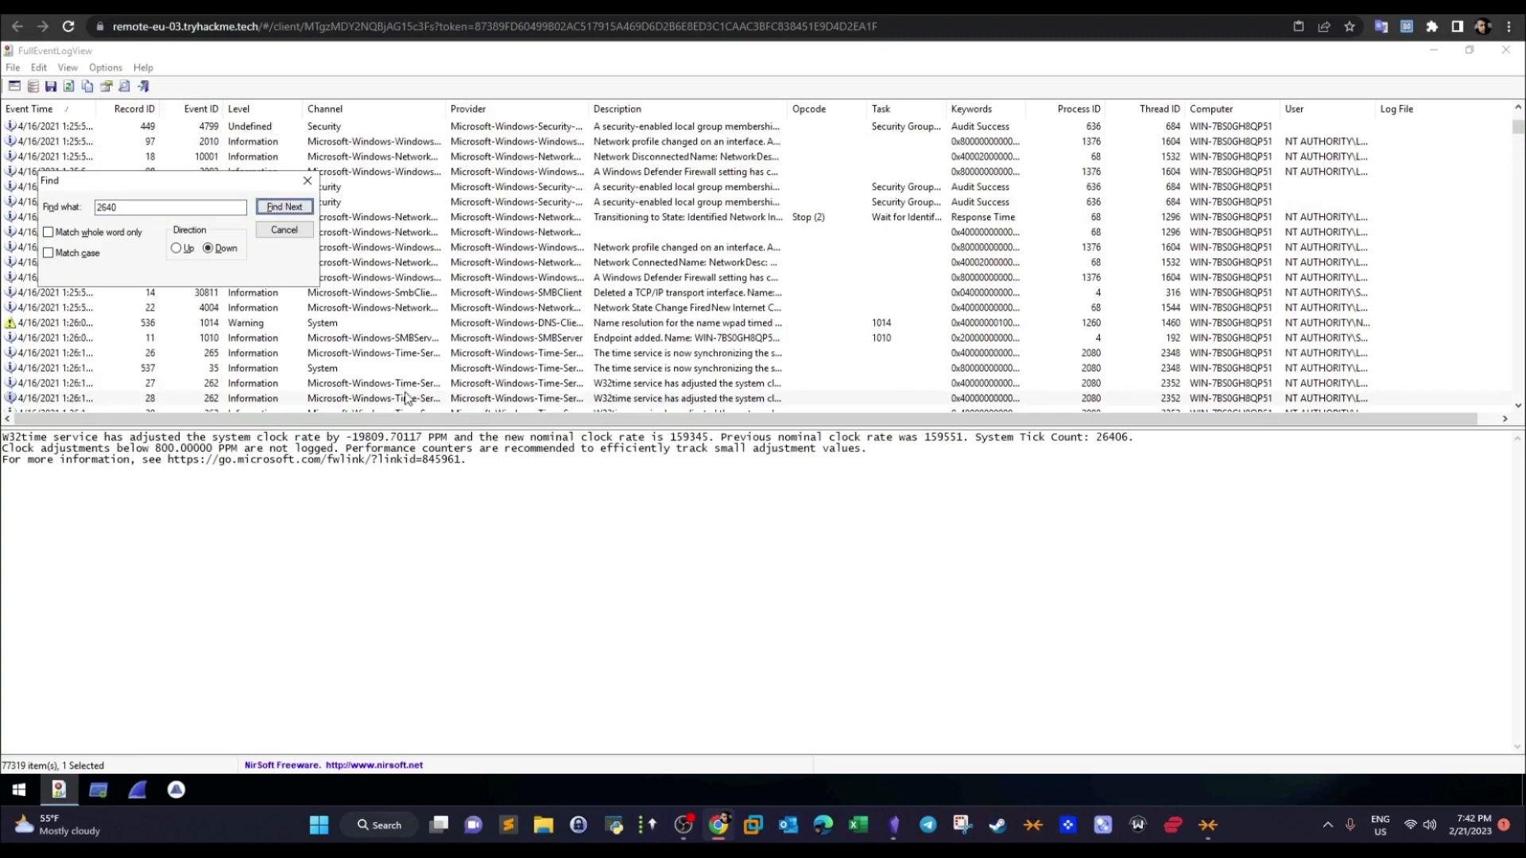
{"action": "left_click", "coordinate": [578, 401]}
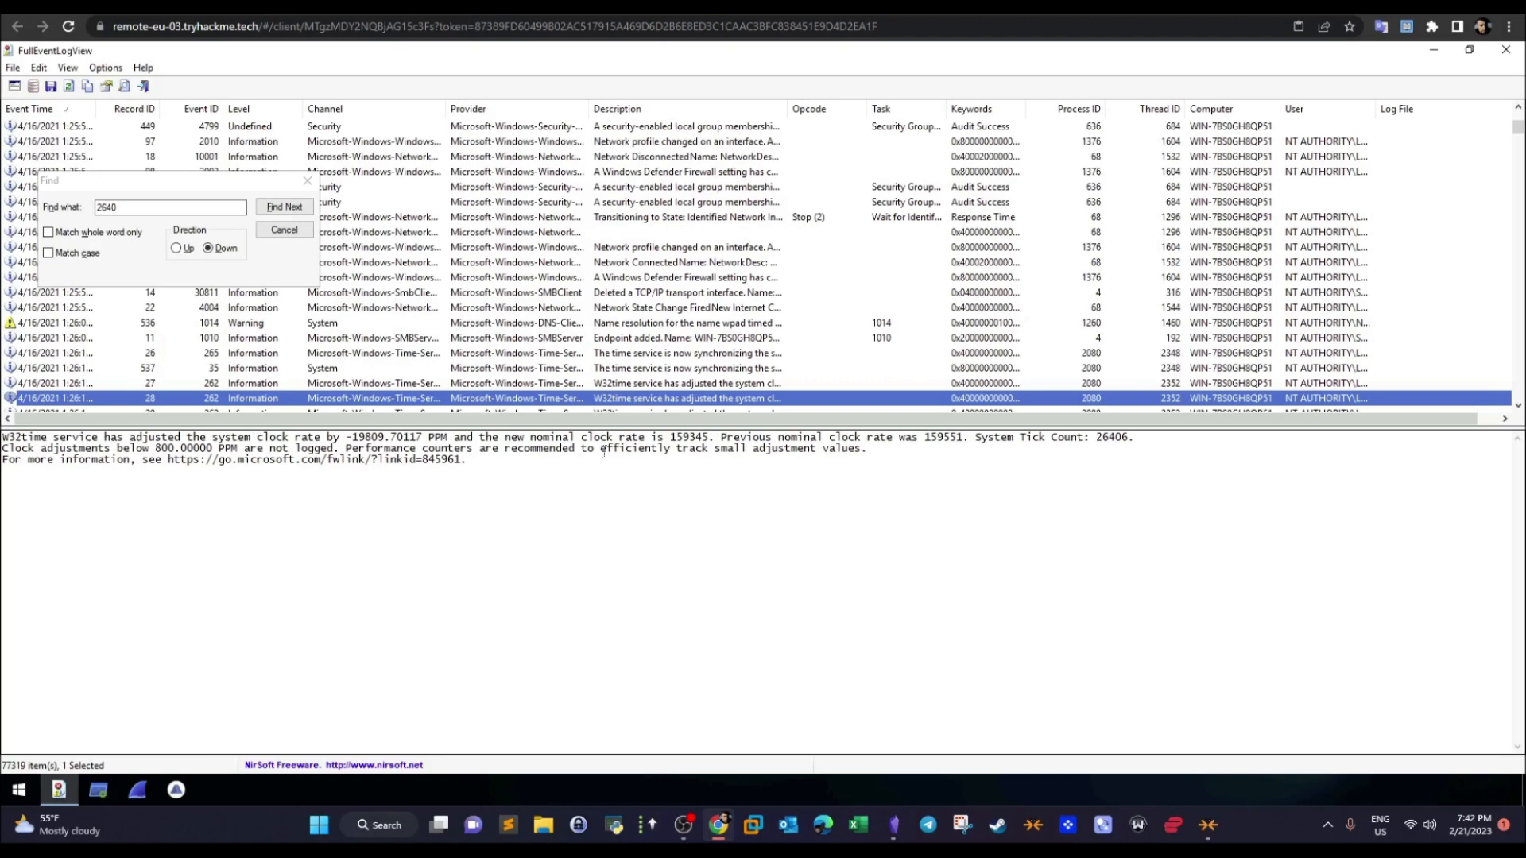
{"action": "left_click", "coordinate": [280, 209]}
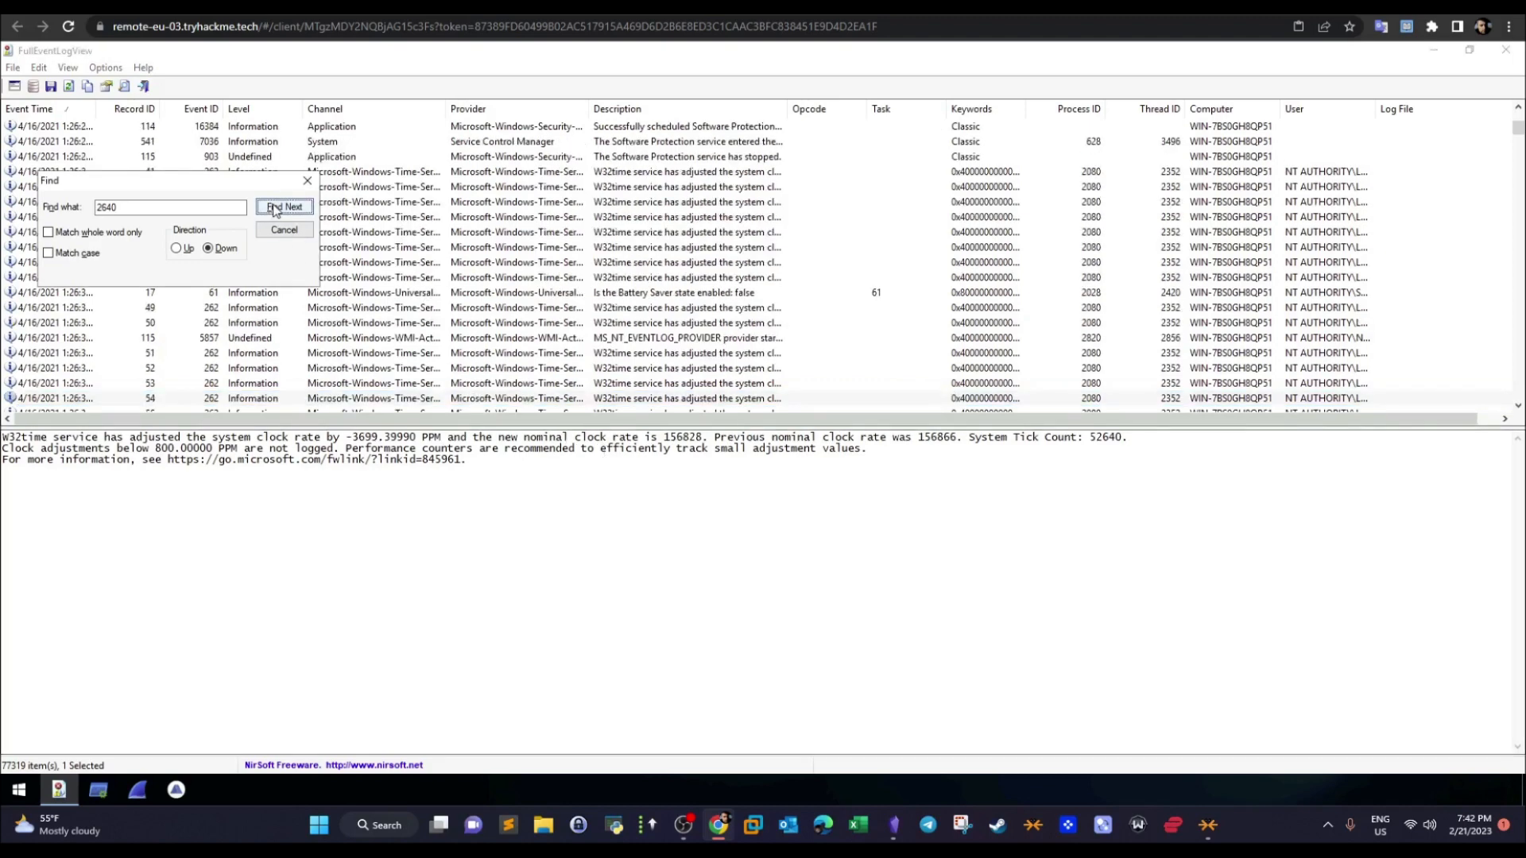
{"action": "left_click", "coordinate": [275, 210]}
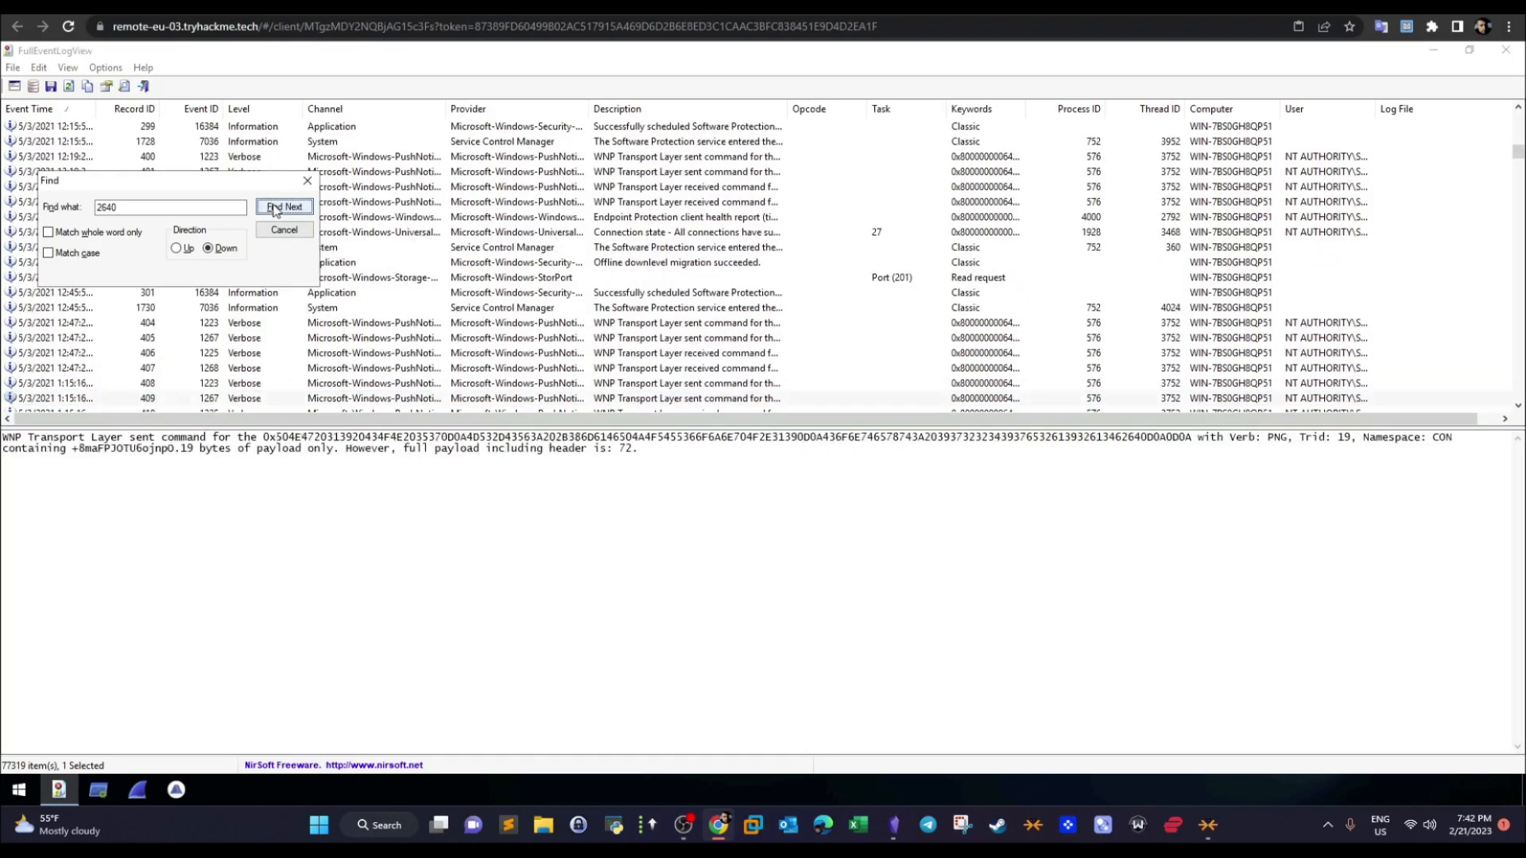
{"action": "left_click", "coordinate": [275, 209]}
{"action": "left_click", "coordinate": [275, 209]}
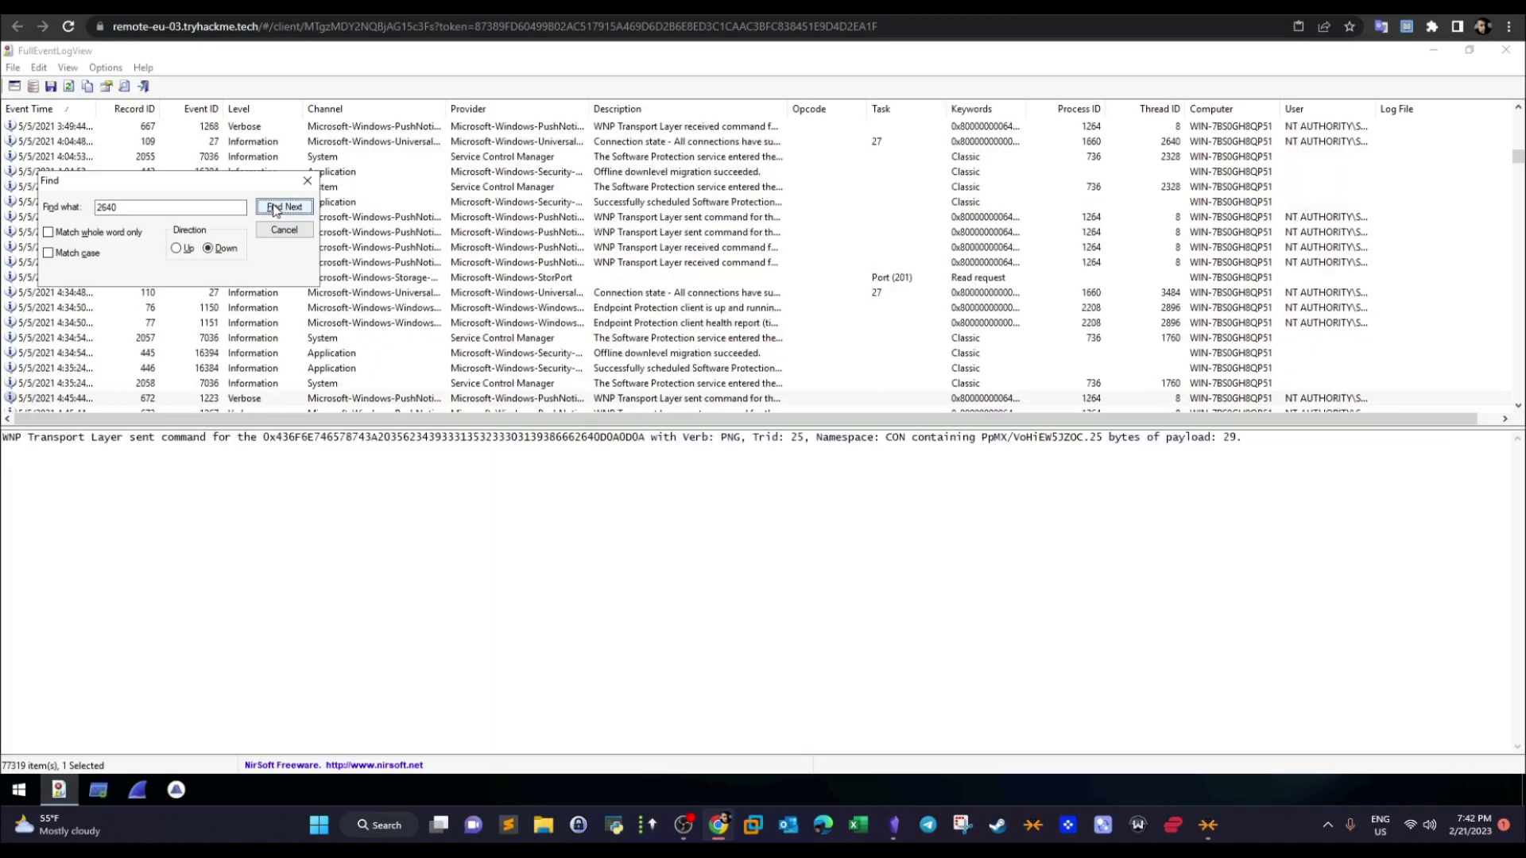
{"action": "left_click", "coordinate": [275, 209]}
{"action": "left_click", "coordinate": [275, 209]}
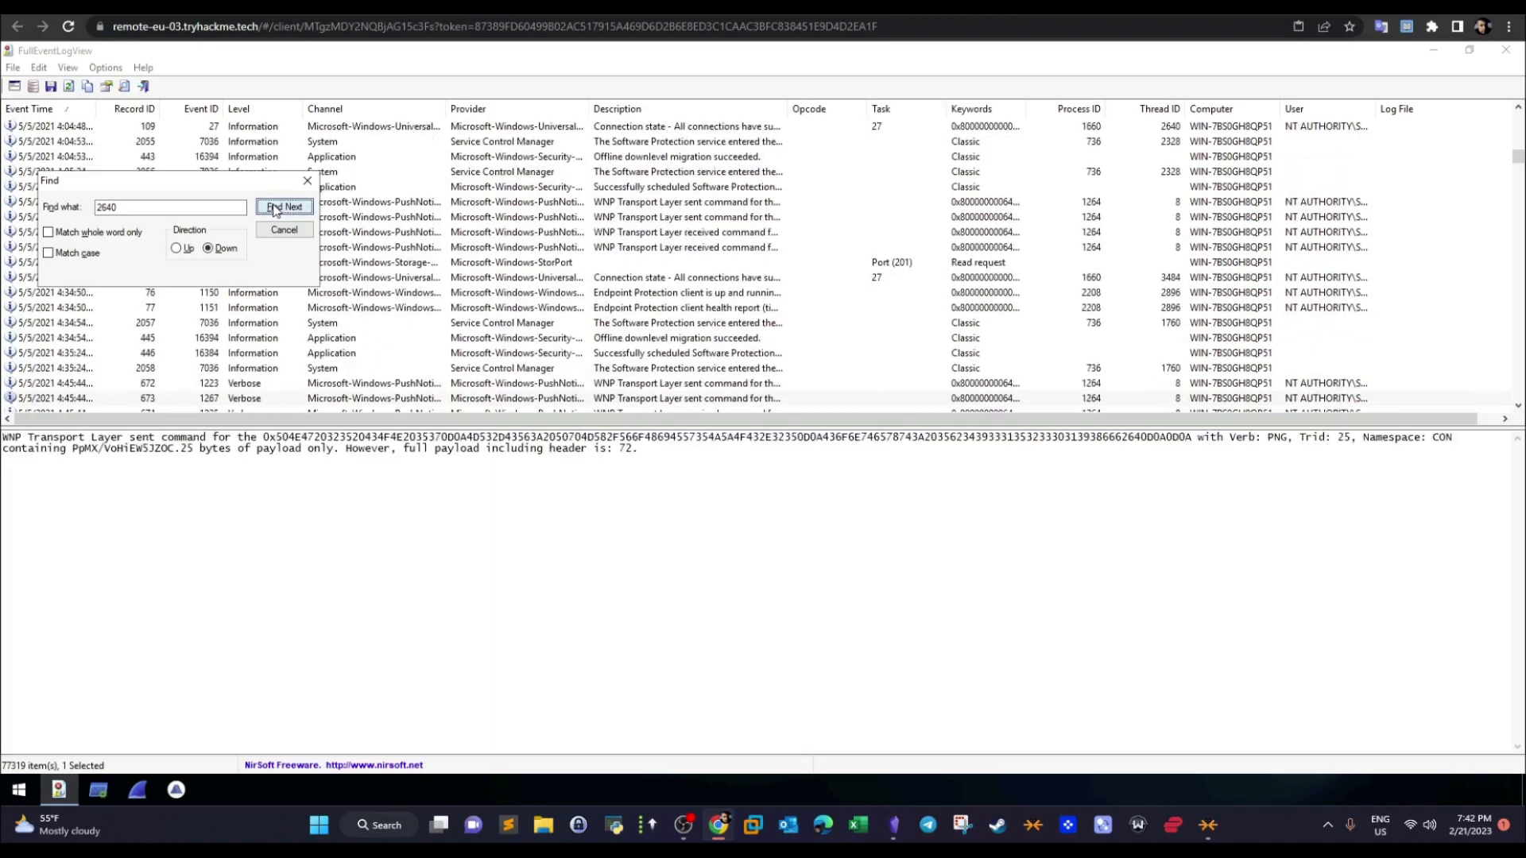
{"action": "left_click", "coordinate": [275, 209]}
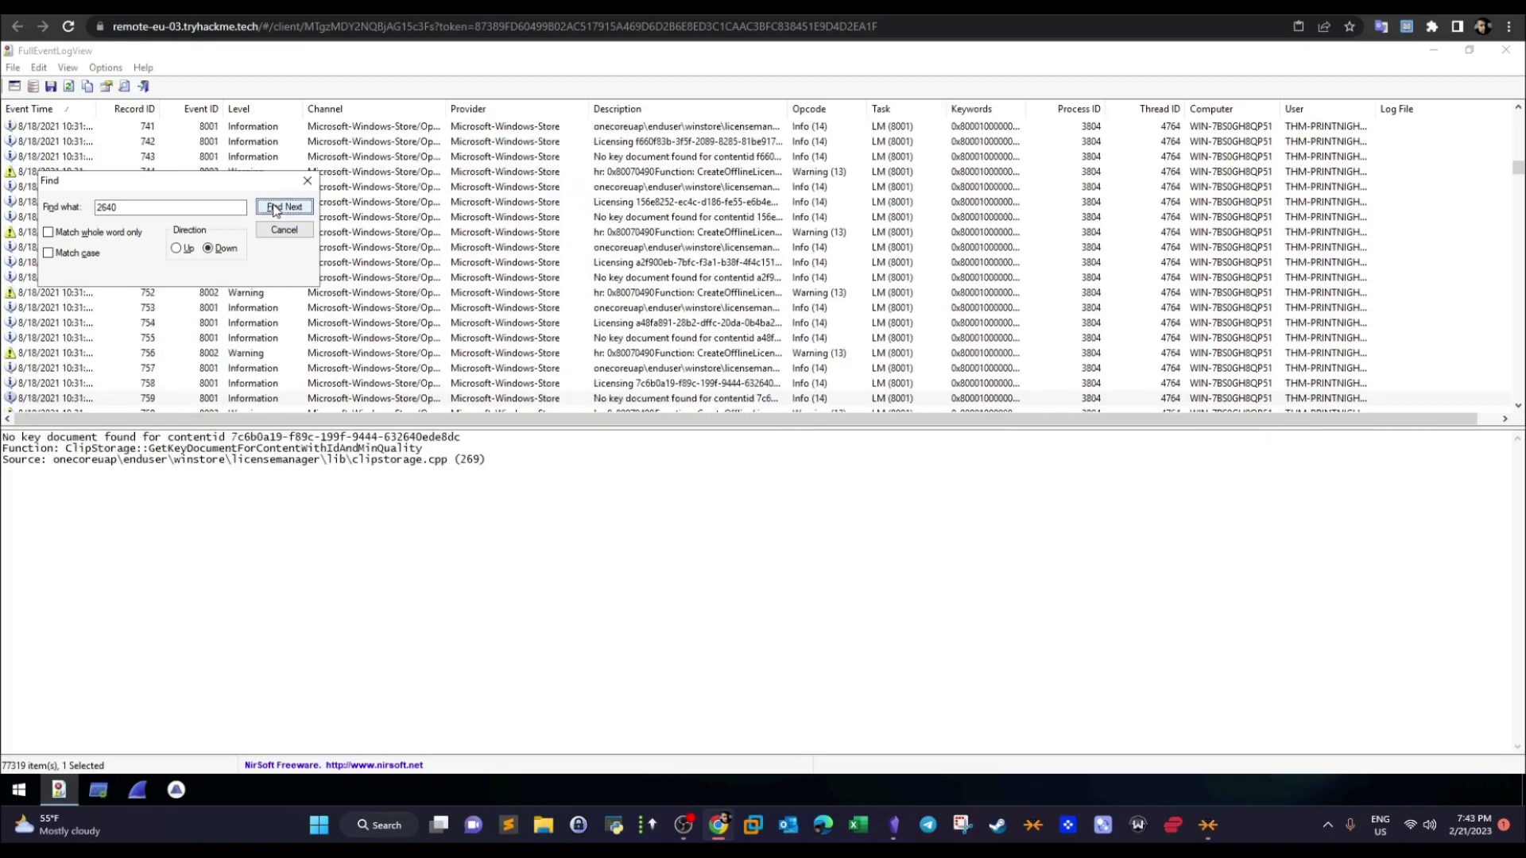
{"action": "left_click", "coordinate": [275, 209]}
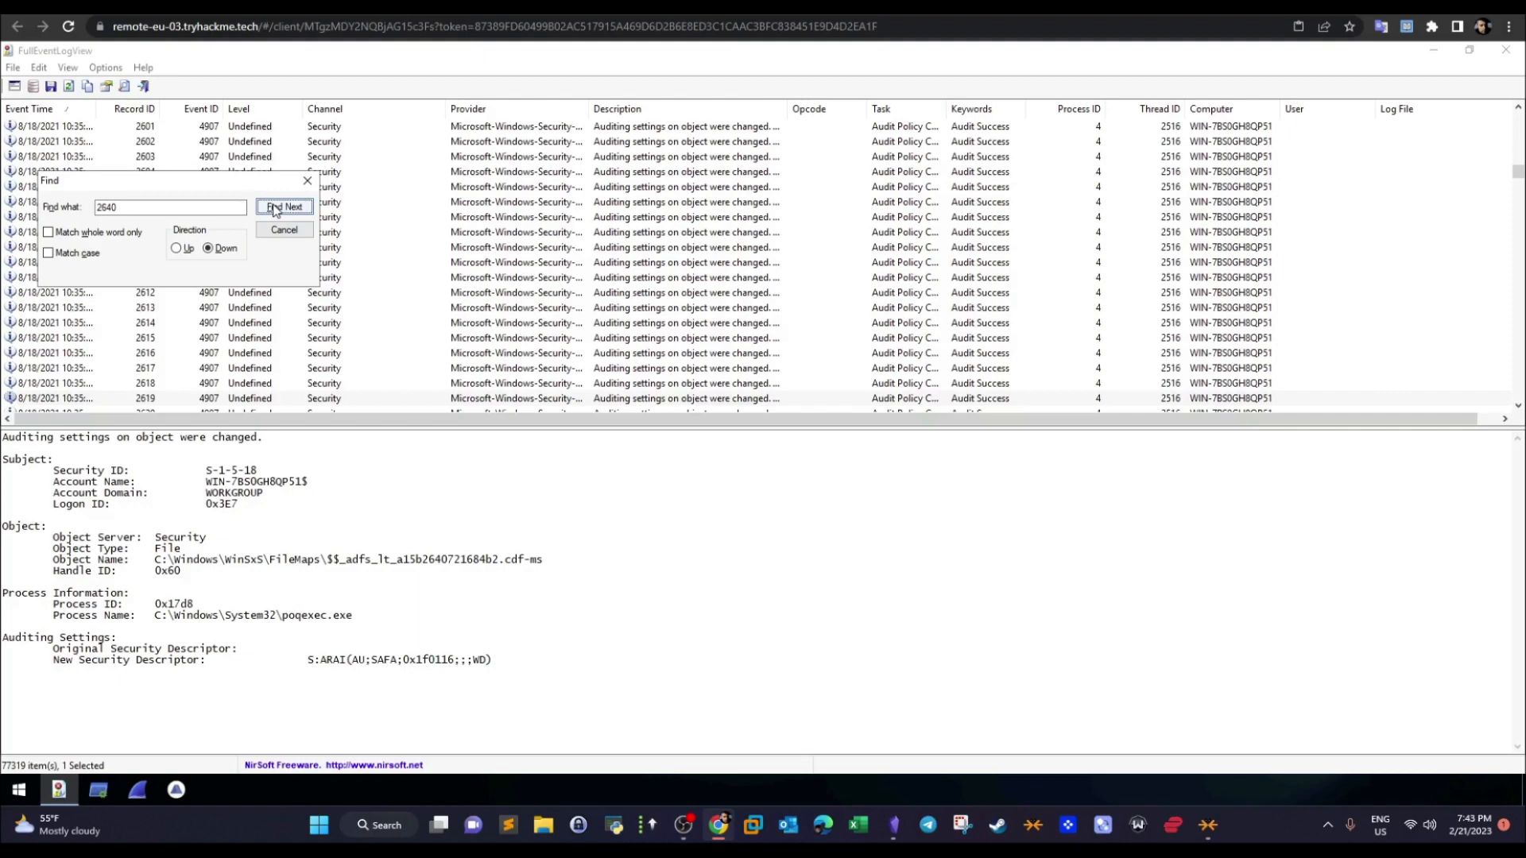
{"action": "left_click", "coordinate": [274, 209]}
- Search the web in a new browser tab for "windows event logs parent process id"
{"action": "key", "text": "ctrl+t"}
{"action": "type", "text": "windows event"}
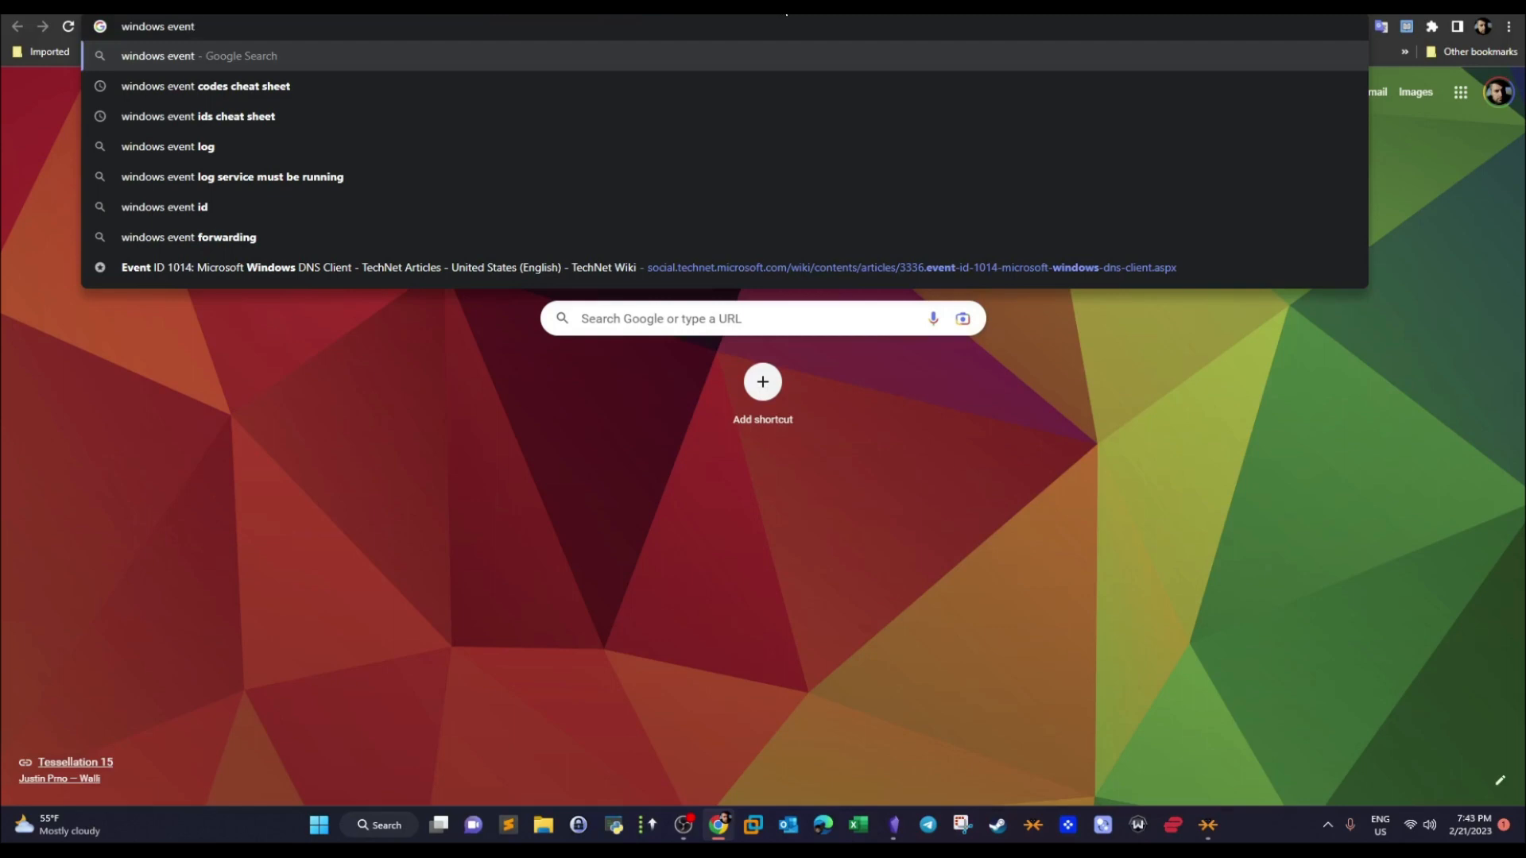
{"action": "type", "text": " logs paren"}
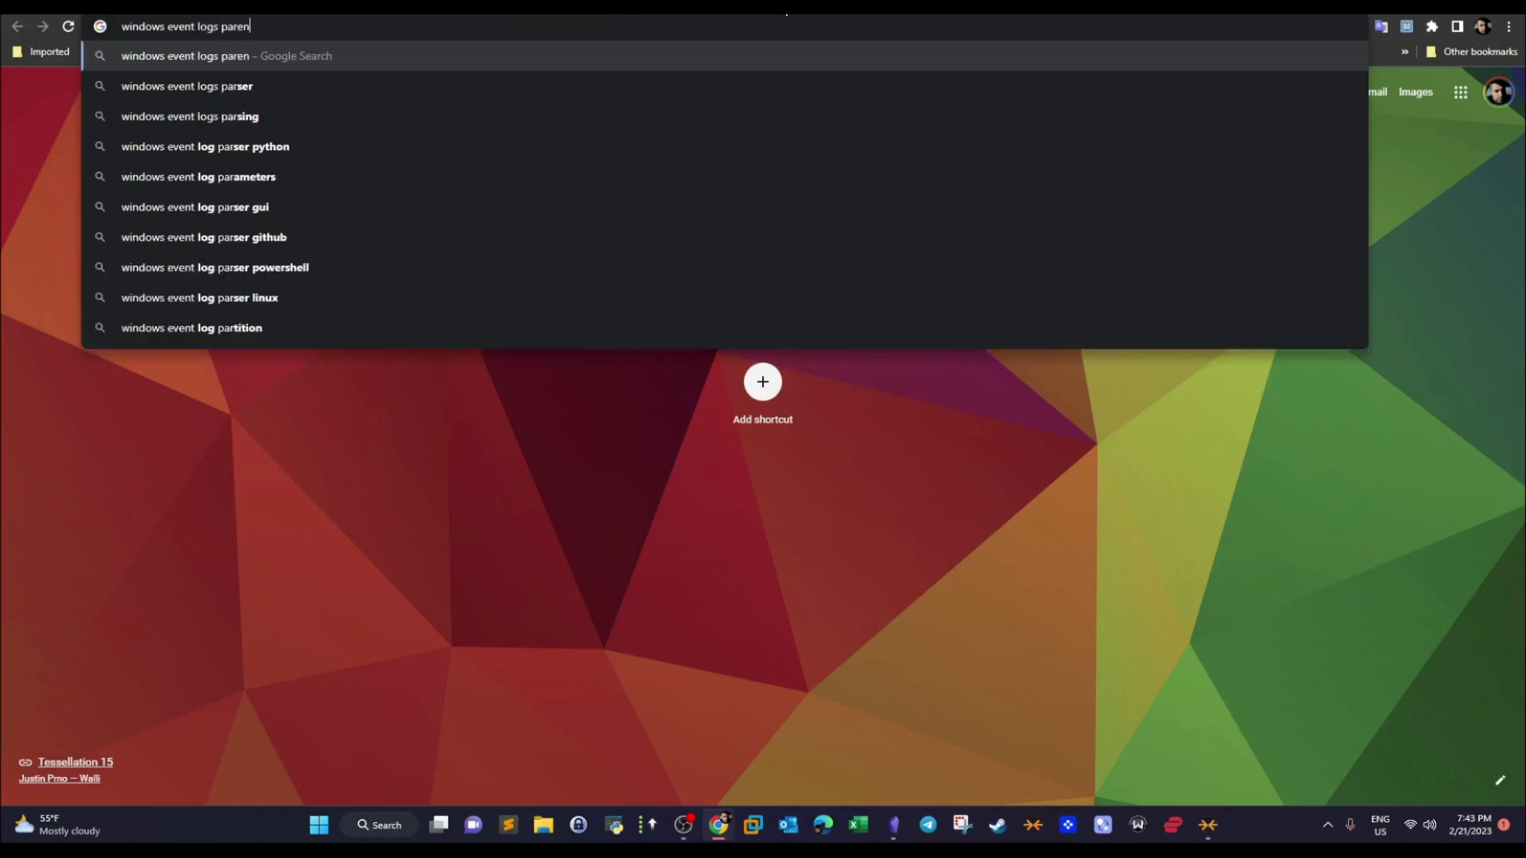
{"action": "type", "text": "t process id"}
{"action": "key", "text": "Return"}
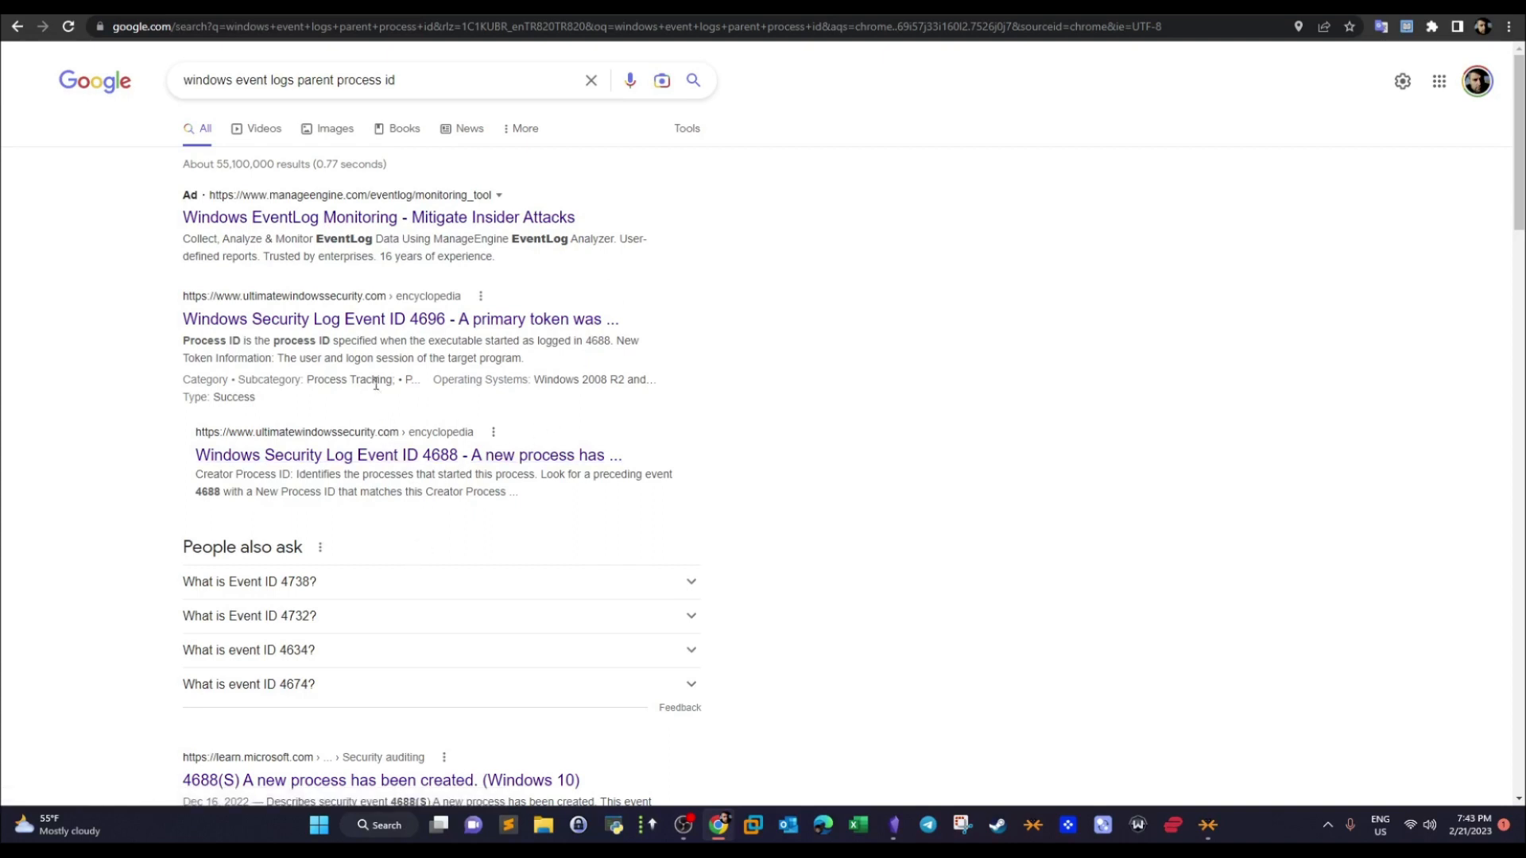
- Refine the web search to "windows event parent process id field", adding "field" and removing "logs"
{"action": "left_click", "coordinate": [444, 85]}
{"action": "type", "text": "field"}
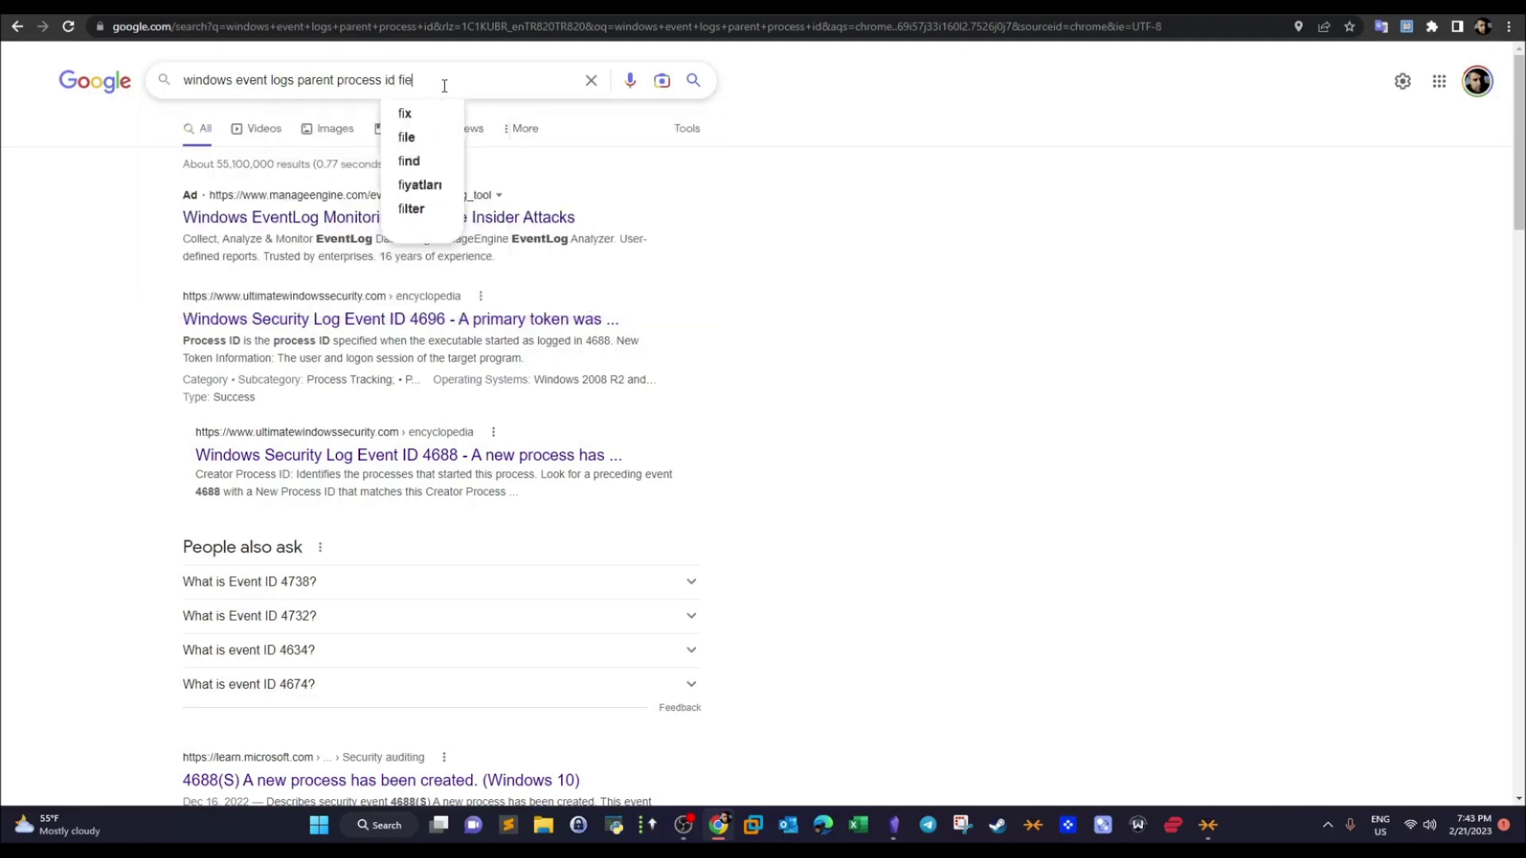
{"action": "key", "text": "Return"}
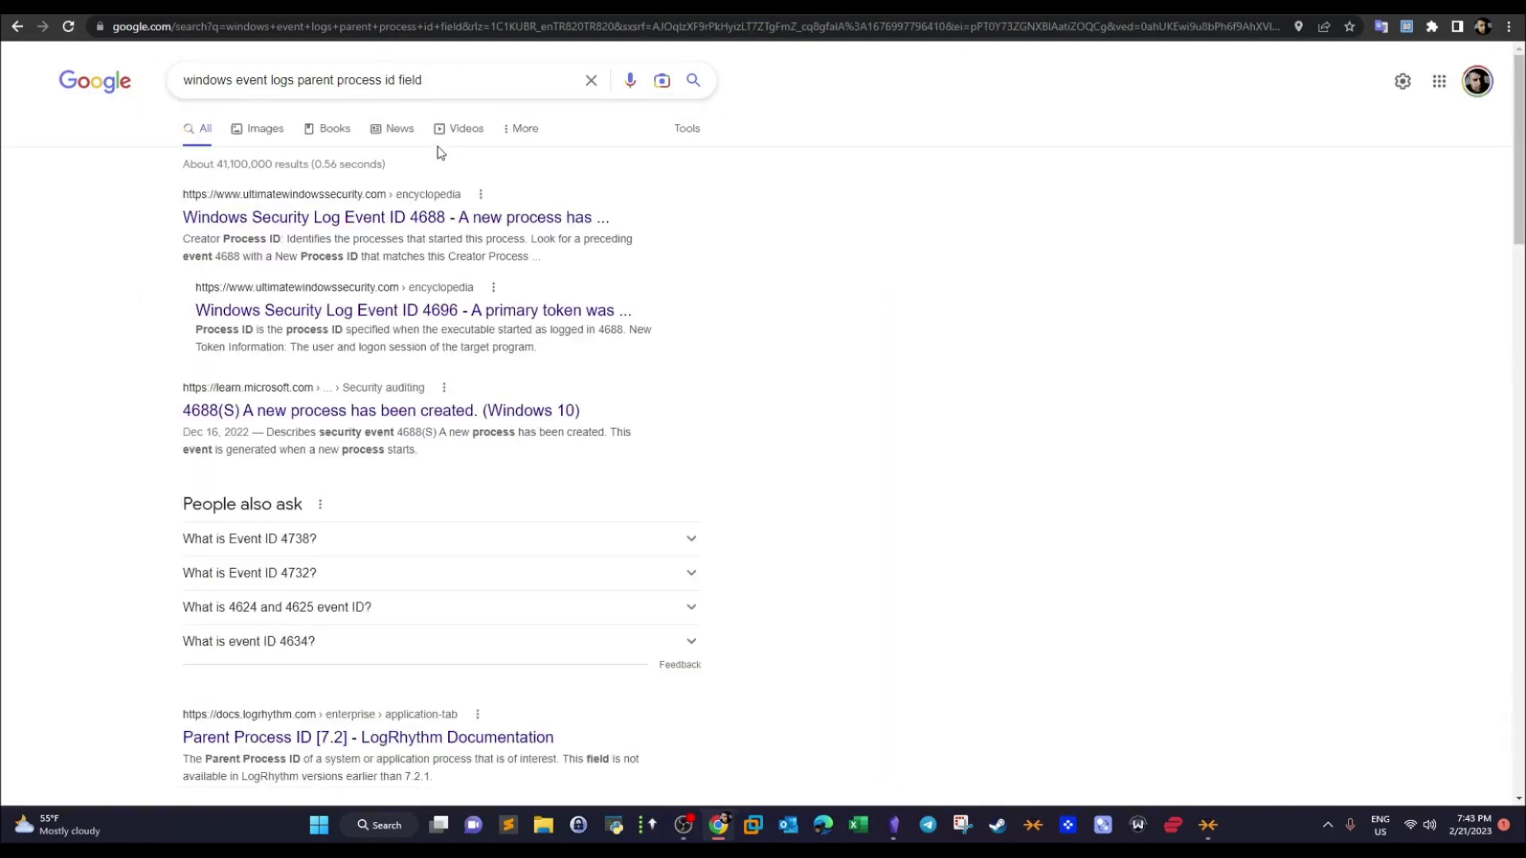
{"action": "left_click", "coordinate": [449, 312]}
{"action": "double_click", "coordinate": [272, 82]}
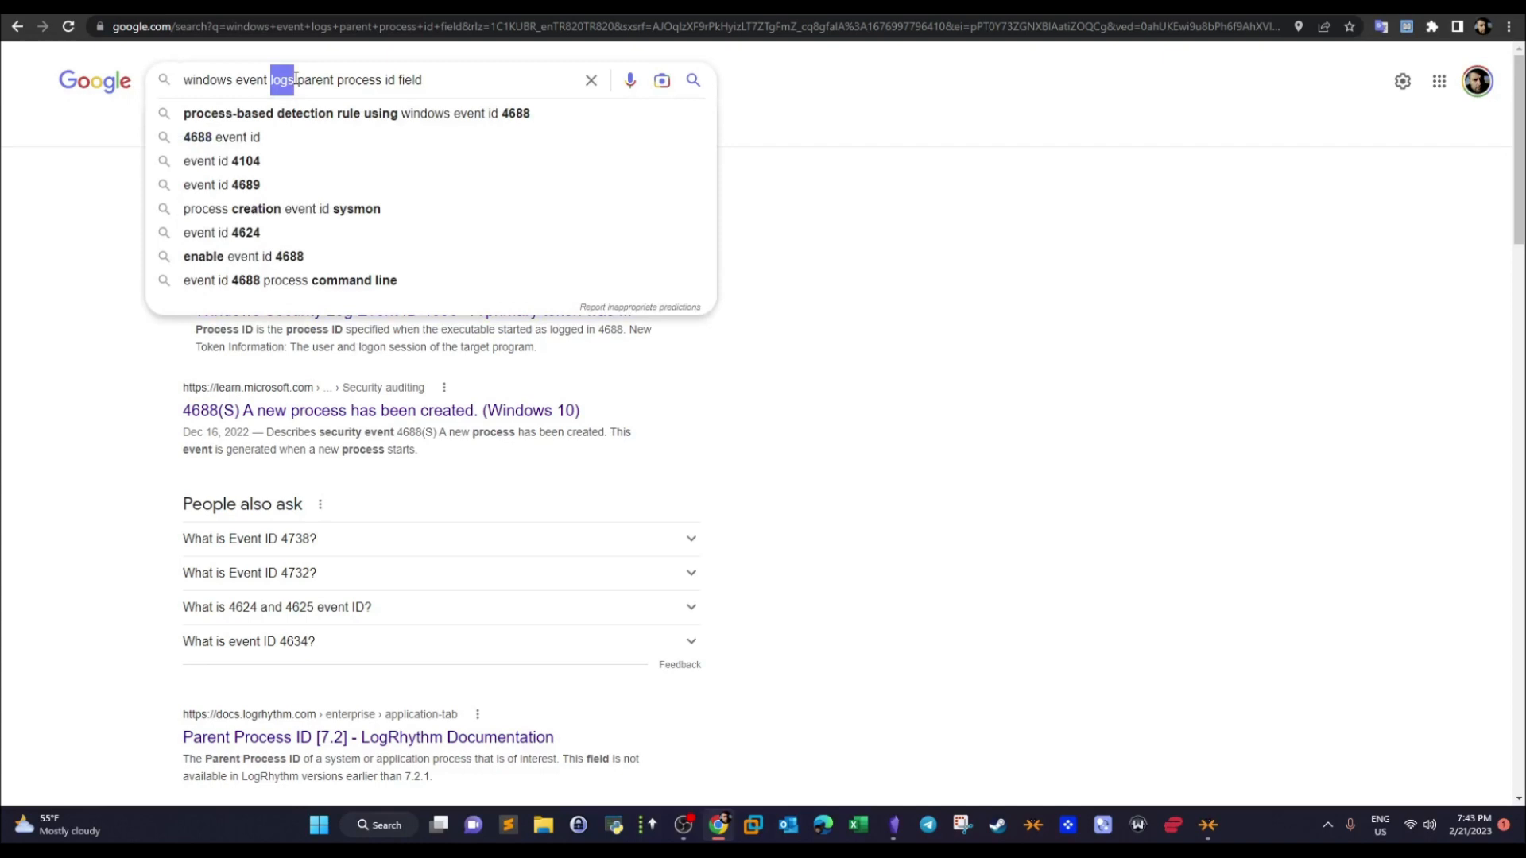
{"action": "key", "text": "BackSpace"}
{"action": "key", "text": "Return"}
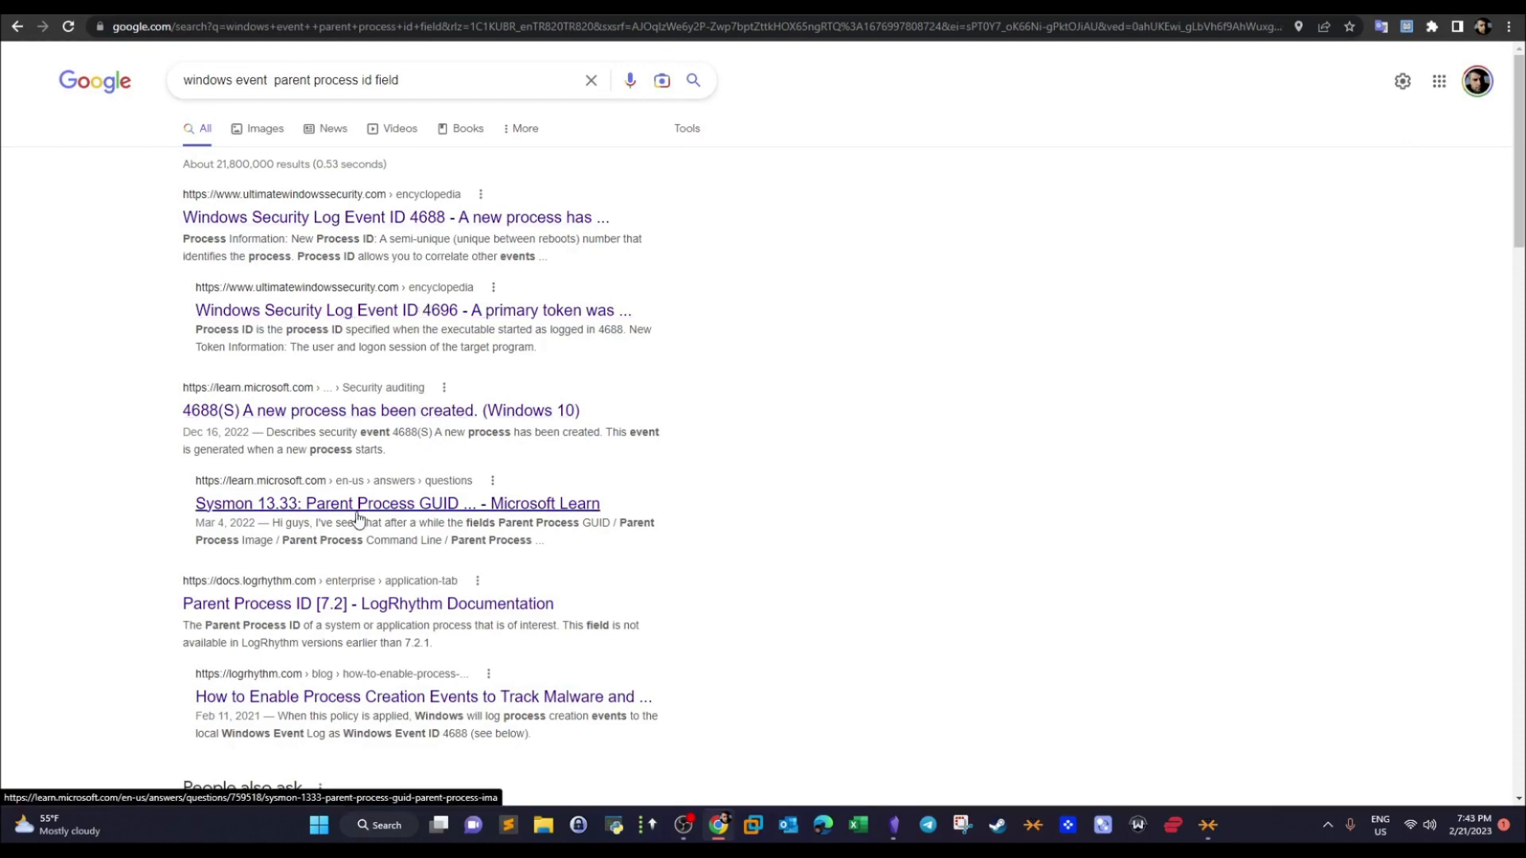
- Skip the LogRhythm result, open Microsoft's article on event 4688, and highlight the ProcessId field name in its Event XML
{"action": "left_click", "coordinate": [358, 604]}
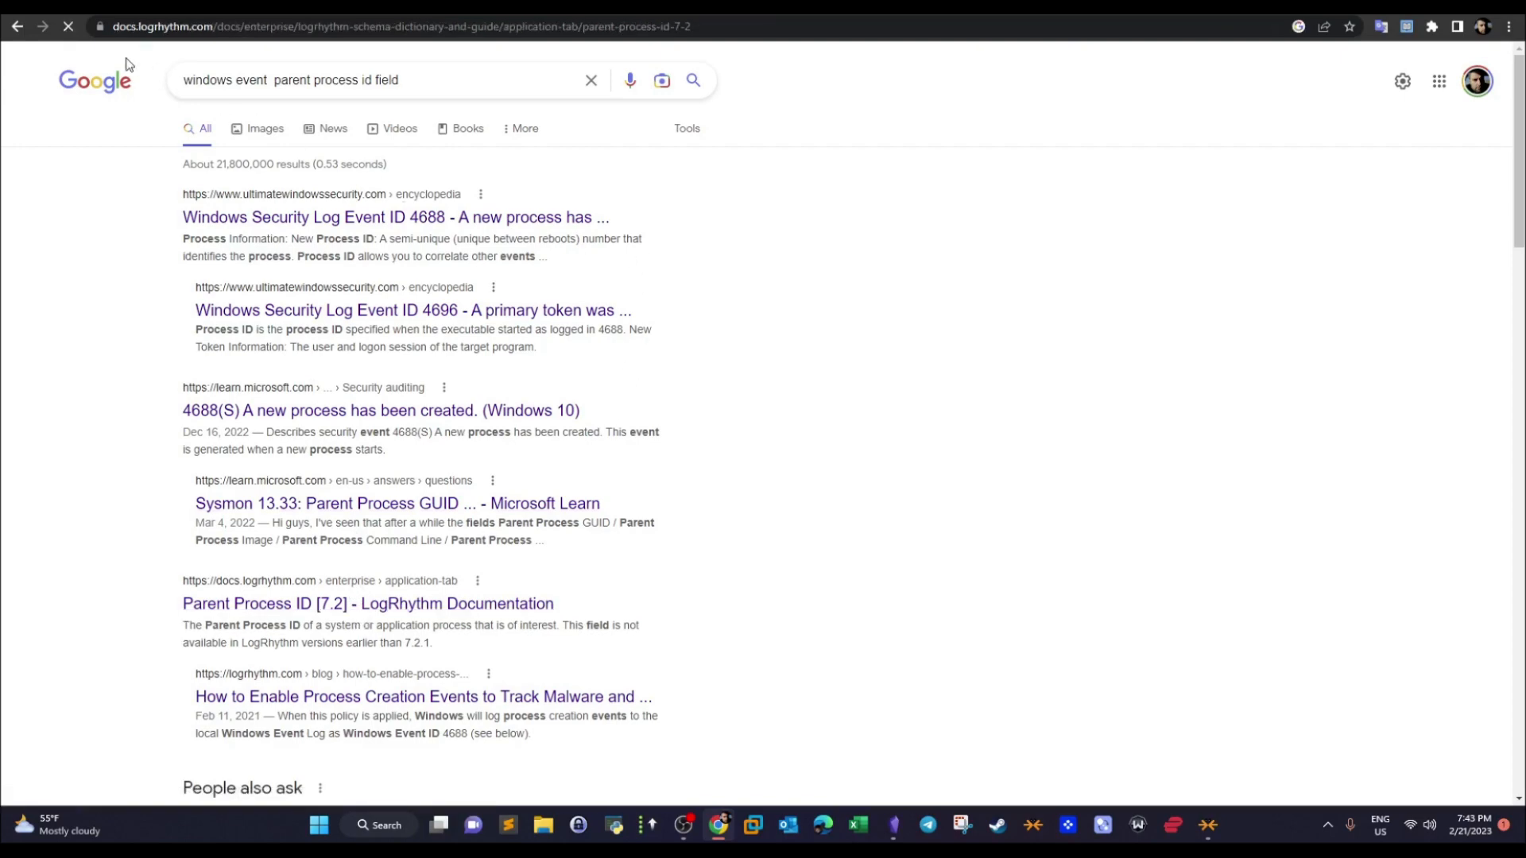
{"action": "left_click", "coordinate": [17, 26]}
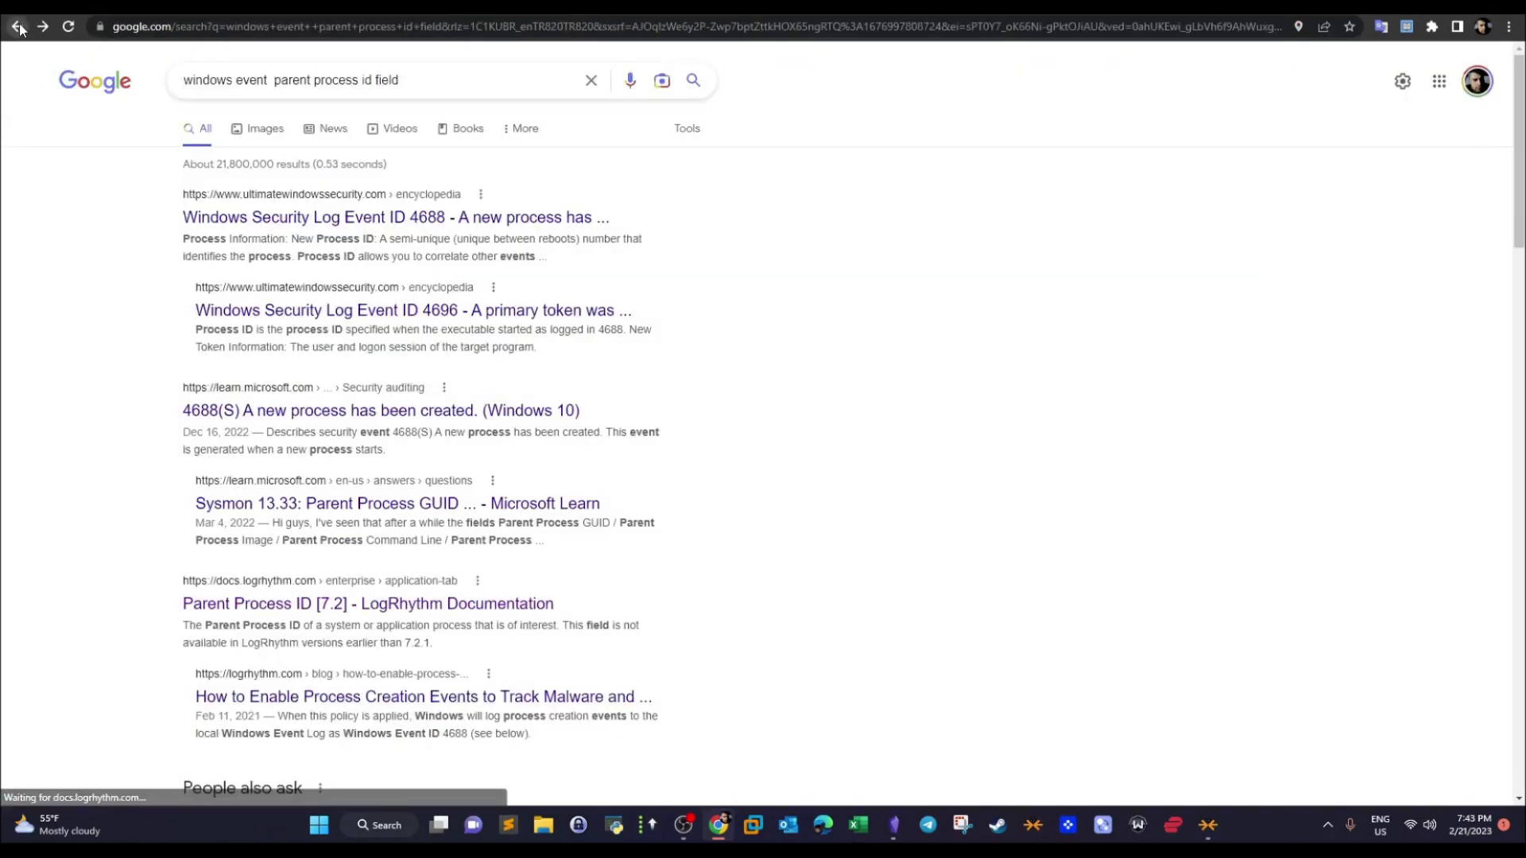
{"action": "left_click", "coordinate": [379, 407]}
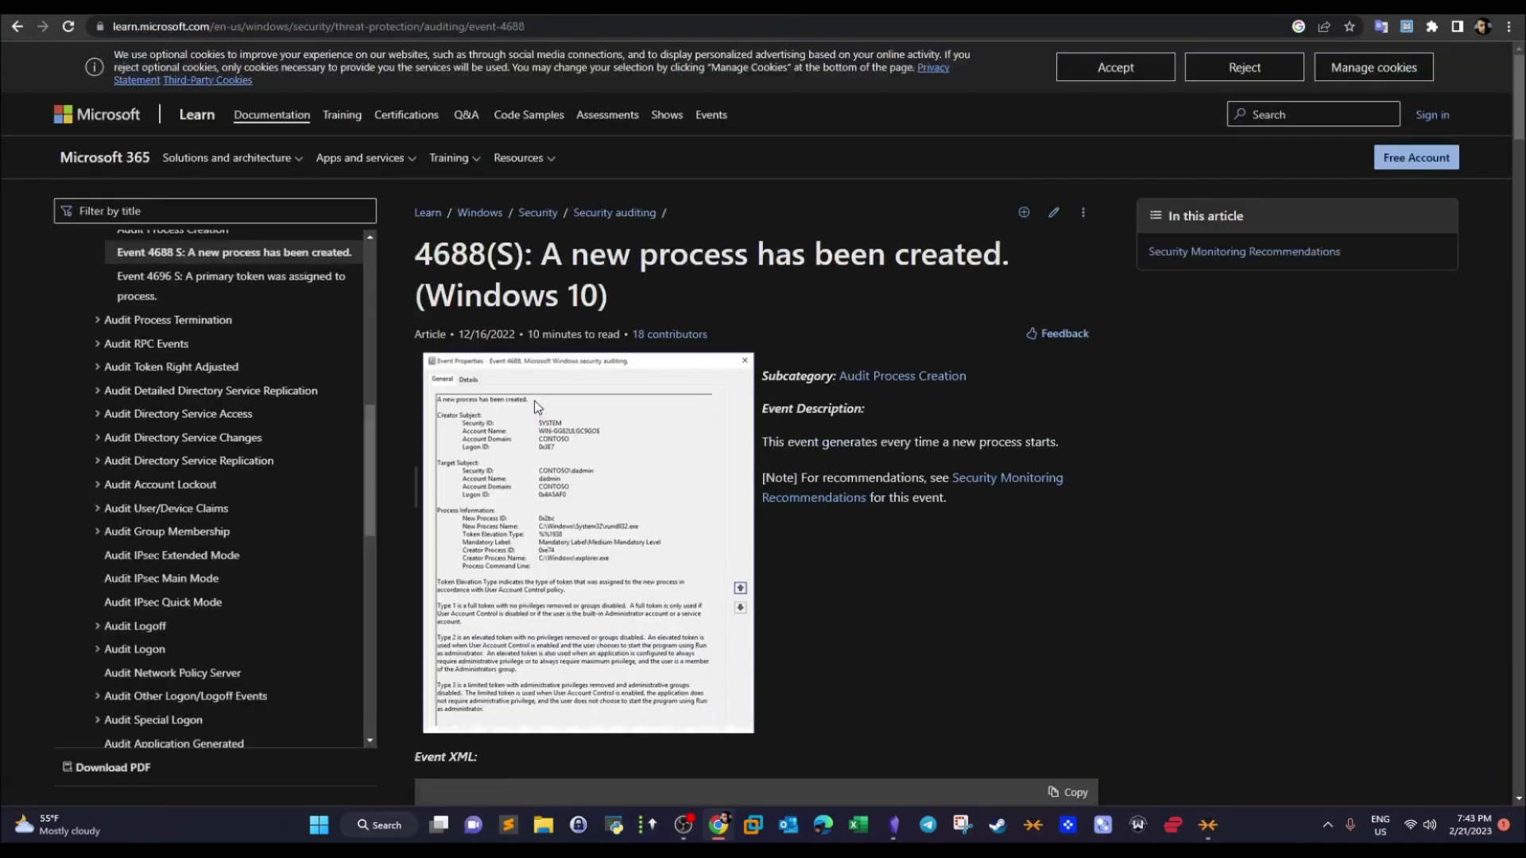
{"action": "left_click_drag", "start_coordinate": [1519, 103], "coordinate": [1499, 181]}
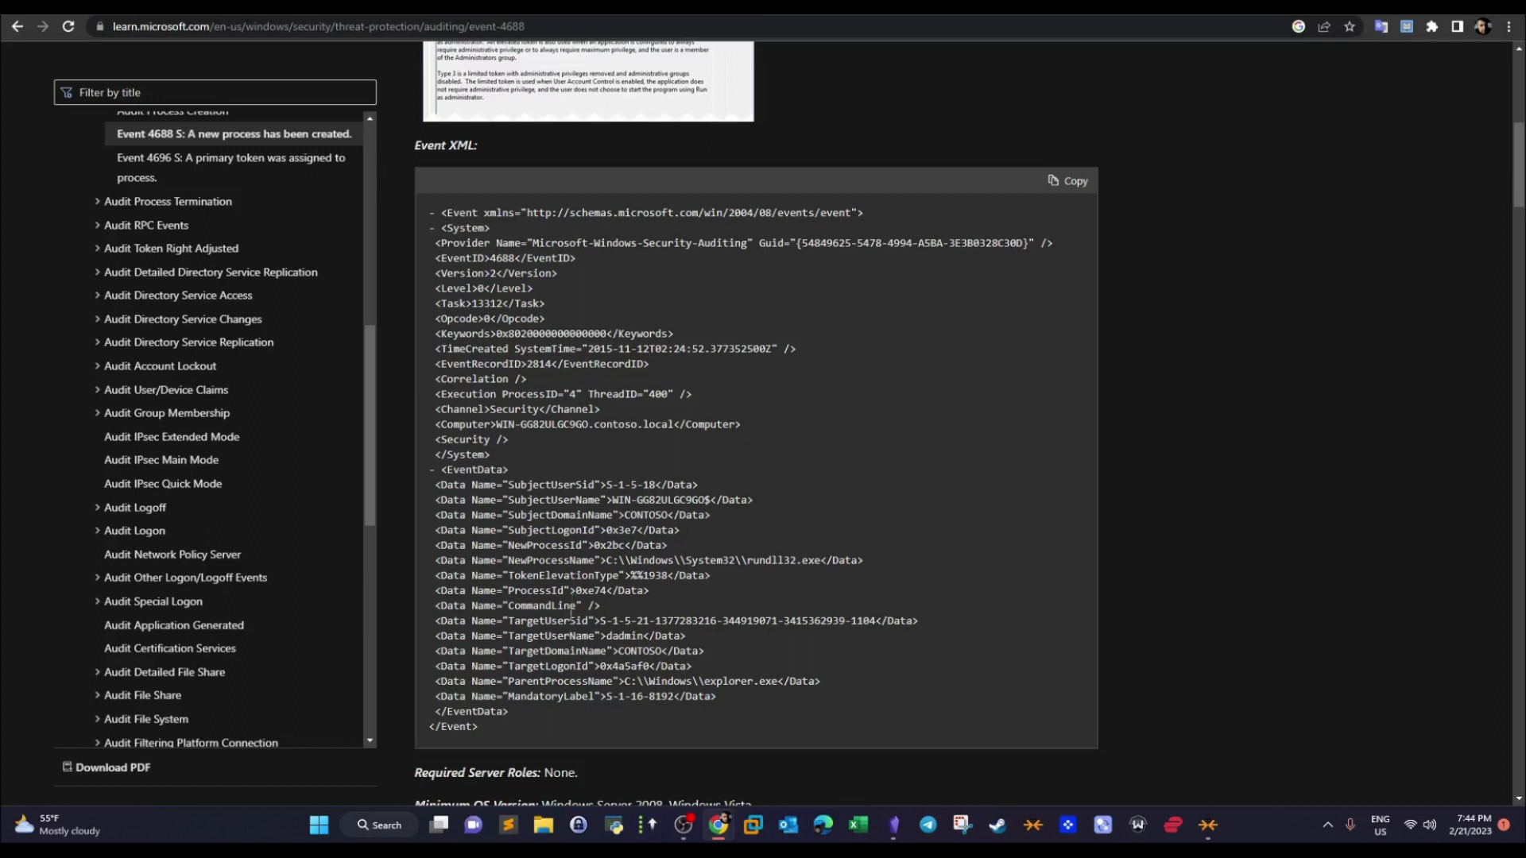
{"action": "left_click_drag", "start_coordinate": [564, 592], "coordinate": [509, 592]}
- Return to FullEventLogView and search the events for ParentProcessId instead of 2640
{"action": "left_click", "coordinate": [767, 6]}
{"action": "left_click", "coordinate": [134, 208]}
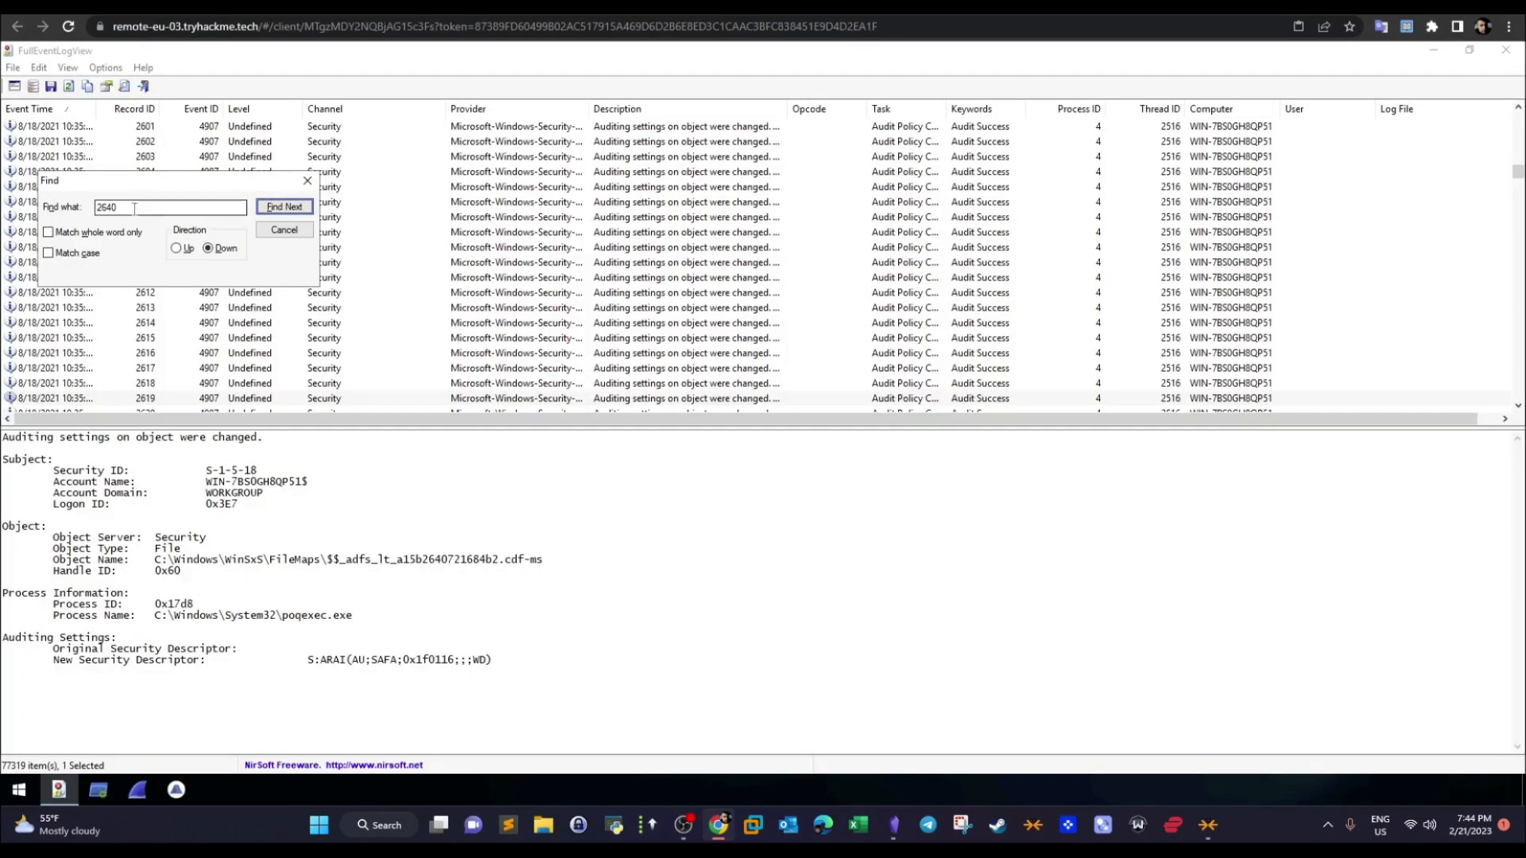
{"action": "key", "text": "ctrl+a"}
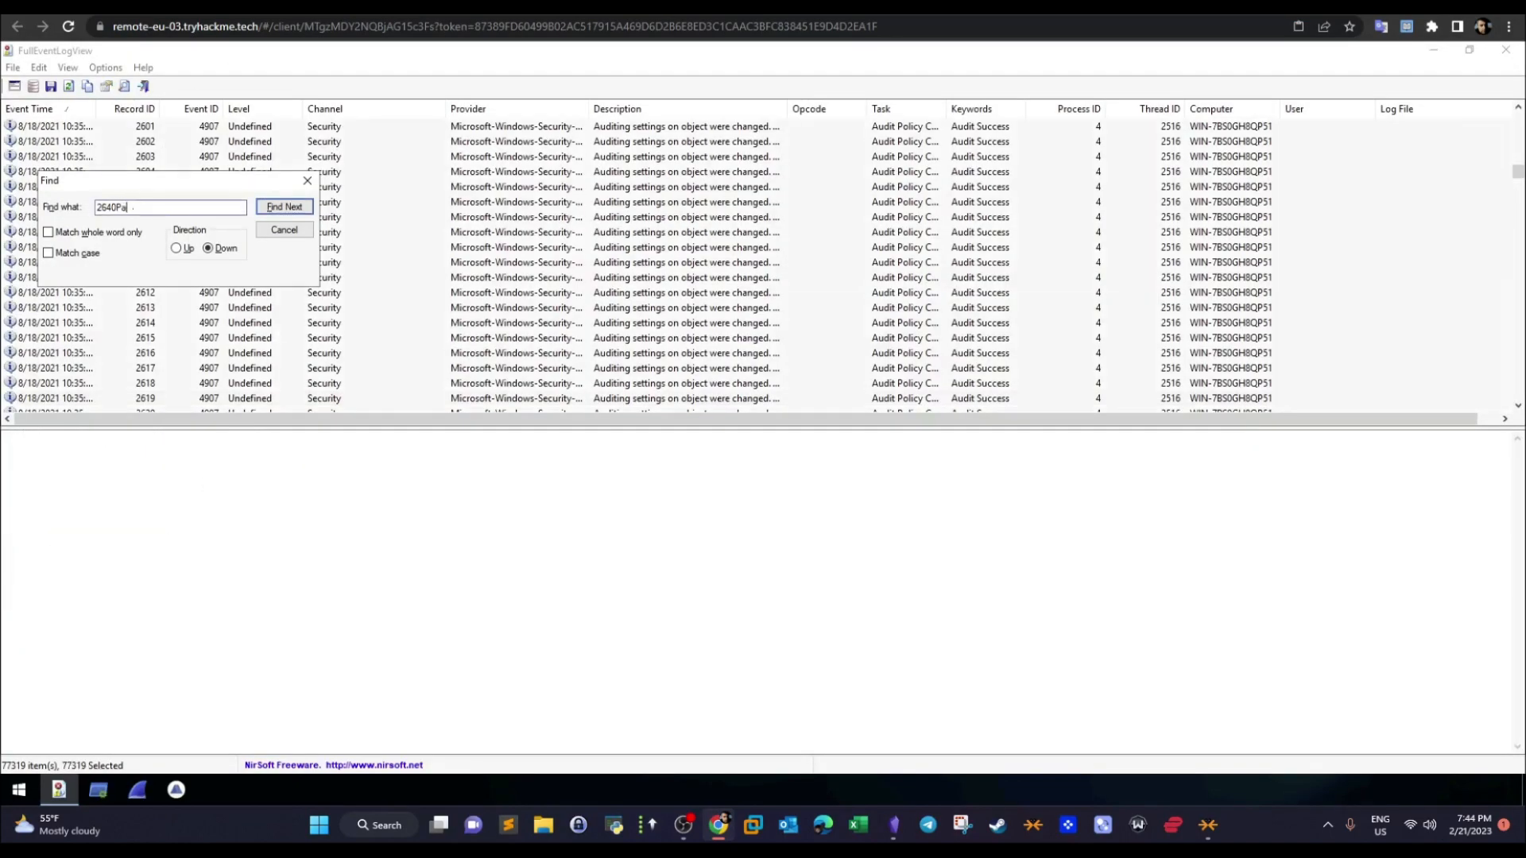
{"action": "key", "text": "BackSpace"}
{"action": "key", "text": "BackSpace"}
{"action": "key", "text": "BackSpace"}
{"action": "key", "text": "BackSpace"}
{"action": "type", "text": "ParentProcessId"}
{"action": "left_click", "coordinate": [280, 208]}
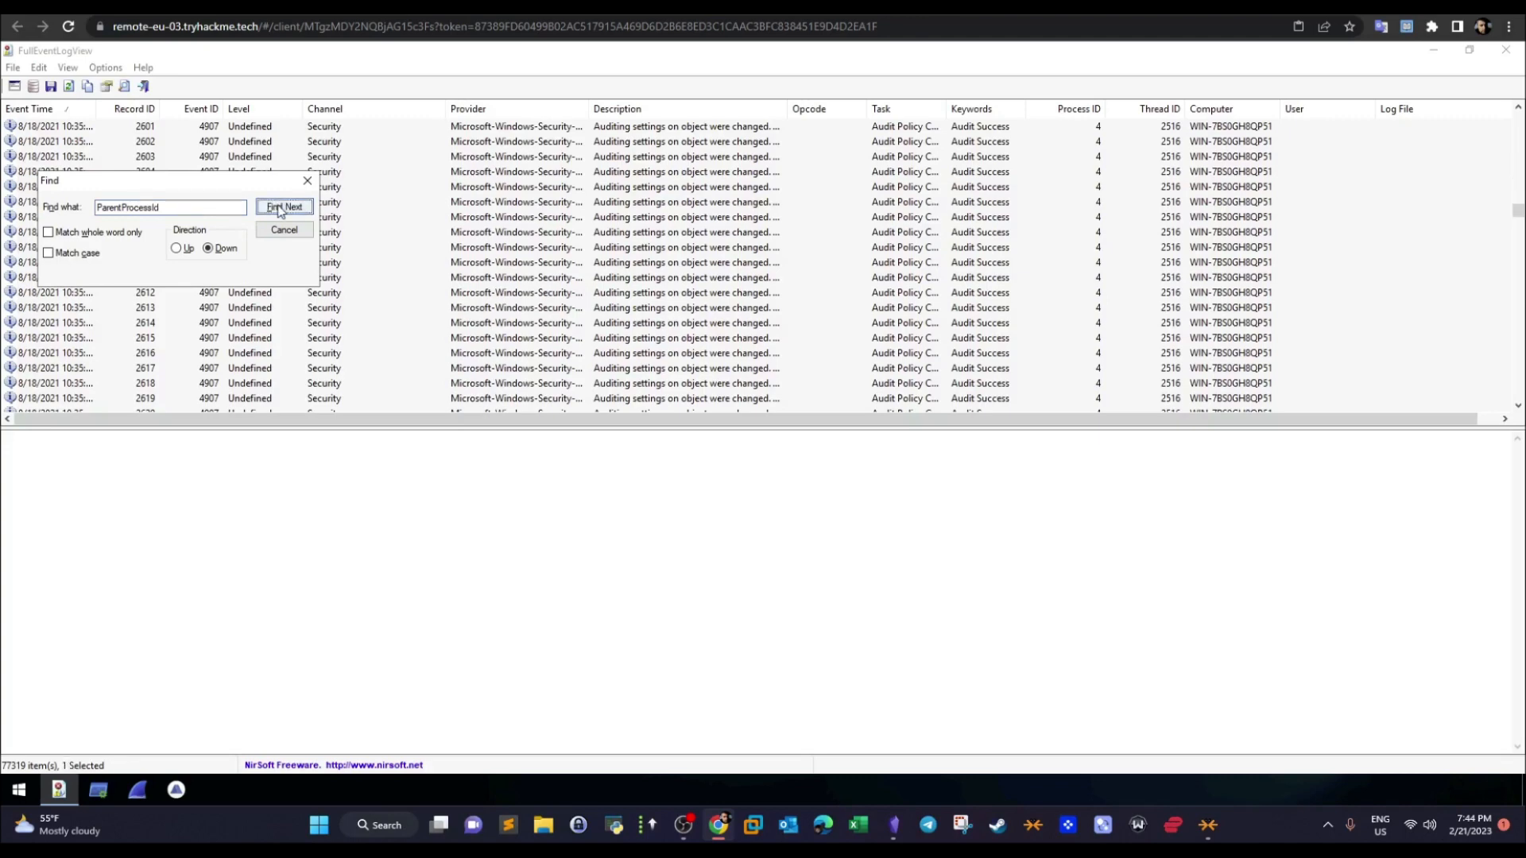
{"action": "left_click", "coordinate": [280, 208]}
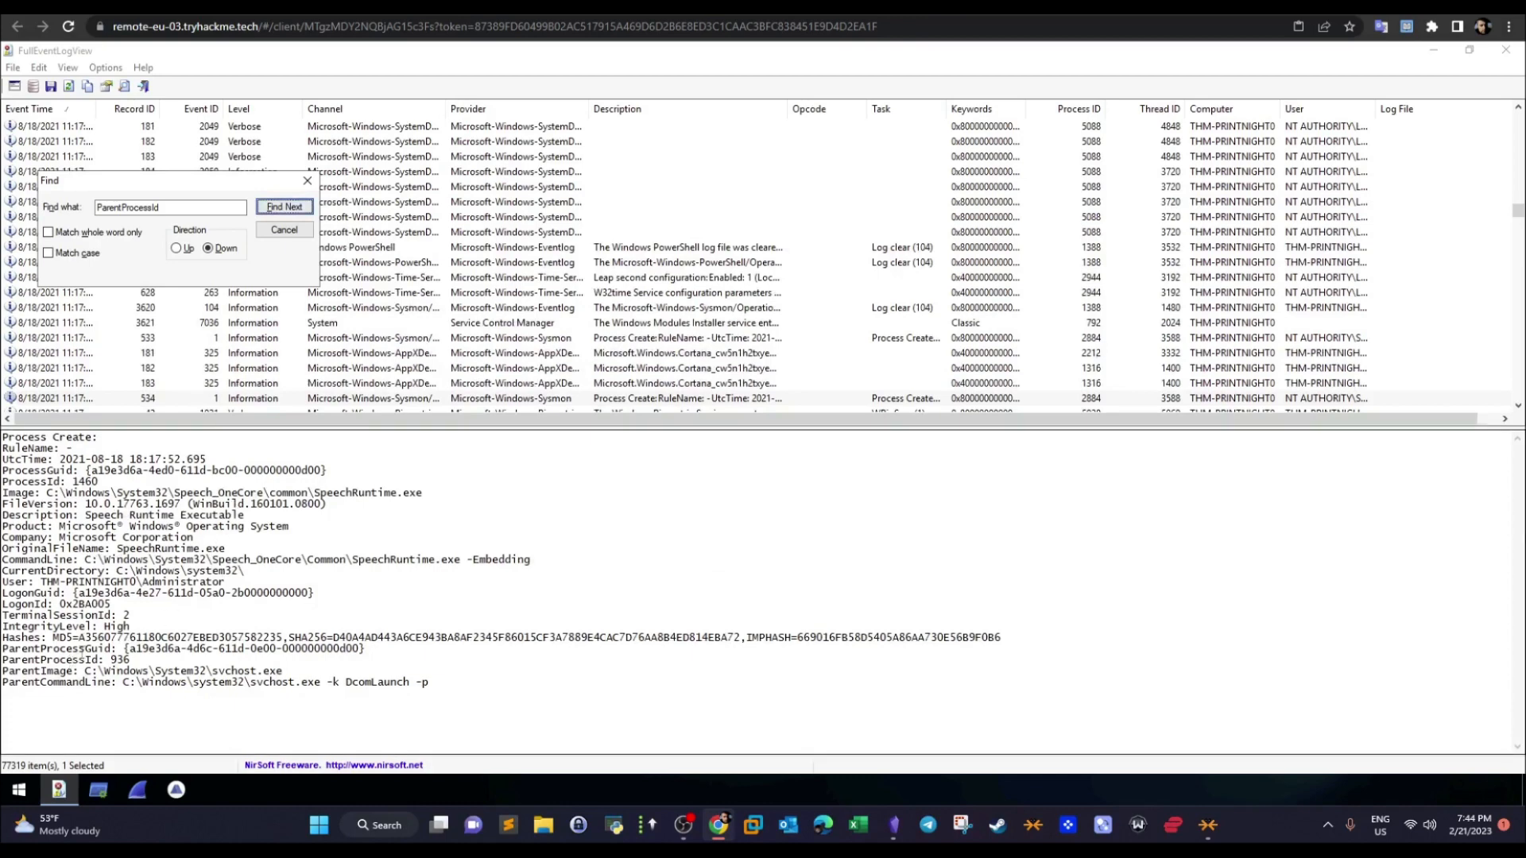
- Narrow the event search to "ParentProcessId: 2640", highlight the first match's CommandLine entry, and go on to the following match
{"action": "left_click", "coordinate": [167, 205]}
{"action": "type", "text": ": 2640"}
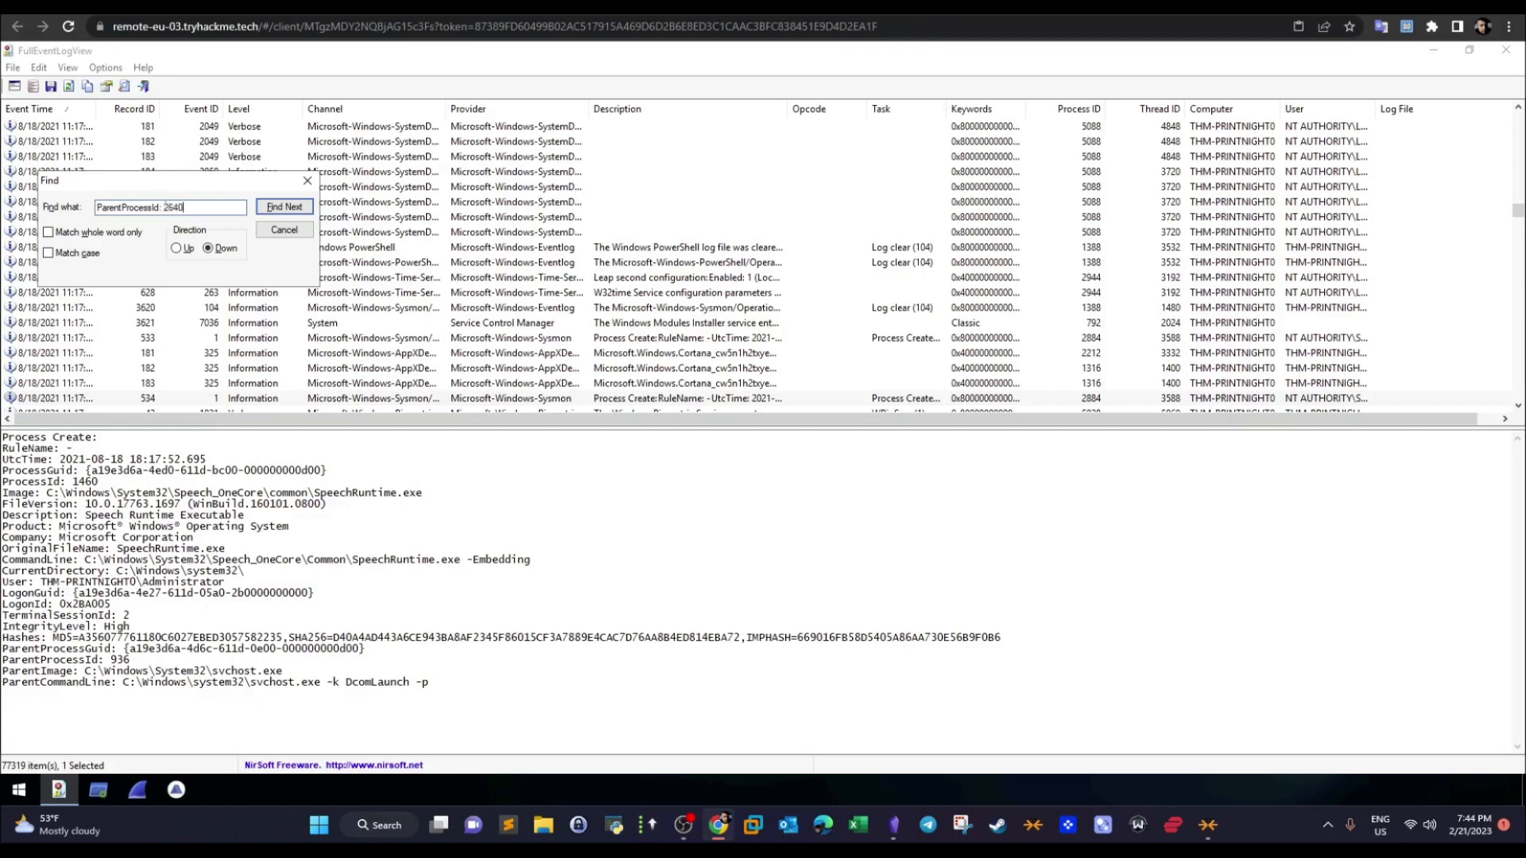
{"action": "left_click", "coordinate": [274, 209]}
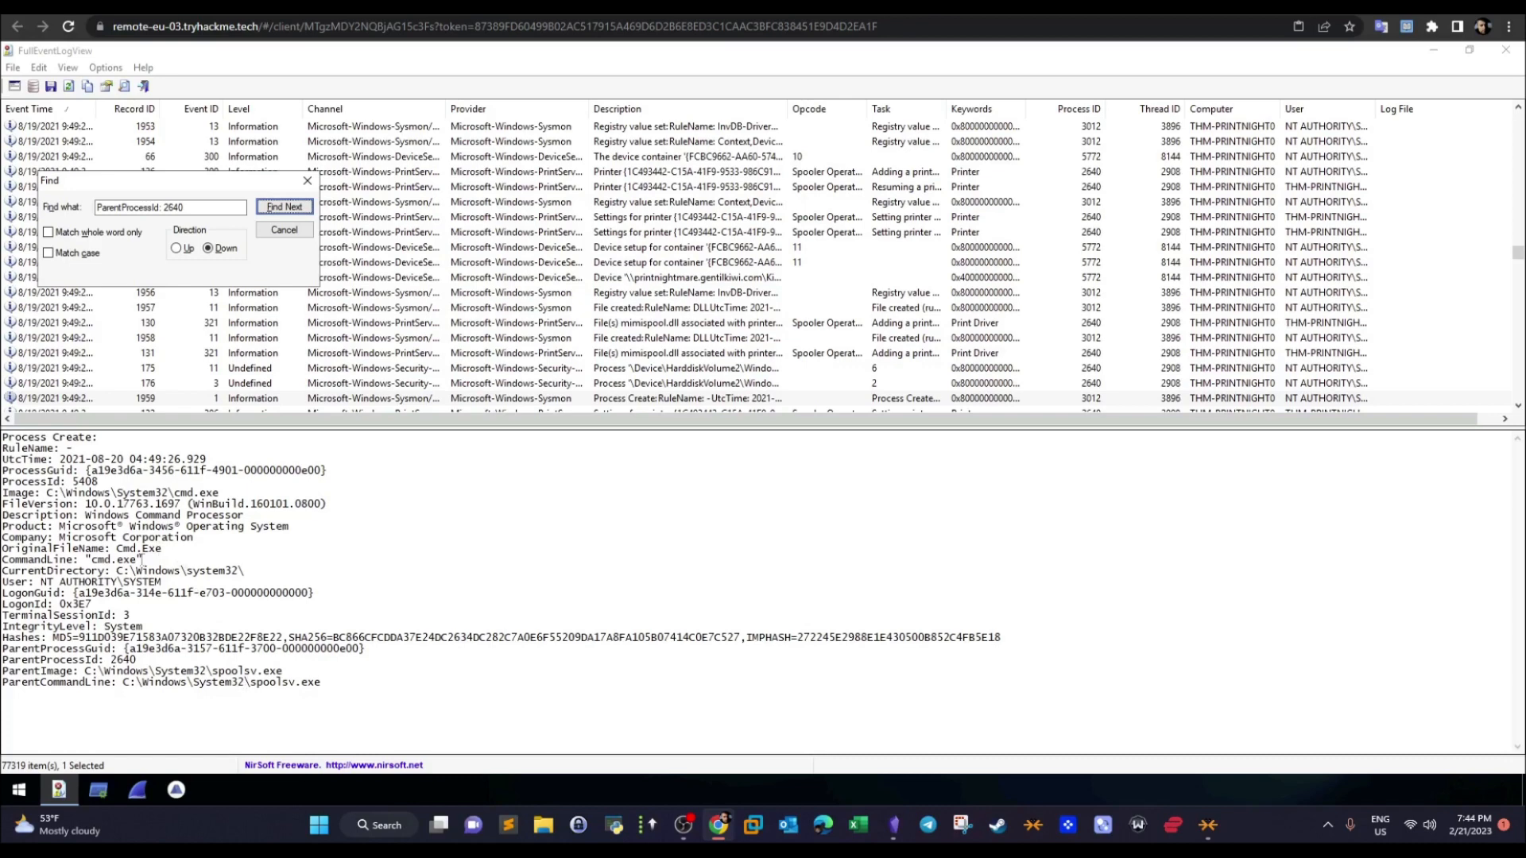
{"action": "left_click_drag", "start_coordinate": [142, 560], "coordinate": [15, 559]}
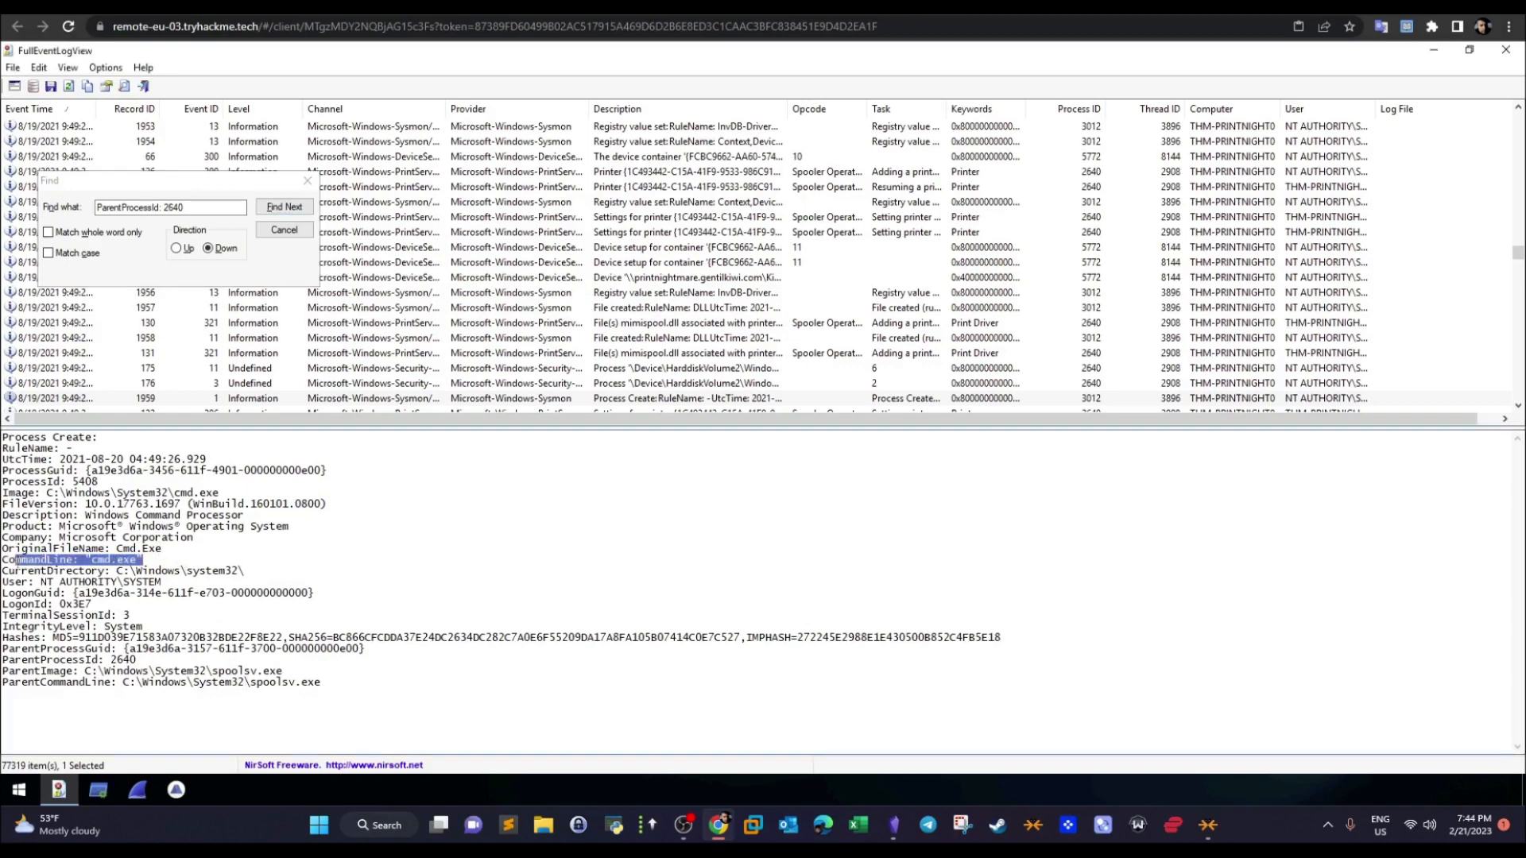
{"action": "left_click", "coordinate": [284, 207]}
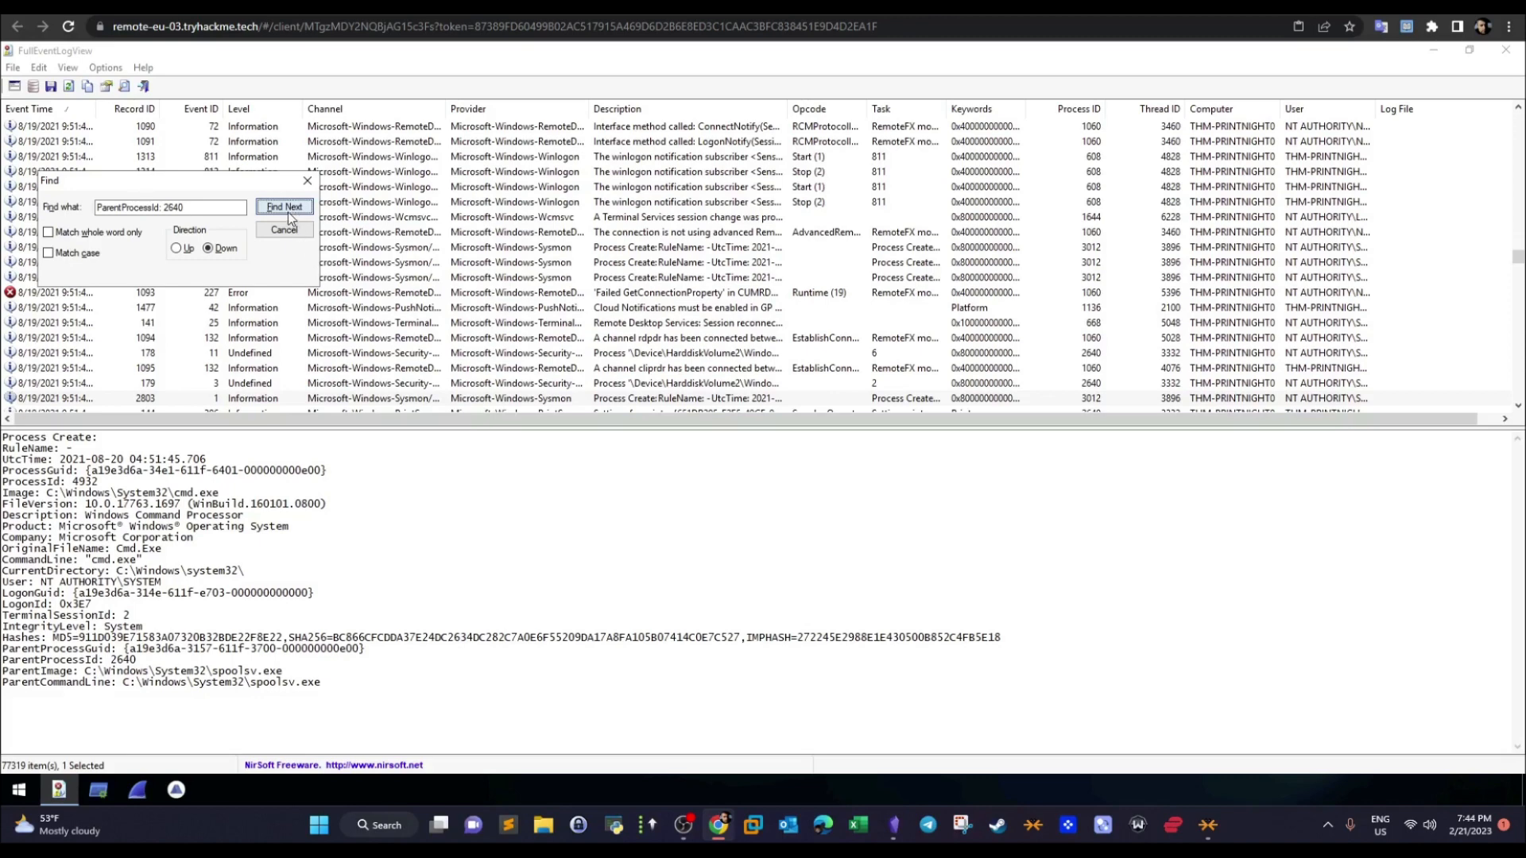
- Alternate the search direction between up and down to compare the events matching "ParentProcessId: 2640"
{"action": "left_click", "coordinate": [178, 250]}
{"action": "left_click", "coordinate": [271, 208]}
{"action": "left_click", "coordinate": [208, 249]}
{"action": "left_click", "coordinate": [284, 208]}
{"action": "left_click", "coordinate": [176, 248]}
{"action": "left_click", "coordinate": [280, 209]}
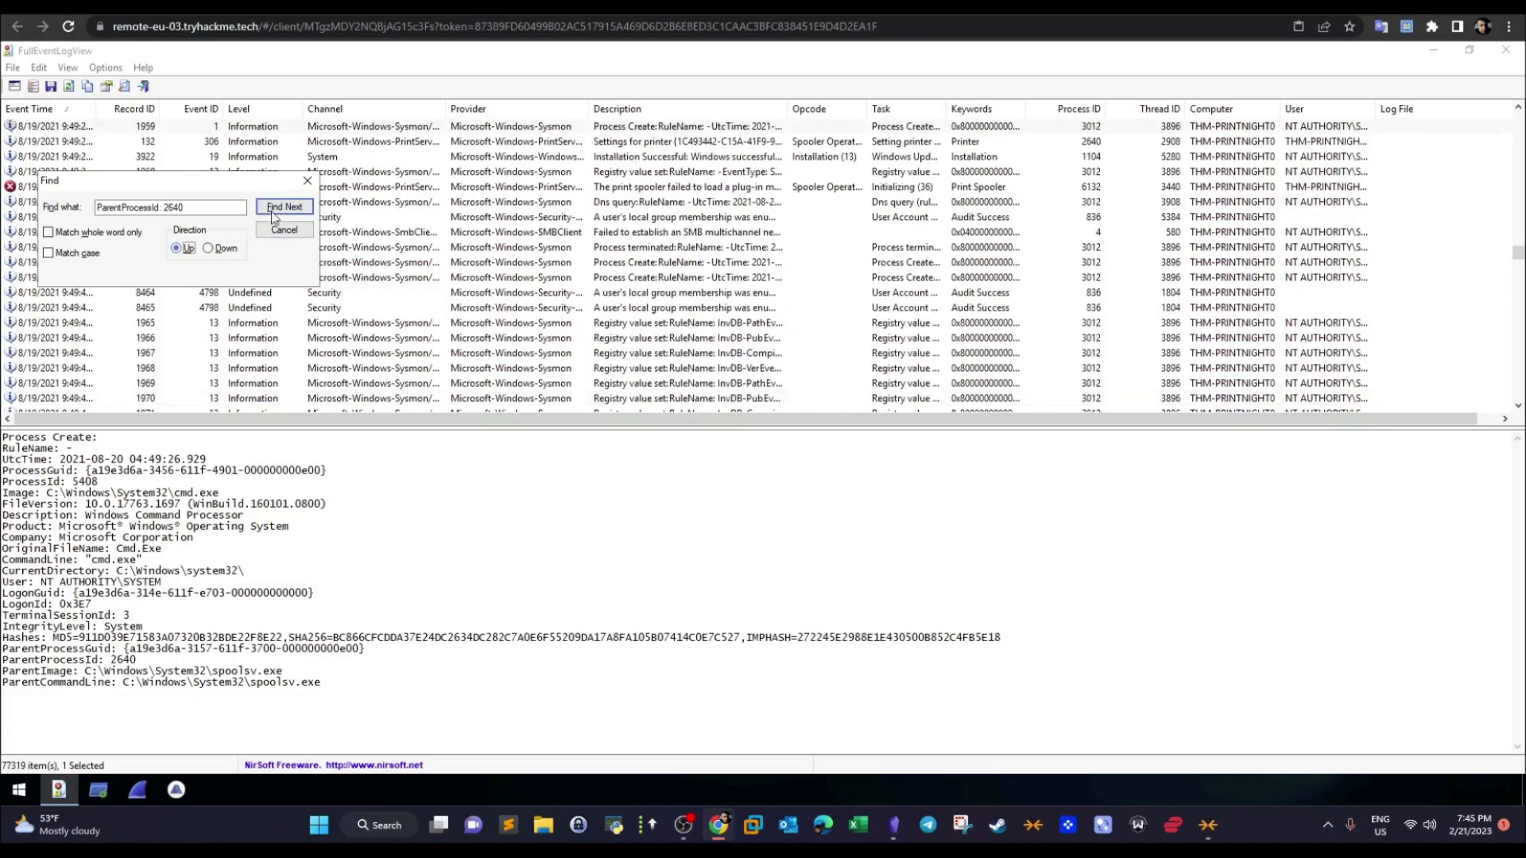
- Repeat the upward search for "ParentProcessId: 2640" to check for any further matching process creation events
{"action": "left_click", "coordinate": [281, 213]}
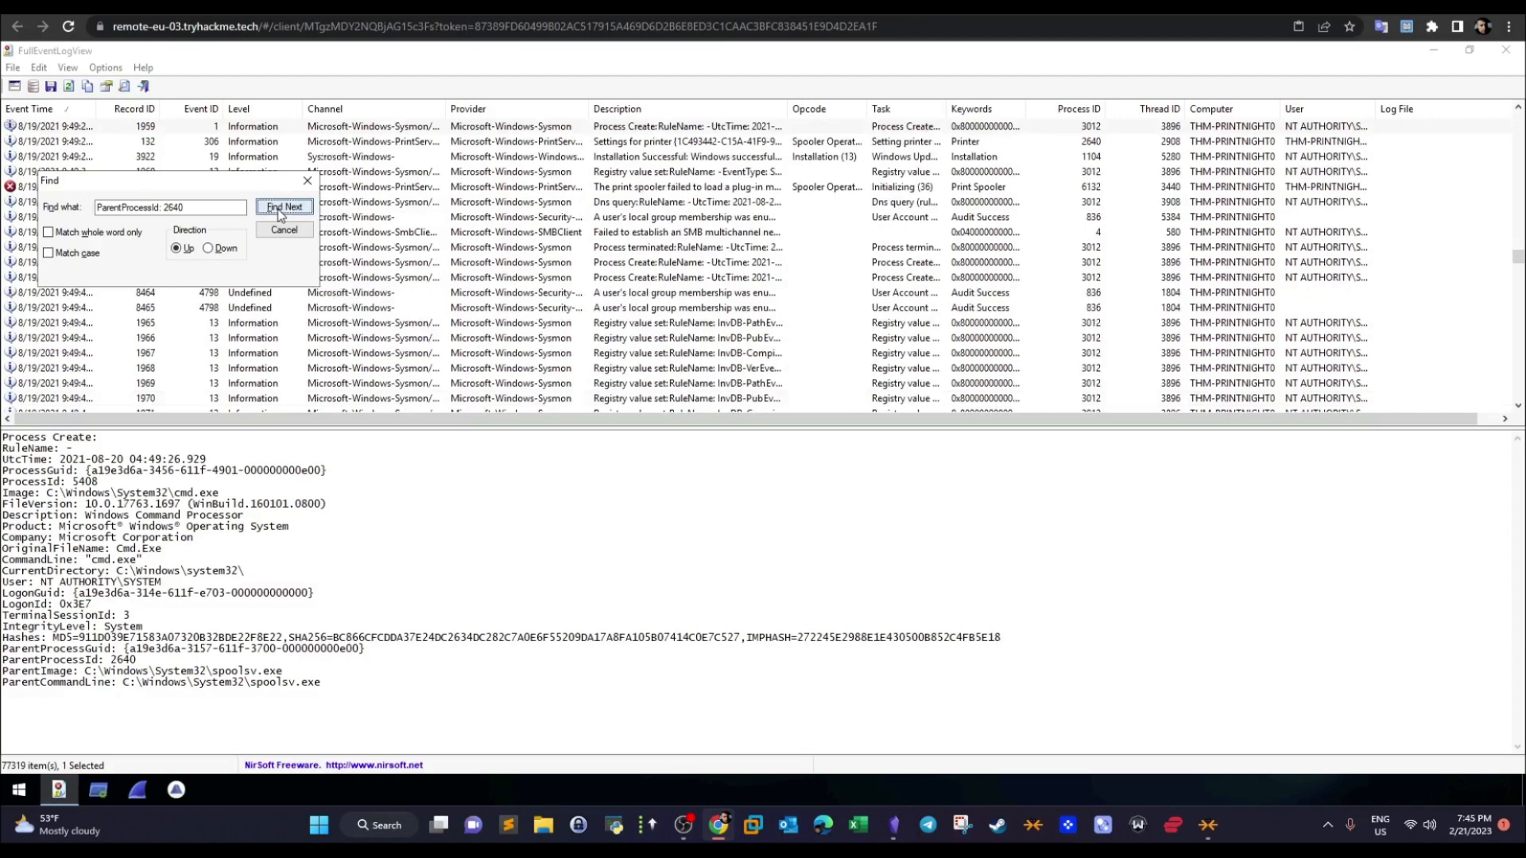
{"action": "left_click", "coordinate": [280, 208]}
{"action": "left_click", "coordinate": [280, 208]}
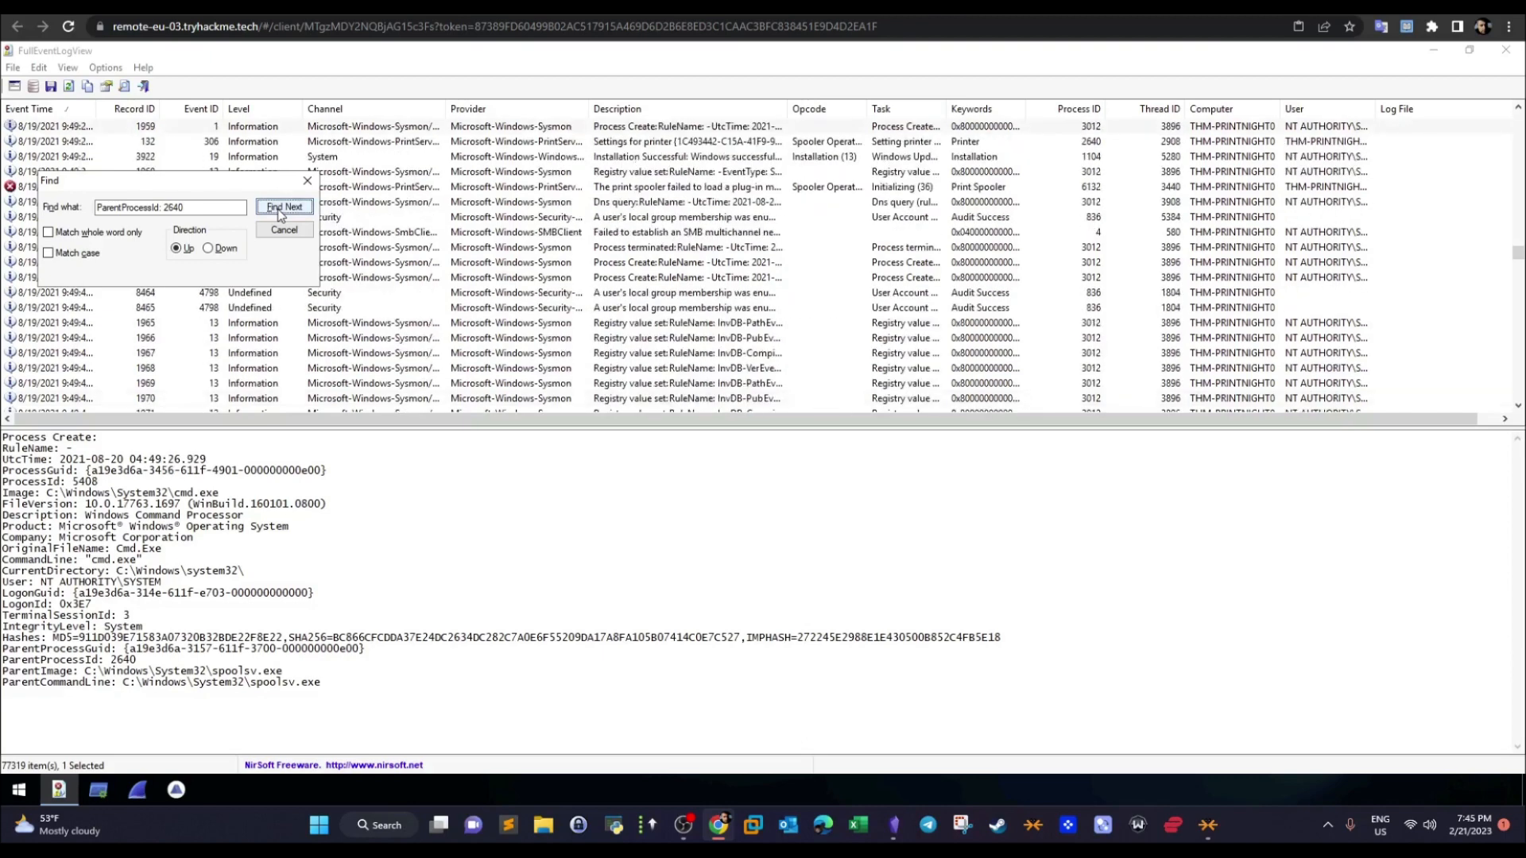
{"action": "left_click", "coordinate": [280, 209]}
{"action": "left_click", "coordinate": [280, 208]}
{"action": "left_click", "coordinate": [280, 208]}
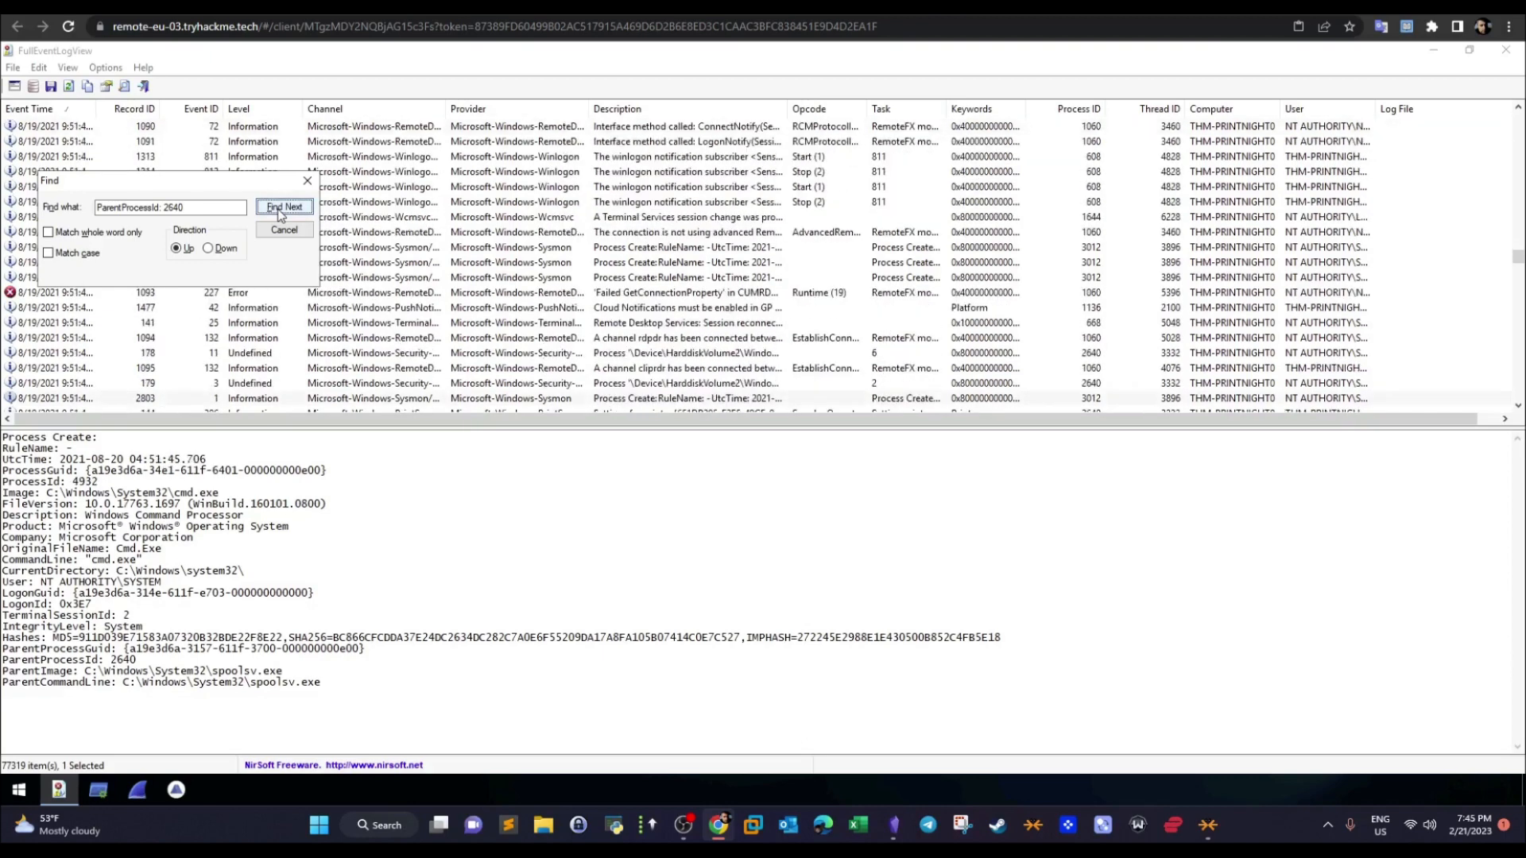
{"action": "left_click", "coordinate": [280, 208]}
{"action": "left_click", "coordinate": [280, 208]}
{"action": "left_click", "coordinate": [279, 208]}
{"action": "left_click", "coordinate": [280, 208]}
{"action": "left_click", "coordinate": [279, 208]}
{"action": "left_click", "coordinate": [280, 209]}
{"action": "left_click", "coordinate": [279, 208]}
{"action": "left_click", "coordinate": [280, 208]}
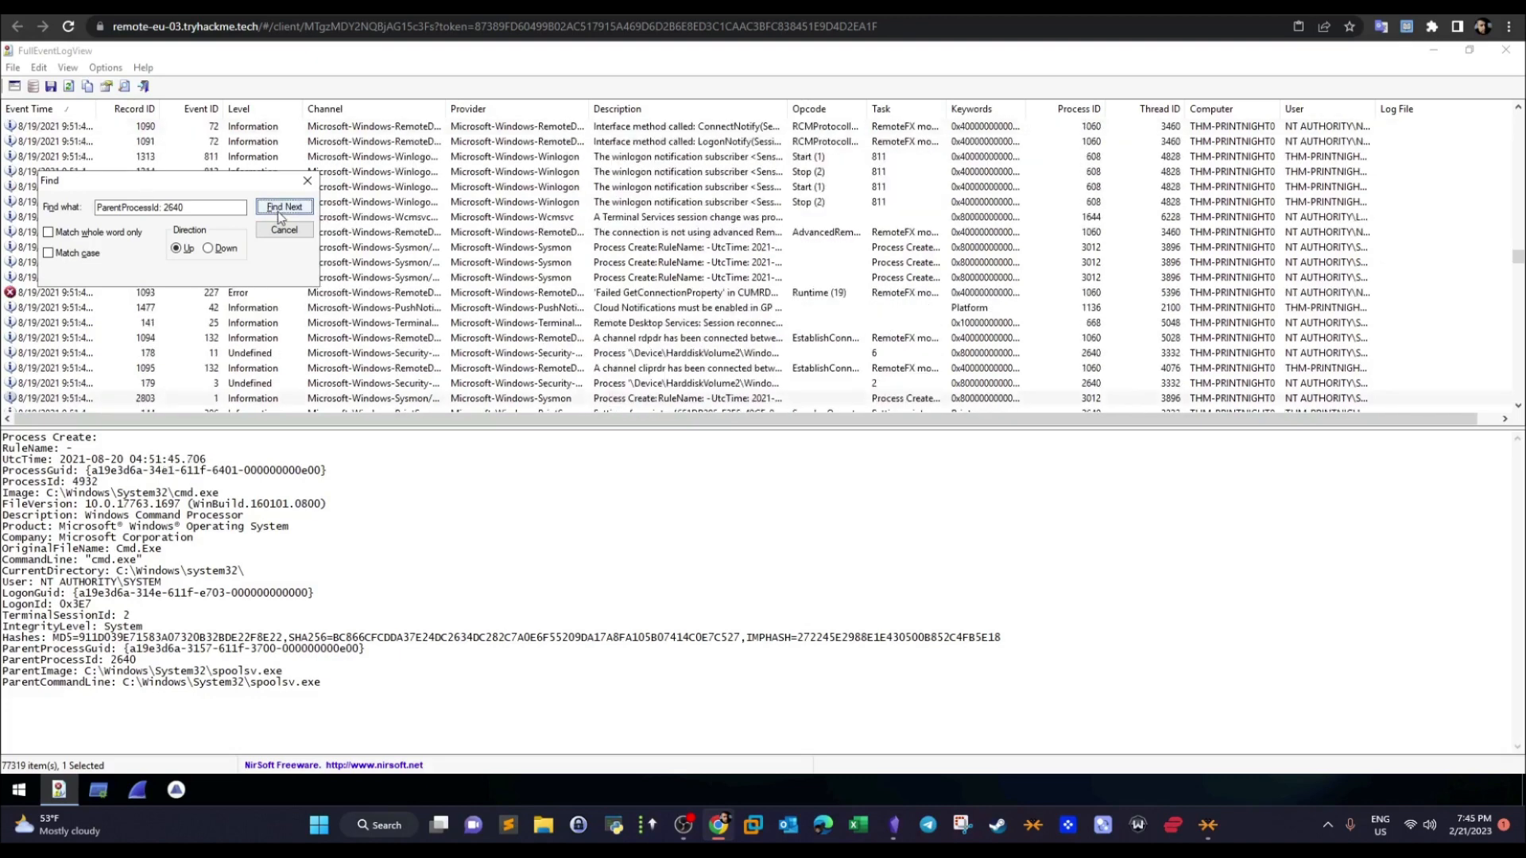
- Copy the search term "ParentProcessId: 2640" and close the event search
{"action": "left_click", "coordinate": [212, 209]}
{"action": "key", "text": "ctrl+a"}
{"action": "right_click", "coordinate": [179, 206]}
{"action": "left_click", "coordinate": [151, 207]}
{"action": "double_click", "coordinate": [151, 207]}
{"action": "left_click_drag", "start_coordinate": [195, 207], "coordinate": [103, 213]}
{"action": "right_click", "coordinate": [119, 213]}
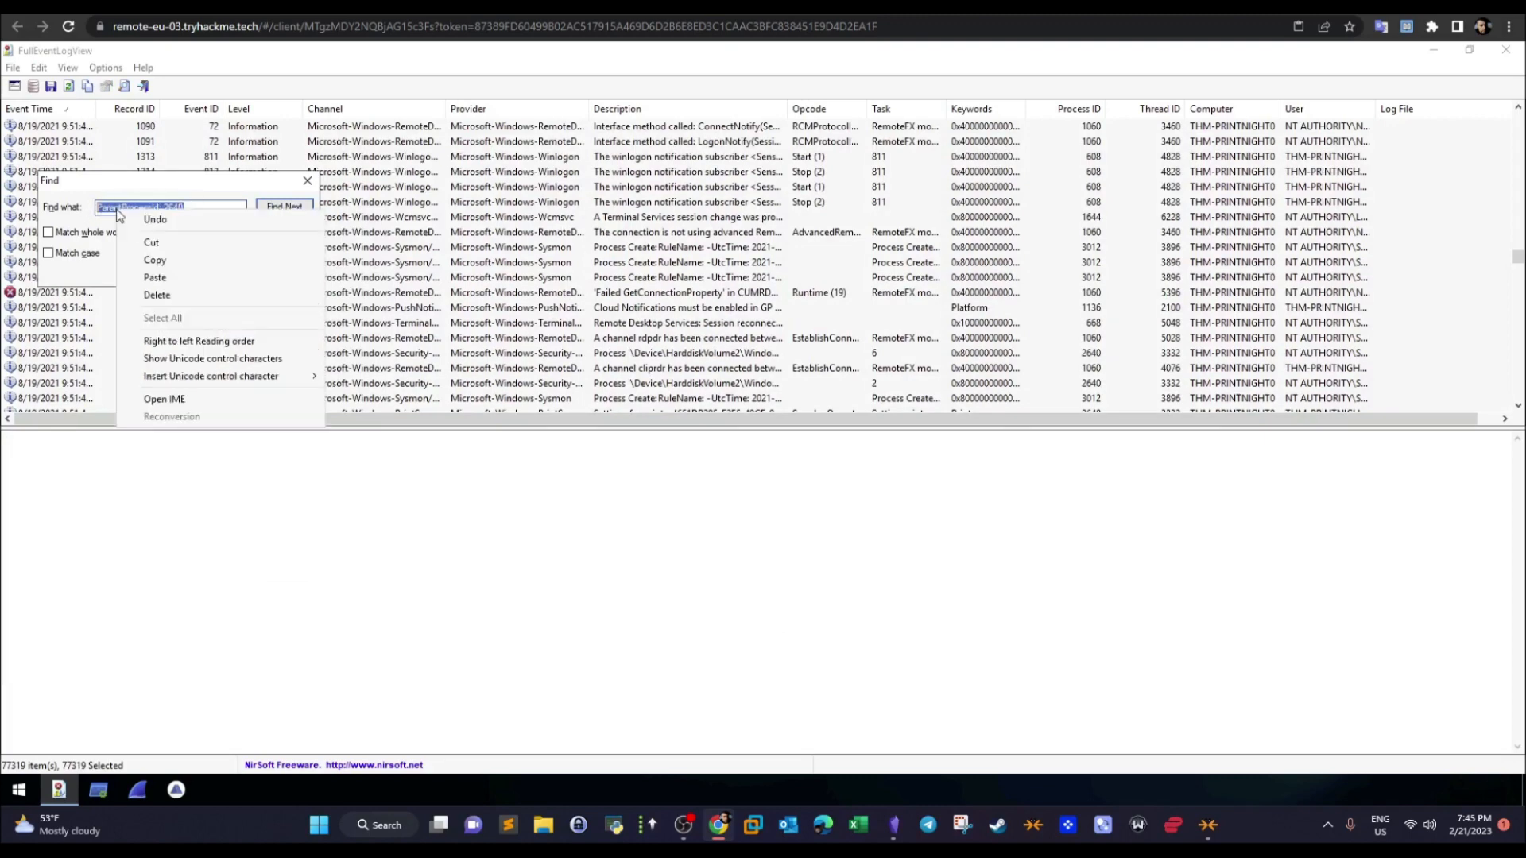
{"action": "left_click", "coordinate": [155, 259]}
{"action": "left_click", "coordinate": [308, 180]}
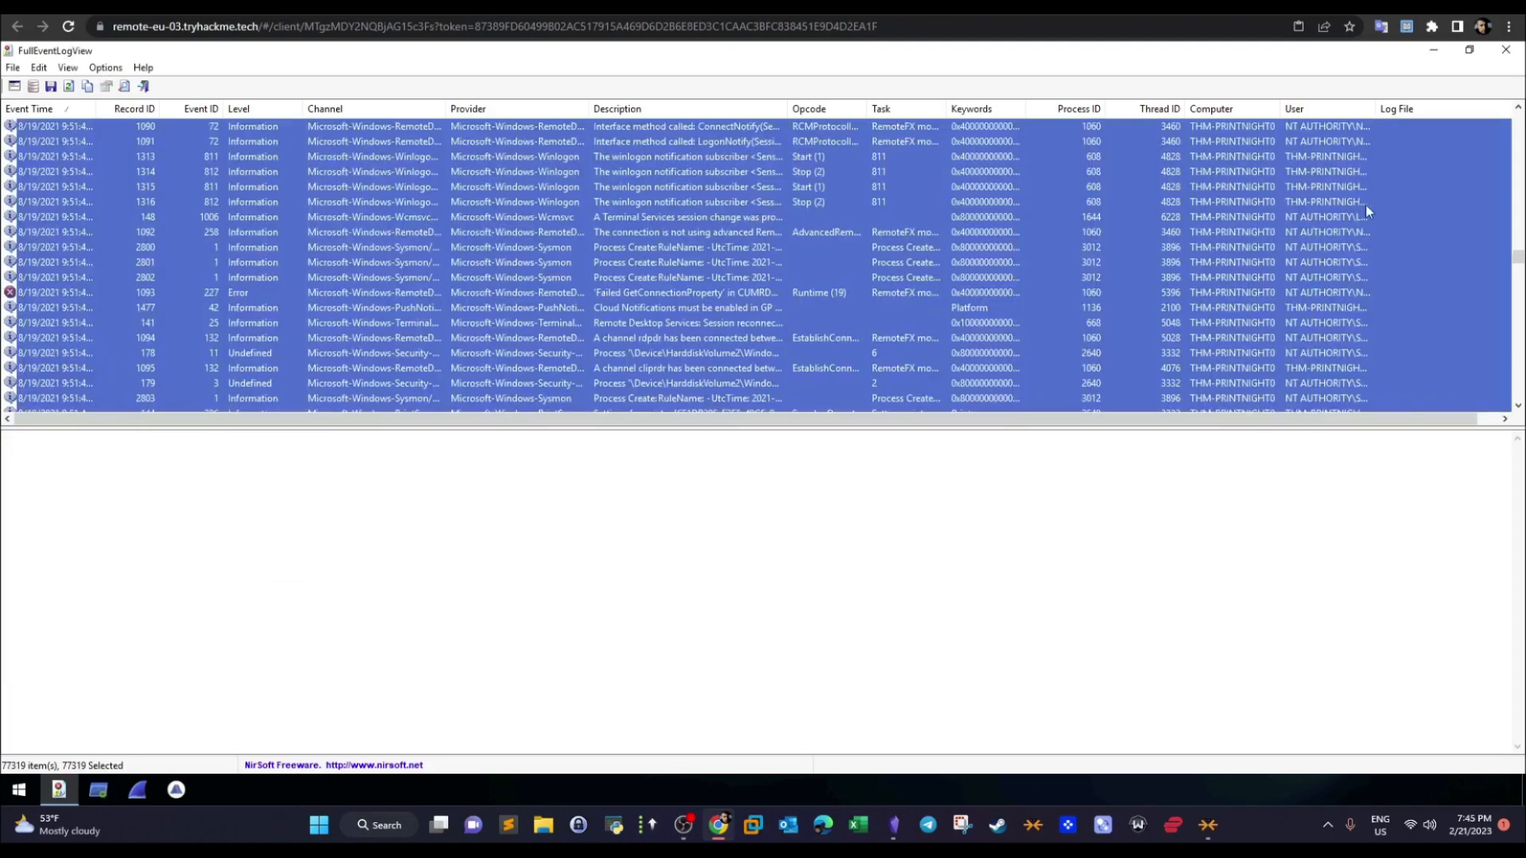
- Go back to the start of the event list and search downward from there for "ParentProcessId: 2640"
{"action": "left_click", "coordinate": [1439, 260]}
{"action": "left_click_drag", "start_coordinate": [1518, 259], "coordinate": [1515, 115]}
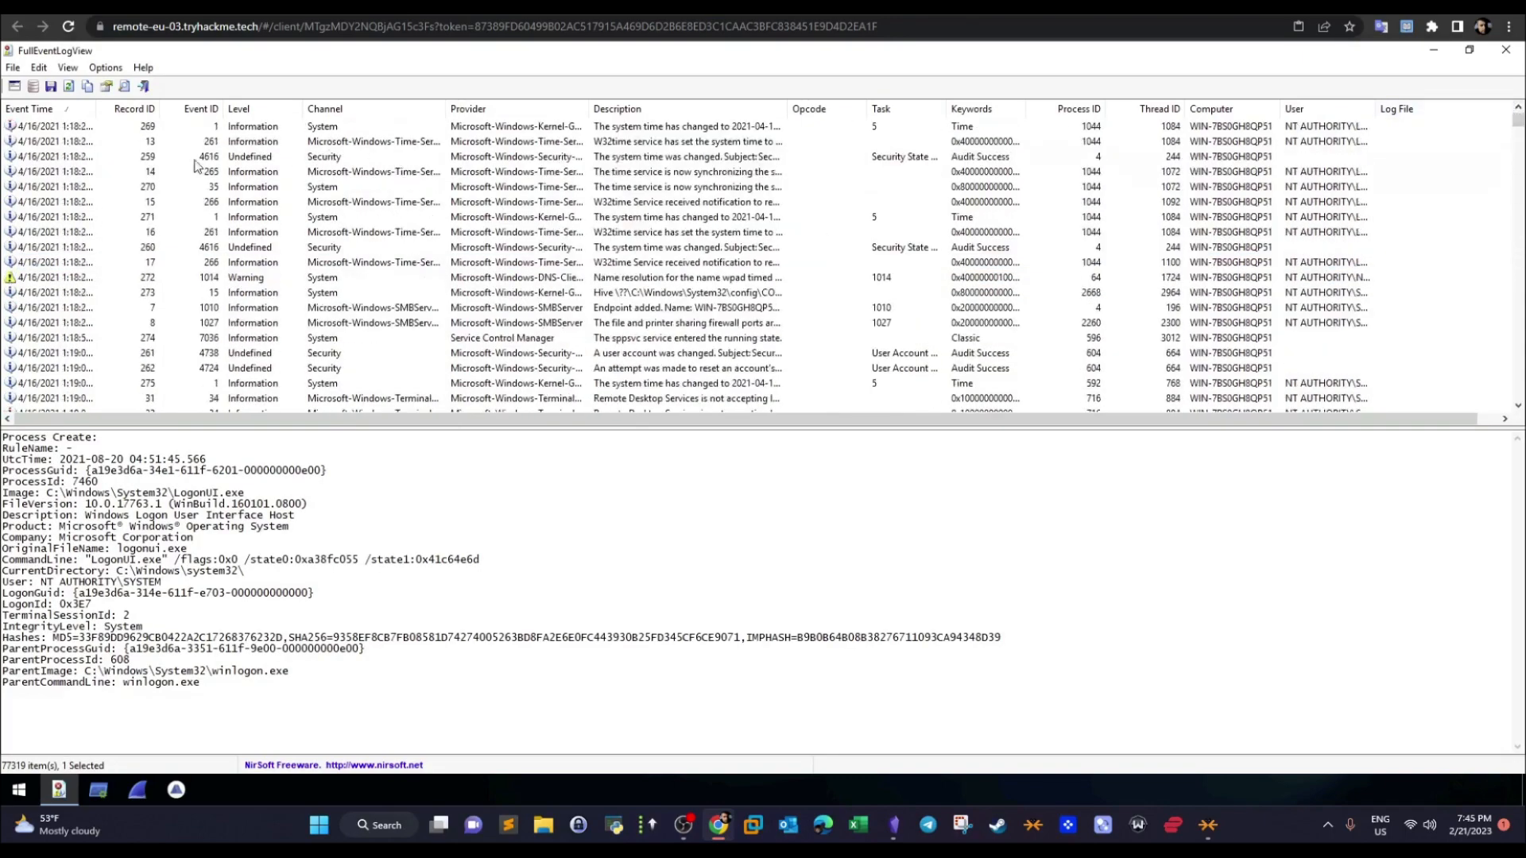
{"action": "left_click", "coordinate": [100, 141]}
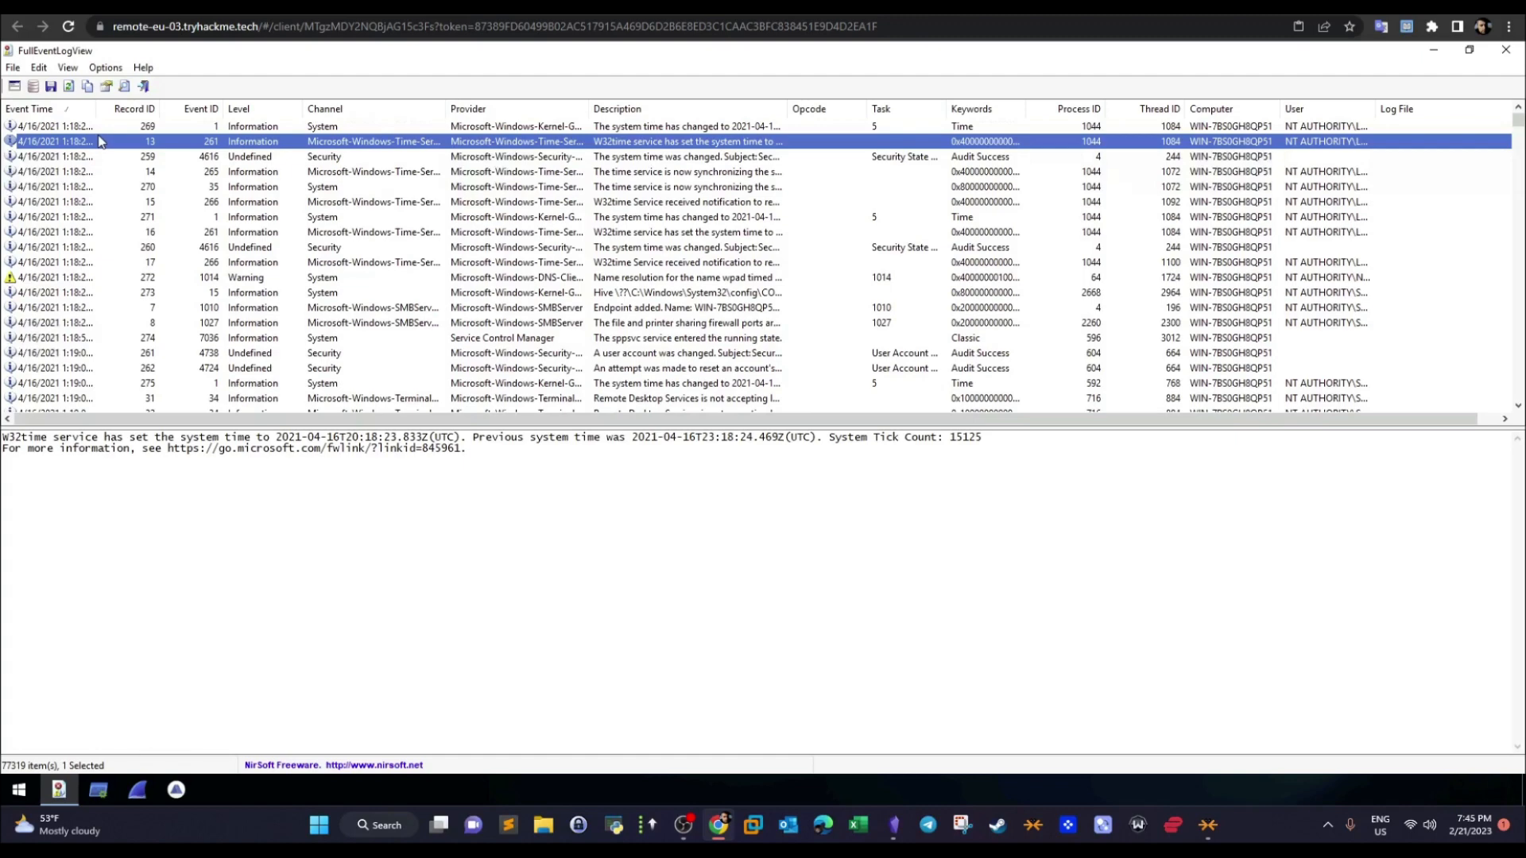
{"action": "key", "text": "ctrl+f"}
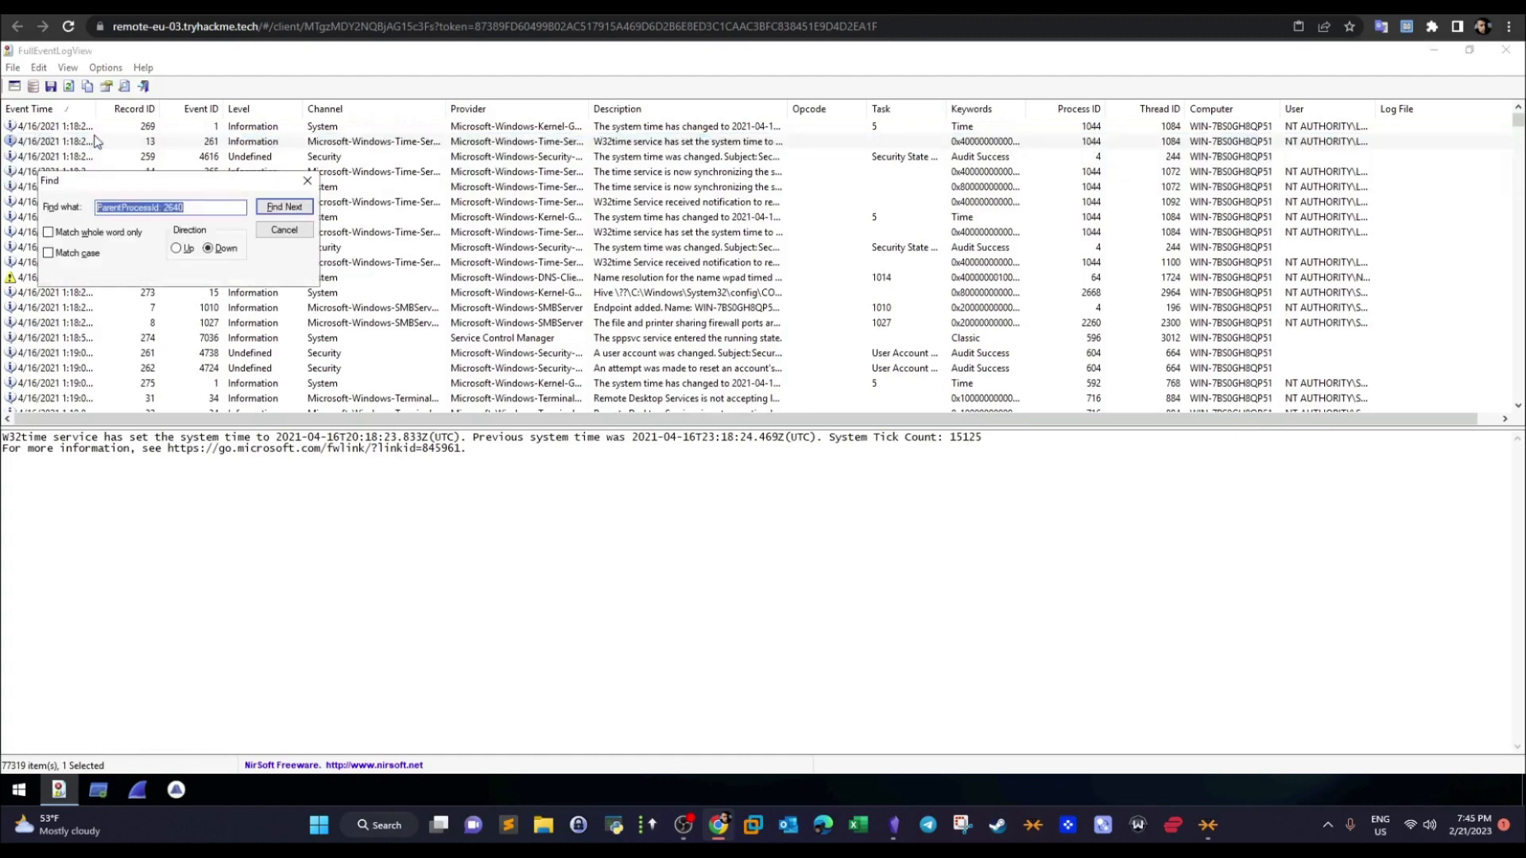
{"action": "left_click", "coordinate": [288, 209]}
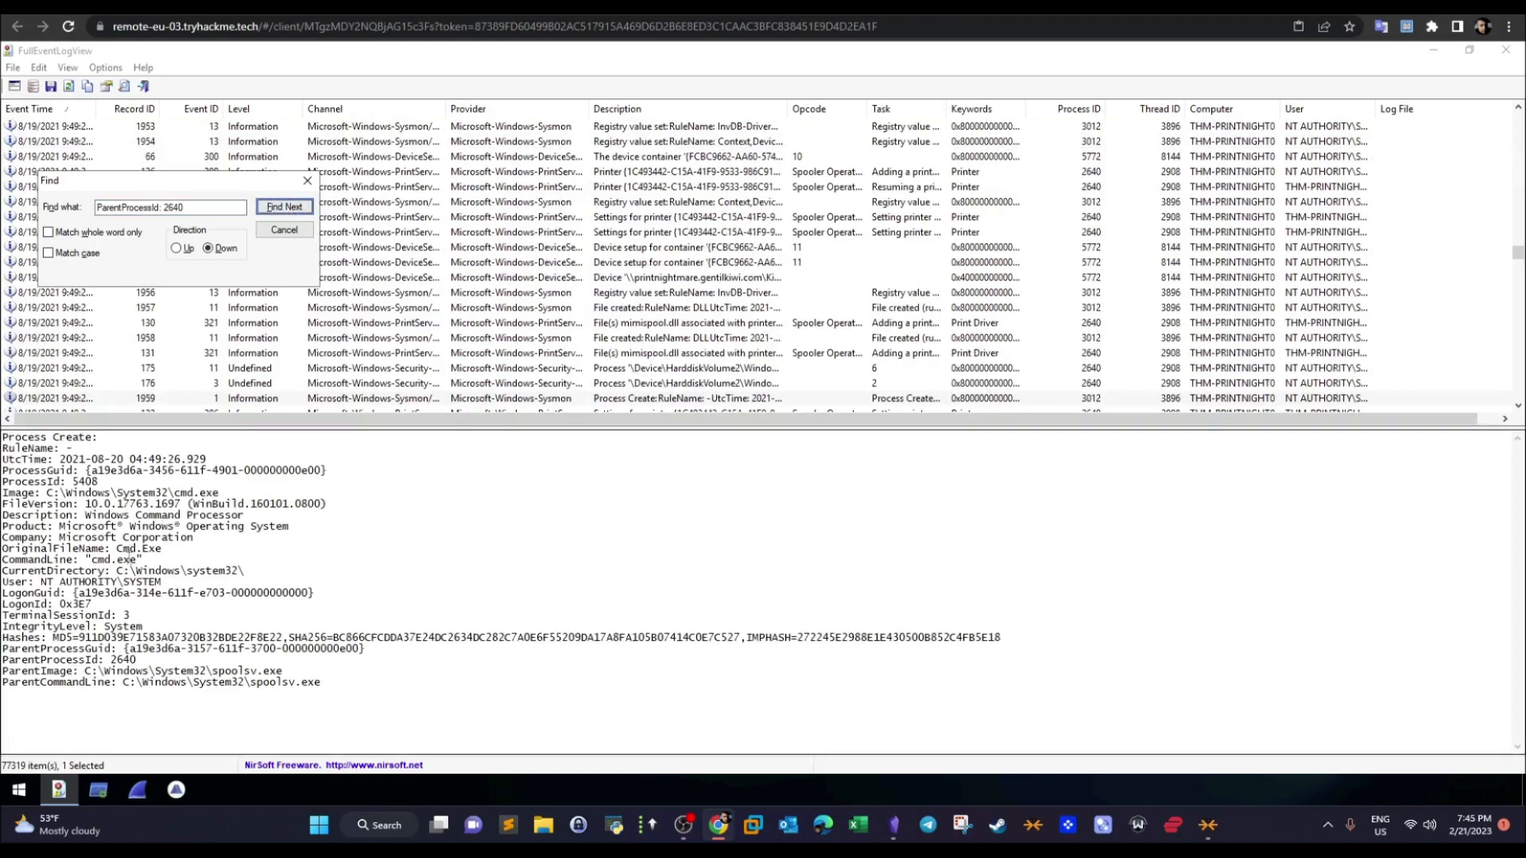
- Step through the remaining downward matches for "ParentProcessId: 2640" to compare their process creation details
{"action": "left_click", "coordinate": [273, 210]}
{"action": "left_click", "coordinate": [284, 208]}
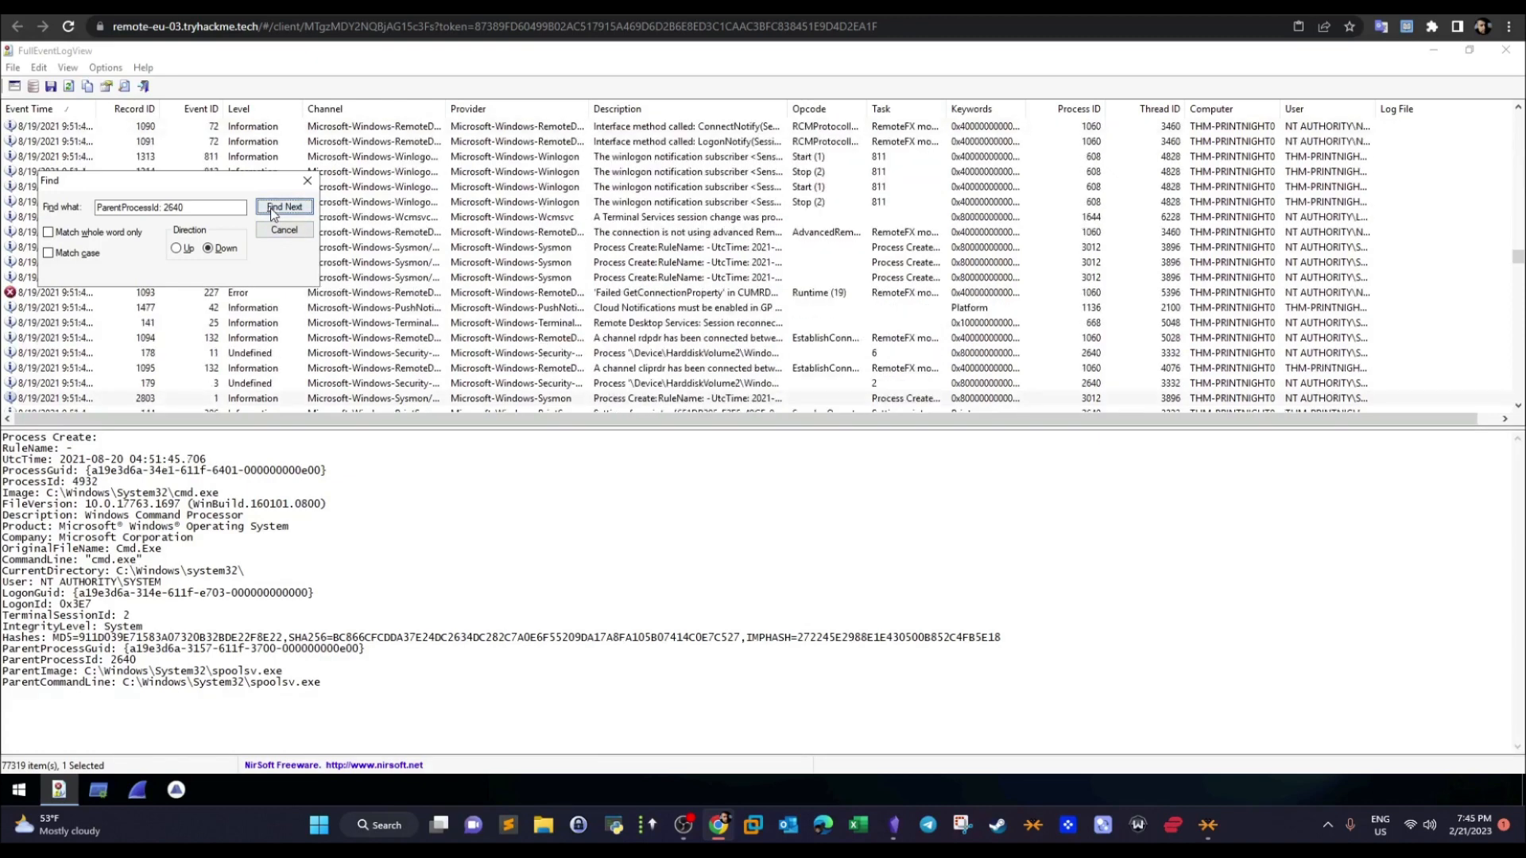
{"action": "left_click", "coordinate": [274, 211]}
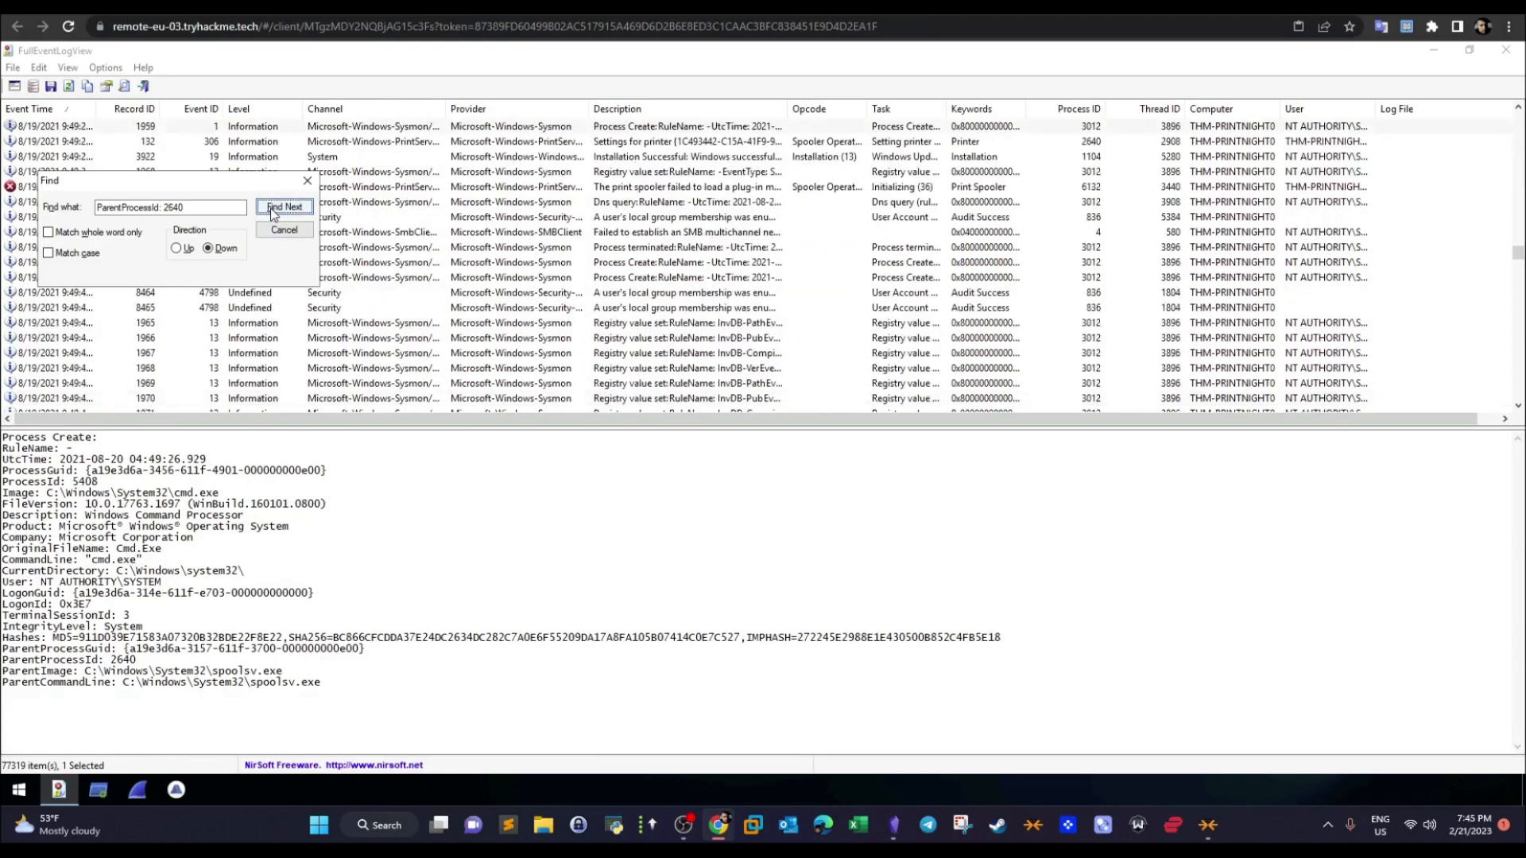
{"action": "left_click", "coordinate": [273, 211]}
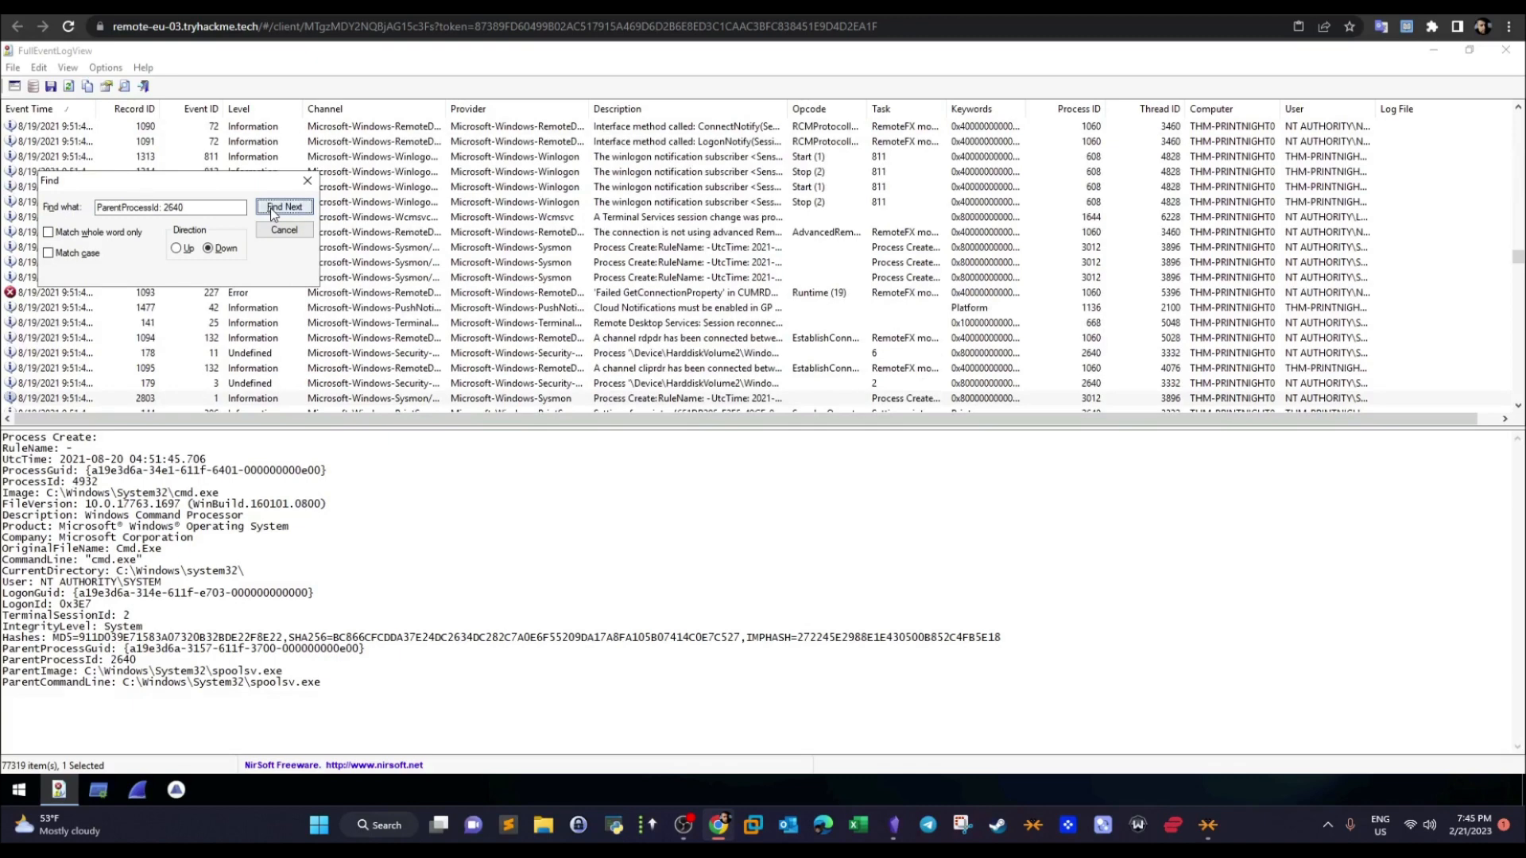
{"action": "left_click", "coordinate": [273, 210]}
{"action": "left_click", "coordinate": [274, 211]}
{"action": "left_click", "coordinate": [273, 210]}
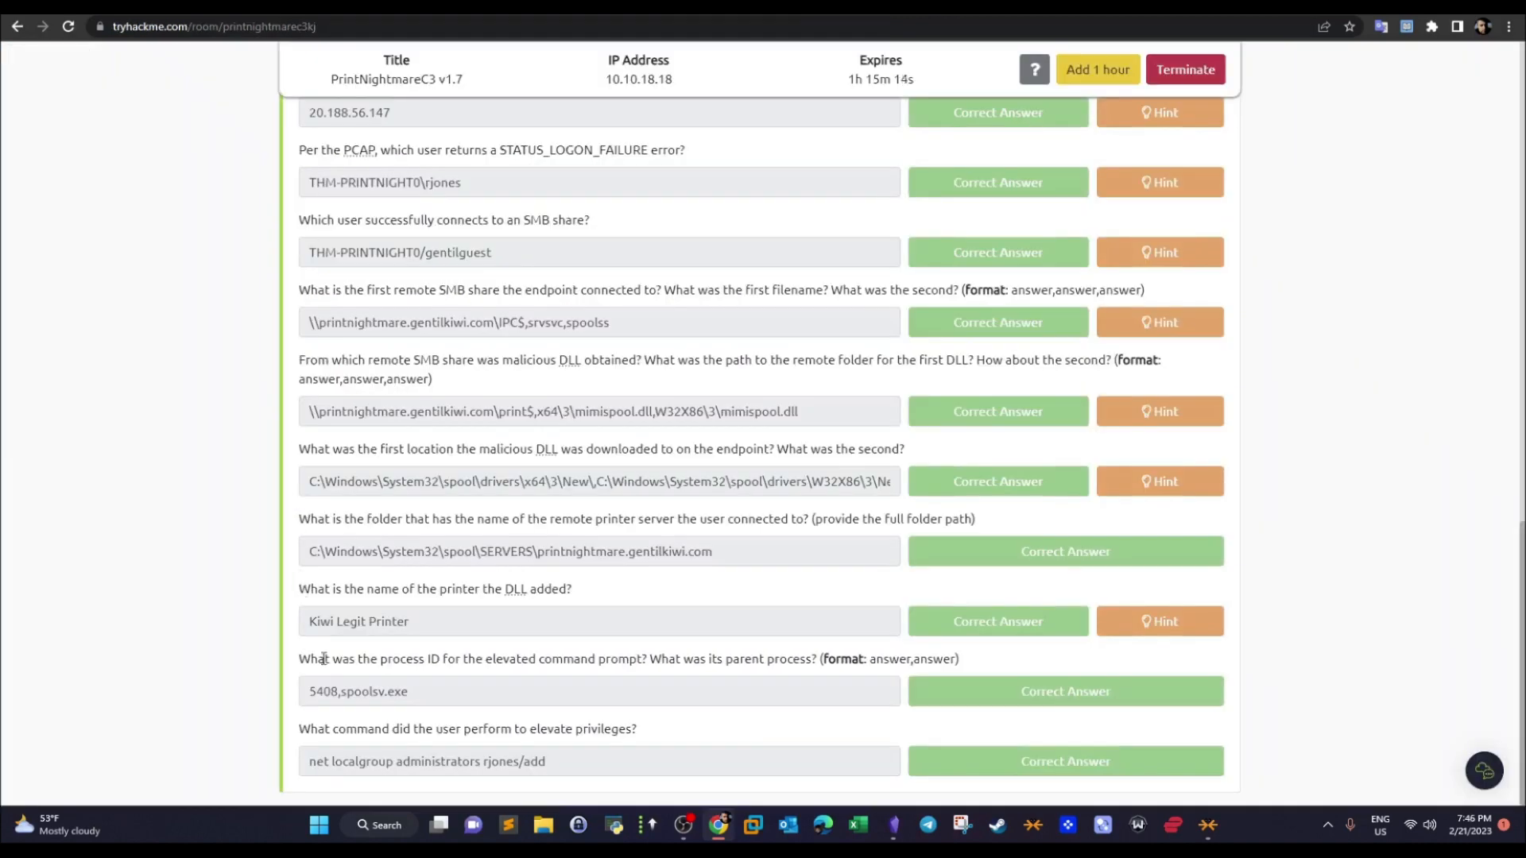
- Highlight process ID 5408 in the room's elevated command prompt answer and search the events for "ParentProcessId: 5408"
{"action": "left_click_drag", "start_coordinate": [337, 685], "coordinate": [311, 696]}
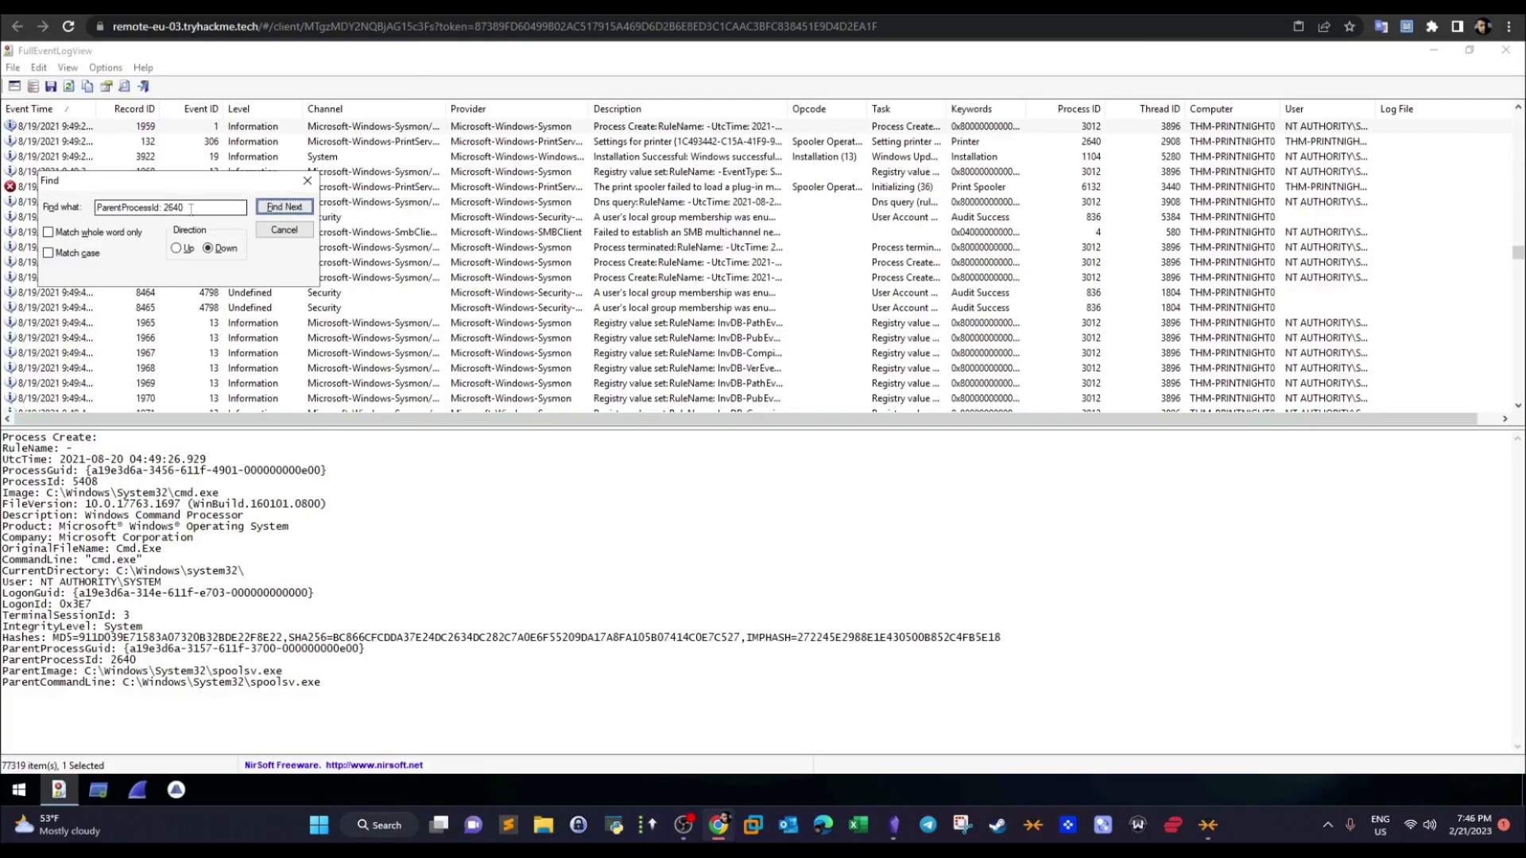
{"action": "left_click_drag", "start_coordinate": [165, 207], "coordinate": [195, 208]}
{"action": "type", "text": "5408"}
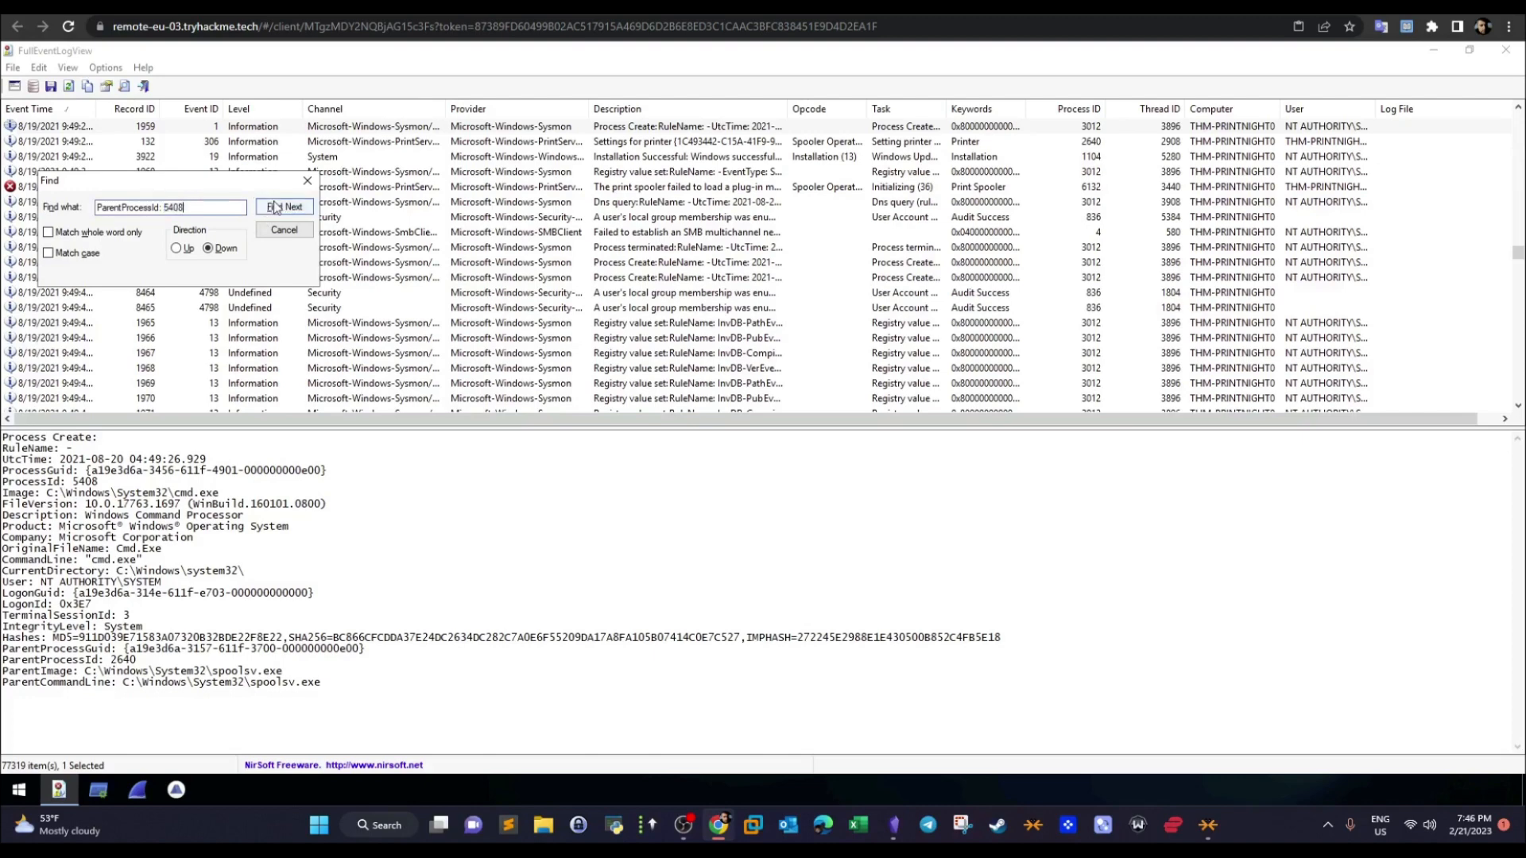
{"action": "left_click", "coordinate": [277, 208]}
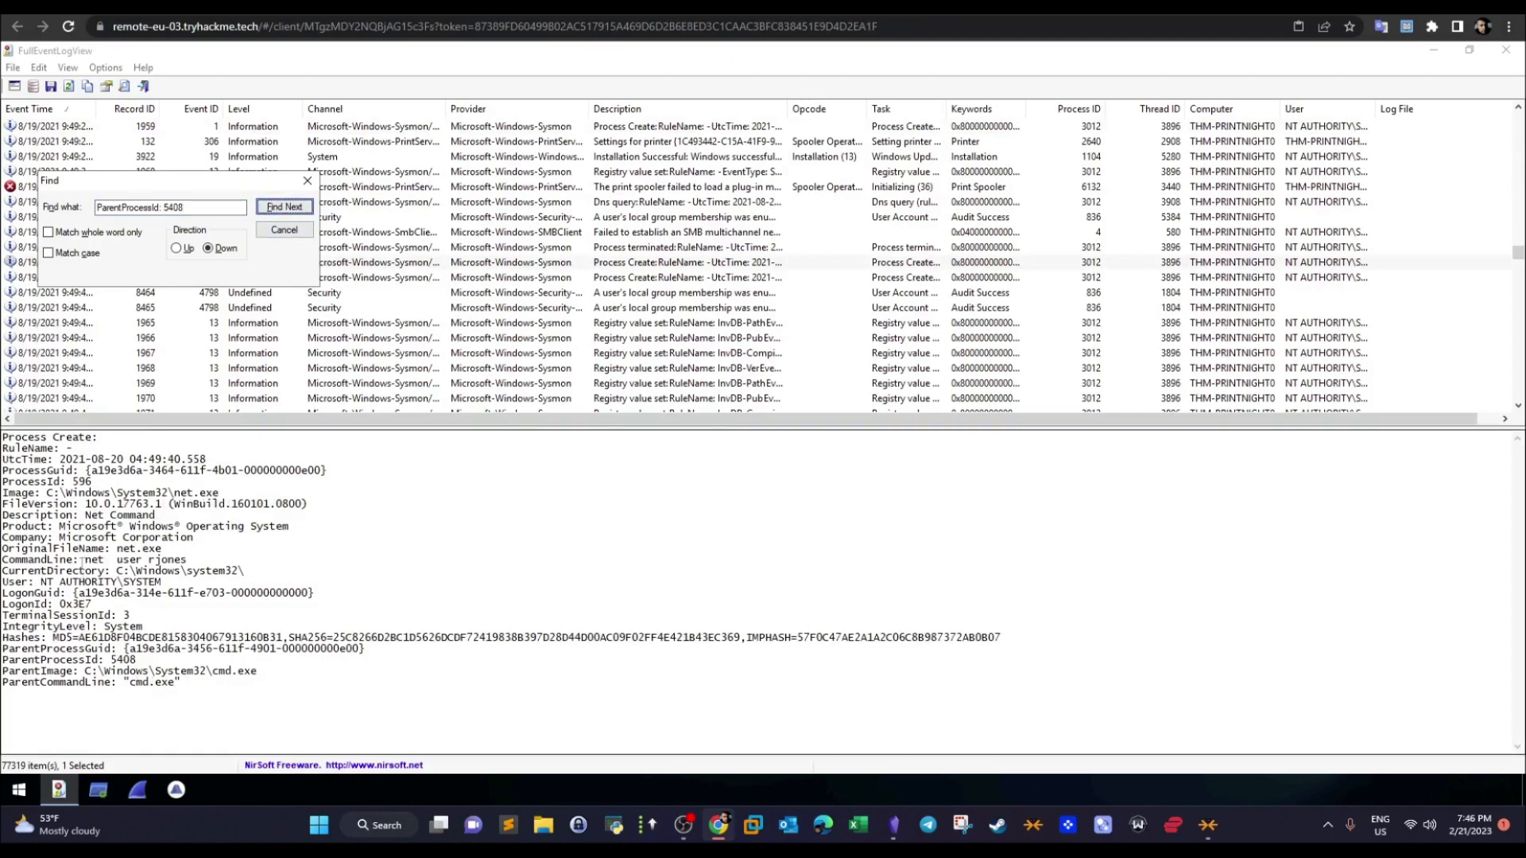
- Highlight the matching event's CommandLine entry and check it against the privilege elevation question in the TryHackMe room
{"action": "left_click_drag", "start_coordinate": [188, 560], "coordinate": [28, 561]}
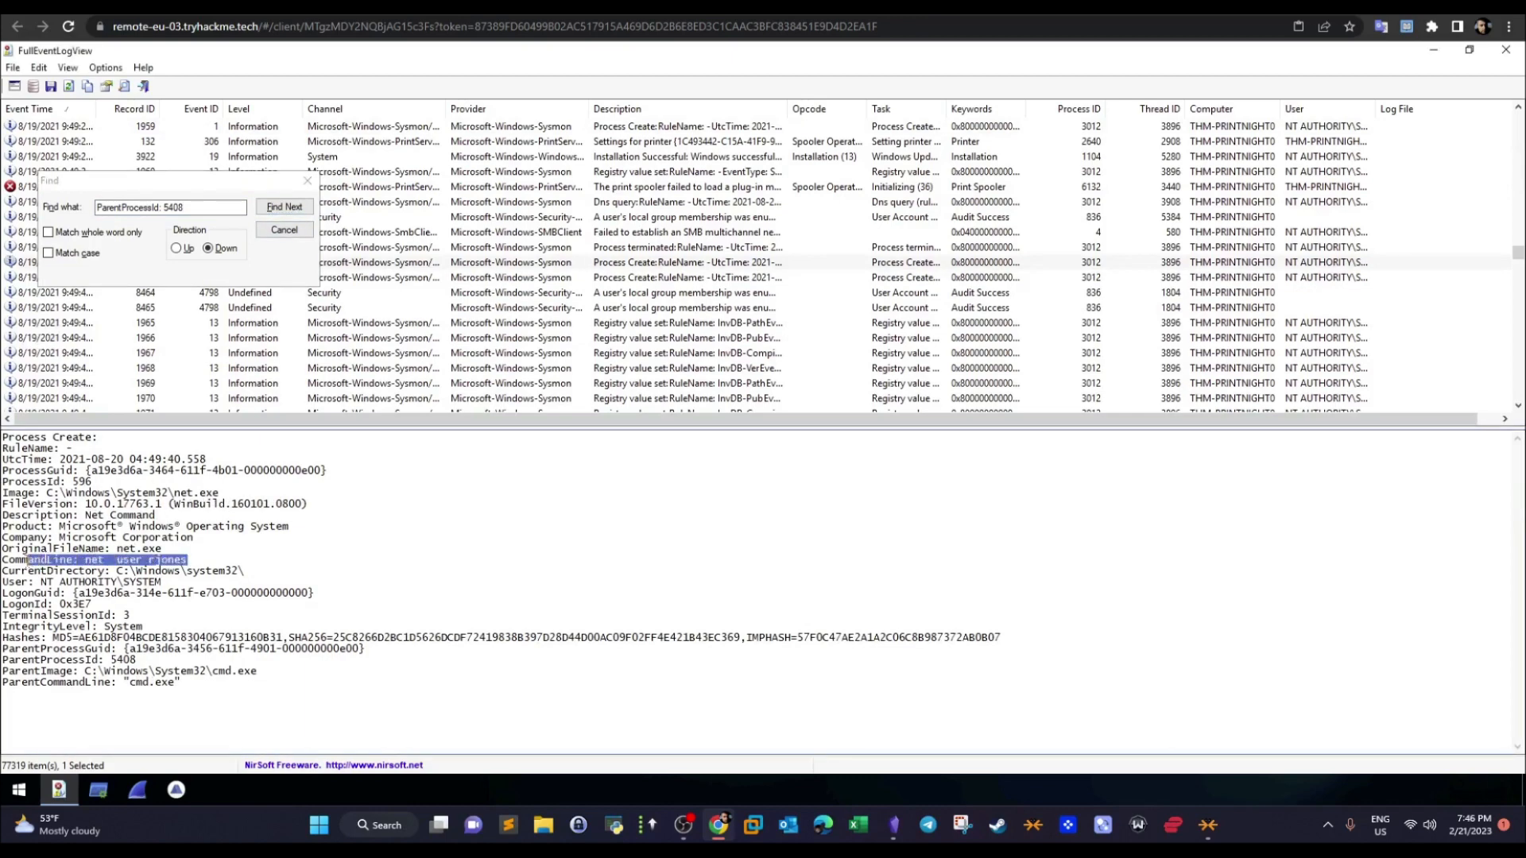
{"action": "left_click", "coordinate": [373, 6]}
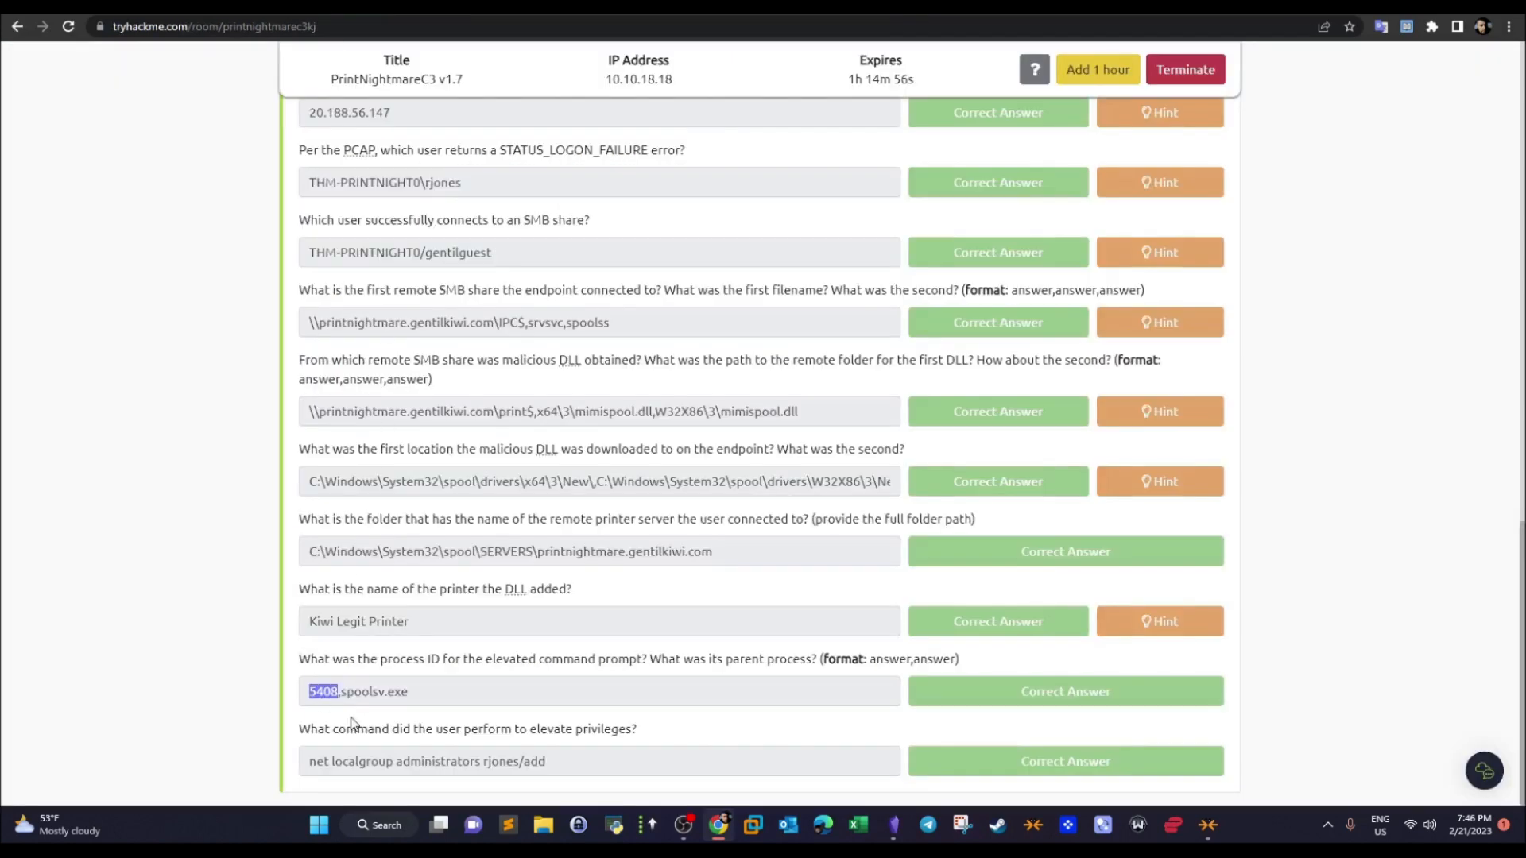
{"action": "left_click", "coordinate": [373, 6]}
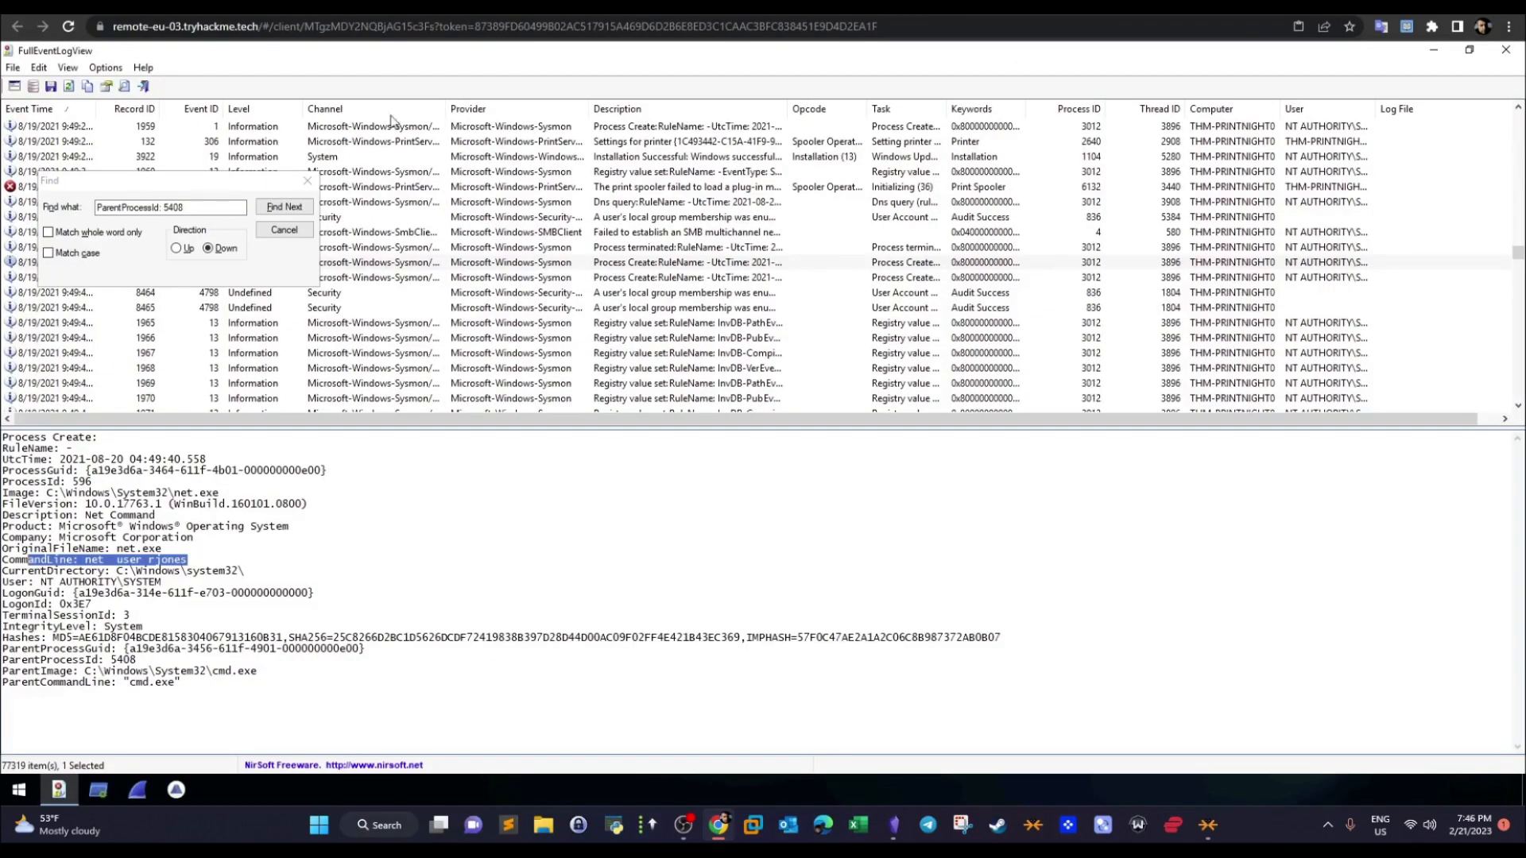
- Advance through the "ParentProcessId: 5408" matches to the net localgroup administrators event, highlight its command, and close the search
{"action": "left_click", "coordinate": [285, 208]}
{"action": "left_click", "coordinate": [284, 207]}
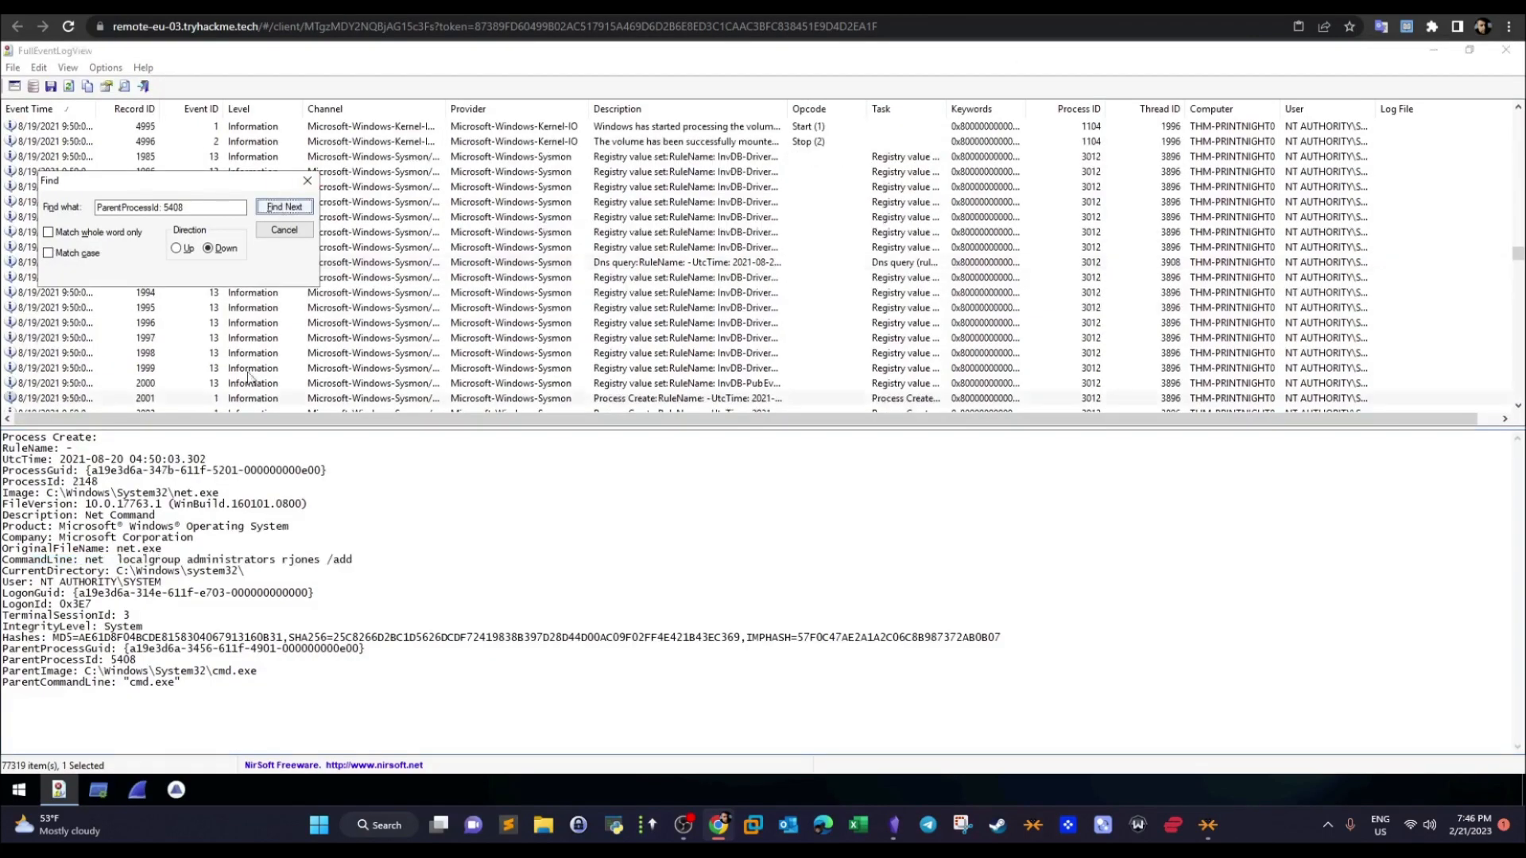
{"action": "left_click_drag", "start_coordinate": [85, 560], "coordinate": [350, 557]}
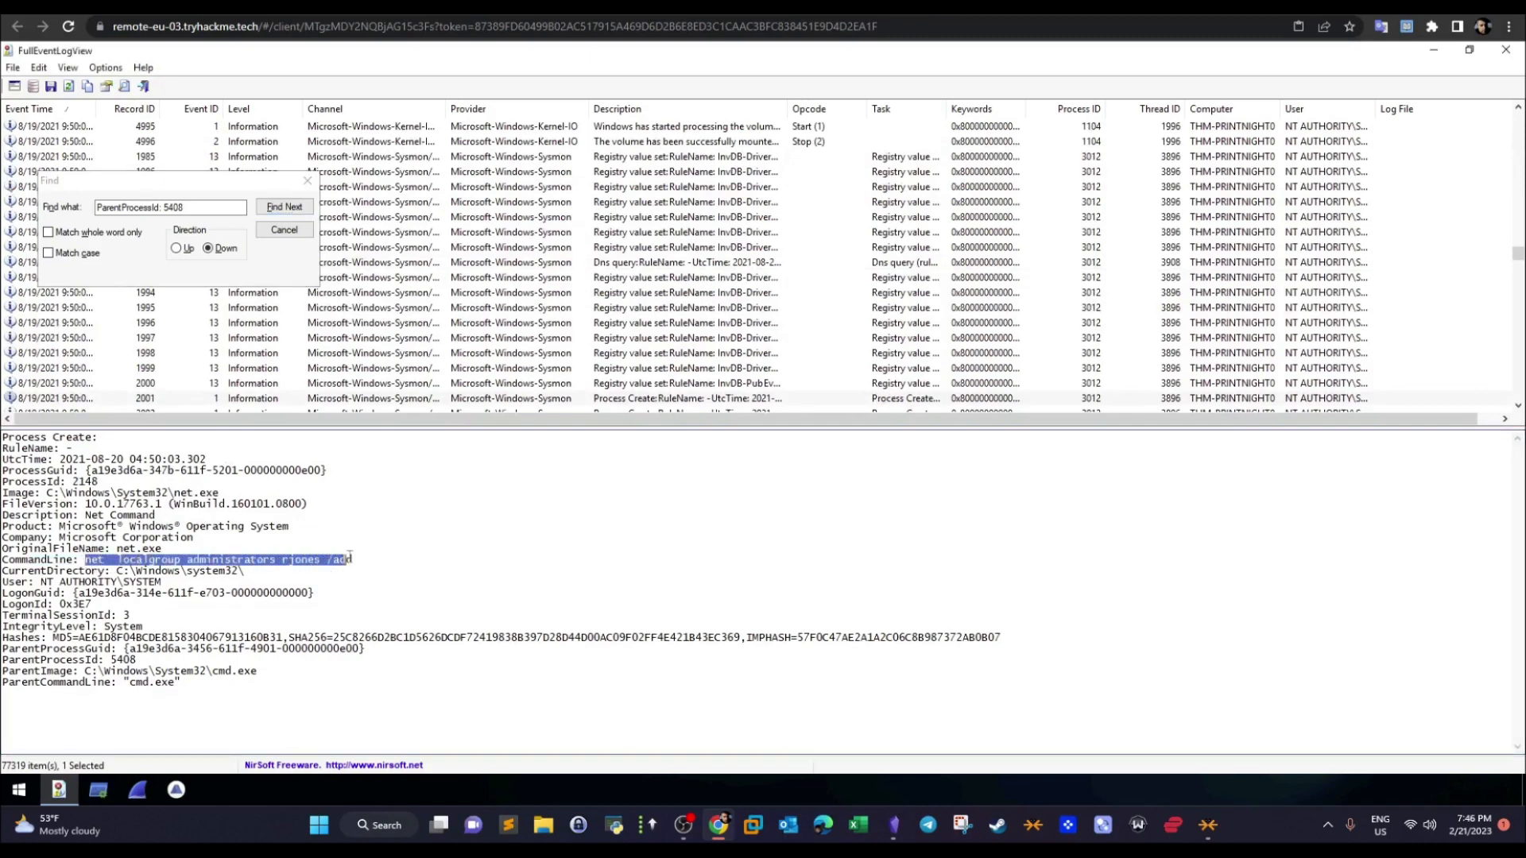
{"action": "left_click", "coordinate": [315, 561]}
{"action": "left_click_drag", "start_coordinate": [319, 561], "coordinate": [174, 556]}
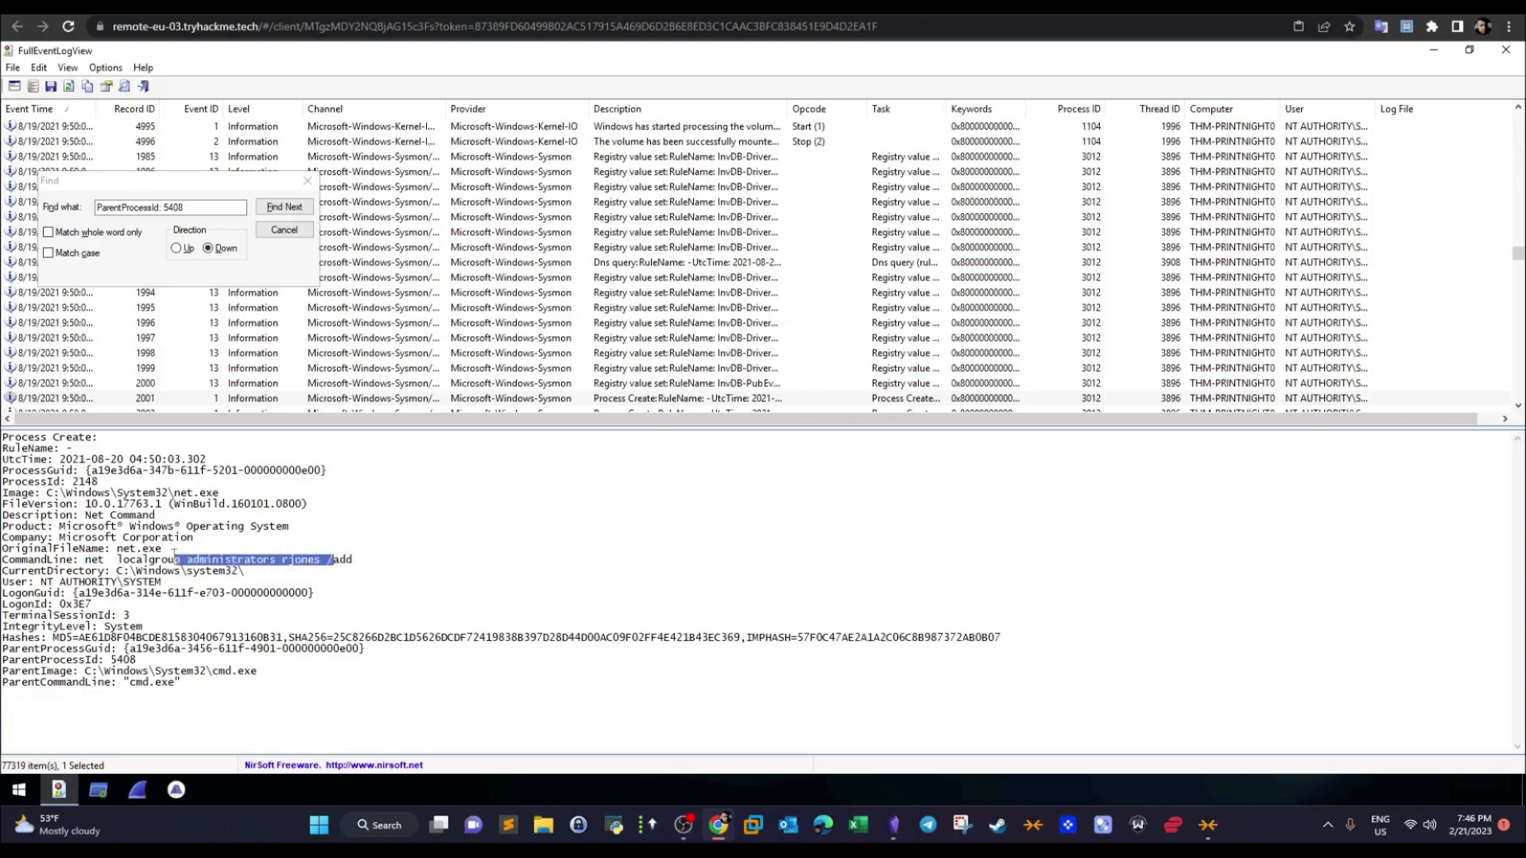
{"action": "left_click", "coordinate": [307, 182]}
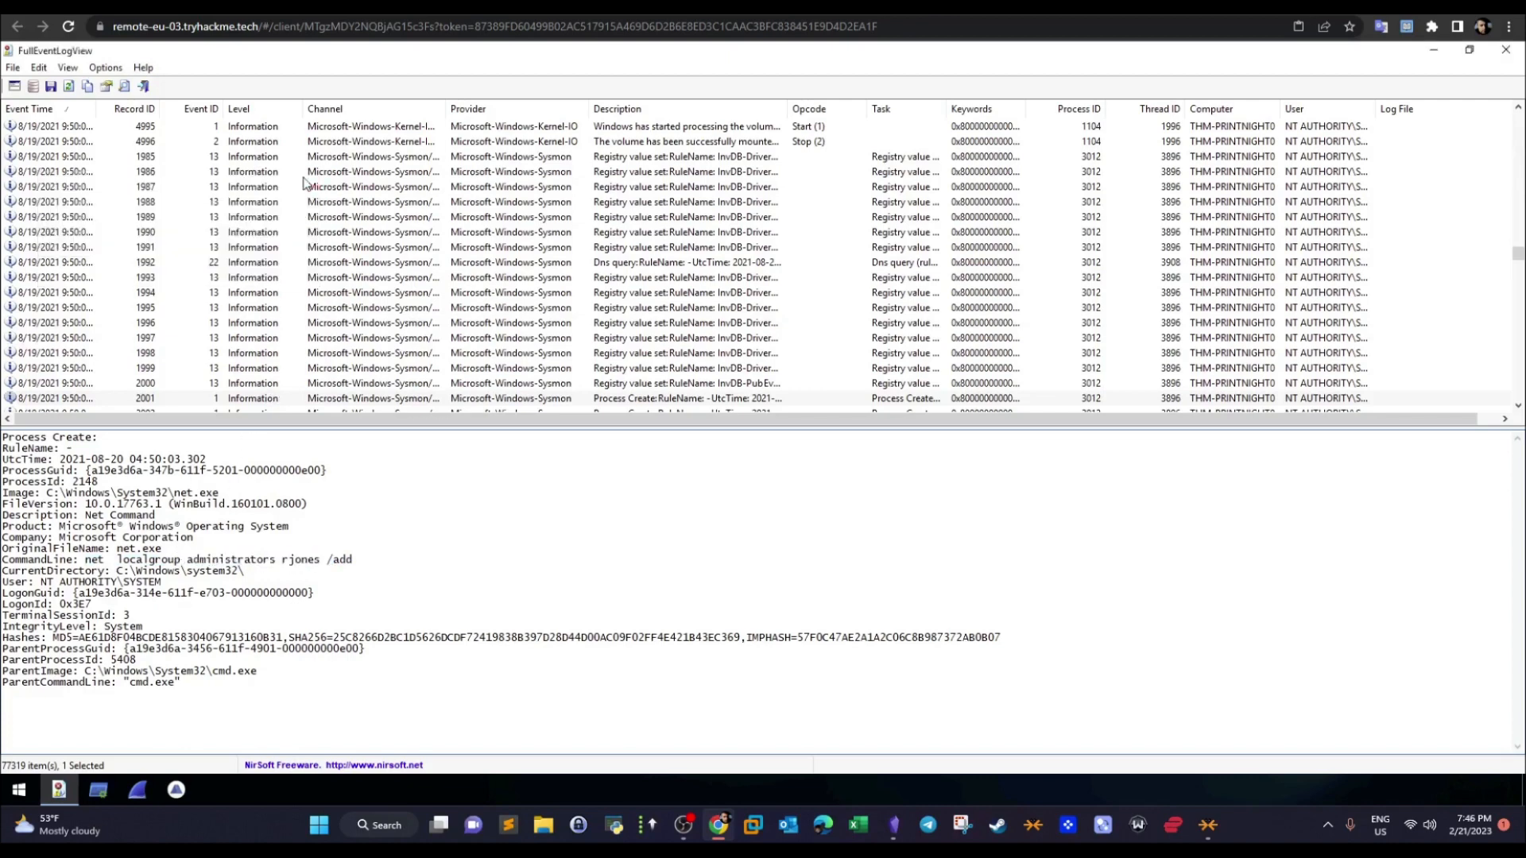
- Switch to the TryHackMe room page and return to the PrintNightmare, thrice! overview at its beginning
{"action": "left_click", "coordinate": [238, 6]}
{"action": "left_click_drag", "start_coordinate": [1521, 672], "coordinate": [1477, 250]}
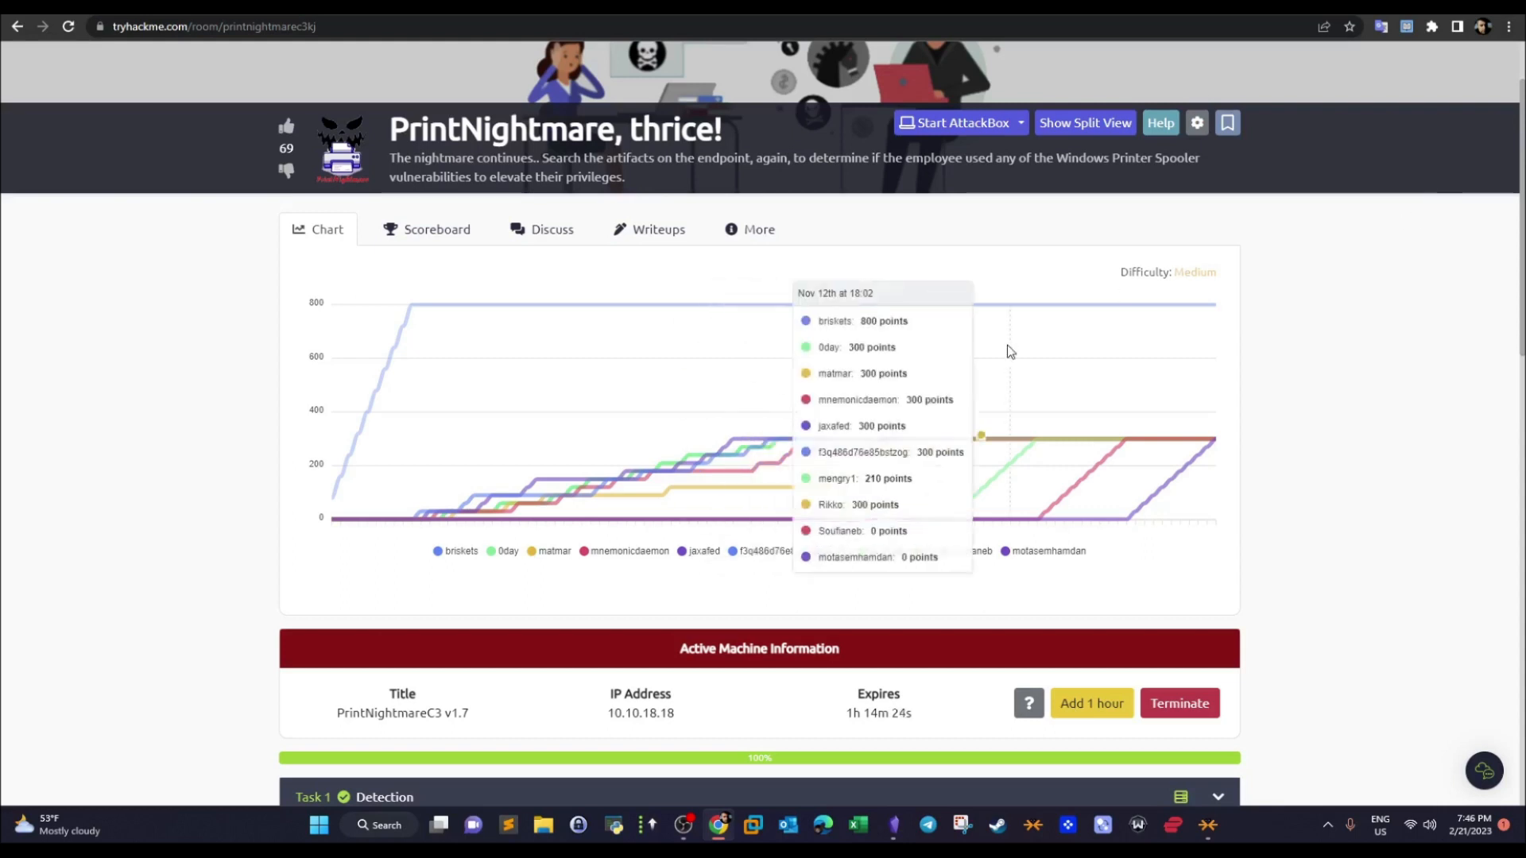
{"action": "left_click", "coordinate": [684, 823]}
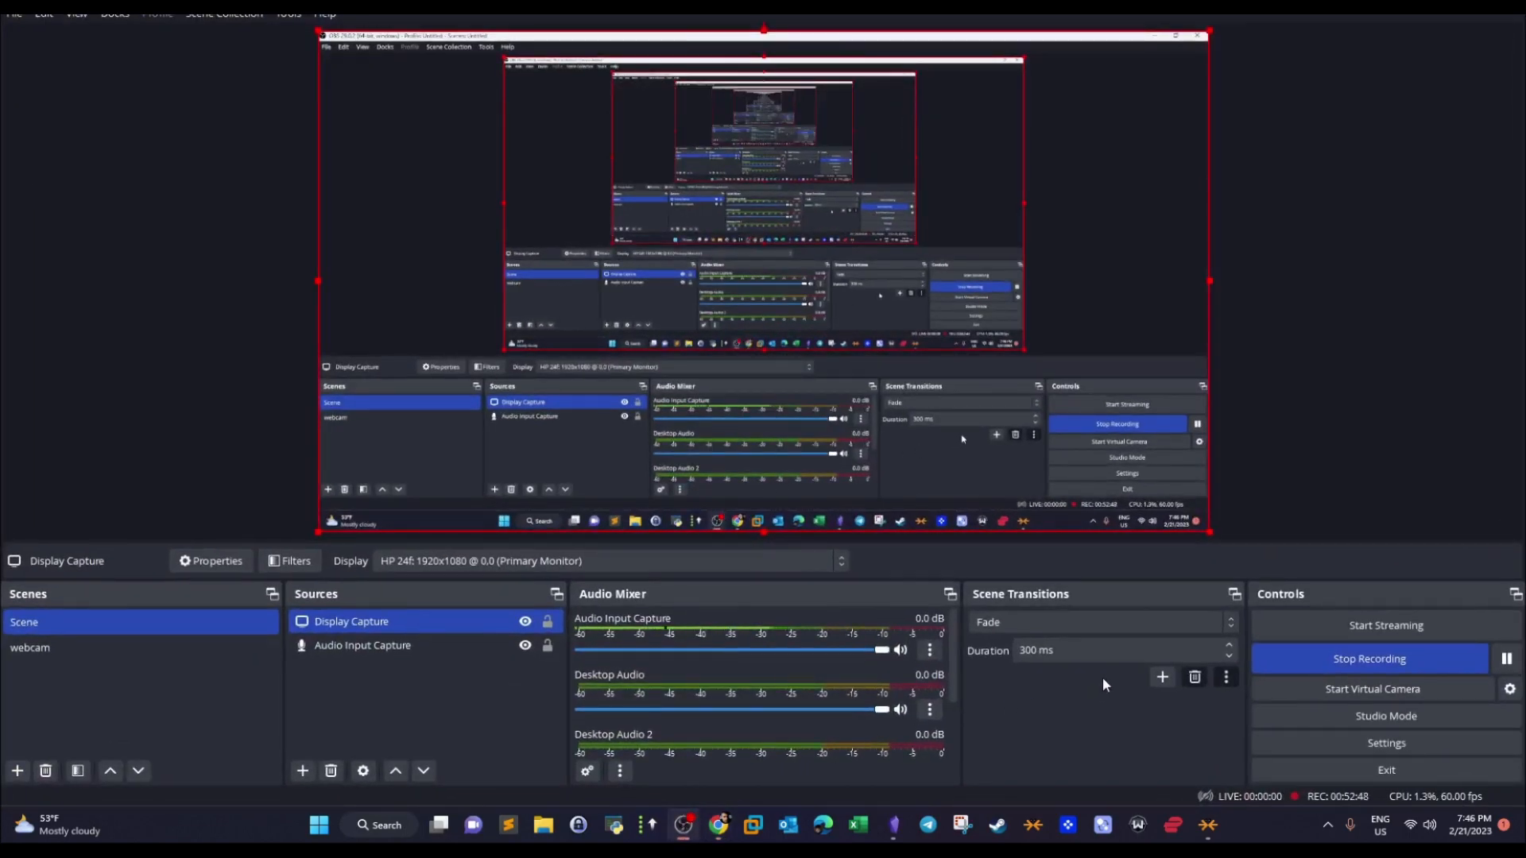